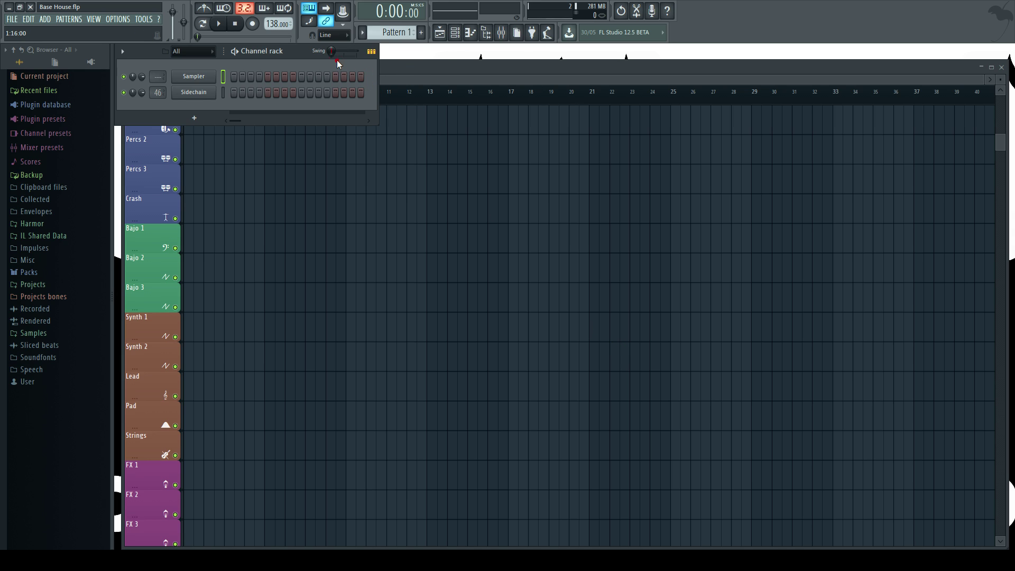
Look over the prepared playlist tracks, from the percussion tracks down to FX 4
{"action": "left_click", "coordinate": [412, 69]}
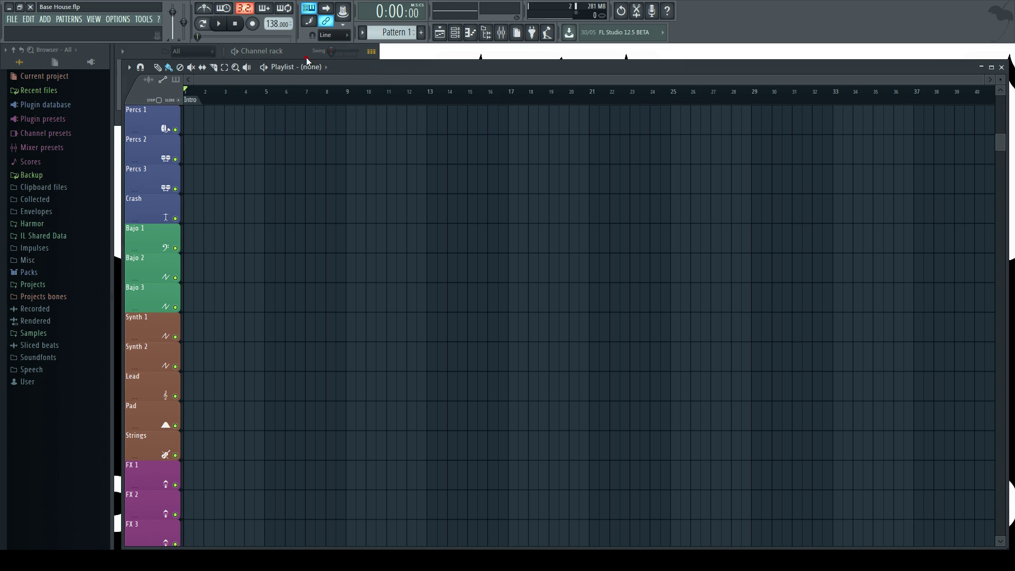
{"action": "left_click", "coordinate": [301, 55]}
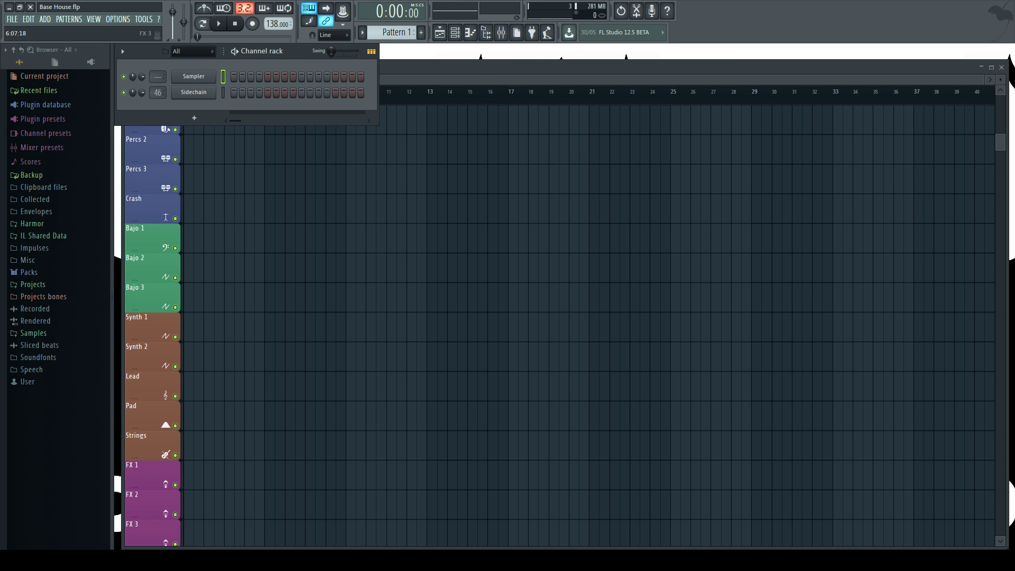
{"action": "left_click", "coordinate": [286, 561]}
{"action": "left_click", "coordinate": [410, 70]}
{"action": "left_click", "coordinate": [297, 52]}
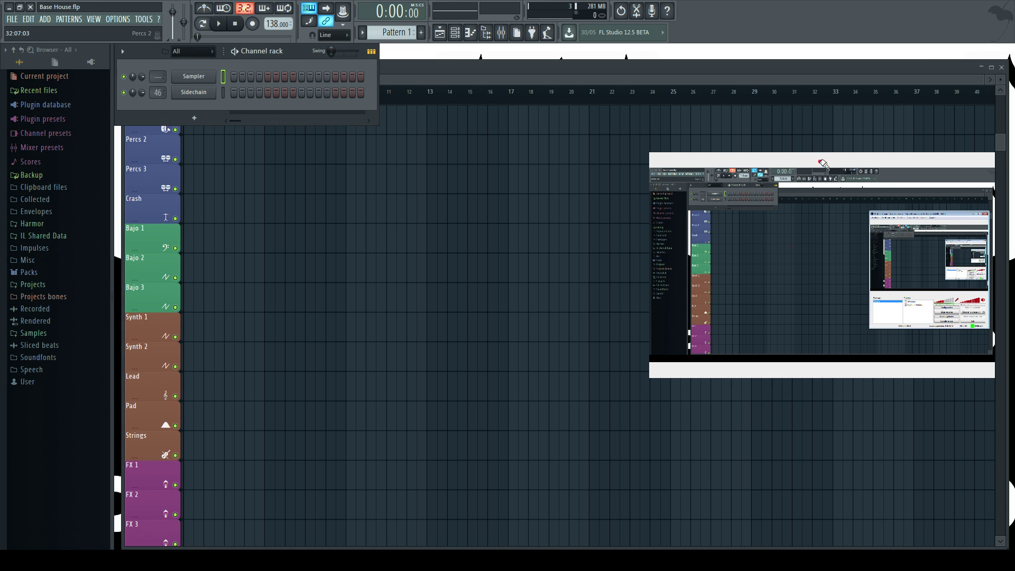
{"action": "scroll", "coordinate": [492, 189], "scroll_direction": "down", "scroll_amount": 4}
{"action": "scroll", "coordinate": [481, 189], "scroll_direction": "up", "scroll_amount": 5}
{"action": "scroll", "coordinate": [470, 186], "scroll_direction": "down", "scroll_amount": 6}
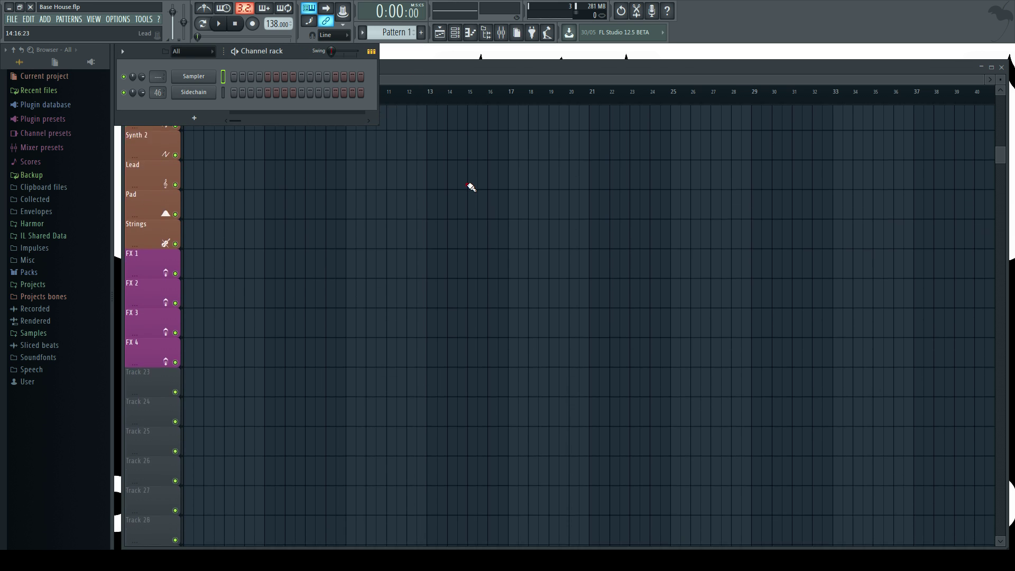
Set the project tempo to 128 BPM
{"action": "scroll", "coordinate": [468, 185], "scroll_direction": "up", "scroll_amount": 9}
{"action": "left_click_drag", "start_coordinate": [278, 24], "coordinate": [277, 48]}
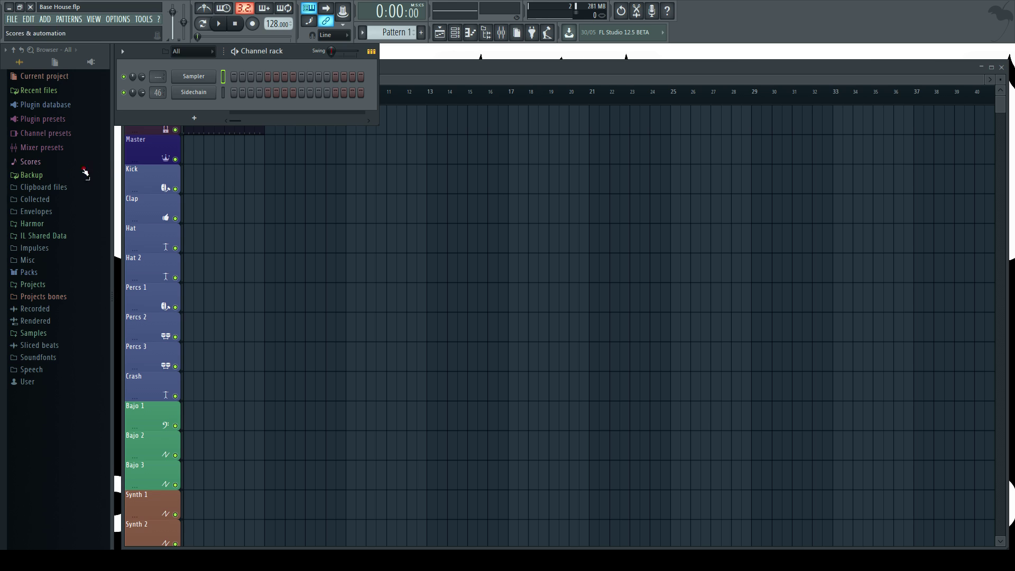
Open the Kicks samples of the Drums pack in the browser
{"action": "left_click", "coordinate": [40, 273]}
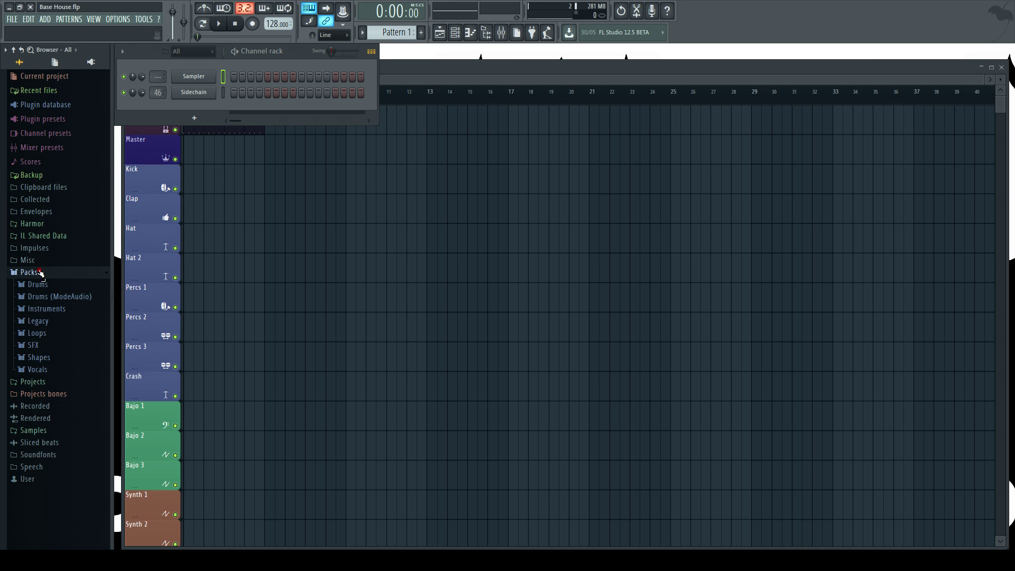
{"action": "left_click", "coordinate": [63, 285]}
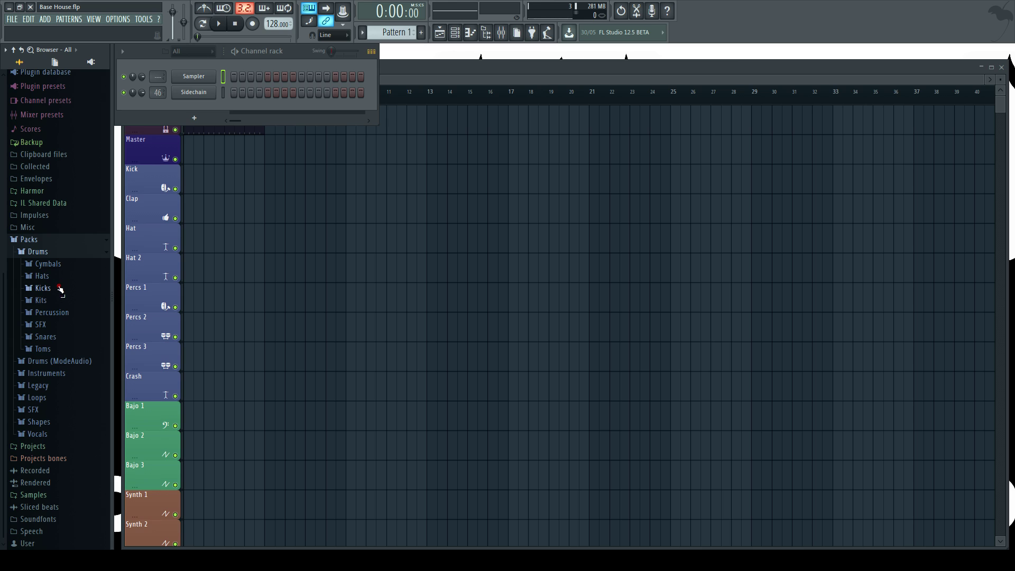
{"action": "left_click", "coordinate": [60, 290]}
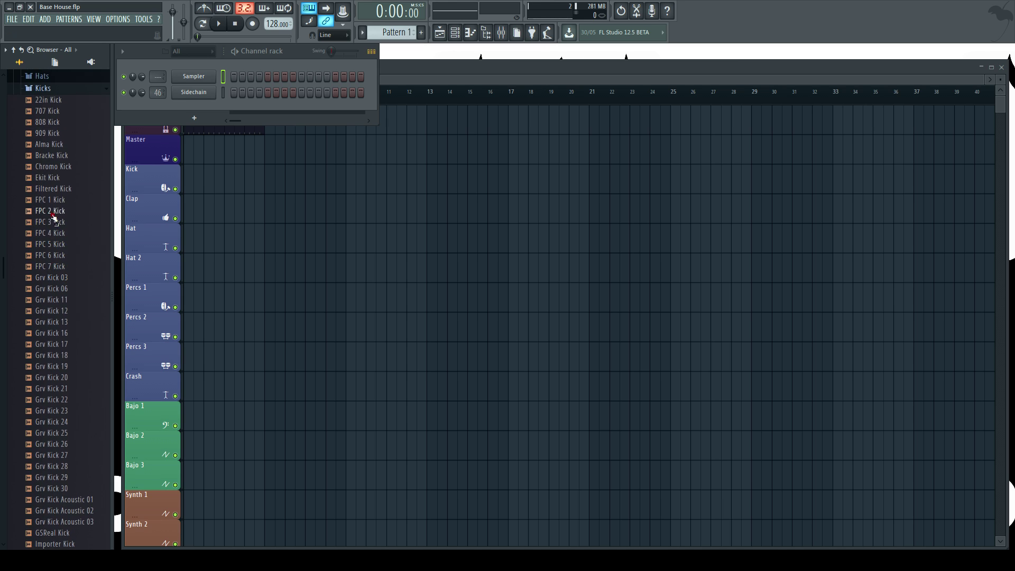
Audition kick samples between Filtered Kick and Grv Kick 27
{"action": "left_click", "coordinate": [59, 188]}
{"action": "scroll", "coordinate": [70, 259], "scroll_direction": "down", "scroll_amount": 2}
{"action": "left_click", "coordinate": [69, 268]}
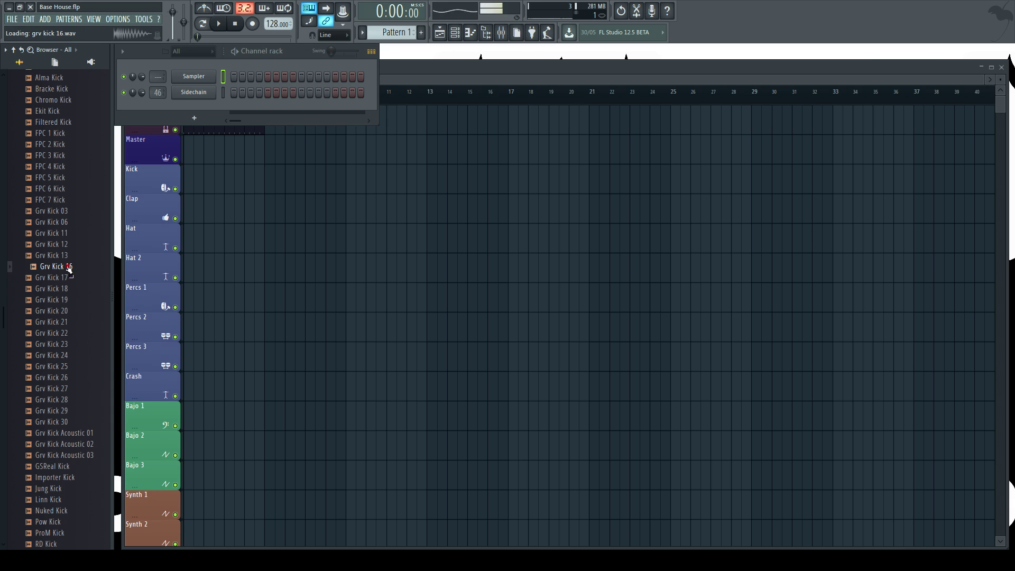
{"action": "left_click", "coordinate": [72, 322]}
{"action": "left_click", "coordinate": [66, 267]}
{"action": "left_click", "coordinate": [65, 279]}
{"action": "left_click", "coordinate": [72, 322]}
{"action": "left_click", "coordinate": [71, 333]}
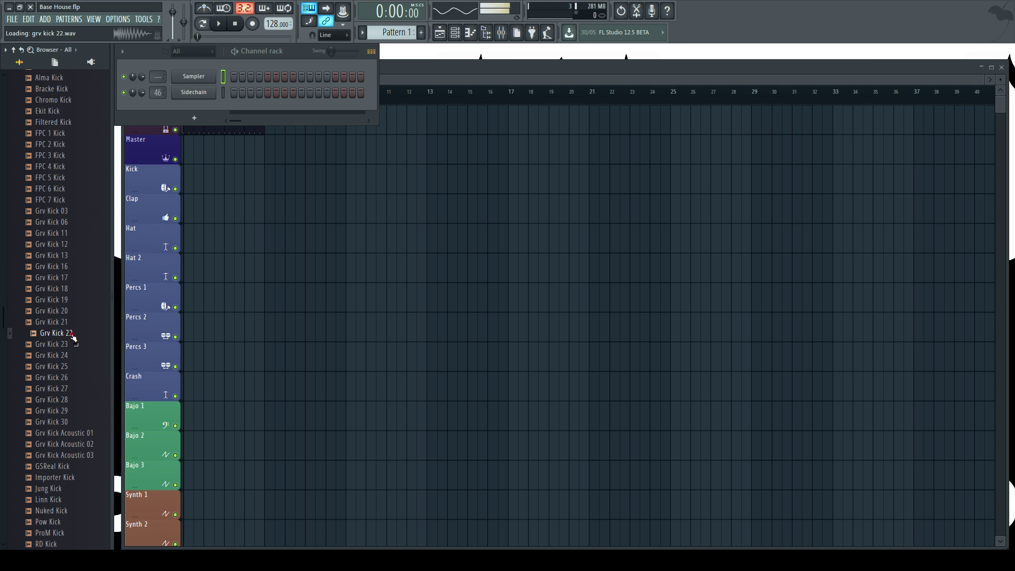
{"action": "left_click", "coordinate": [72, 367]}
{"action": "left_click", "coordinate": [72, 378]}
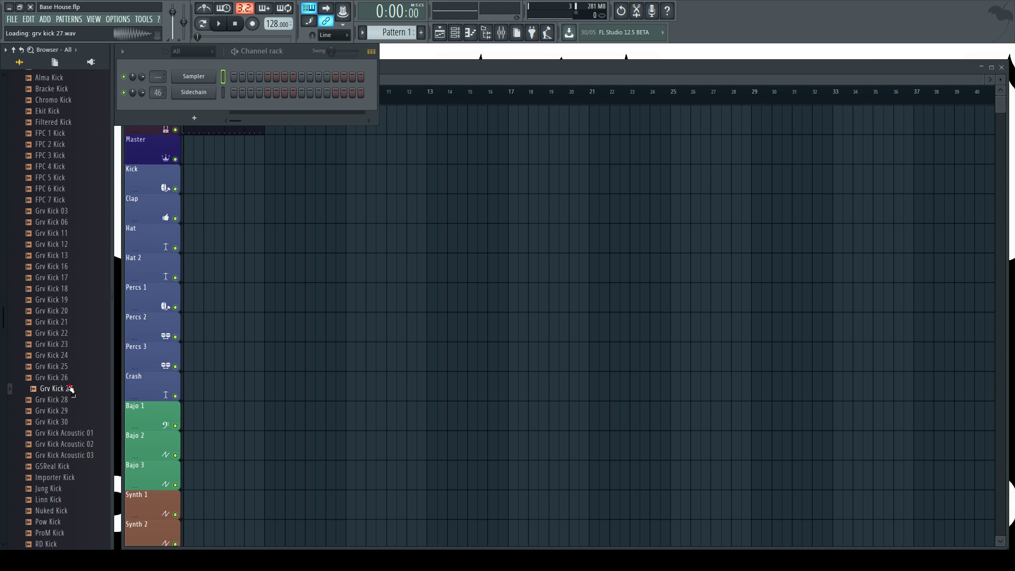
Compare the sound of Grv Kick 28, 29 and 30 with Grv Kick Acoustic 01
{"action": "left_click", "coordinate": [72, 400]}
{"action": "left_click", "coordinate": [70, 433]}
{"action": "left_click", "coordinate": [71, 422]}
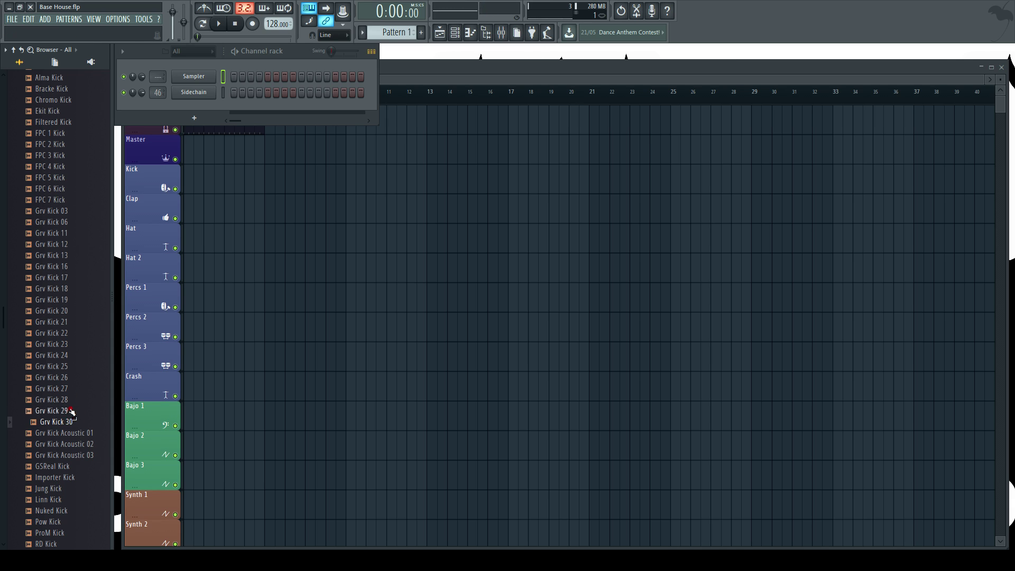
{"action": "left_click", "coordinate": [72, 412]}
{"action": "left_click", "coordinate": [72, 401]}
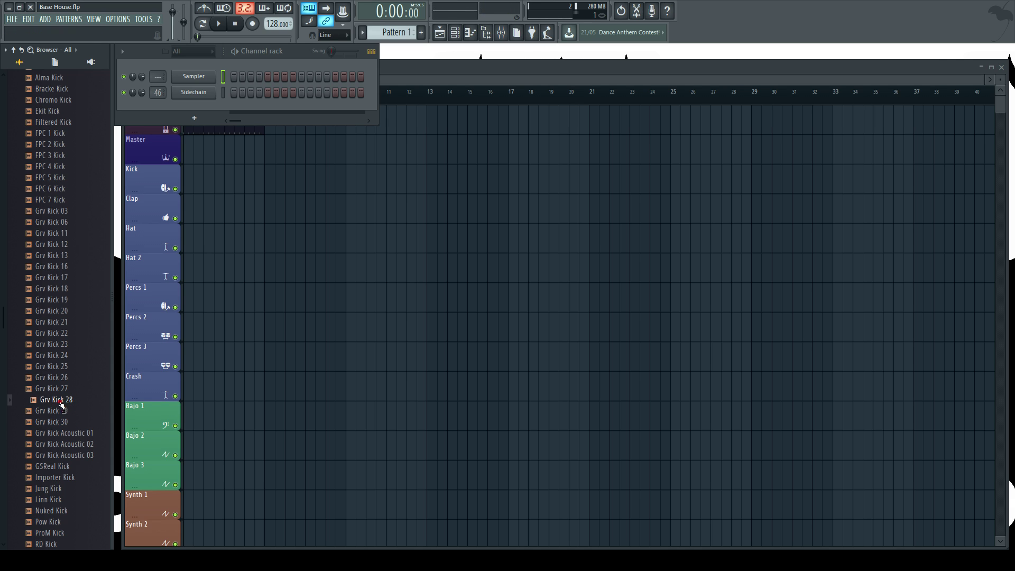
{"action": "left_click", "coordinate": [63, 411]}
{"action": "left_click", "coordinate": [73, 421]}
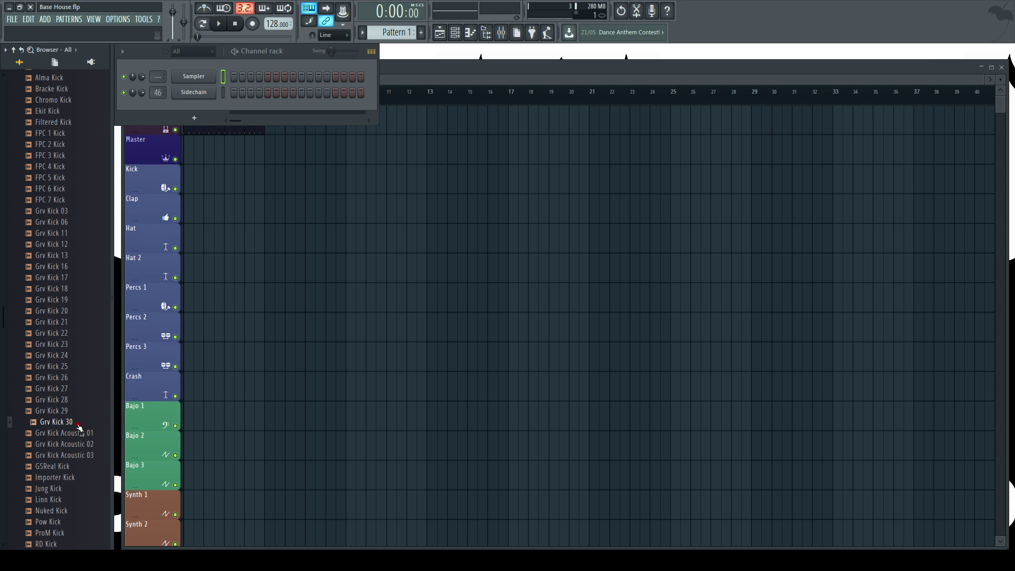
{"action": "left_click", "coordinate": [74, 433]}
{"action": "left_click", "coordinate": [63, 401]}
{"action": "left_click", "coordinate": [65, 410]}
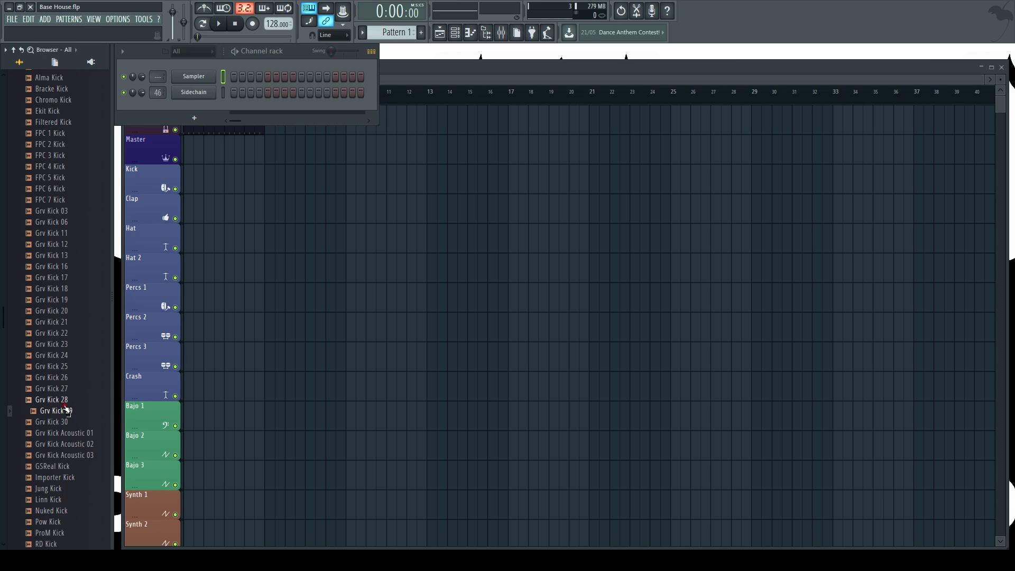
Load Grv Kick 28 into the Sampler channel on mixer track 5 and raise the channel's volume
{"action": "left_click", "coordinate": [63, 400]}
{"action": "left_click_drag", "start_coordinate": [63, 400], "coordinate": [161, 57]}
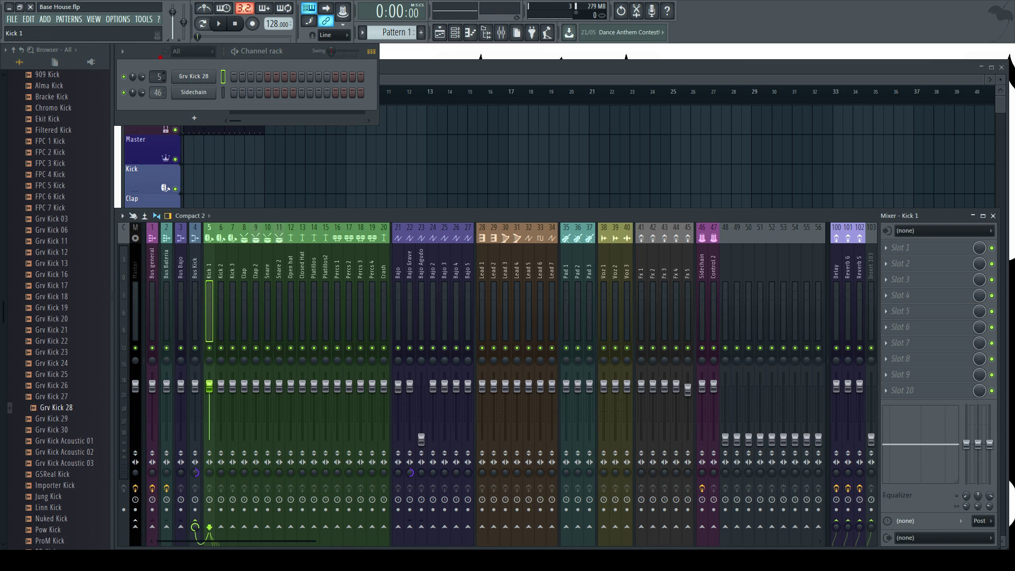
{"action": "left_click", "coordinate": [192, 79]}
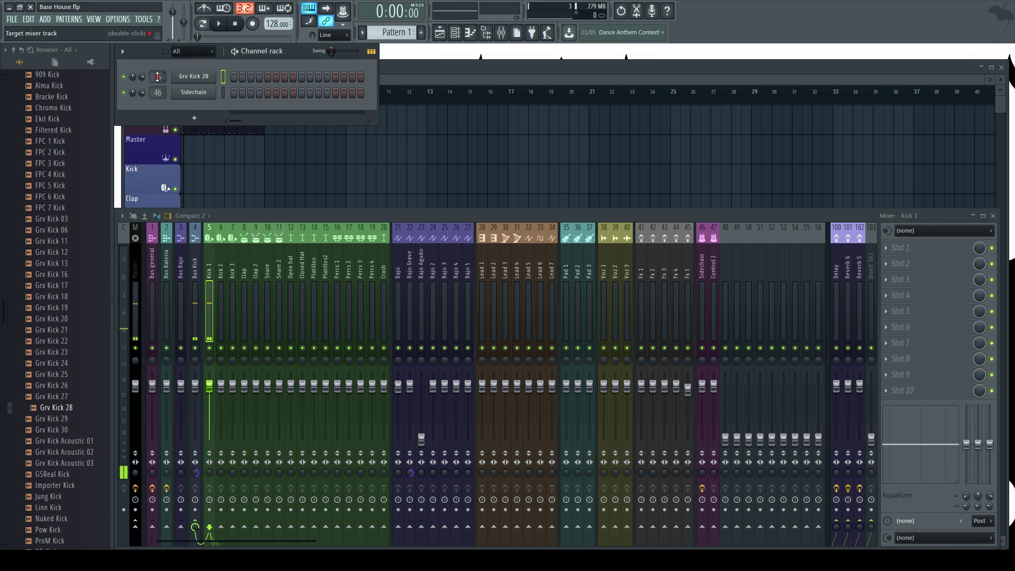
{"action": "left_click_drag", "start_coordinate": [142, 79], "coordinate": [142, 55]}
{"action": "key", "text": "q"}
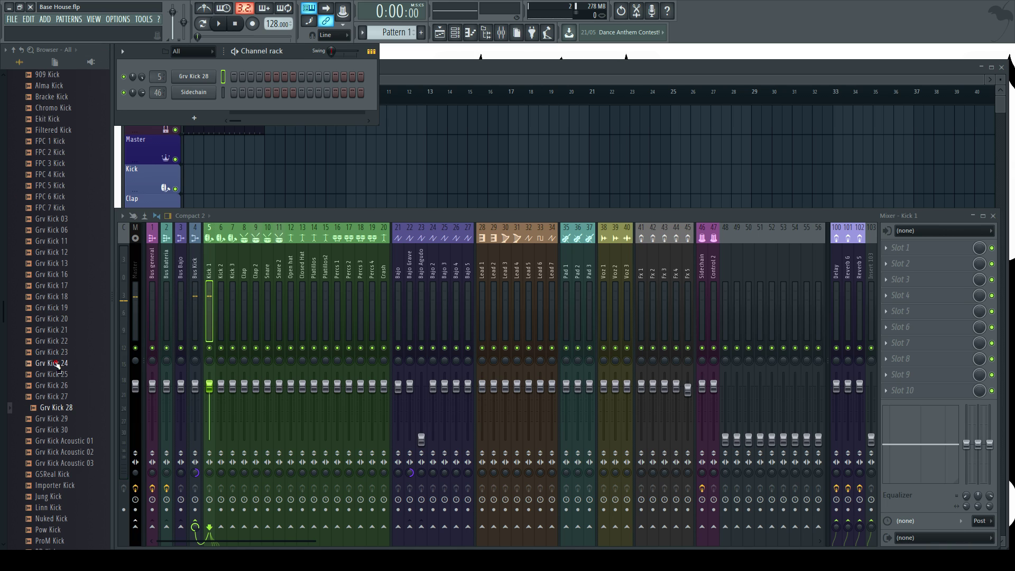
Audition further kicks and add Grv Kick Acoustic 03 as a new channel below Grv Kick 28
{"action": "scroll", "coordinate": [61, 363], "scroll_direction": "up", "scroll_amount": 7}
{"action": "scroll", "coordinate": [61, 364], "scroll_direction": "down", "scroll_amount": 9}
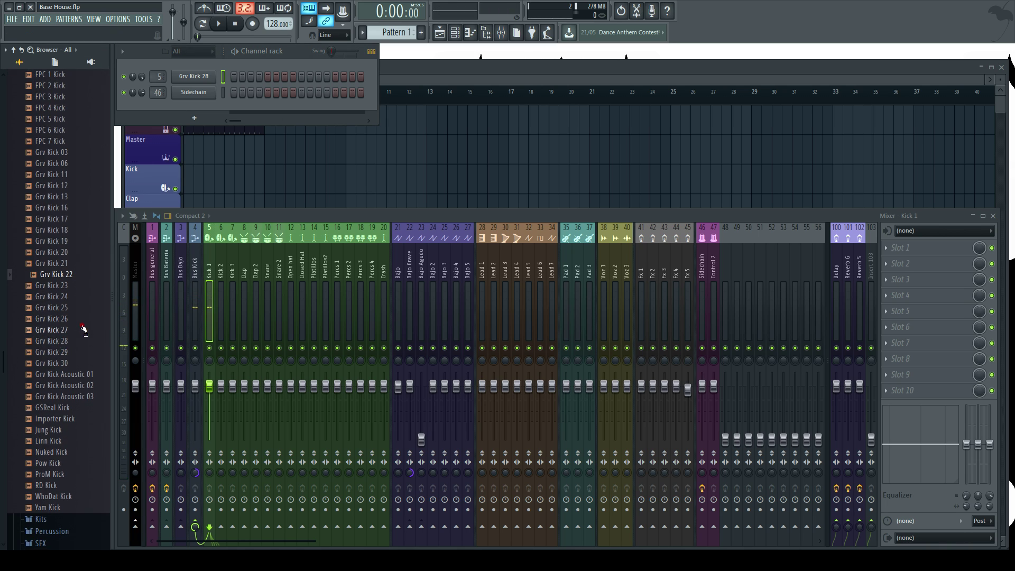
{"action": "left_click", "coordinate": [74, 385]}
{"action": "left_click", "coordinate": [77, 396]}
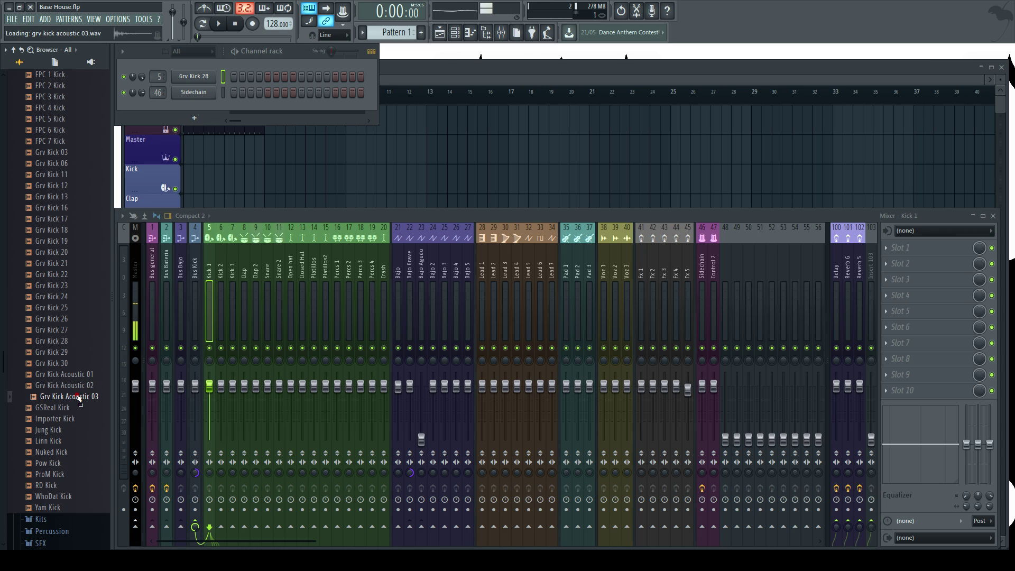
{"action": "left_click_drag", "start_coordinate": [77, 396], "coordinate": [185, 94]}
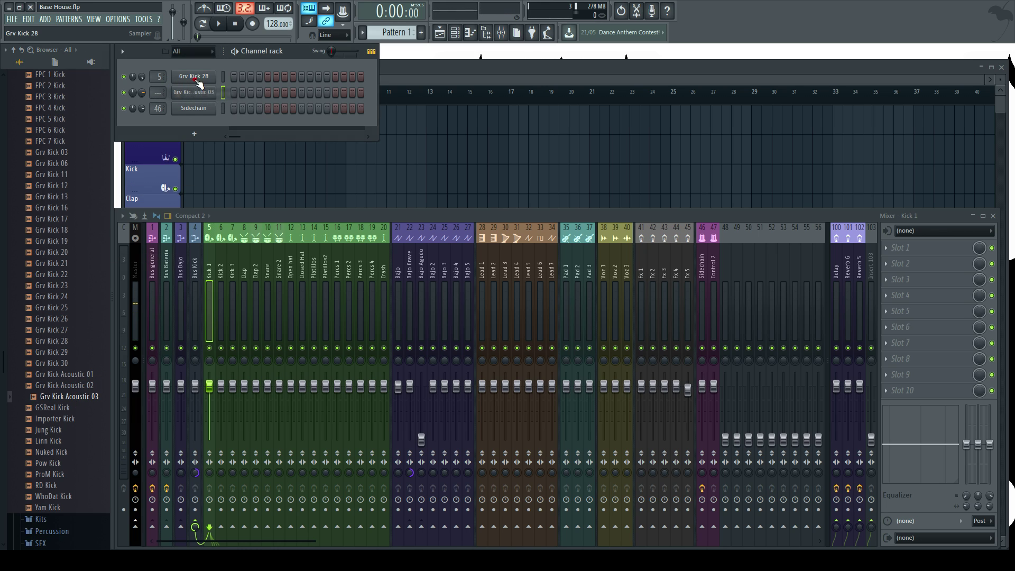
Fill every 4 steps in both kick channels, Grv Kick 28 and Grv Kick Acoustic 03
{"action": "right_click", "coordinate": [212, 76]}
{"action": "left_click", "coordinate": [338, 121]}
{"action": "right_click", "coordinate": [208, 91]}
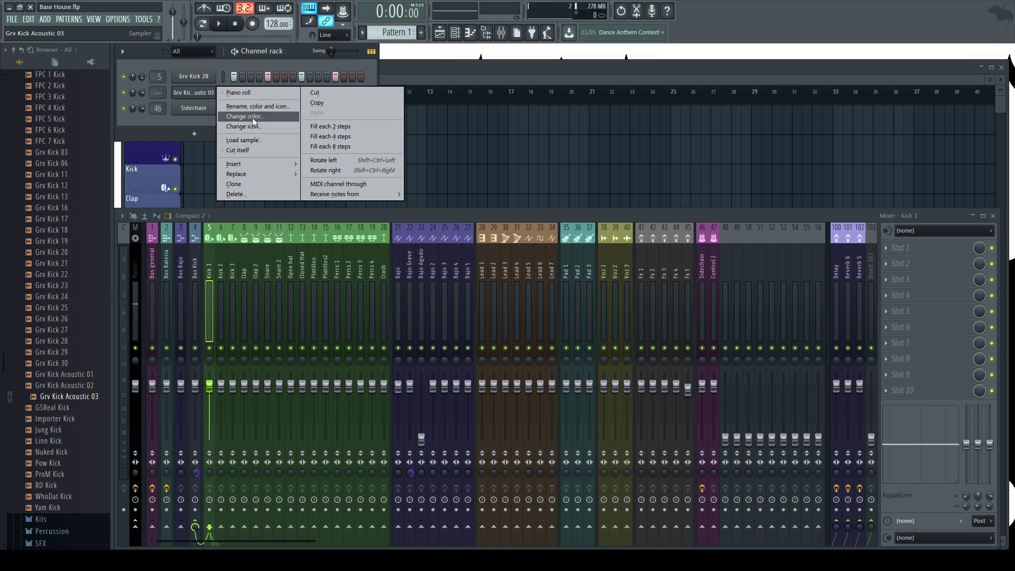
{"action": "left_click", "coordinate": [328, 135]}
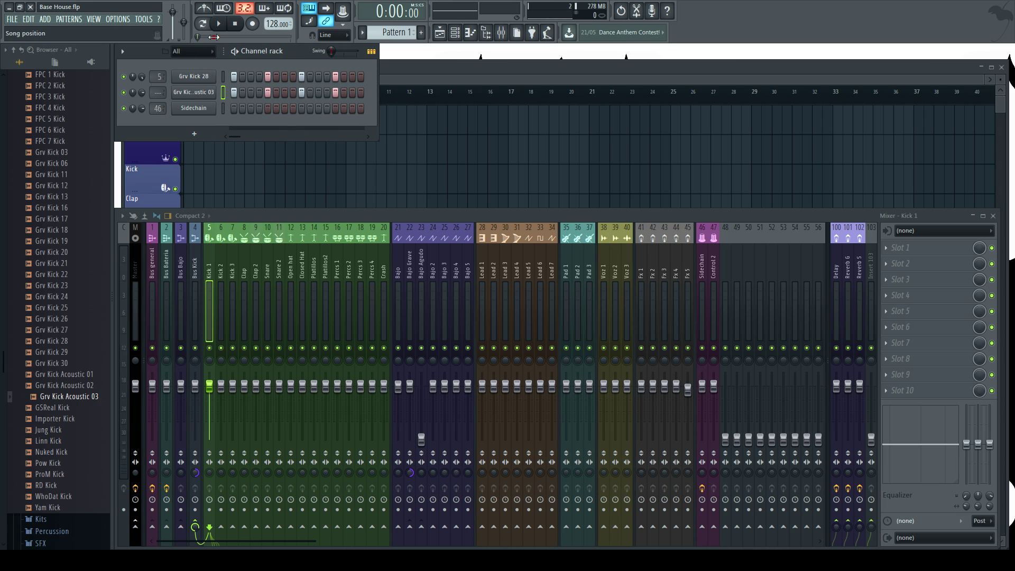
Play the kick pattern in pattern mode and route the Grv Kick Acoustic 03 channel to mixer track 6
{"action": "key", "text": "space"}
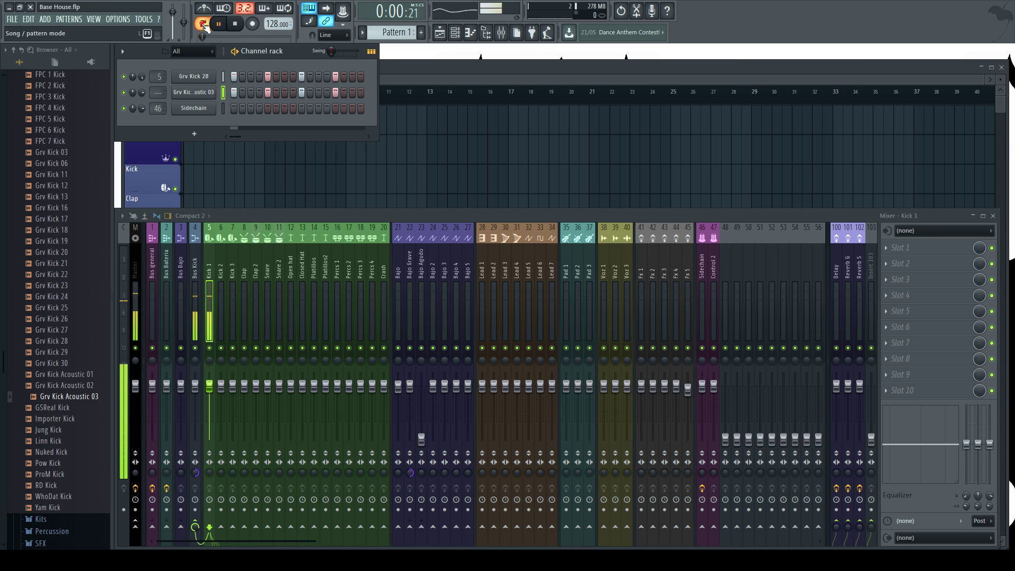
{"action": "scroll", "coordinate": [156, 92], "scroll_direction": "up", "scroll_amount": 6}
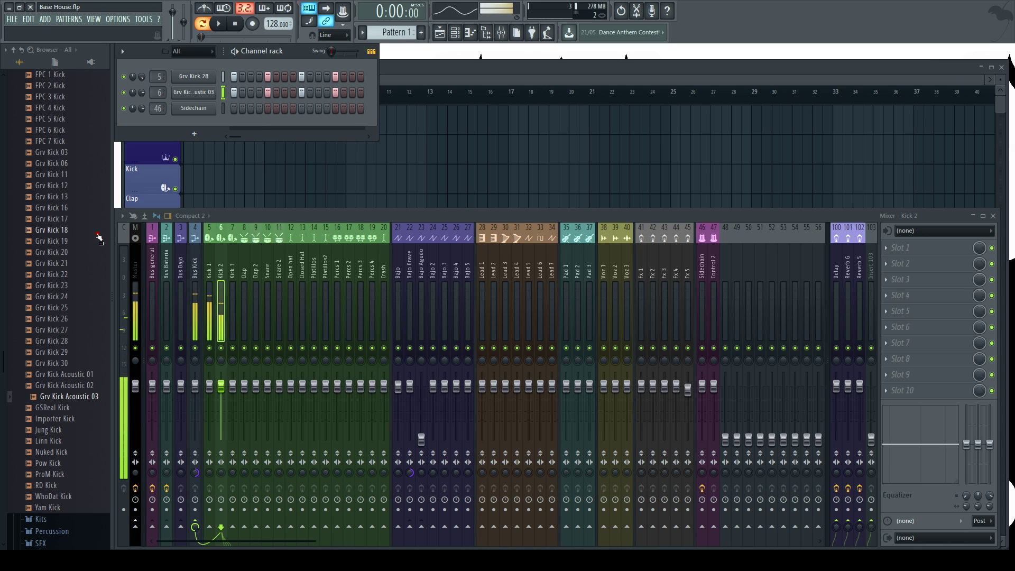
{"action": "key", "text": "space"}
Open the Hats samples of the Drums pack and audition the Chromo hats
{"action": "scroll", "coordinate": [61, 232], "scroll_direction": "up", "scroll_amount": 8}
{"action": "left_click", "coordinate": [56, 231]}
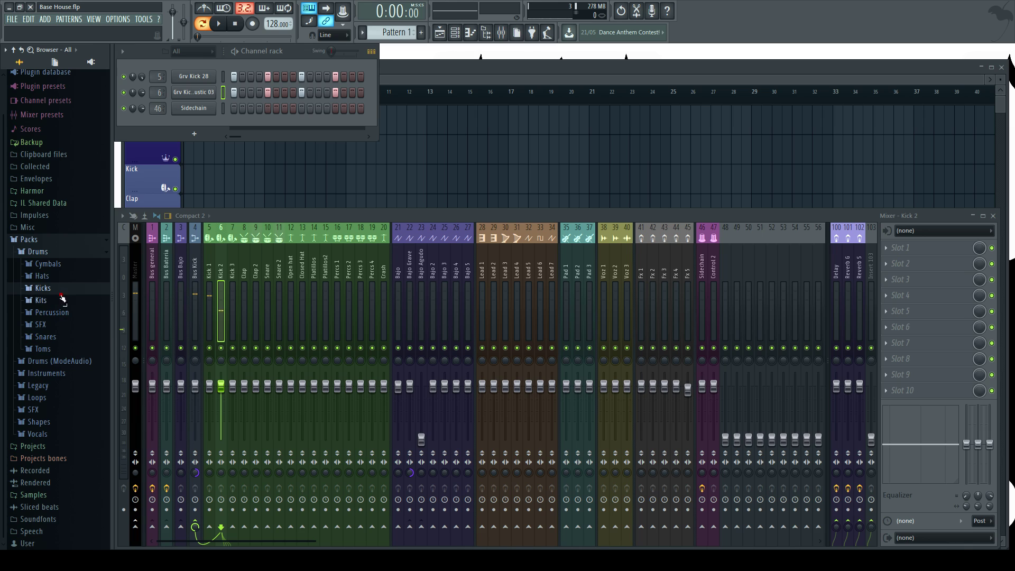
{"action": "left_click", "coordinate": [68, 277]}
{"action": "scroll", "coordinate": [68, 253], "scroll_direction": "down", "scroll_amount": 6}
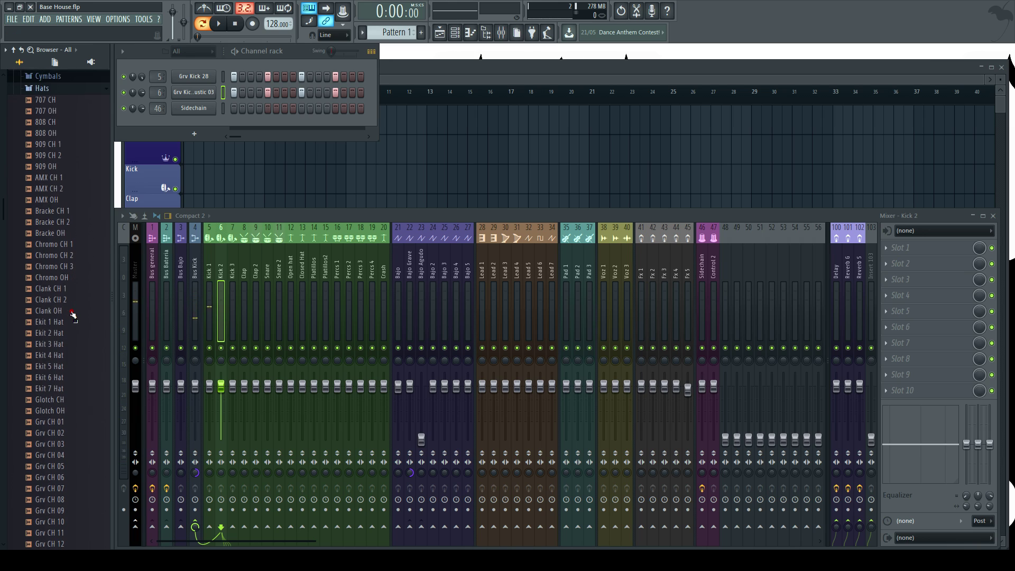
{"action": "left_click", "coordinate": [70, 233]}
{"action": "left_click", "coordinate": [71, 242]}
{"action": "left_click", "coordinate": [67, 267]}
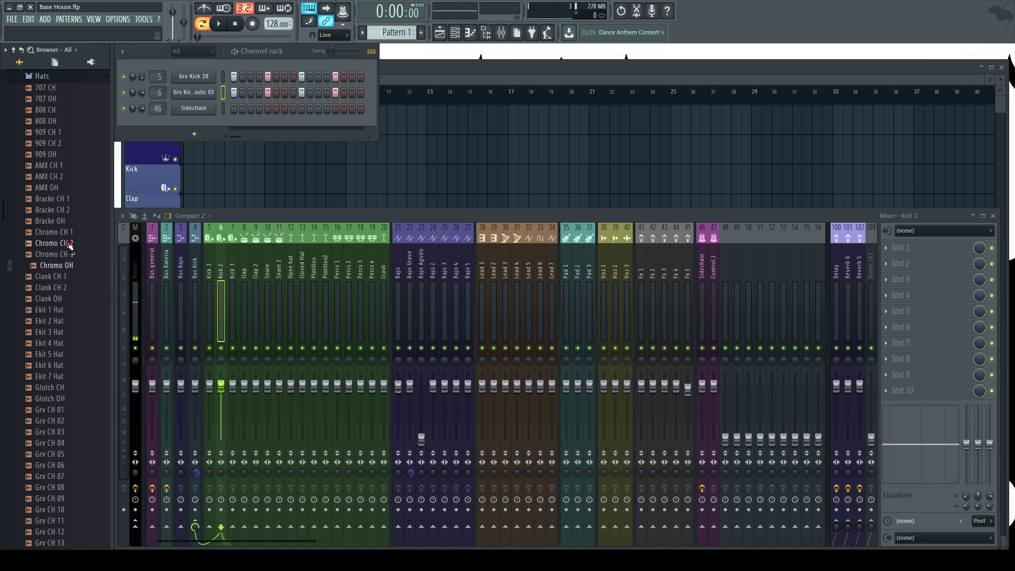
Audition the 909 CH 1, 909 CH 2 and 909 OH hats and compare them with AMX CH 1
{"action": "left_click", "coordinate": [50, 143]}
{"action": "left_click", "coordinate": [58, 156]}
{"action": "left_click", "coordinate": [59, 165]}
{"action": "left_click", "coordinate": [59, 154]}
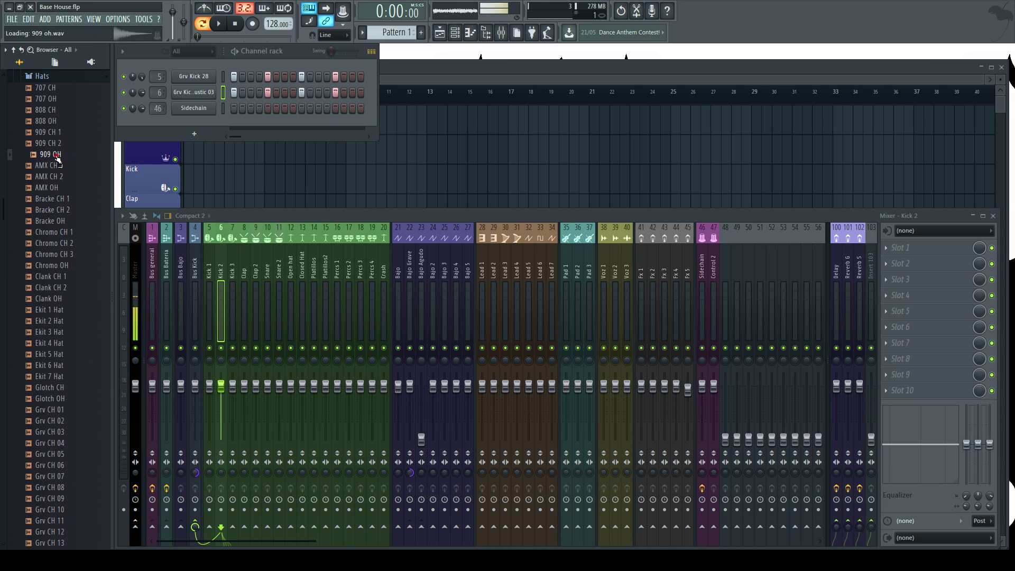
{"action": "left_click", "coordinate": [59, 144]}
{"action": "left_click", "coordinate": [61, 133]}
{"action": "left_click", "coordinate": [57, 144]}
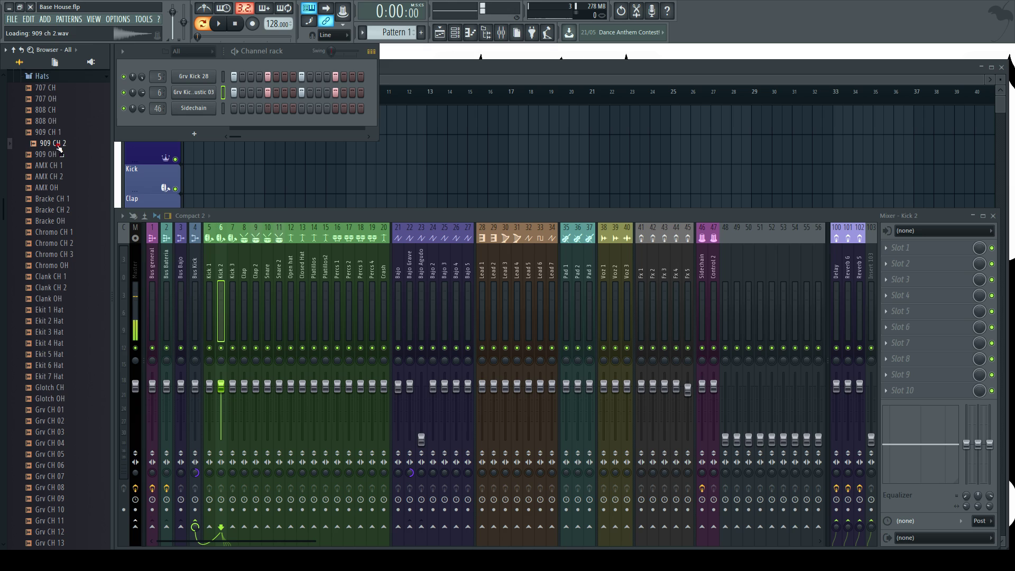
{"action": "left_click", "coordinate": [60, 134]}
{"action": "left_click", "coordinate": [56, 145]}
{"action": "left_click", "coordinate": [57, 157]}
Add 909 OH, 909 CH 2 and 909 CH 1 as new channels between the acoustic kick and Sidechain
{"action": "left_click_drag", "start_coordinate": [56, 157], "coordinate": [222, 134]}
{"action": "scroll", "coordinate": [55, 159], "scroll_direction": "up", "scroll_amount": 1}
{"action": "left_click", "coordinate": [54, 154]}
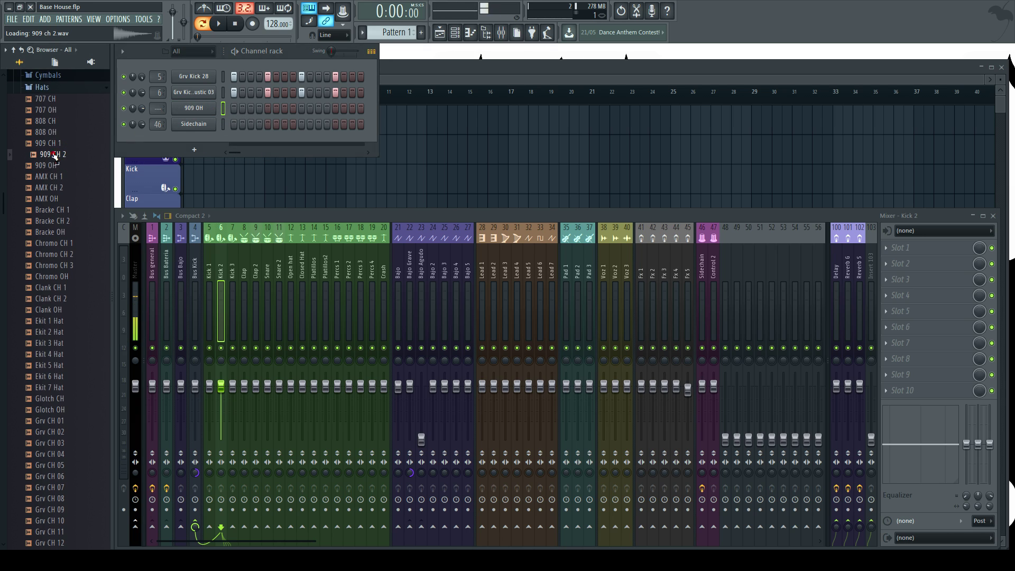
{"action": "left_click_drag", "start_coordinate": [55, 155], "coordinate": [190, 108]}
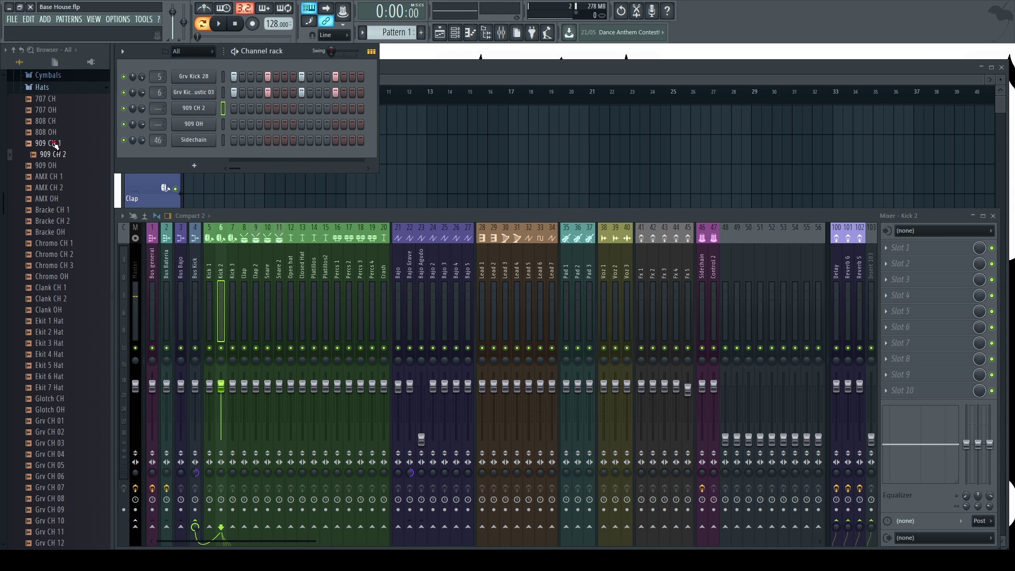
{"action": "left_click_drag", "start_coordinate": [55, 144], "coordinate": [186, 130]}
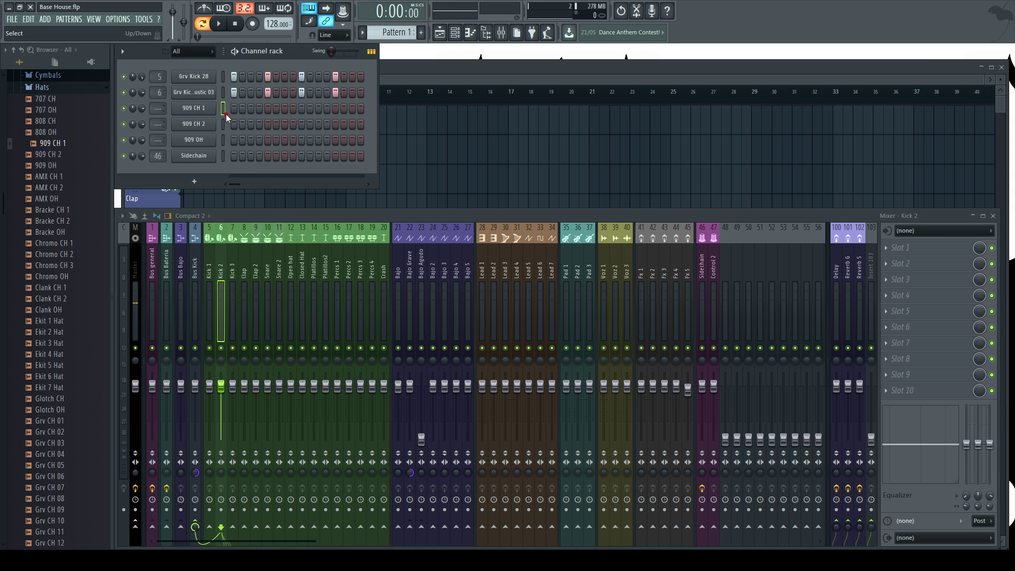
Increase the channel rack's swing and program the 909 CH 1 hat on steps 2, 4, 6, 7, 11, 12 and 16
{"action": "left_click_drag", "start_coordinate": [331, 51], "coordinate": [338, 51]}
{"action": "left_click", "coordinate": [242, 108]}
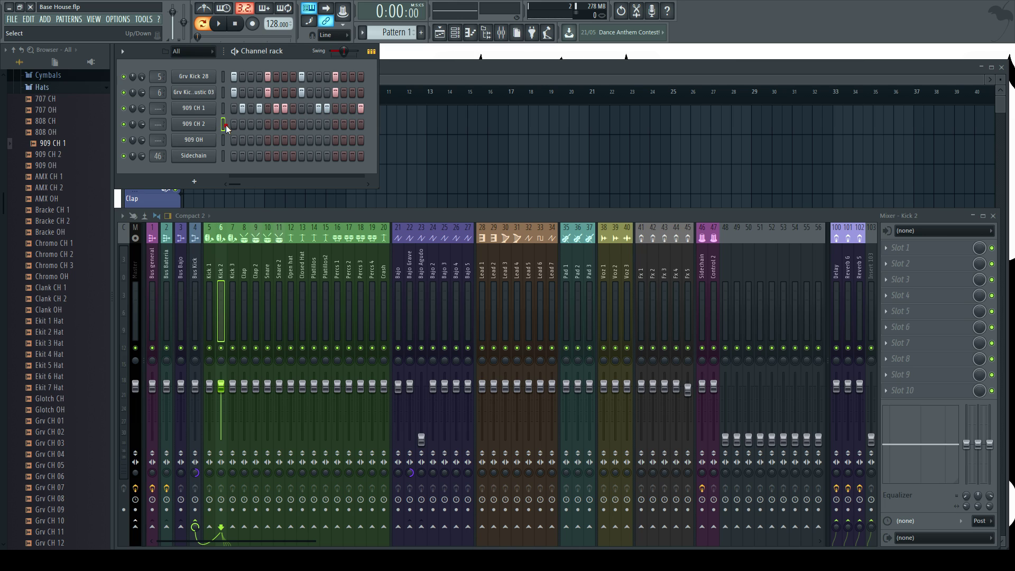
Preview the 909 CH 2, 909 OH and 909 CH 1 channels and open the 909 CH 2 sampler settings
{"action": "key", "text": "q"}
{"action": "left_click", "coordinate": [199, 127]}
{"action": "left_click", "coordinate": [223, 139]}
{"action": "key", "text": "q"}
{"action": "left_click", "coordinate": [222, 110]}
{"action": "key", "text": "q"}
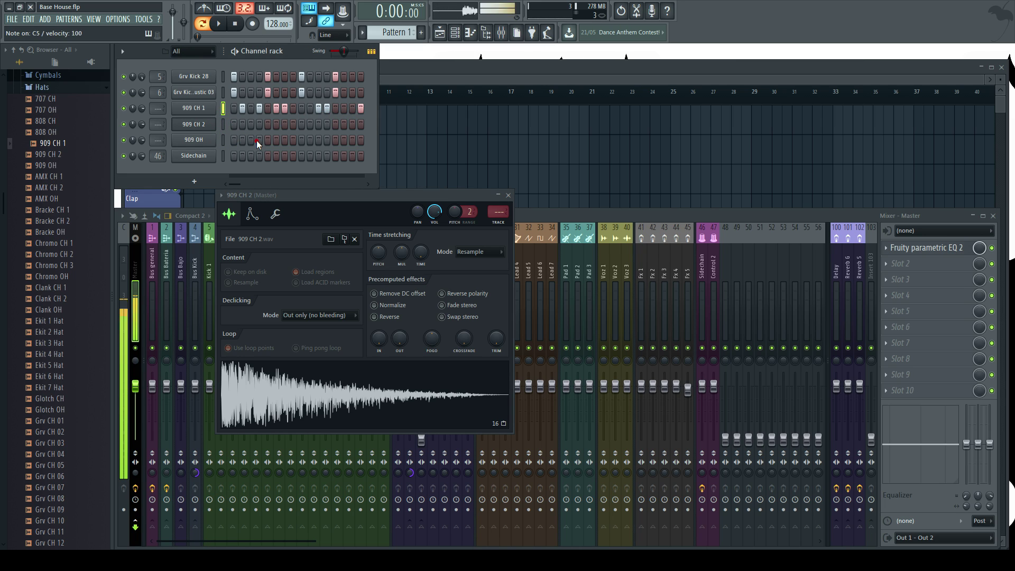
Program the 909 OH hat on steps 3, 7, 11 and 15 and 909 CH 2 on steps 3, 4, 7, 8, 11, 12 and 14–16
{"action": "left_click", "coordinate": [251, 140]}
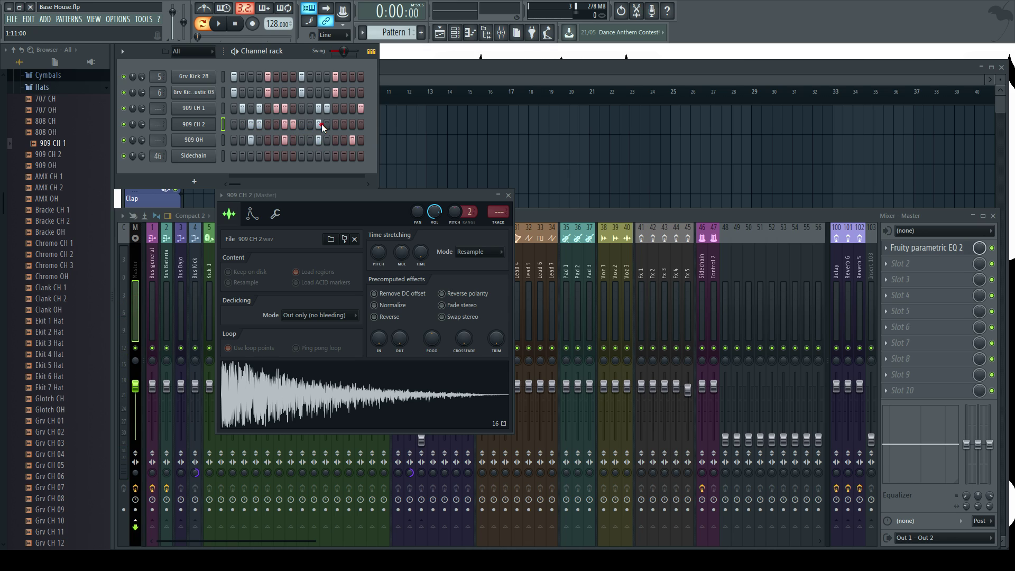
{"action": "left_click_drag", "start_coordinate": [341, 125], "coordinate": [362, 125]}
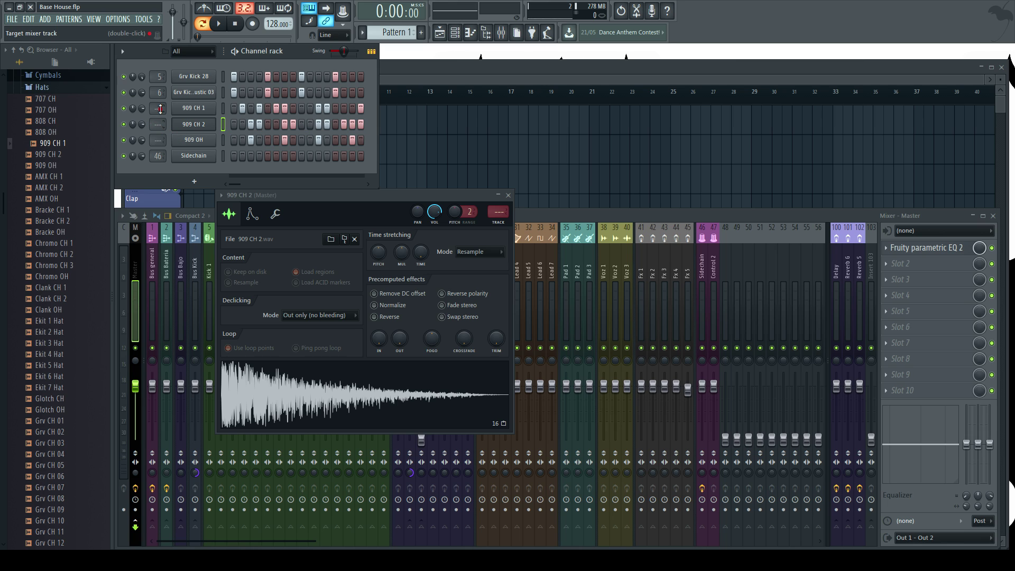
{"action": "left_click_drag", "start_coordinate": [275, 196], "coordinate": [440, 51]}
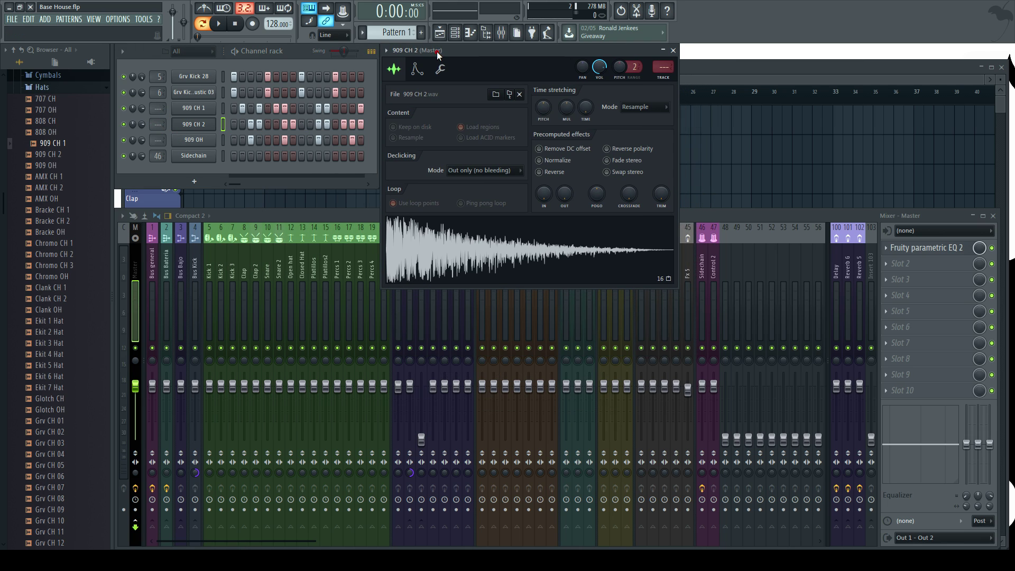
{"action": "key", "text": "space"}
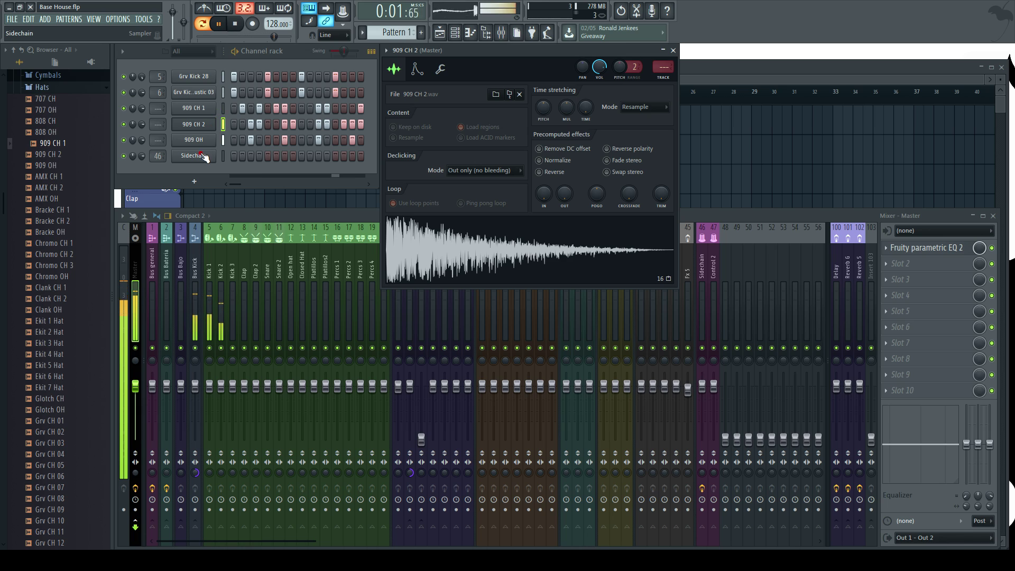
{"action": "key", "text": "space"}
Route 909 CH 1 to mixer track 13, 909 CH 2 to track 15 and 909 OH to track 12
{"action": "left_click_drag", "start_coordinate": [159, 109], "coordinate": [177, 54]}
{"action": "left_click", "coordinate": [223, 109]}
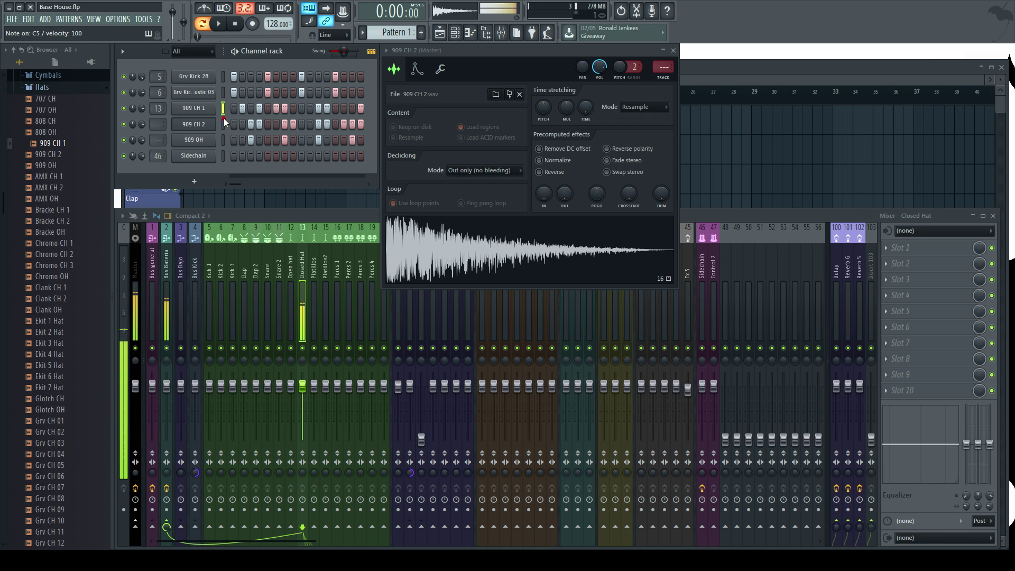
{"action": "left_click", "coordinate": [224, 124]}
{"action": "left_click_drag", "start_coordinate": [166, 124], "coordinate": [166, 65]}
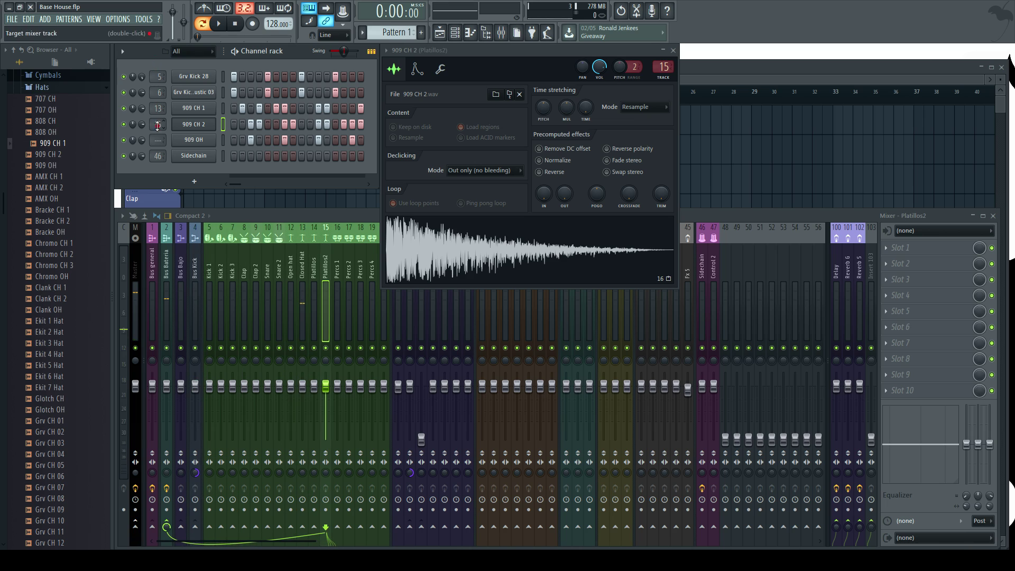
{"action": "key", "text": "q"}
{"action": "left_click", "coordinate": [223, 140]}
{"action": "key", "text": "q"}
{"action": "left_click_drag", "start_coordinate": [156, 140], "coordinate": [153, 89]}
Solo the Open hat mixer track, cut its low and mid EQ bands and lower its fader
{"action": "key", "text": "space"}
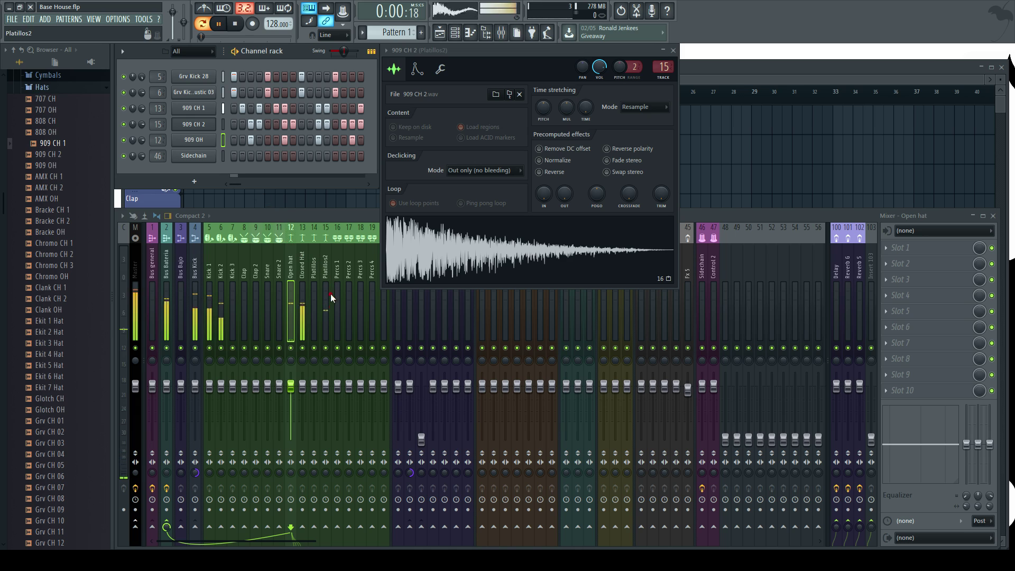
{"action": "left_click", "coordinate": [307, 328]}
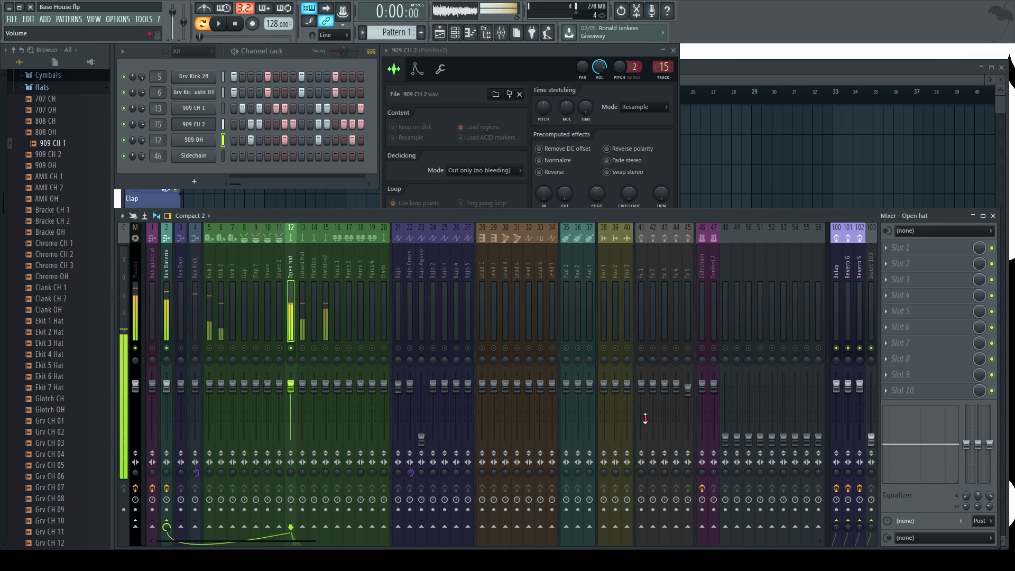
{"action": "key", "text": "space"}
{"action": "mouse_move", "coordinate": [919, 442]}
{"action": "left_mouse_down"}
{"action": "mouse_move", "coordinate": [901, 463]}
{"action": "mouse_move", "coordinate": [918, 456]}
{"action": "left_mouse_up"}
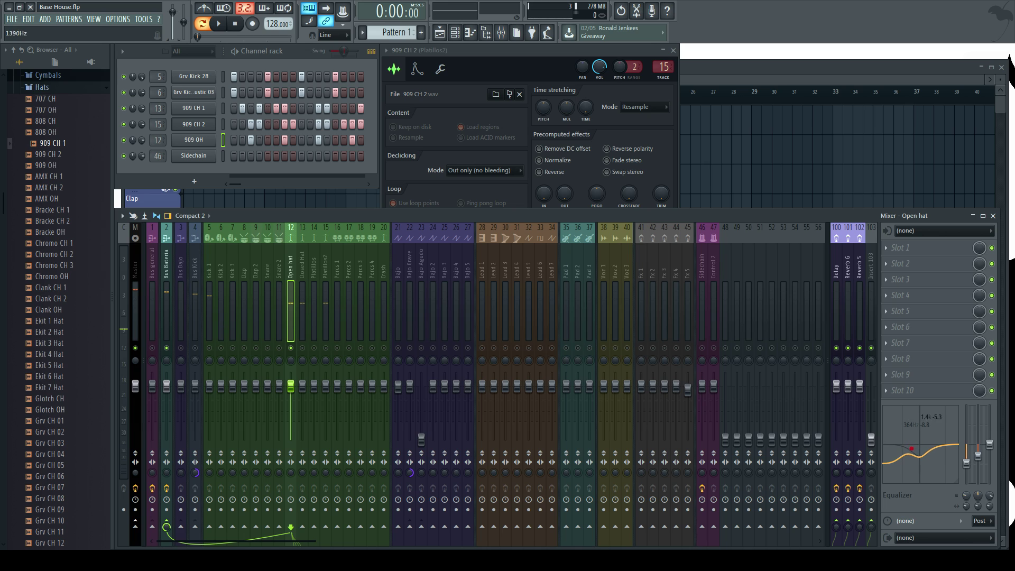
{"action": "key", "text": "space"}
{"action": "left_click_drag", "start_coordinate": [290, 385], "coordinate": [304, 401]}
Cut the low and mid EQ bands and lower the faders of the Closed Hat and Platillos2 tracks
{"action": "left_click", "coordinate": [302, 264]}
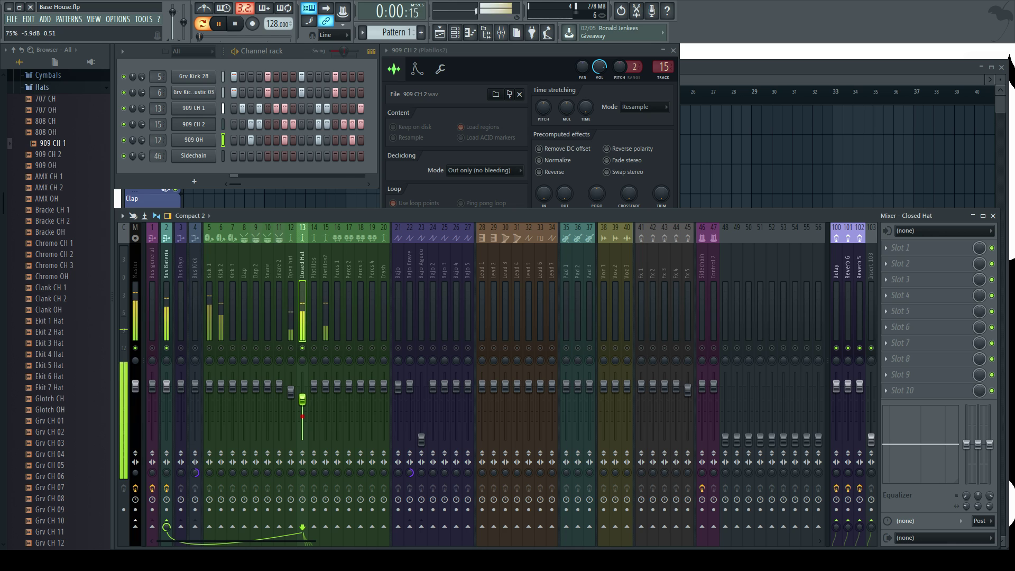
{"action": "mouse_move", "coordinate": [918, 445]}
{"action": "left_mouse_down"}
{"action": "mouse_move", "coordinate": [900, 481]}
{"action": "mouse_move", "coordinate": [918, 462]}
{"action": "left_mouse_up"}
{"action": "left_click", "coordinate": [325, 267]}
{"action": "mouse_move", "coordinate": [966, 506]}
{"action": "left_mouse_down"}
{"action": "mouse_move", "coordinate": [966, 475]}
{"action": "mouse_move", "coordinate": [966, 491]}
{"action": "left_mouse_up"}
{"action": "left_click_drag", "start_coordinate": [326, 385], "coordinate": [303, 405]}
Solo Closed Hat together with Platillos2, pan them in opposite directions and set the Platillos2 fader to about -11.0 dB
{"action": "right_click", "coordinate": [325, 349]}
{"action": "left_click", "coordinate": [335, 349]}
{"action": "left_click", "coordinate": [330, 350]}
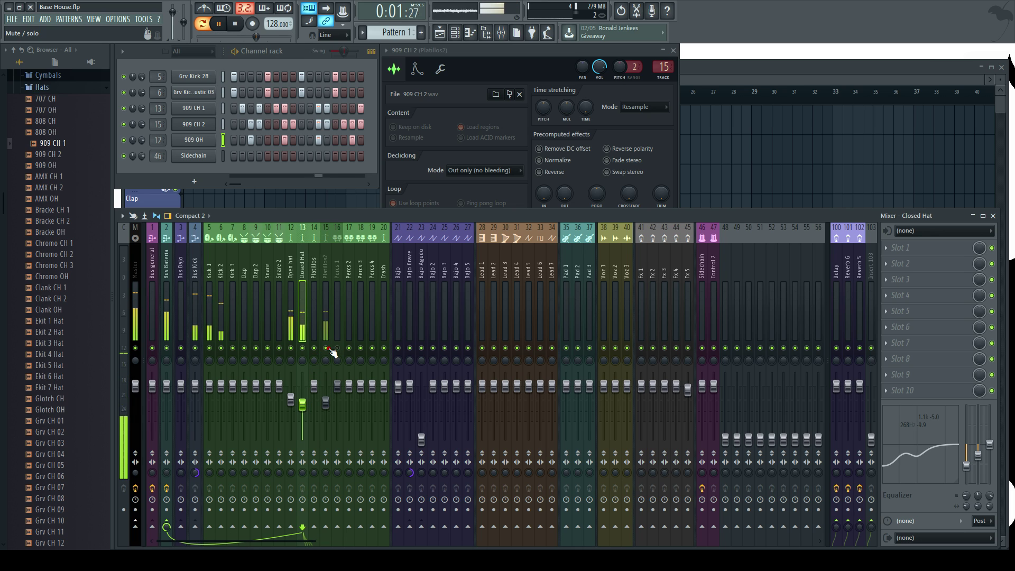
{"action": "right_click", "coordinate": [303, 348]}
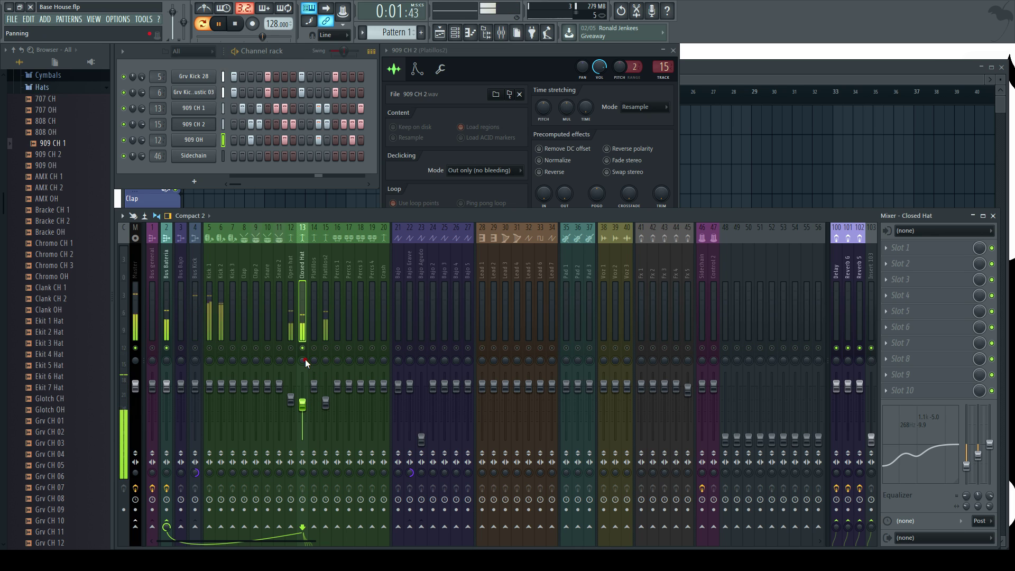
{"action": "left_click", "coordinate": [325, 347]}
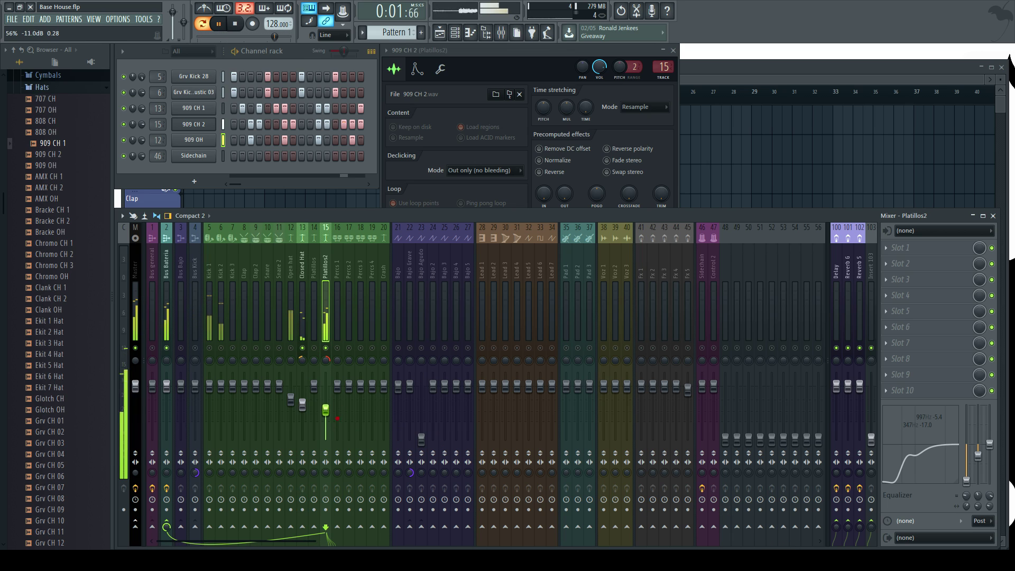
Send Platillos2 at 41% and Closed Hat at 61% to reverb track 102, and send a small amount of both to Delay
{"action": "key", "text": "space"}
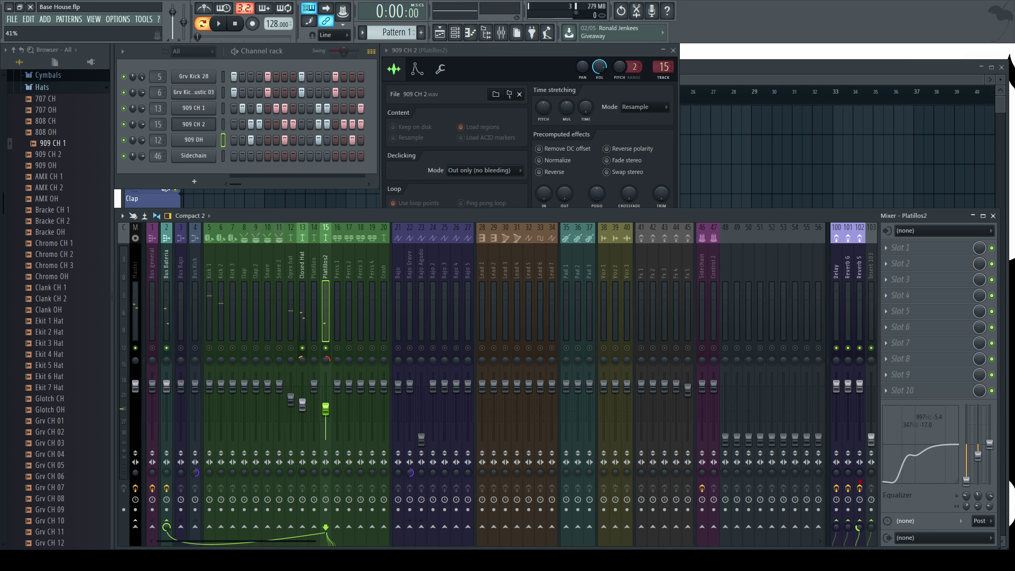
{"action": "key", "text": "space"}
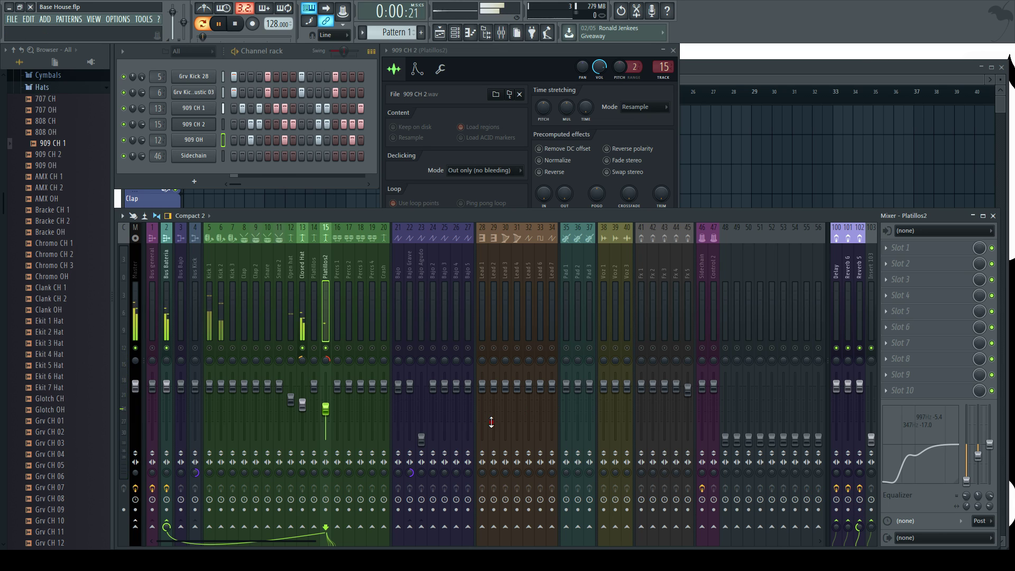
{"action": "left_click", "coordinate": [303, 271]}
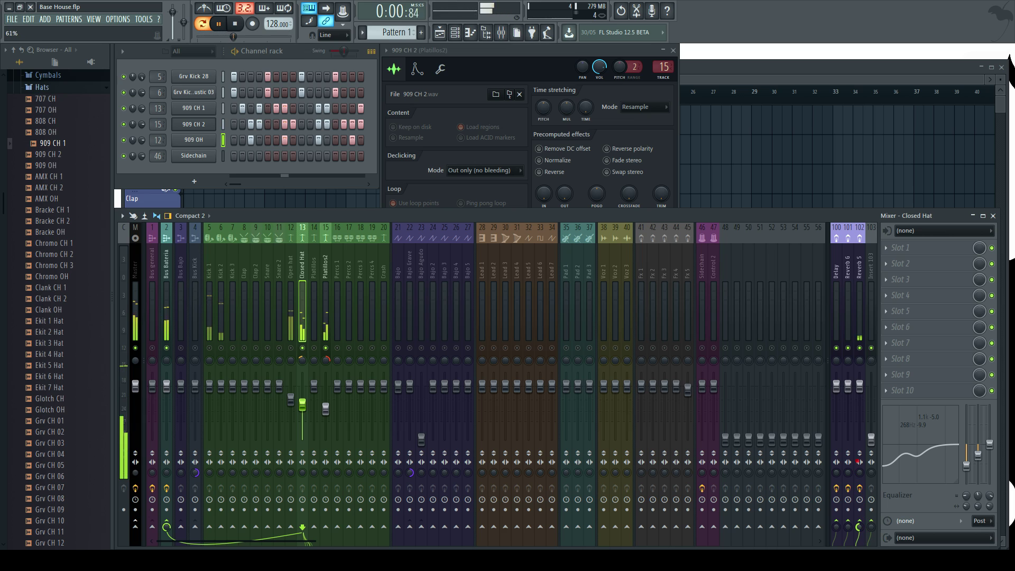
{"action": "key", "text": "space"}
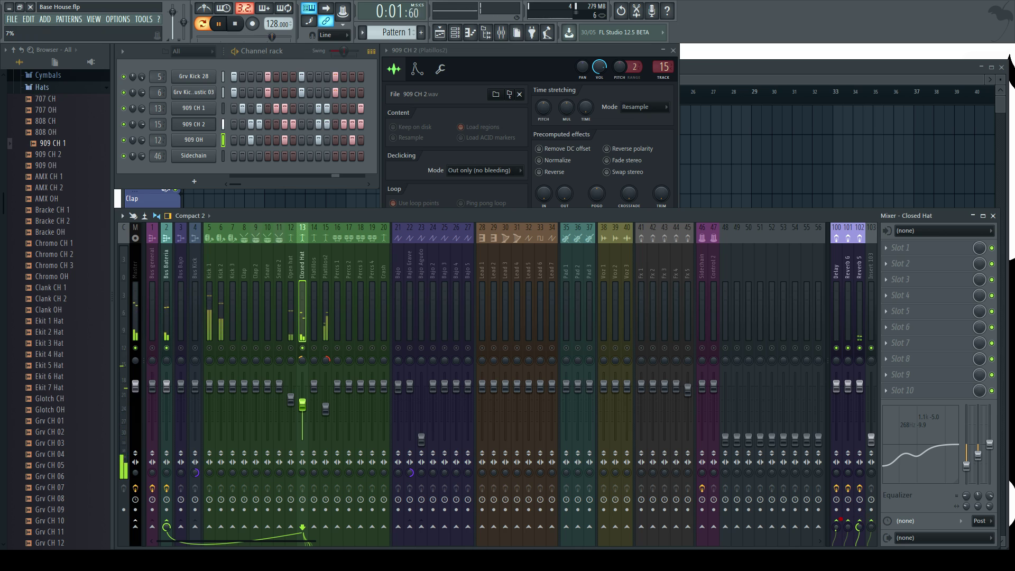
{"action": "left_click", "coordinate": [325, 275]}
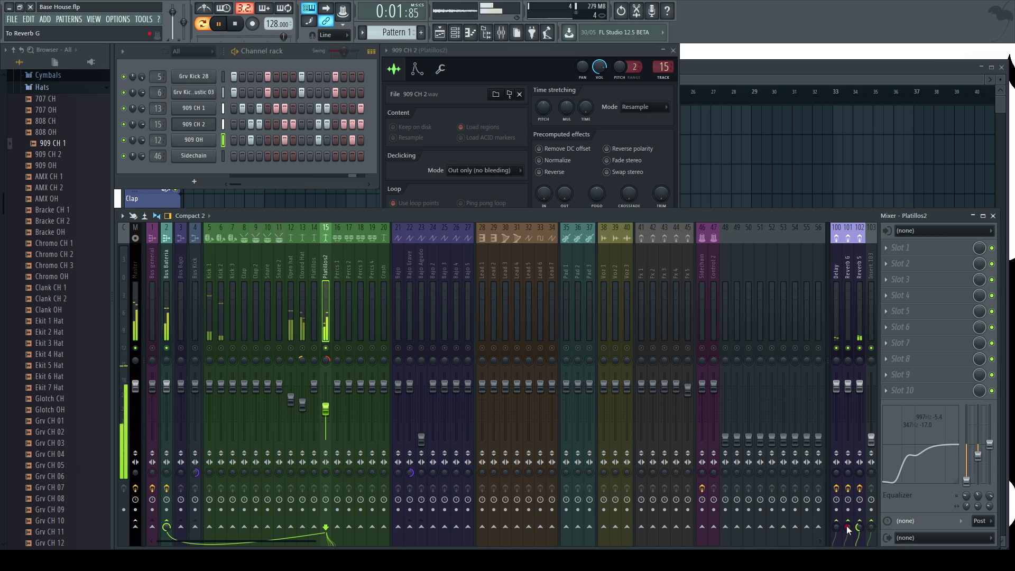
{"action": "left_click_drag", "start_coordinate": [838, 527], "coordinate": [837, 517]}
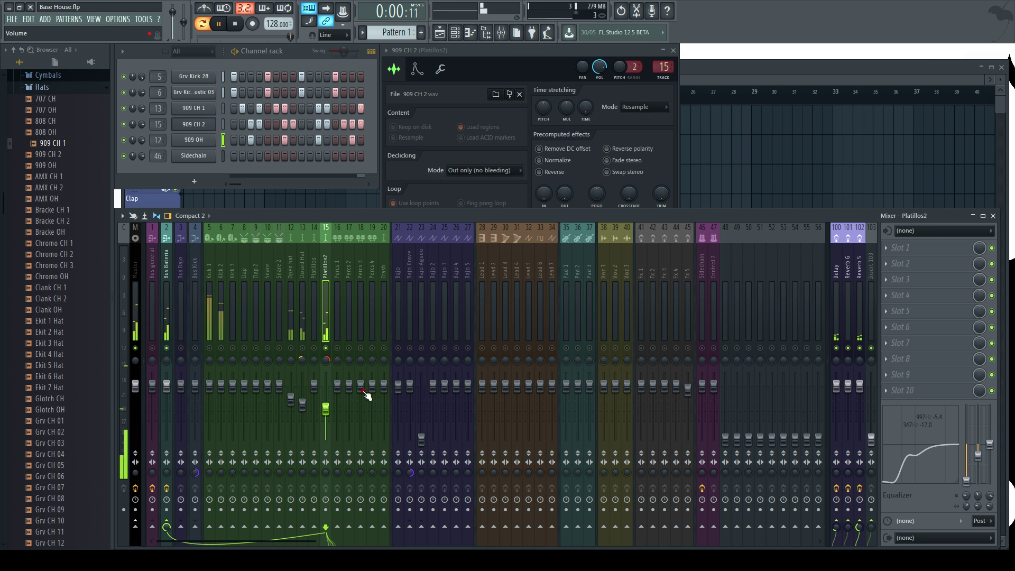
Lower the Platillos2 fader slightly, then solo Open hat and send it to reverb track 102 at about 95%
{"action": "left_click_drag", "start_coordinate": [324, 409], "coordinate": [324, 412]}
{"action": "left_click", "coordinate": [294, 352]}
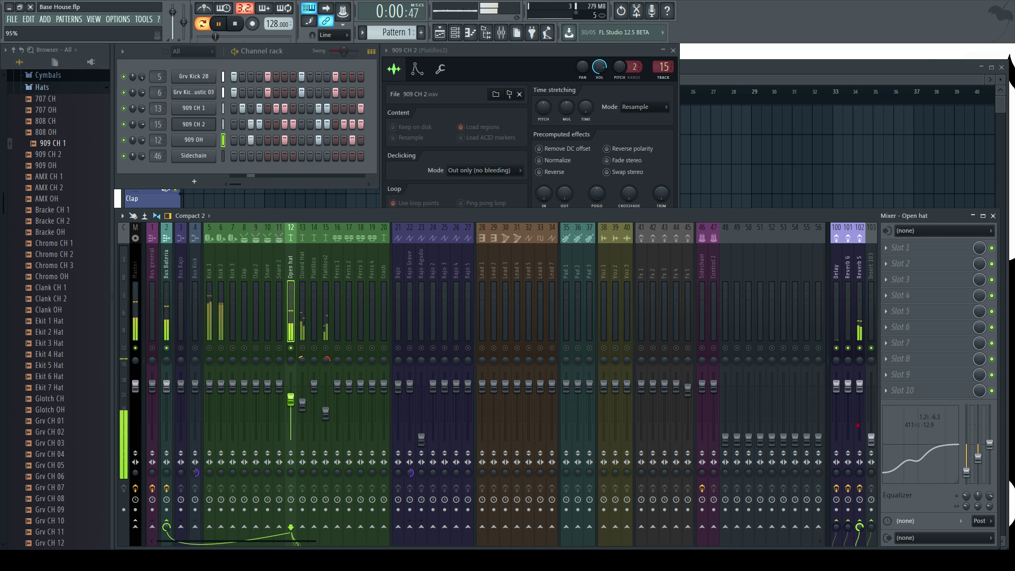
{"action": "key", "text": "space"}
Add a fade-out to the 909 OH sample and raise its trim, previewing the waveform after each change
{"action": "left_click", "coordinate": [194, 140]}
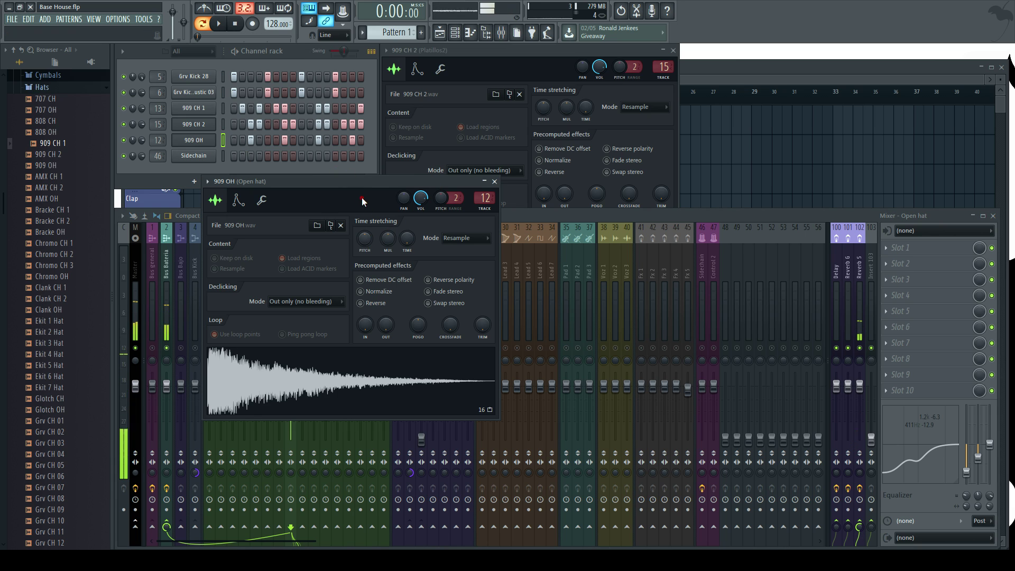
{"action": "left_click_drag", "start_coordinate": [350, 184], "coordinate": [528, 54]}
{"action": "left_click_drag", "start_coordinate": [564, 194], "coordinate": [561, 151]}
{"action": "left_click", "coordinate": [584, 225]}
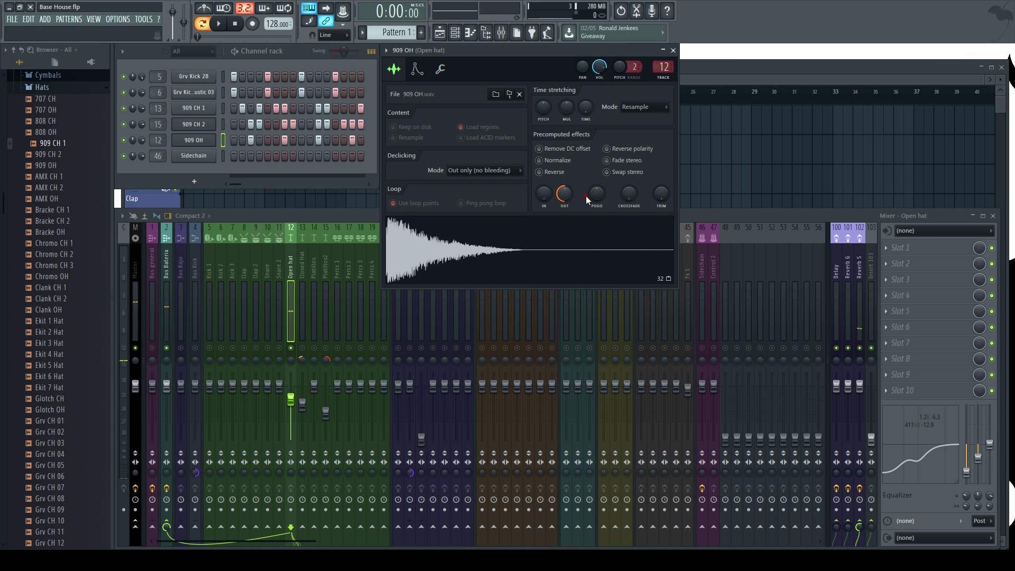
{"action": "left_click_drag", "start_coordinate": [653, 205], "coordinate": [654, 169]}
{"action": "left_click", "coordinate": [599, 231]}
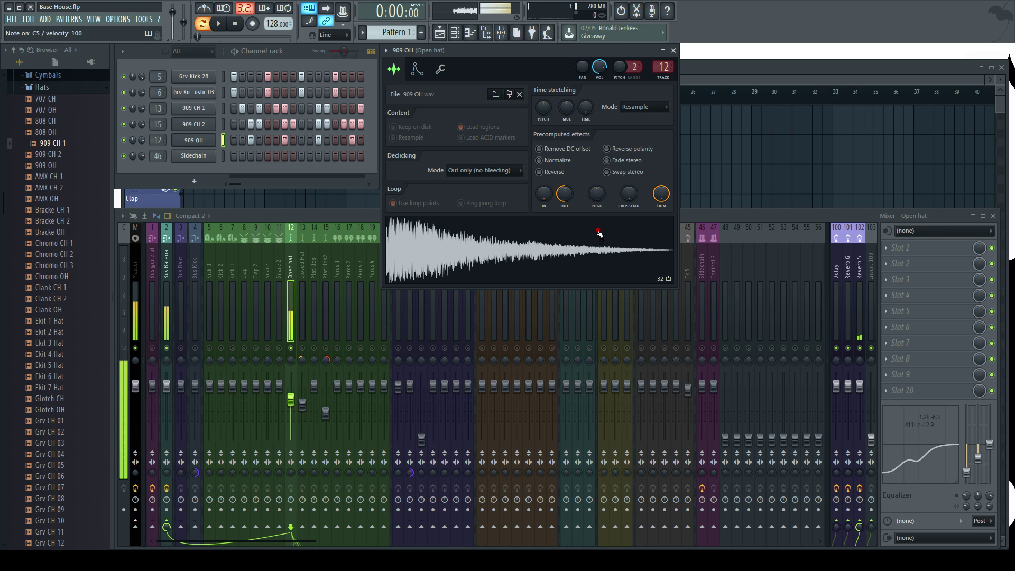
{"action": "key", "text": "space"}
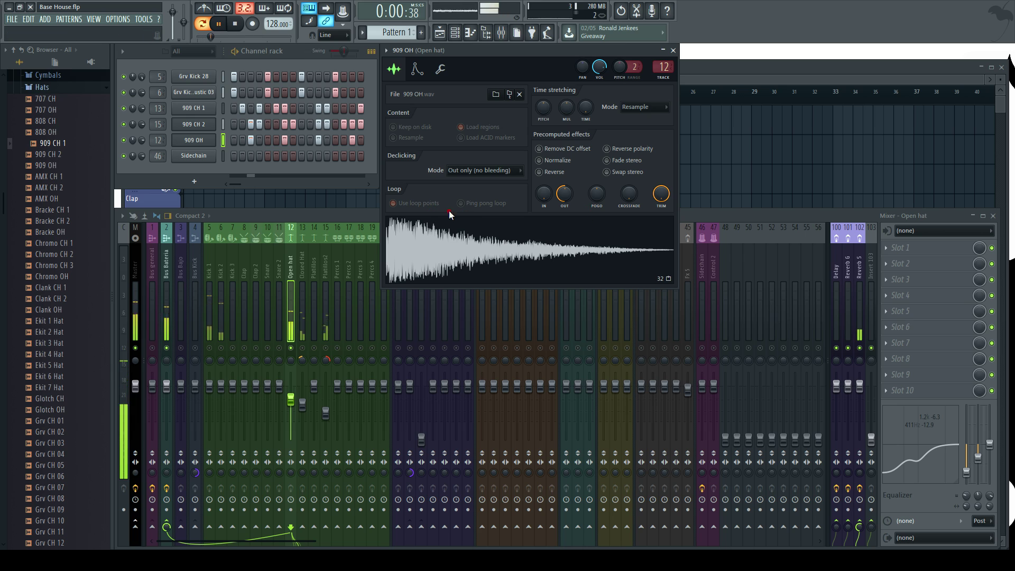
Bring all mixer tracks back into the mix, lower the Closed Hat fader slightly and close the 909 OH sampler settings
{"action": "left_click", "coordinate": [303, 347]}
{"action": "left_click_drag", "start_coordinate": [303, 404], "coordinate": [302, 406]}
{"action": "left_click", "coordinate": [673, 51]}
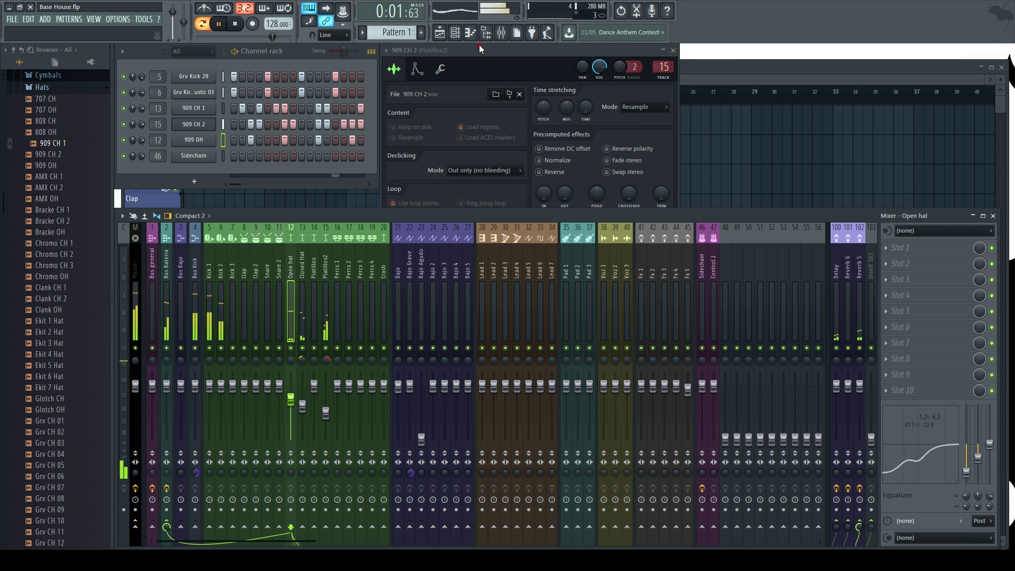
{"action": "key", "text": "space"}
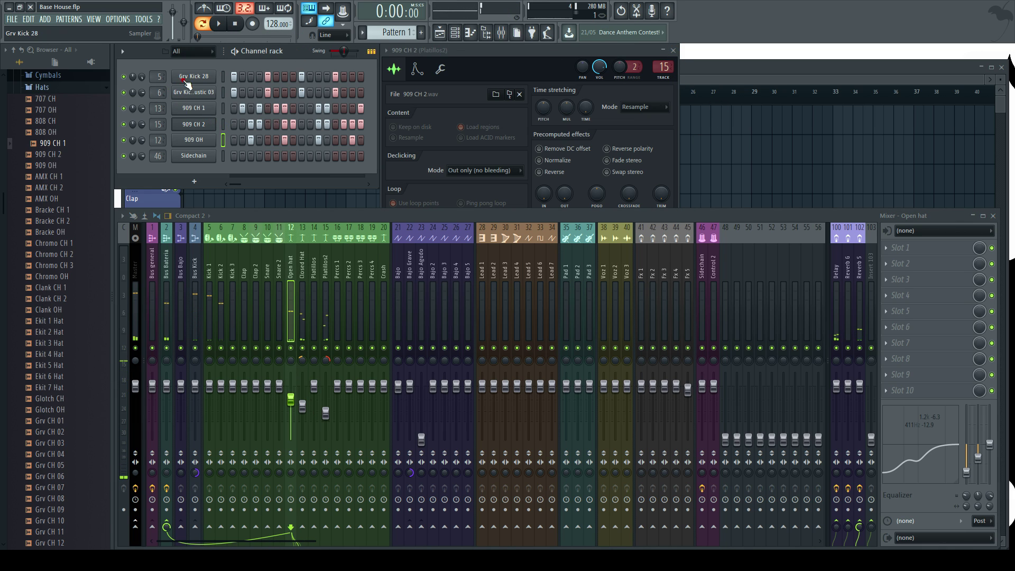
Open the Grv Kick 28 and Grv Kick Acoustic 03 sampler settings to examine and preview both kicks
{"action": "left_click", "coordinate": [194, 76]}
{"action": "left_click_drag", "start_coordinate": [290, 116], "coordinate": [534, 59]}
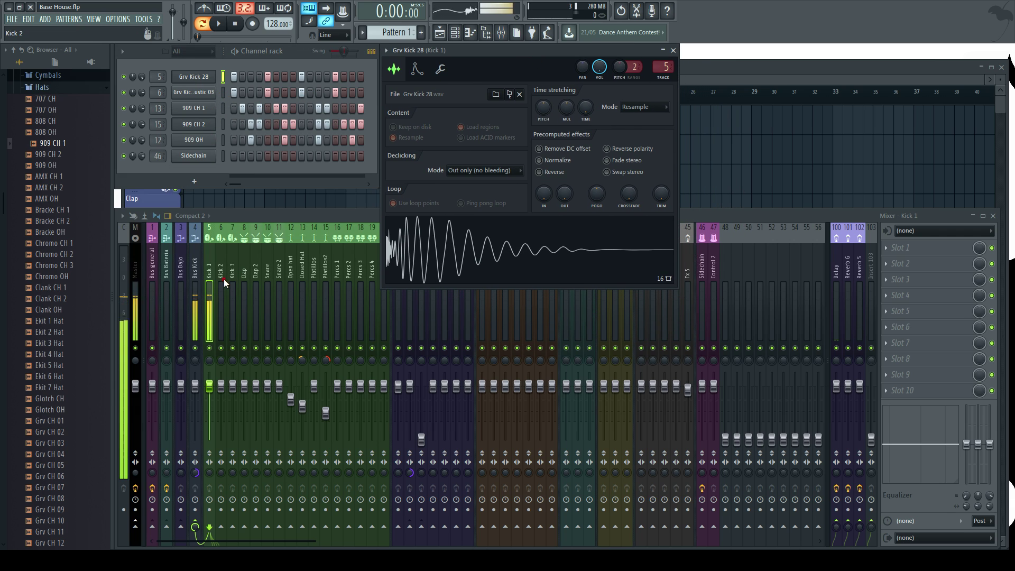
{"action": "left_click", "coordinate": [193, 92]}
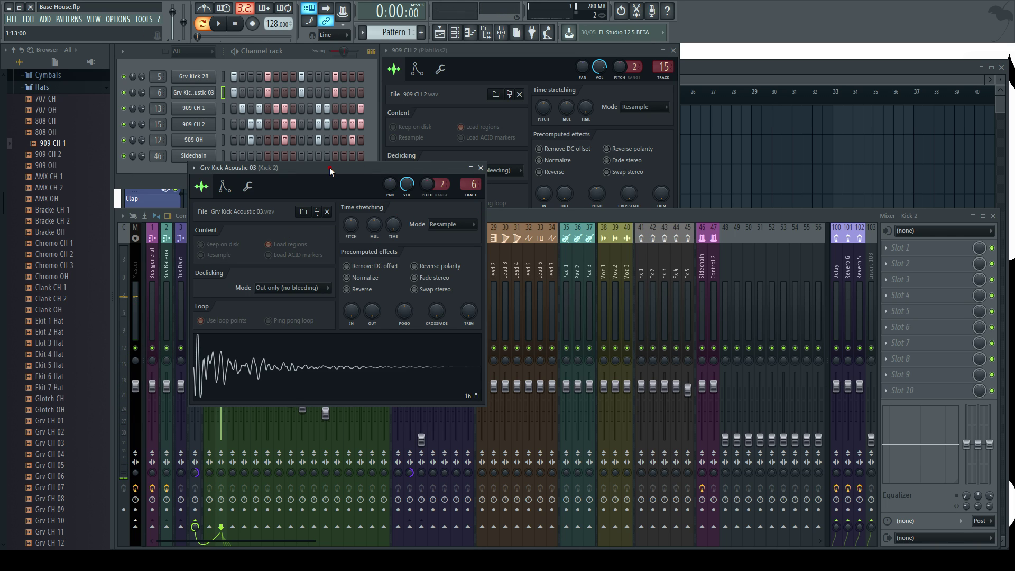
{"action": "left_click_drag", "start_coordinate": [329, 167], "coordinate": [526, 53]}
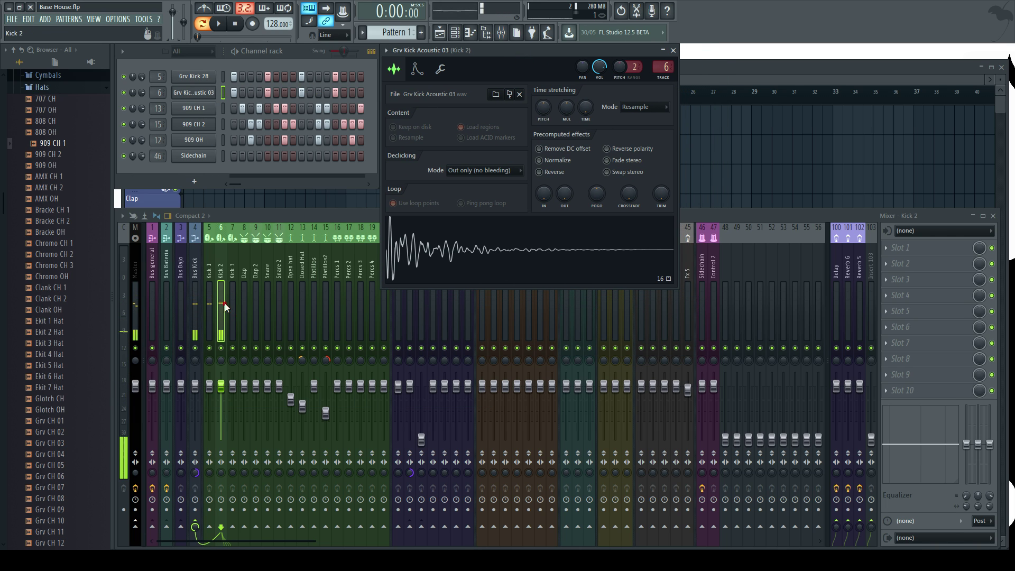
Solo Kick 2, cut its low EQ band by 18 dB, boost its mid and high bands, and send it to reverb track 102 at about 66%
{"action": "right_click", "coordinate": [222, 346]}
{"action": "key", "text": "space"}
{"action": "left_click_drag", "start_coordinate": [967, 444], "coordinate": [967, 517]}
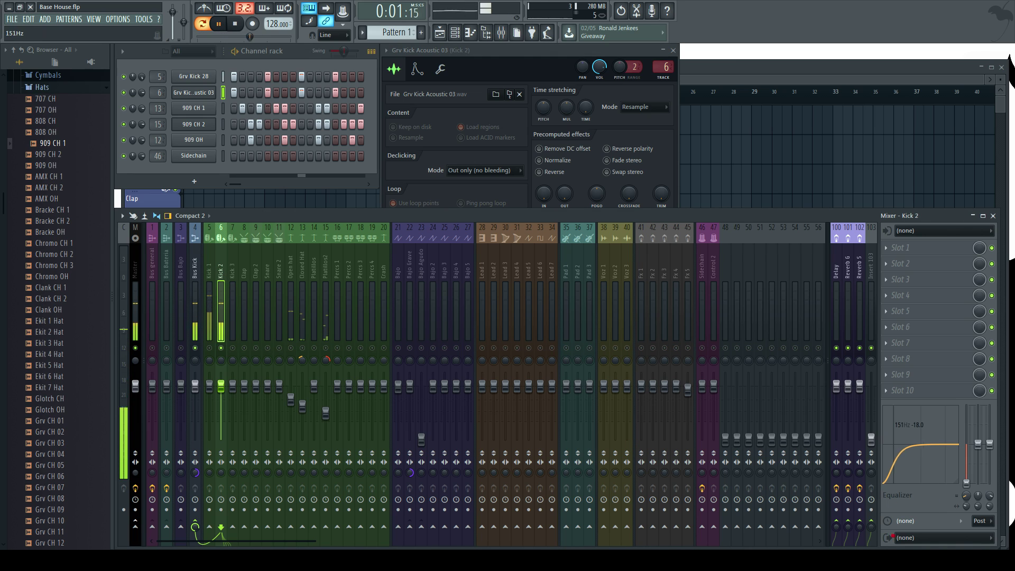
{"action": "left_click_drag", "start_coordinate": [967, 480], "coordinate": [967, 423]}
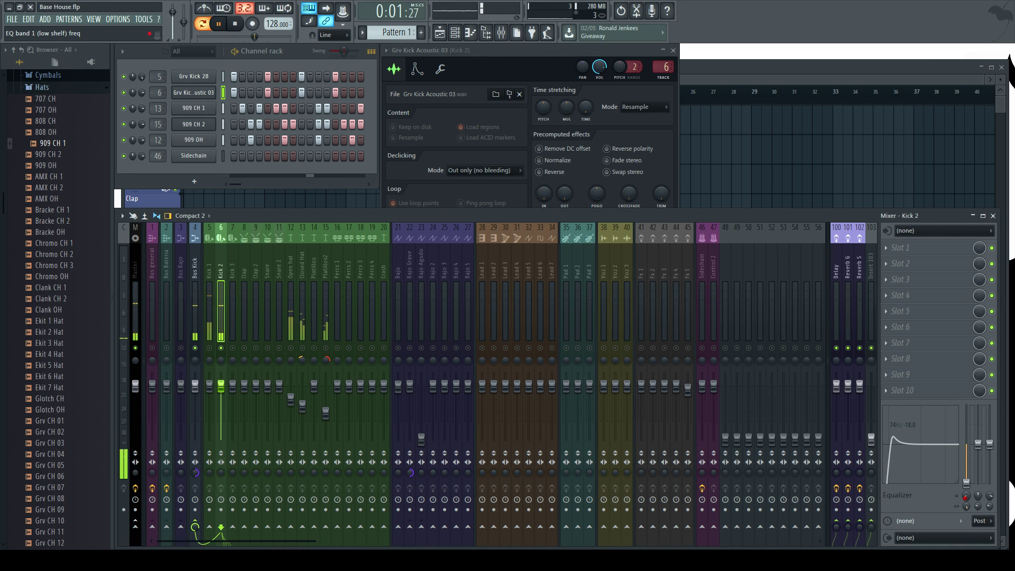
{"action": "left_click_drag", "start_coordinate": [967, 495], "coordinate": [966, 479]}
{"action": "mouse_move", "coordinate": [930, 428]}
{"action": "left_mouse_down"}
{"action": "mouse_move", "coordinate": [937, 415]}
{"action": "mouse_move", "coordinate": [945, 428]}
{"action": "mouse_move", "coordinate": [933, 447]}
{"action": "mouse_move", "coordinate": [937, 392]}
{"action": "mouse_move", "coordinate": [937, 410]}
{"action": "left_mouse_up"}
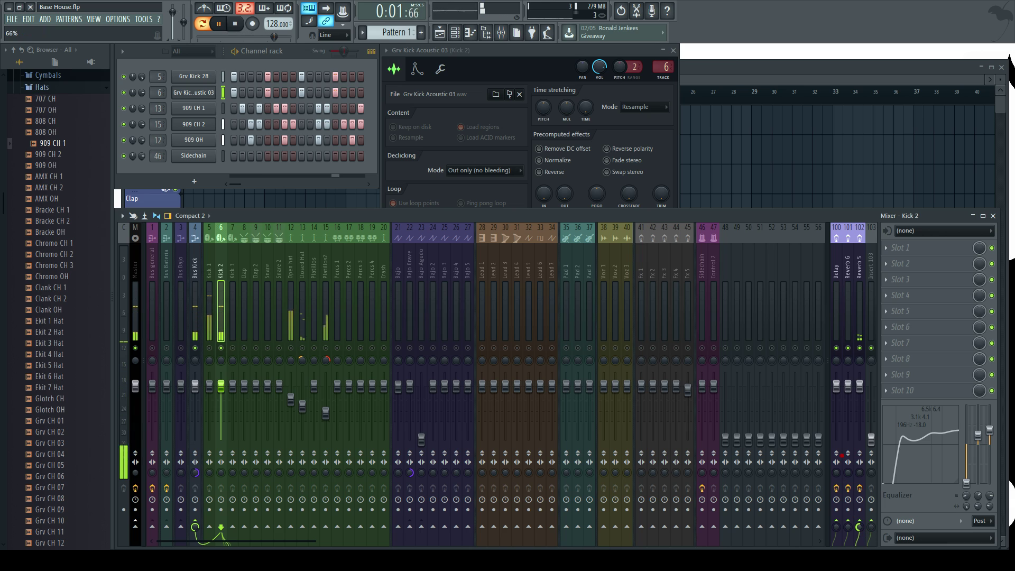
Bring Kick 1 back into the mix beside Kick 2 and load Fruity Limiter in the third effect slot of Bus Kick
{"action": "left_click", "coordinate": [209, 348]}
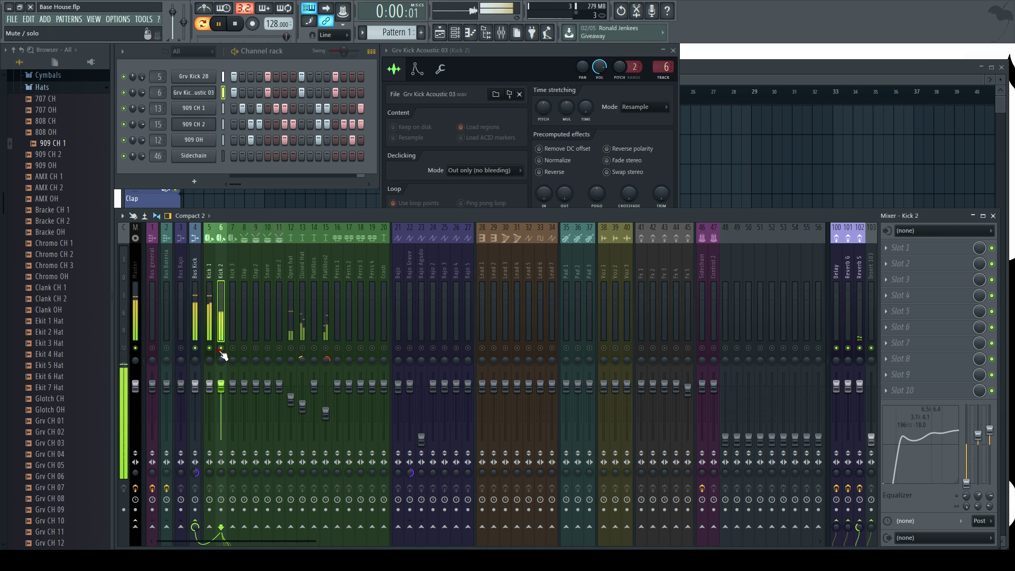
{"action": "left_click", "coordinate": [196, 269]}
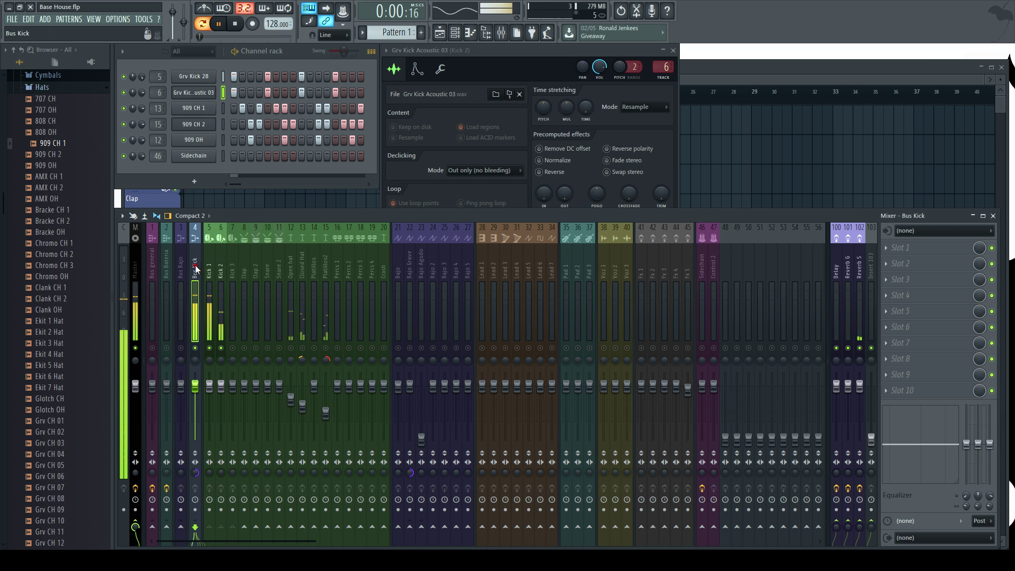
{"action": "left_click", "coordinate": [892, 286]}
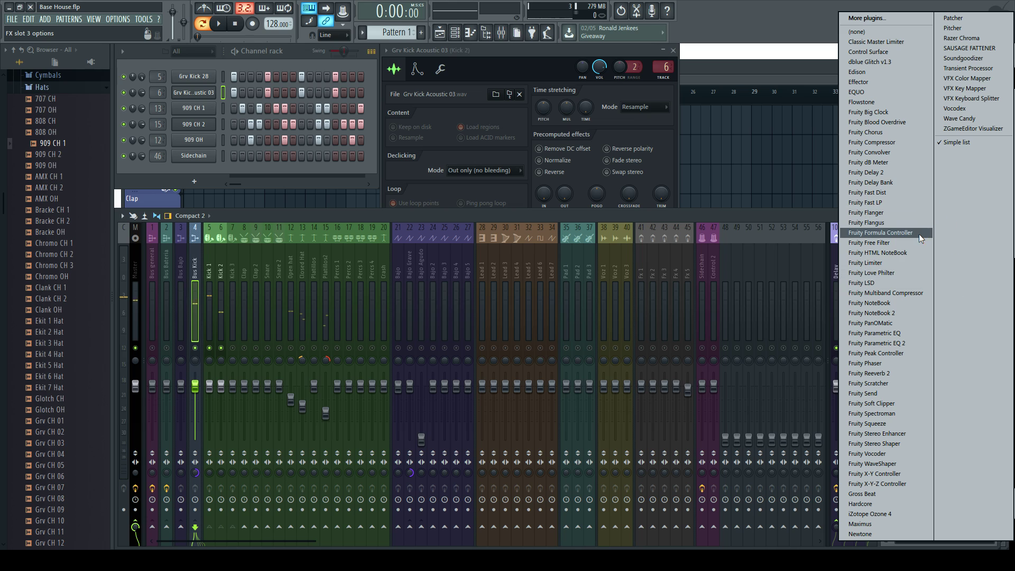
{"action": "left_click", "coordinate": [903, 264]}
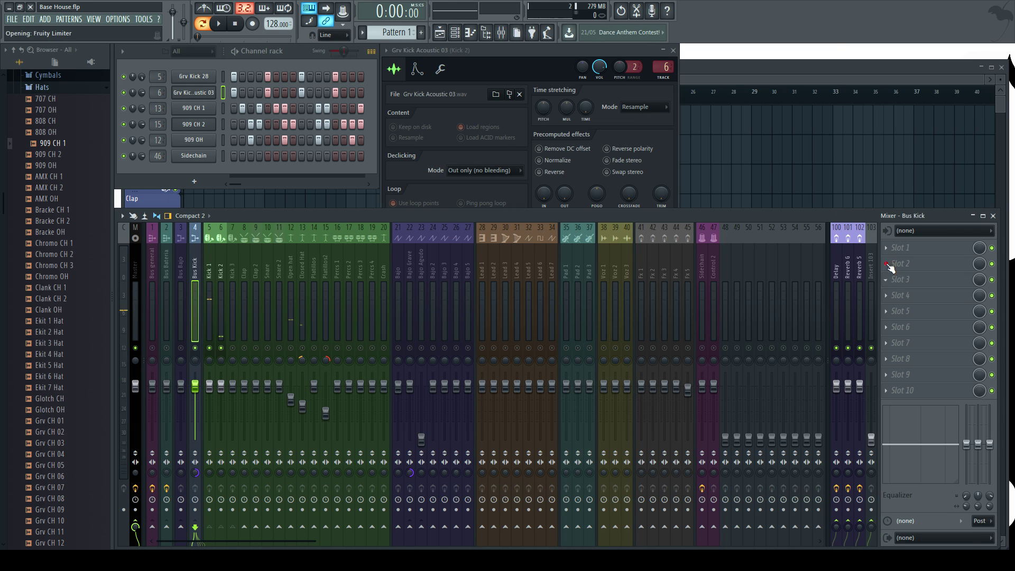
{"action": "left_click_drag", "start_coordinate": [345, 157], "coordinate": [420, 189]}
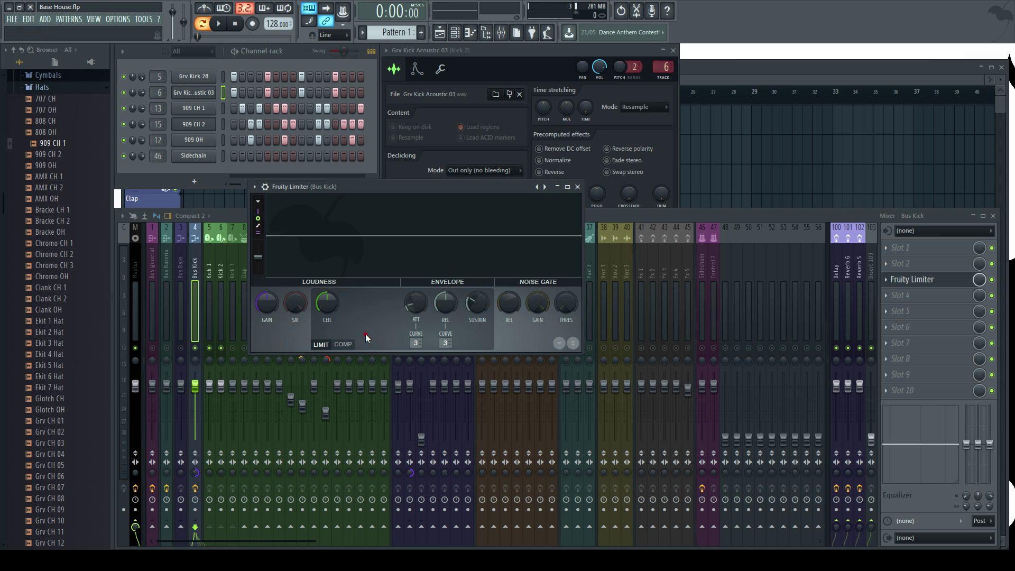
Configure Bus Kick's Fruity Limiter as a compressor with about -8.2 dB threshold, 44% knee, 1.5:1 ratio, an adjusted envelope and 3.1 dB gain
{"action": "left_click", "coordinate": [344, 344]}
{"action": "left_click_drag", "start_coordinate": [326, 317], "coordinate": [326, 333]}
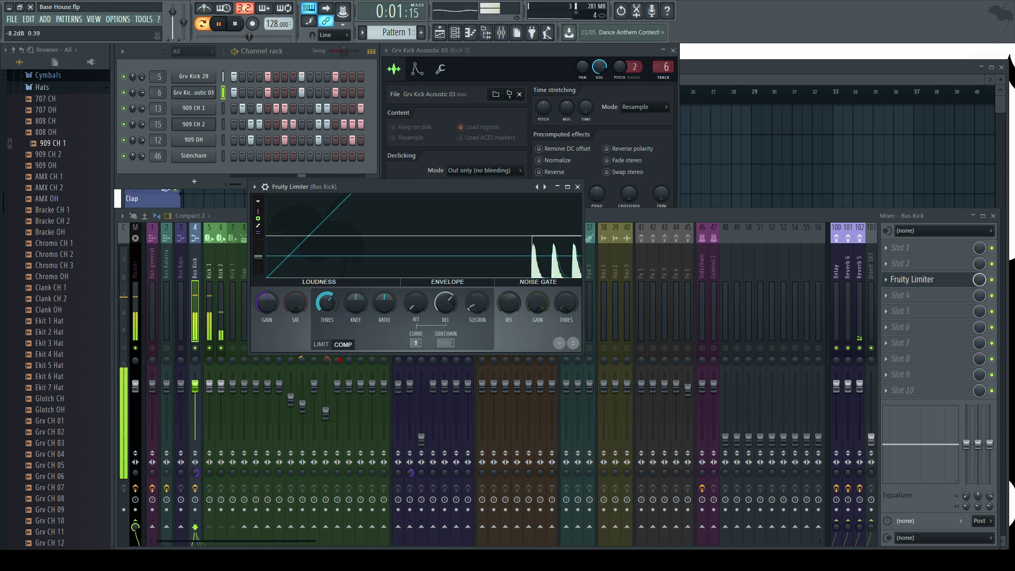
{"action": "left_click_drag", "start_coordinate": [357, 298], "coordinate": [358, 267]}
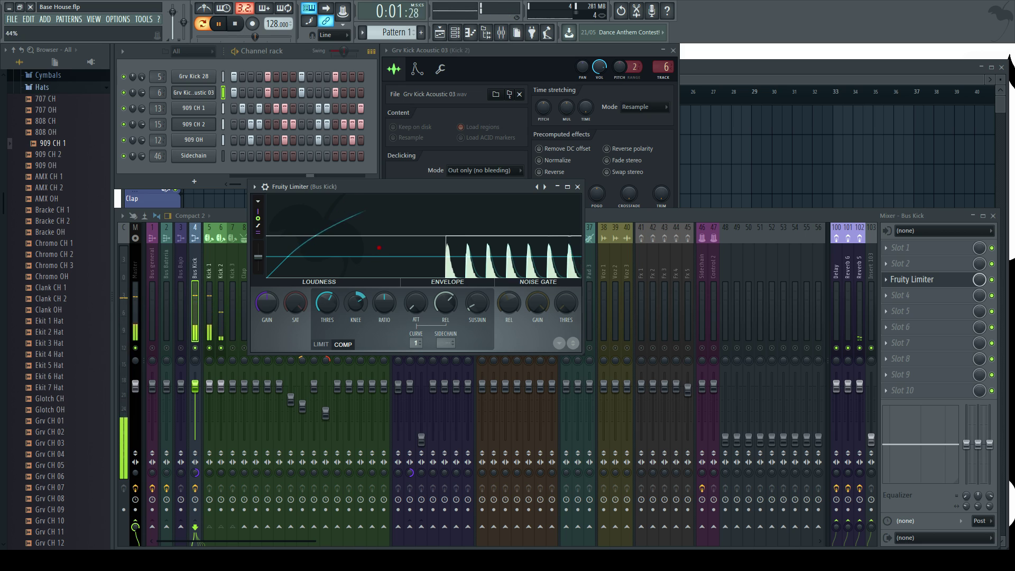
{"action": "left_click_drag", "start_coordinate": [385, 306], "coordinate": [386, 276]}
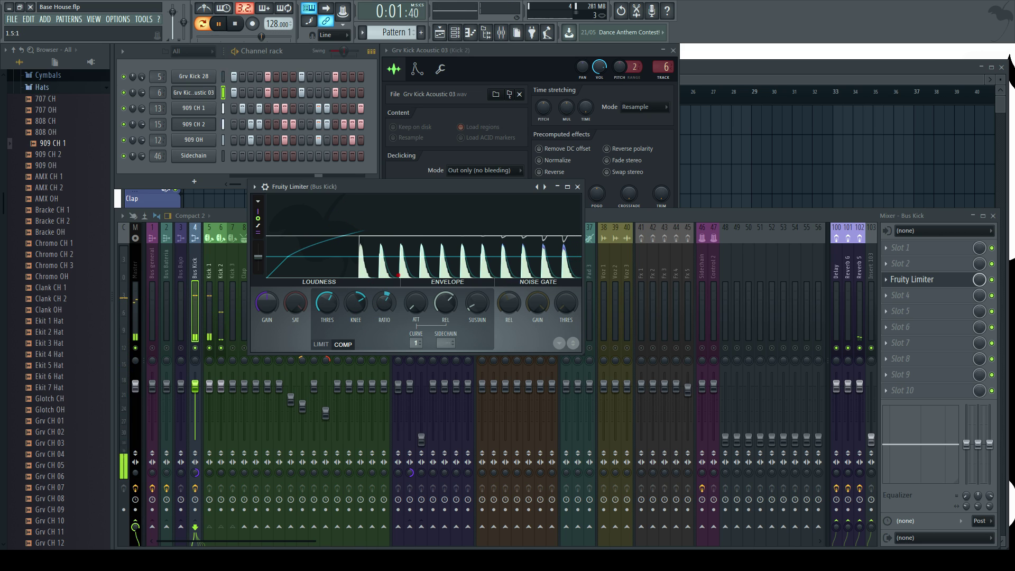
{"action": "left_click_drag", "start_coordinate": [443, 304], "coordinate": [422, 257]}
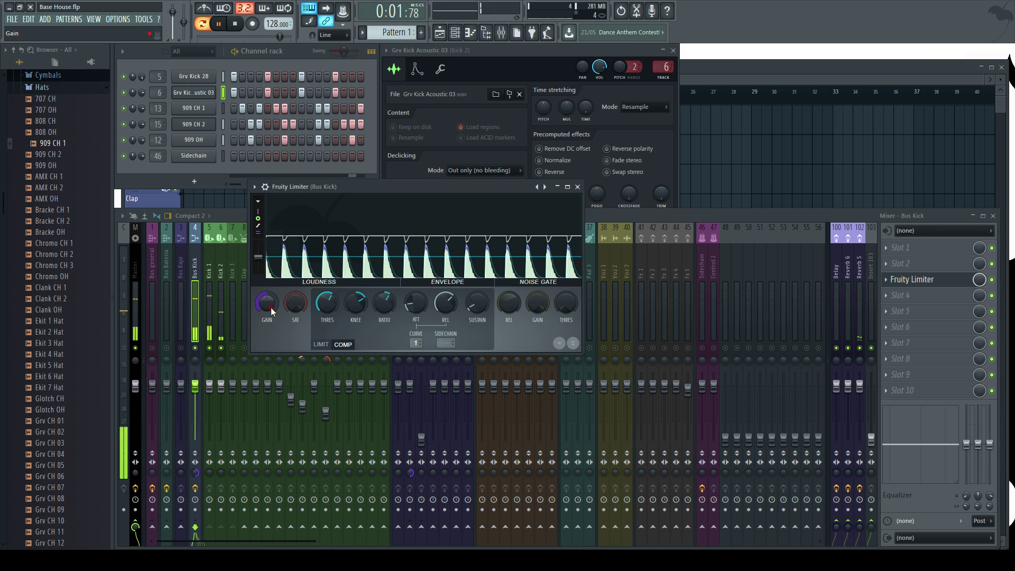
{"action": "left_click_drag", "start_coordinate": [270, 307], "coordinate": [270, 290]}
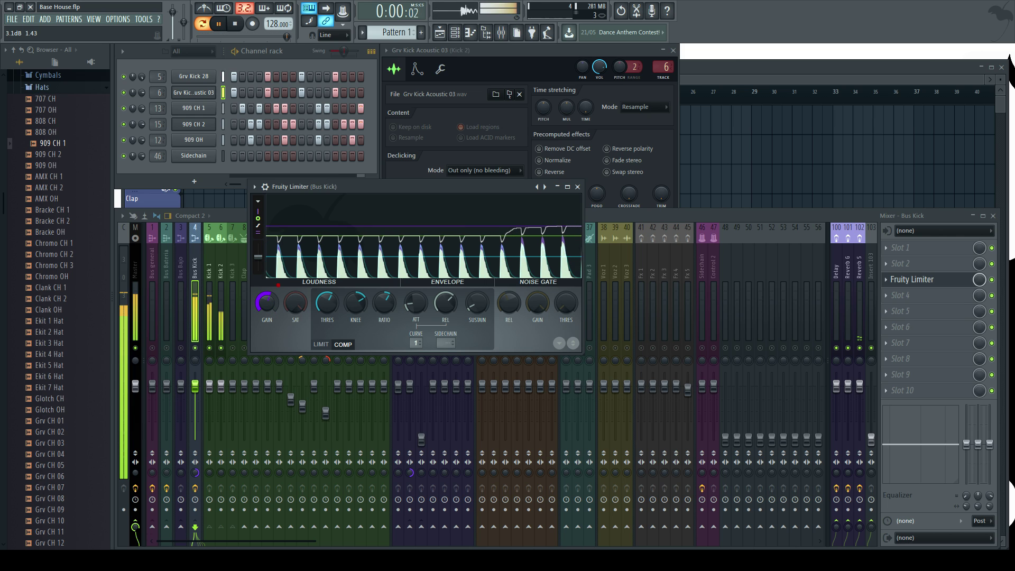
{"action": "left_click", "coordinate": [578, 187]}
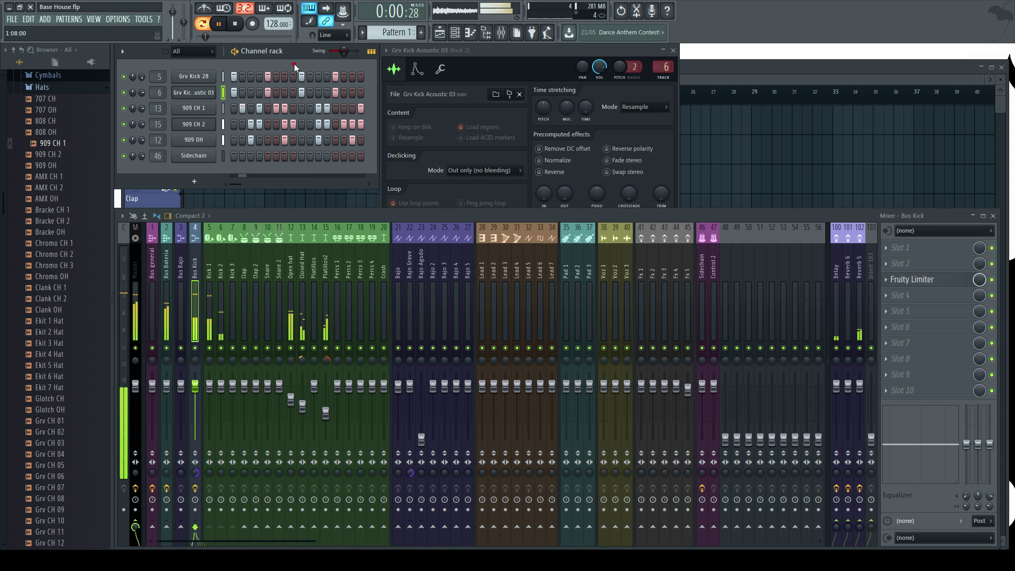
Move the Sidechain channel to the first position in the channel rack
{"action": "left_click", "coordinate": [224, 156]}
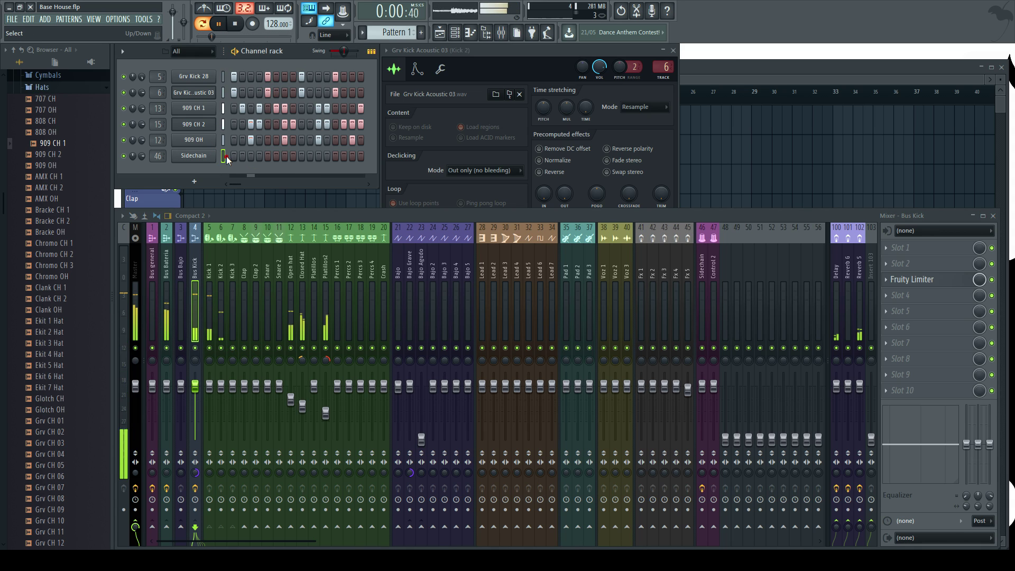
{"action": "key", "text": "alt+Up"}
{"action": "key", "text": "alt+Up"}
{"action": "key", "text": "alt+Up"}
{"action": "key", "text": "alt+Up"}
{"action": "key", "text": "alt+Up"}
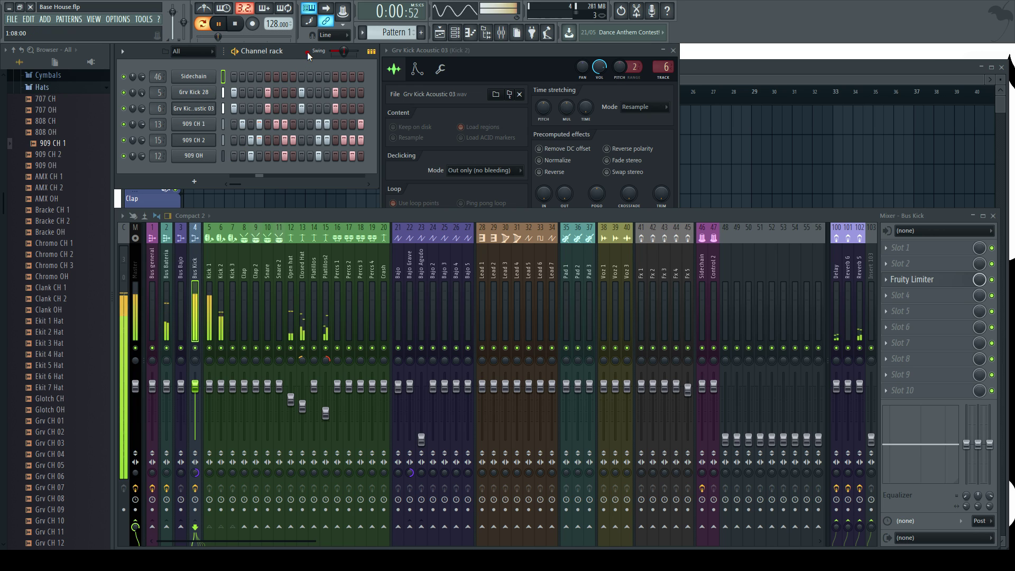
Stop playback and lay out Pattern 1 clips on the playlist's Kick track from bar 1 through bar 12
{"action": "key", "text": "space"}
{"action": "key", "text": "F5"}
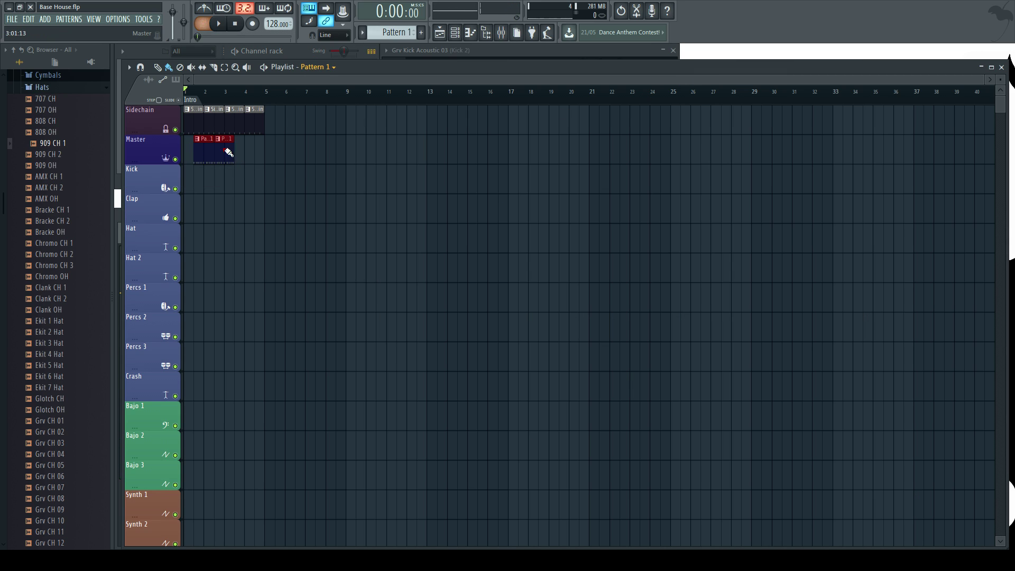
{"action": "left_click_drag", "start_coordinate": [229, 152], "coordinate": [373, 156]}
{"action": "scroll", "coordinate": [199, 158], "scroll_direction": "up", "scroll_amount": 3}
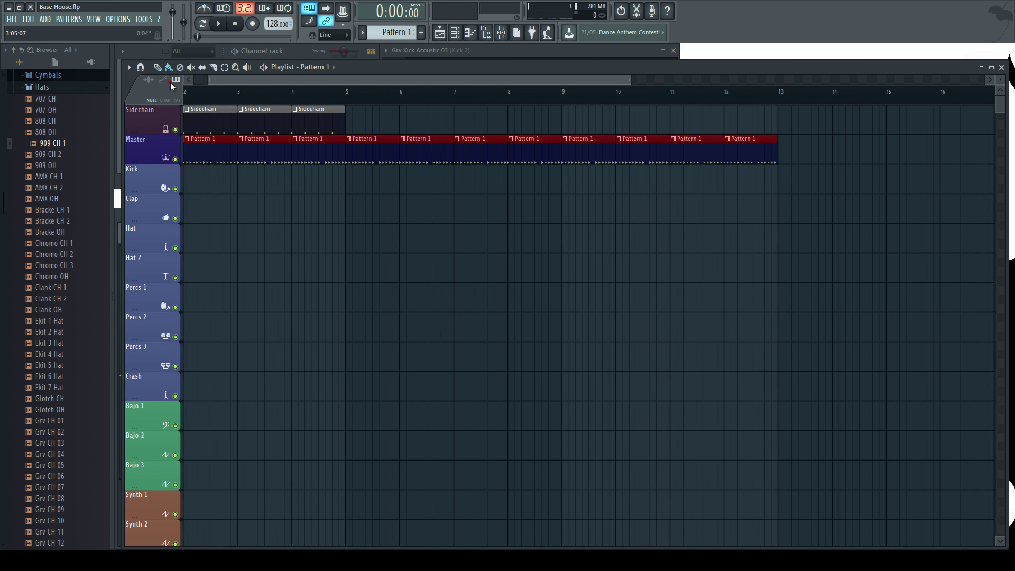
{"action": "left_click_drag", "start_coordinate": [216, 147], "coordinate": [164, 186]}
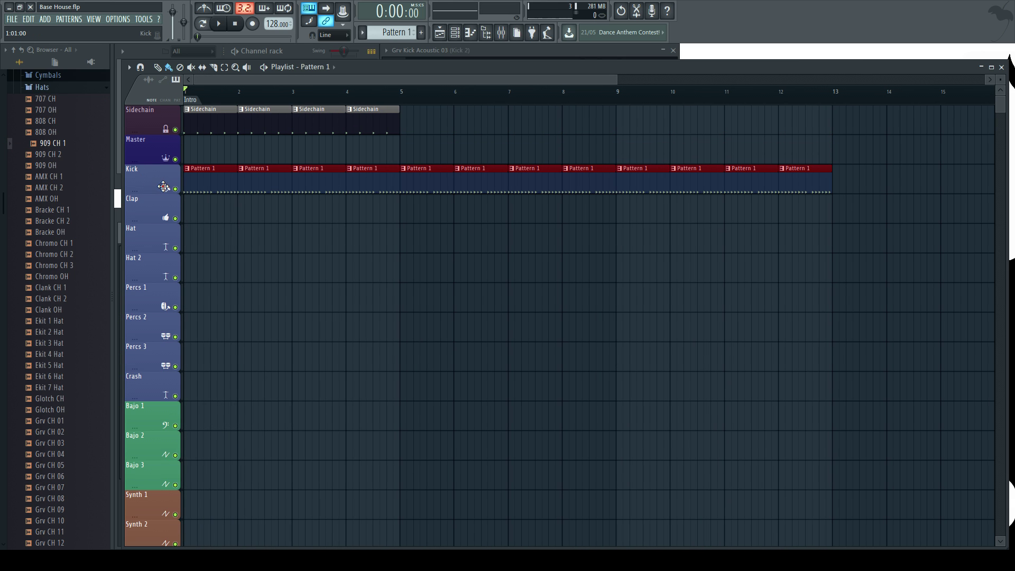
Add a unique copy of Pattern 1 at bar 1 of the Clap track and delete the Kick track clips after bar 1
{"action": "left_click", "coordinate": [296, 53]}
{"action": "left_click", "coordinate": [427, 178]}
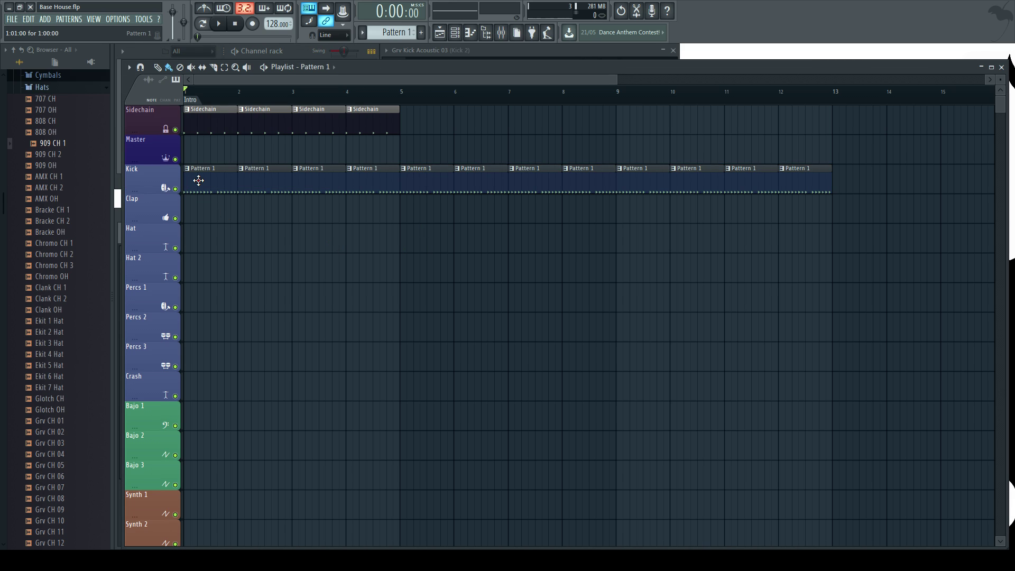
{"action": "left_click", "coordinate": [187, 200]}
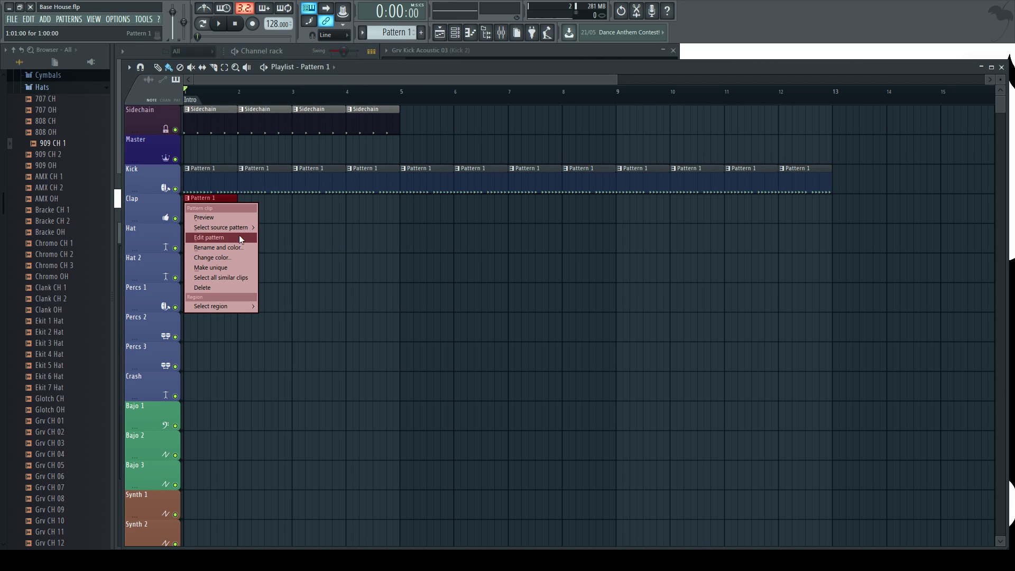
{"action": "left_click", "coordinate": [217, 267]}
{"action": "left_click_drag", "start_coordinate": [265, 182], "coordinate": [798, 180]}
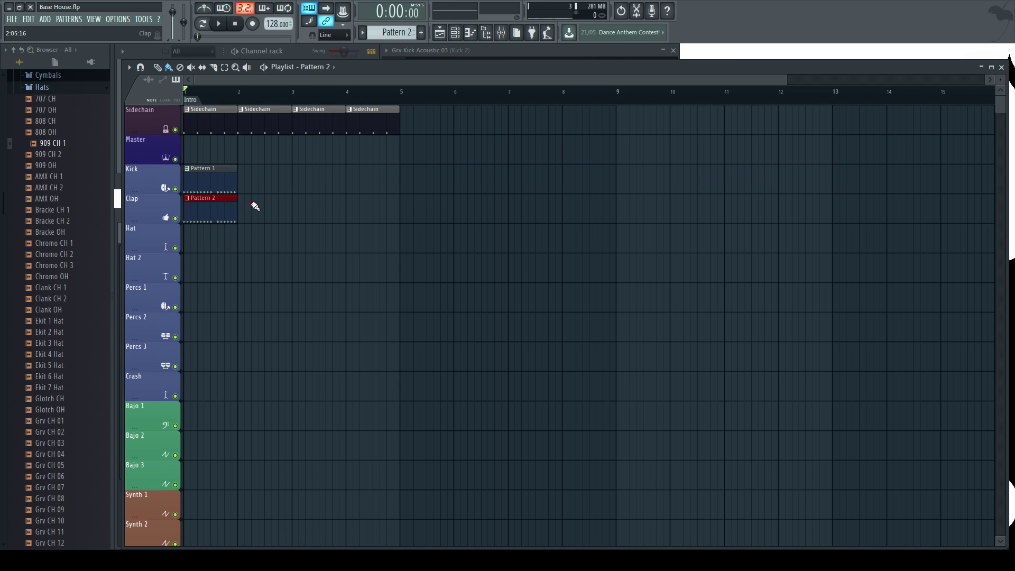
Clear the 909 CH 1, 909 CH 2 and 909 OH steps from Pattern 1 and play the arrangement
{"action": "left_click", "coordinate": [294, 52]}
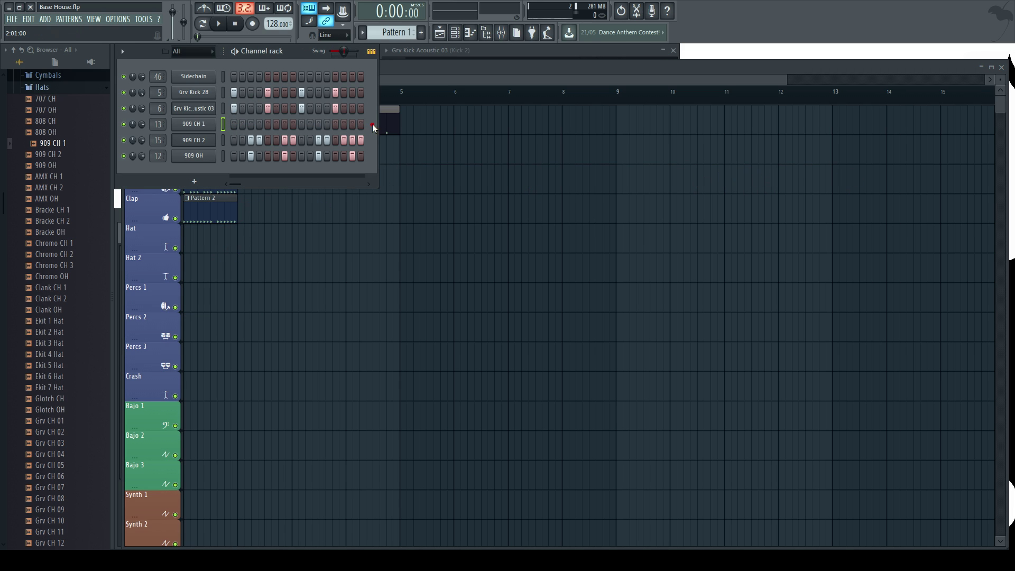
{"action": "left_click_drag", "start_coordinate": [243, 156], "coordinate": [355, 156]}
{"action": "right_click", "coordinate": [334, 283]}
{"action": "key", "text": "space"}
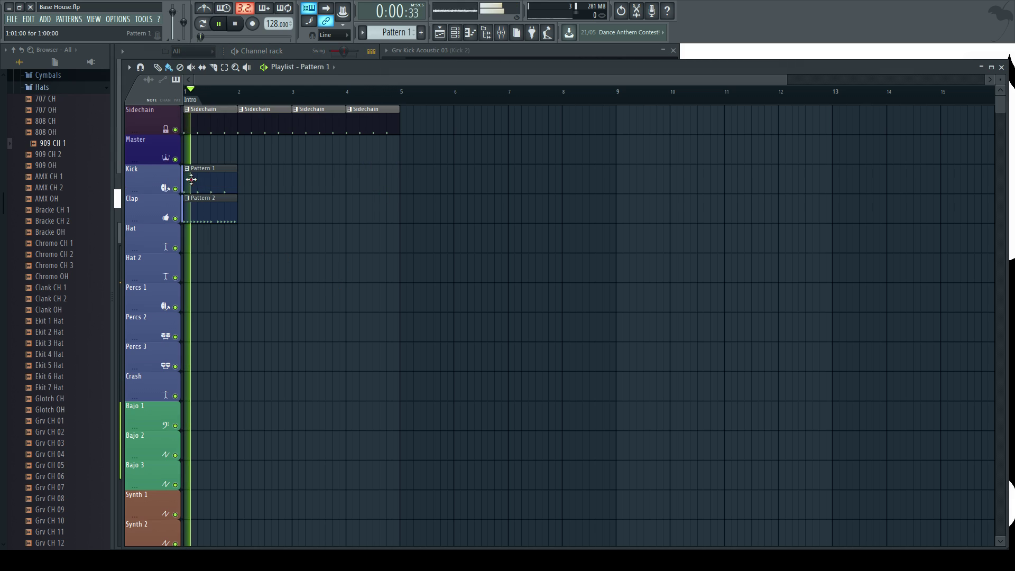
Clear the Grv Kick 28 and Grv Kick Acoustic 03 steps from Pattern 2 and play the arrangement
{"action": "left_click", "coordinate": [205, 215]}
{"action": "key", "text": "space"}
{"action": "left_click", "coordinate": [294, 58]}
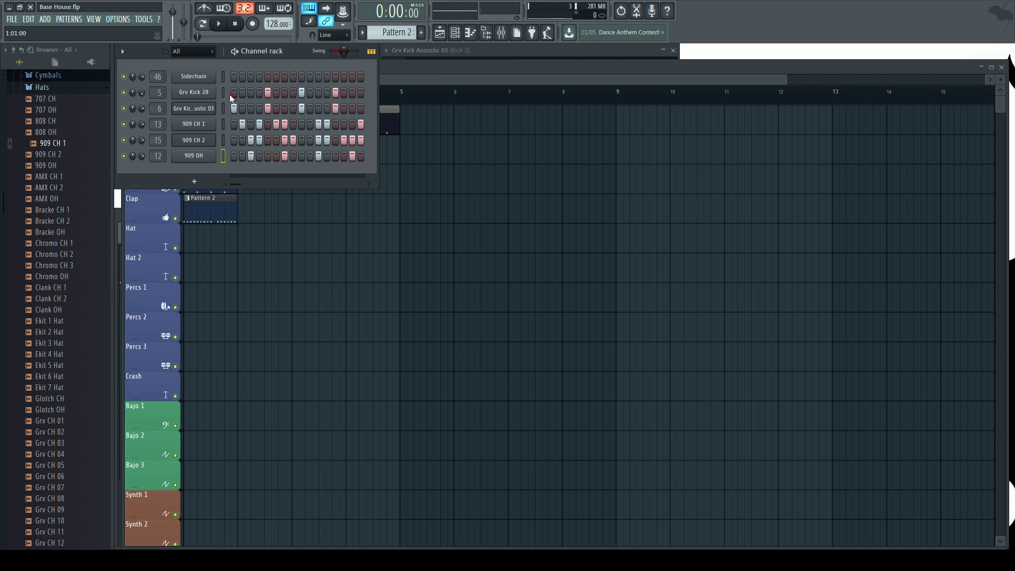
{"action": "right_click", "coordinate": [357, 332]}
{"action": "key", "text": "space"}
Repeat Pattern 1 on the Kick track and Pattern 2 on the Clap track through bar 4
{"action": "left_click", "coordinate": [226, 184]}
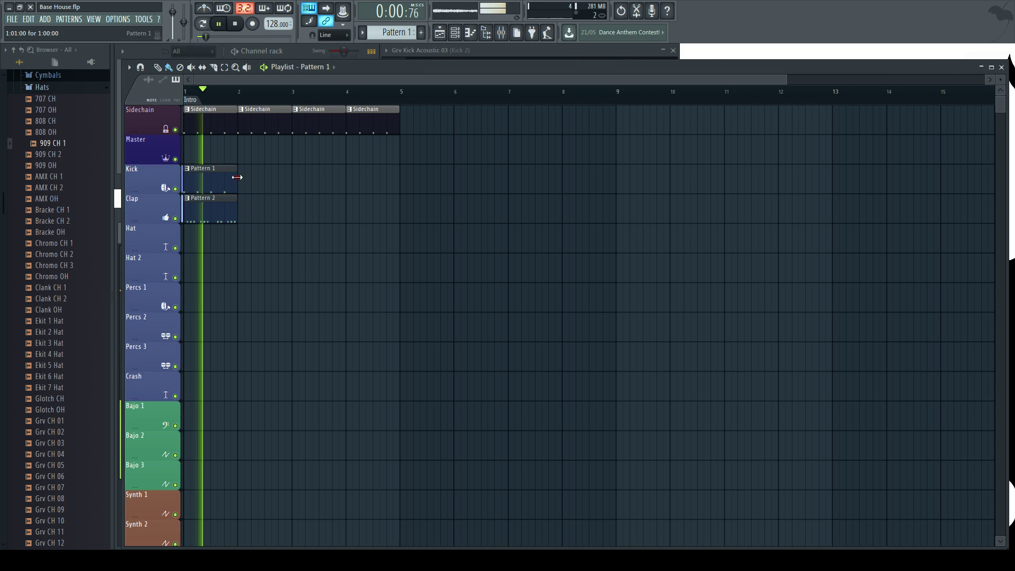
{"action": "left_click_drag", "start_coordinate": [245, 180], "coordinate": [404, 181]}
{"action": "right_click", "coordinate": [408, 183]}
{"action": "left_click", "coordinate": [220, 204]}
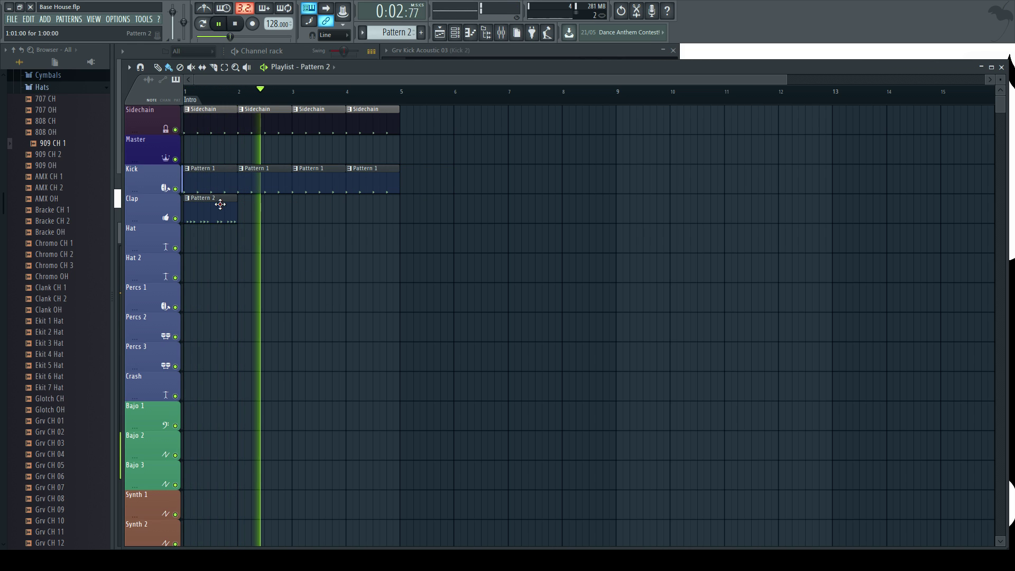
{"action": "mouse_move", "coordinate": [238, 205]}
{"action": "left_mouse_down"}
{"action": "mouse_move", "coordinate": [359, 220]}
{"action": "mouse_move", "coordinate": [379, 199]}
{"action": "left_mouse_up"}
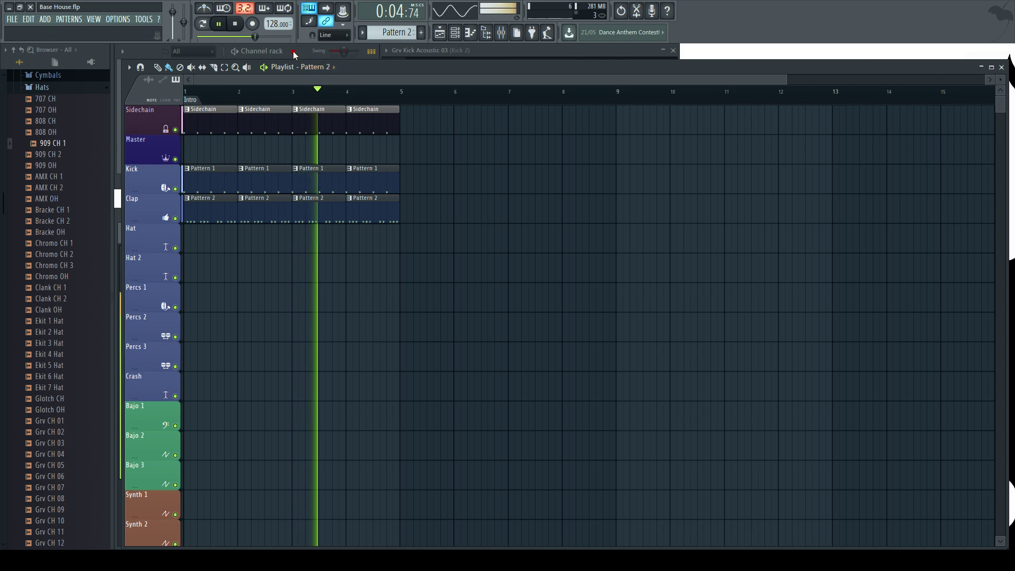
Stop playback, preview DNC Clap 1 from the Percussion samples and create an empty Pattern 3
{"action": "left_click", "coordinate": [293, 54]}
{"action": "key", "text": "space"}
{"action": "left_click", "coordinate": [46, 86]}
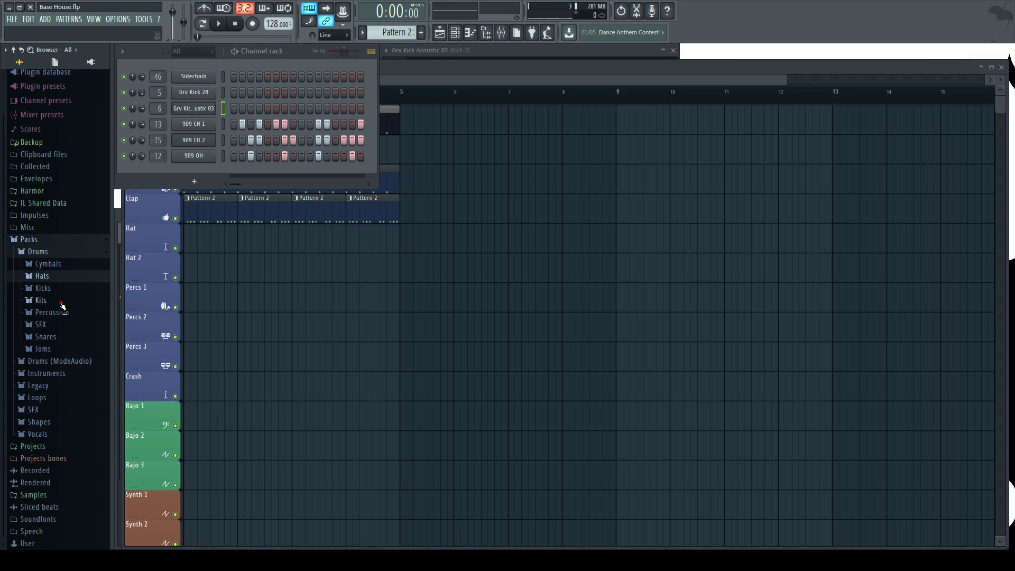
{"action": "left_click", "coordinate": [51, 313]}
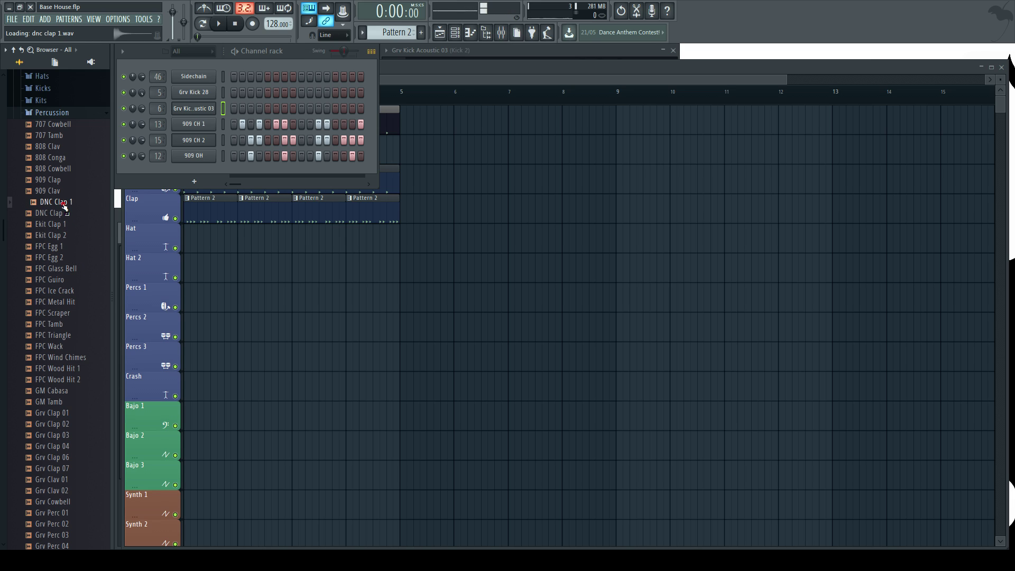
{"action": "key", "text": "F4"}
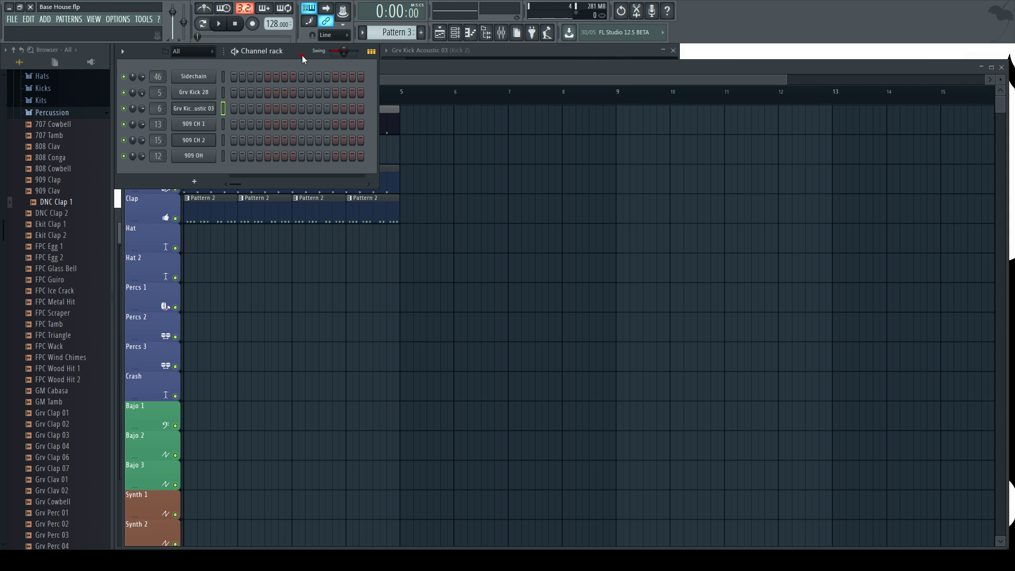
Add DNC Clap 1 as a new channel and place its hits on steps 5 and 13 of Pattern 3
{"action": "left_click", "coordinate": [57, 214]}
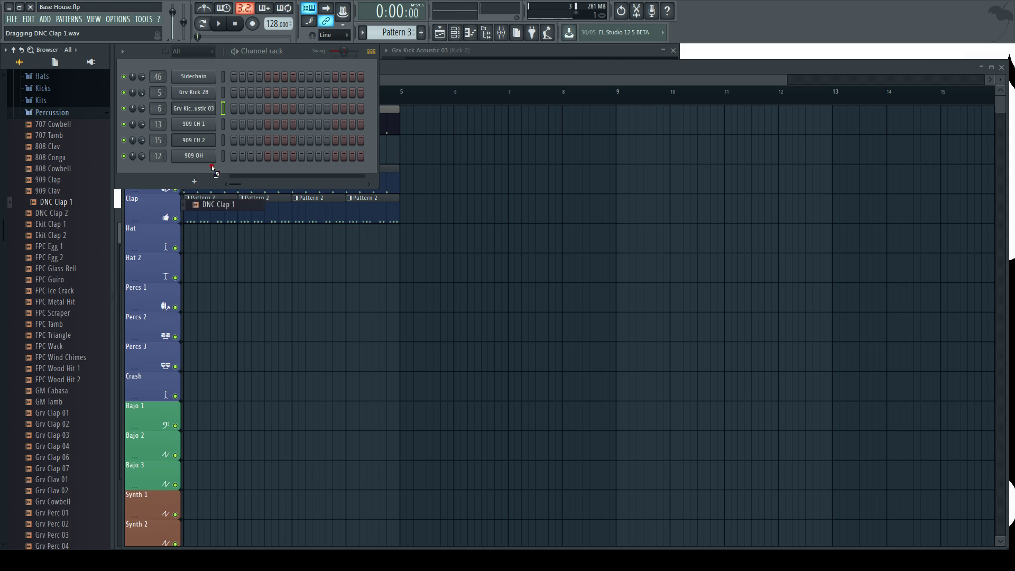
{"action": "left_click_drag", "start_coordinate": [213, 170], "coordinate": [271, 179]}
{"action": "left_click", "coordinate": [268, 172]}
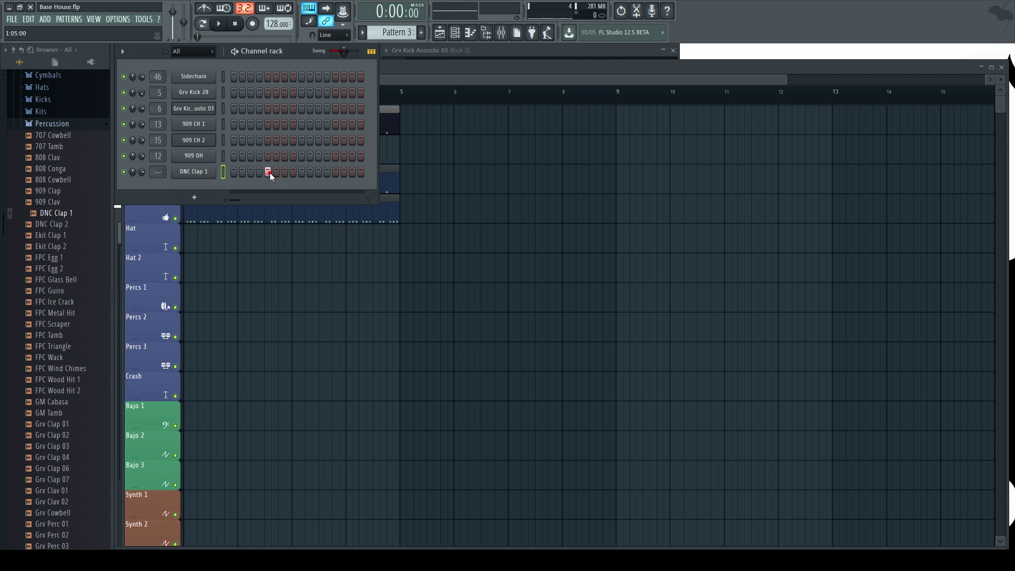
Preview the Ekit claps, add Ekit Clap 2 as a new channel and place a hit on step 12
{"action": "left_click", "coordinate": [68, 236]}
{"action": "left_click", "coordinate": [61, 247]}
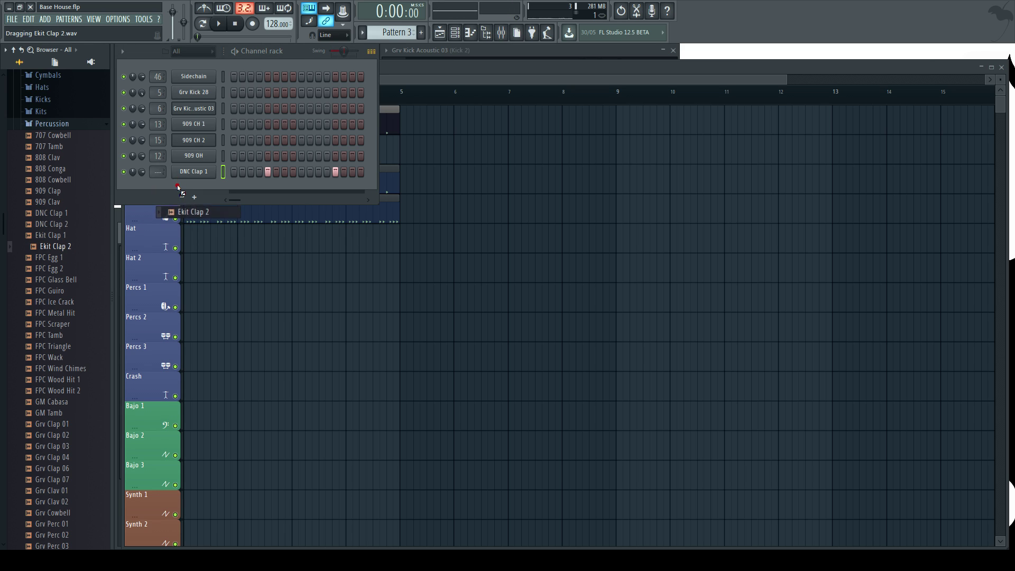
{"action": "left_click_drag", "start_coordinate": [178, 188], "coordinate": [319, 192]}
{"action": "left_click", "coordinate": [327, 187]}
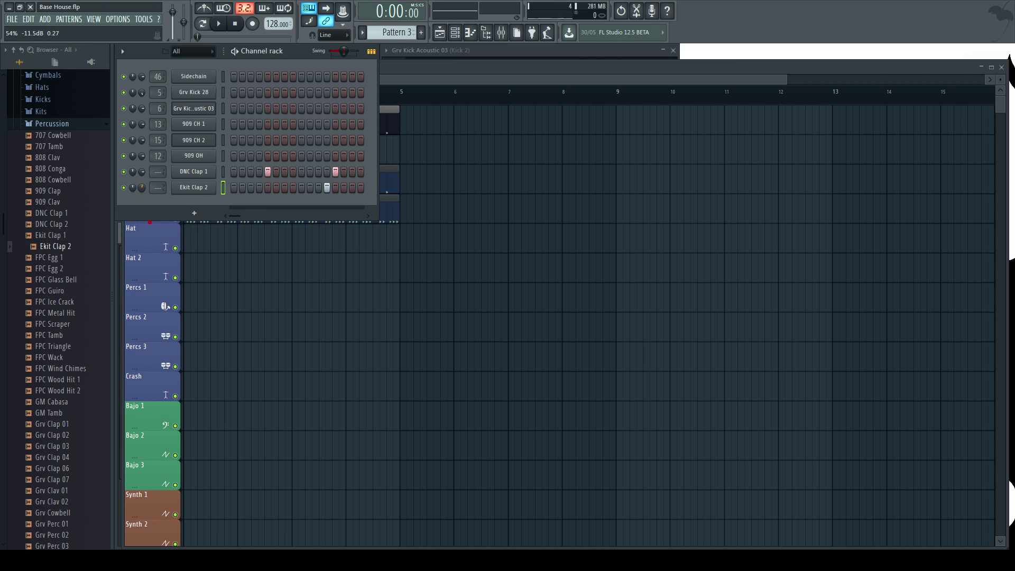
Route the DNC Clap 1 channel to mixer track 8 and the Ekit Clap 2 channel to mixer track 9
{"action": "scroll", "coordinate": [157, 175], "scroll_direction": "up", "scroll_amount": 20}
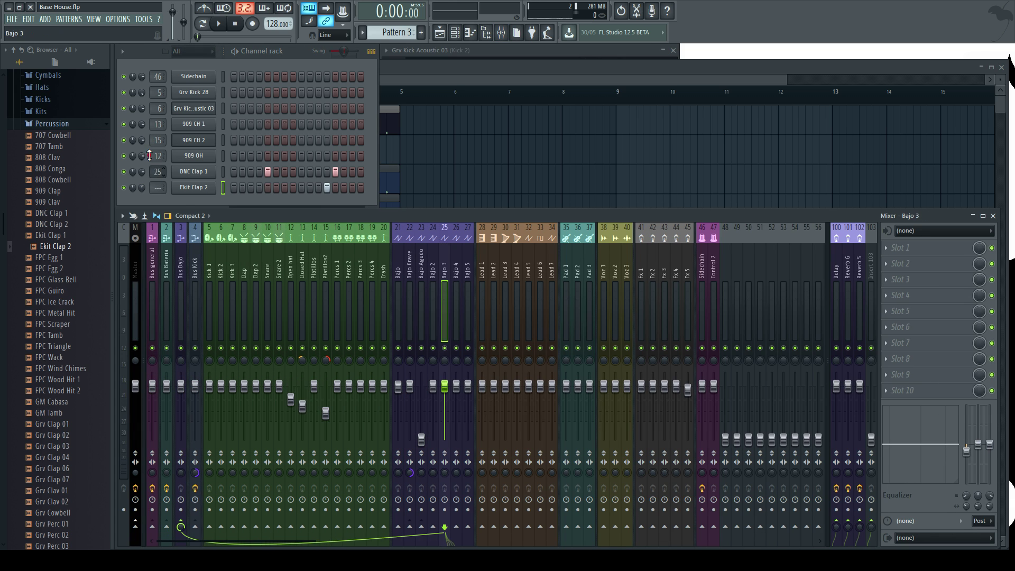
{"action": "scroll", "coordinate": [157, 171], "scroll_direction": "down", "scroll_amount": 14}
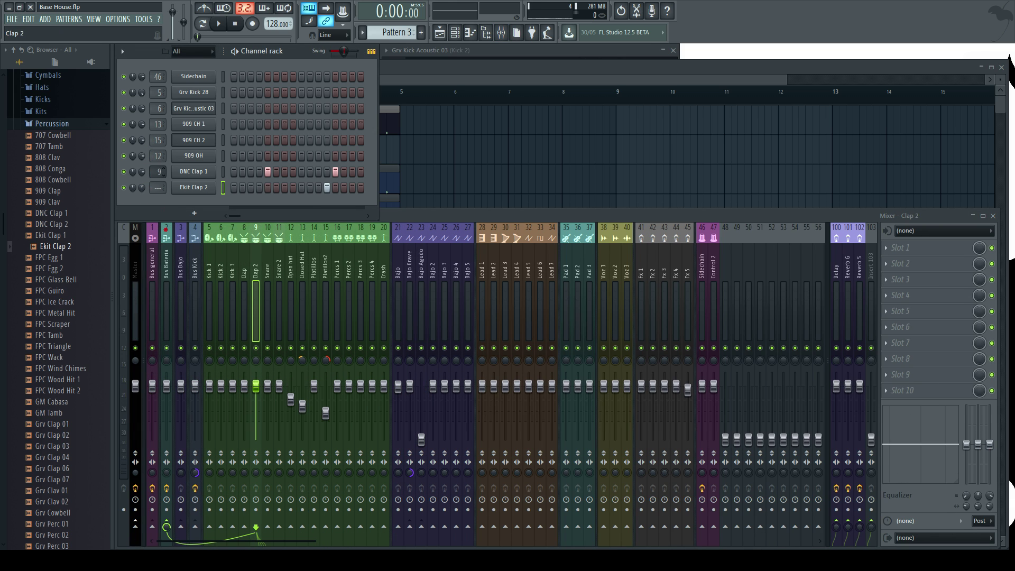
{"action": "scroll", "coordinate": [157, 187], "scroll_direction": "up", "scroll_amount": 9}
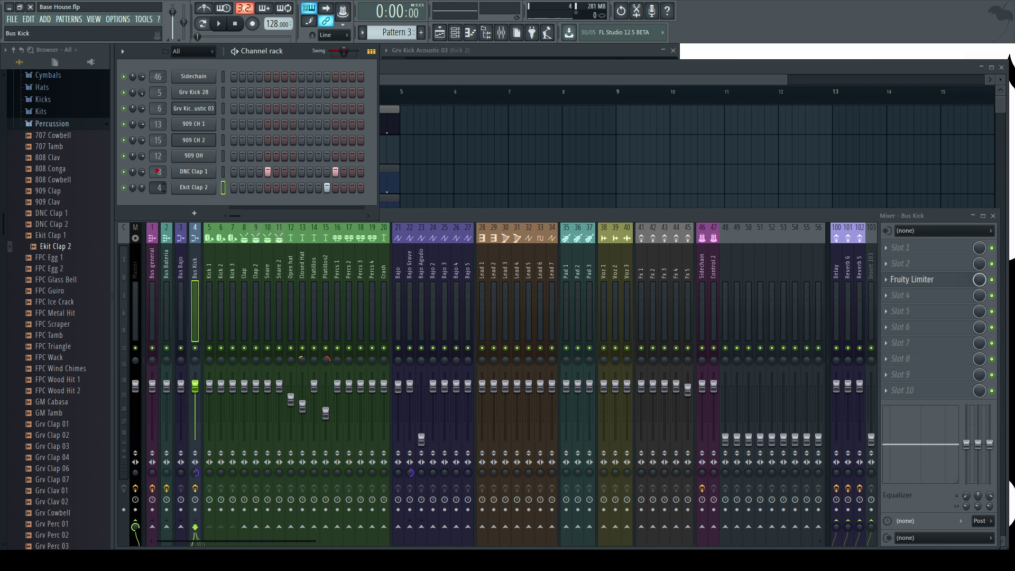
Move the Pattern 2 clips from the Clap track to the Hat track and fill the Clap track with Pattern 3 through bar 4
{"action": "key", "text": "F5"}
{"action": "key", "text": "space"}
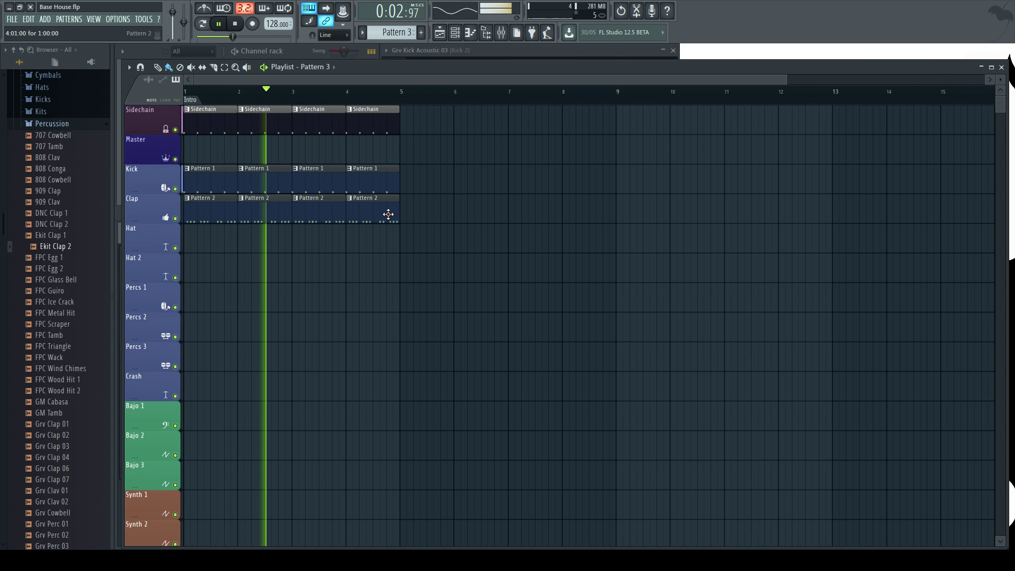
{"action": "mouse_move", "coordinate": [418, 194]}
{"action": "left_mouse_down"}
{"action": "mouse_move", "coordinate": [200, 222]}
{"action": "mouse_move", "coordinate": [182, 247]}
{"action": "mouse_move", "coordinate": [358, 215]}
{"action": "mouse_move", "coordinate": [322, 211]}
{"action": "left_mouse_up"}
{"action": "key", "text": "ctrl+d"}
{"action": "left_click", "coordinate": [297, 52]}
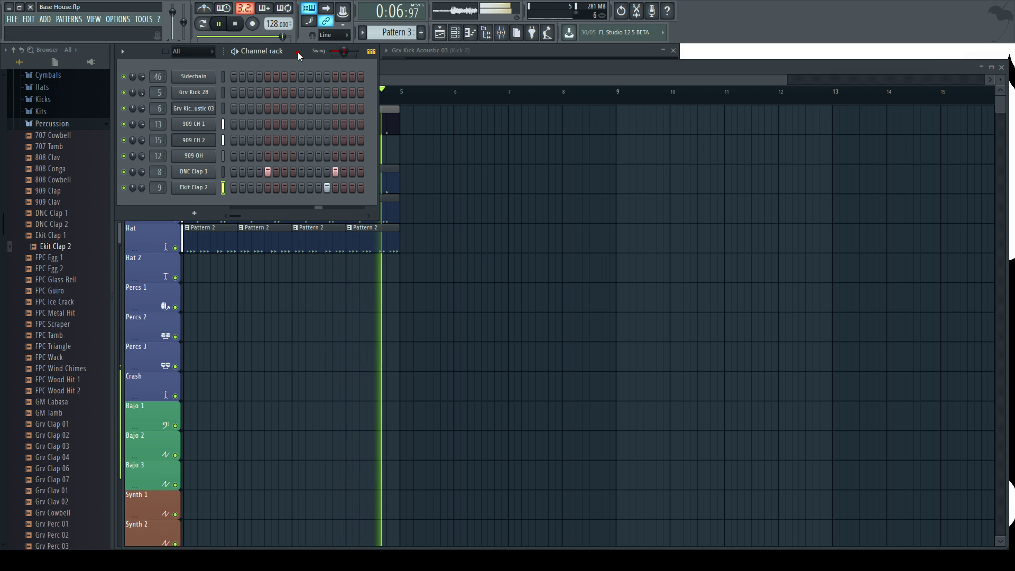
Shorten the Ekit Clap 2 sample's tail by increasing its fade-out, and play the beat to check it
{"action": "key", "text": "space"}
{"action": "left_click", "coordinate": [194, 187]}
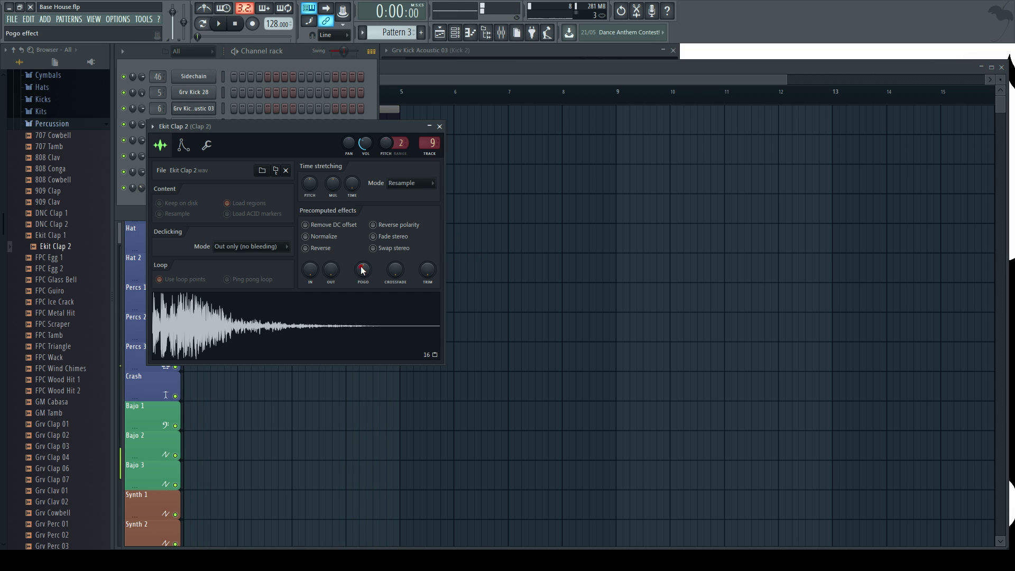
{"action": "left_click_drag", "start_coordinate": [333, 278], "coordinate": [342, 274]}
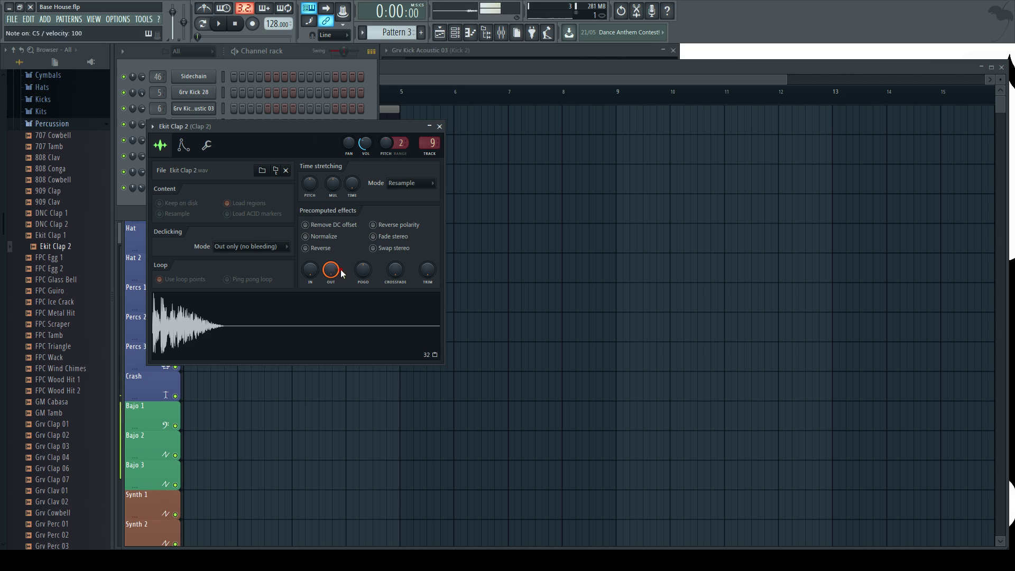
{"action": "left_click", "coordinate": [439, 127]}
{"action": "key", "text": "space"}
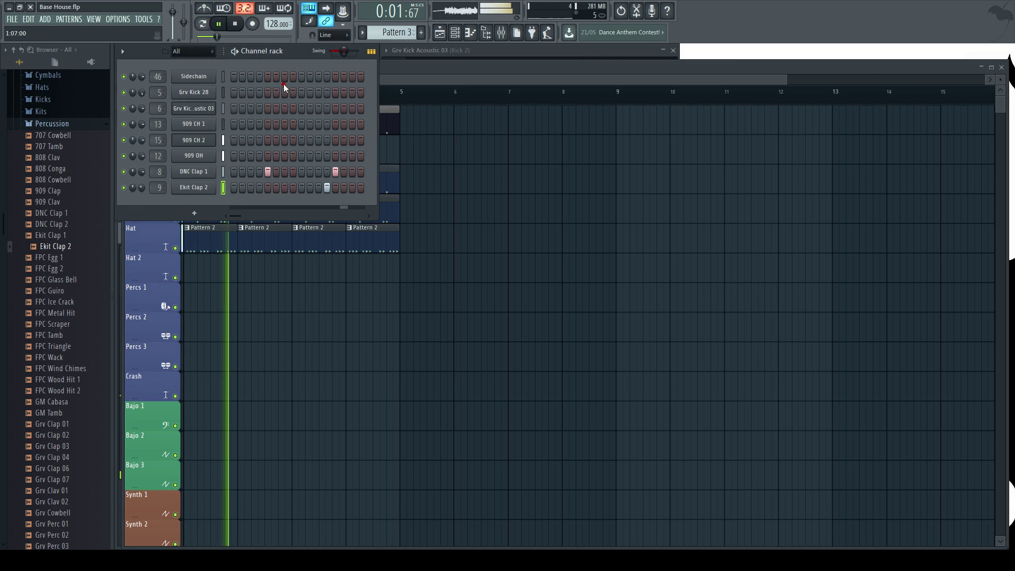
{"action": "key", "text": "space"}
Audition samples in the Percussion folder and replace DNC Clap 1 with Grv Clap 04 on its channel
{"action": "left_click", "coordinate": [58, 346]}
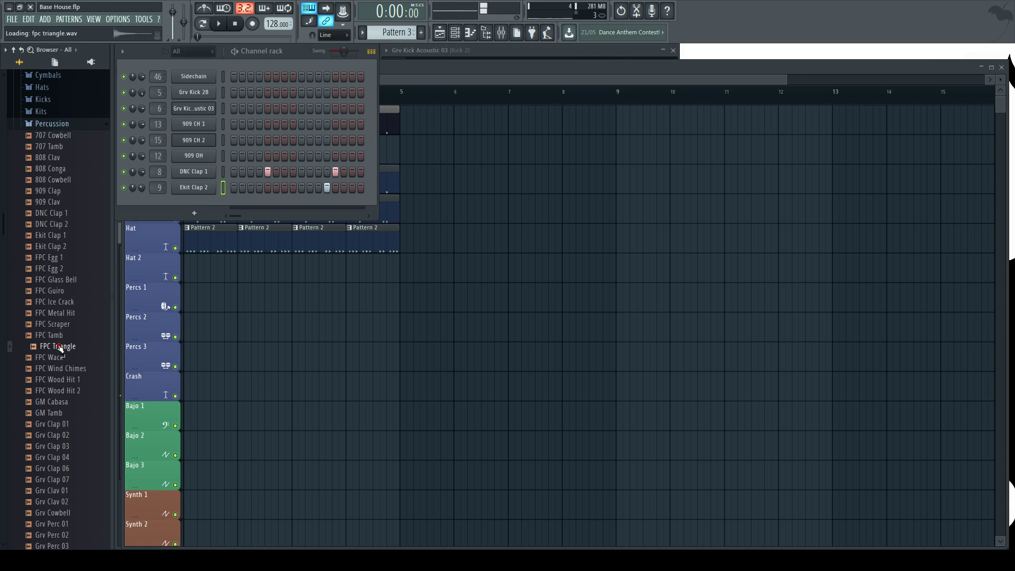
{"action": "left_click", "coordinate": [67, 402]}
{"action": "scroll", "coordinate": [73, 389], "scroll_direction": "down", "scroll_amount": 4}
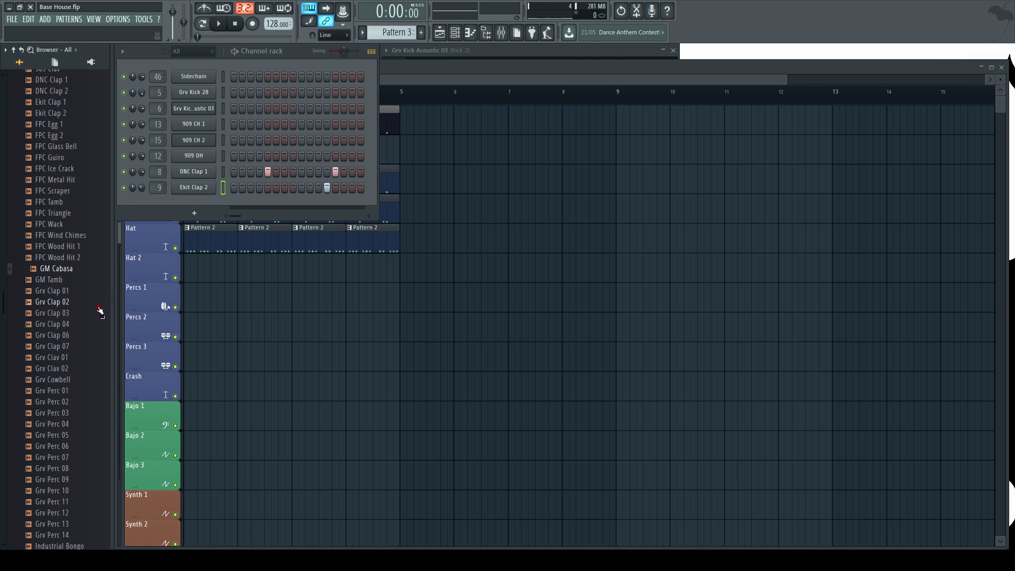
{"action": "left_click", "coordinate": [73, 326]}
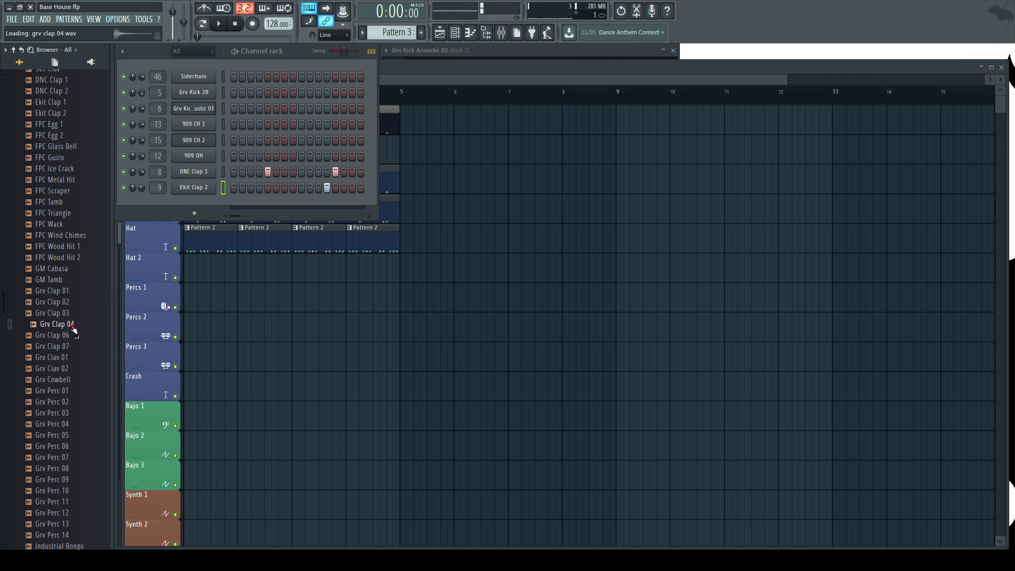
{"action": "left_click_drag", "start_coordinate": [171, 235], "coordinate": [195, 174]}
Play the beat with the new clap and place the Grv Clap 04 channel settings beside the channel rack
{"action": "key", "text": "space"}
{"action": "left_click", "coordinate": [194, 172]}
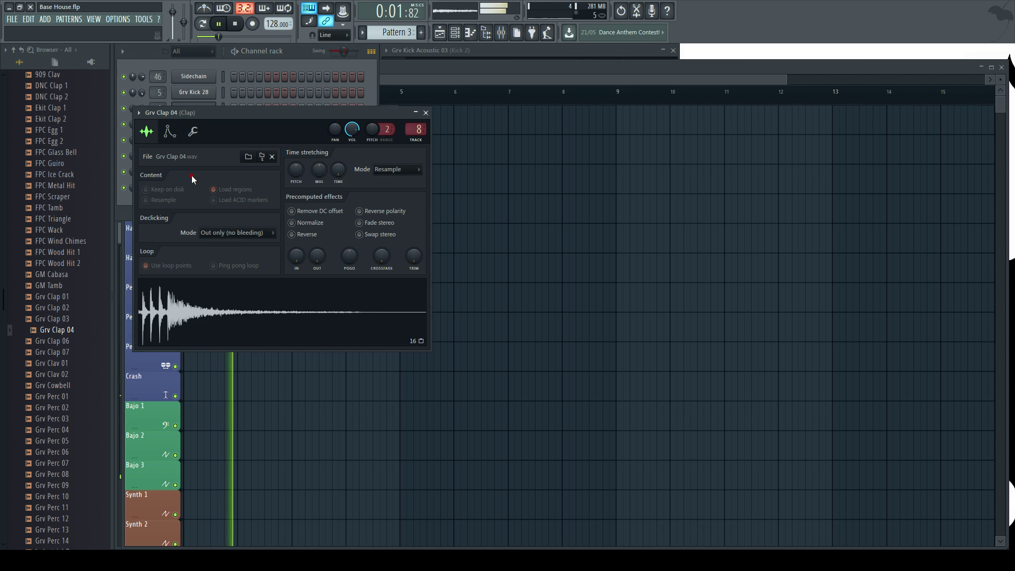
{"action": "left_click_drag", "start_coordinate": [204, 111], "coordinate": [455, 56]}
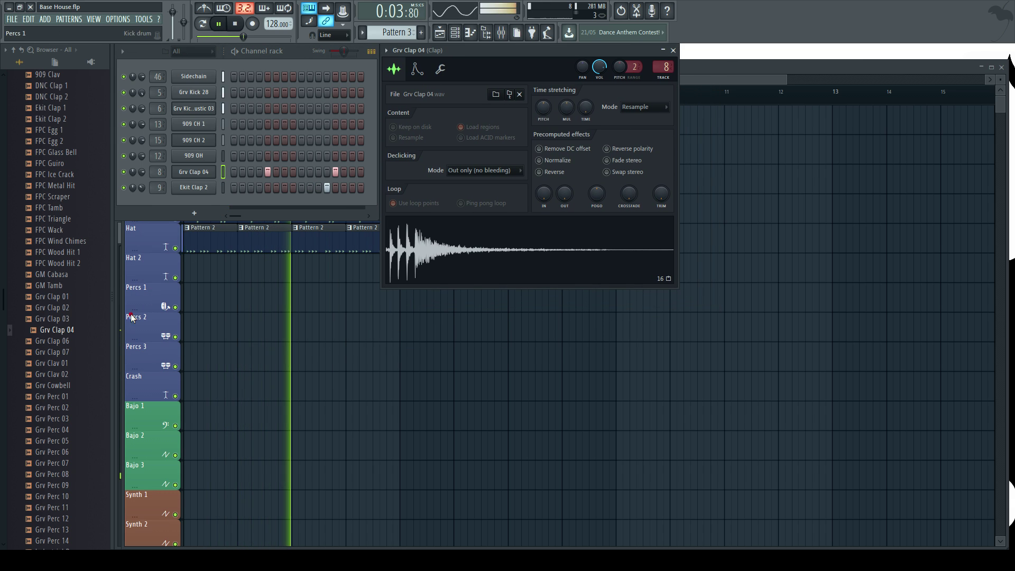
{"action": "key", "text": "space"}
Audition the remaining Percussion samples, including the Grv claps and percs and the FPC hits, then close the folder
{"action": "left_click", "coordinate": [71, 354]}
{"action": "scroll", "coordinate": [65, 347], "scroll_direction": "down", "scroll_amount": 4}
{"action": "left_click", "coordinate": [60, 310]}
{"action": "left_click", "coordinate": [61, 366]}
{"action": "scroll", "coordinate": [61, 381], "scroll_direction": "down", "scroll_amount": 6}
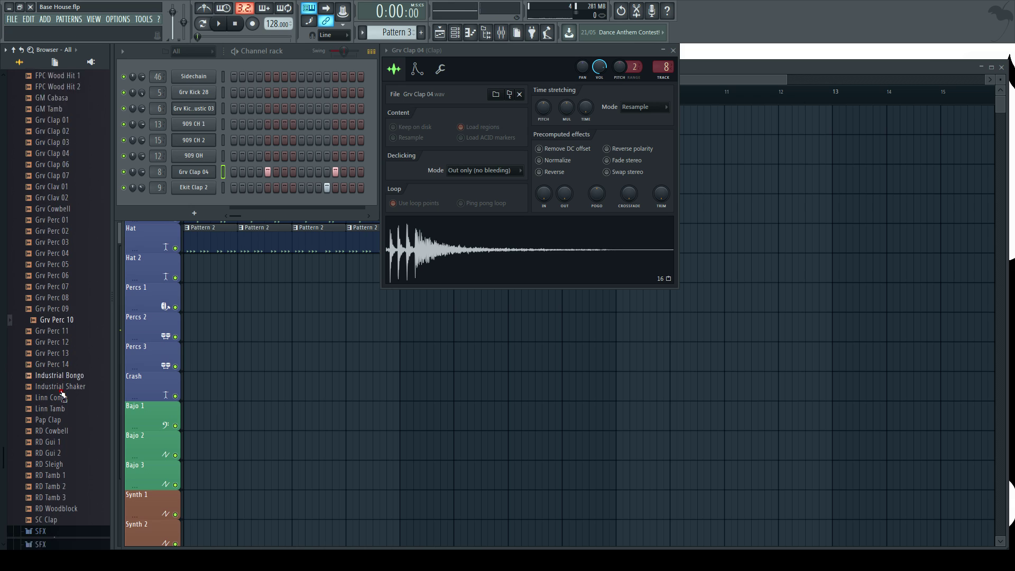
{"action": "left_click", "coordinate": [55, 311]}
{"action": "left_click", "coordinate": [59, 288]}
{"action": "scroll", "coordinate": [64, 301], "scroll_direction": "up", "scroll_amount": 8}
{"action": "left_click", "coordinate": [64, 266]}
{"action": "left_click", "coordinate": [69, 255]}
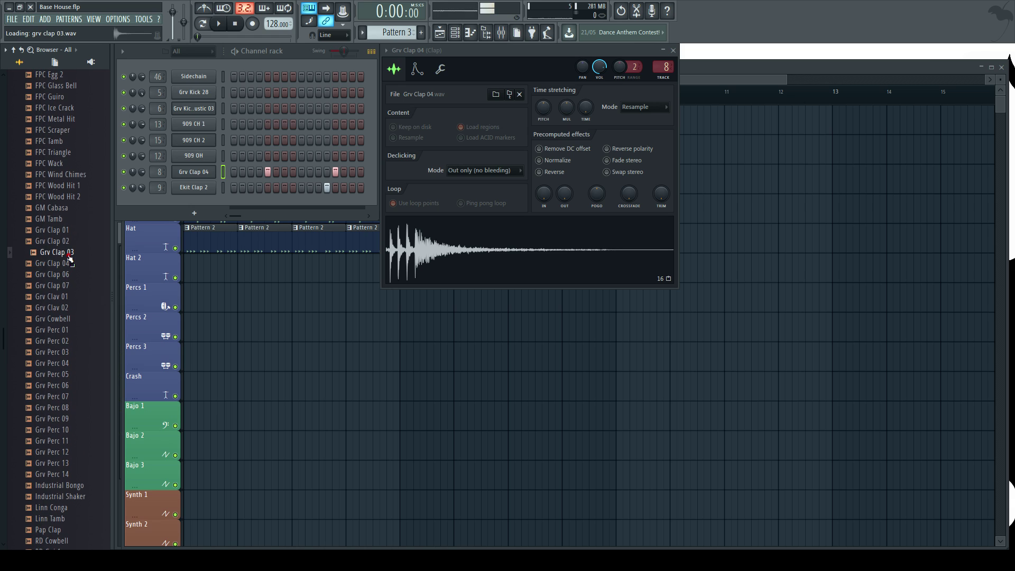
{"action": "left_click", "coordinate": [69, 286]}
{"action": "left_click", "coordinate": [71, 309]}
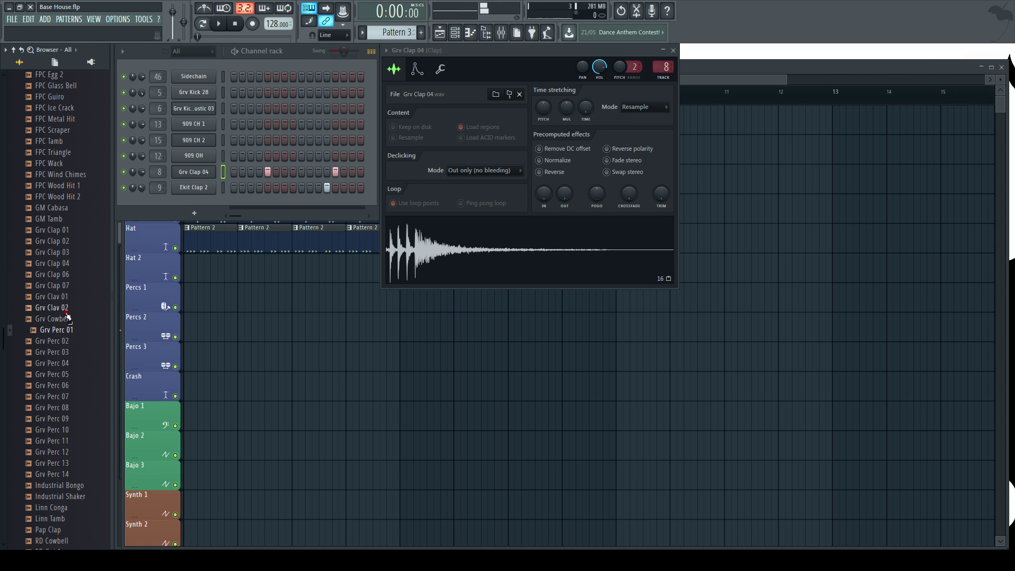
{"action": "left_click", "coordinate": [69, 352]}
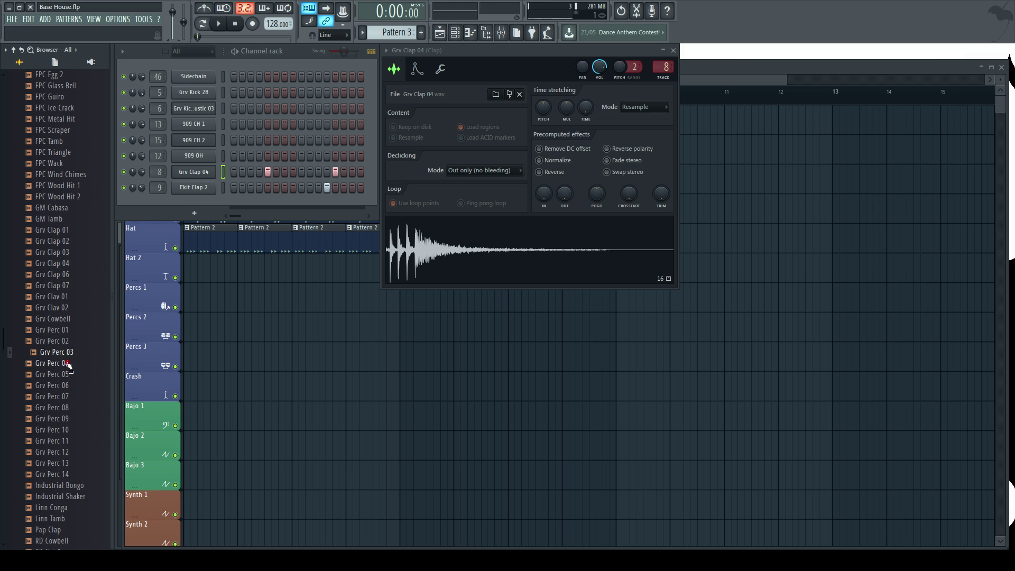
{"action": "scroll", "coordinate": [68, 396], "scroll_direction": "up", "scroll_amount": 8}
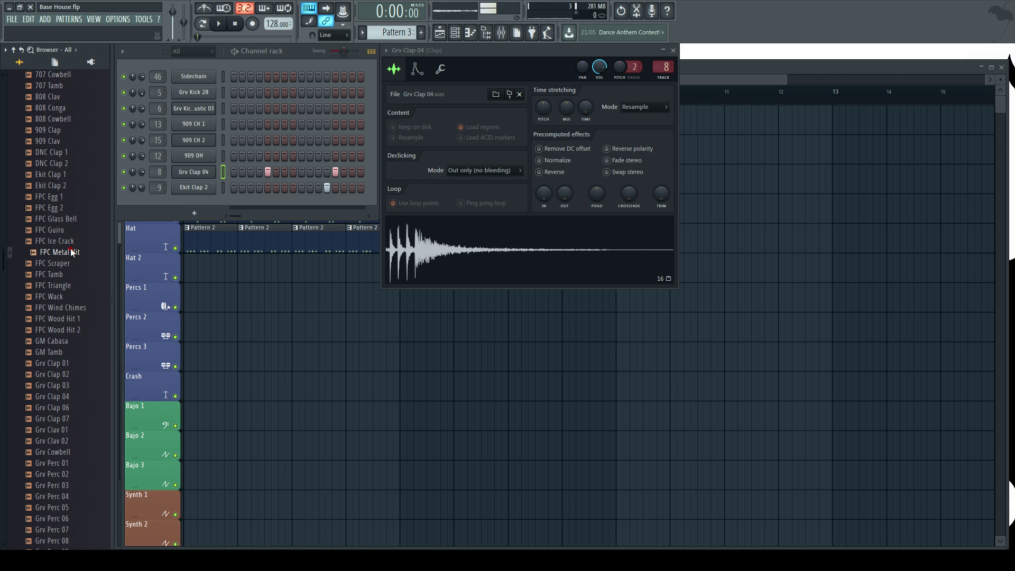
{"action": "left_click", "coordinate": [67, 318]}
{"action": "left_click", "coordinate": [56, 197]}
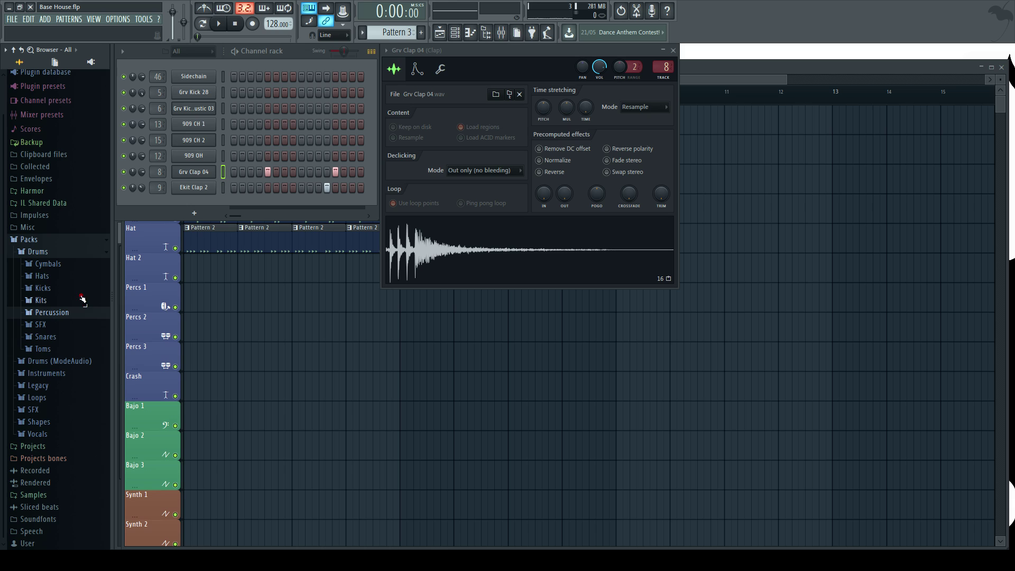
Audition the Snares samples, add FPC Snare 5 as a new channel and place its hits on steps 5 and 13
{"action": "left_click", "coordinate": [44, 337]}
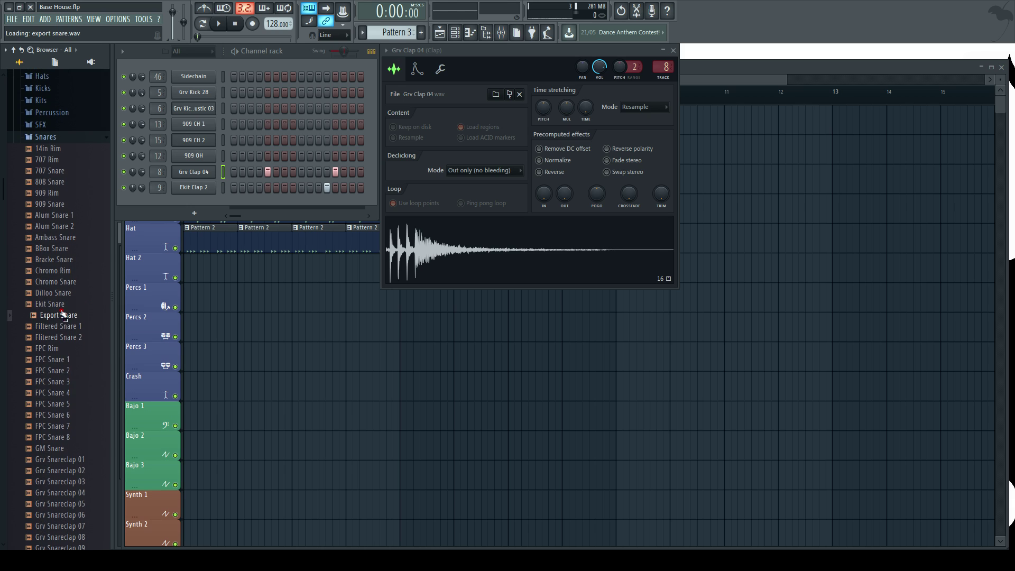
{"action": "scroll", "coordinate": [63, 307], "scroll_direction": "down", "scroll_amount": 4}
{"action": "left_click", "coordinate": [67, 250]}
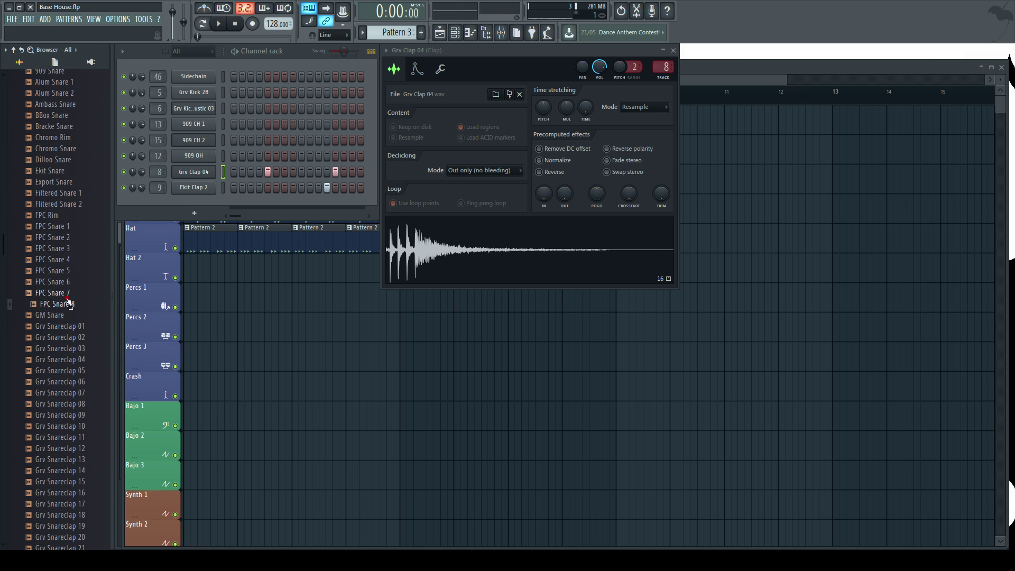
{"action": "left_click", "coordinate": [72, 293]}
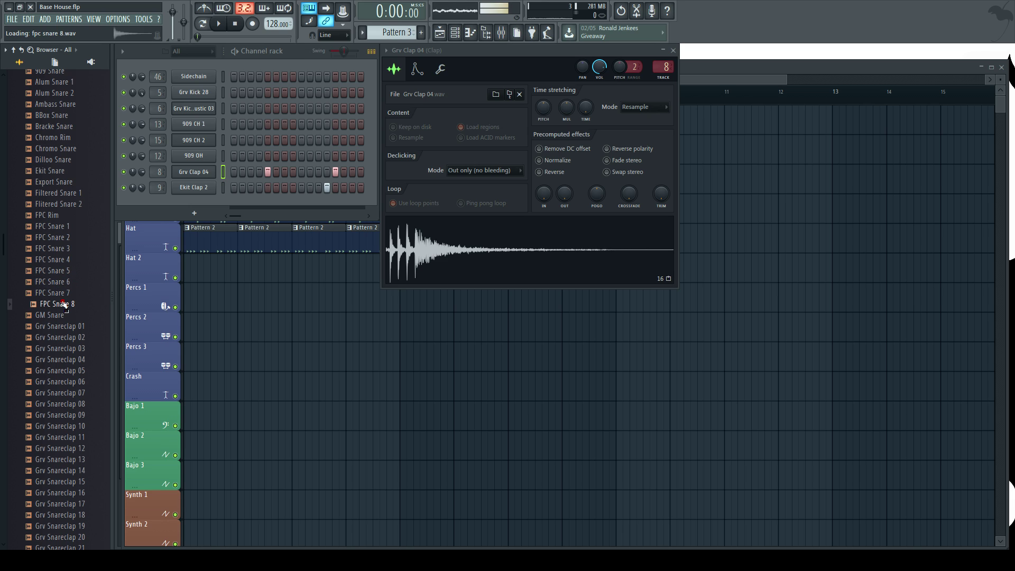
{"action": "left_click_drag", "start_coordinate": [231, 181], "coordinate": [261, 183]}
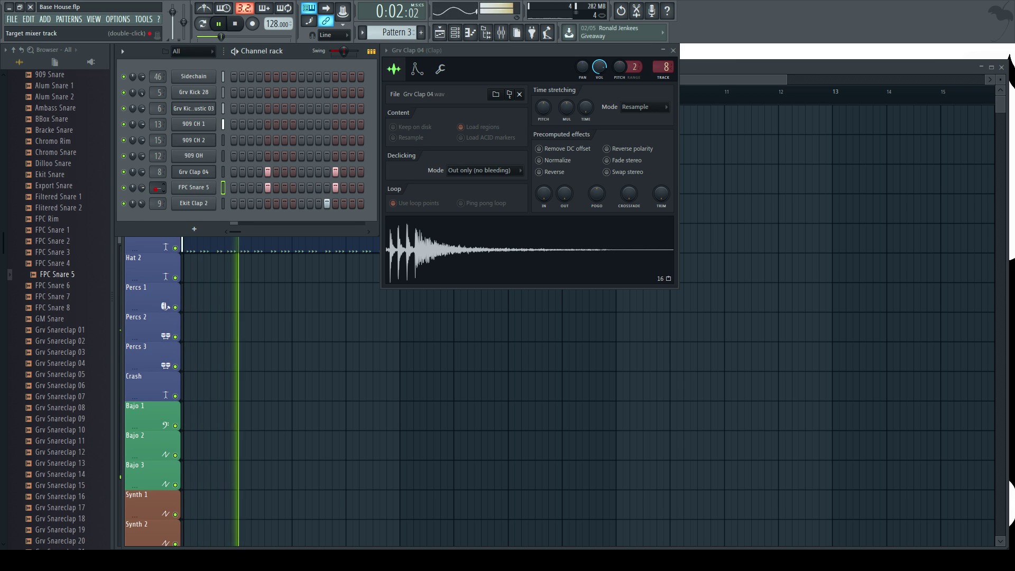
Route the FPC Snare 5 channel to mixer track 10, Snare, and stop playback
{"action": "double_click", "coordinate": [156, 188]}
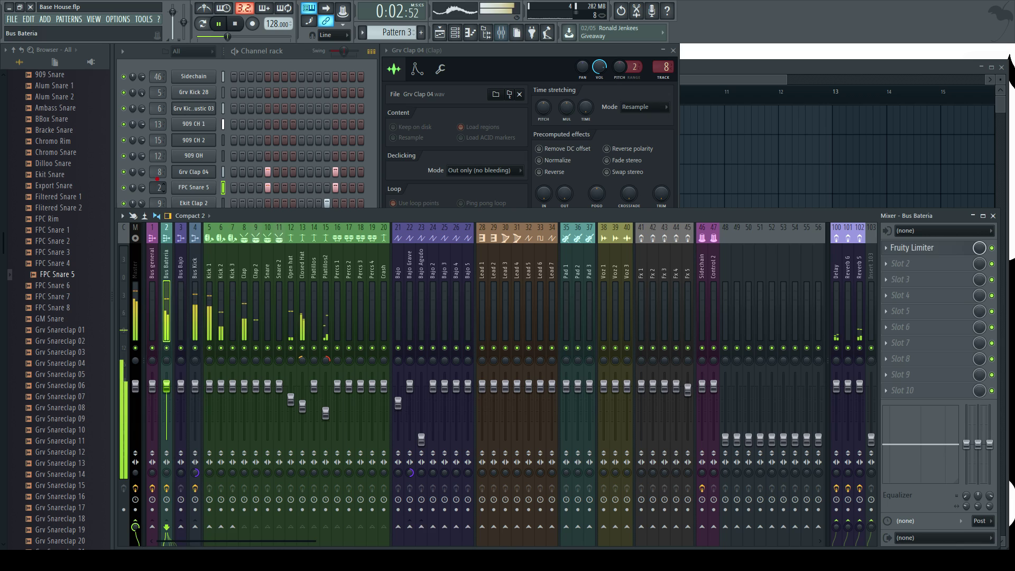
{"action": "left_click", "coordinate": [294, 67]}
{"action": "key", "text": "space"}
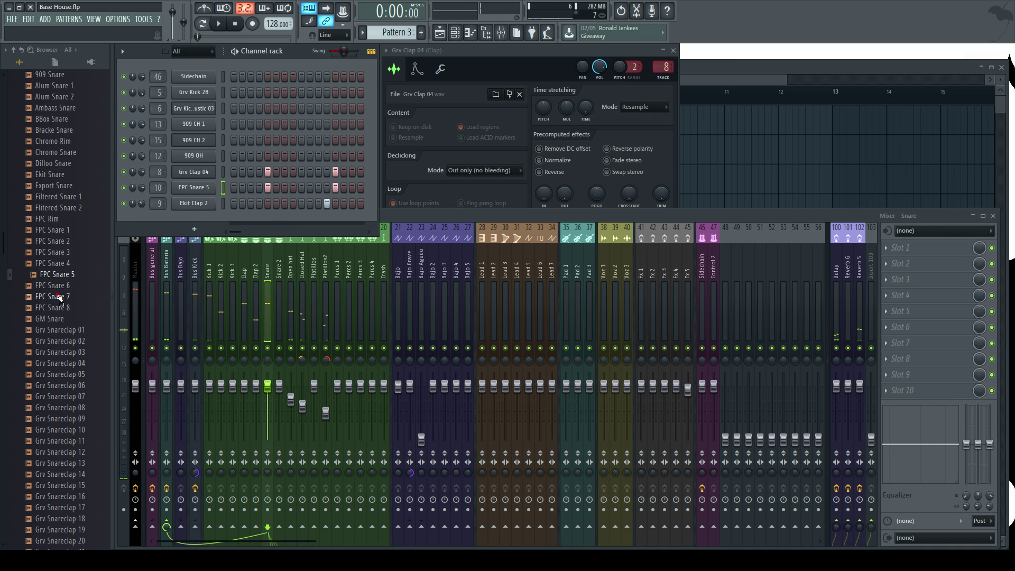
Replace FPC Snare 5 with FPC Snare 1 on its channel and shorten the sample's tail by increasing its fade-out
{"action": "left_click", "coordinate": [54, 230]}
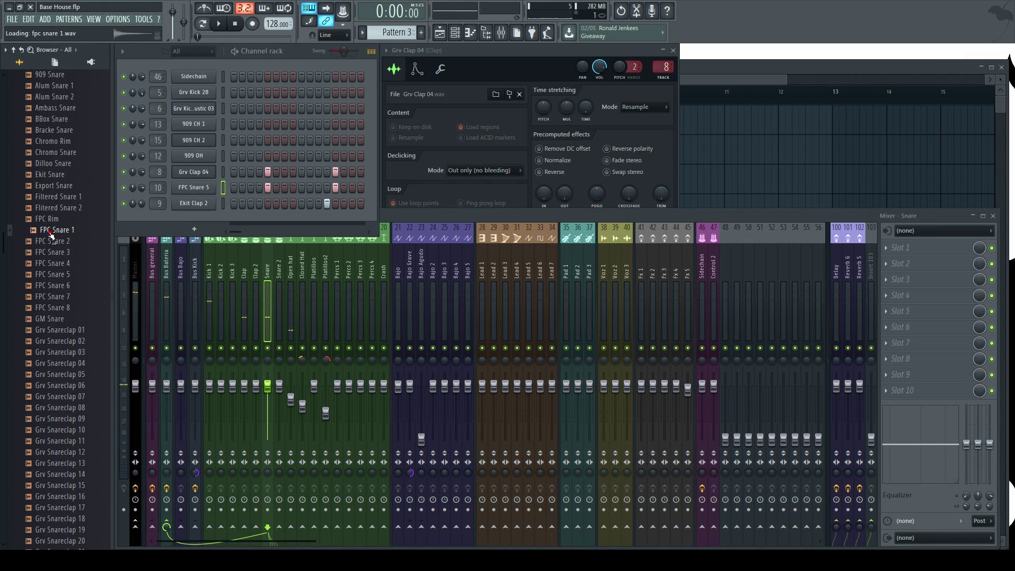
{"action": "left_click_drag", "start_coordinate": [52, 236], "coordinate": [197, 192]}
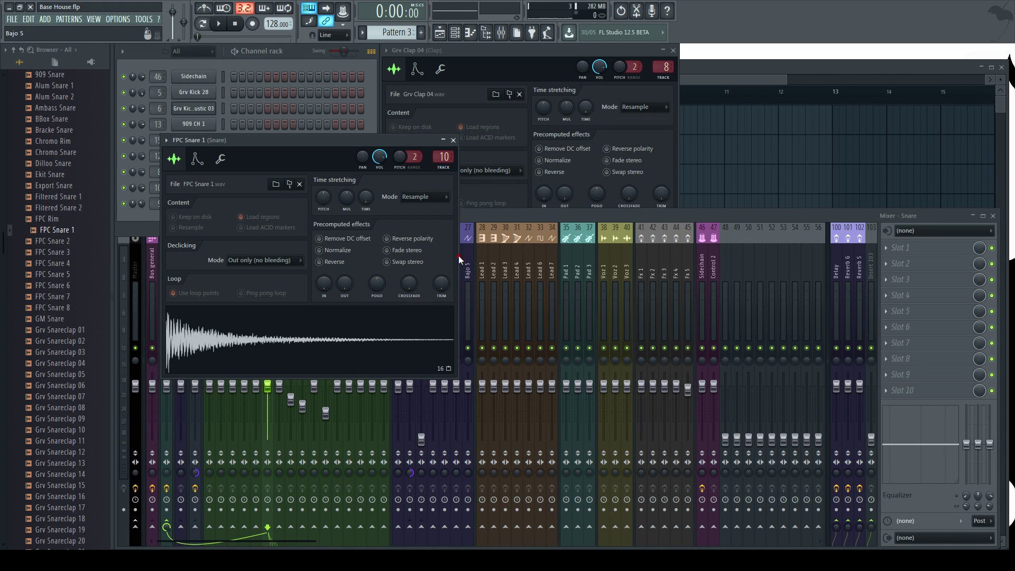
{"action": "left_click_drag", "start_coordinate": [345, 284], "coordinate": [344, 265]}
{"action": "left_click_drag", "start_coordinate": [315, 191], "coordinate": [311, 216]}
{"action": "key", "text": "q"}
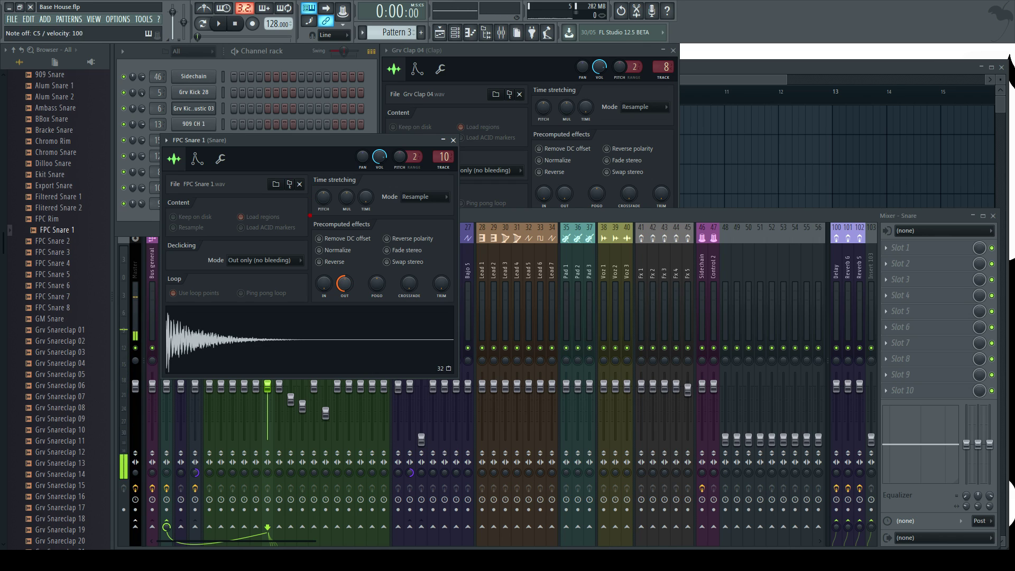
{"action": "key", "text": "q"}
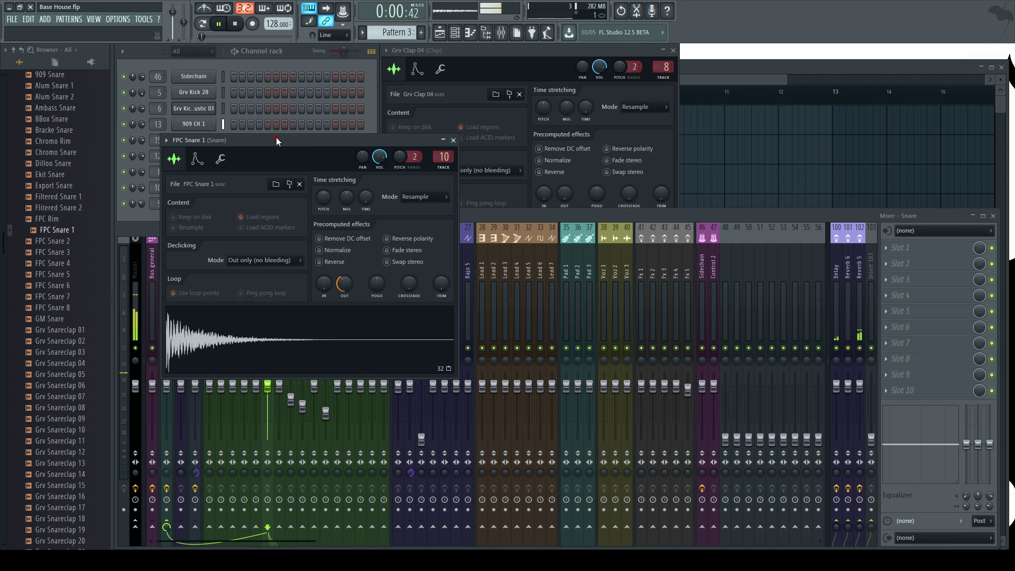
Move the FPC Snare 1 settings clear of the channel rack and listen to the snare alongside Grv Clap 04
{"action": "left_click_drag", "start_coordinate": [274, 151], "coordinate": [494, 65]}
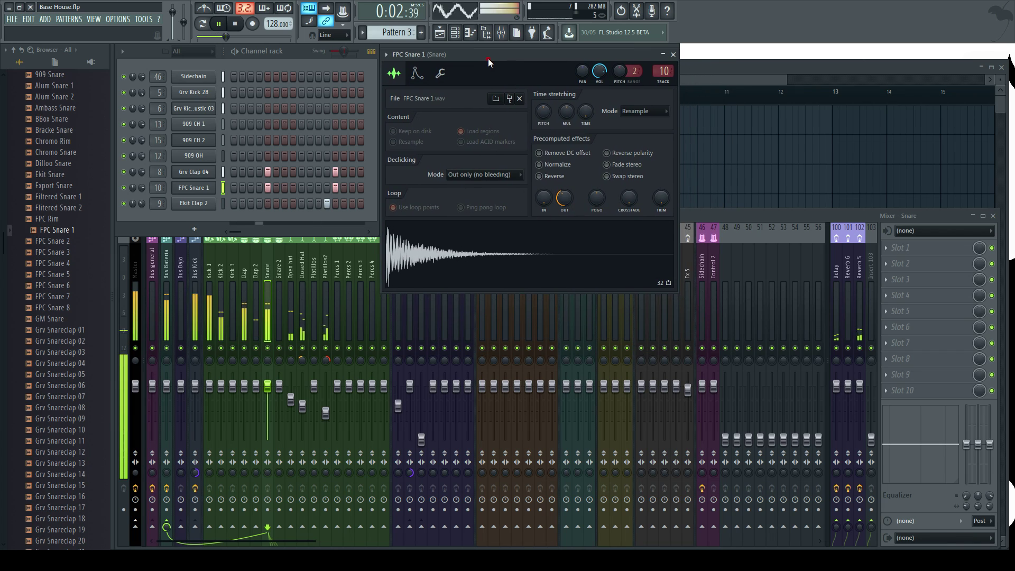
{"action": "left_click", "coordinate": [293, 52]}
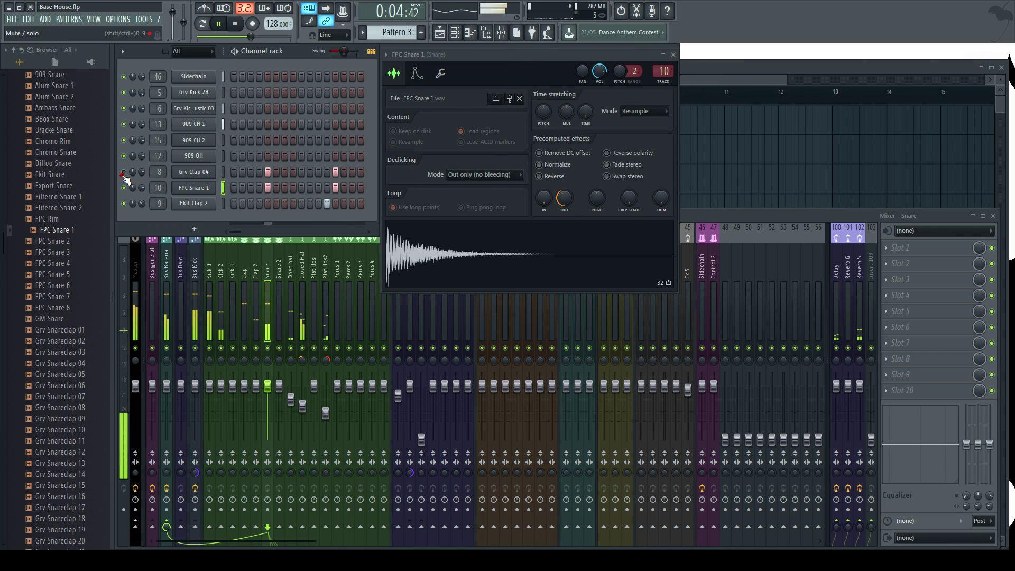
{"action": "key", "text": "space"}
Audition more Snares samples, replace FPC Snare 1 with 909 Snare on its channel and check it in playback
{"action": "scroll", "coordinate": [79, 263], "scroll_direction": "up", "scroll_amount": 4}
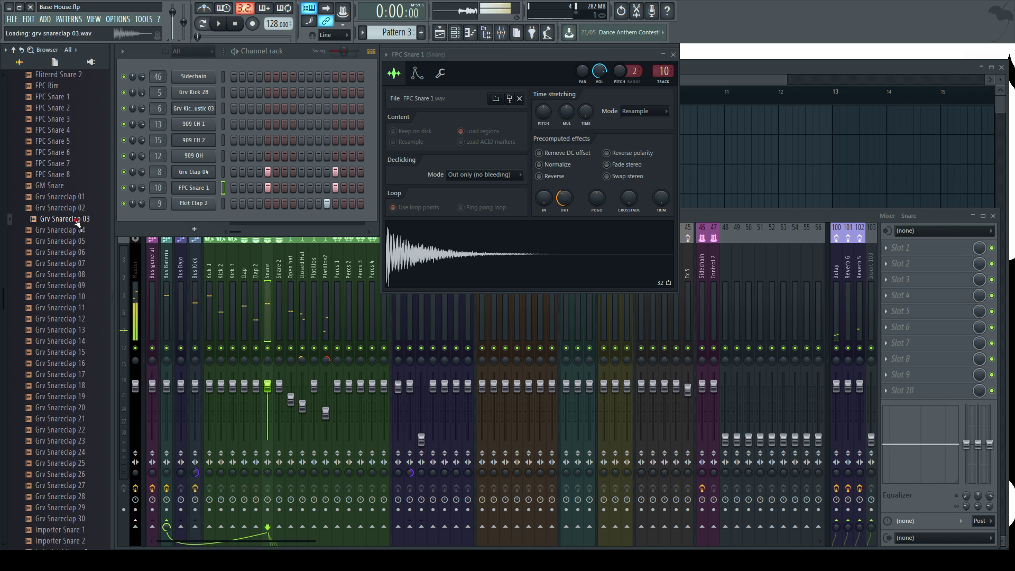
{"action": "scroll", "coordinate": [76, 253], "scroll_direction": "up", "scroll_amount": 1}
{"action": "left_click", "coordinate": [56, 207]}
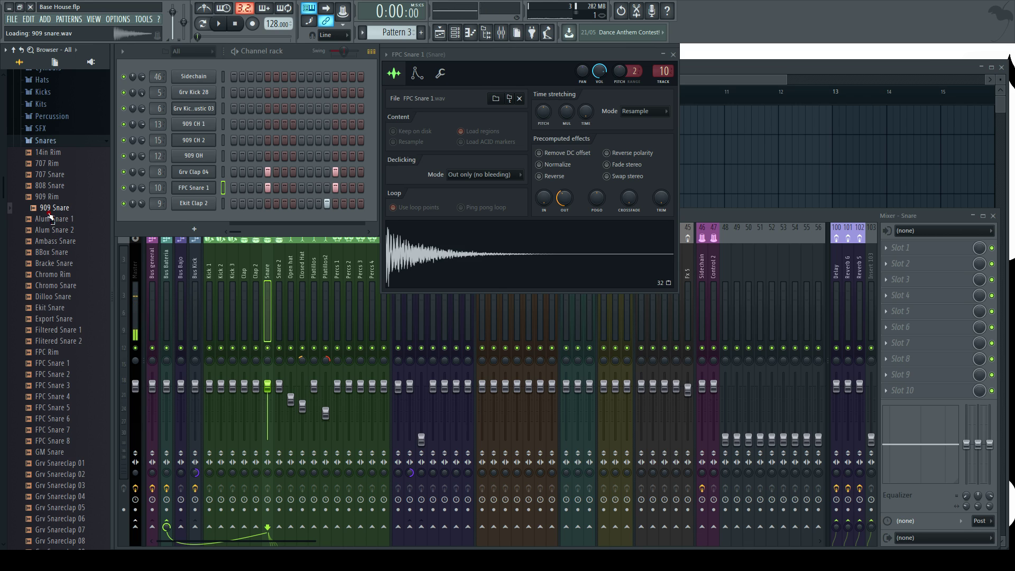
{"action": "left_click_drag", "start_coordinate": [51, 217], "coordinate": [201, 193]}
{"action": "key", "text": "space"}
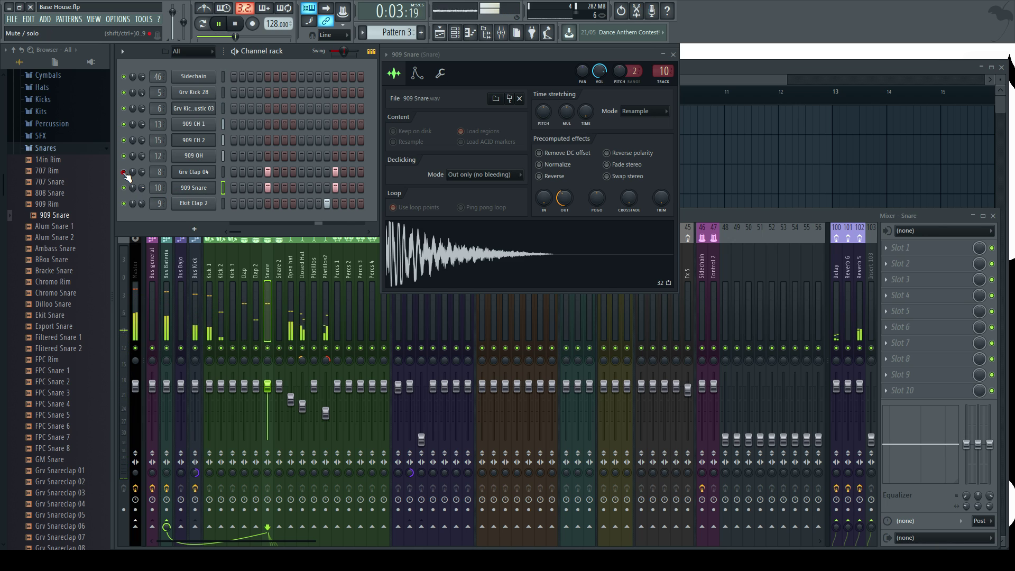
{"action": "key", "text": "space"}
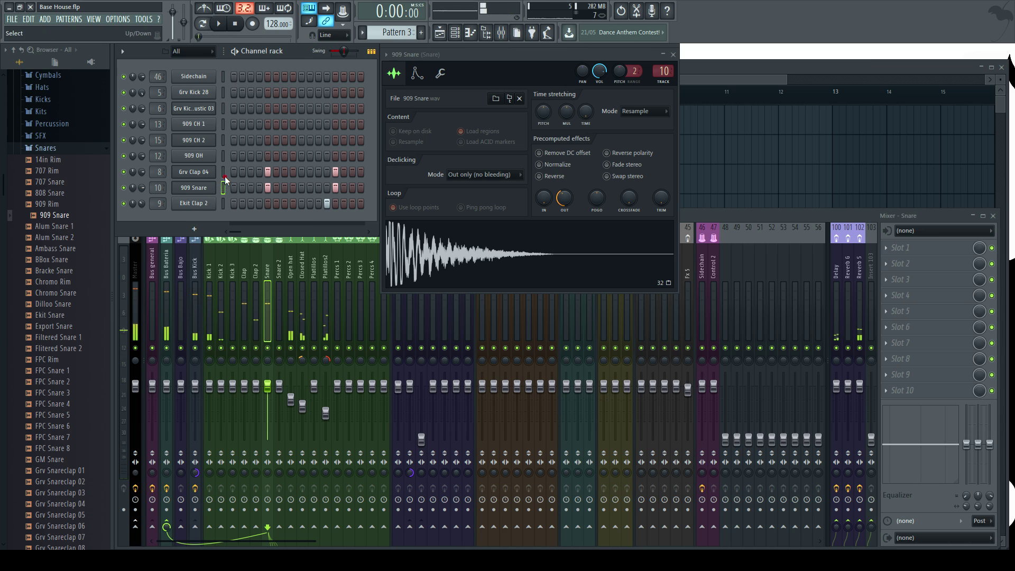
Audition the Grv Snareclap samples and add Grv Snareclap 21 as a new channel under 909 Snare, with hits on steps 5 and 13
{"action": "left_click", "coordinate": [224, 188]}
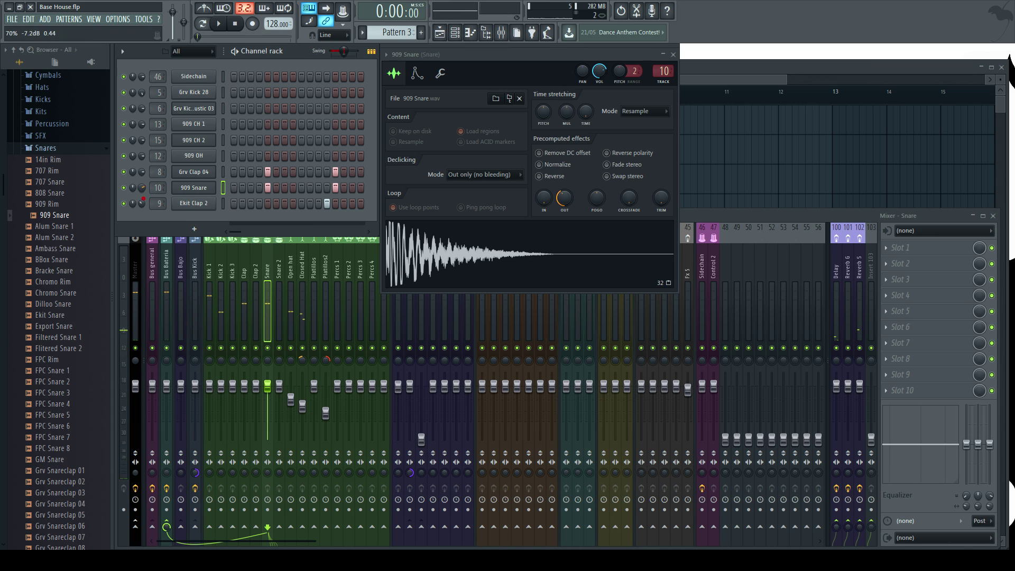
{"action": "scroll", "coordinate": [81, 321], "scroll_direction": "down", "scroll_amount": 14}
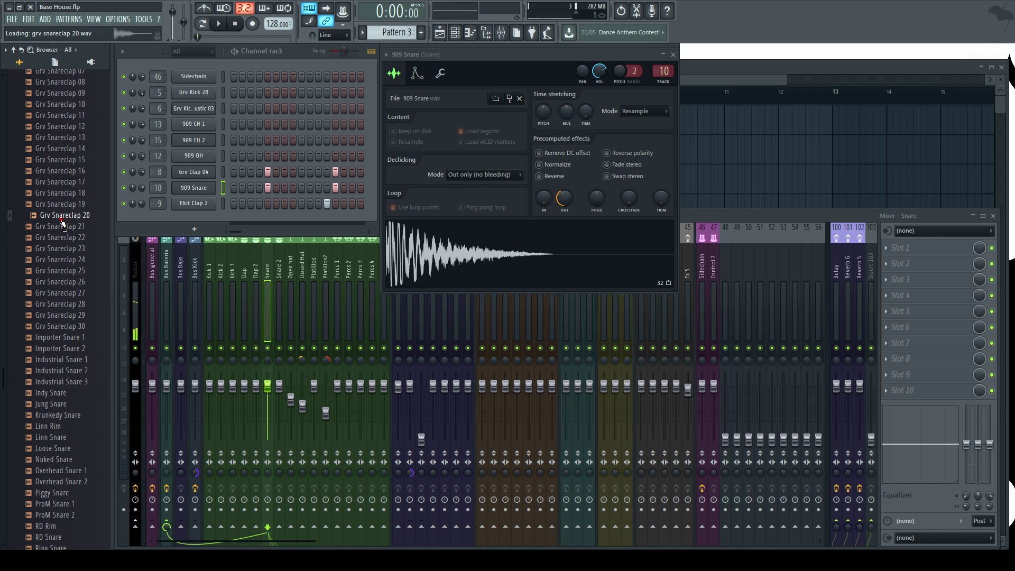
{"action": "left_click_drag", "start_coordinate": [196, 200], "coordinate": [193, 204]}
{"action": "left_click", "coordinate": [77, 230]}
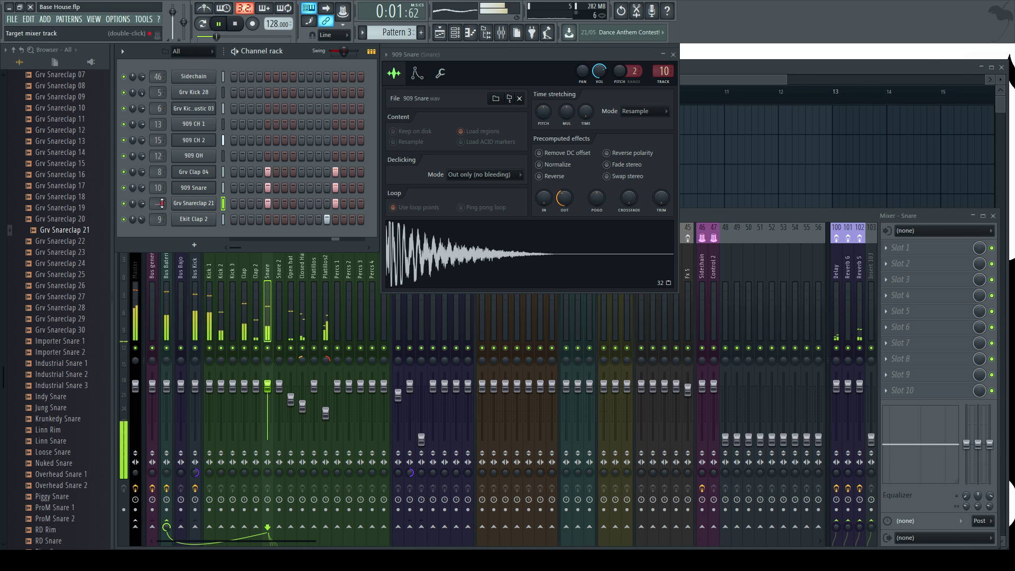
Check the layered snares by toggling 909 Snare during playback and route Grv Snareclap 21 to mixer track 11, Snare 2
{"action": "left_click", "coordinate": [126, 190]}
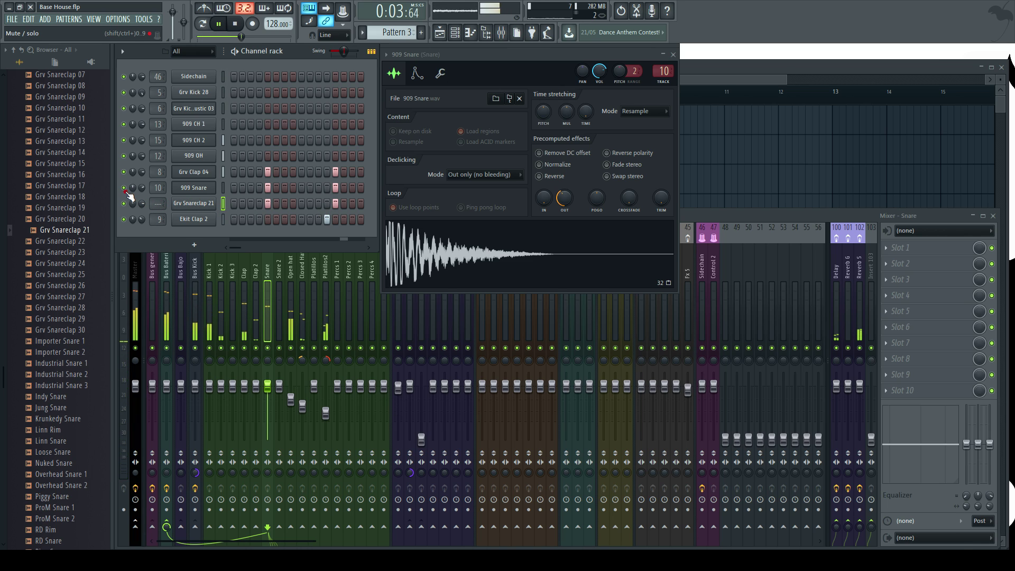
{"action": "double_click", "coordinate": [160, 203]}
{"action": "scroll", "coordinate": [159, 204], "scroll_direction": "up", "scroll_amount": 11}
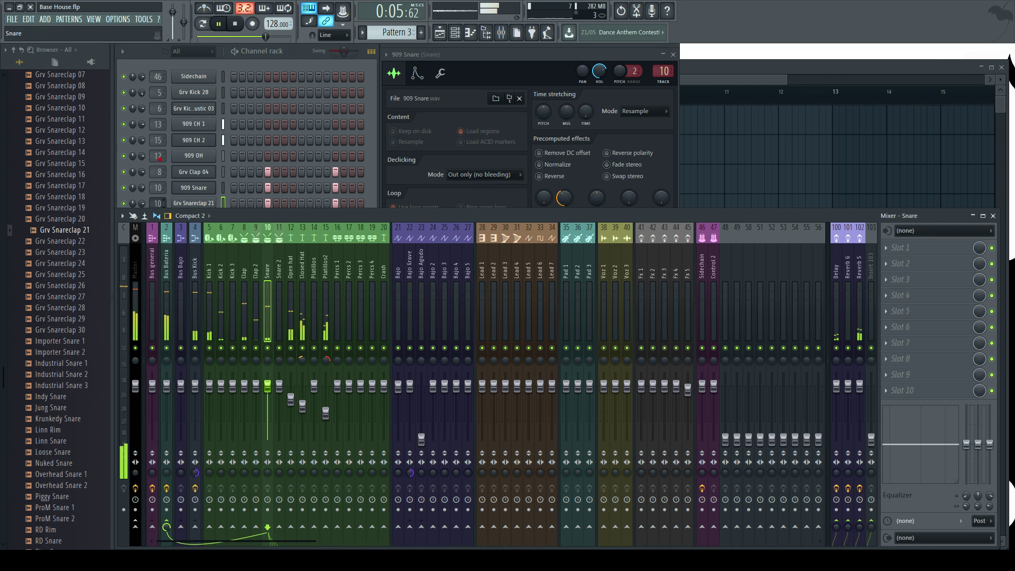
Solo the Snare mixer track, send it to reverb track 102 and lower its volume to about -2.2 dB
{"action": "left_click", "coordinate": [268, 338]}
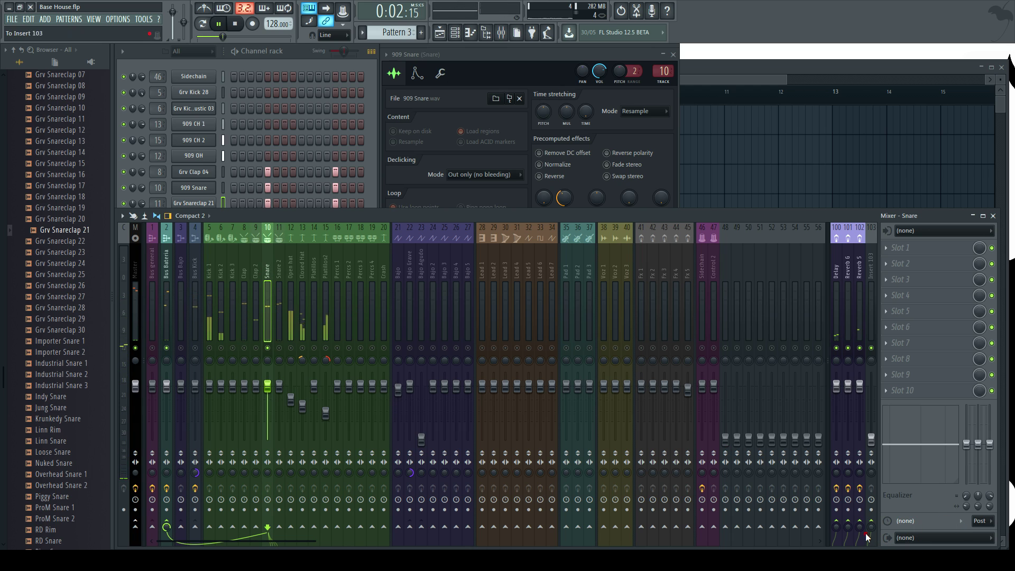
{"action": "left_click_drag", "start_coordinate": [267, 386], "coordinate": [268, 392]}
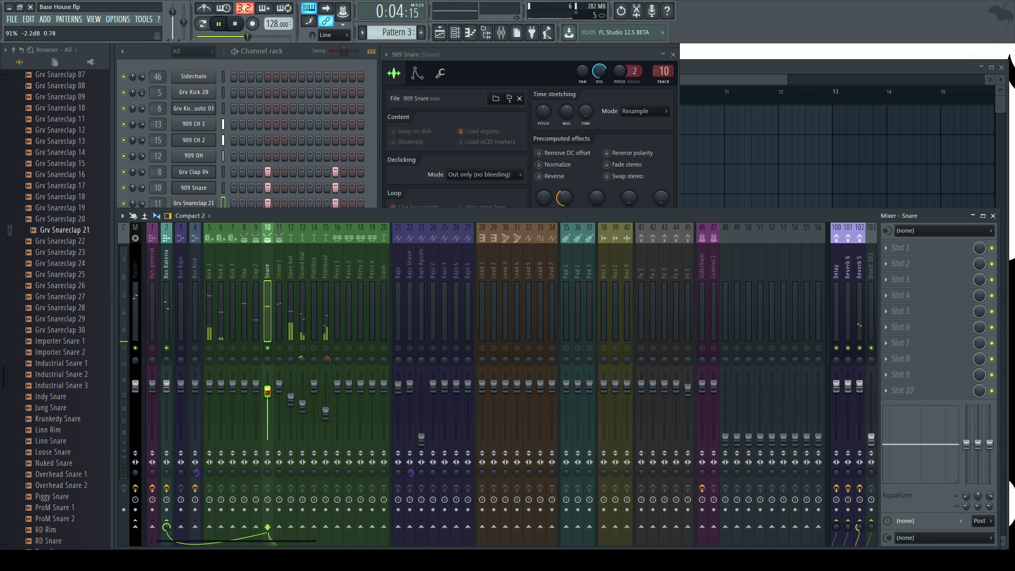
Solo the Snare 2 and Clap mixer tracks in turn and send each one to reverb track 102
{"action": "right_click", "coordinate": [279, 348]}
{"action": "left_click", "coordinate": [279, 270]}
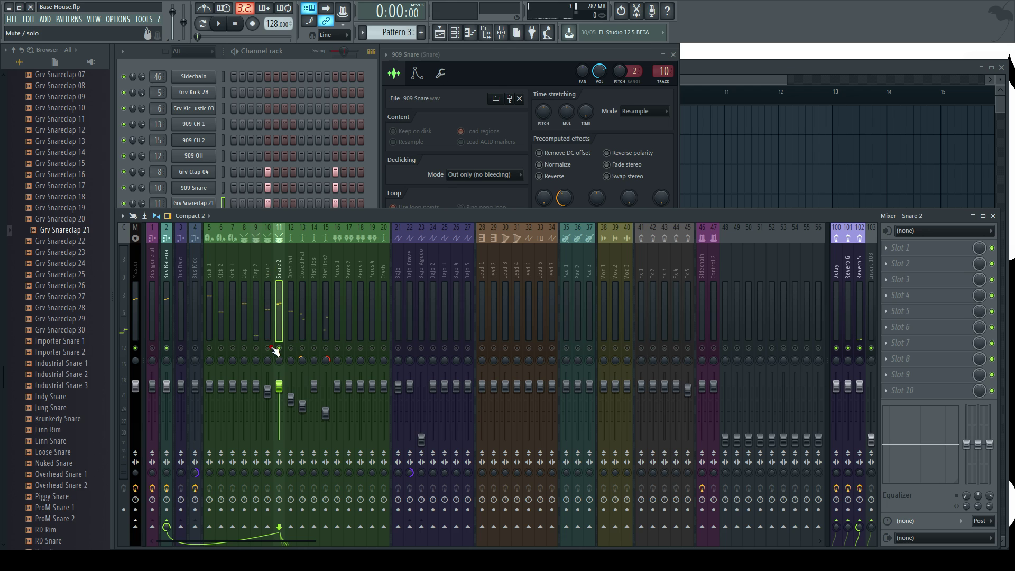
{"action": "right_click", "coordinate": [244, 349]}
{"action": "left_click", "coordinate": [244, 272]}
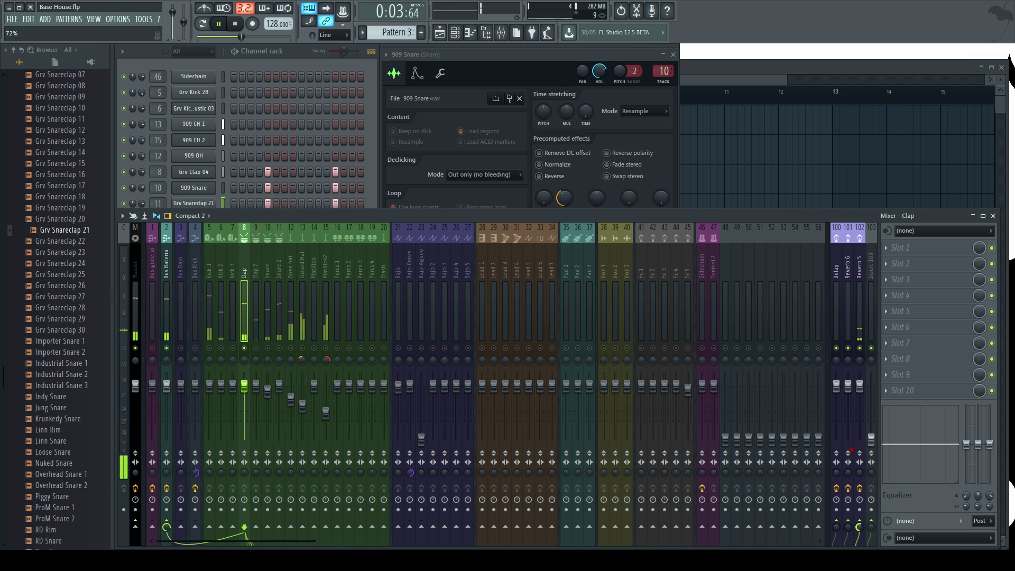
Load Fruity Stereo Enhancer in effect slot 3 of the Clap track, increase its phase offset and close the plugin window
{"action": "left_click", "coordinate": [916, 317]}
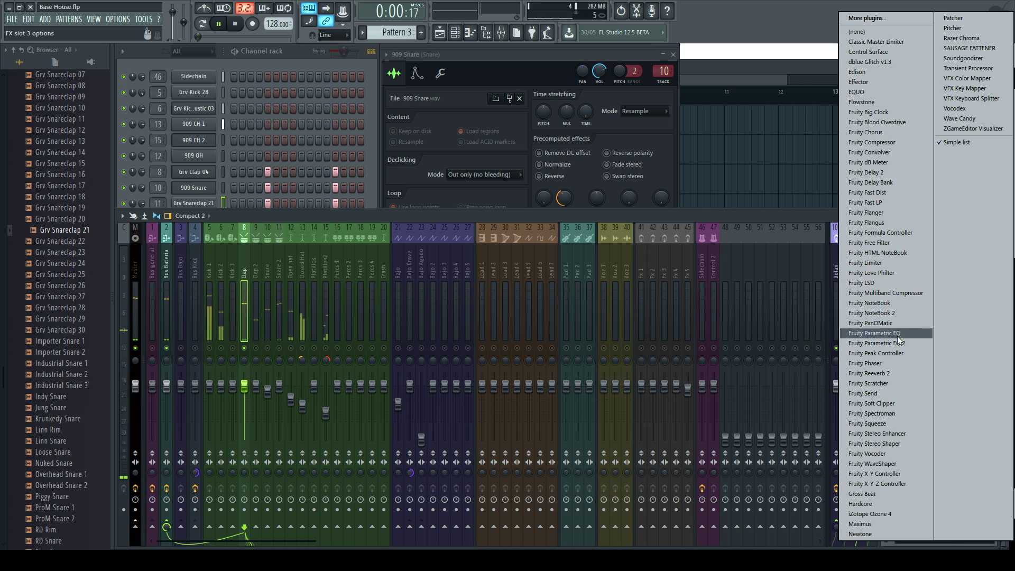
{"action": "left_click", "coordinate": [881, 433]}
{"action": "left_click_drag", "start_coordinate": [325, 153], "coordinate": [474, 169]}
{"action": "left_click_drag", "start_coordinate": [433, 198], "coordinate": [444, 179]}
{"action": "key", "text": "space"}
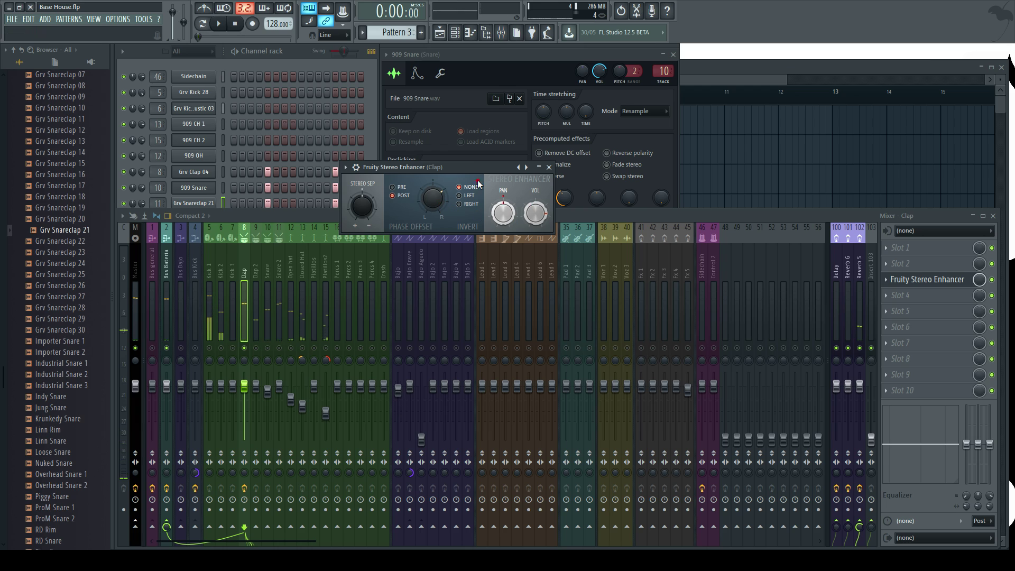
{"action": "left_click", "coordinate": [549, 167]}
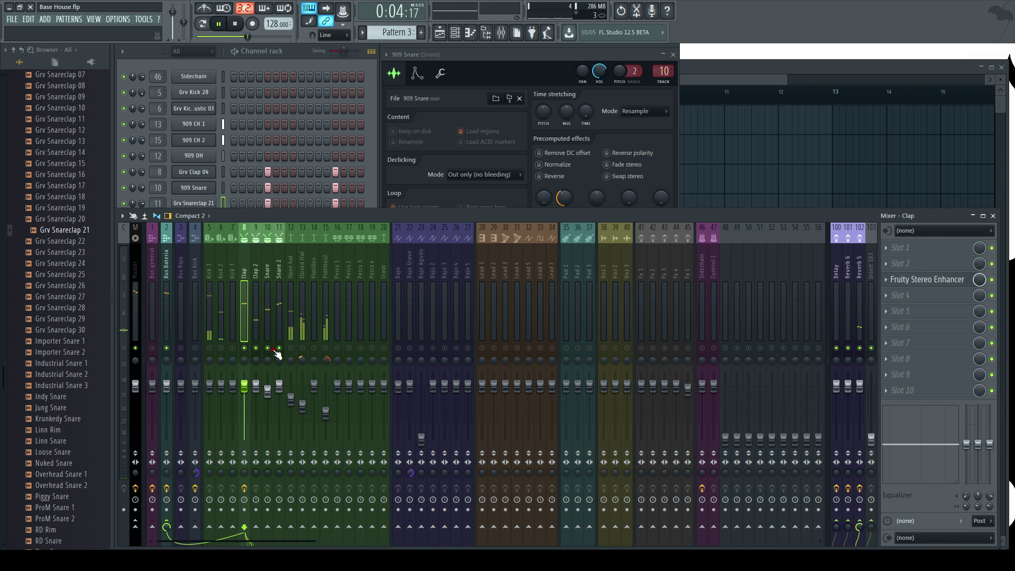
Send the Clap 2 mixer track to reverb track 101 and bring the channel rack to the front
{"action": "left_click", "coordinate": [258, 275]}
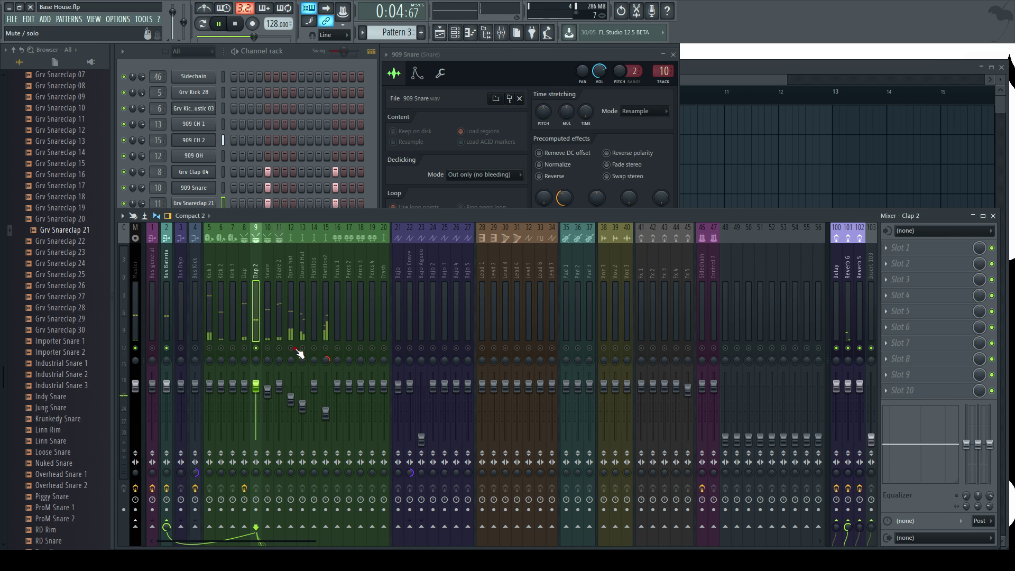
{"action": "left_click", "coordinate": [302, 56]}
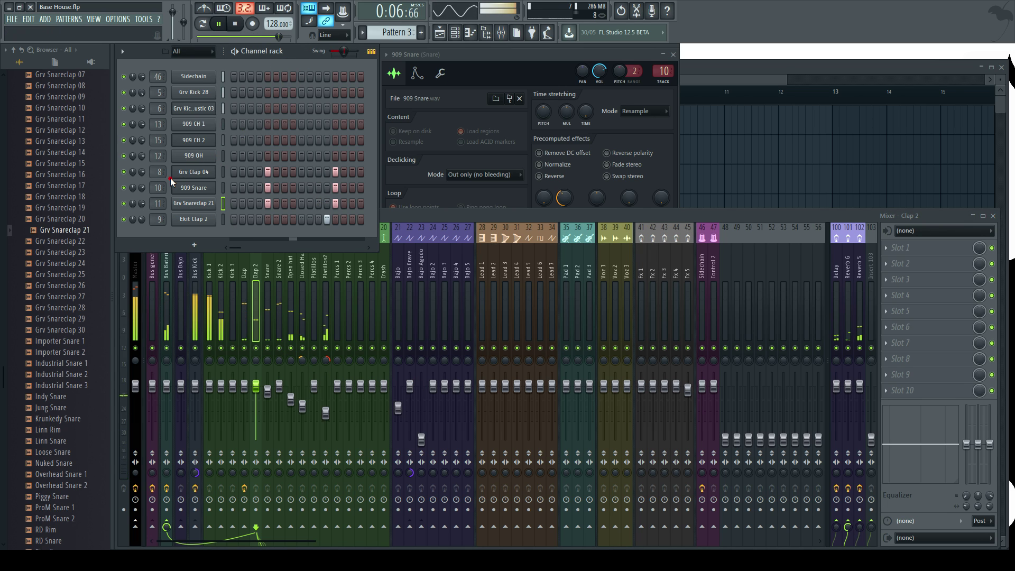
Collapse the Snares folder, stop playback and look into the Percussion folder of the Drums pack
{"action": "scroll", "coordinate": [68, 279], "scroll_direction": "up", "scroll_amount": 10}
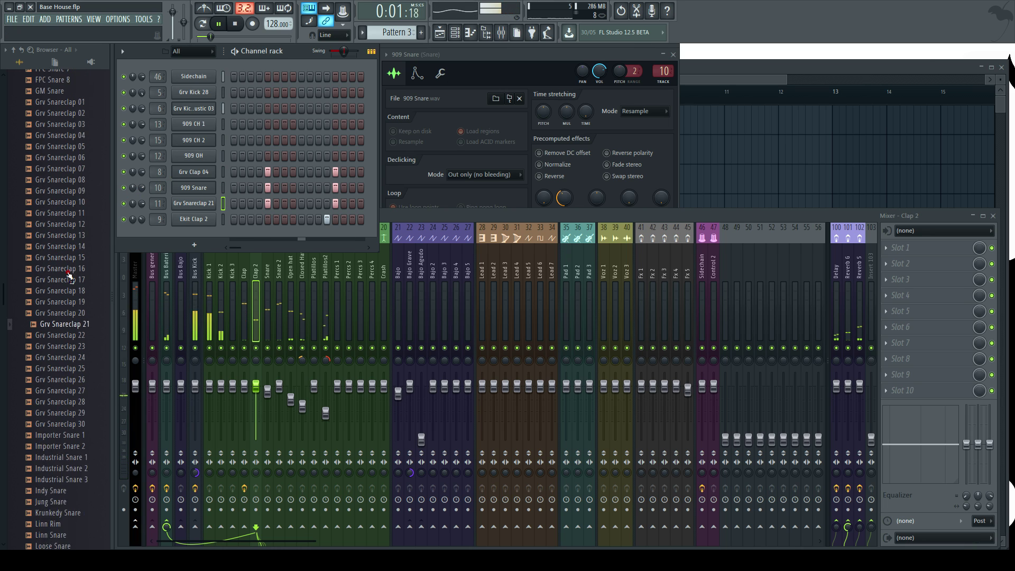
{"action": "scroll", "coordinate": [68, 279], "scroll_direction": "up", "scroll_amount": 3}
{"action": "left_click", "coordinate": [51, 220]}
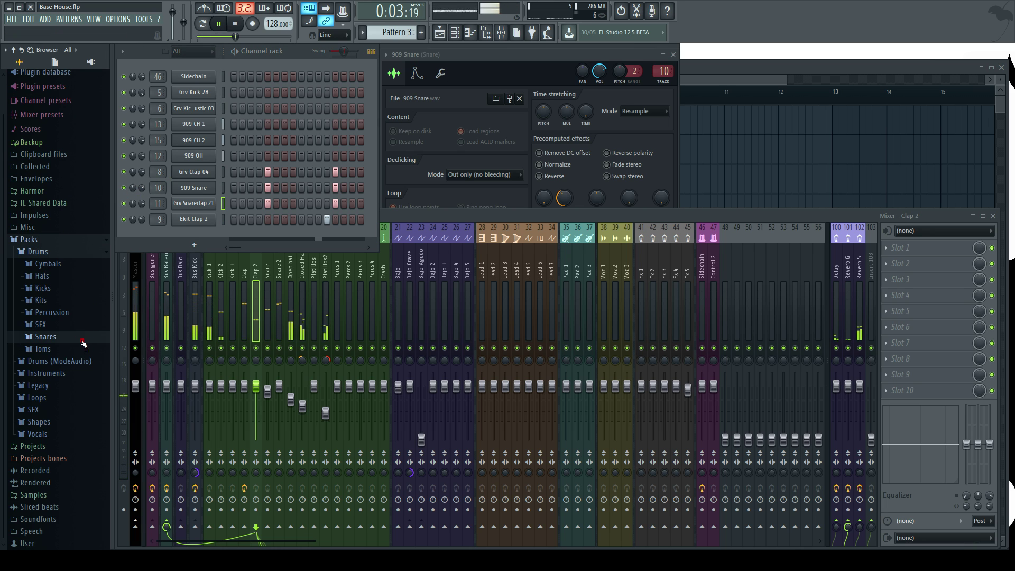
{"action": "key", "text": "space"}
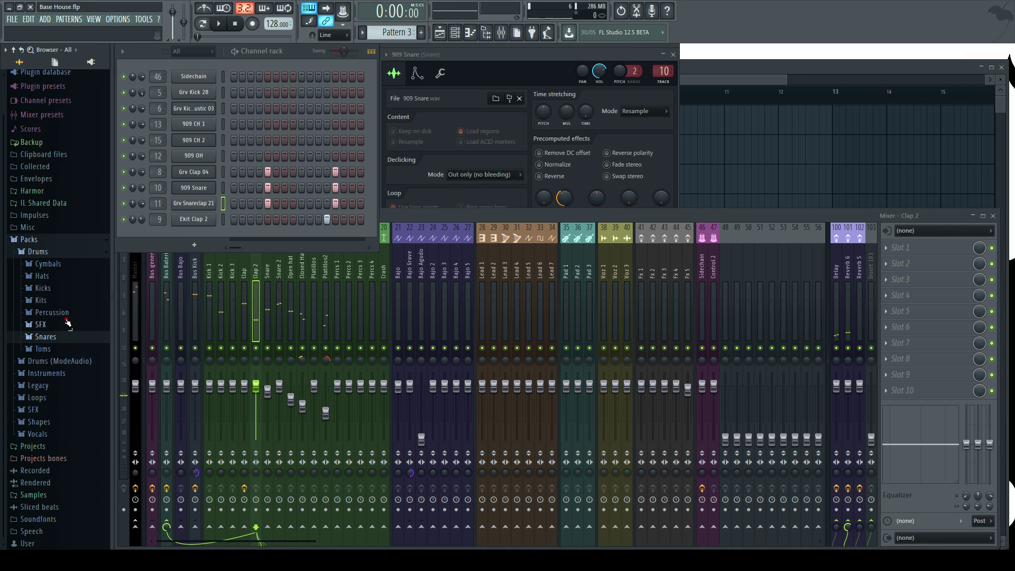
{"action": "left_click", "coordinate": [52, 313]}
{"action": "left_click", "coordinate": [66, 313]}
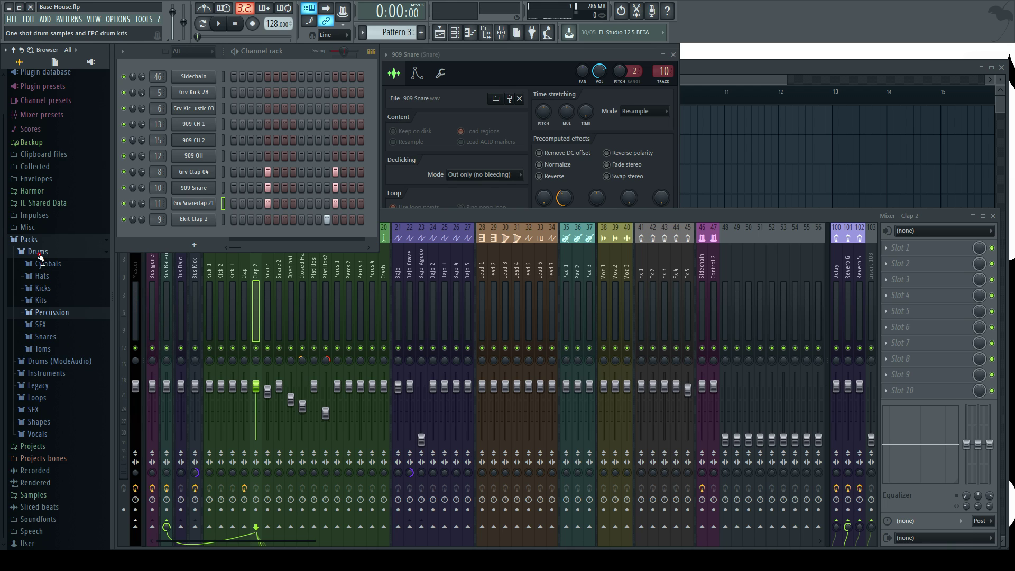
Collapse the Drums pack, glance into Legacy, open the Loops pack and audition DL Broken
{"action": "left_click", "coordinate": [40, 253]}
{"action": "left_click", "coordinate": [50, 321]}
{"action": "left_click", "coordinate": [47, 322]}
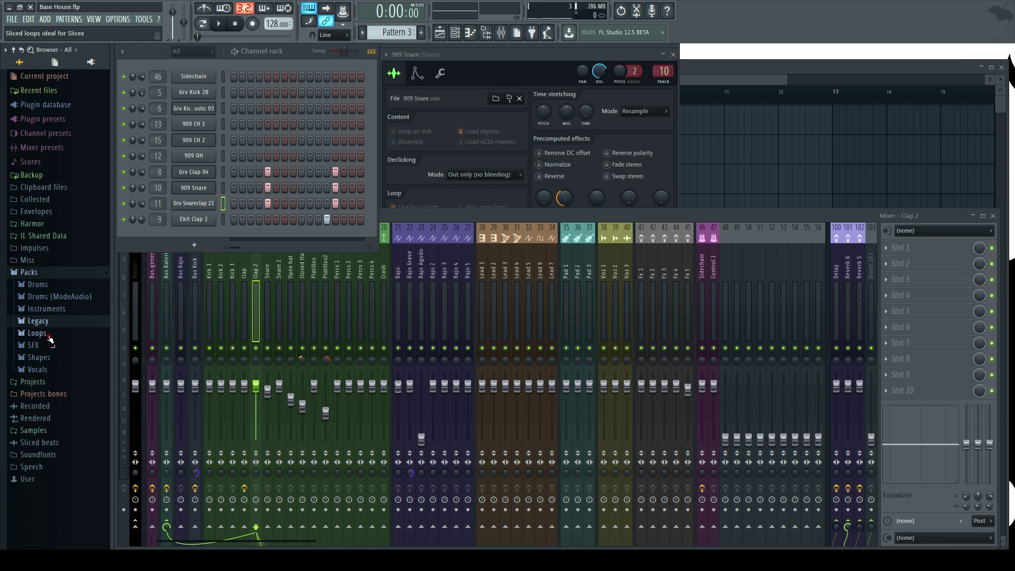
{"action": "left_click", "coordinate": [50, 337]}
{"action": "left_click", "coordinate": [63, 357]}
{"action": "scroll", "coordinate": [72, 300], "scroll_direction": "down", "scroll_amount": 3}
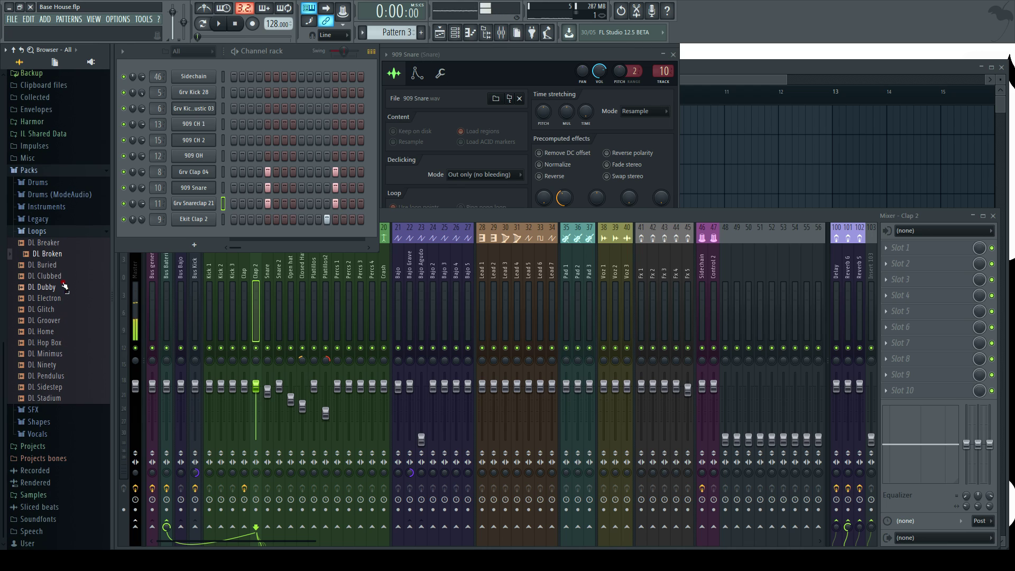
Switch to Pattern 4 and audition more drum loops, including DL Clubbed, DL Electron, DL Glitch and DL Groover
{"action": "left_click", "coordinate": [294, 51]}
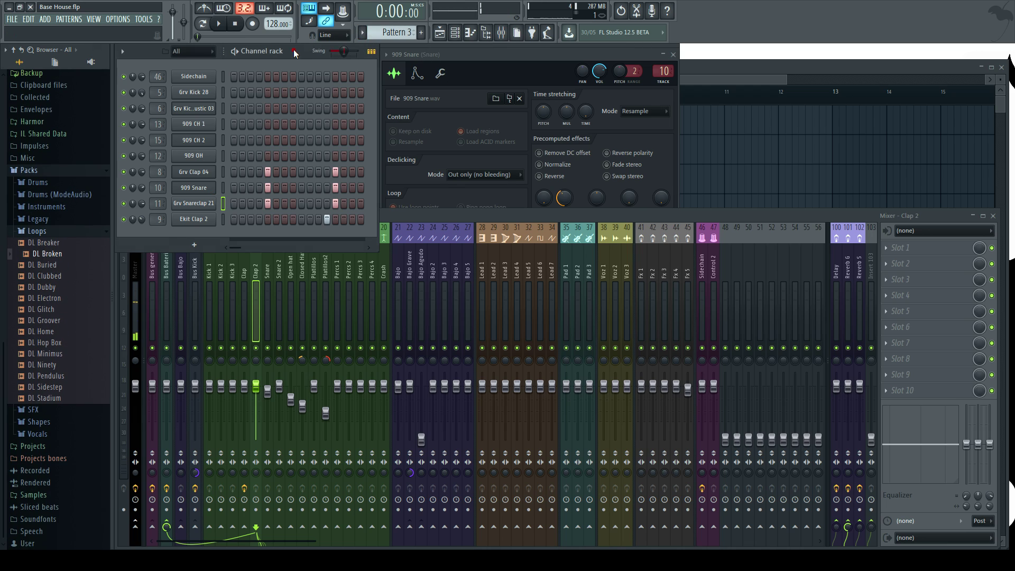
{"action": "key", "text": "Right"}
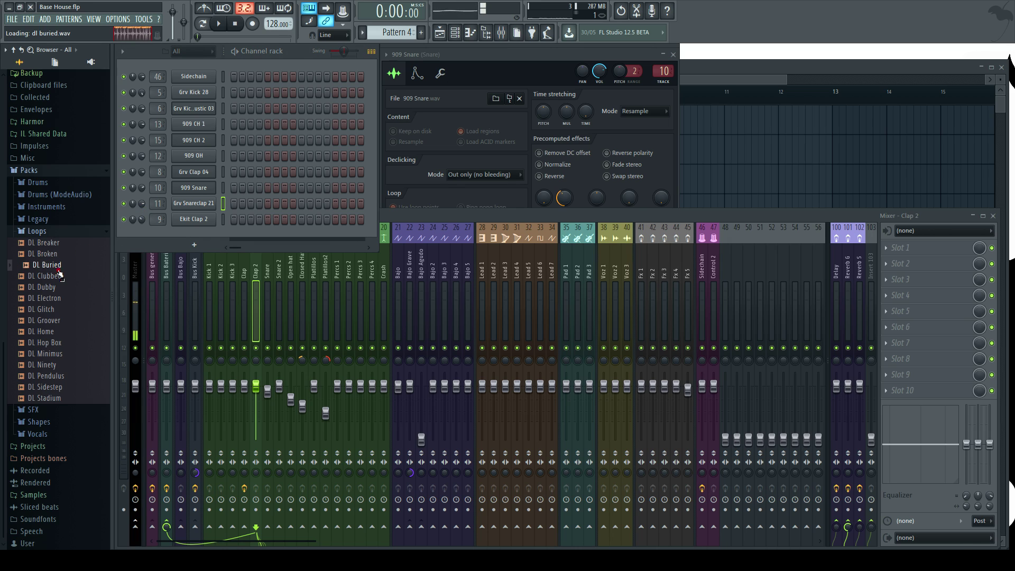
{"action": "left_click", "coordinate": [58, 277]}
{"action": "left_click", "coordinate": [64, 299]}
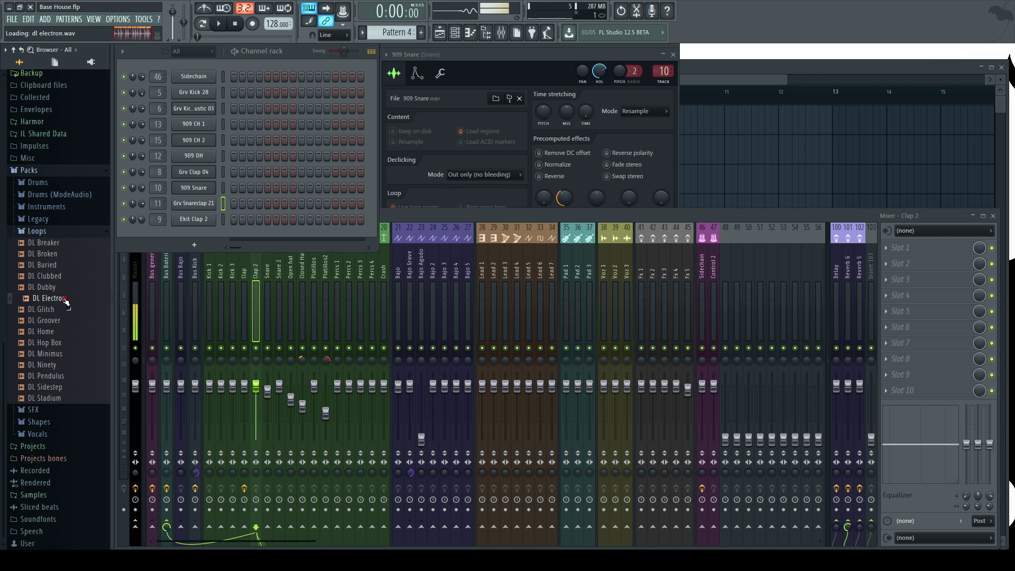
{"action": "left_click", "coordinate": [65, 312]}
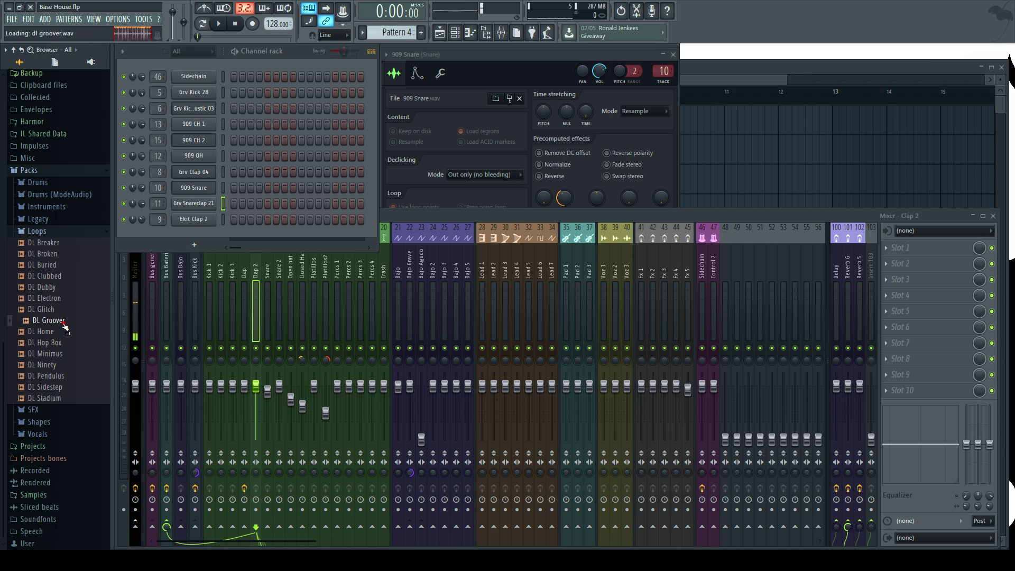
{"action": "left_click", "coordinate": [52, 312]}
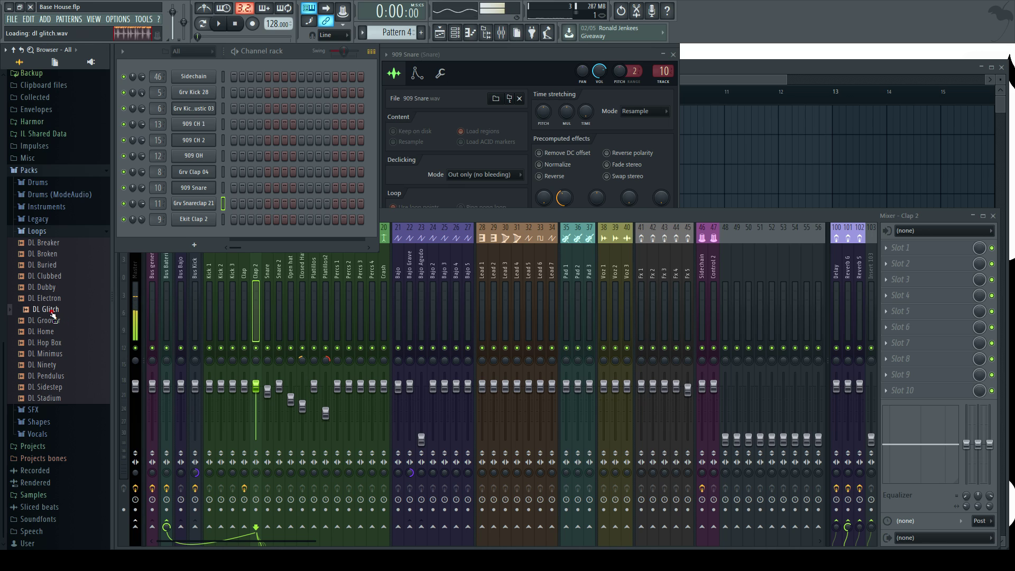
{"action": "left_click", "coordinate": [58, 322]}
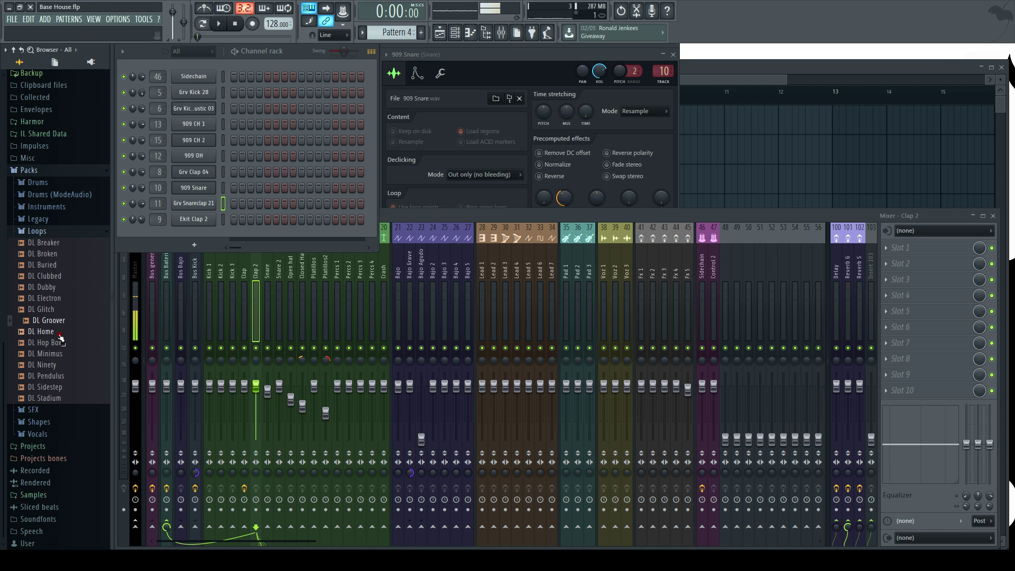
Load DL Groover into a new Fruity Slicer channel, move its window beside the channel rack and play the pattern
{"action": "right_click", "coordinate": [62, 317]}
{"action": "left_click", "coordinate": [106, 390]}
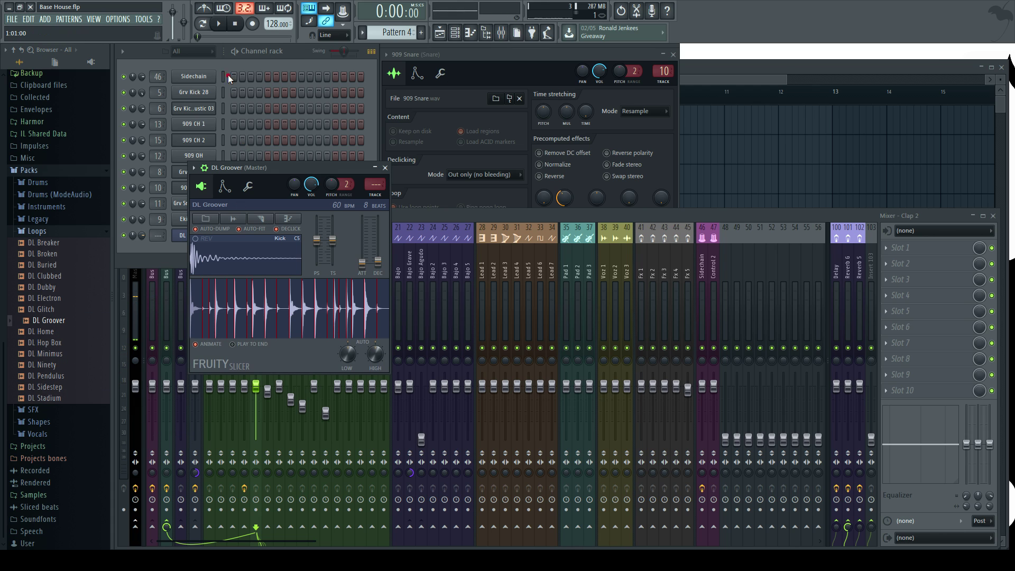
{"action": "left_click_drag", "start_coordinate": [283, 167], "coordinate": [476, 56]}
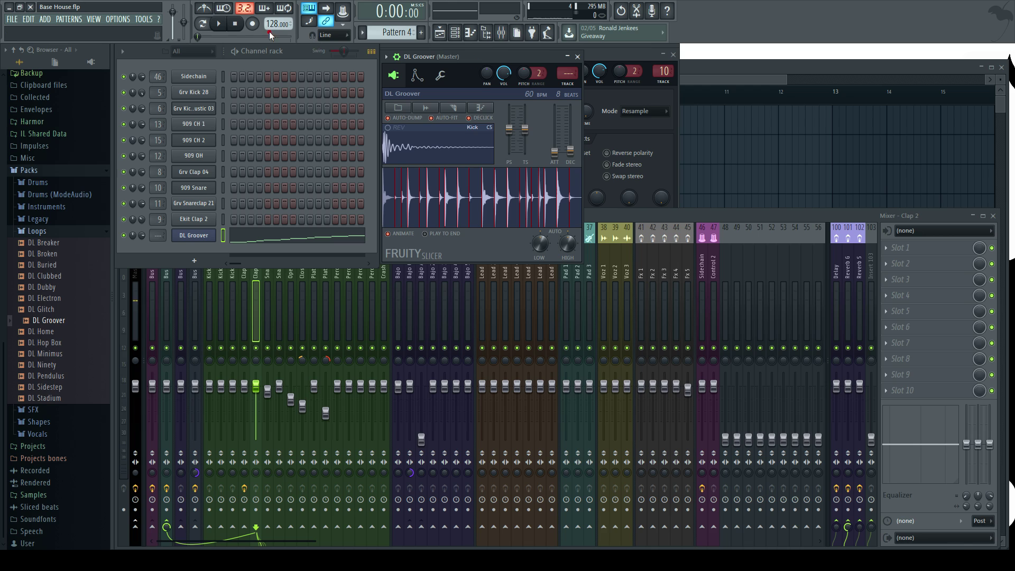
{"action": "left_click", "coordinate": [215, 23]}
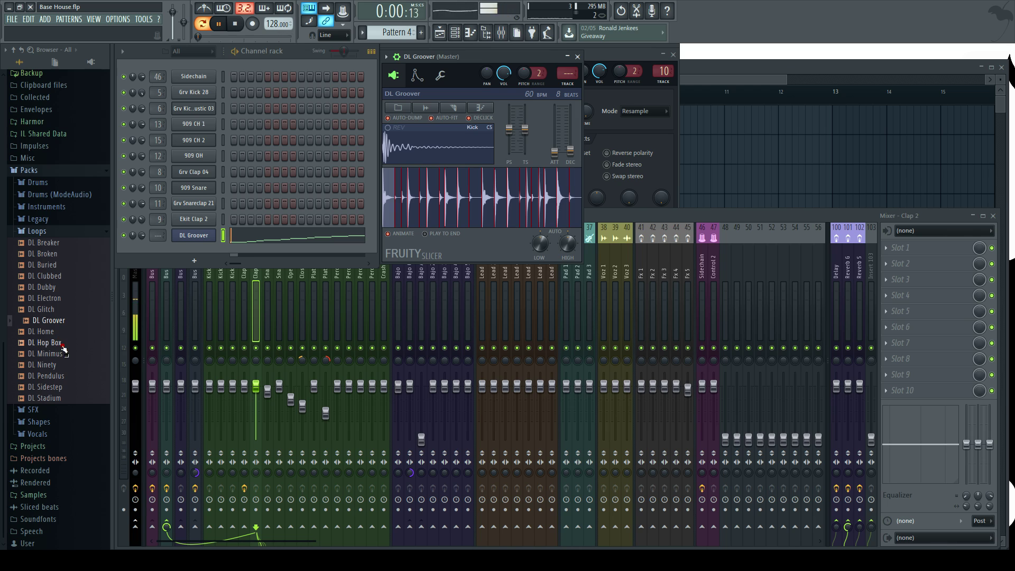
Try DL Hop Box, replace the slicer channel's loop with DL Home and route it to mixer track 16, Percs 1
{"action": "left_click_drag", "start_coordinate": [63, 345], "coordinate": [194, 253]}
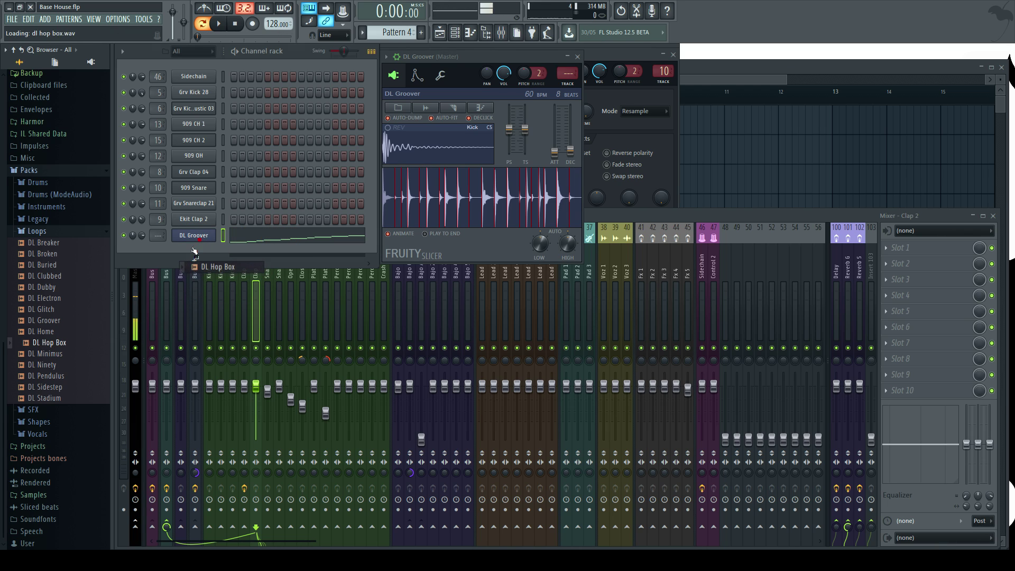
{"action": "left_click_drag", "start_coordinate": [49, 336], "coordinate": [190, 237]}
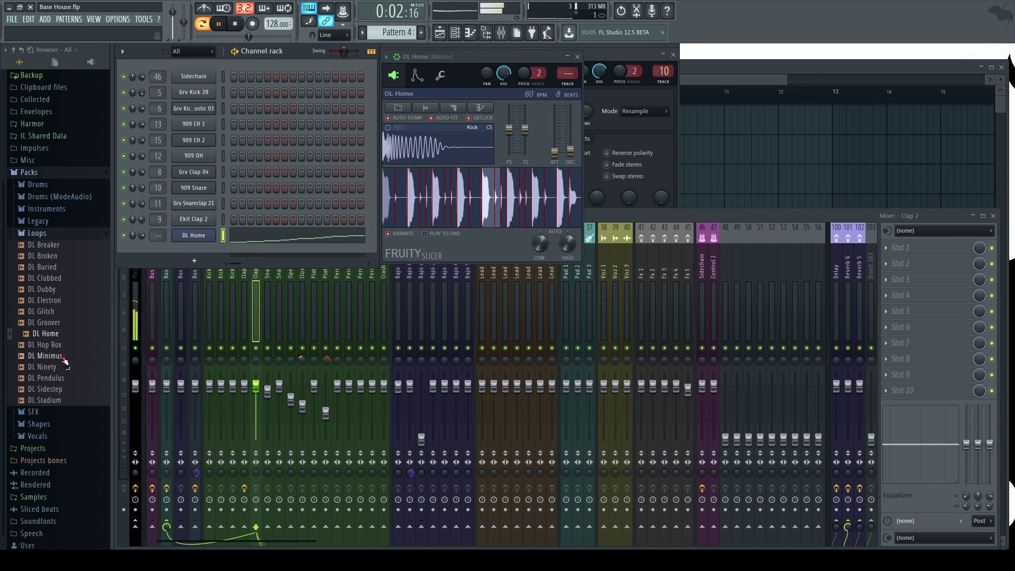
{"action": "left_click_drag", "start_coordinate": [158, 236], "coordinate": [166, 166]}
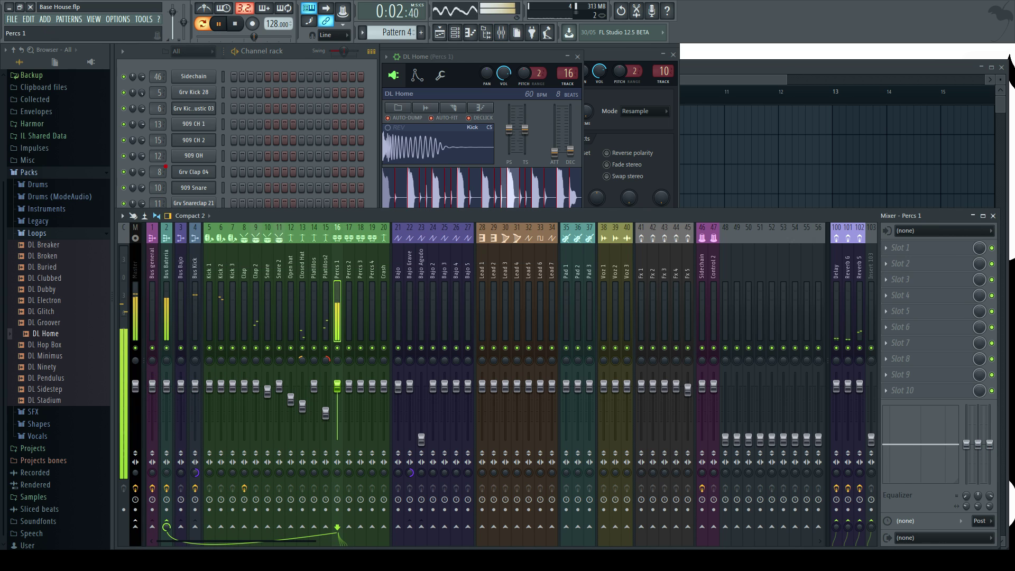
Open the DL Home slice notes in the piano roll, stop playback and bring up the channel's Fruity Slicer settings
{"action": "left_click", "coordinate": [287, 62]}
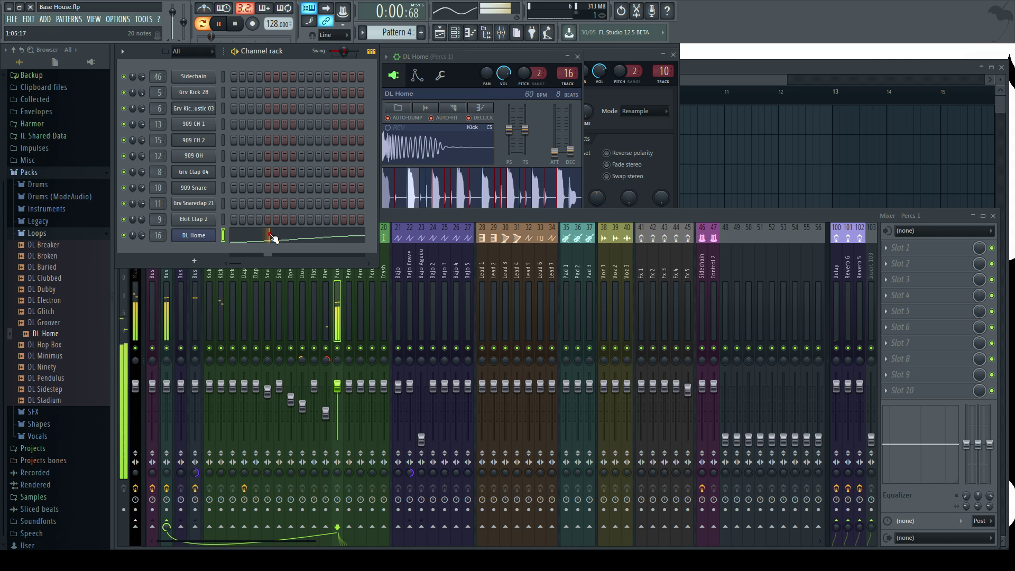
{"action": "left_click", "coordinate": [248, 238]}
{"action": "left_click", "coordinate": [296, 50]}
{"action": "key", "text": "space"}
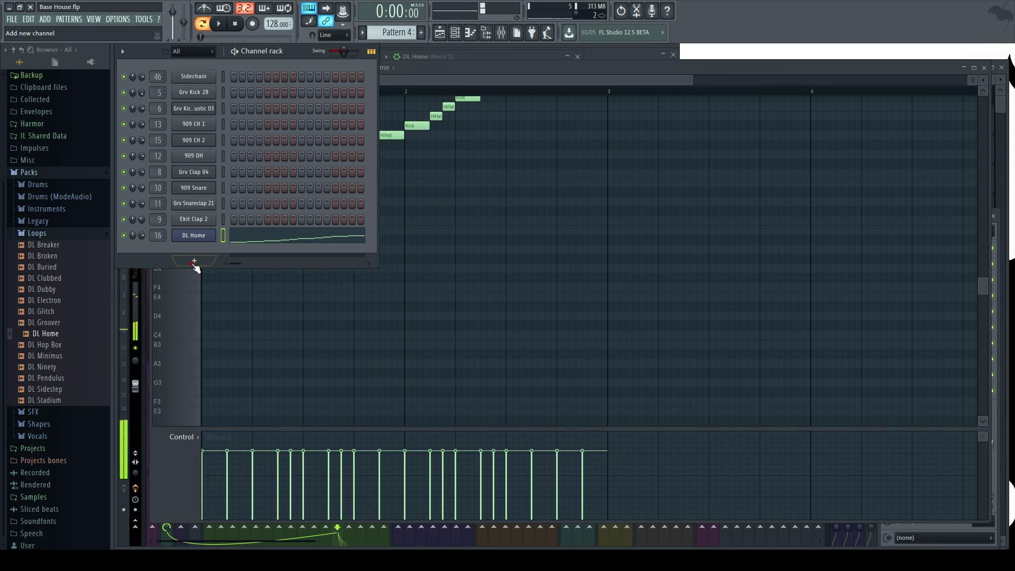
{"action": "left_click", "coordinate": [188, 237]}
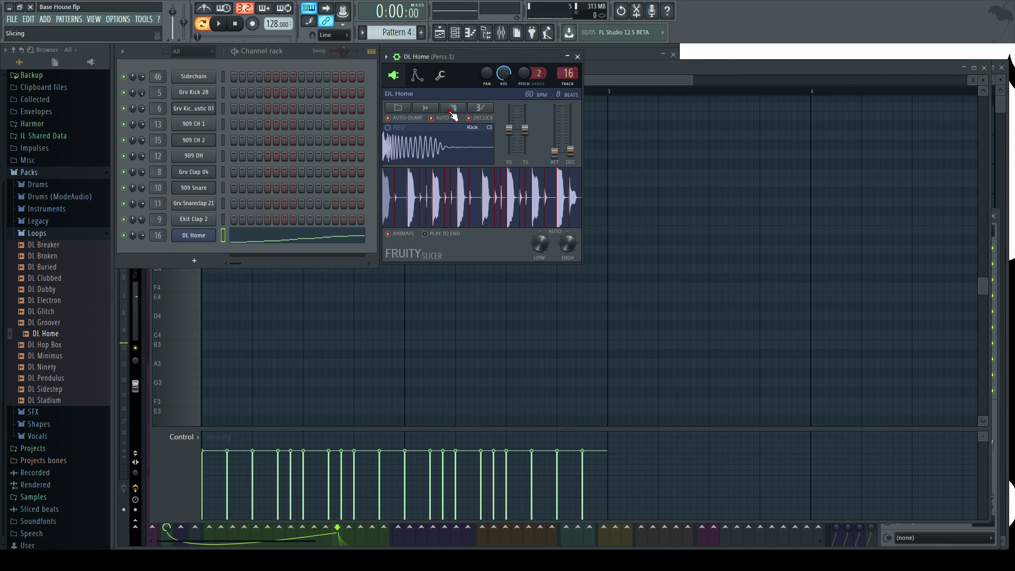
Re-slice the DL Home loop at every half beat and open its slice notes in the piano roll
{"action": "left_click", "coordinate": [452, 112]}
{"action": "left_click", "coordinate": [469, 205]}
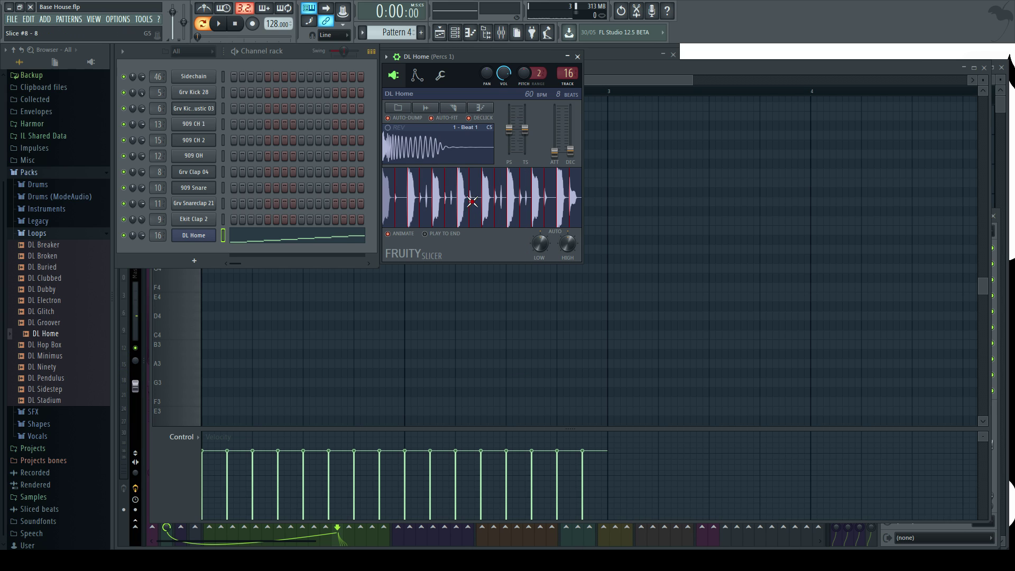
{"action": "left_click", "coordinate": [453, 108]}
{"action": "left_click", "coordinate": [262, 237]}
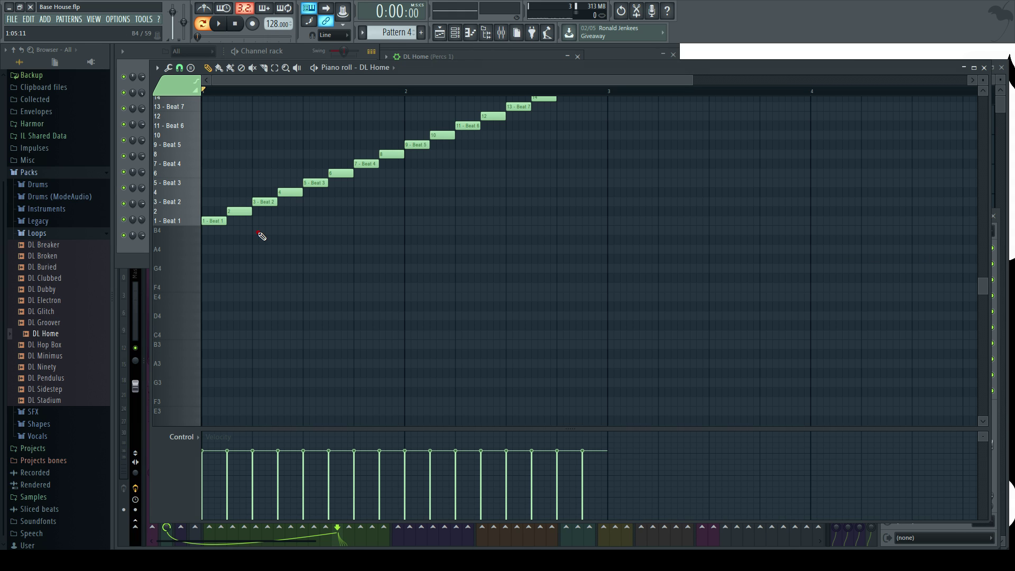
Audition individual DL Home slices in the piano roll and play the half-beat slice pattern
{"action": "left_click", "coordinate": [197, 220]}
{"action": "left_click_drag", "start_coordinate": [196, 220], "coordinate": [201, 306]}
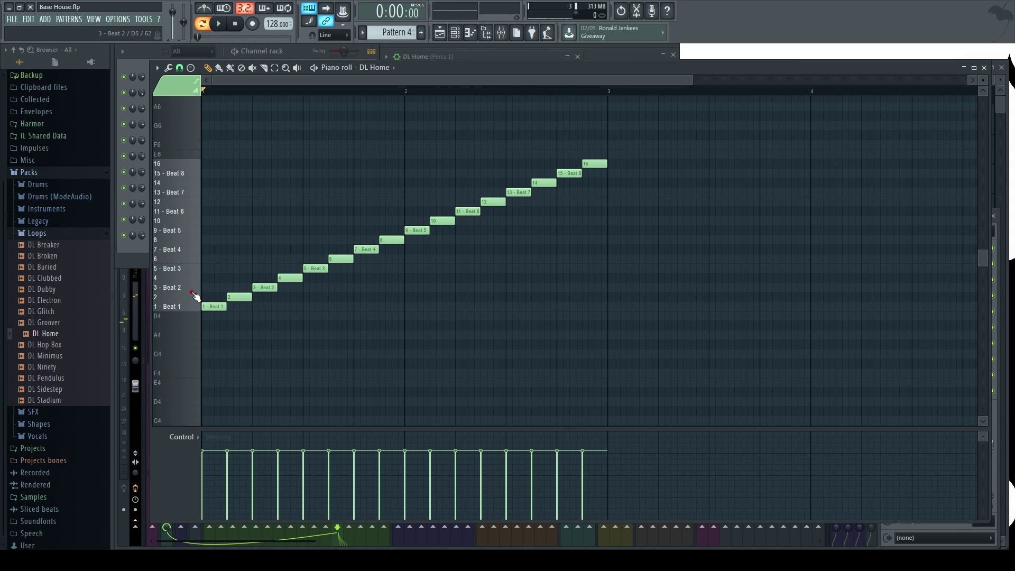
{"action": "left_click", "coordinate": [192, 291]}
{"action": "left_click", "coordinate": [194, 268]}
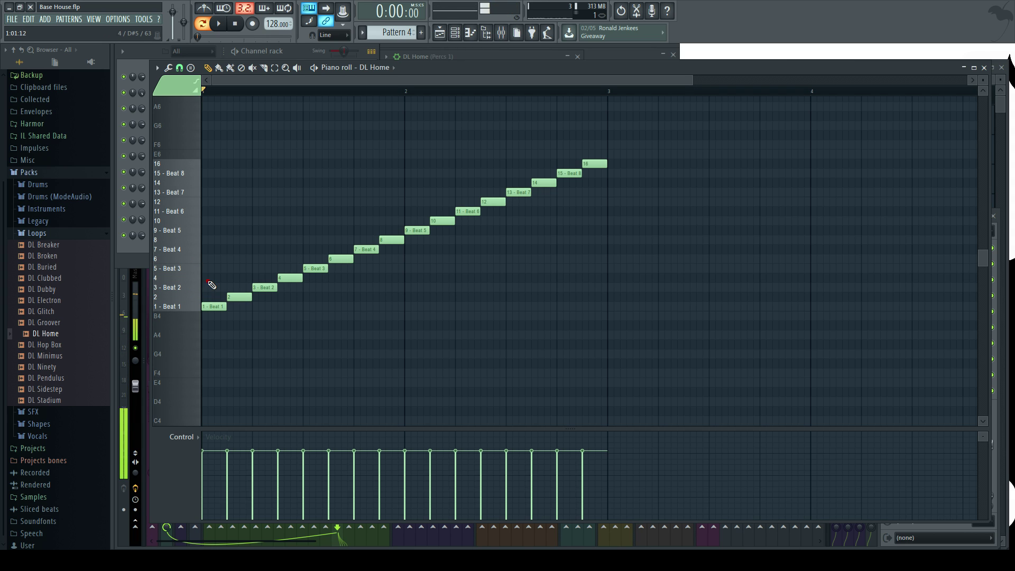
{"action": "key", "text": "space"}
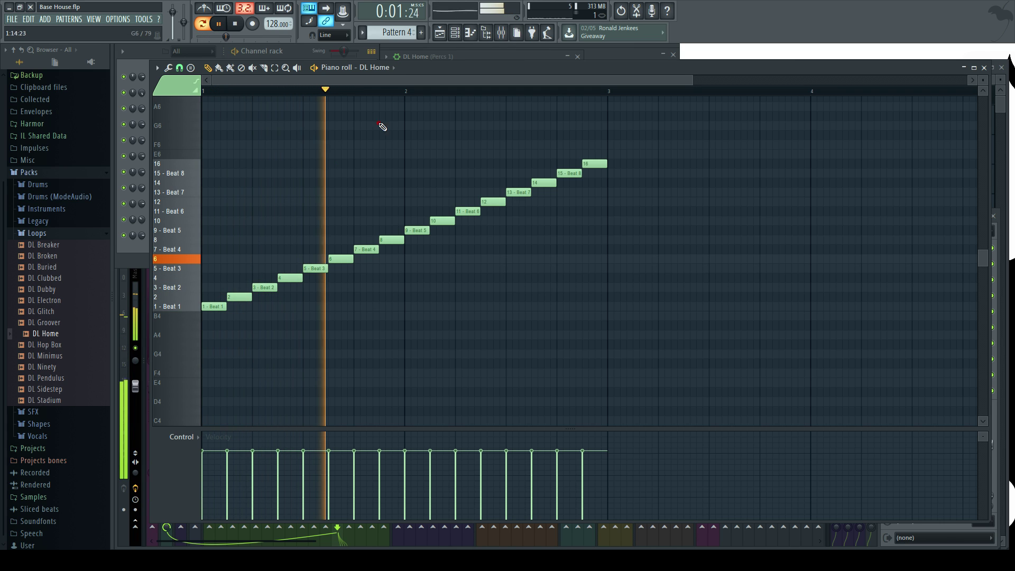
On mixer track Percs 1, cut the equalizer's low band to -18 dB at 121 Hz, send it to reverb track 102 and play the pattern
{"action": "left_click", "coordinate": [297, 49]}
{"action": "left_click", "coordinate": [194, 235]}
{"action": "key", "text": "F9"}
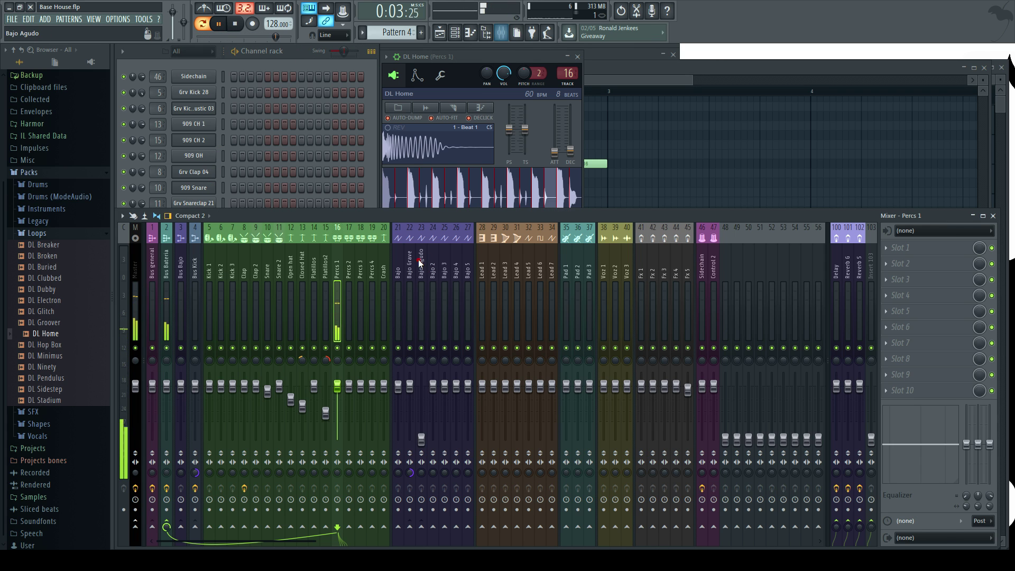
{"action": "key", "text": "space"}
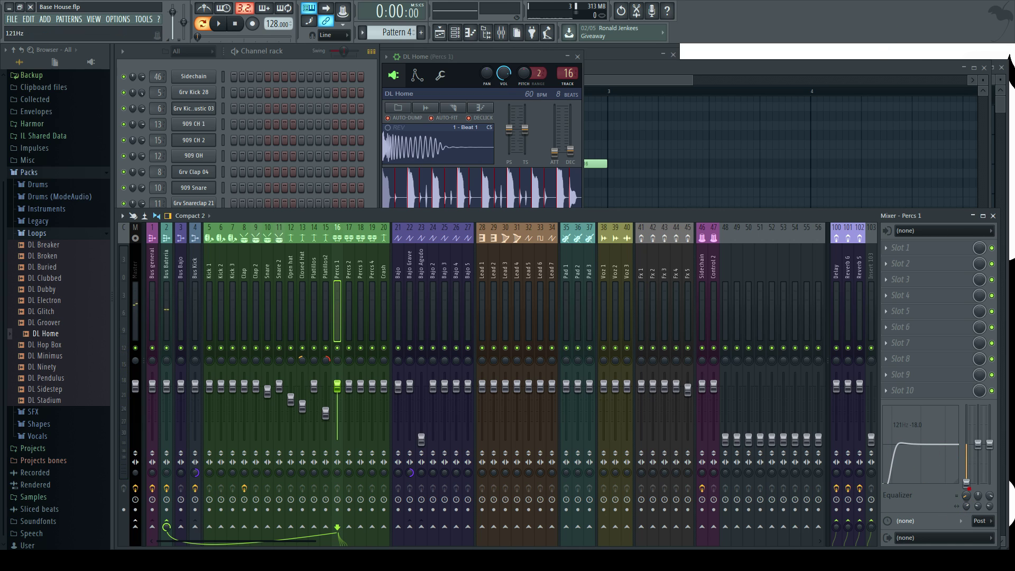
{"action": "key", "text": "space"}
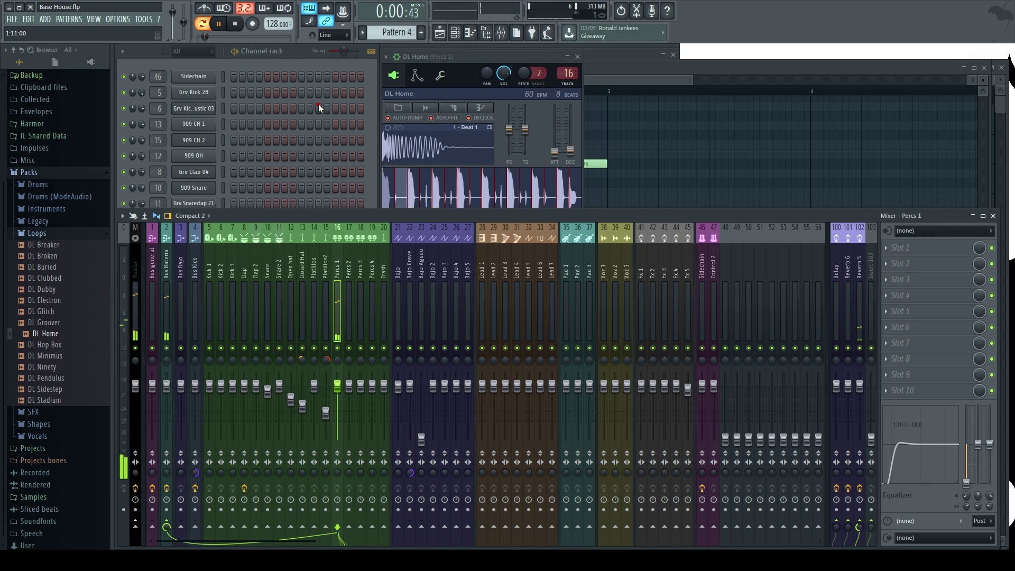
{"action": "left_click", "coordinate": [291, 84]}
{"action": "key", "text": "space"}
Link the DL Home channel volume to the Sidechain Peak ctrl - Peak controller with the mapping formula 1-Input
{"action": "right_click", "coordinate": [144, 236]}
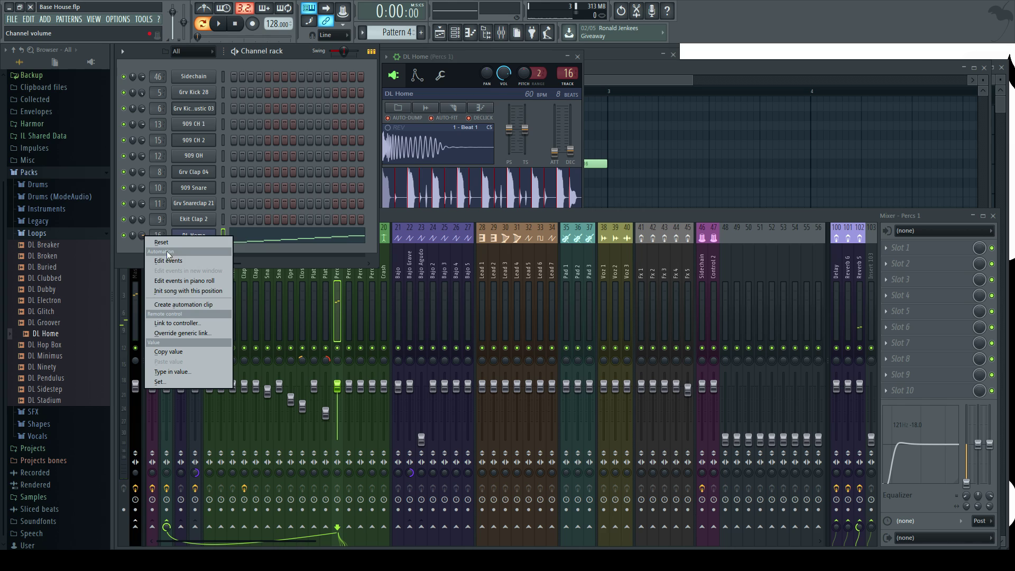
{"action": "left_click", "coordinate": [189, 324]}
{"action": "left_click", "coordinate": [513, 255]}
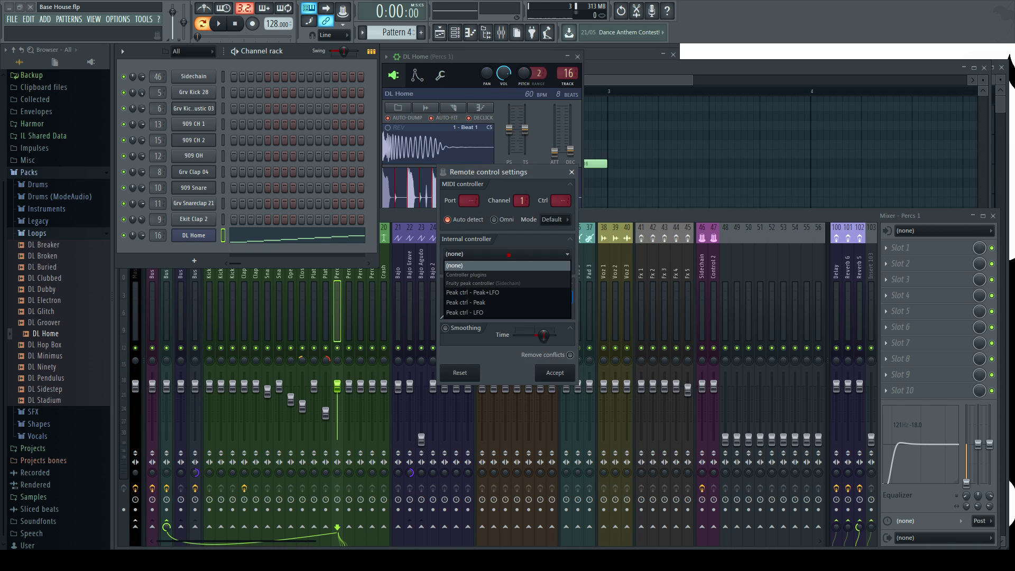
{"action": "left_click", "coordinate": [502, 302]}
{"action": "left_click", "coordinate": [486, 284]}
{"action": "left_click", "coordinate": [504, 313]}
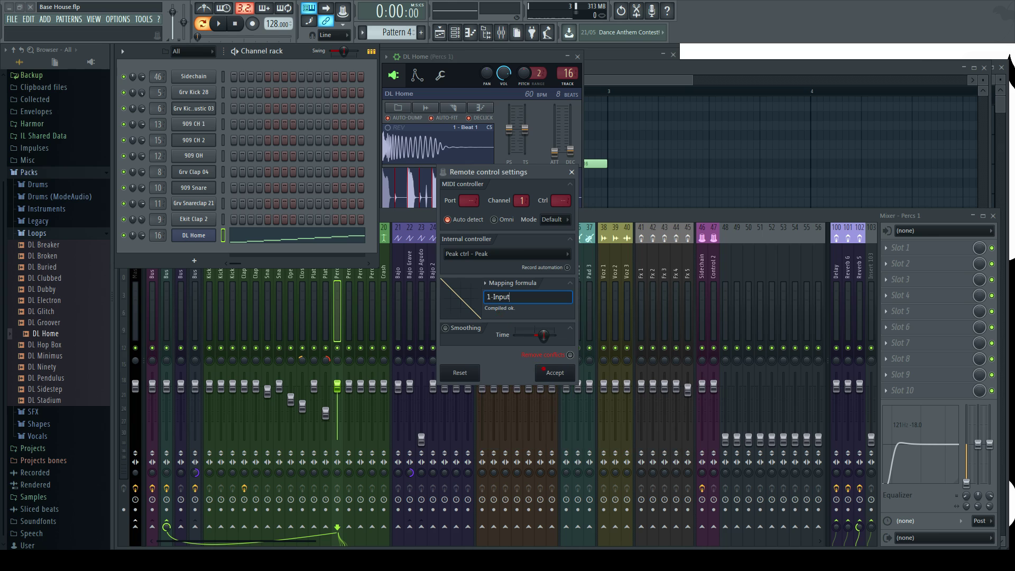
{"action": "left_click", "coordinate": [548, 369]}
Try the loop with Sidechain, Grv Kick 28 and Grv Kick Acoustic 03 filled every 4 steps while Pattern 4 plays
{"action": "mouse_move", "coordinate": [295, 52]}
{"action": "left_mouse_down"}
{"action": "mouse_move", "coordinate": [285, 52]}
{"action": "mouse_move", "coordinate": [296, 52]}
{"action": "left_mouse_up"}
{"action": "right_click", "coordinate": [185, 76]}
{"action": "left_click", "coordinate": [291, 51]}
{"action": "right_click", "coordinate": [196, 76]}
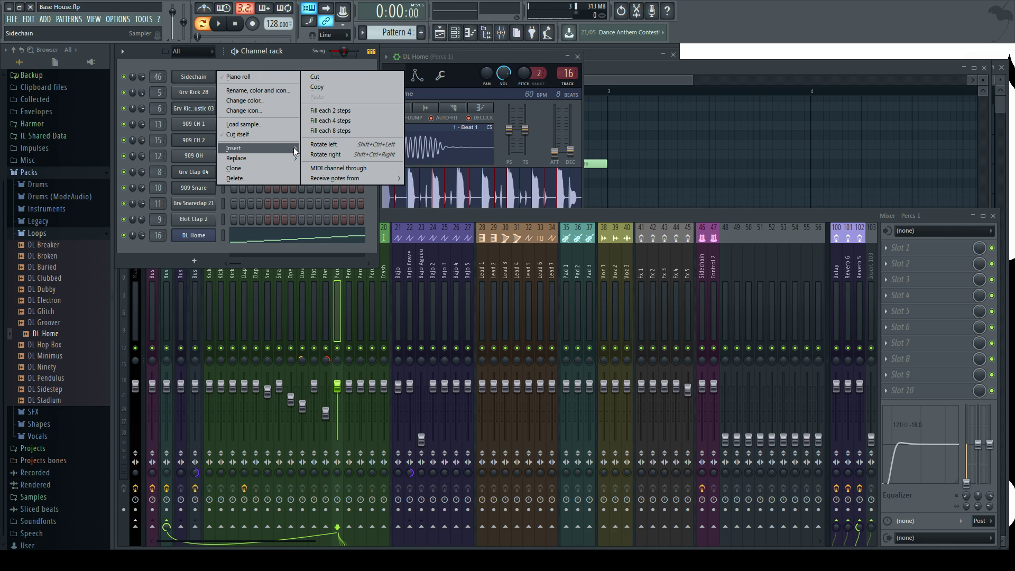
{"action": "left_click", "coordinate": [286, 148]}
{"action": "right_click", "coordinate": [211, 96]}
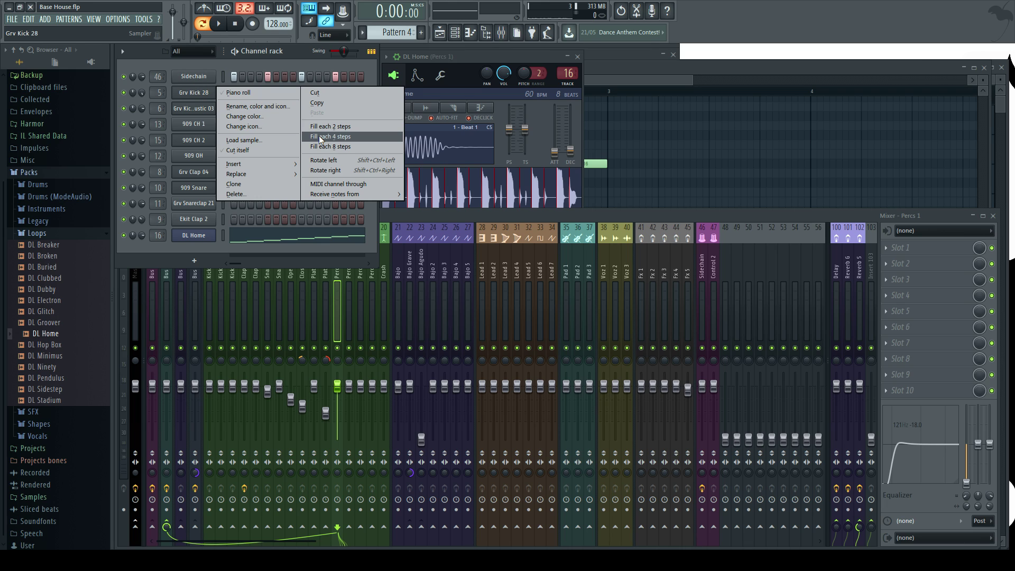
{"action": "left_click", "coordinate": [319, 136]}
{"action": "key", "text": "space"}
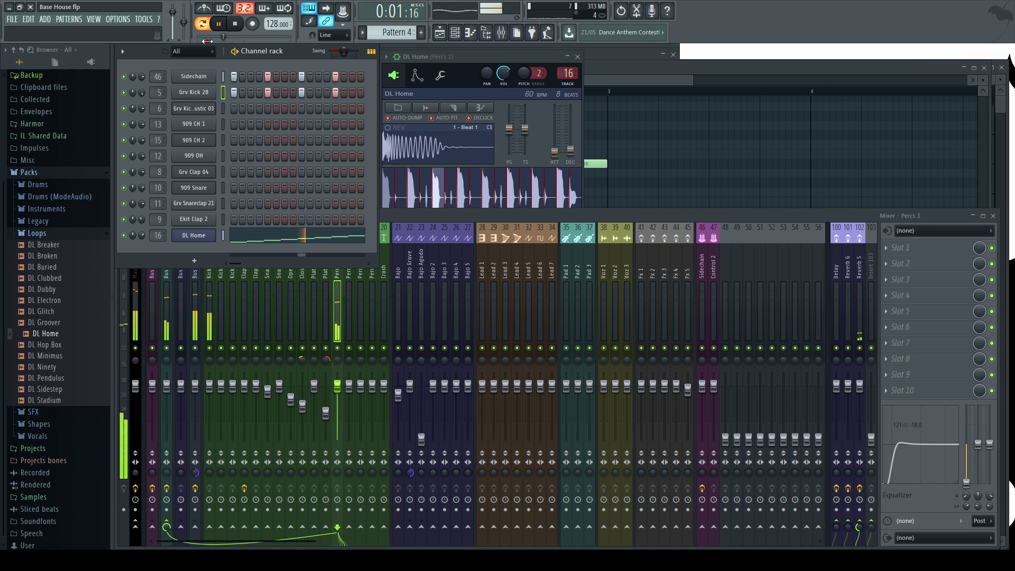
{"action": "right_click", "coordinate": [192, 111]}
{"action": "left_click", "coordinate": [338, 153]}
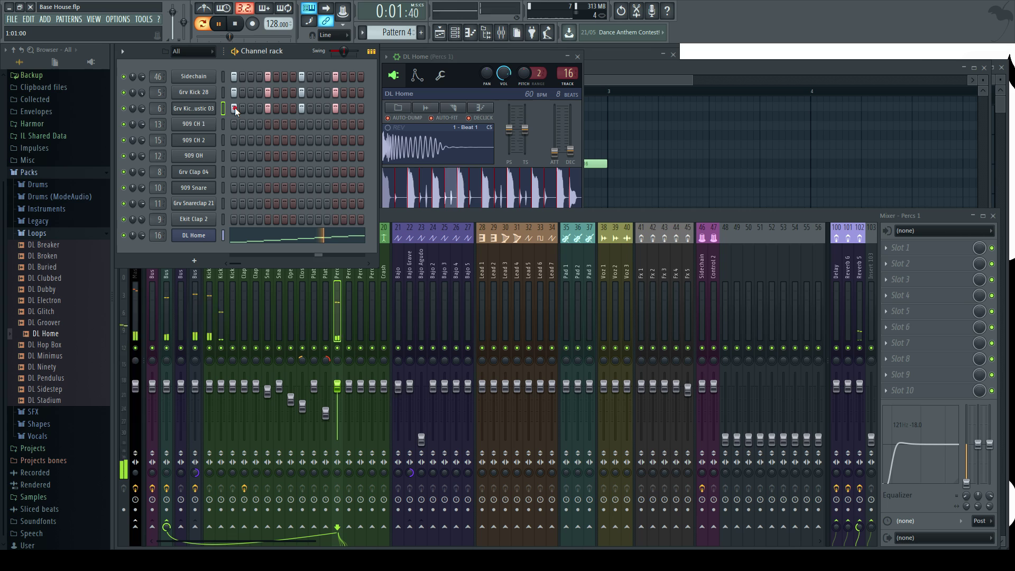
{"action": "key", "text": "ctrl+z"}
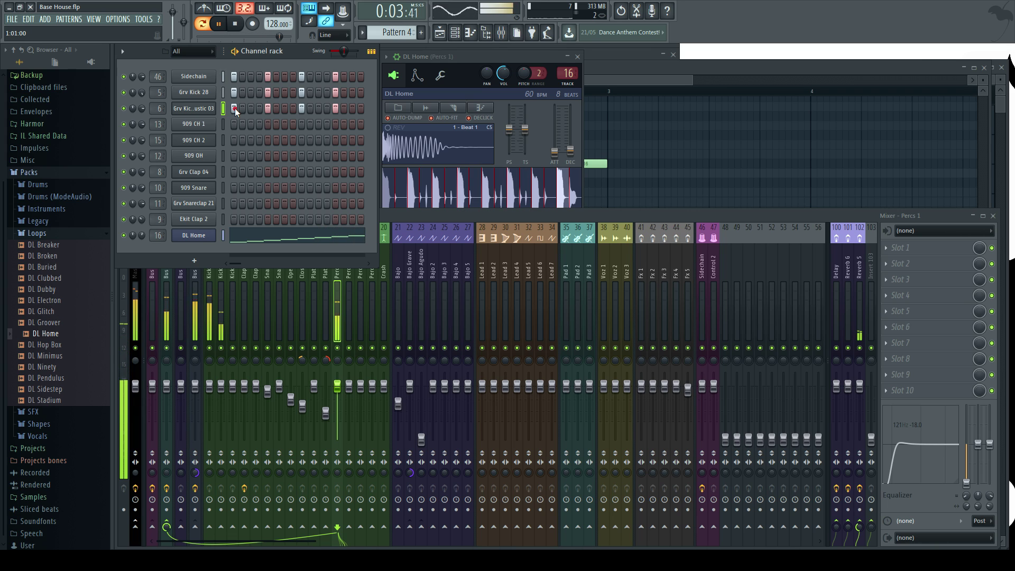
Erase the trial Sidechain and kick notes from both bars of Pattern 4 and stop playback
{"action": "mouse_move", "coordinate": [344, 94]}
{"action": "left_mouse_down"}
{"action": "mouse_move", "coordinate": [229, 94]}
{"action": "mouse_move", "coordinate": [236, 80]}
{"action": "mouse_move", "coordinate": [338, 79]}
{"action": "left_mouse_up"}
{"action": "left_click", "coordinate": [256, 238]}
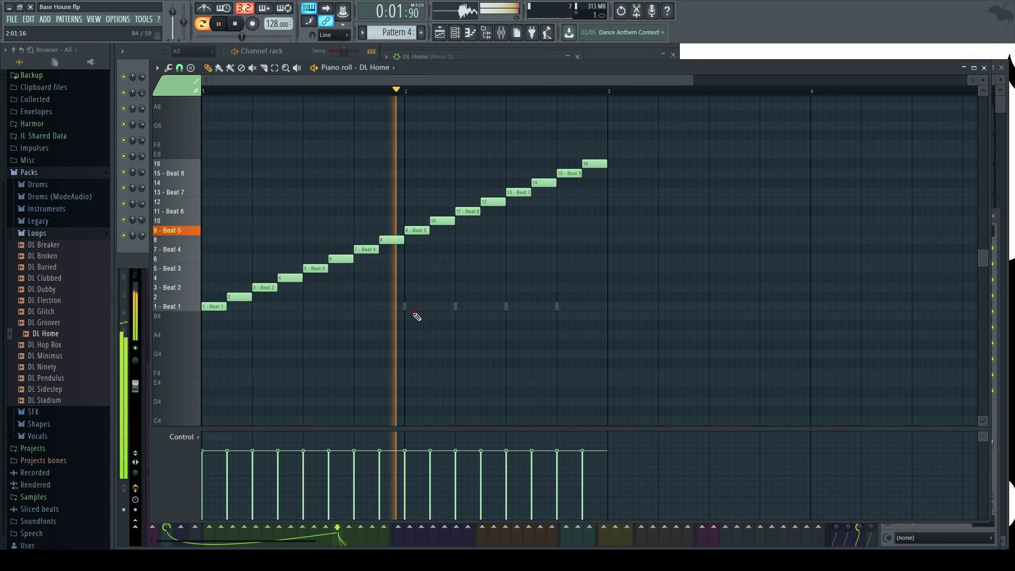
{"action": "double_click", "coordinate": [404, 307]}
{"action": "mouse_move", "coordinate": [390, 308]}
{"action": "left_mouse_down"}
{"action": "mouse_move", "coordinate": [634, 317]}
{"action": "mouse_move", "coordinate": [475, 308]}
{"action": "mouse_move", "coordinate": [575, 313]}
{"action": "left_mouse_up"}
{"action": "double_click", "coordinate": [500, 308]}
{"action": "double_click", "coordinate": [500, 308]}
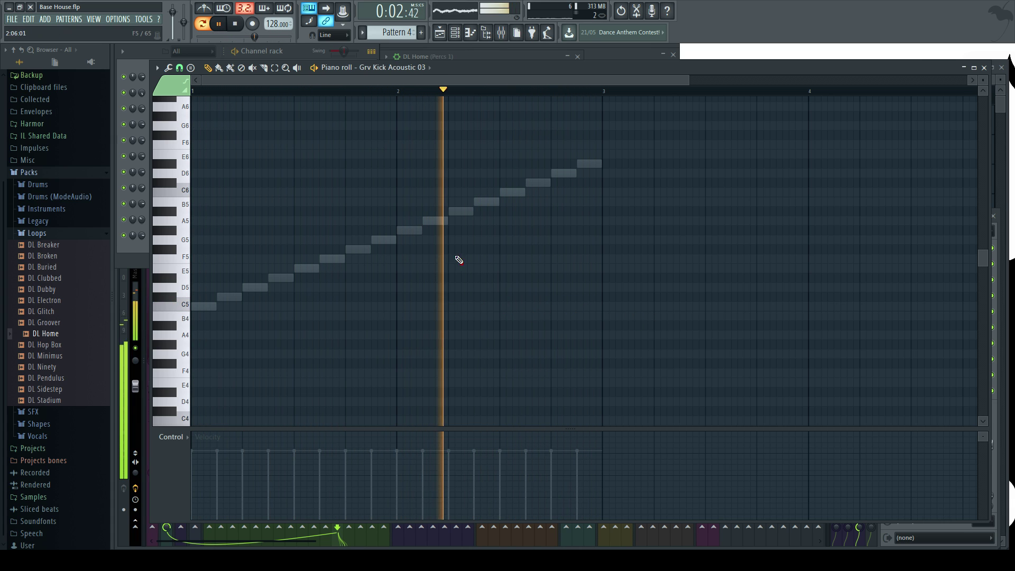
{"action": "left_click", "coordinate": [310, 51]}
{"action": "key", "text": "space"}
Compare the DL Home slice notes by selecting and playing bar 1 and bar 2 separately in the piano roll
{"action": "left_click", "coordinate": [273, 238]}
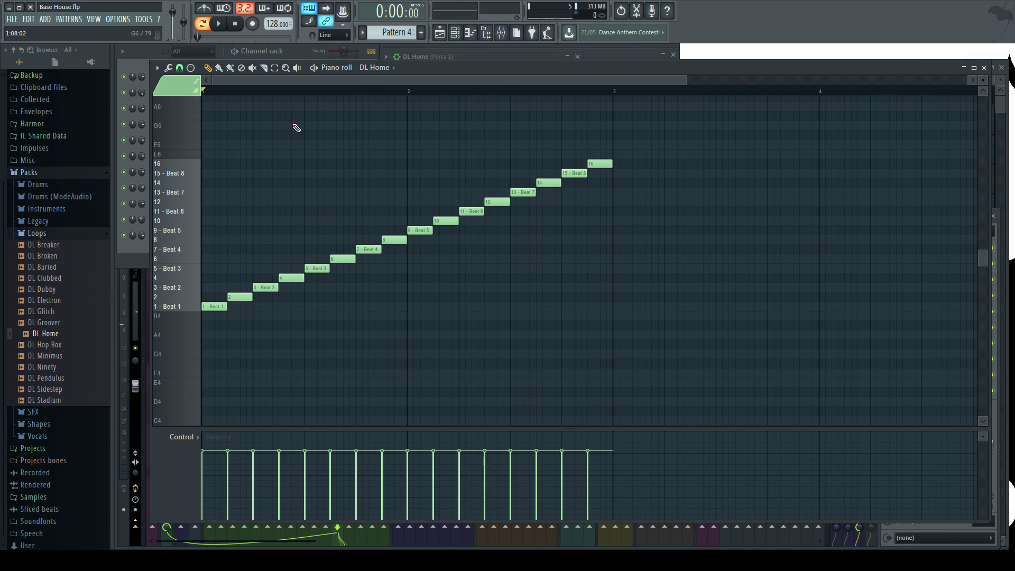
{"action": "scroll", "coordinate": [226, 87], "scroll_direction": "up", "scroll_amount": 1}
{"action": "left_click_drag", "start_coordinate": [427, 97], "coordinate": [203, 91]}
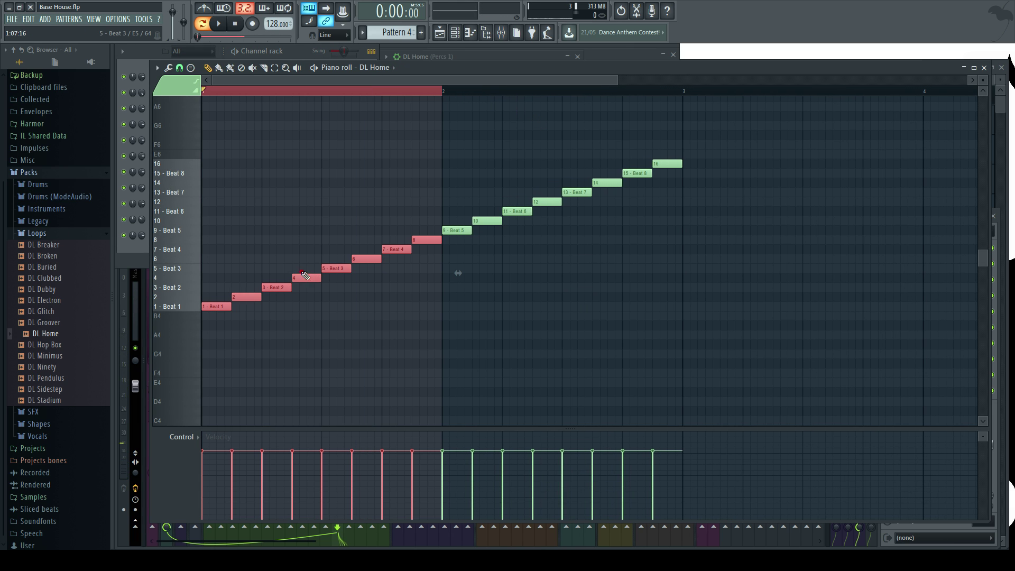
{"action": "key", "text": "space"}
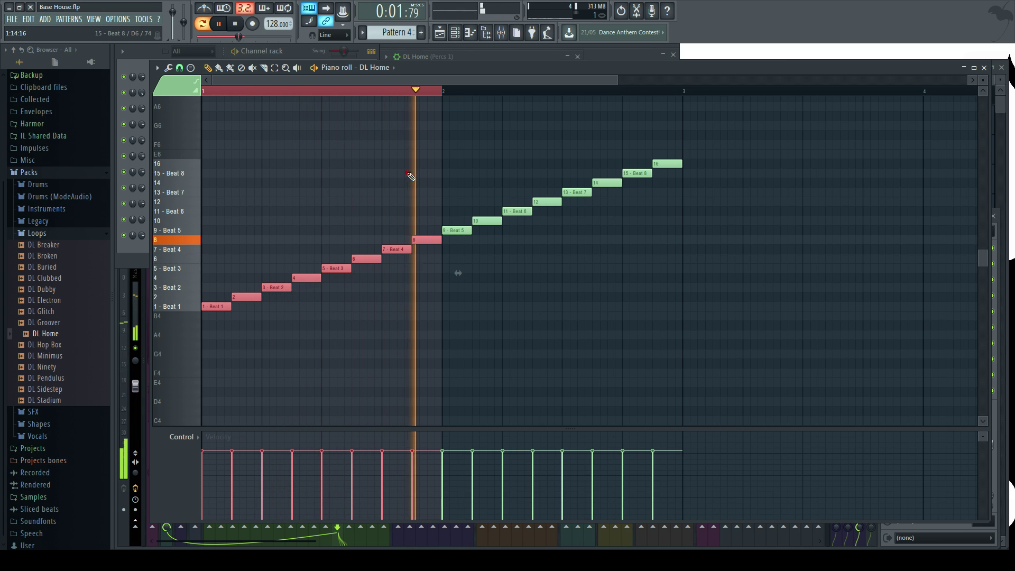
{"action": "key", "text": "space"}
{"action": "left_click", "coordinate": [427, 93]}
{"action": "left_click_drag", "start_coordinate": [443, 93], "coordinate": [682, 110]}
{"action": "key", "text": "space"}
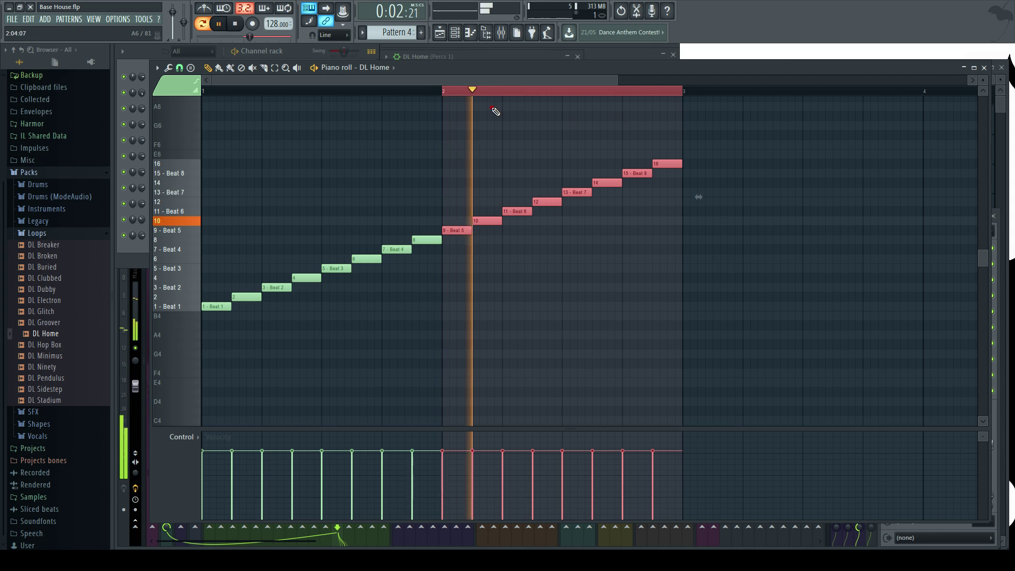
{"action": "key", "text": "space"}
Delete the DL Home slice notes in bar 2, clear the time selection, play the pattern and close the piano roll
{"action": "right_click", "coordinate": [459, 240]}
{"action": "right_click", "coordinate": [591, 188]}
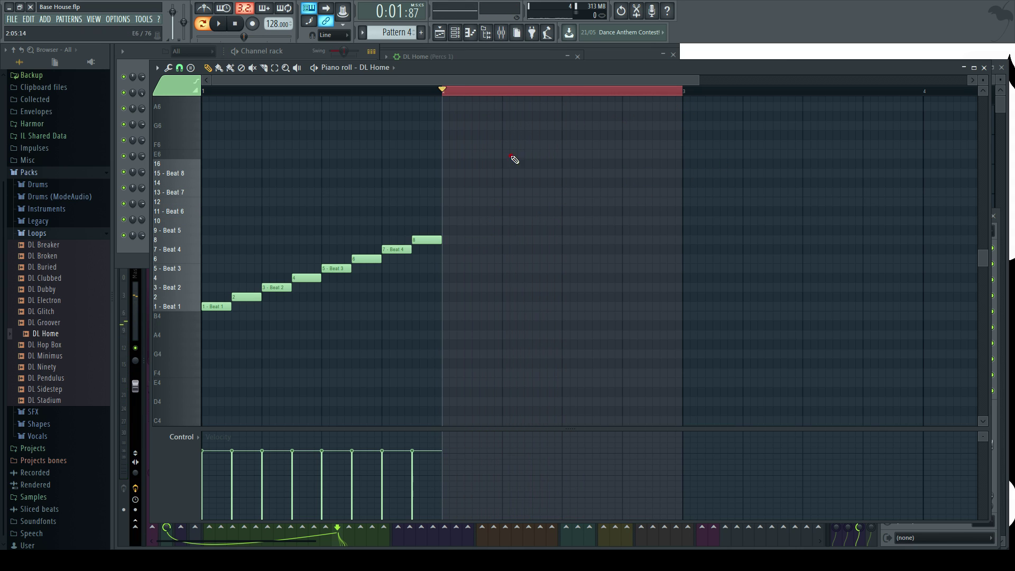
{"action": "left_click", "coordinate": [481, 94]}
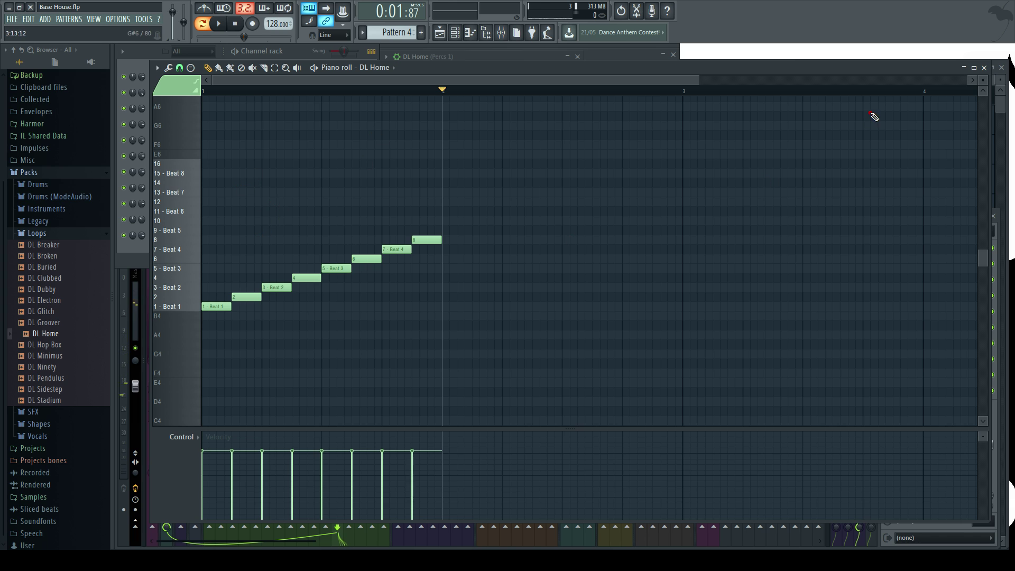
{"action": "key", "text": "space"}
{"action": "left_click", "coordinate": [984, 68]}
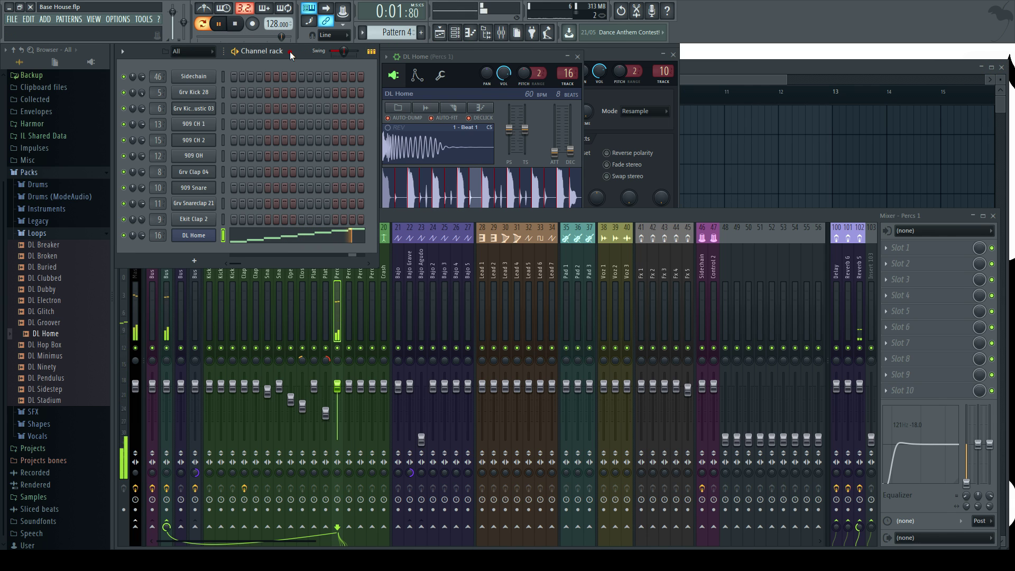
Place Pattern 4 four times on the Percs 2 playlist track across bars 1 to 4 and play the song
{"action": "key", "text": "F5"}
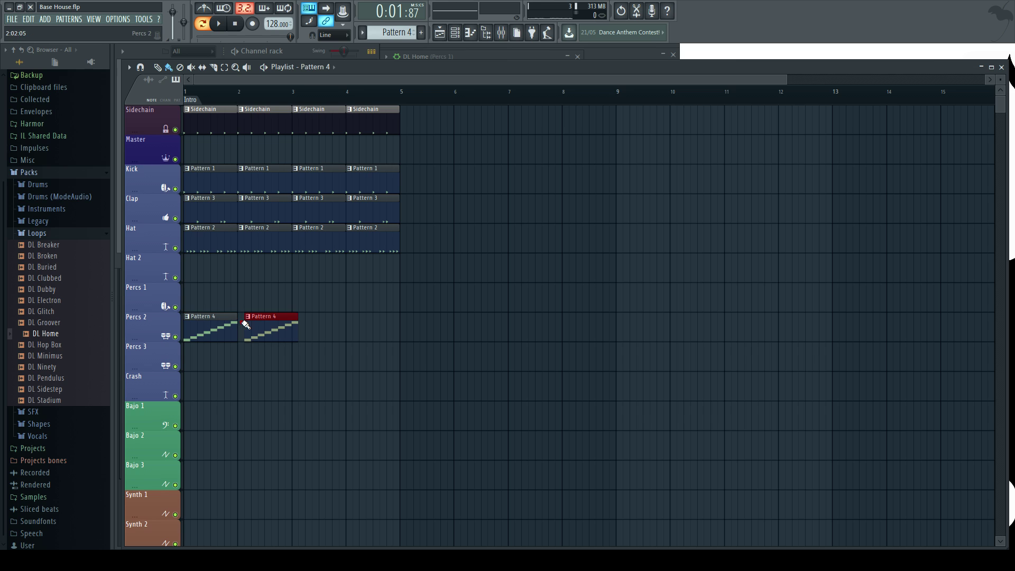
{"action": "left_click_drag", "start_coordinate": [378, 324], "coordinate": [369, 327]}
{"action": "scroll", "coordinate": [254, 312], "scroll_direction": "up", "scroll_amount": 2}
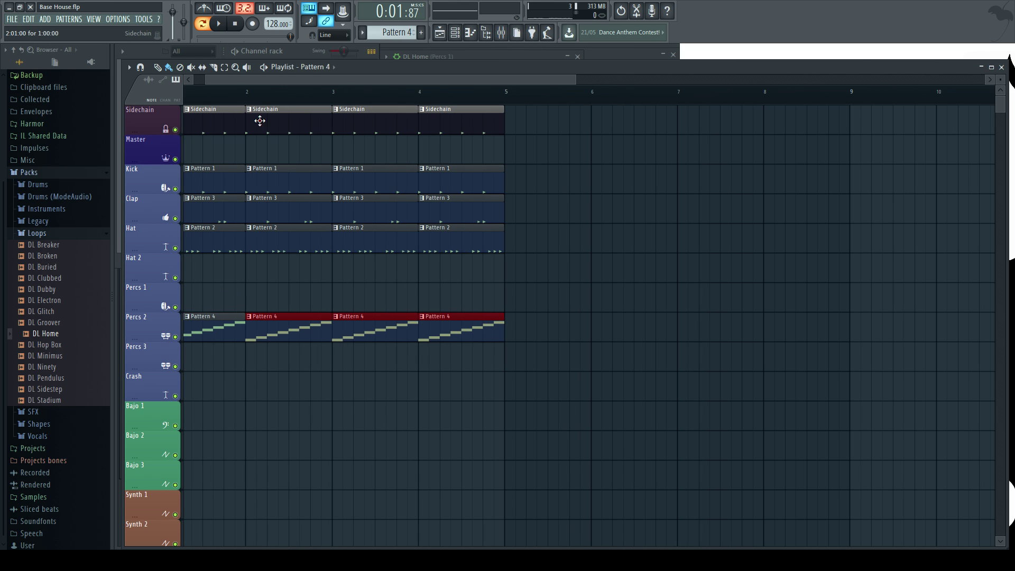
{"action": "left_click_drag", "start_coordinate": [228, 80], "coordinate": [170, 80]}
{"action": "left_click", "coordinate": [581, 349], "text": "ctrl"}
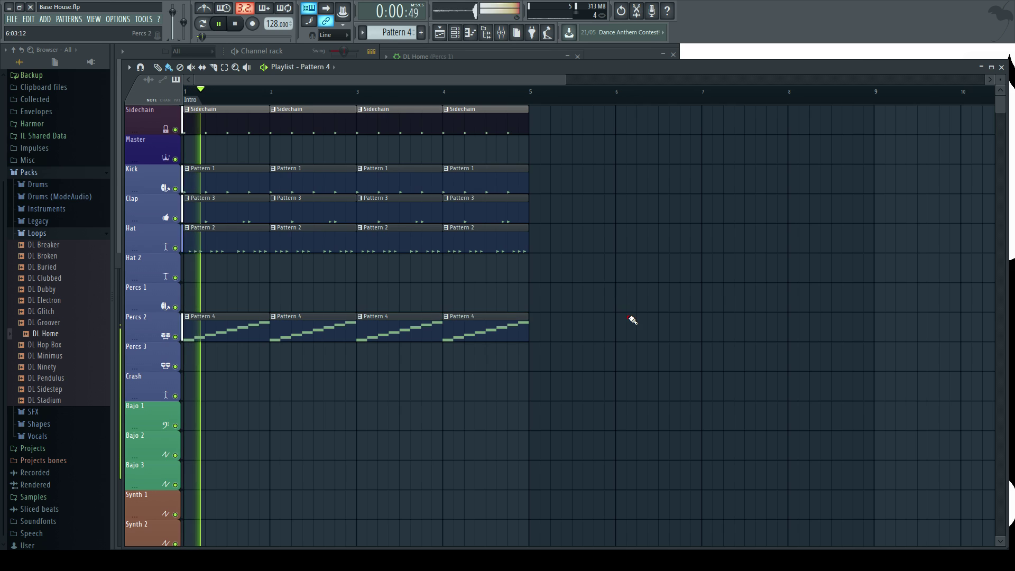
Listen to the arrangement with the Hat and Clap tracks muted in turn, and unmute both
{"action": "scroll", "coordinate": [310, 79], "scroll_direction": "down", "scroll_amount": 2}
{"action": "left_click", "coordinate": [175, 249]}
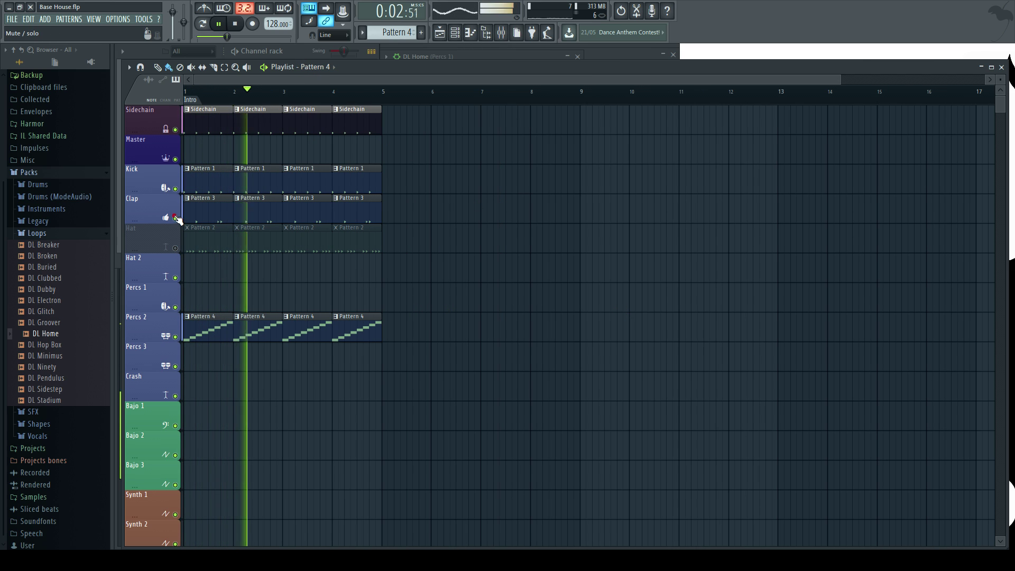
{"action": "left_click", "coordinate": [175, 218]}
{"action": "left_click", "coordinate": [176, 219]}
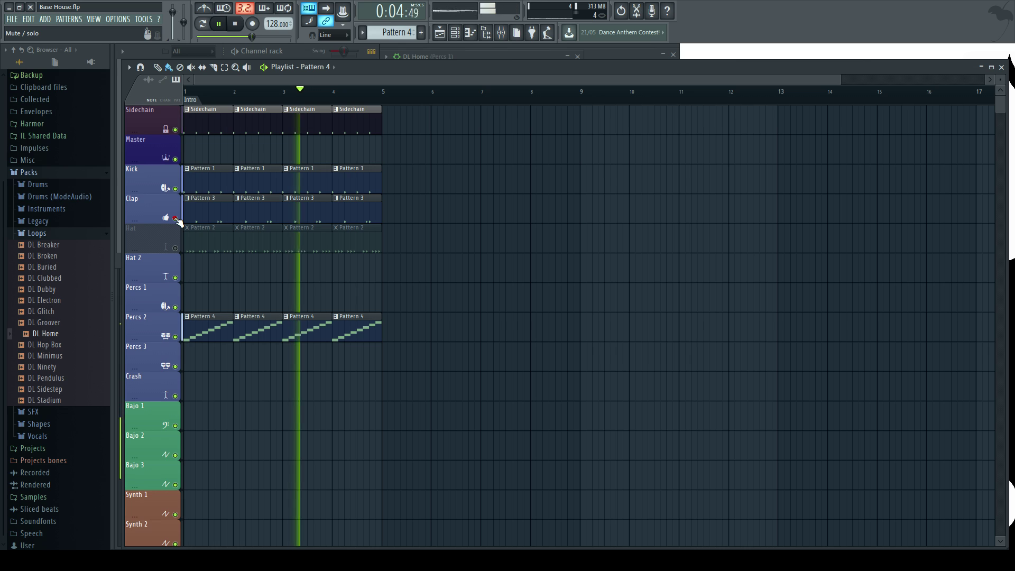
{"action": "left_click", "coordinate": [176, 248]}
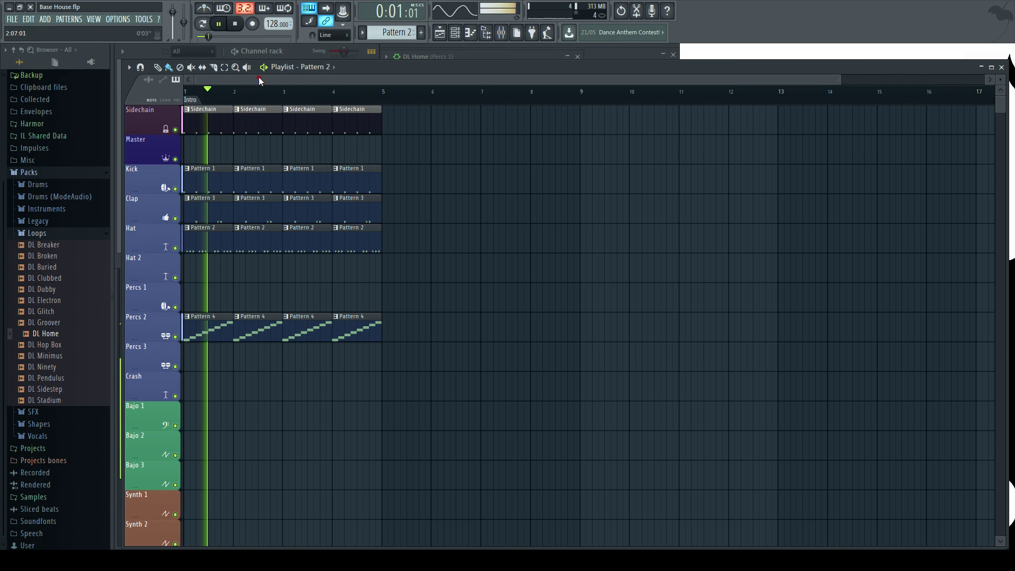
In Pattern 2, refill 909 CH 1 every 2 steps, check it against 909 CH 2, re-enable all channels and return to the playlist
{"action": "double_click", "coordinate": [209, 241]}
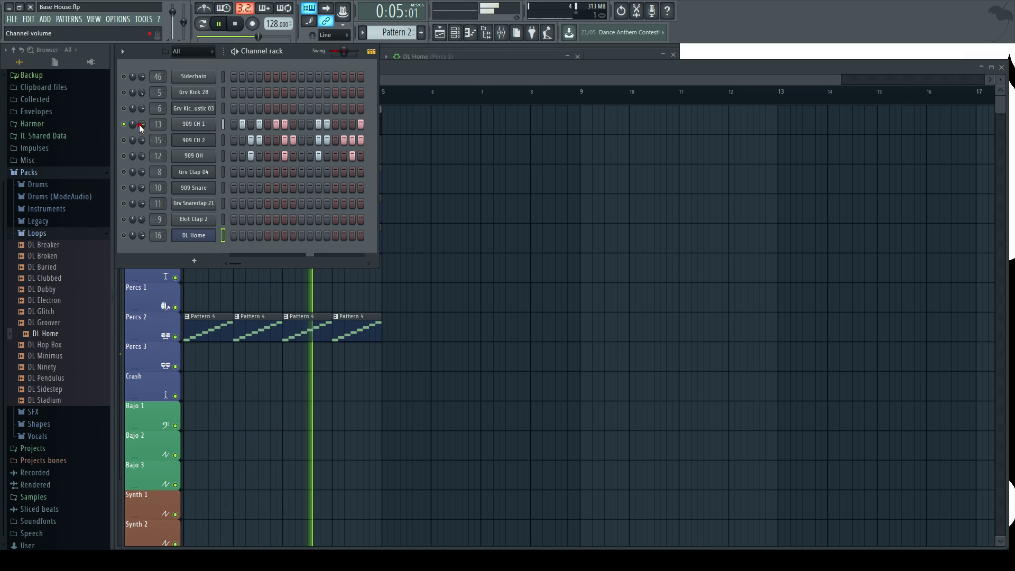
{"action": "right_click", "coordinate": [201, 123]}
{"action": "left_click", "coordinate": [348, 166]}
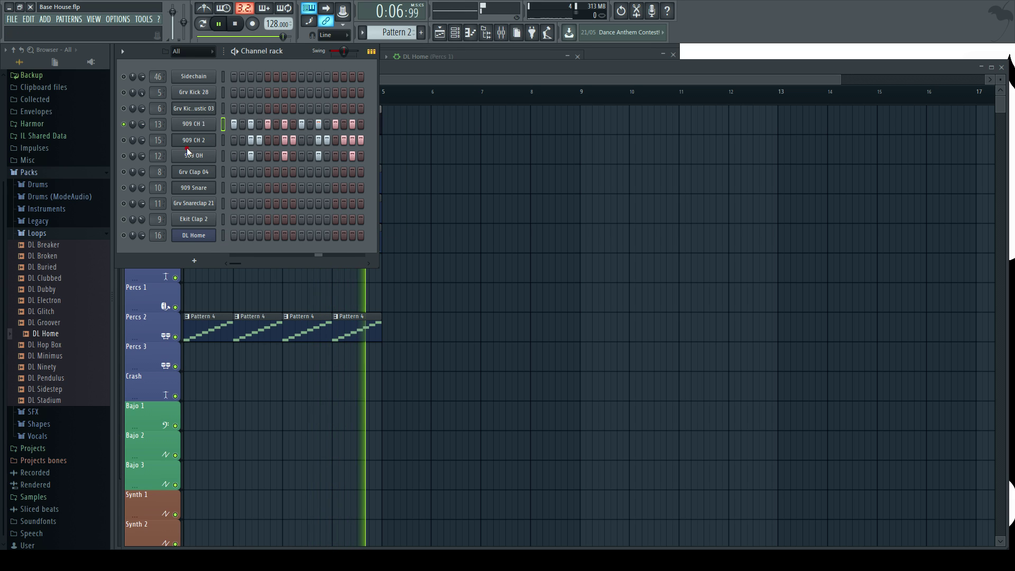
{"action": "left_click", "coordinate": [124, 140]}
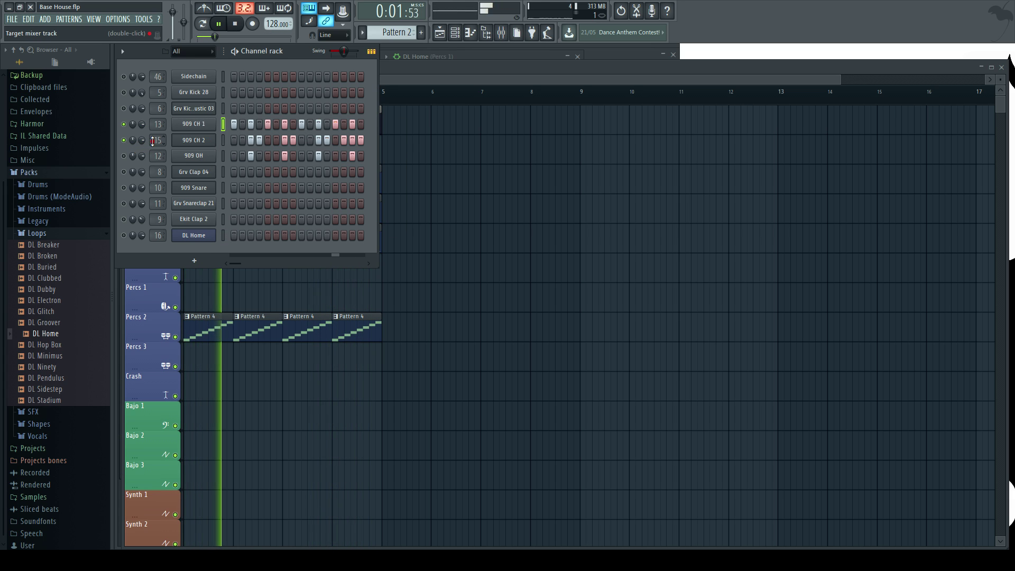
{"action": "right_click", "coordinate": [125, 157]}
{"action": "right_click", "coordinate": [125, 157]}
{"action": "right_click", "coordinate": [473, 269]}
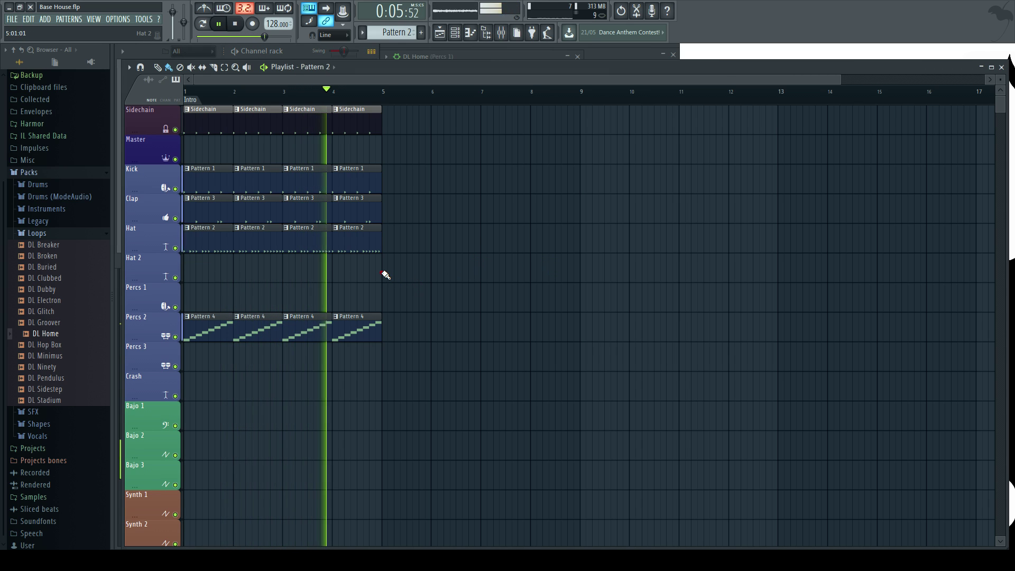
Listen to the Percs 1 mixer track in solo, restore all tracks and return to the playlist
{"action": "key", "text": "F9"}
{"action": "right_click", "coordinate": [338, 347]}
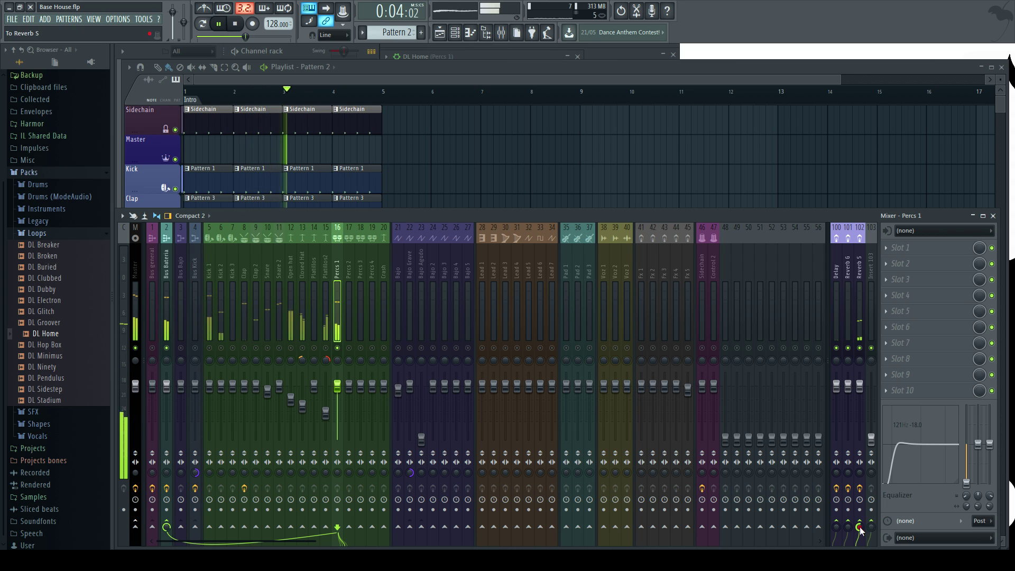
{"action": "right_click", "coordinate": [338, 347]}
{"action": "key", "text": "F9"}
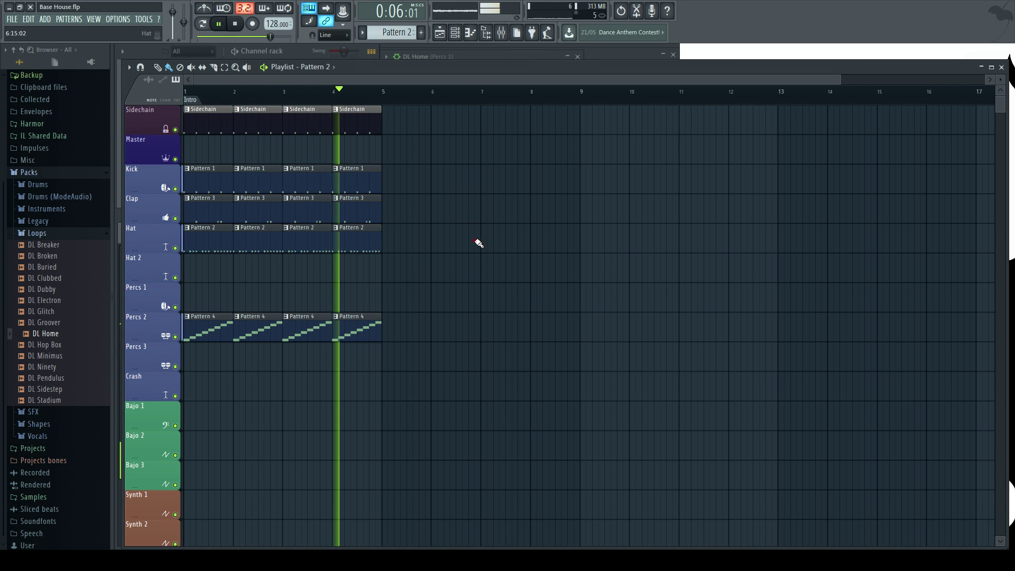
Collapse the browser's Packs folder, stop playback, save the project and start a new empty Pattern 5
{"action": "left_click", "coordinate": [38, 175]}
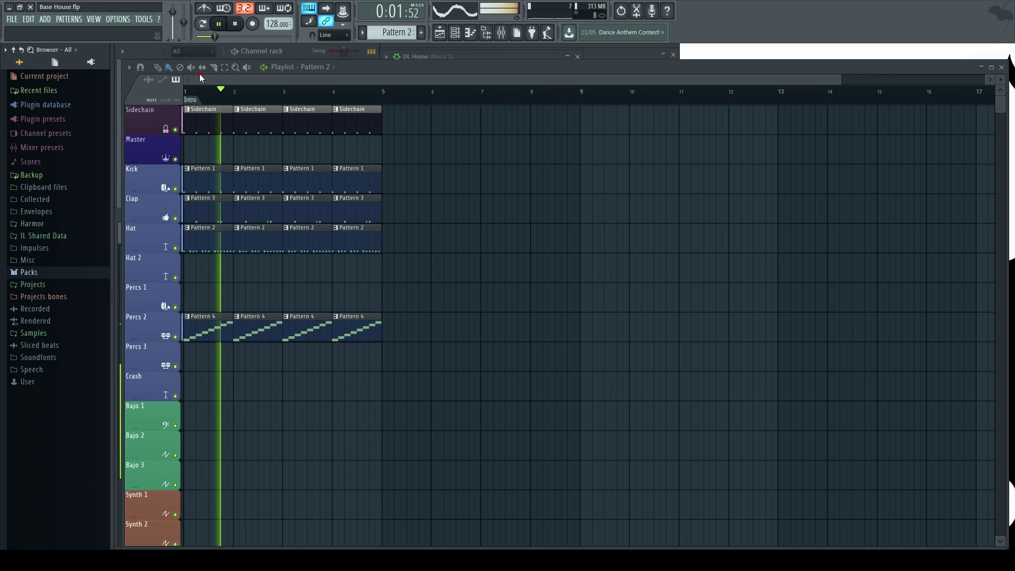
{"action": "left_click", "coordinate": [293, 51]}
{"action": "key", "text": "space"}
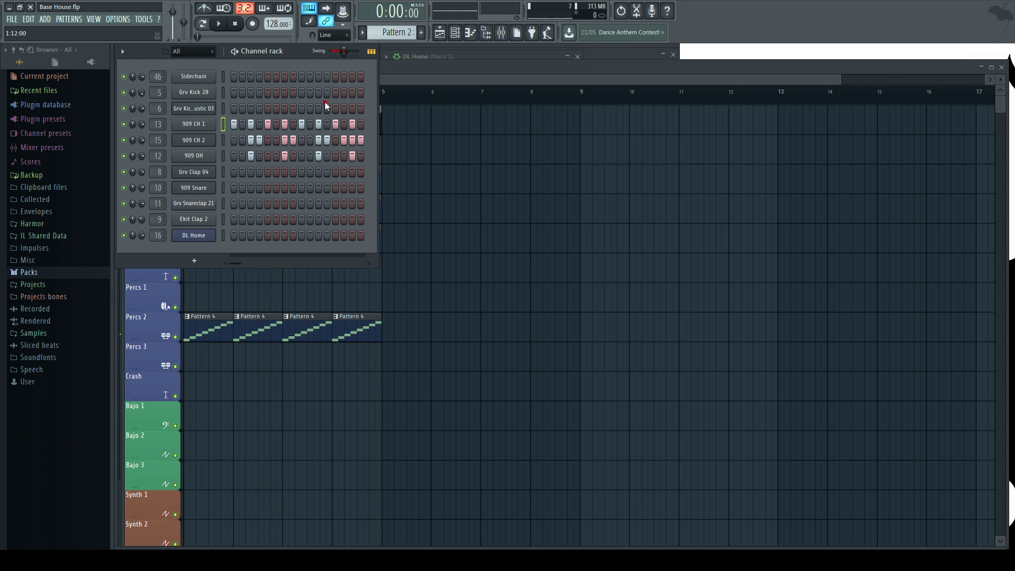
{"action": "key", "text": "ctrl+s"}
{"action": "key", "text": "F4"}
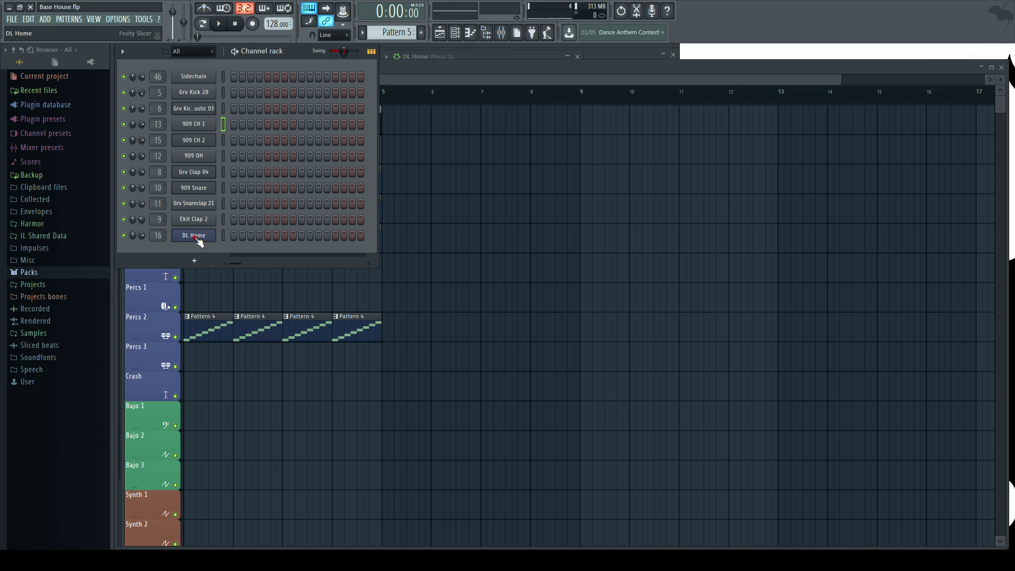
Insert a Sytrus channel and move it below DL Home in the channel rack
{"action": "right_click", "coordinate": [197, 238]}
{"action": "mouse_move", "coordinate": [291, 297]}
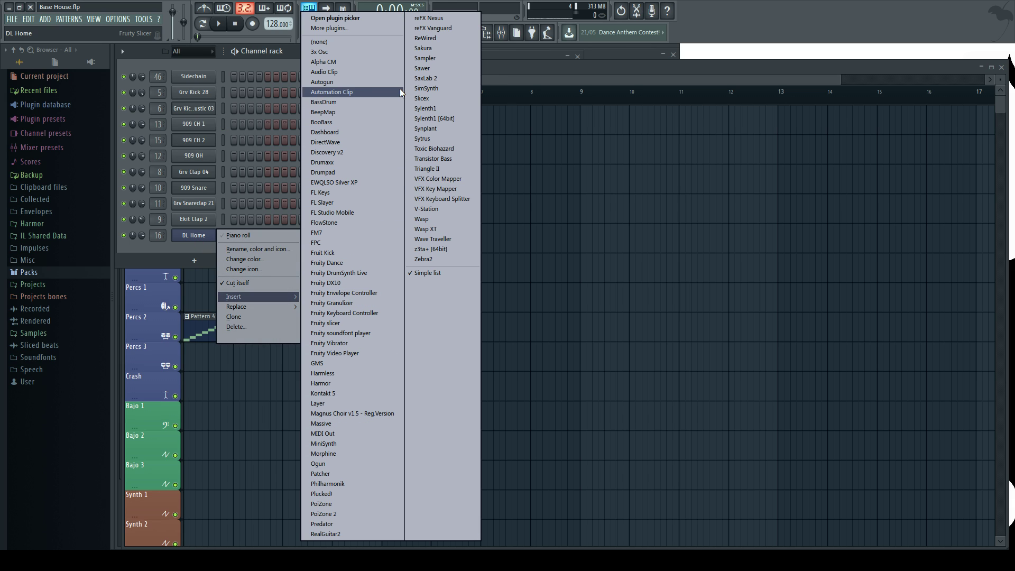
{"action": "left_click", "coordinate": [423, 138]}
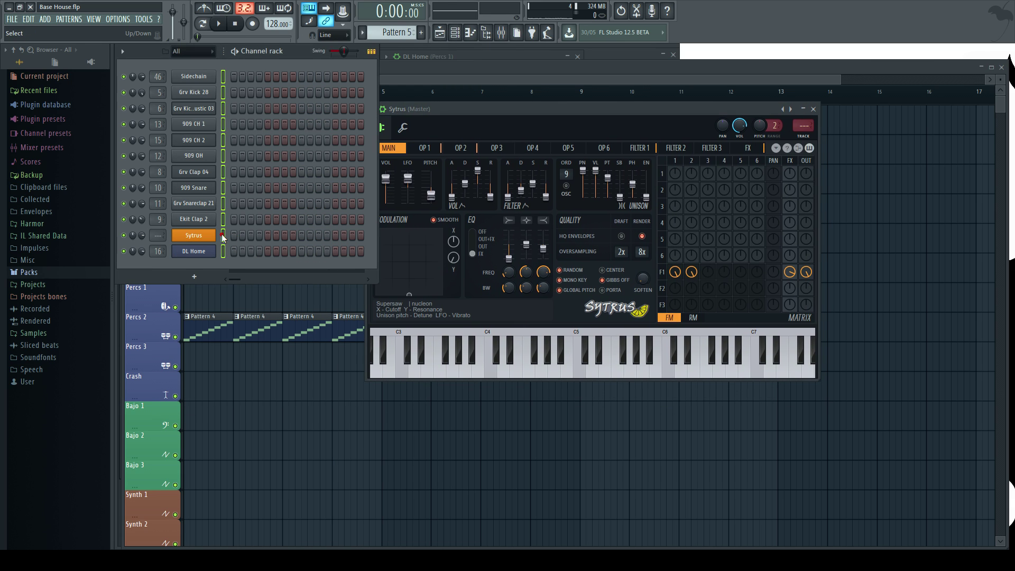
{"action": "key", "text": "alt+Down"}
{"action": "left_click_drag", "start_coordinate": [505, 117], "coordinate": [511, 119]}
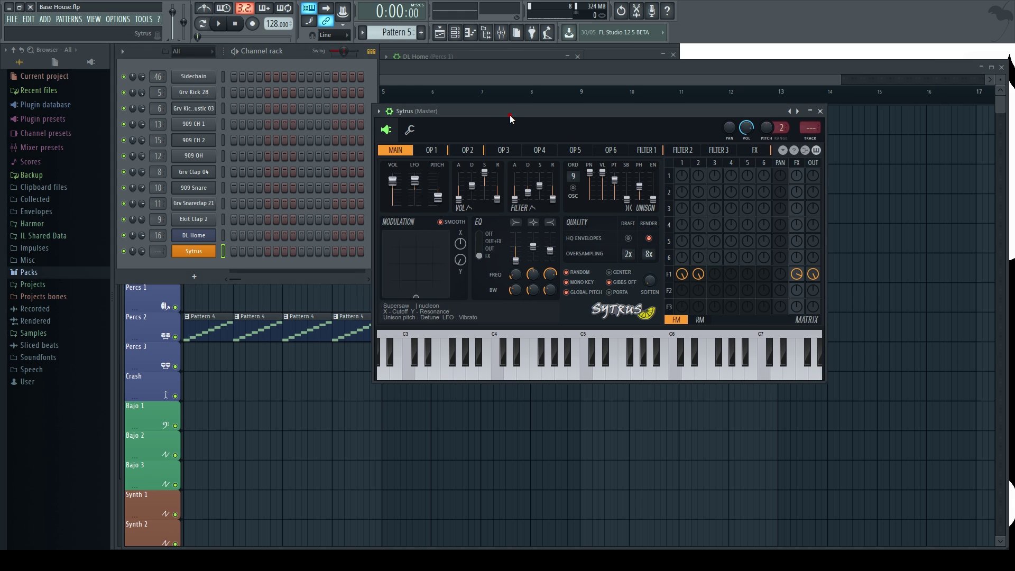
Load the Slap bass preset in Sytrus and audition it with a few notes
{"action": "left_click", "coordinate": [792, 111]}
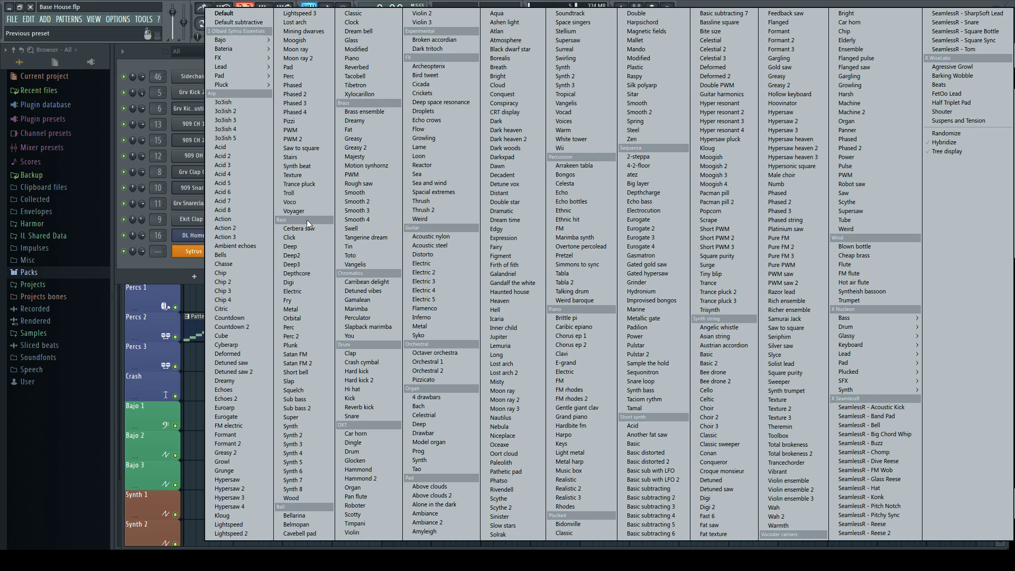
{"action": "left_click", "coordinate": [304, 381]}
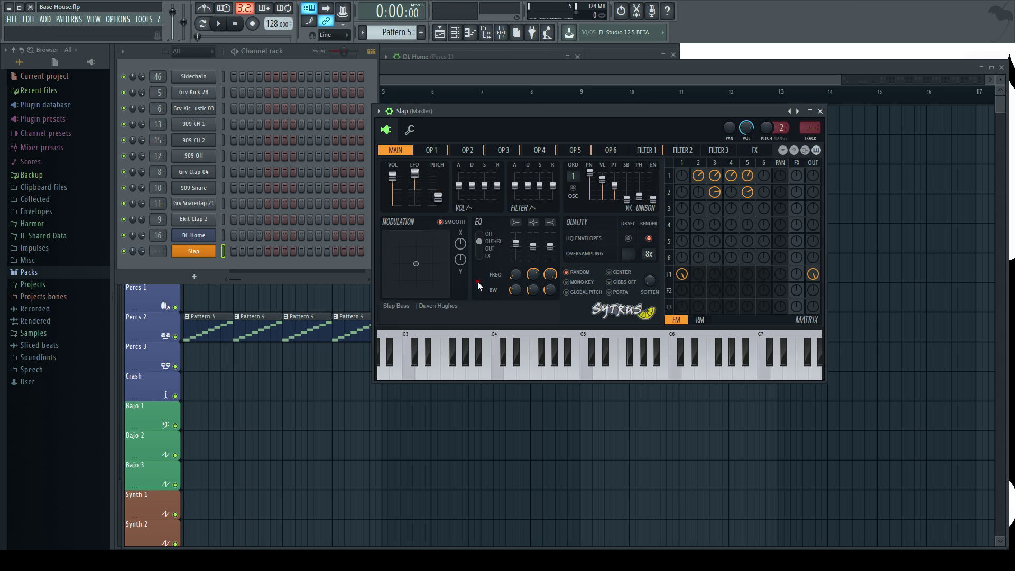
{"action": "key", "text": "x"}
{"action": "key", "text": "r"}
{"action": "key", "text": "q"}
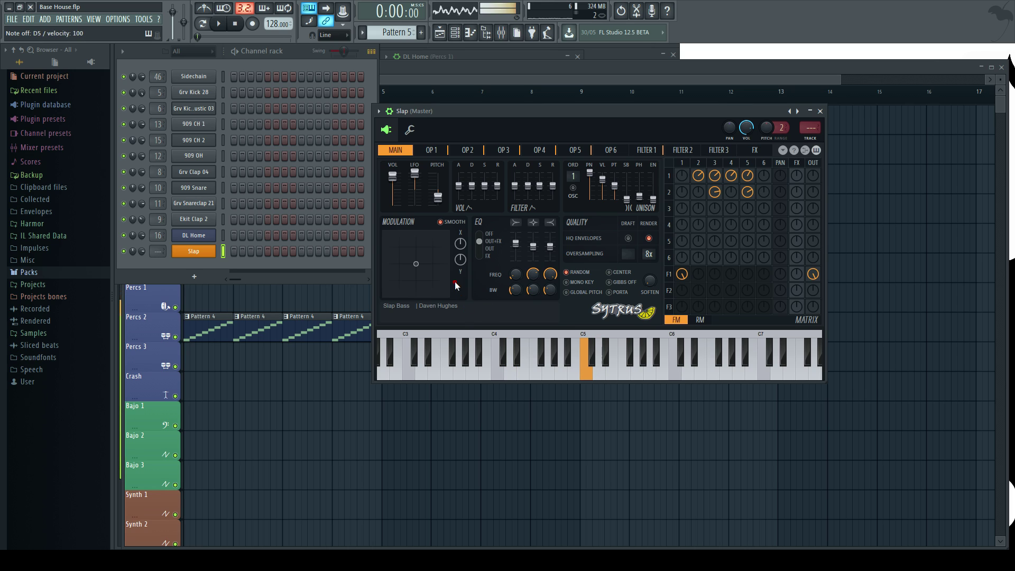
{"action": "key", "text": "x"}
Turn the Slap synth's X modulation down and audition it on D4
{"action": "left_click_drag", "start_coordinate": [462, 246], "coordinate": [462, 312]}
{"action": "left_click_drag", "start_coordinate": [461, 268], "coordinate": [459, 302]}
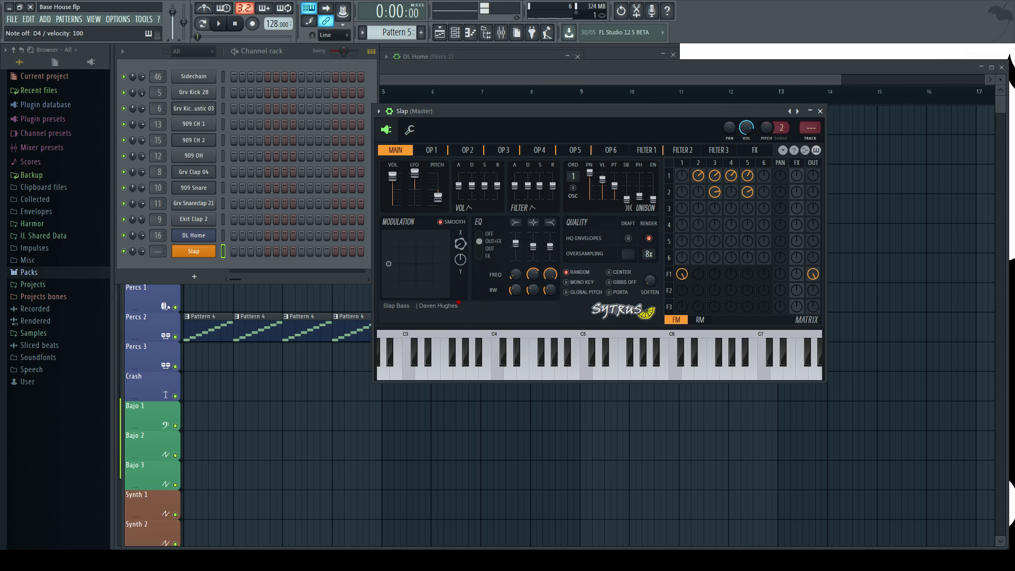
{"action": "key", "text": "x"}
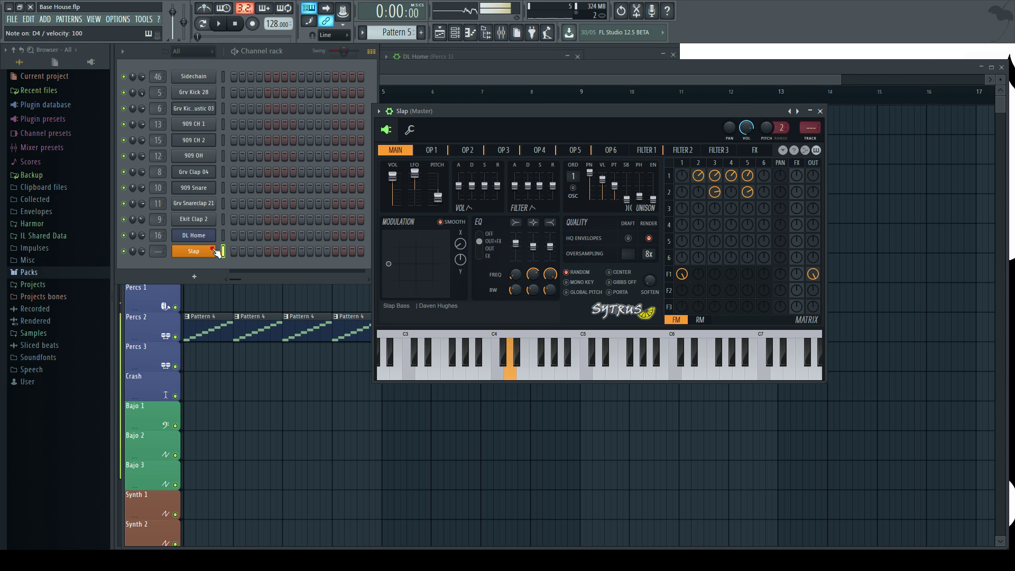
{"action": "key", "text": "x"}
{"action": "key", "text": "x"}
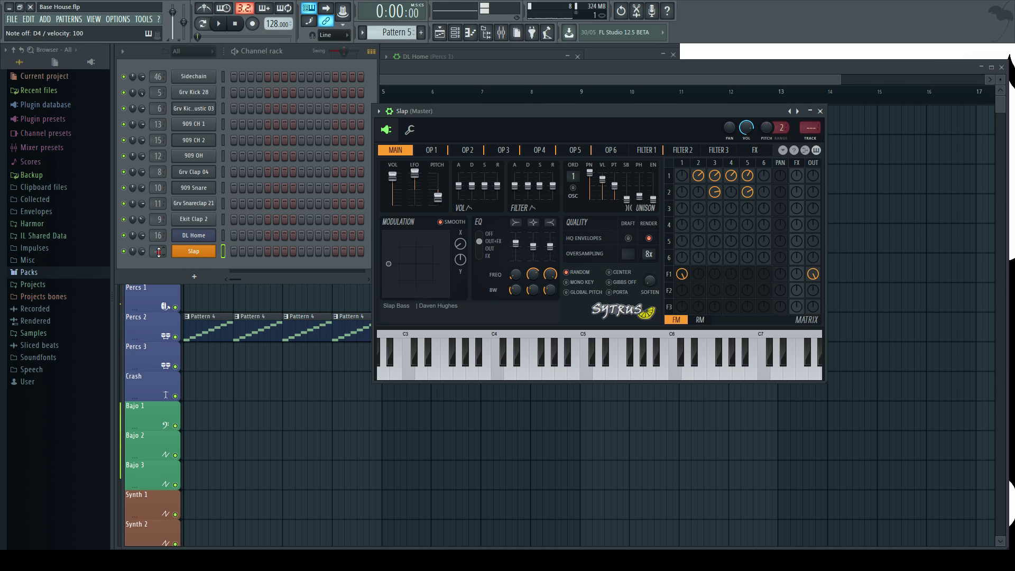
Route the Slap channel to mixer track 24 (Bajo 2) and audition it
{"action": "left_click_drag", "start_coordinate": [160, 251], "coordinate": [176, 149]}
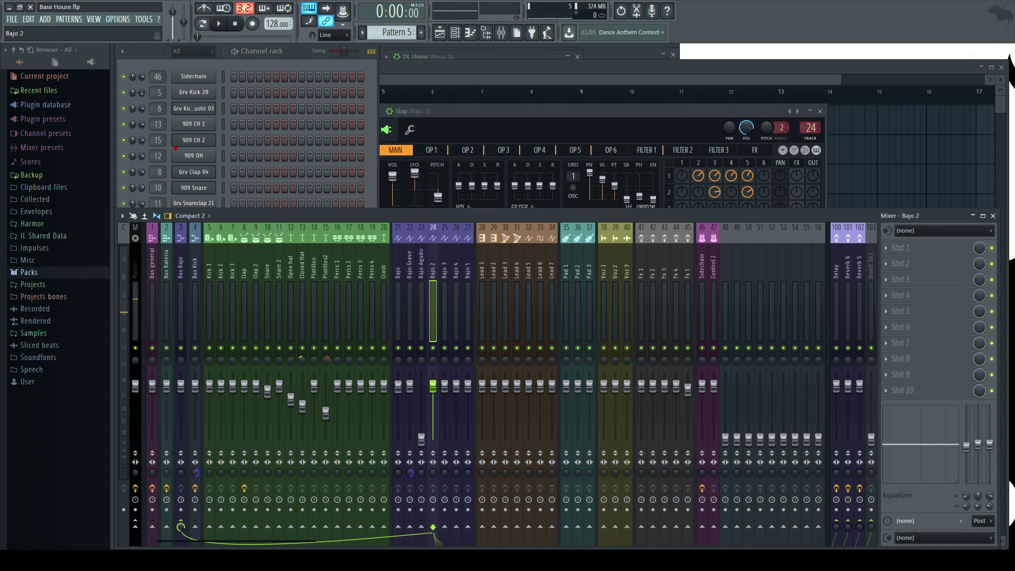
{"action": "left_click", "coordinate": [293, 61]}
{"action": "key", "text": "x"}
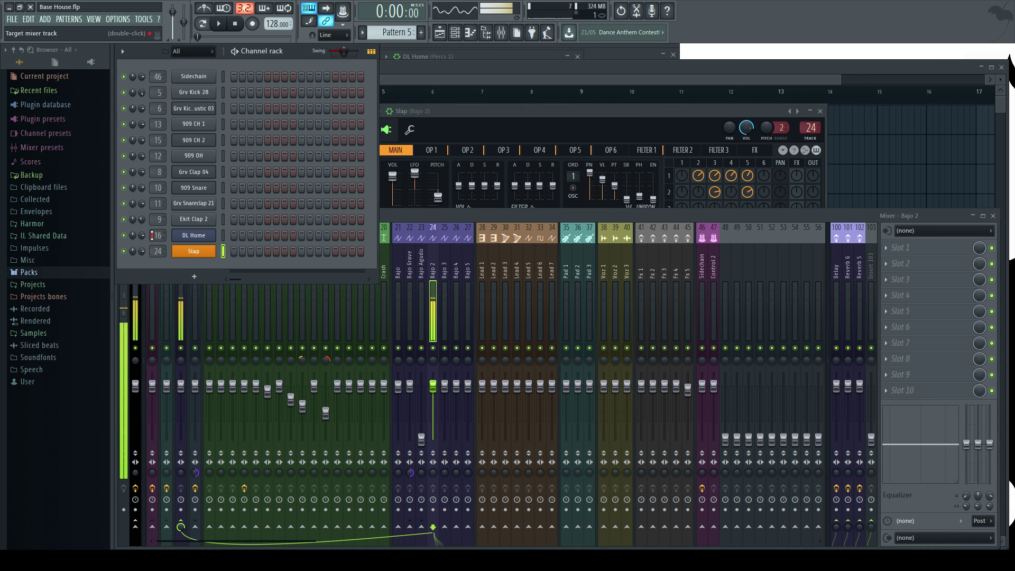
Link the Slap channel's volume to Peak ctrl - Peak with the Inverted mapping formula
{"action": "right_click", "coordinate": [143, 251]}
{"action": "left_click", "coordinate": [194, 338]}
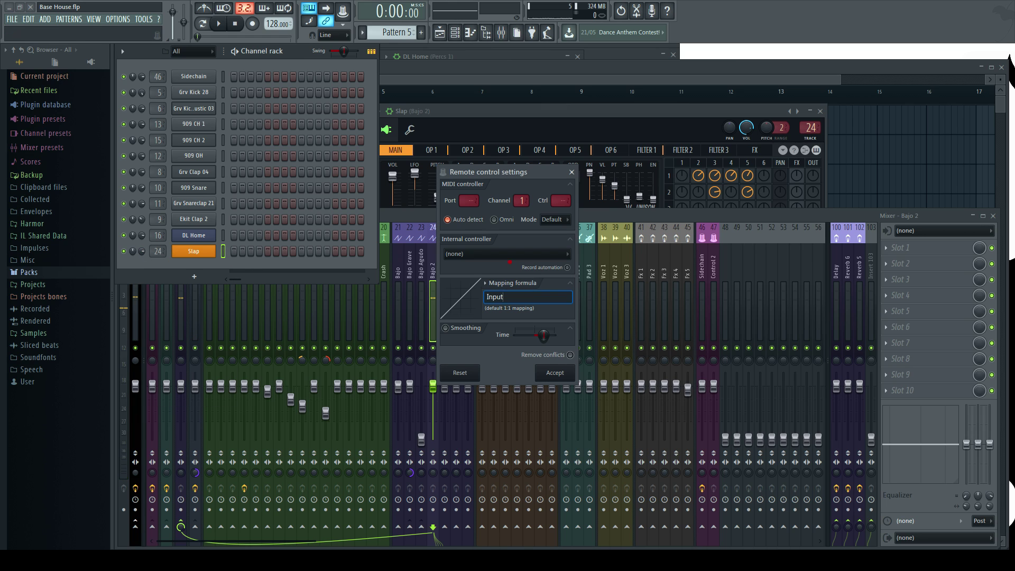
{"action": "left_click", "coordinate": [487, 284]}
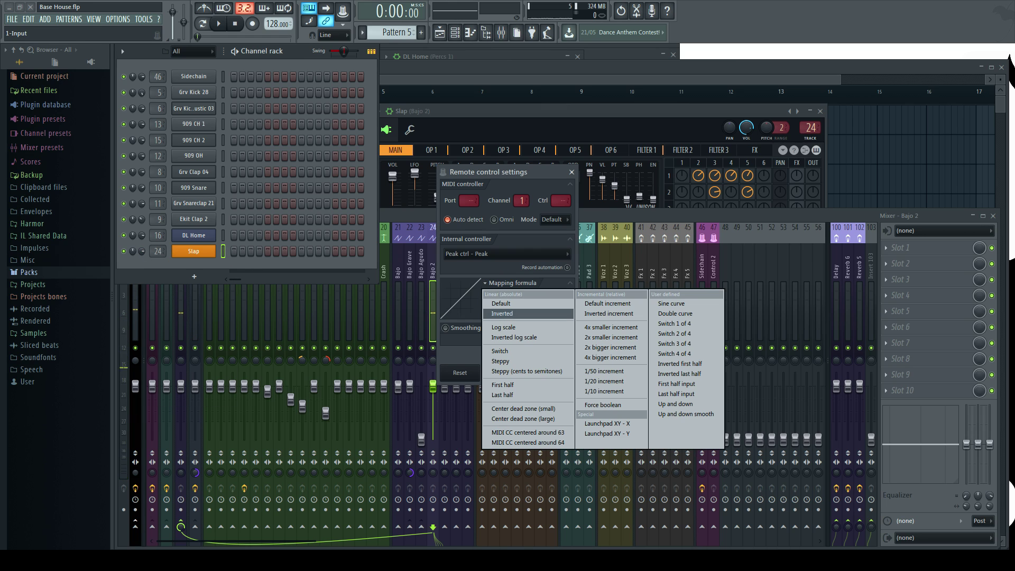
{"action": "left_click", "coordinate": [504, 313]}
{"action": "left_click", "coordinate": [554, 373]}
Play the song while auditioning the Slap bass on D4, and stop playback
{"action": "key", "text": "space"}
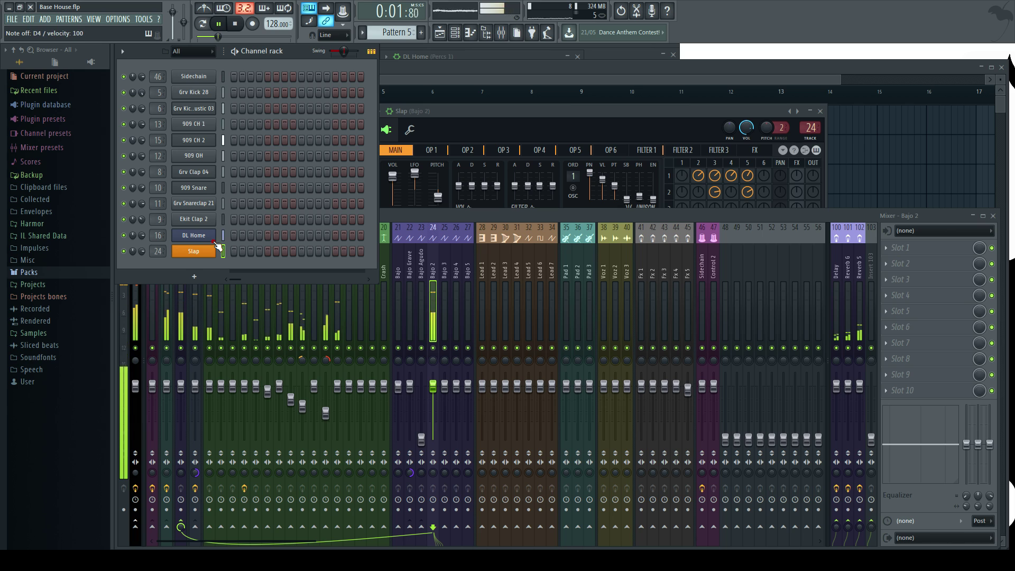
{"action": "left_click", "coordinate": [204, 251]}
{"action": "left_click", "coordinate": [204, 250]}
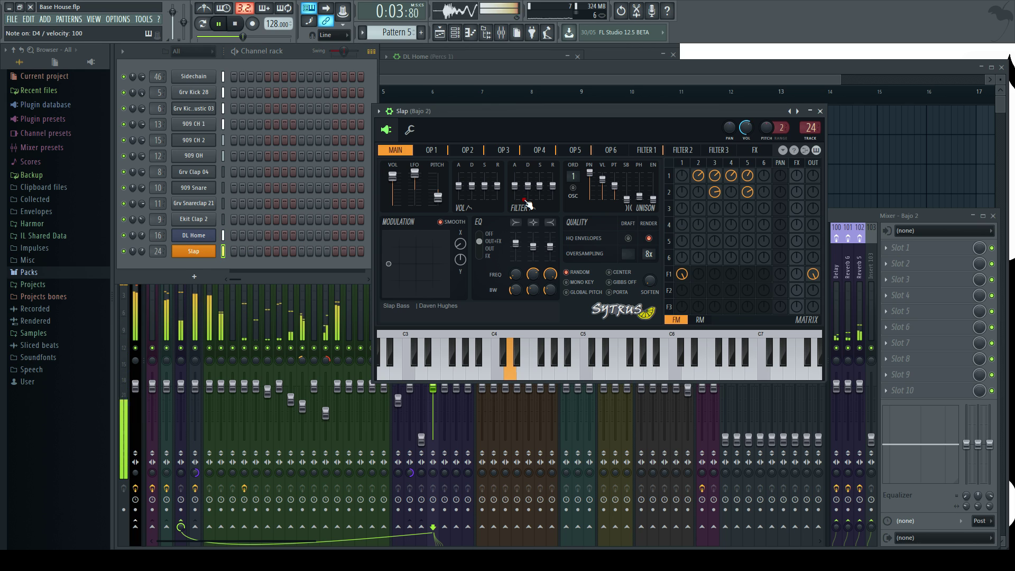
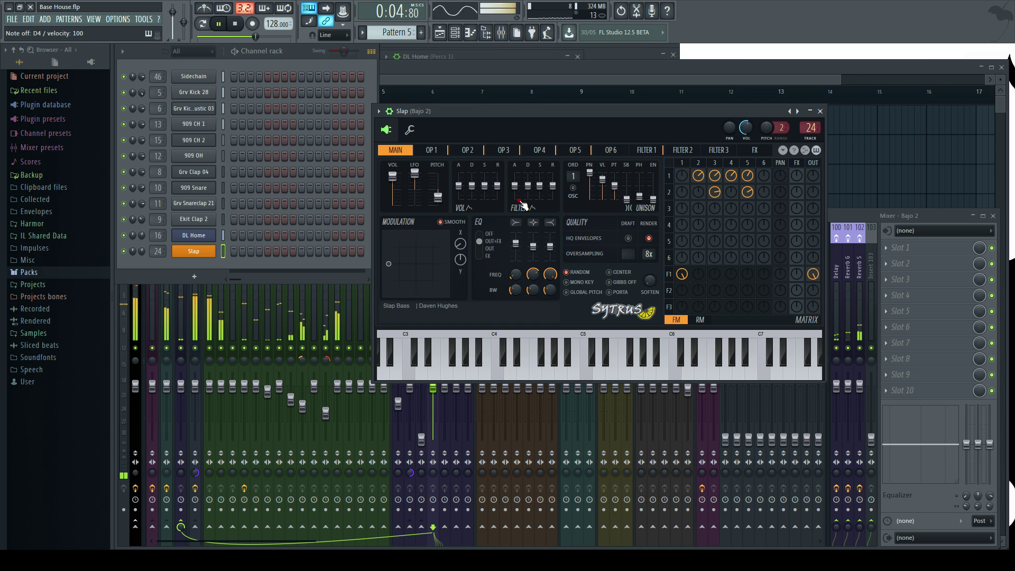
{"action": "key", "text": "space"}
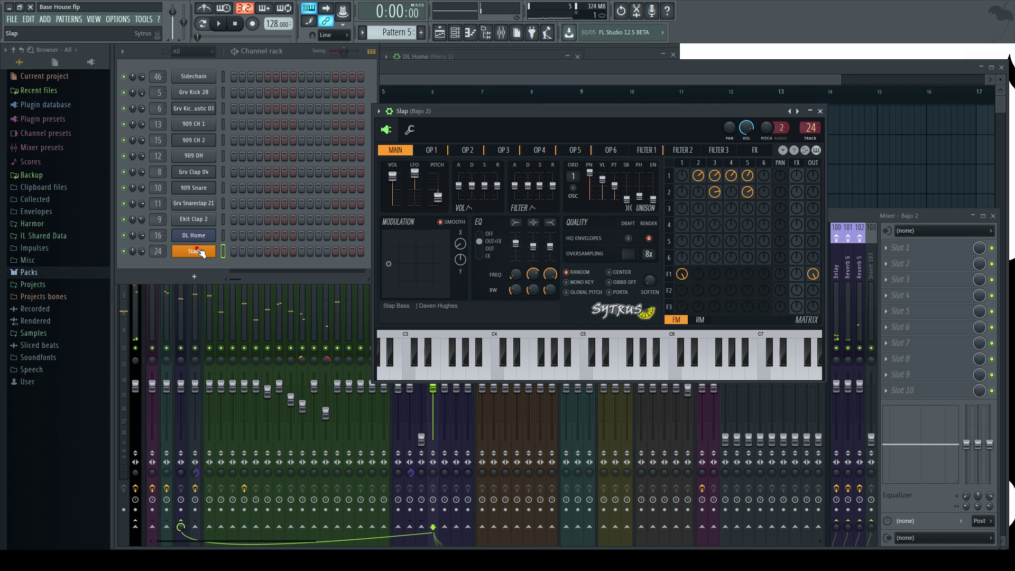
{"action": "right_click", "coordinate": [198, 251]}
{"action": "left_click", "coordinate": [235, 251]}
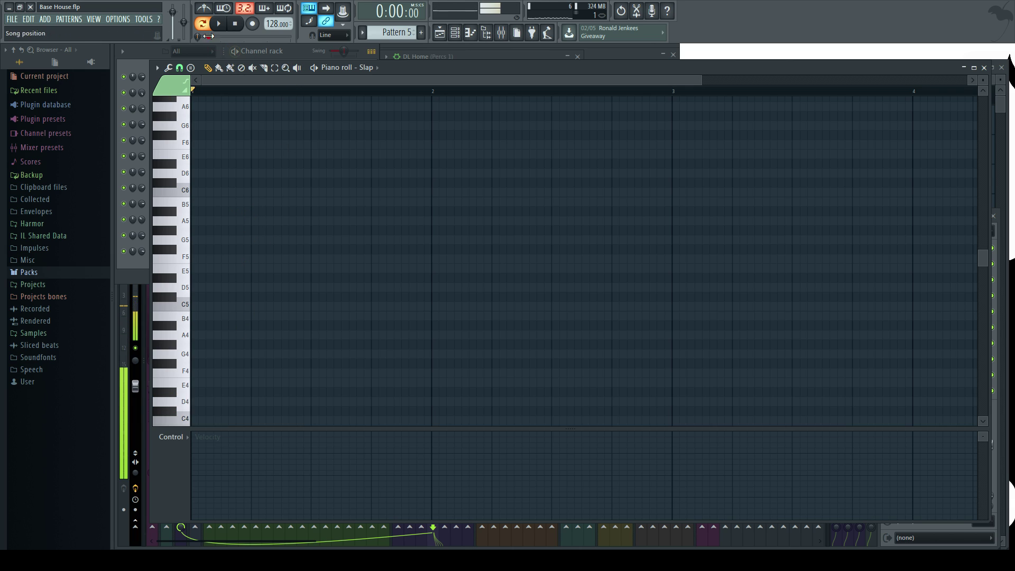
{"action": "left_click", "coordinate": [302, 52]}
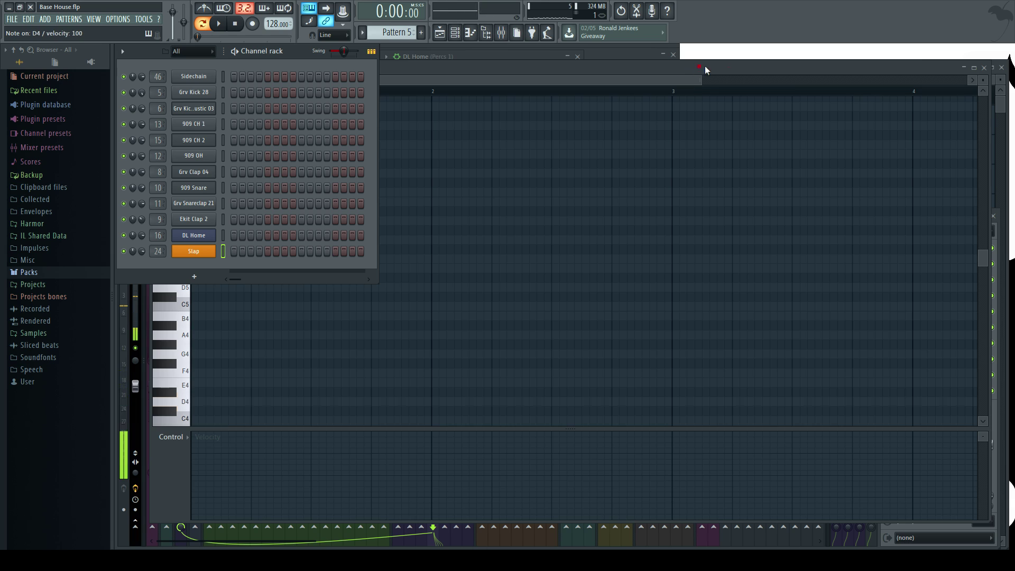
{"action": "key", "text": "l"}
{"action": "key", "text": "space"}
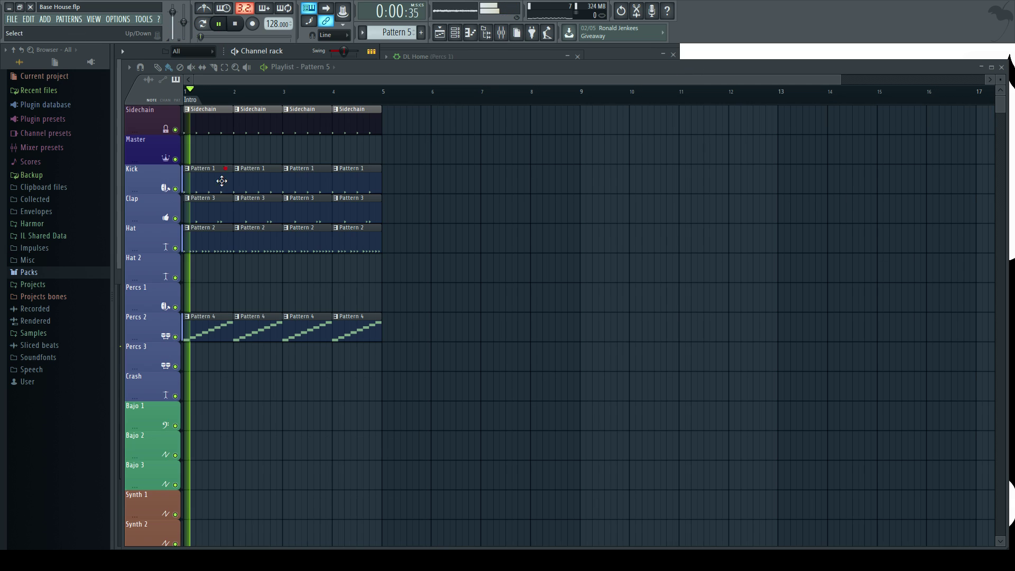
Stop playback and place Pattern 5 four times on the Bajo 1 playlist track across bars 1 to 4
{"action": "key", "text": "F5"}
{"action": "key", "text": "space"}
{"action": "mouse_move", "coordinate": [186, 407]}
{"action": "left_mouse_down"}
{"action": "mouse_move", "coordinate": [271, 412]}
{"action": "mouse_move", "coordinate": [344, 355]}
{"action": "left_mouse_up"}
{"action": "scroll", "coordinate": [484, 247], "scroll_direction": "down", "scroll_amount": 2}
{"action": "scroll", "coordinate": [484, 246], "scroll_direction": "up", "scroll_amount": 2}
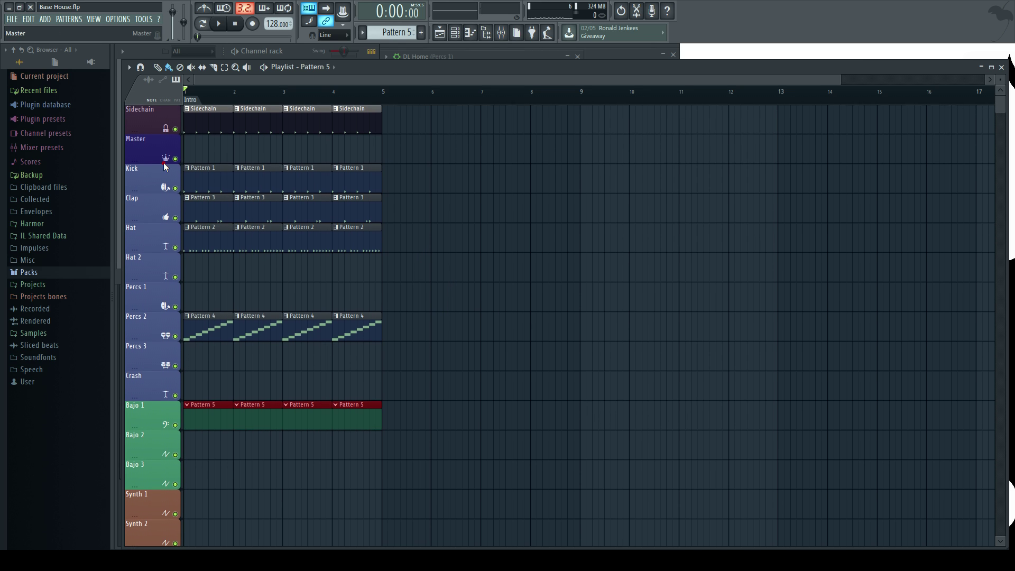
Leave only the Sidechain, Kick and Bajo 1 playlist tracks unmuted and play the song
{"action": "right_click", "coordinate": [175, 130]}
{"action": "left_click", "coordinate": [175, 189]}
{"action": "left_click", "coordinate": [175, 426]}
{"action": "key", "text": "space"}
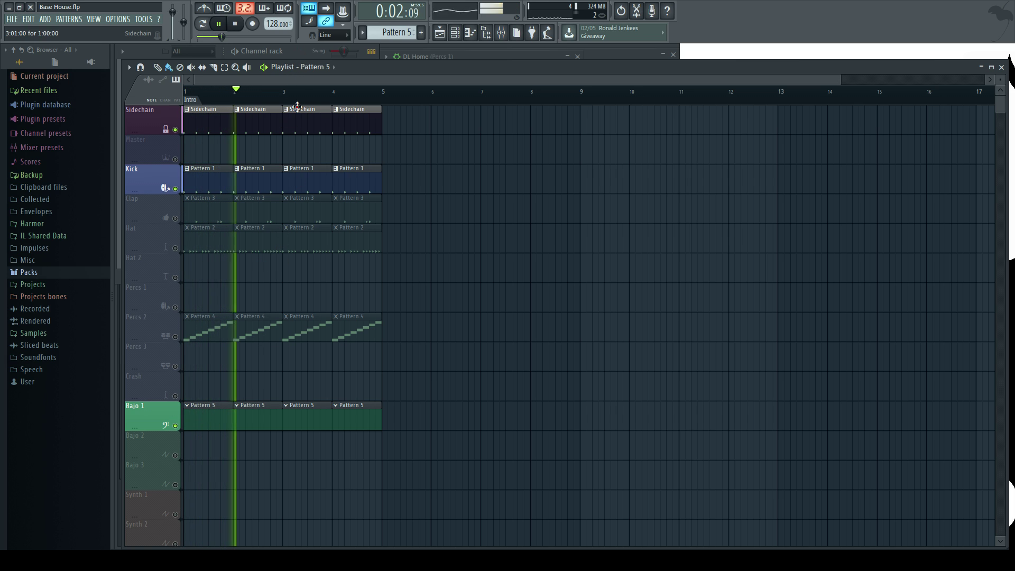
Open the Slap channel's piano roll and add a two-step D4 note at the start of bar 1
{"action": "left_click", "coordinate": [303, 55]}
{"action": "right_click", "coordinate": [198, 252]}
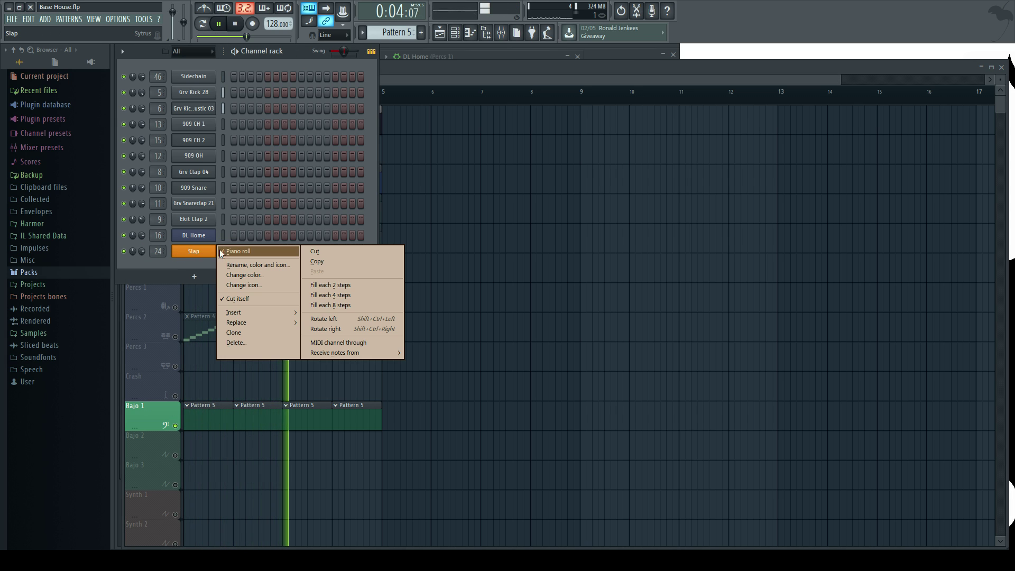
{"action": "left_click", "coordinate": [228, 255]}
{"action": "right_click", "coordinate": [198, 253]}
{"action": "left_click", "coordinate": [233, 253]}
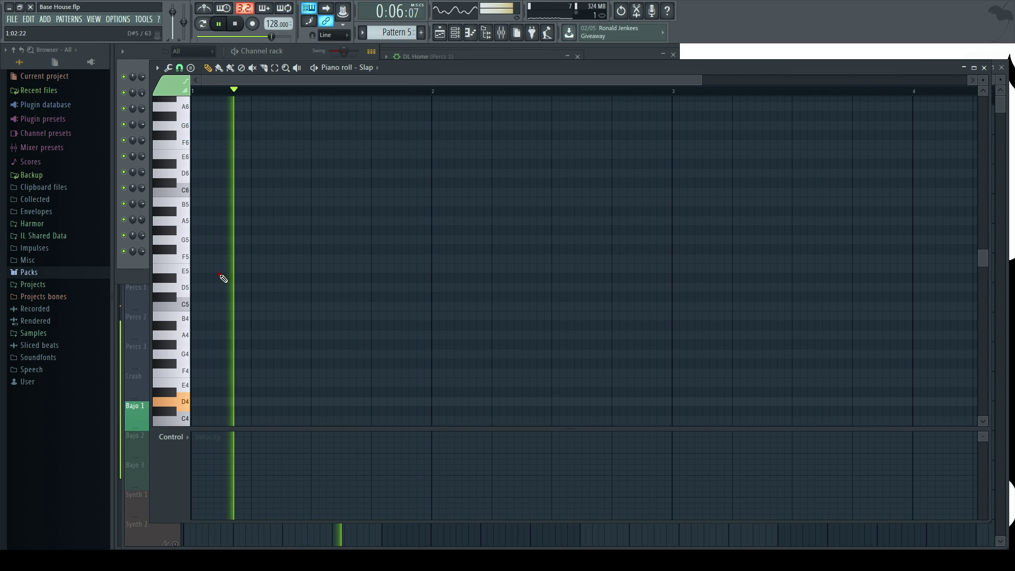
{"action": "scroll", "coordinate": [204, 346], "scroll_direction": "down", "scroll_amount": 2}
{"action": "left_click", "coordinate": [200, 344]}
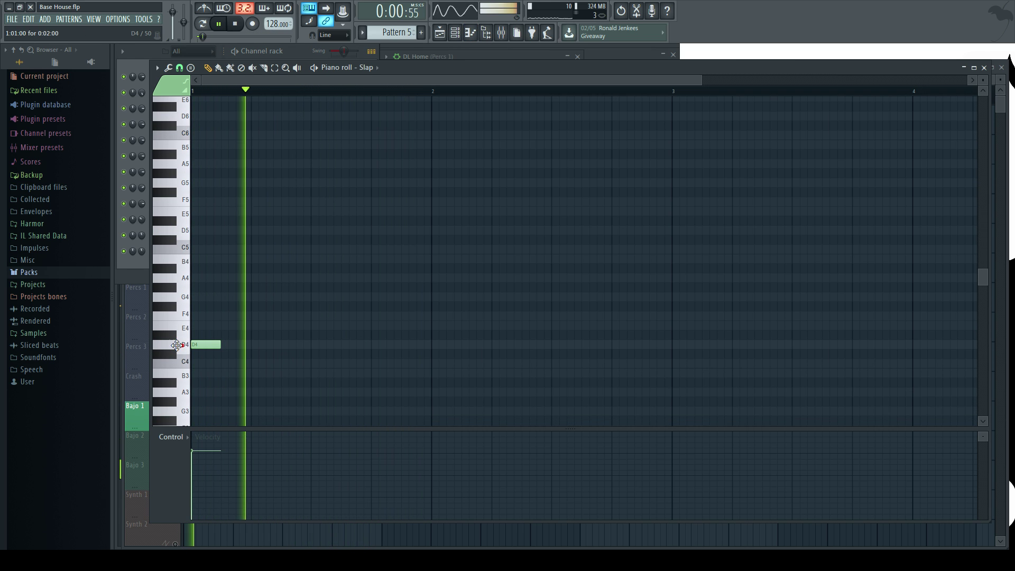
Add a one-step D4 note at step 4 and a two-step D4 note at step 9, checking them in playback
{"action": "scroll", "coordinate": [226, 94], "scroll_direction": "up", "scroll_amount": 2}
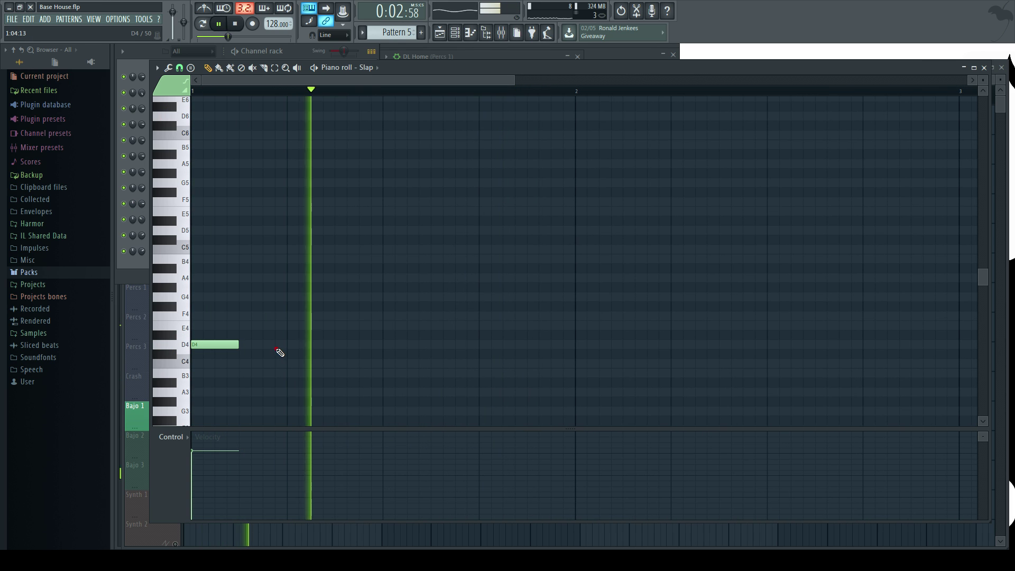
{"action": "key", "text": "space"}
{"action": "left_click", "coordinate": [265, 345]}
{"action": "key", "text": "space"}
{"action": "left_click_drag", "start_coordinate": [310, 344], "coordinate": [286, 347]}
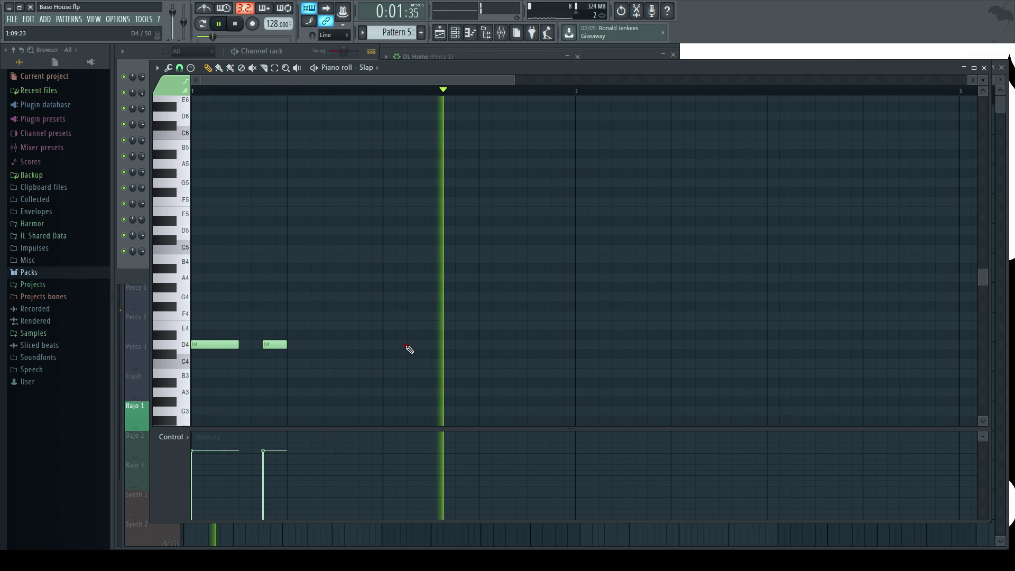
{"action": "left_click", "coordinate": [386, 345]}
{"action": "left_click_drag", "start_coordinate": [406, 344], "coordinate": [431, 344]}
{"action": "key", "text": "space"}
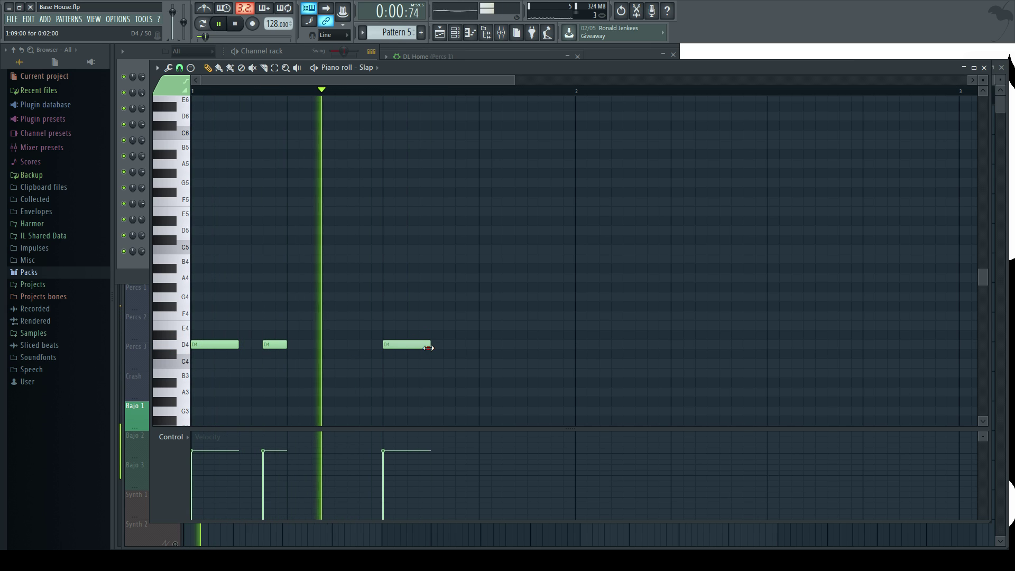
Add a one-step D4 note at step 12 and a one-step D5 note at step 7 of bar 1
{"action": "left_click", "coordinate": [457, 346]}
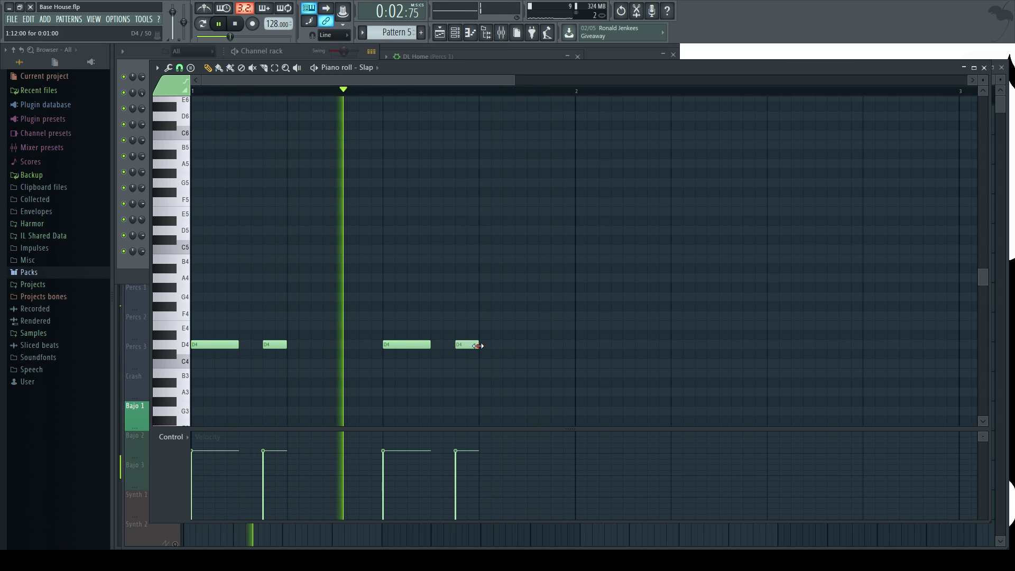
{"action": "key", "text": "space"}
{"action": "left_click", "coordinate": [335, 231]}
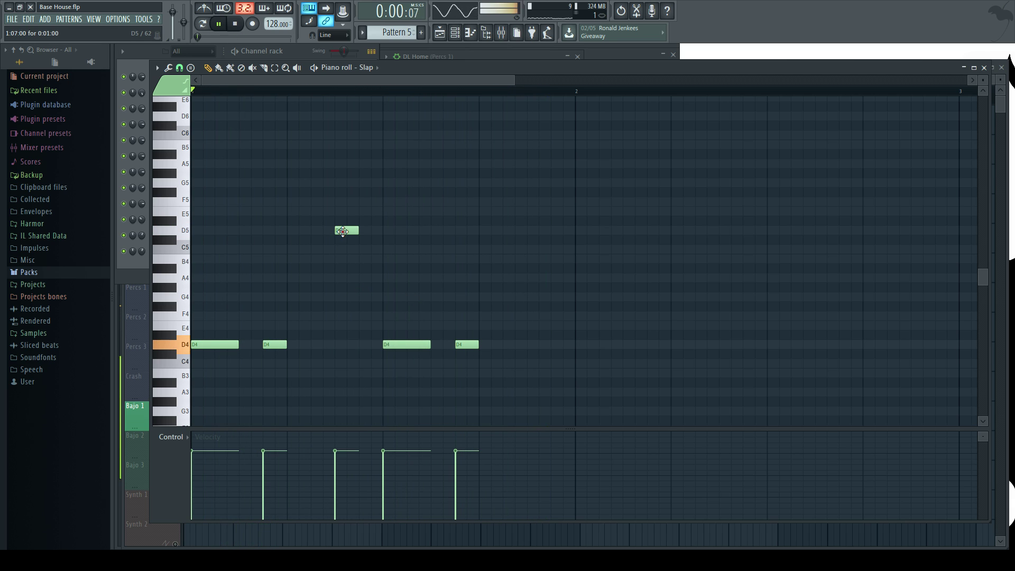
Move the D5 note at step 7 of bar 1 down to D4 in the Slap piano roll
{"action": "key", "text": "space"}
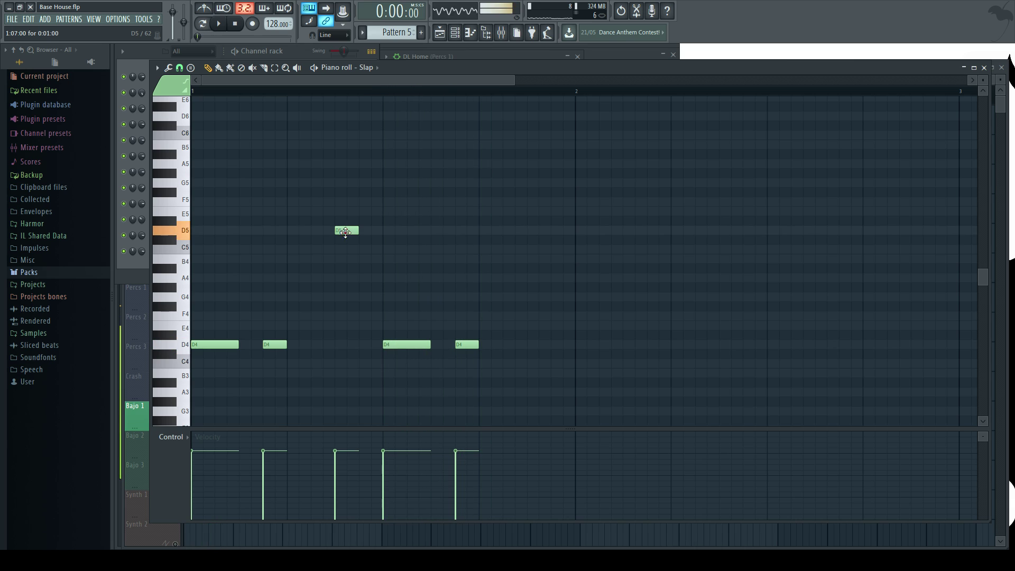
{"action": "left_click_drag", "start_coordinate": [346, 232], "coordinate": [343, 345]}
Add a D5 note at step 8 of bar 1 and try a half-step length for it during playback
{"action": "left_click", "coordinate": [365, 232]}
{"action": "key", "text": "space"}
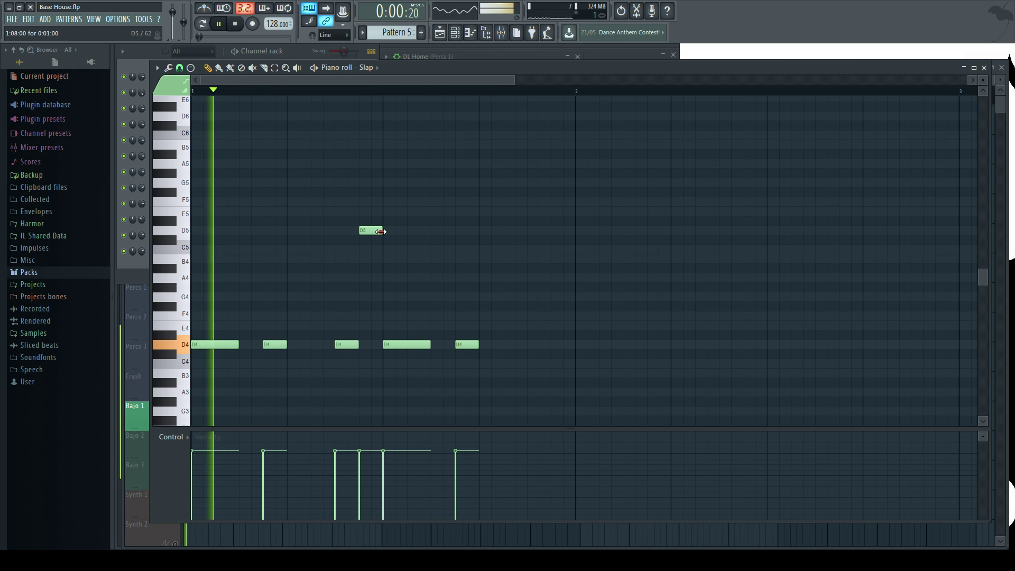
{"action": "left_click_drag", "start_coordinate": [372, 235], "coordinate": [365, 235]}
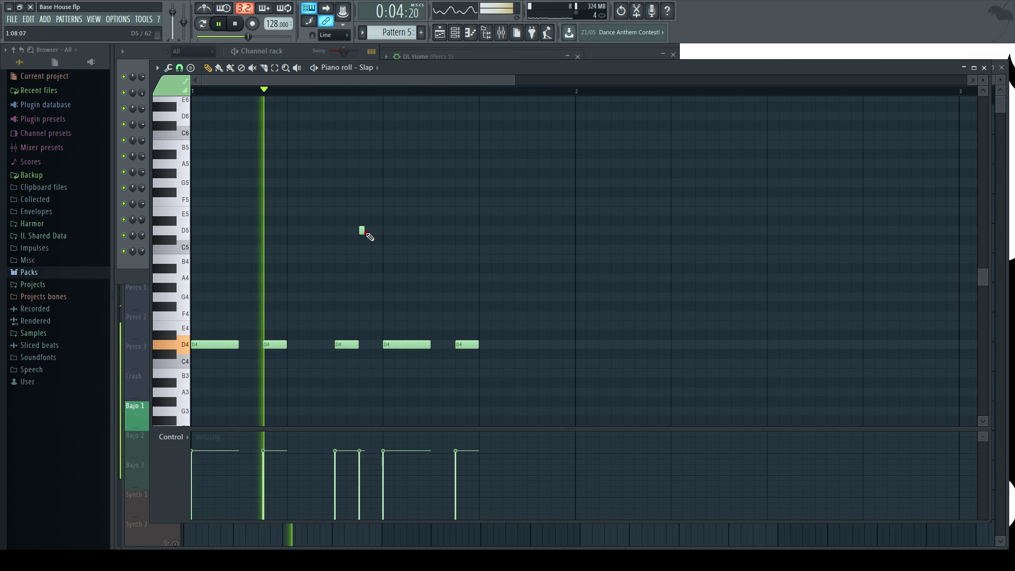
{"action": "left_click_drag", "start_coordinate": [364, 231], "coordinate": [370, 231]}
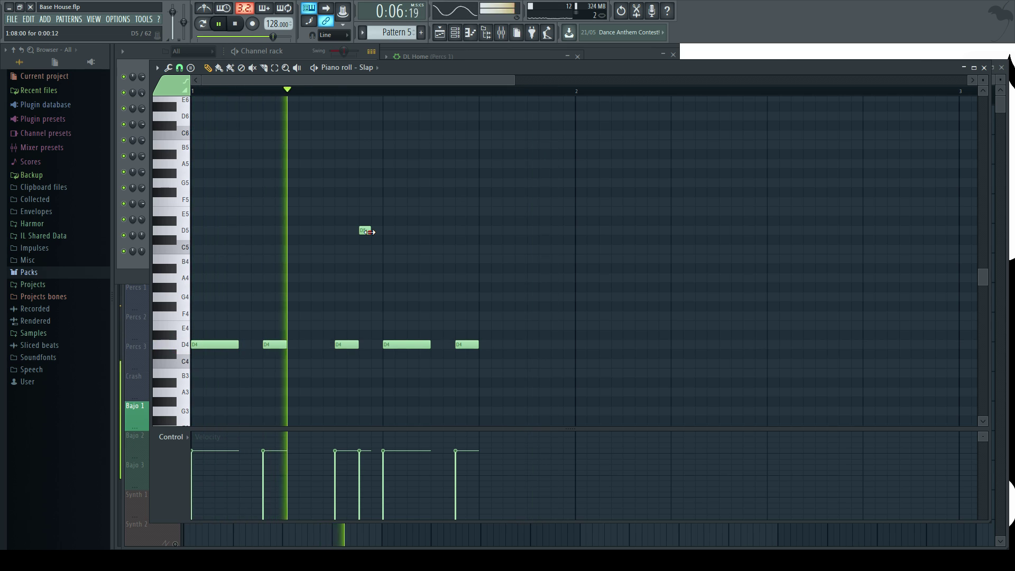
Select the step 8 note and try it at D6, D4 and D5 with a one-step length
{"action": "left_click_drag", "start_coordinate": [357, 223], "coordinate": [405, 237]}
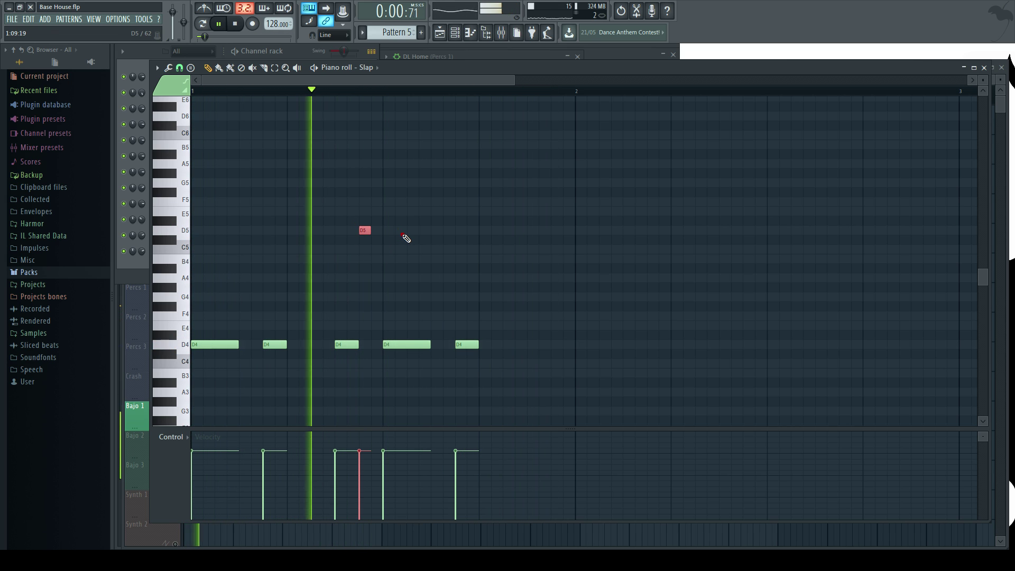
{"action": "key", "text": "ctrl+Up"}
{"action": "left_click_drag", "start_coordinate": [379, 113], "coordinate": [389, 114]}
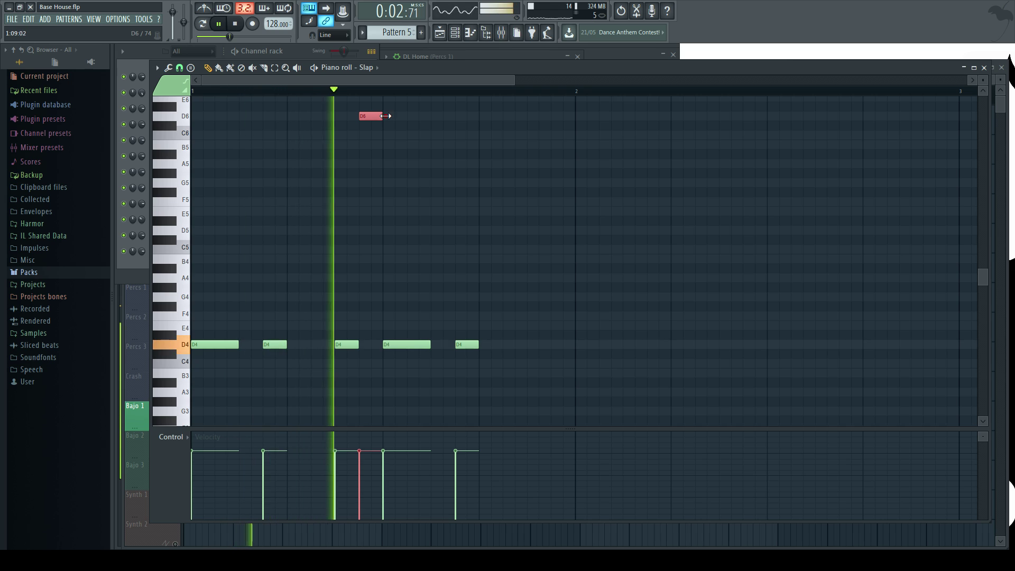
{"action": "key", "text": "ctrl+Down"}
{"action": "key", "text": "ctrl+Down"}
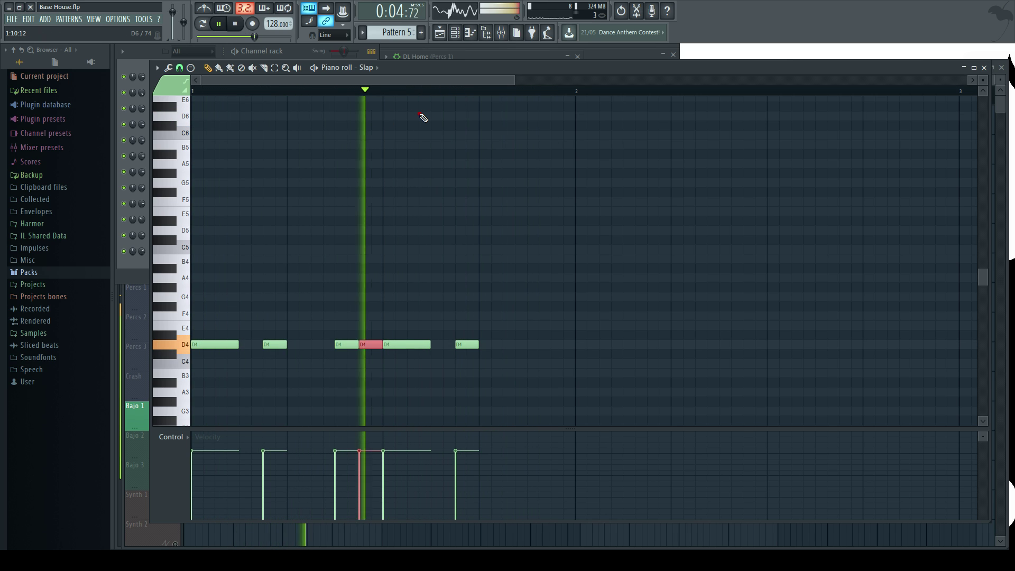
{"action": "key", "text": "ctrl+Up"}
{"action": "left_click", "coordinate": [441, 261], "text": "ctrl"}
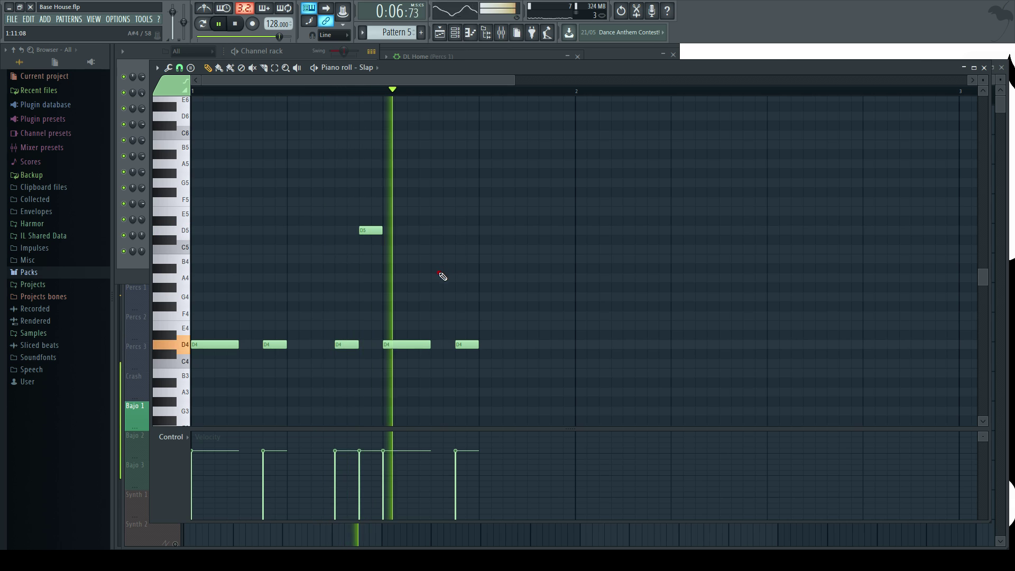
{"action": "mouse_move", "coordinate": [381, 231]}
{"action": "left_mouse_down"}
{"action": "mouse_move", "coordinate": [366, 231]}
{"action": "mouse_move", "coordinate": [382, 232]}
{"action": "left_mouse_up"}
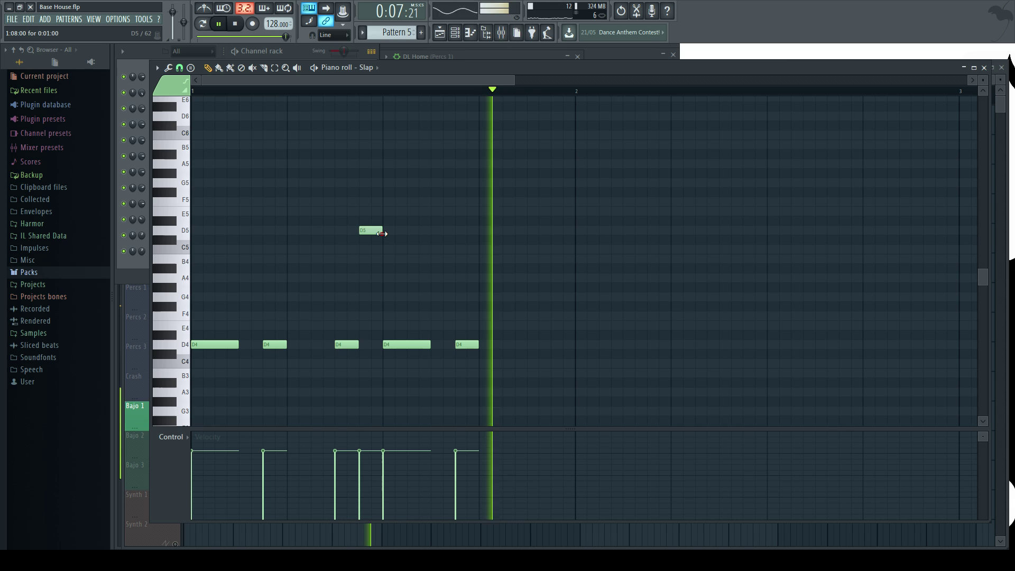
Try portamento on the D5 note at step 8, and delete that note
{"action": "double_click", "coordinate": [370, 231]}
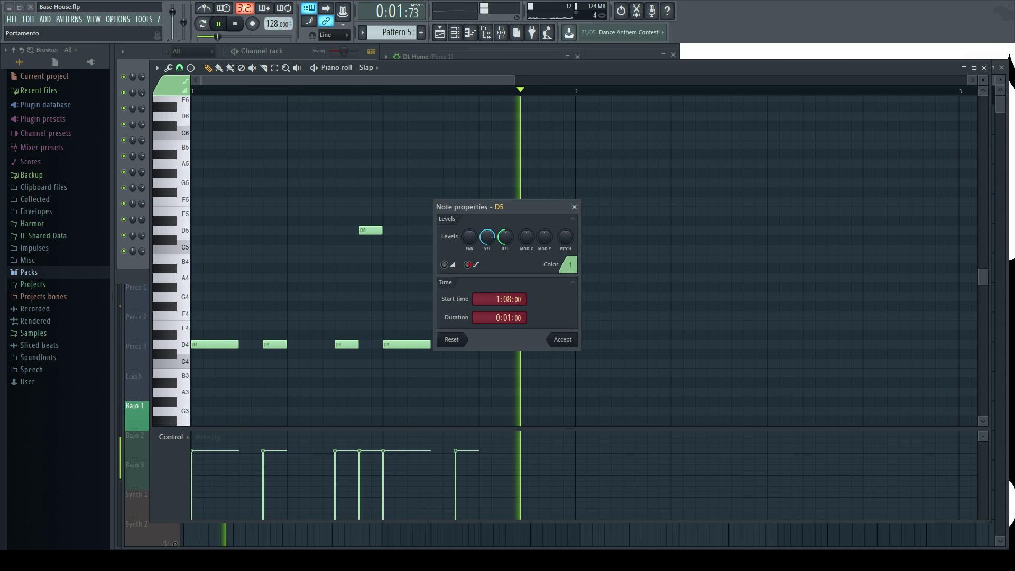
{"action": "left_click", "coordinate": [468, 264]}
{"action": "left_click", "coordinate": [561, 335]}
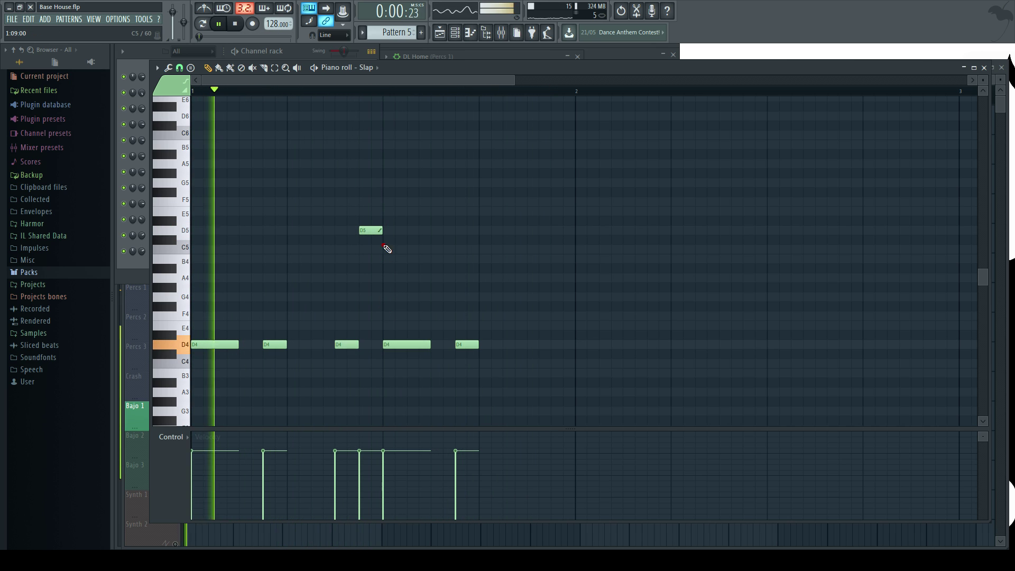
{"action": "right_click", "coordinate": [372, 230]}
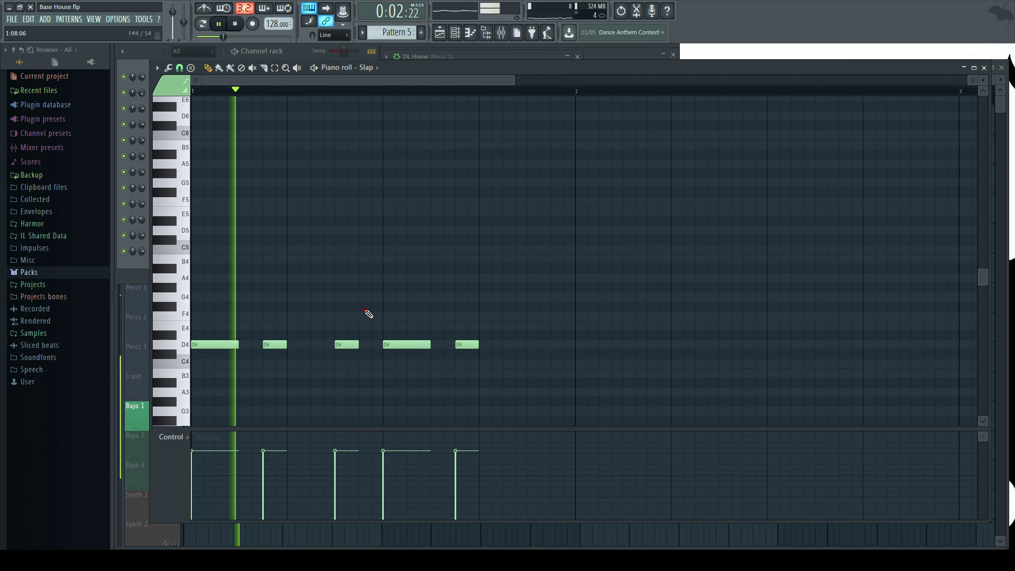
Duplicate the Slap notes of bar 1 into bar 2 and play the result
{"action": "key", "text": "space"}
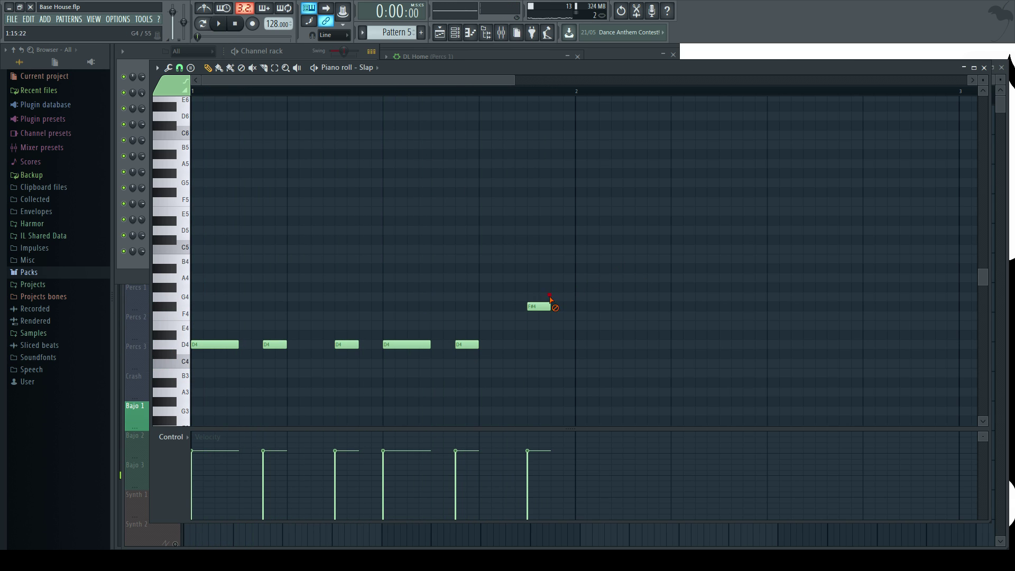
{"action": "left_click_drag", "start_coordinate": [425, 352], "coordinate": [212, 312]}
{"action": "scroll", "coordinate": [278, 236], "scroll_direction": "down", "scroll_amount": 3}
{"action": "left_click_drag", "start_coordinate": [280, 80], "coordinate": [48, 150]}
{"action": "key", "text": "ctrl+b"}
{"action": "left_click", "coordinate": [403, 304], "text": "ctrl"}
{"action": "key", "text": "space"}
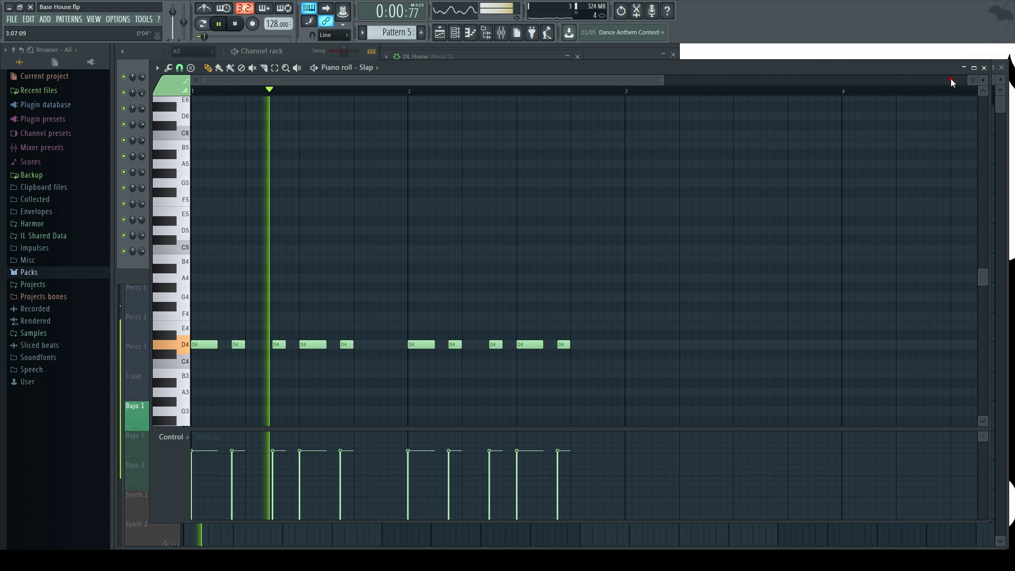
Close the piano roll, leave only two-bar Pattern 5 clips at bars 1 and 3 on the Bajo 1 track, and stop playback
{"action": "left_click", "coordinate": [985, 69]}
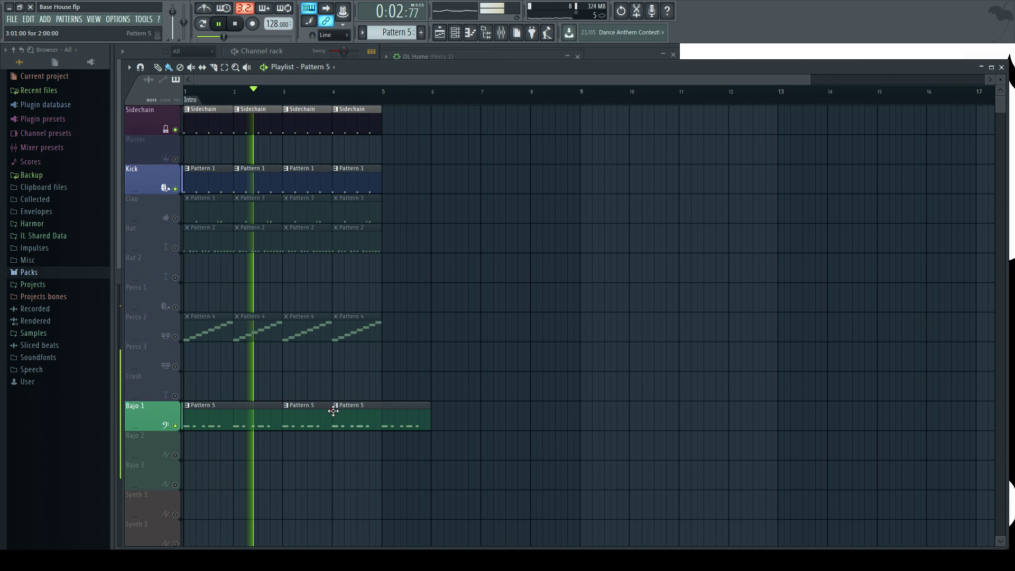
{"action": "left_click", "coordinate": [285, 52]}
{"action": "key", "text": "space"}
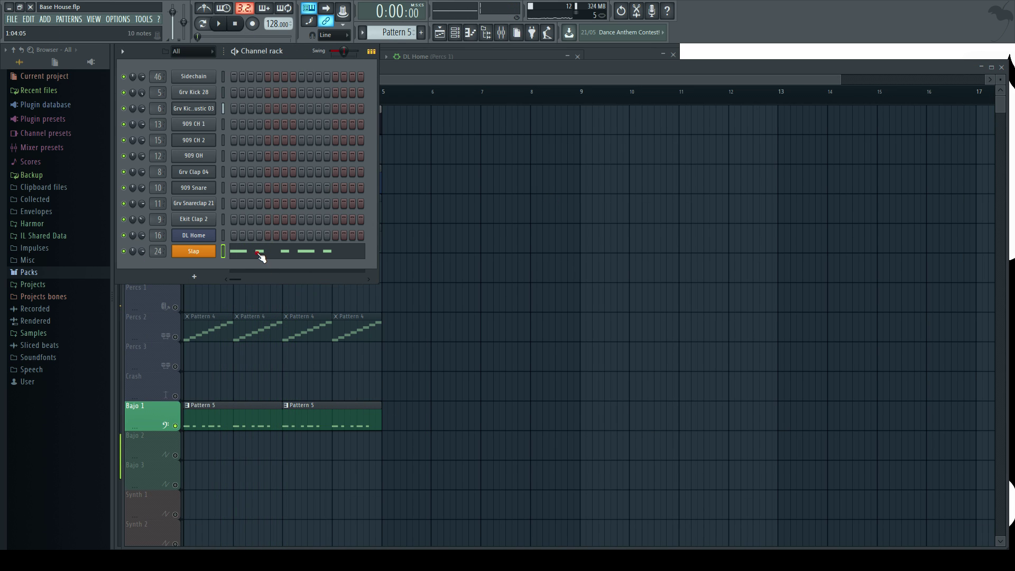
Delete the D4 notes at step 7 of both bars in the Slap piano roll, and restore a one-step D4 at step 7 of bar 2
{"action": "left_click", "coordinate": [257, 253]}
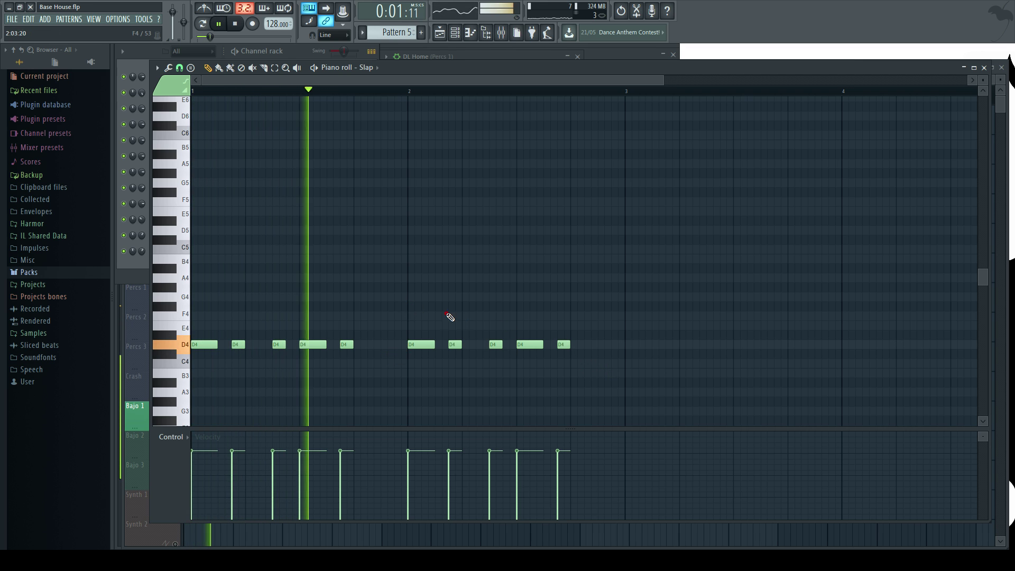
{"action": "scroll", "coordinate": [480, 324], "scroll_direction": "up", "scroll_amount": 3}
{"action": "right_click", "coordinate": [587, 345]}
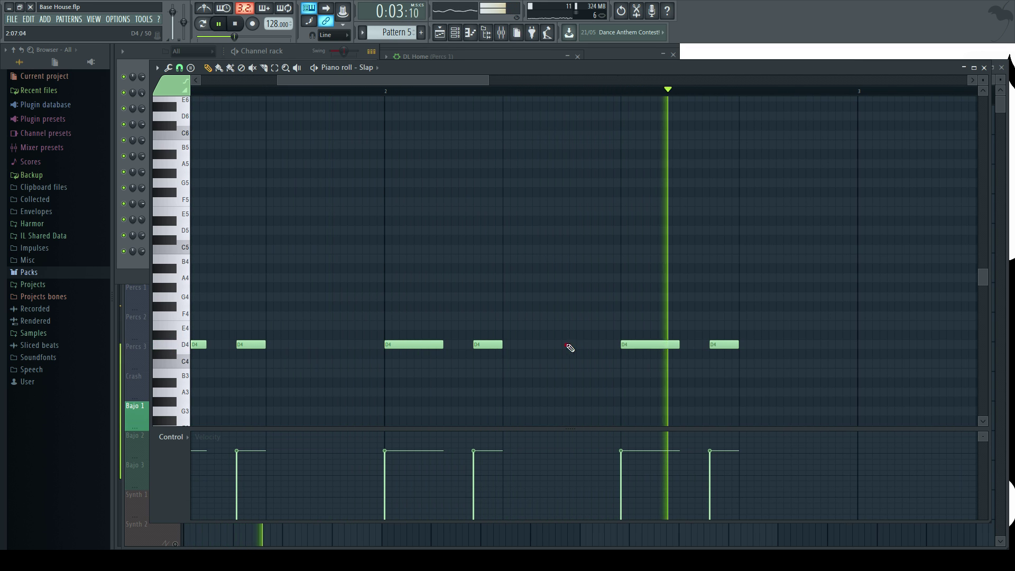
{"action": "scroll", "coordinate": [319, 107], "scroll_direction": "down", "scroll_amount": 4}
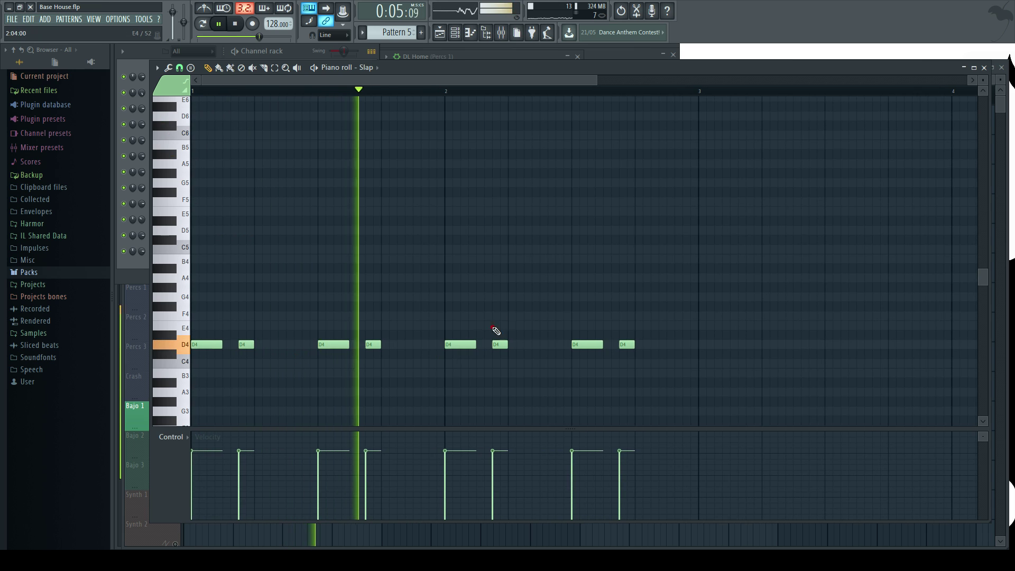
{"action": "scroll", "coordinate": [557, 347], "scroll_direction": "up", "scroll_amount": 3}
{"action": "left_click", "coordinate": [529, 346]}
{"action": "scroll", "coordinate": [536, 348], "scroll_direction": "down", "scroll_amount": 3}
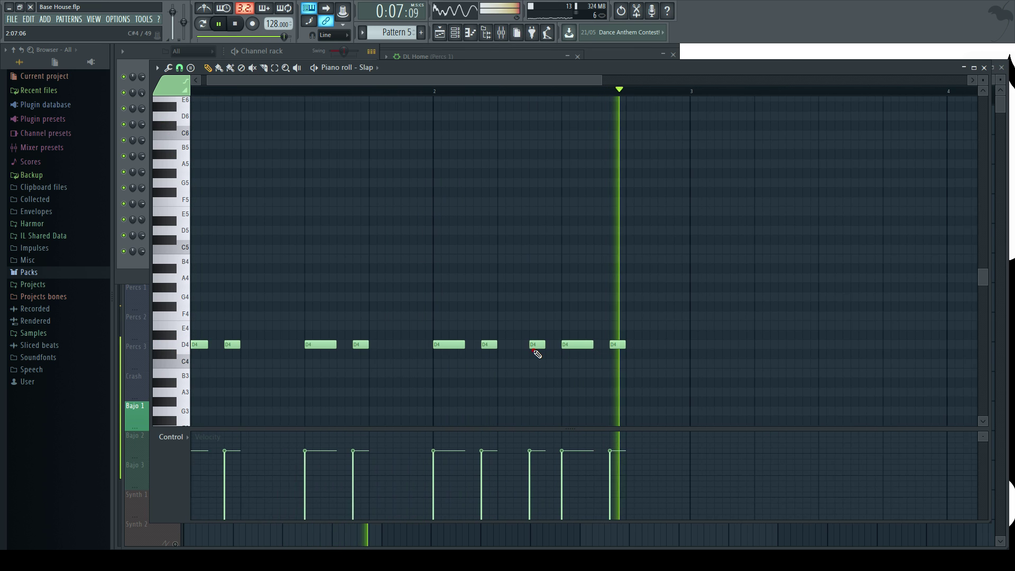
Add a two-step D4 note at step 15 and a one-step D5 note at step 16 of bar 2
{"action": "left_click", "coordinate": [658, 346]}
{"action": "left_click_drag", "start_coordinate": [672, 345], "coordinate": [687, 346]}
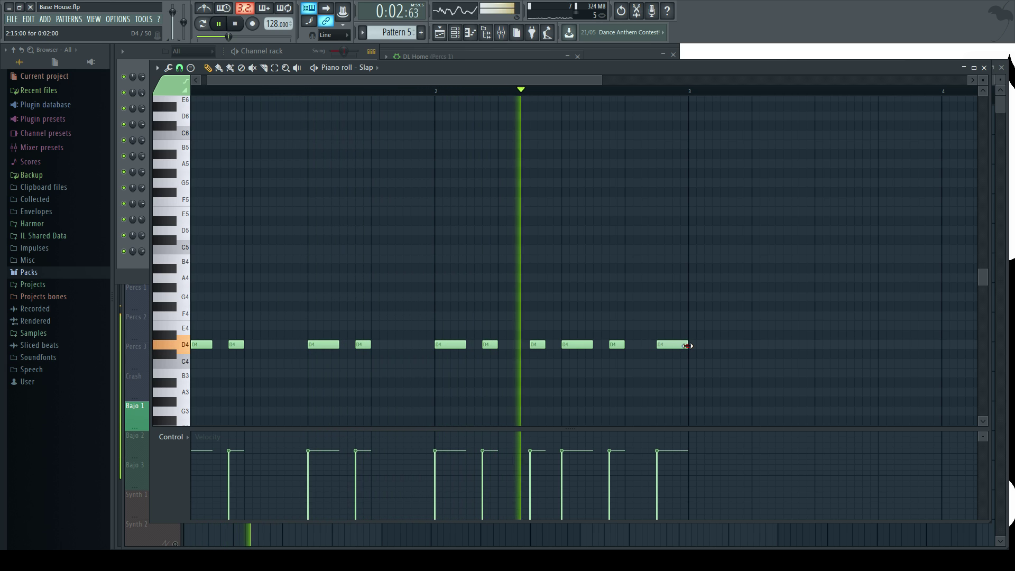
{"action": "scroll", "coordinate": [679, 234], "scroll_direction": "up", "scroll_amount": 2}
{"action": "left_click", "coordinate": [680, 232]}
{"action": "scroll", "coordinate": [693, 244], "scroll_direction": "down", "scroll_amount": 2}
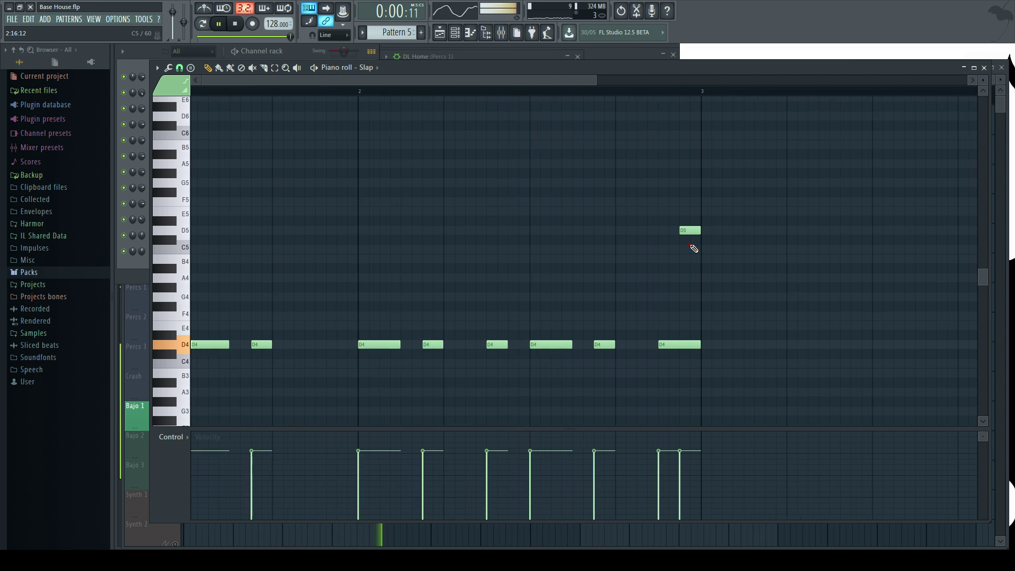
Turn the D5 note at step 16 of bar 2 into a slide note through its note properties
{"action": "double_click", "coordinate": [687, 231]}
{"action": "left_click", "coordinate": [445, 264]}
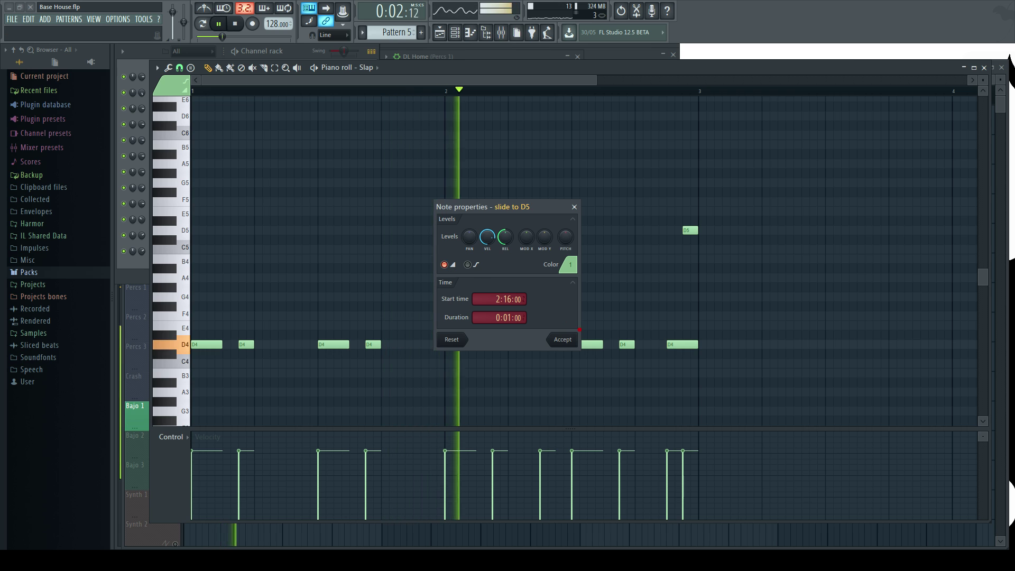
{"action": "left_click", "coordinate": [562, 339]}
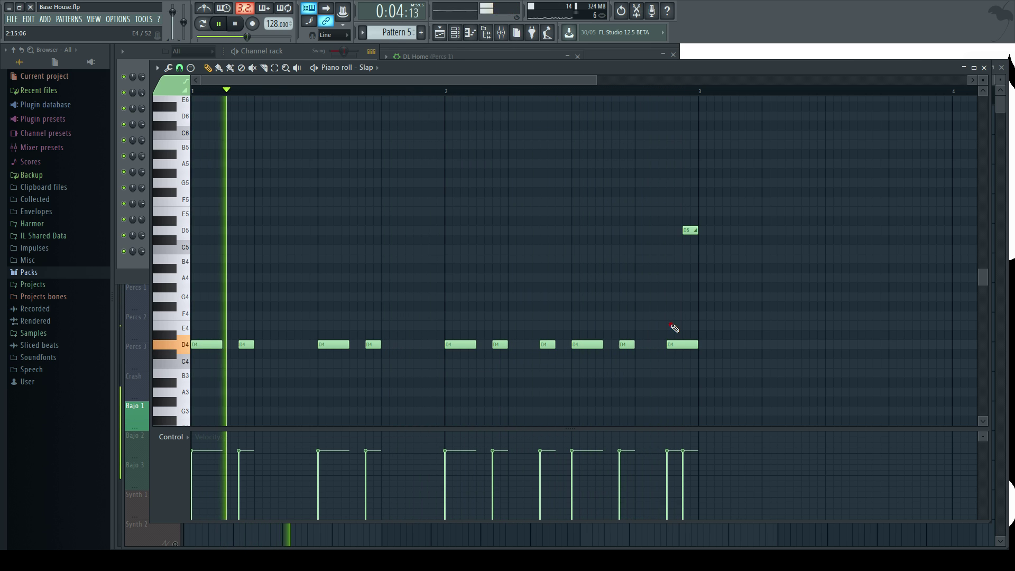
Add a one-step C5 note at step 16 of bar 2 and shorten the D4 note at step 15 to one step
{"action": "scroll", "coordinate": [709, 259], "scroll_direction": "up", "scroll_amount": 2}
{"action": "scroll", "coordinate": [708, 257], "scroll_direction": "up", "scroll_amount": 2}
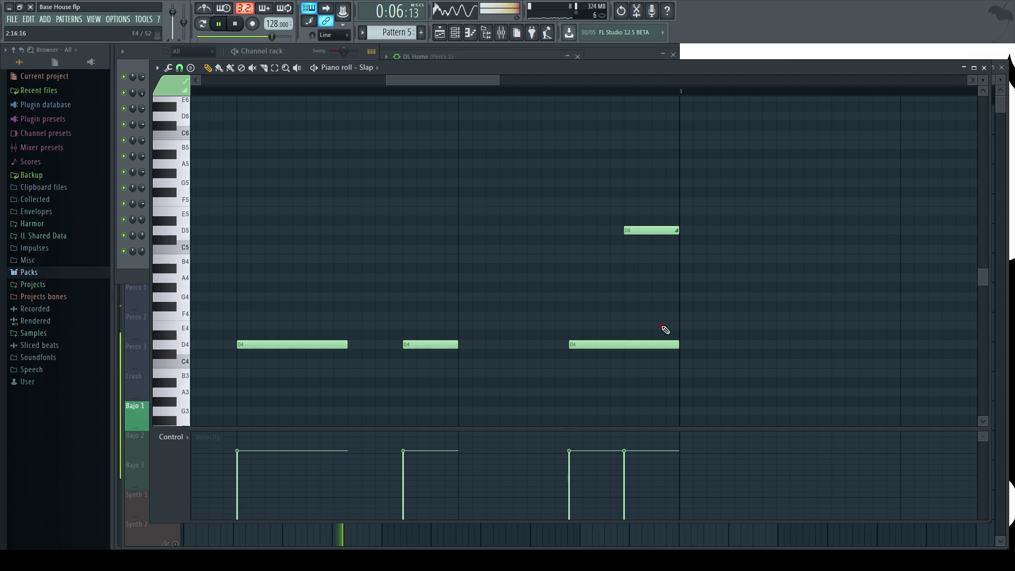
{"action": "left_click", "coordinate": [629, 249]}
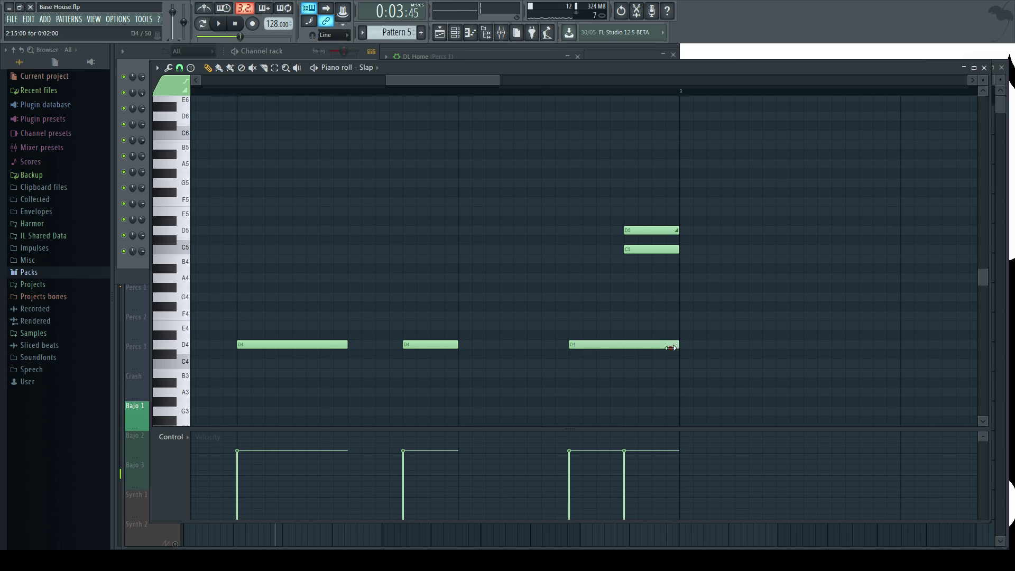
{"action": "left_click_drag", "start_coordinate": [679, 349], "coordinate": [624, 360]}
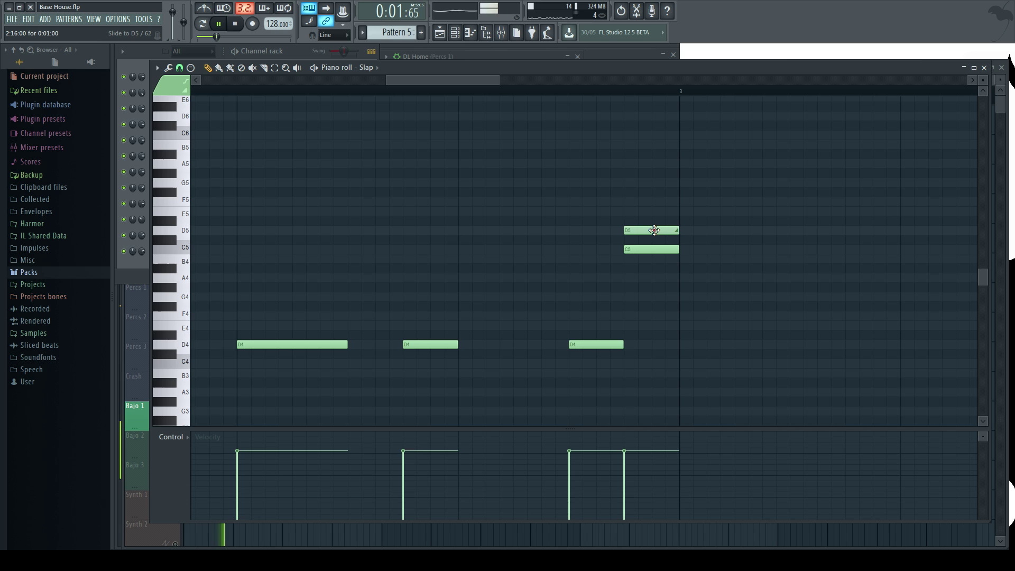
Shorten the D5 slide note so it starts slightly after the C5 note, and play the two-bar bassline
{"action": "left_click_drag", "start_coordinate": [691, 231], "coordinate": [679, 232]}
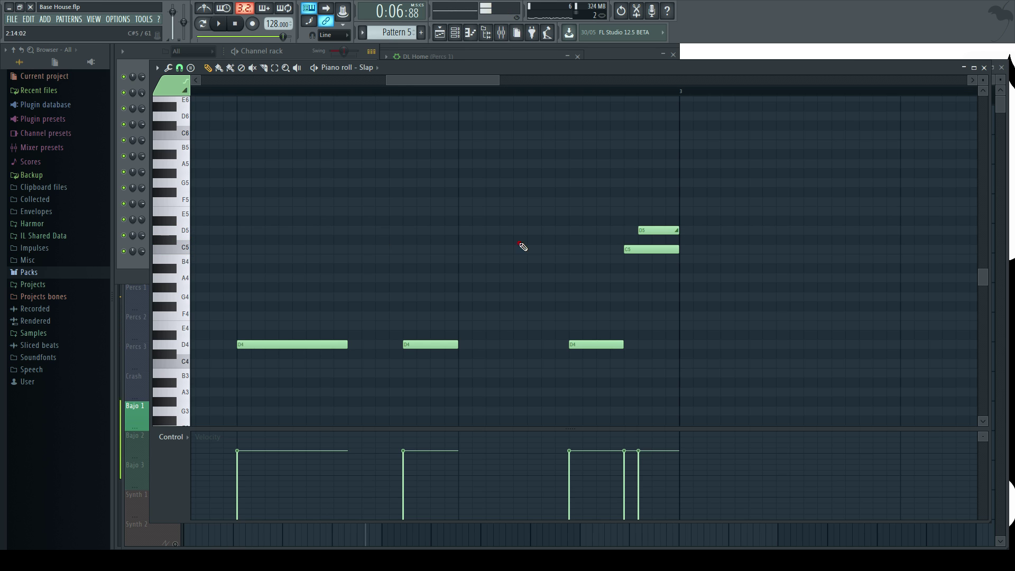
{"action": "scroll", "coordinate": [366, 163], "scroll_direction": "down", "scroll_amount": 5}
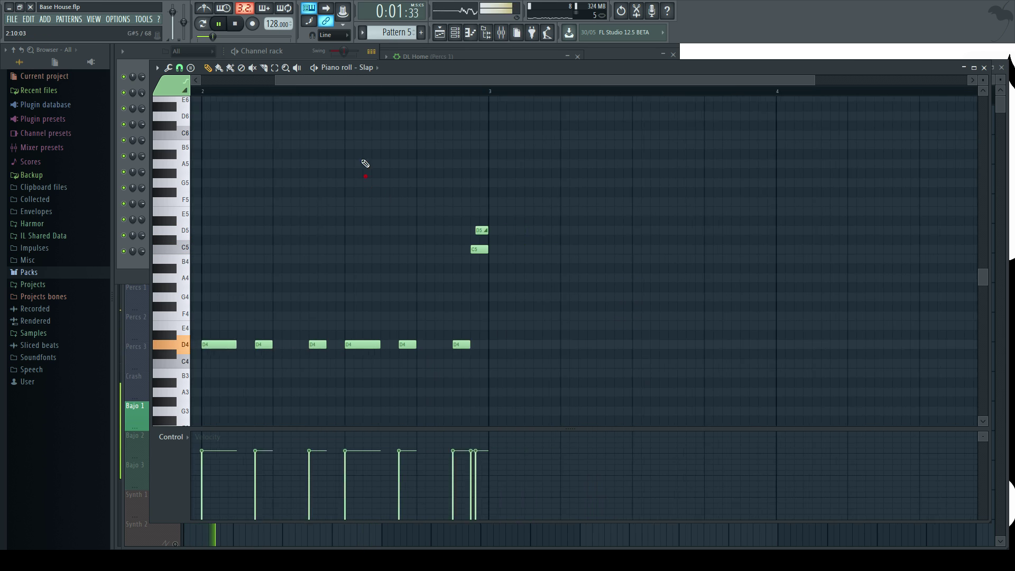
{"action": "left_click_drag", "start_coordinate": [296, 80], "coordinate": [198, 100]}
Bring up the channel rack, stop playback and save the project
{"action": "left_click", "coordinate": [283, 52]}
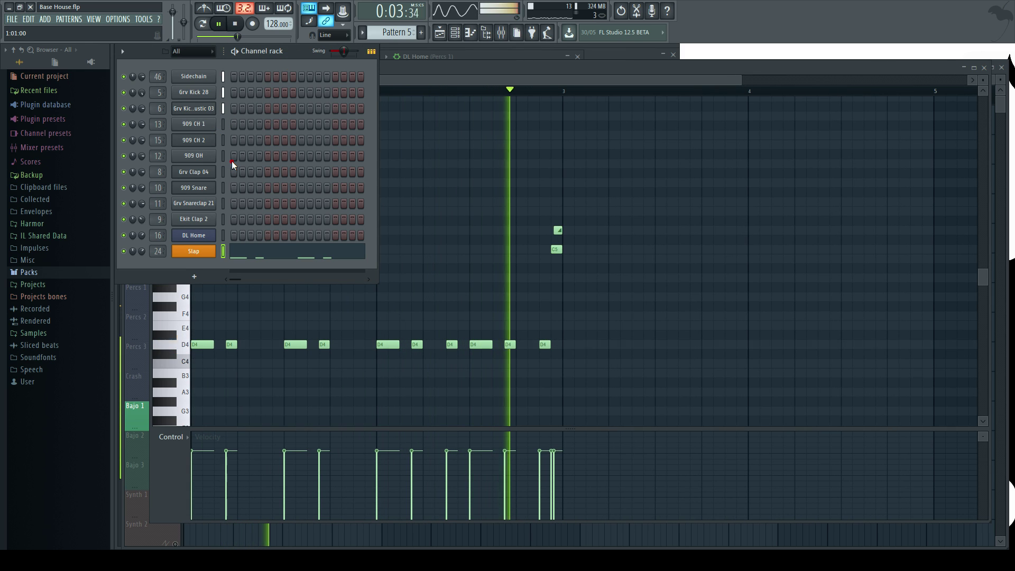
{"action": "key", "text": "space"}
{"action": "key", "text": "ctrl+s"}
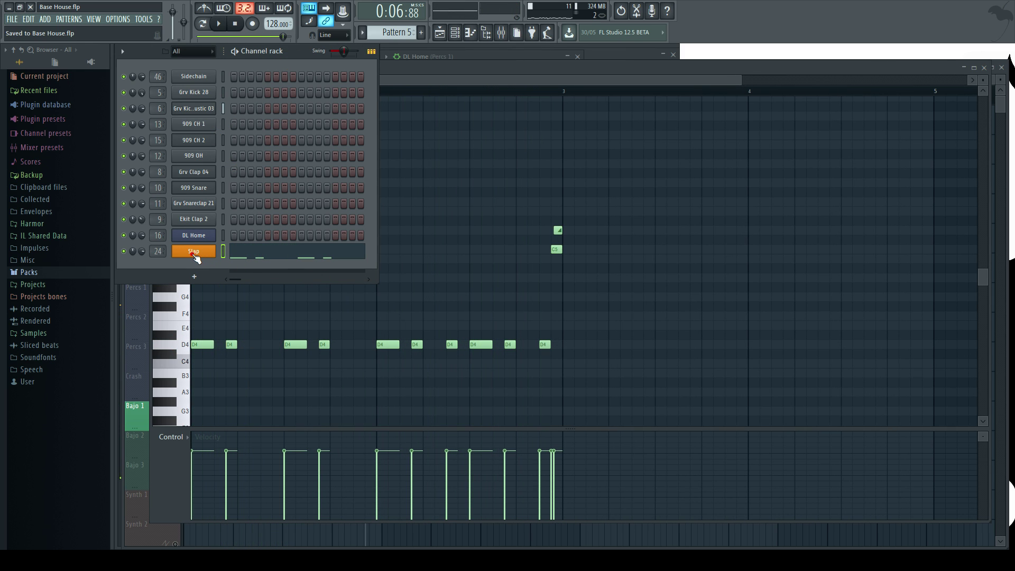
Clone the Slap channel and move the clone's plugin window clear of the piano roll
{"action": "right_click", "coordinate": [194, 253]}
{"action": "left_click", "coordinate": [234, 333]}
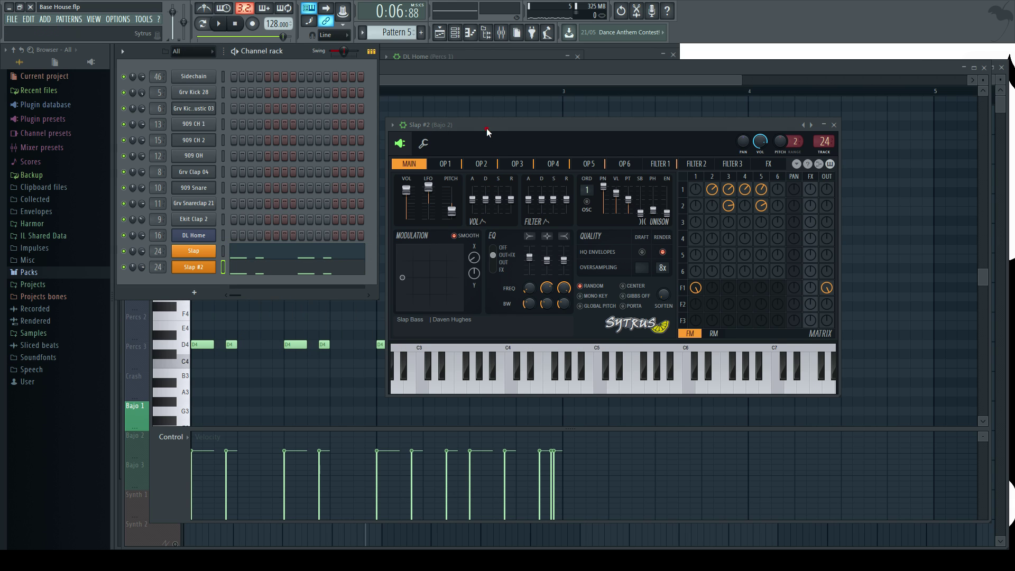
{"action": "left_click_drag", "start_coordinate": [486, 129], "coordinate": [481, 60]}
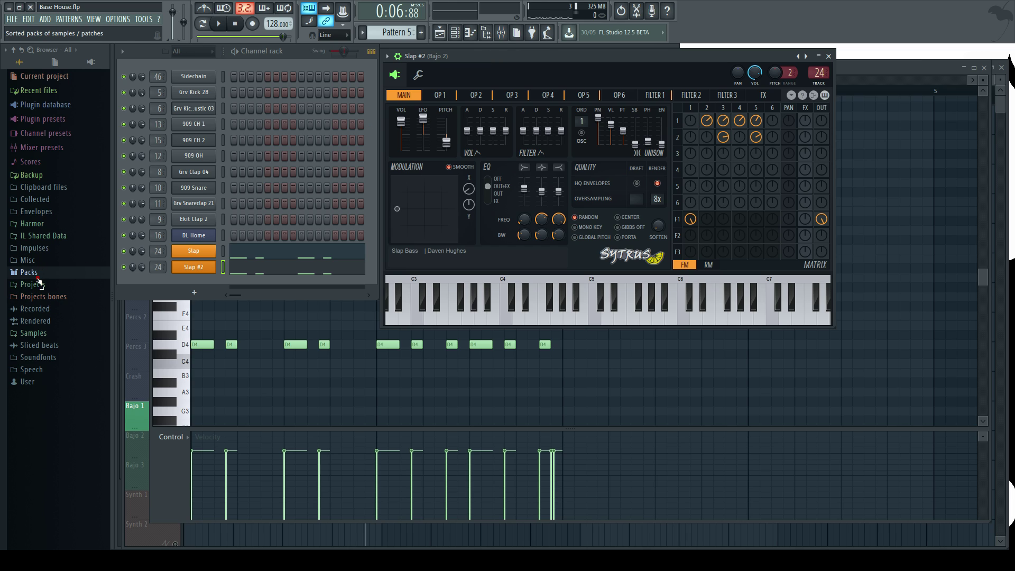
Load the Acoustic bass from Packs > Instruments > Bass into the cloned Slap channel and solo that channel
{"action": "left_click", "coordinate": [29, 272]}
{"action": "left_click", "coordinate": [42, 333]}
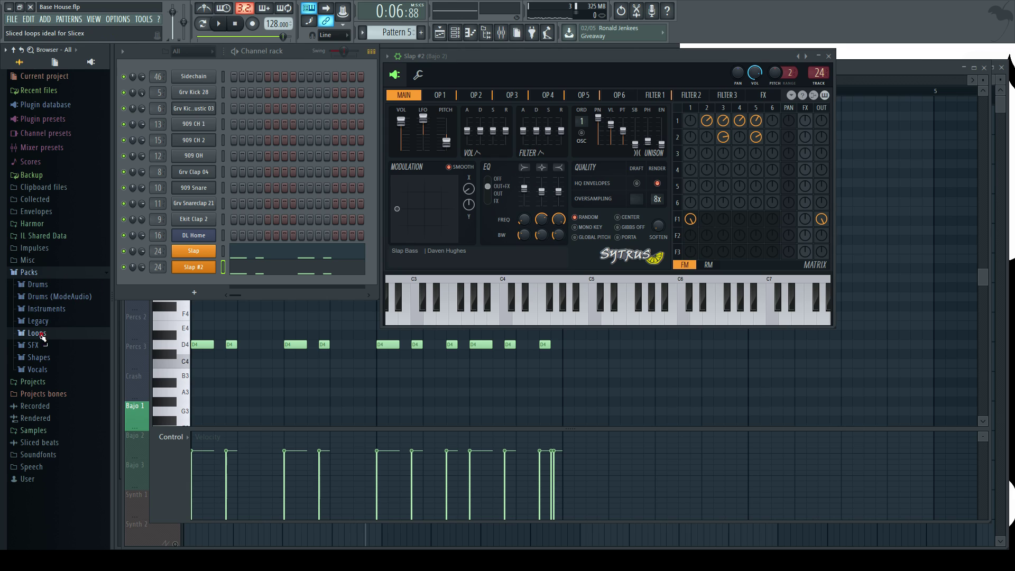
{"action": "left_click", "coordinate": [57, 311]}
{"action": "left_click", "coordinate": [46, 323]}
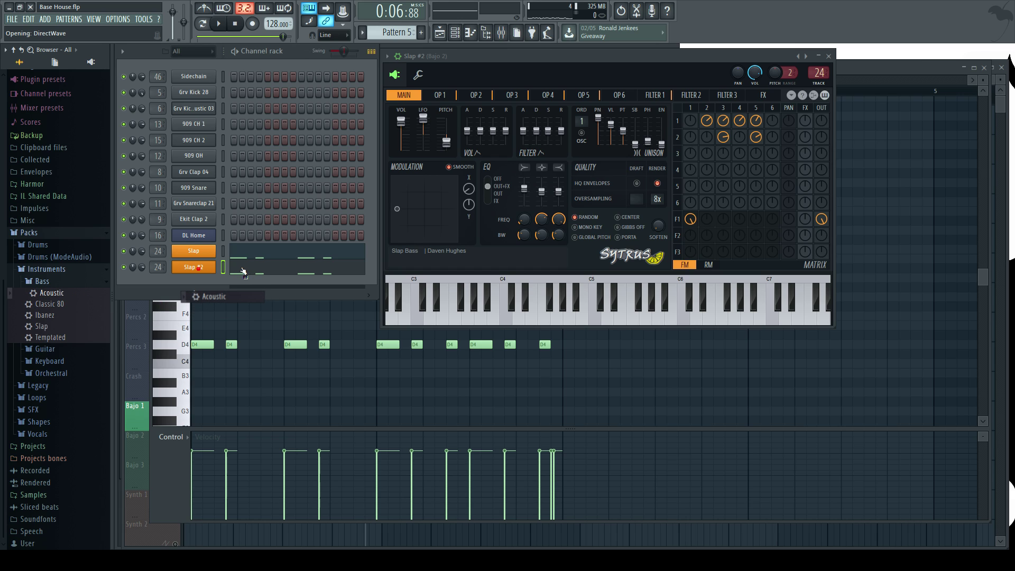
{"action": "right_click", "coordinate": [125, 268]}
Raise all notes of the Acoustic channel by one octave and bring the channel rack forward
{"action": "left_click", "coordinate": [280, 271]}
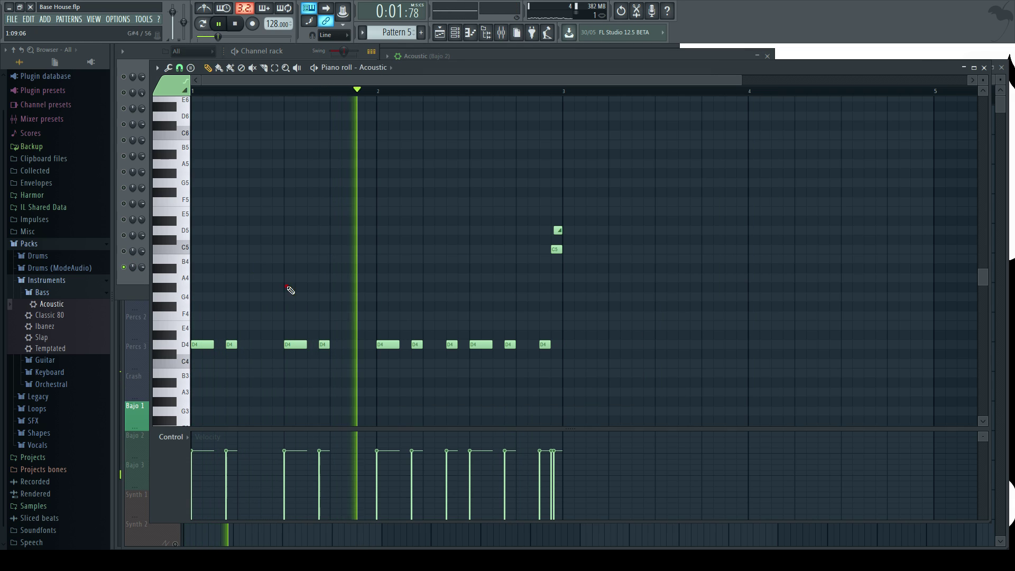
{"action": "key", "text": "ctrl+a"}
{"action": "key", "text": "ctrl+Up"}
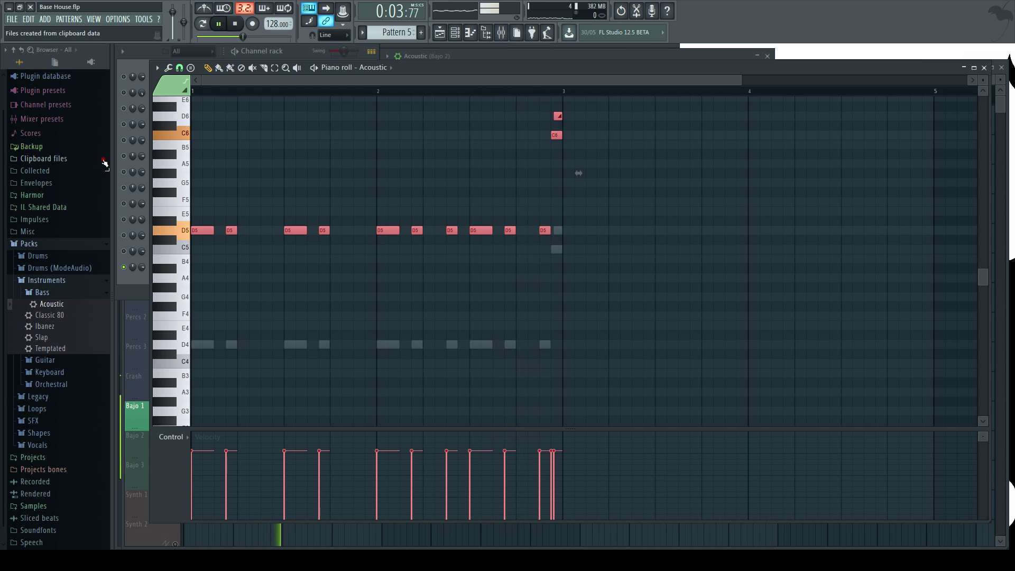
{"action": "left_click", "coordinate": [311, 54]}
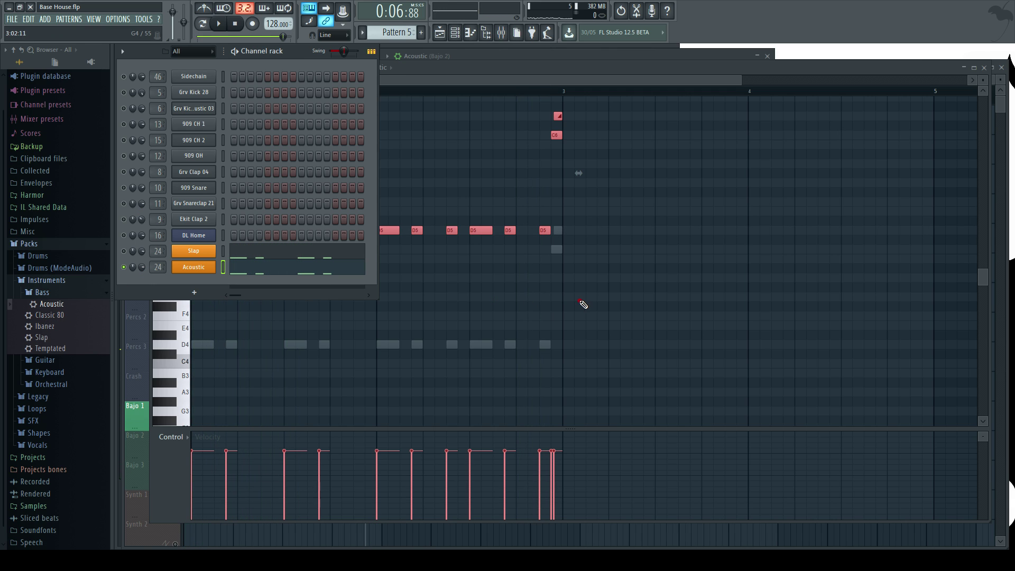
Try the Acoustic bassline another octave higher during playback, and move it back down one octave
{"action": "left_click_drag", "start_coordinate": [762, 377], "coordinate": [2, 44]}
{"action": "key", "text": "ctrl+Up"}
{"action": "key", "text": "space"}
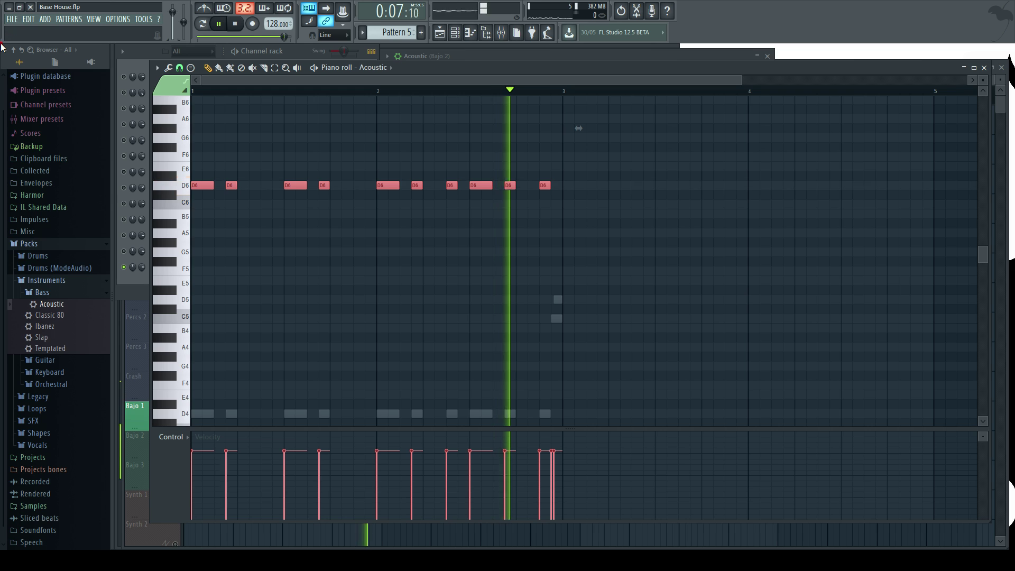
{"action": "key", "text": "ctrl+Down"}
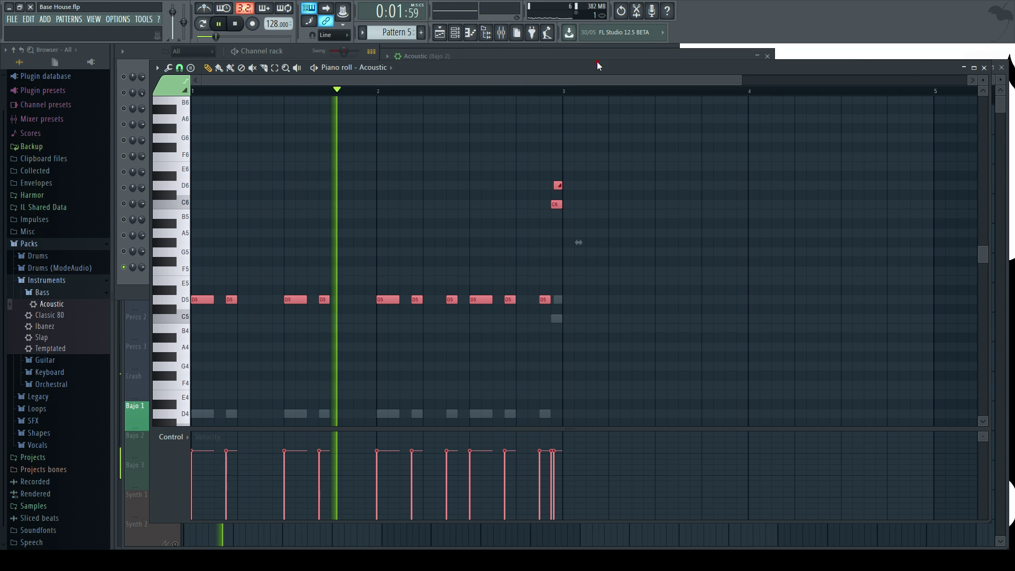
Close the piano roll, show the Acoustic channel's mixer track, and return to the channel rack
{"action": "left_click", "coordinate": [984, 68]}
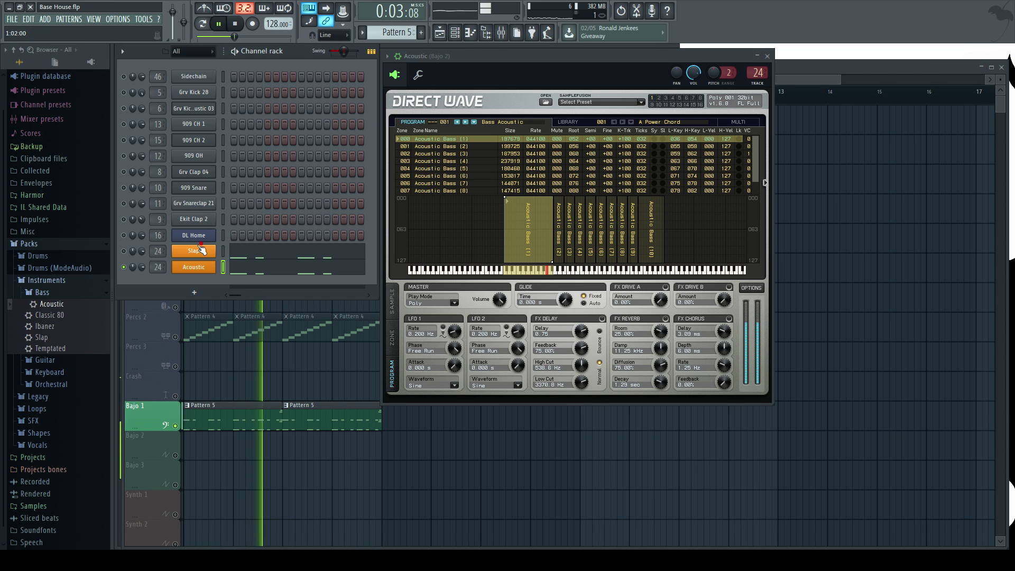
{"action": "double_click", "coordinate": [159, 268]}
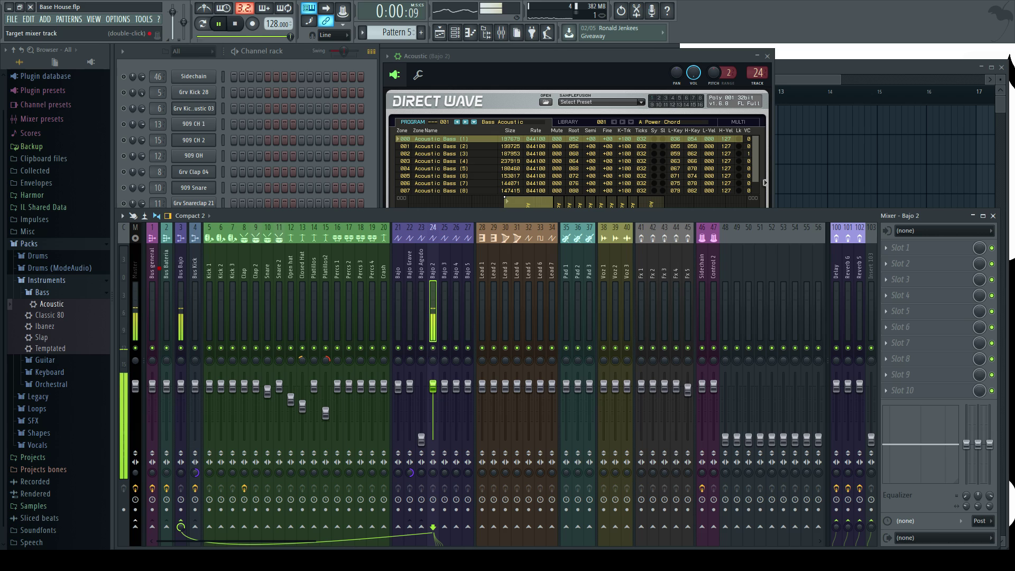
{"action": "left_click", "coordinate": [303, 53]}
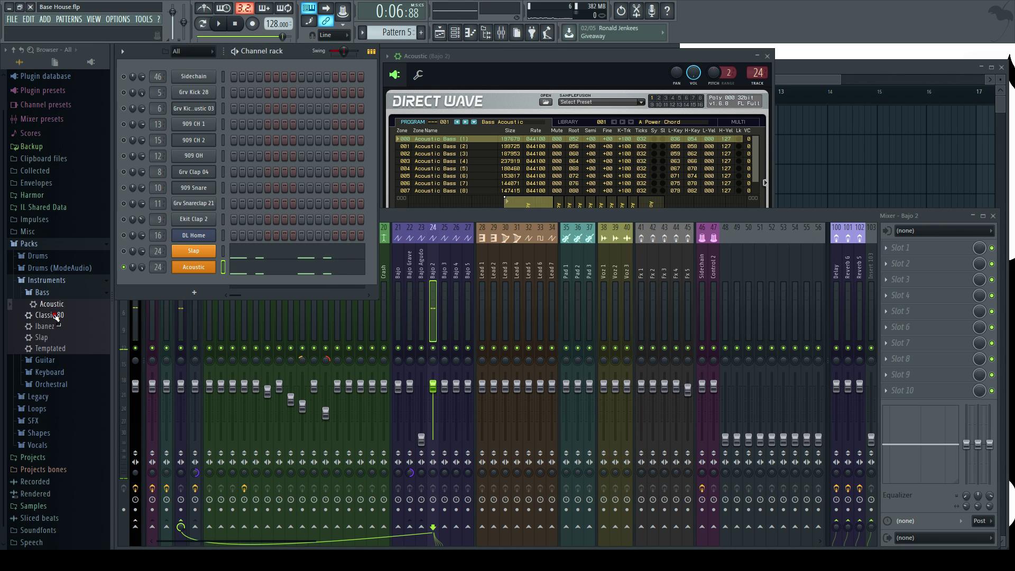
Audition the Classic 80 and Ibanez basses in the second bass channel, and load the Slap bass instead
{"action": "left_click_drag", "start_coordinate": [194, 268], "coordinate": [195, 269]}
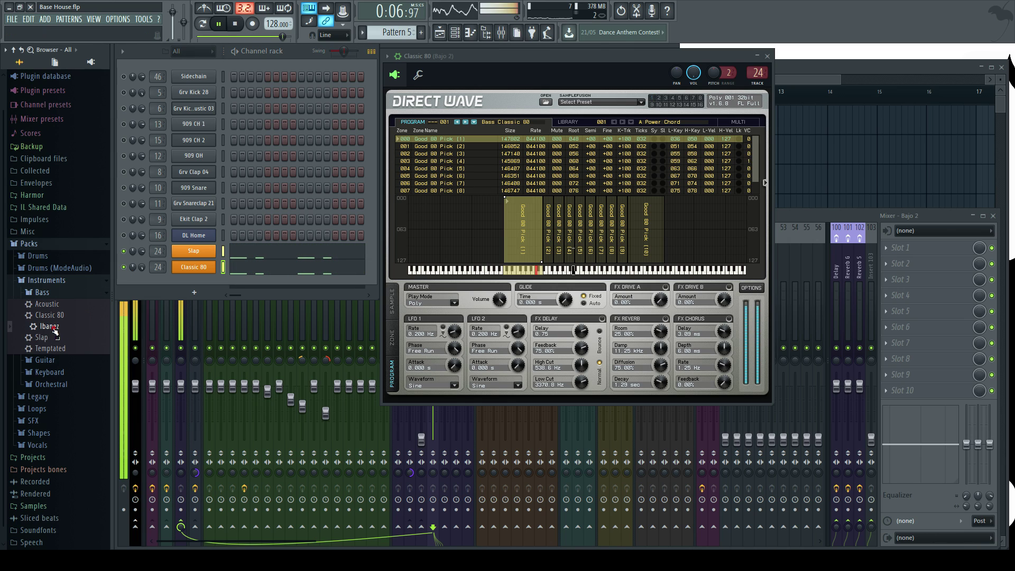
{"action": "left_click_drag", "start_coordinate": [186, 272], "coordinate": [185, 273]}
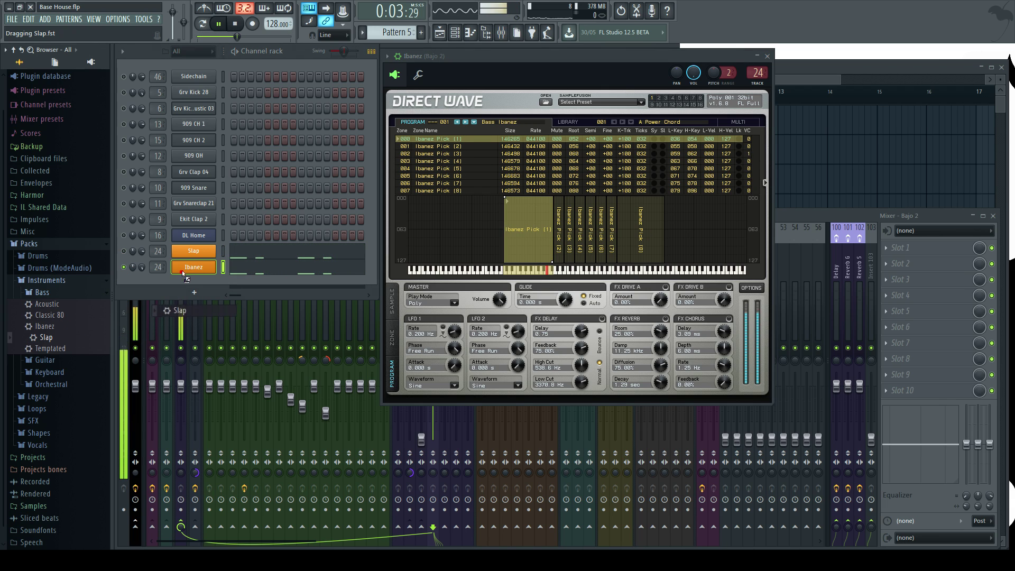
{"action": "left_click_drag", "start_coordinate": [193, 270], "coordinate": [193, 270]}
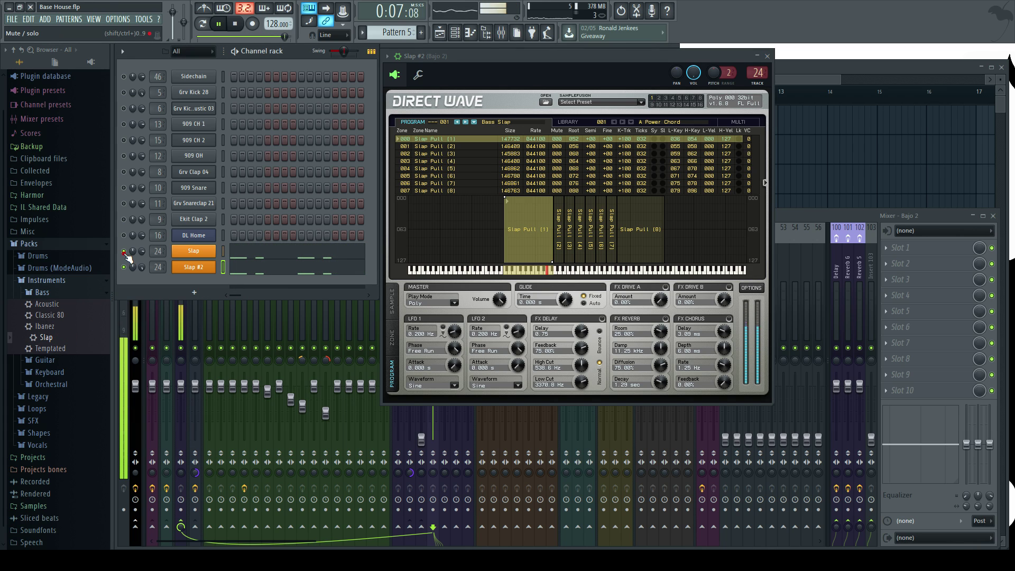
Delete the D6 slide note at the end of bar 2 in the Slap #2 channel
{"action": "left_click", "coordinate": [277, 276]}
{"action": "right_click", "coordinate": [559, 186]}
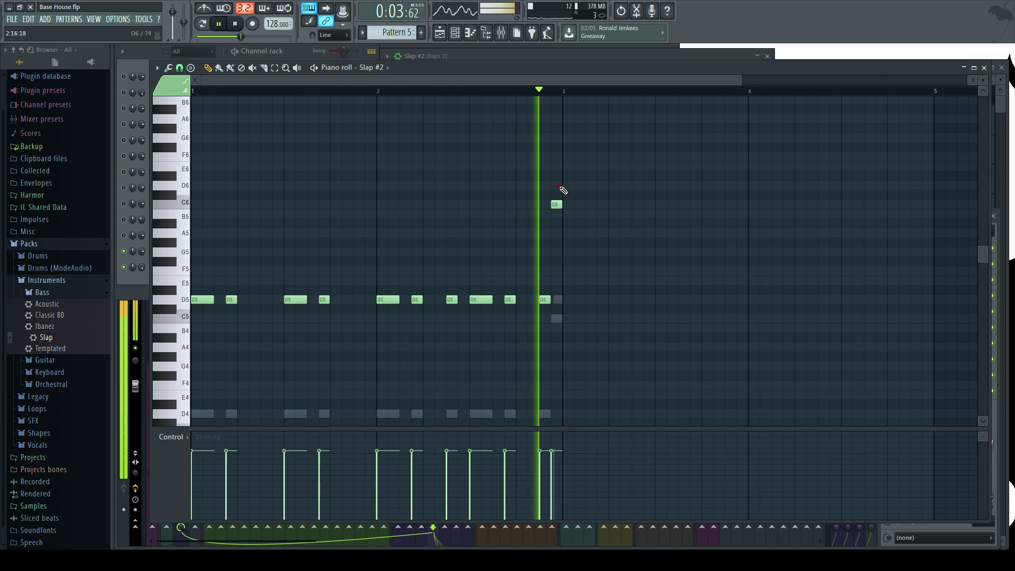
{"action": "scroll", "coordinate": [564, 200], "scroll_direction": "up", "scroll_amount": 3}
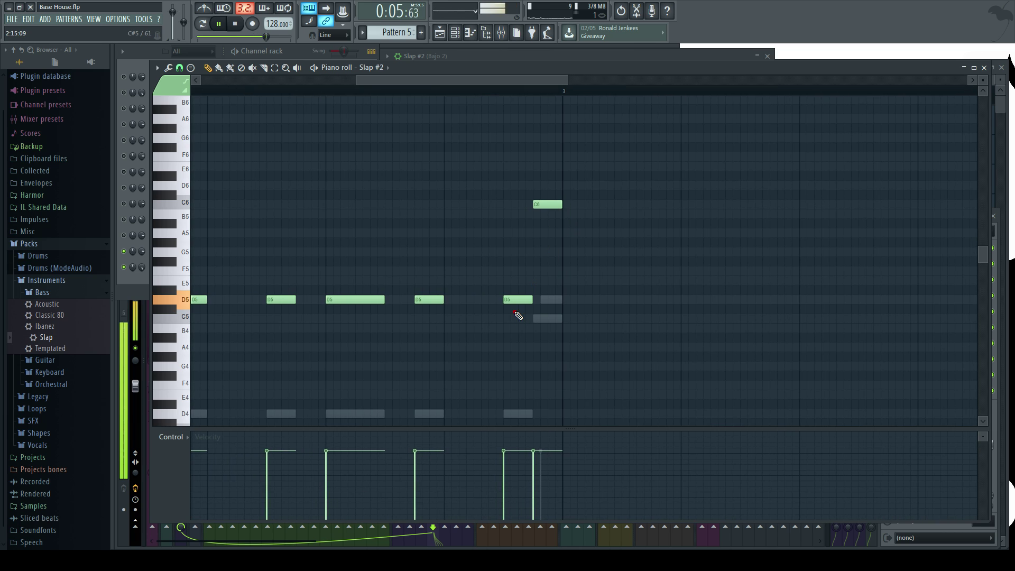
{"action": "scroll", "coordinate": [511, 302], "scroll_direction": "down", "scroll_amount": 3}
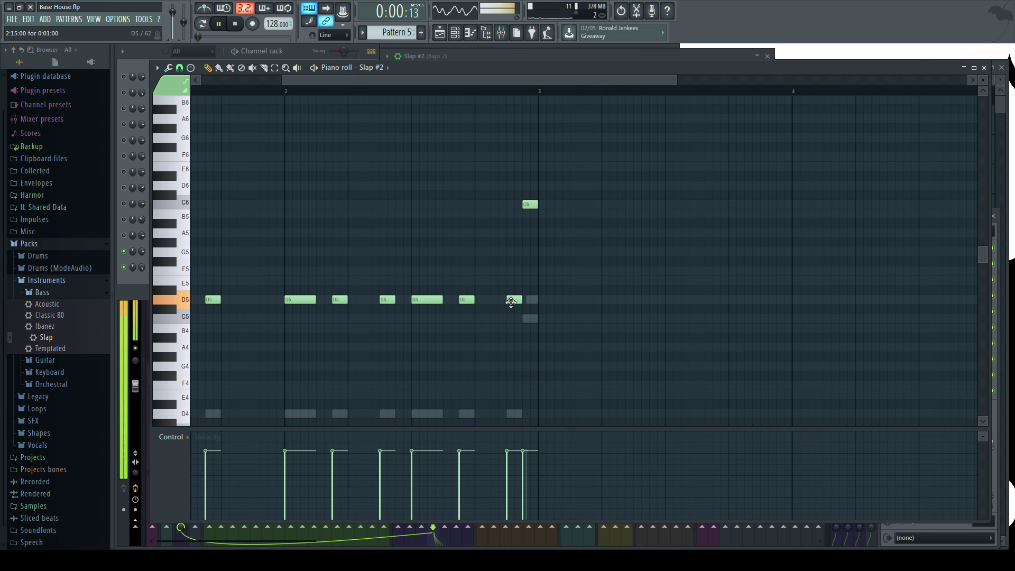
Rework the end of Slap #2's bar 2 as one-step D5, G5 and A5 notes at steps 14, 15 and 16
{"action": "key", "text": "space"}
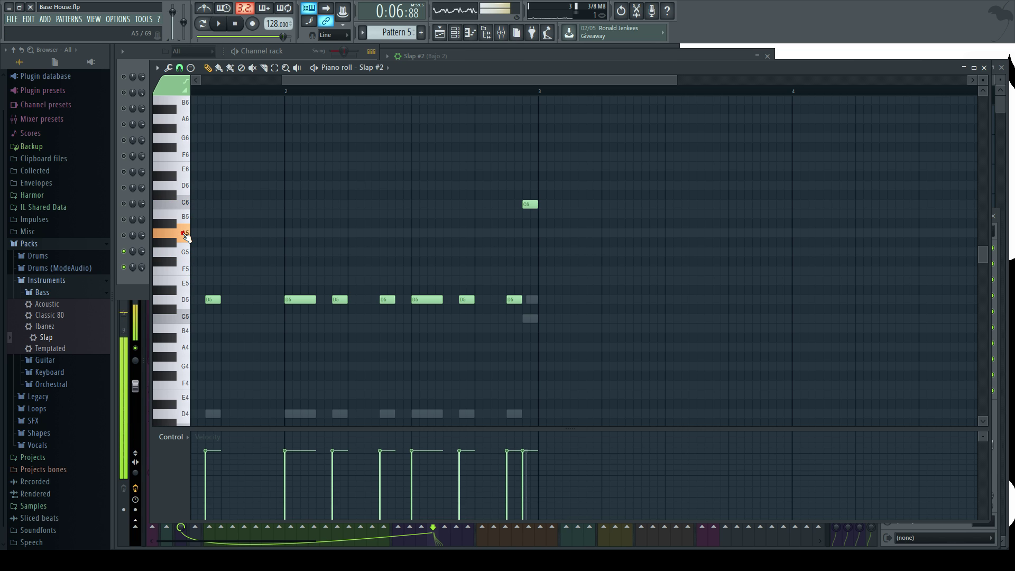
{"action": "scroll", "coordinate": [592, 266], "scroll_direction": "up", "scroll_amount": 2}
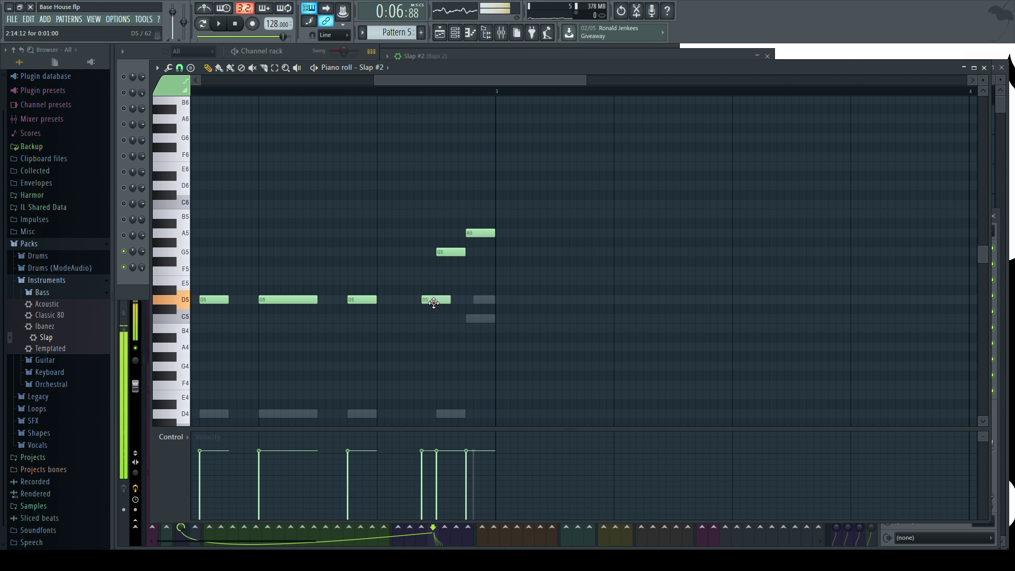
{"action": "left_click_drag", "start_coordinate": [434, 303], "coordinate": [418, 304]}
{"action": "scroll", "coordinate": [419, 307], "scroll_direction": "down", "scroll_amount": 2}
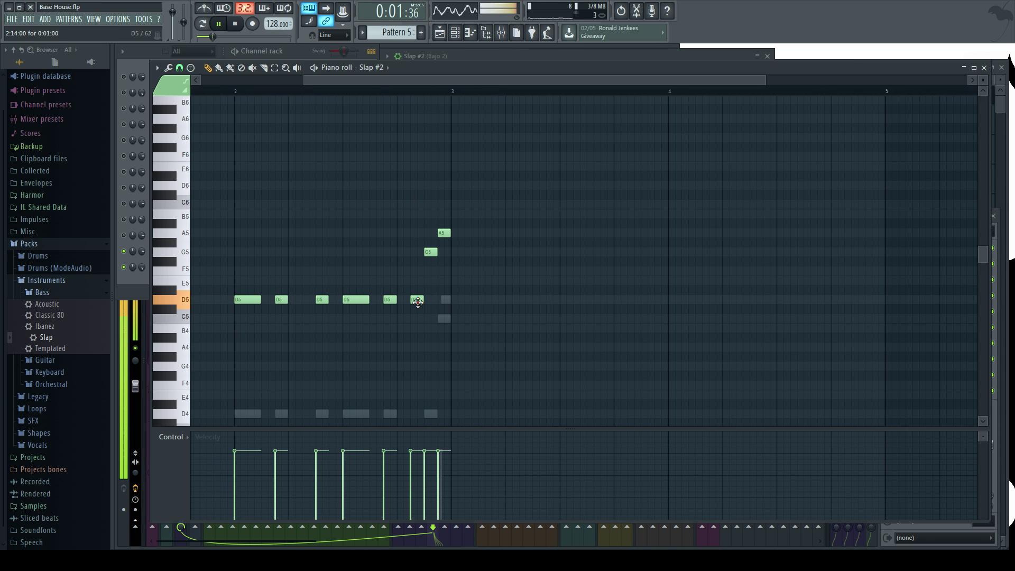
{"action": "scroll", "coordinate": [418, 302], "scroll_direction": "up", "scroll_amount": 2}
Delete the C5 note and D5 slide note at the end of bar 2 in the original Slap channel
{"action": "key", "text": "F6"}
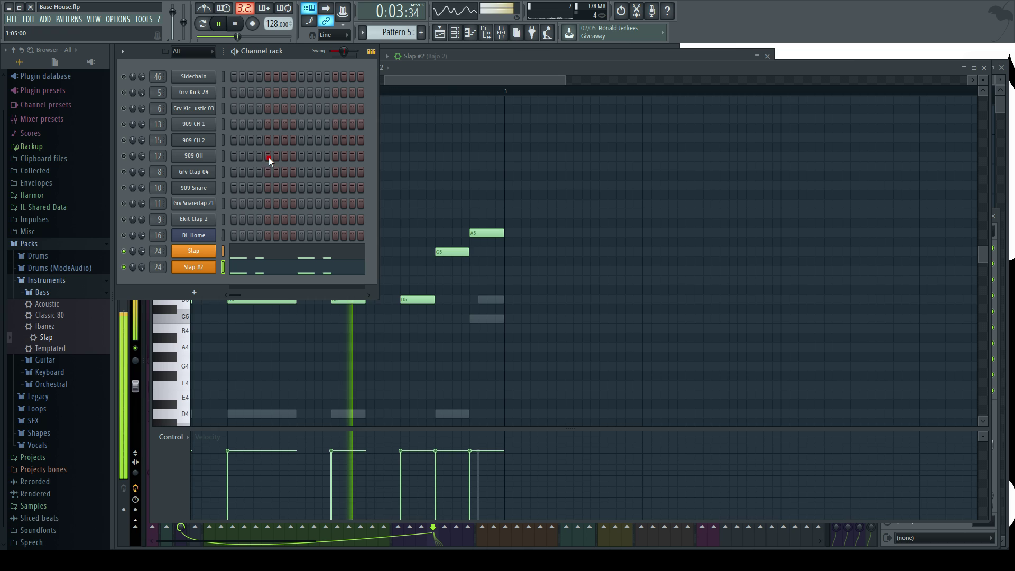
{"action": "left_click", "coordinate": [267, 258]}
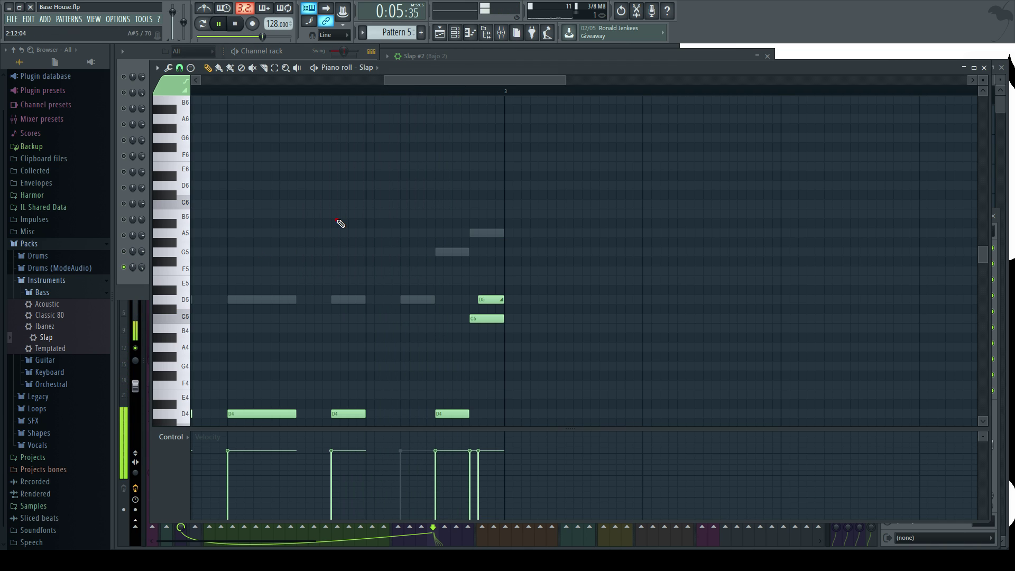
{"action": "scroll", "coordinate": [344, 227], "scroll_direction": "down", "scroll_amount": 4}
{"action": "scroll", "coordinate": [454, 233], "scroll_direction": "up", "scroll_amount": 2}
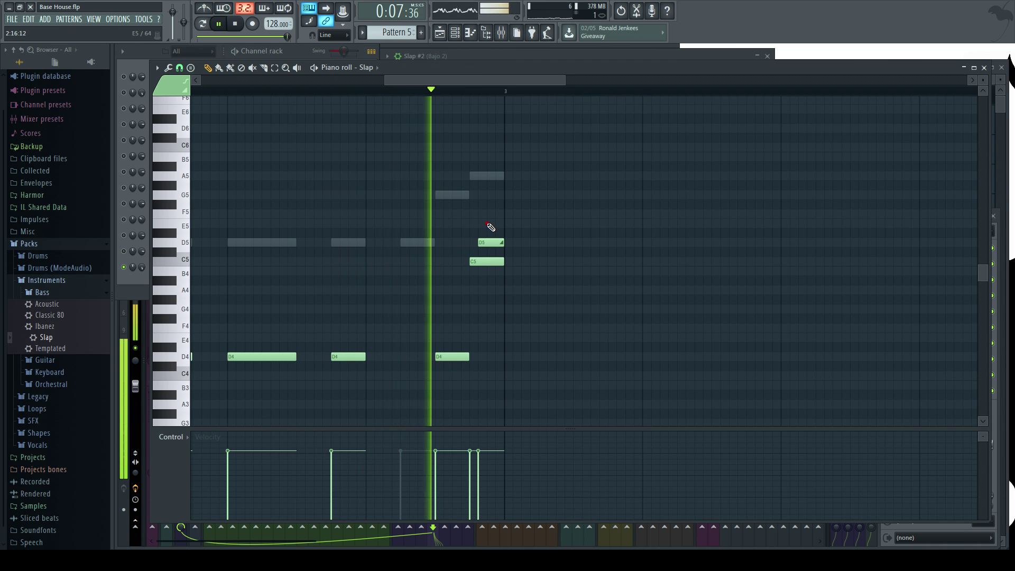
{"action": "key", "text": "space"}
Copy the final D5, G5 and A5 notes from Slap #2, and delete the D4 note at step 15 of bar 2 in Slap
{"action": "key", "text": "F6"}
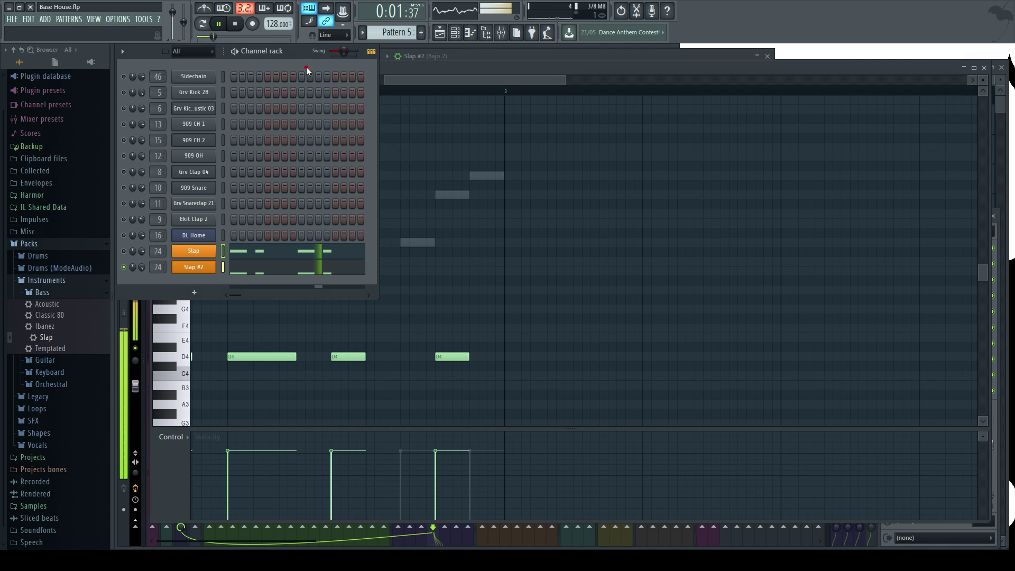
{"action": "left_click", "coordinate": [281, 264]}
{"action": "left_click_drag", "start_coordinate": [566, 294], "coordinate": [418, 172]}
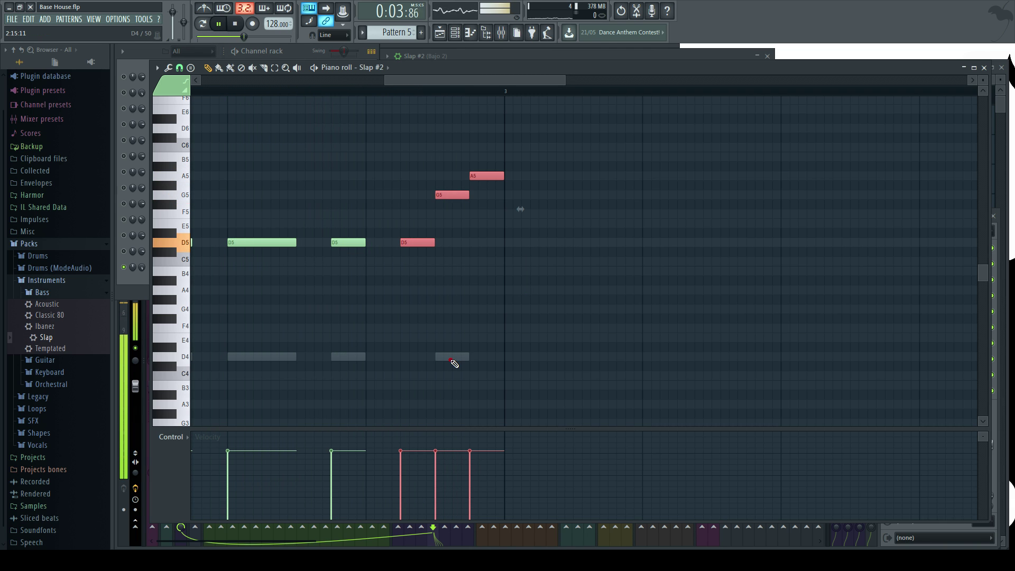
{"action": "double_click", "coordinate": [454, 359]}
{"action": "right_click", "coordinate": [454, 357]}
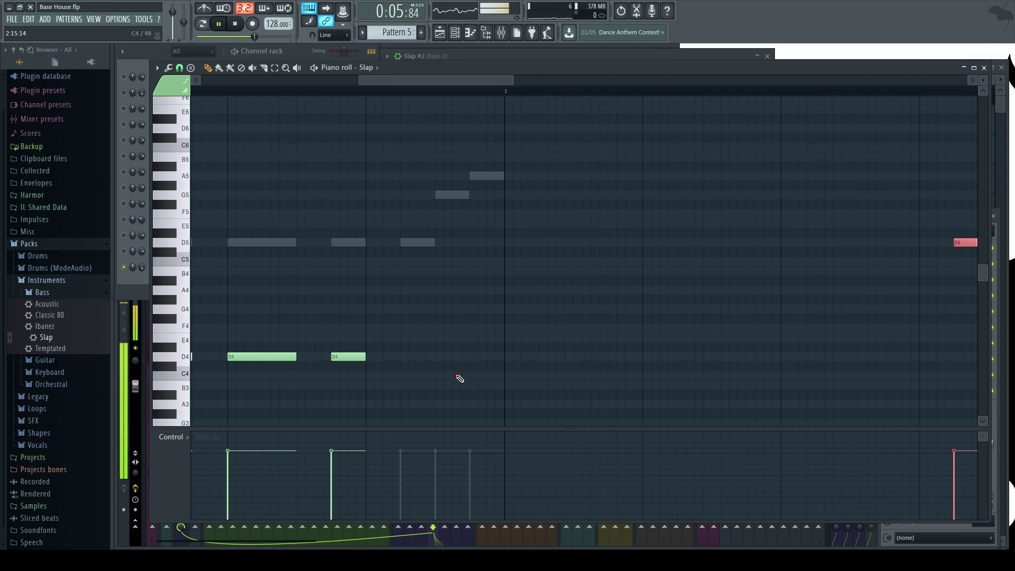
Place the copied notes at steps 14 to 16 of Slap's bar 2 and lower them an octave to D4, G4 and A4
{"action": "key", "text": "Delete"}
{"action": "scroll", "coordinate": [403, 80], "scroll_direction": "down", "scroll_amount": 2}
{"action": "key", "text": "space"}
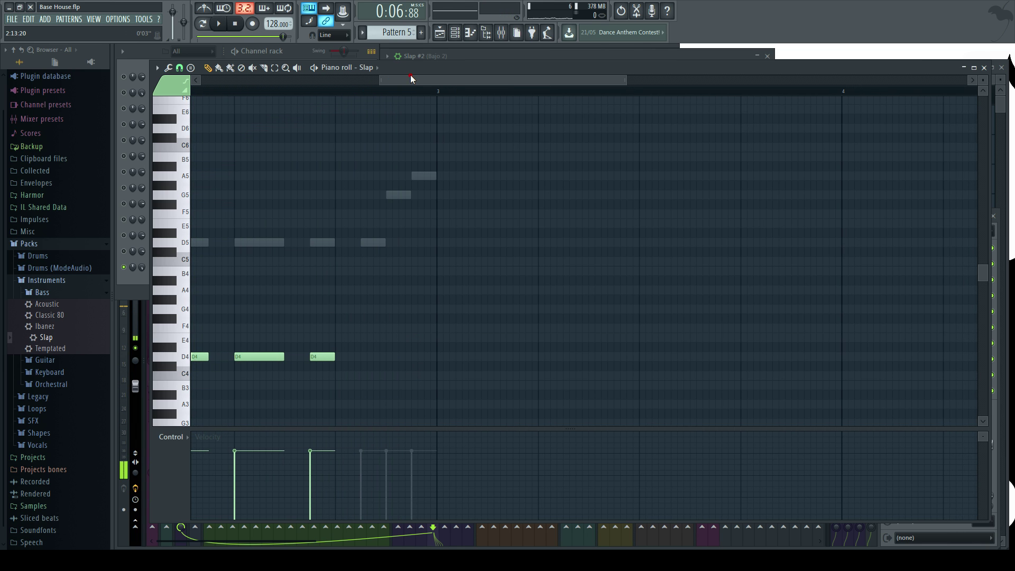
{"action": "left_click_drag", "start_coordinate": [410, 79], "coordinate": [360, 85]}
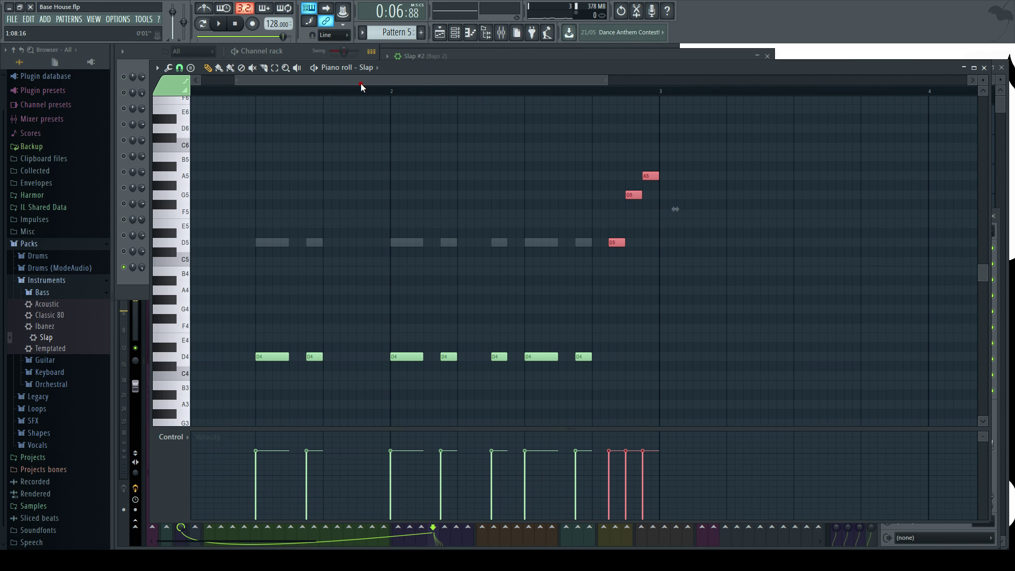
{"action": "left_click", "coordinate": [309, 50]}
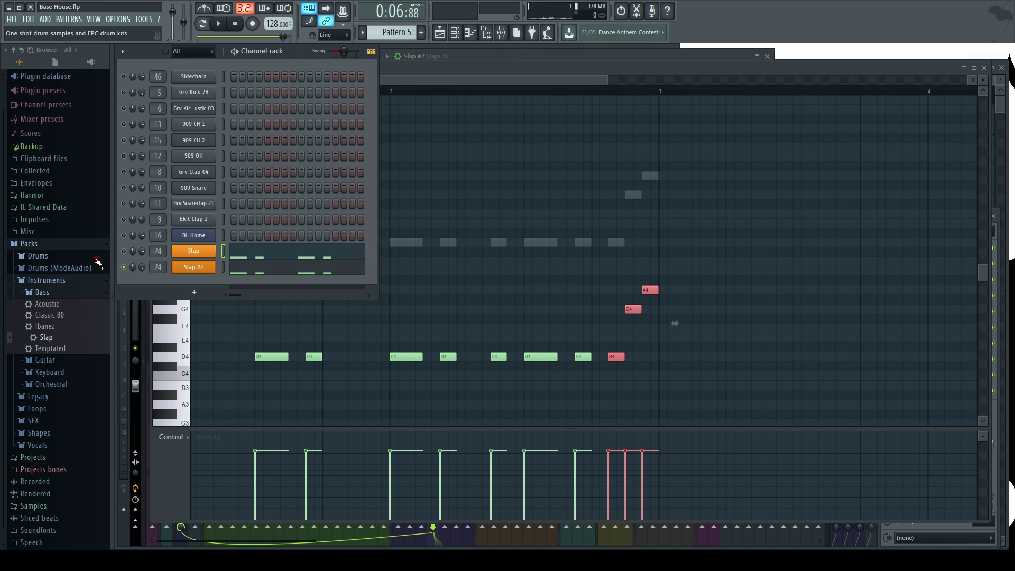
Enable both bass channels, play them together, and close the piano roll
{"action": "left_click", "coordinate": [126, 268]}
{"action": "key", "text": "space"}
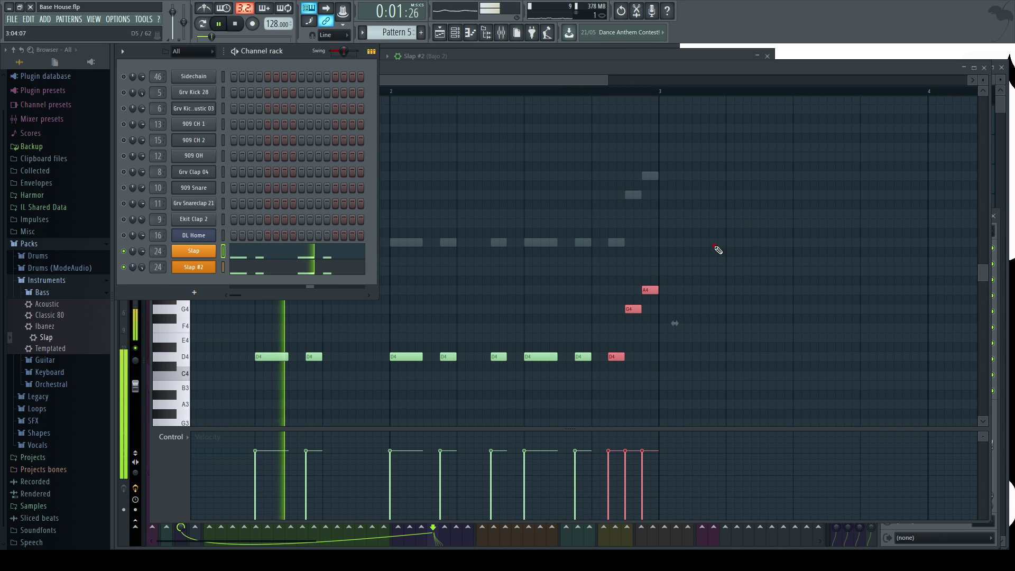
{"action": "left_click", "coordinate": [984, 68]}
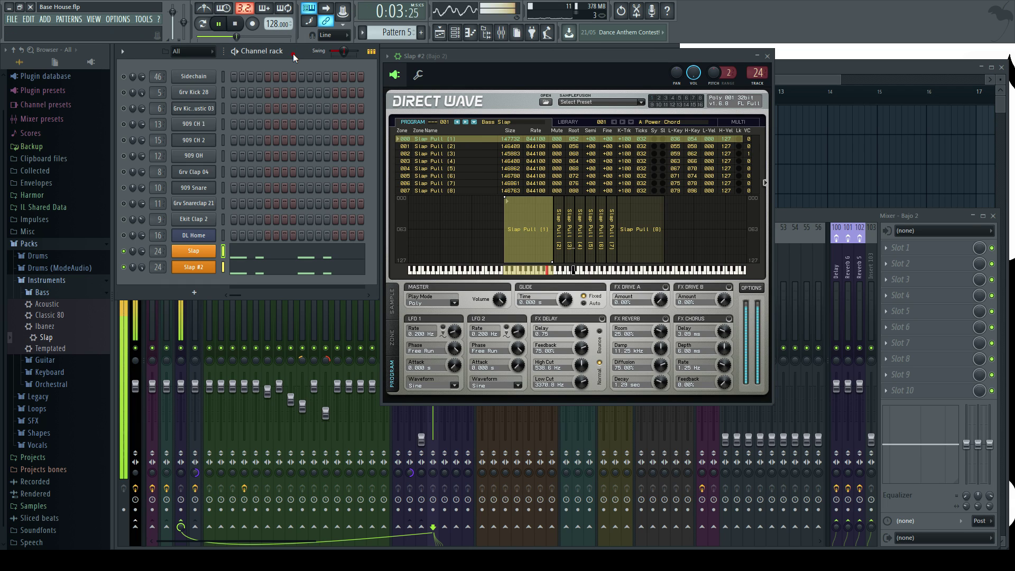
Link Slap #2's channel volume to the Peak ctrl - Peak controller with the Inverted mapping formula
{"action": "right_click", "coordinate": [141, 271]}
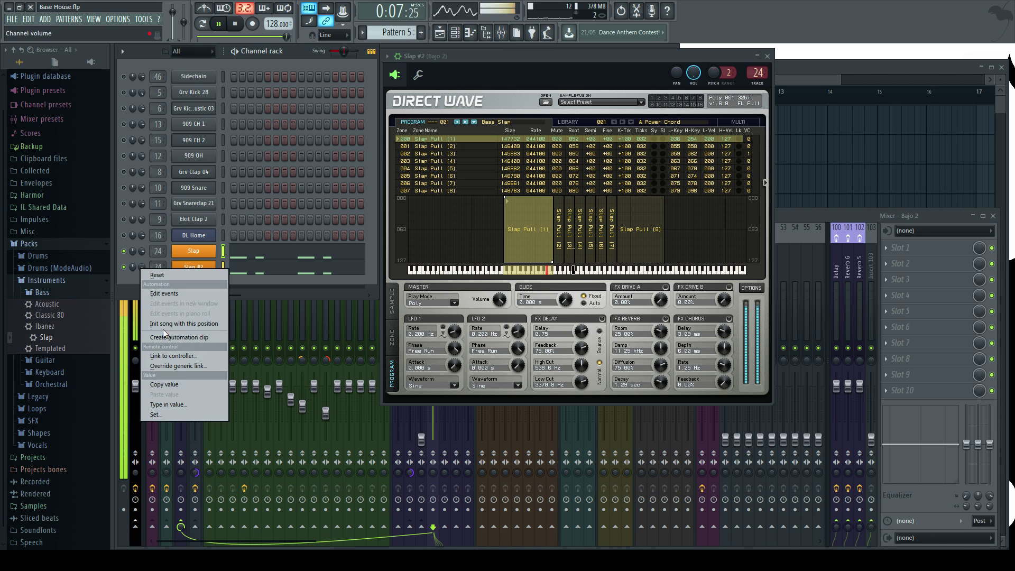
{"action": "left_click", "coordinate": [155, 357]}
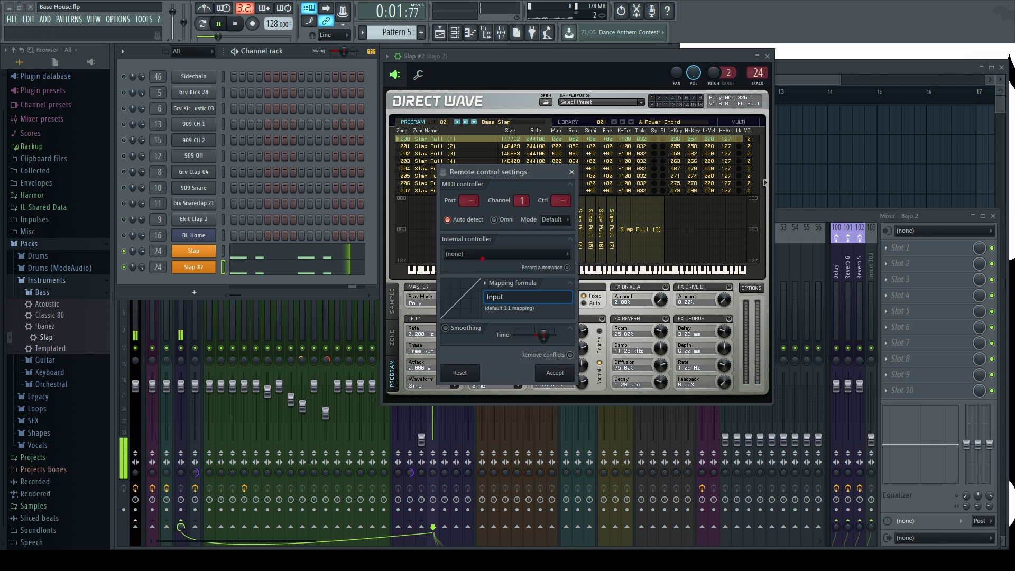
{"action": "left_click", "coordinate": [482, 258]}
{"action": "left_click", "coordinate": [470, 302]}
{"action": "left_click", "coordinate": [485, 283]}
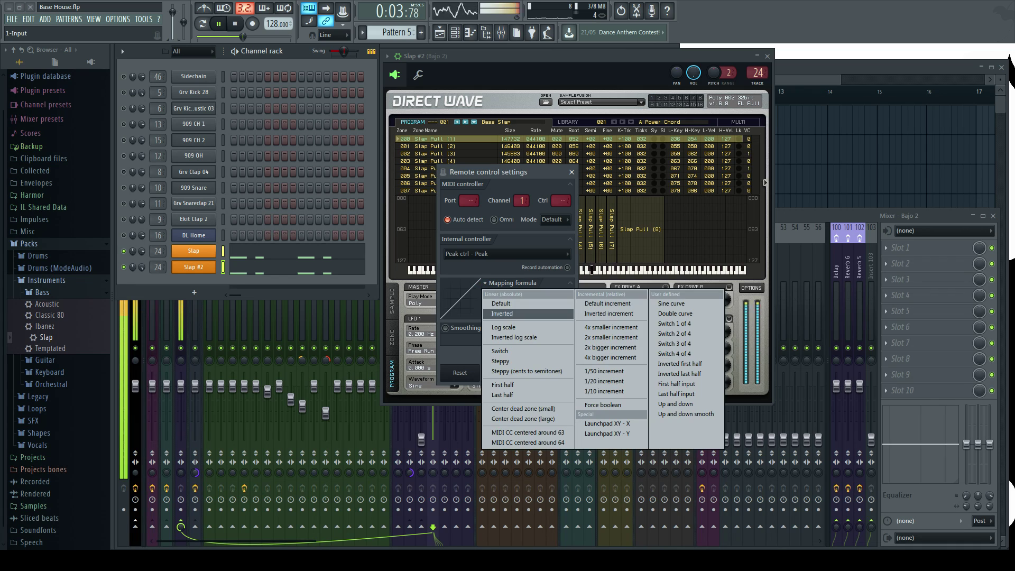
{"action": "left_click", "coordinate": [545, 352]}
{"action": "left_click", "coordinate": [548, 374]}
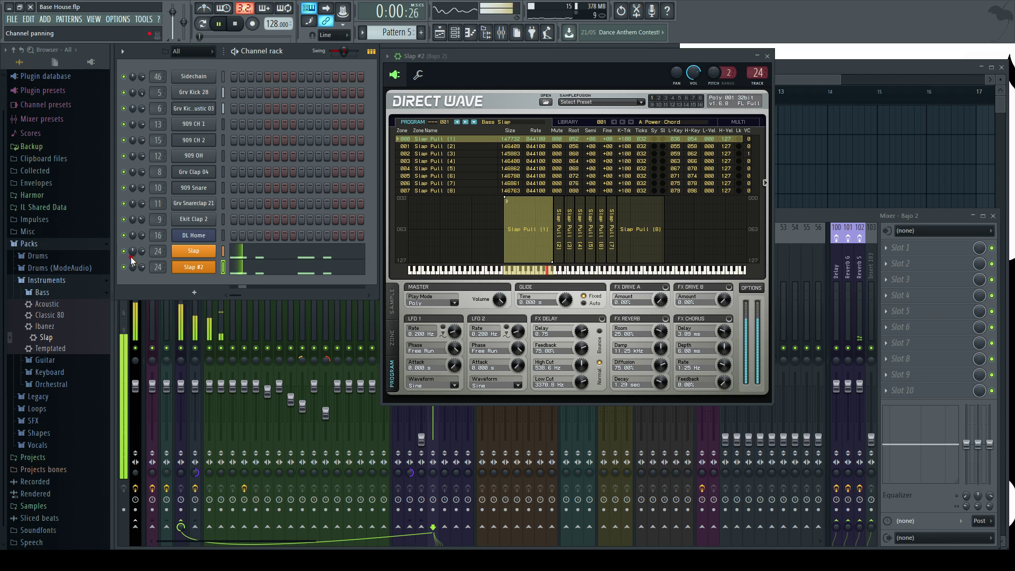
Raise the volume multiplier in Slap #2's channel settings
{"action": "left_click", "coordinate": [185, 270]}
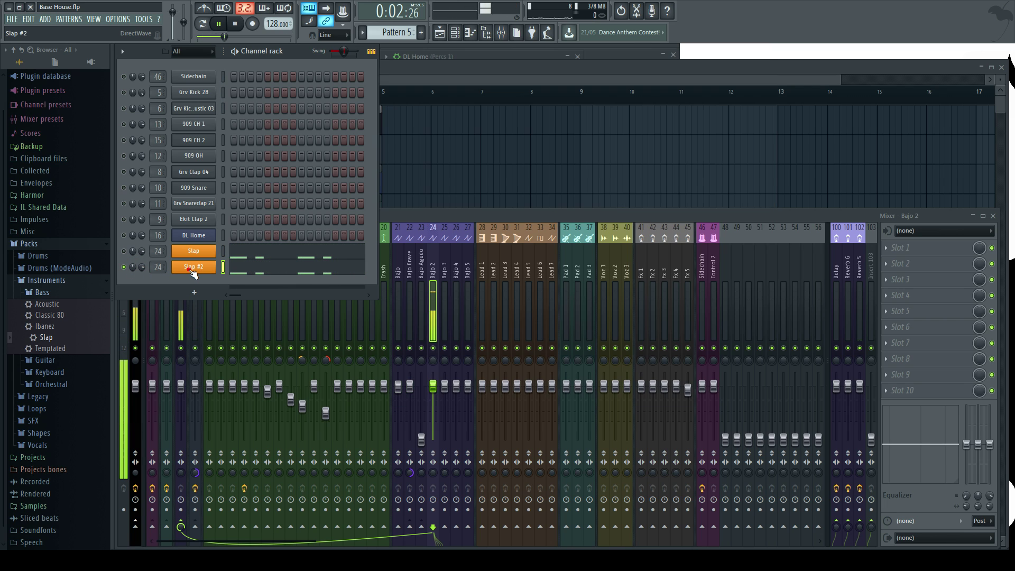
{"action": "left_click", "coordinate": [192, 267]}
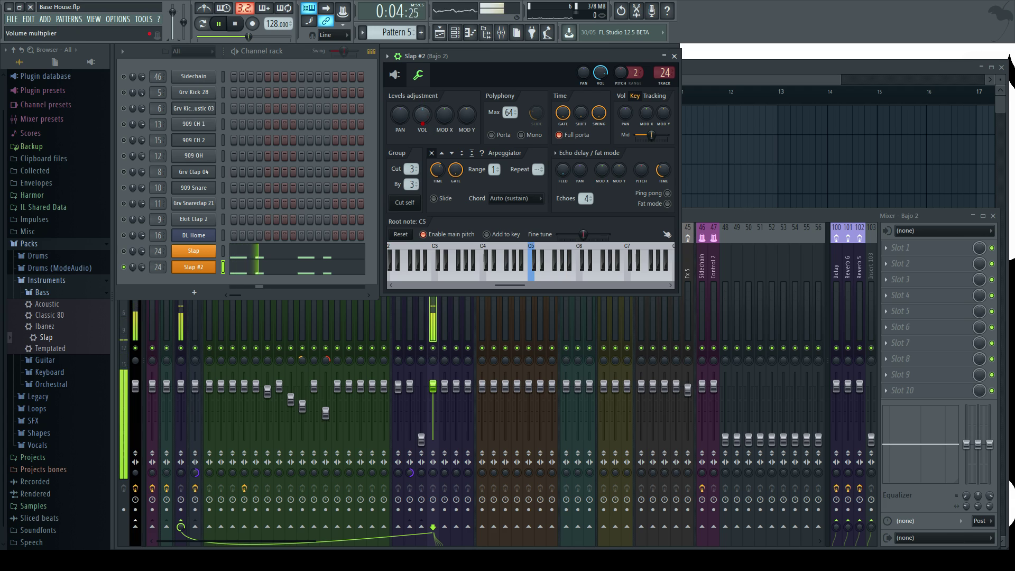
{"action": "left_click_drag", "start_coordinate": [423, 115], "coordinate": [435, 91]}
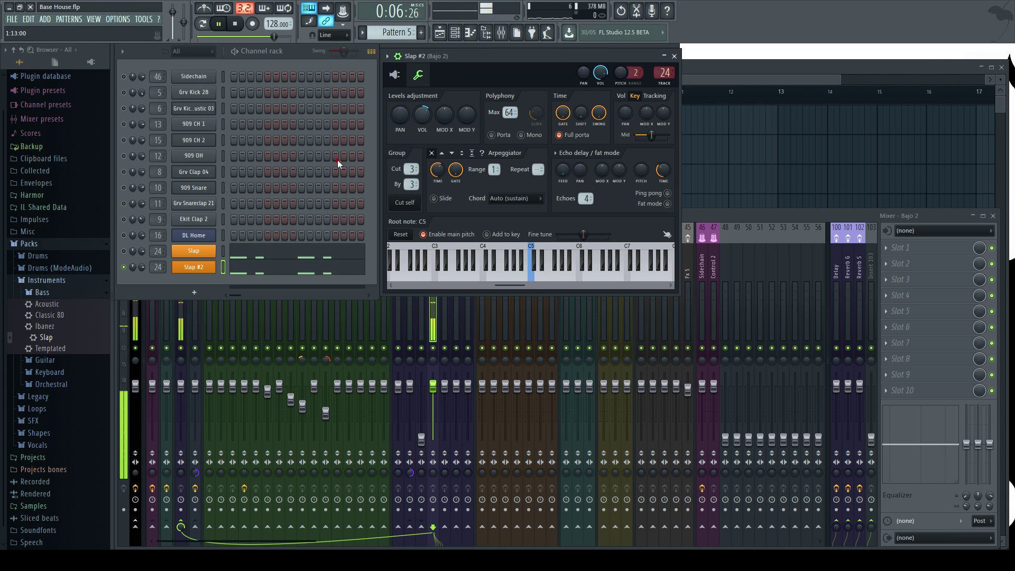
Unmute the Sidechain channel, and toggle the Slap channel on and off to compare the layered basses
{"action": "left_click", "coordinate": [123, 252]}
{"action": "left_click", "coordinate": [124, 77]}
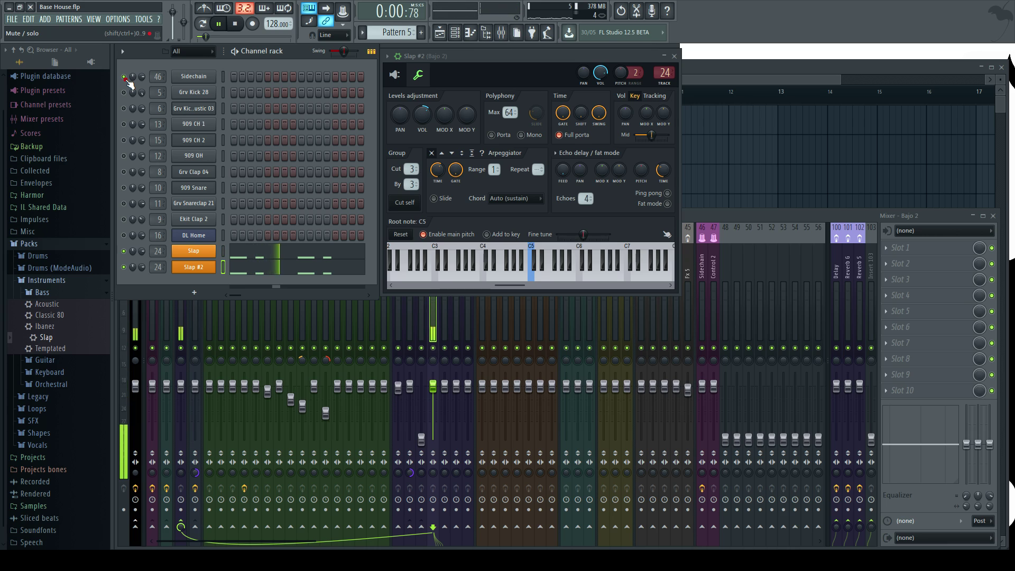
{"action": "left_click", "coordinate": [125, 252]}
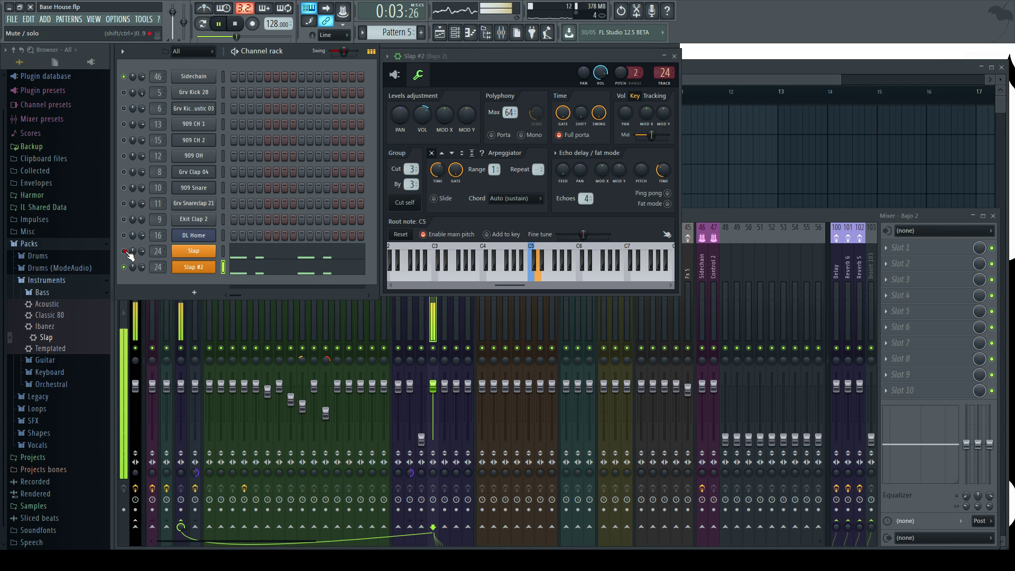
Open the mixer at the Slap channel's track, move to the Bajo track, and lower its fader slightly
{"action": "double_click", "coordinate": [156, 251]}
{"action": "key", "text": "Left"}
{"action": "key", "text": "Left"}
{"action": "key", "text": "Left"}
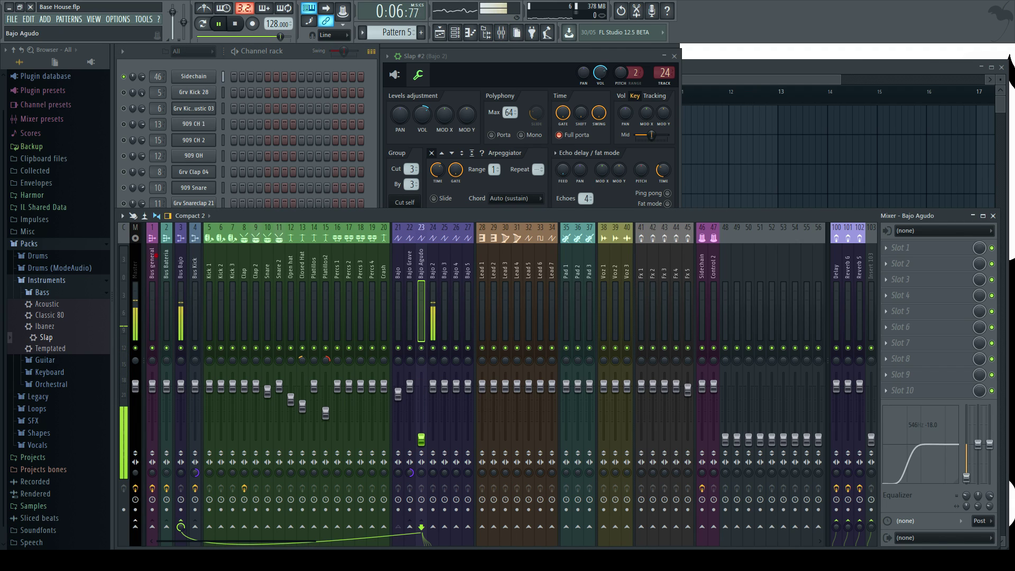
Solo the Bajo 2 mixer track during playback and select it for editing
{"action": "left_click", "coordinate": [265, 71]}
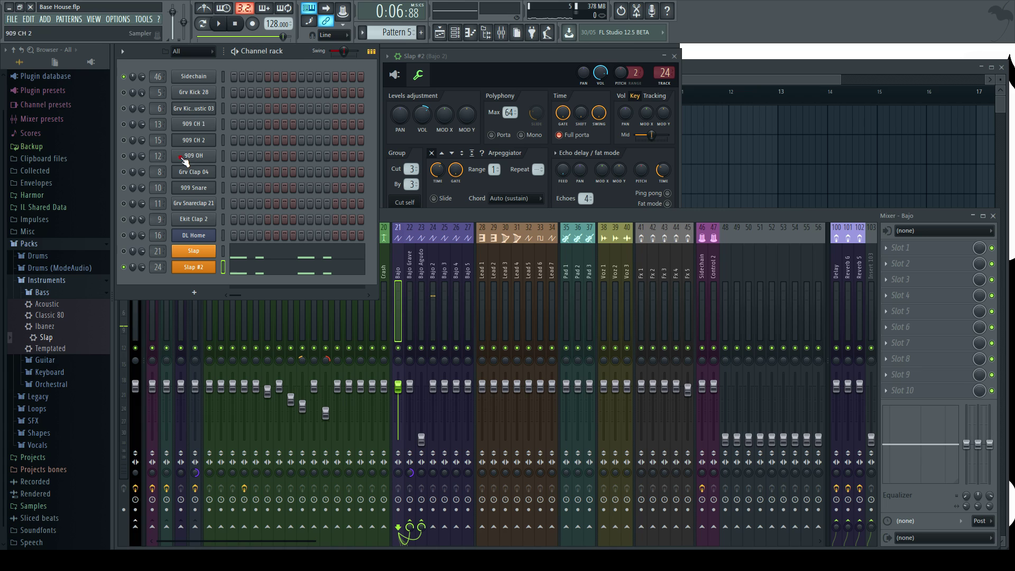
{"action": "key", "text": "space"}
{"action": "left_click", "coordinate": [400, 261]}
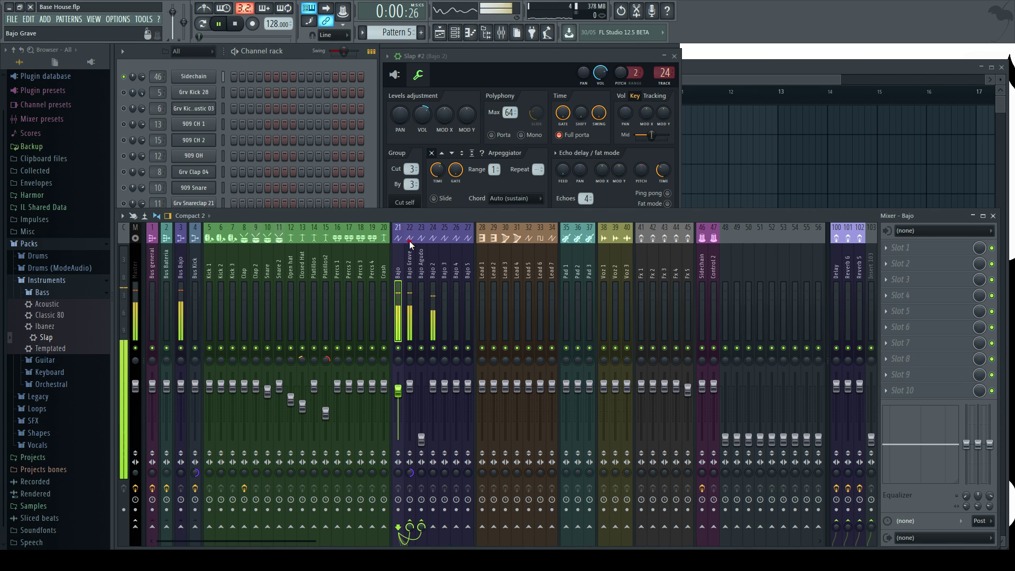
{"action": "right_click", "coordinate": [433, 348]}
{"action": "left_click", "coordinate": [432, 262]}
{"action": "key", "text": "space"}
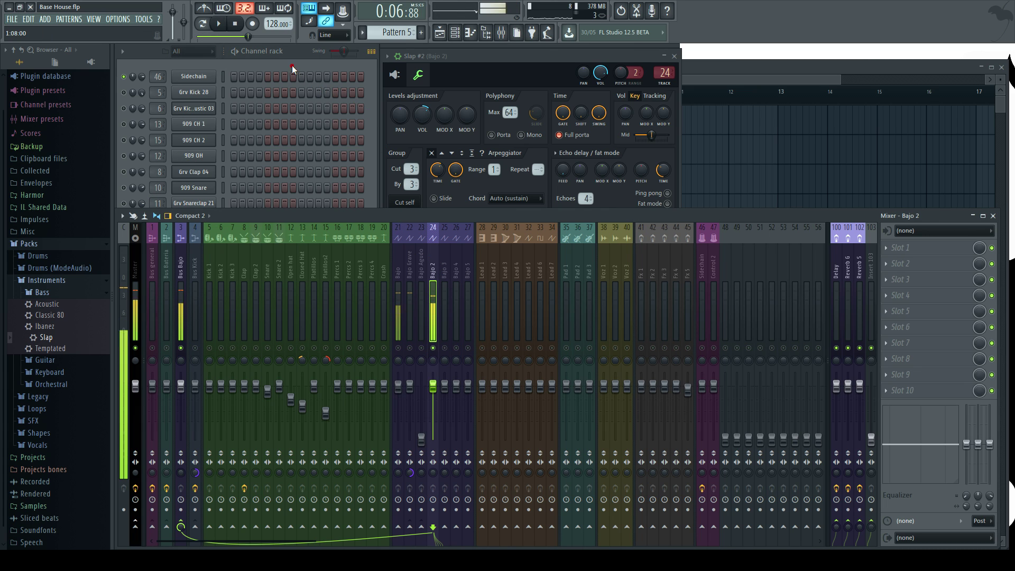
Cut the low end of Bajo 2 with its mixer equalizer's low band at about 72 Hz and -18 dB
{"action": "left_click", "coordinate": [292, 68]}
{"action": "left_click", "coordinate": [432, 253]}
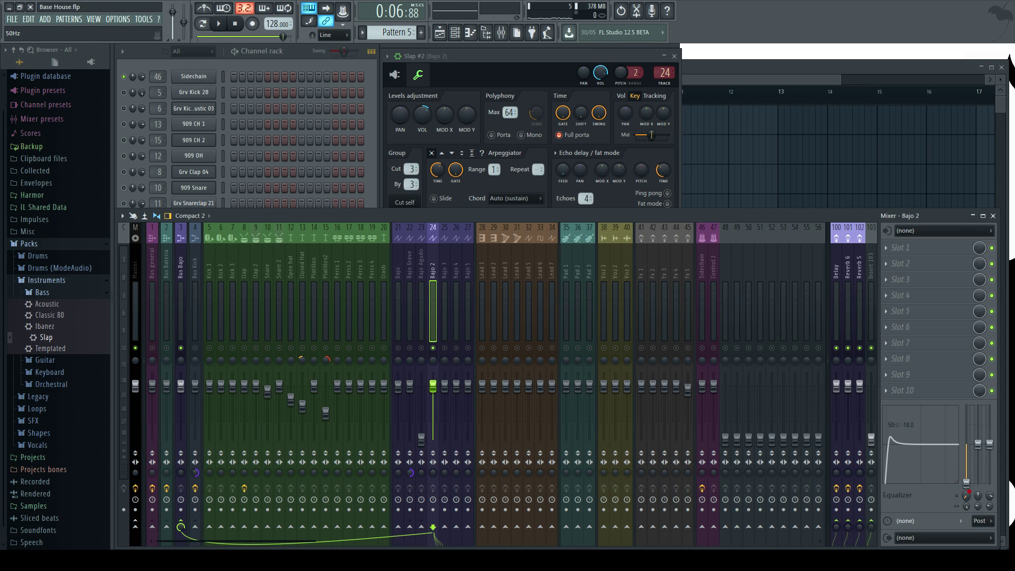
{"action": "key", "text": "space"}
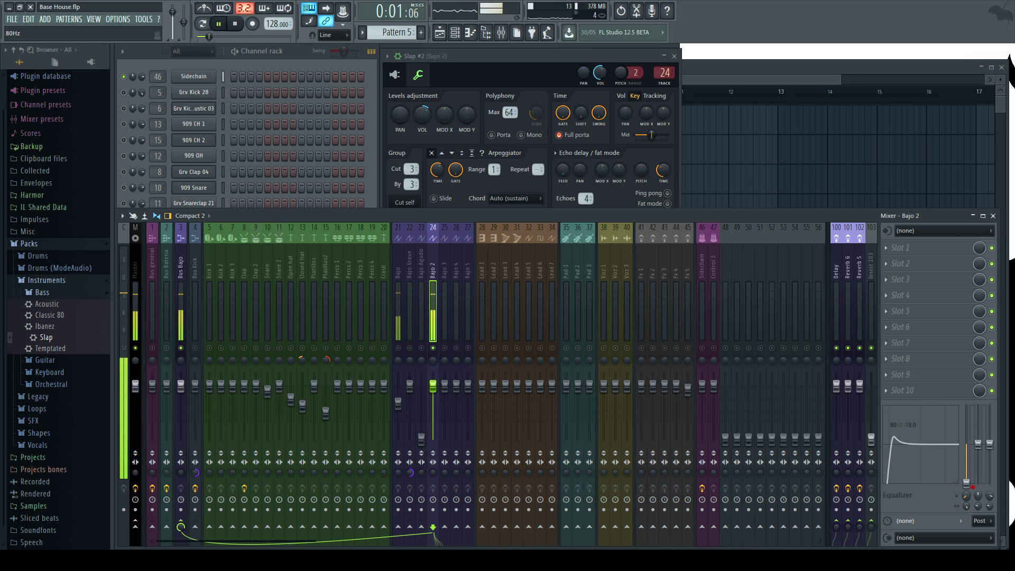
{"action": "key", "text": "space"}
Solo the Bajo mixer track, play it briefly and select it for equalizing
{"action": "left_click", "coordinate": [144, 206]}
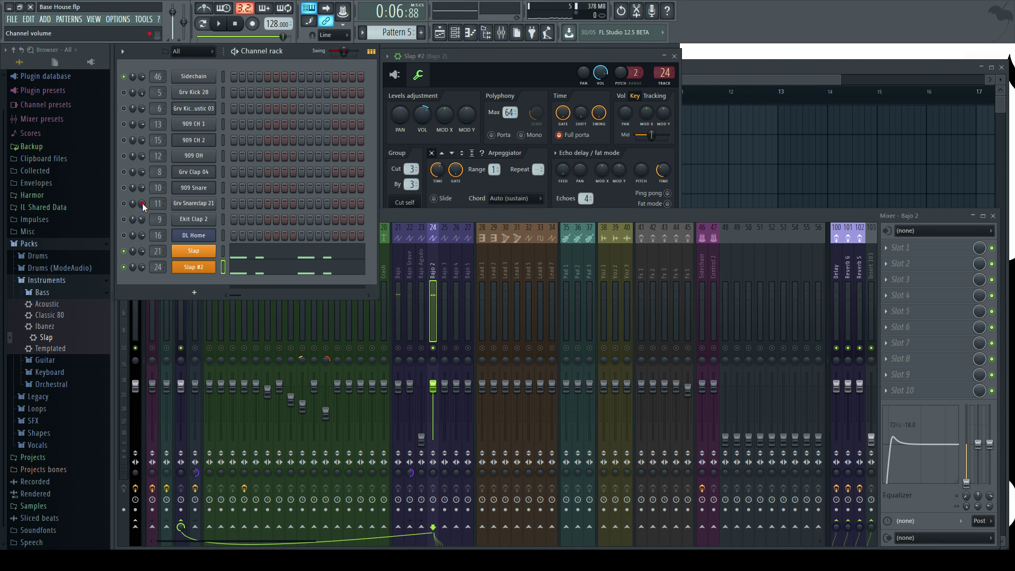
{"action": "left_click", "coordinate": [428, 220]}
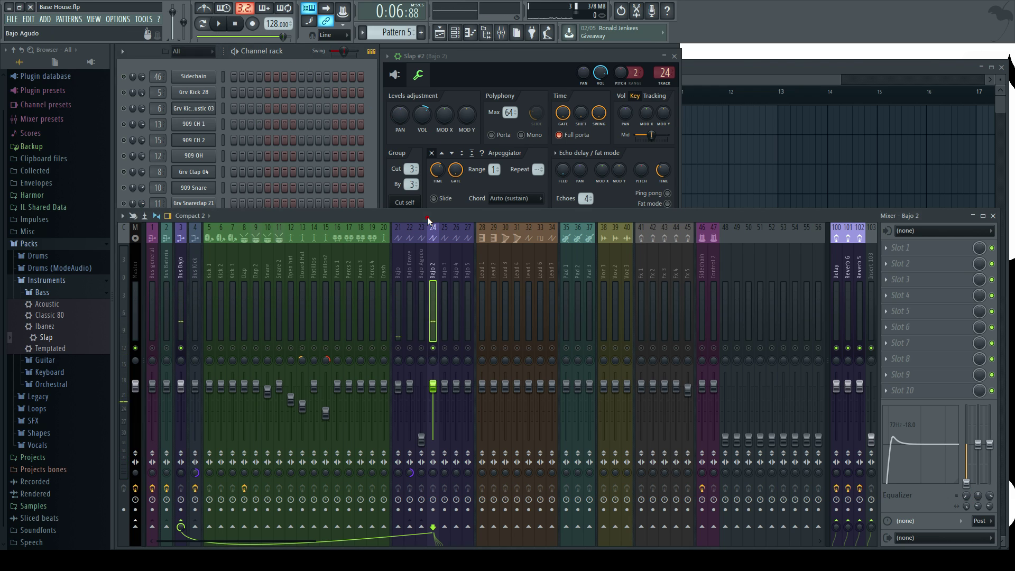
{"action": "right_click", "coordinate": [399, 348]}
{"action": "key", "text": "space"}
{"action": "left_click", "coordinate": [402, 263]}
{"action": "key", "text": "space"}
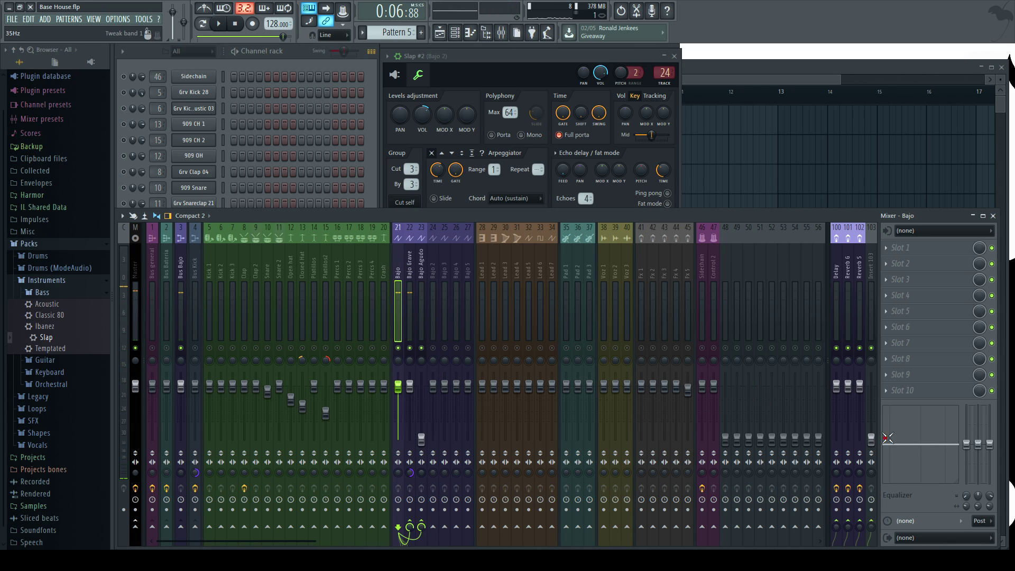
Shape the Bajo track's equalizer during playback with a -8.2 dB cut at 368 Hz and a -6.8 dB high band at 8.3 kHz
{"action": "left_click_drag", "start_coordinate": [885, 433], "coordinate": [928, 463]}
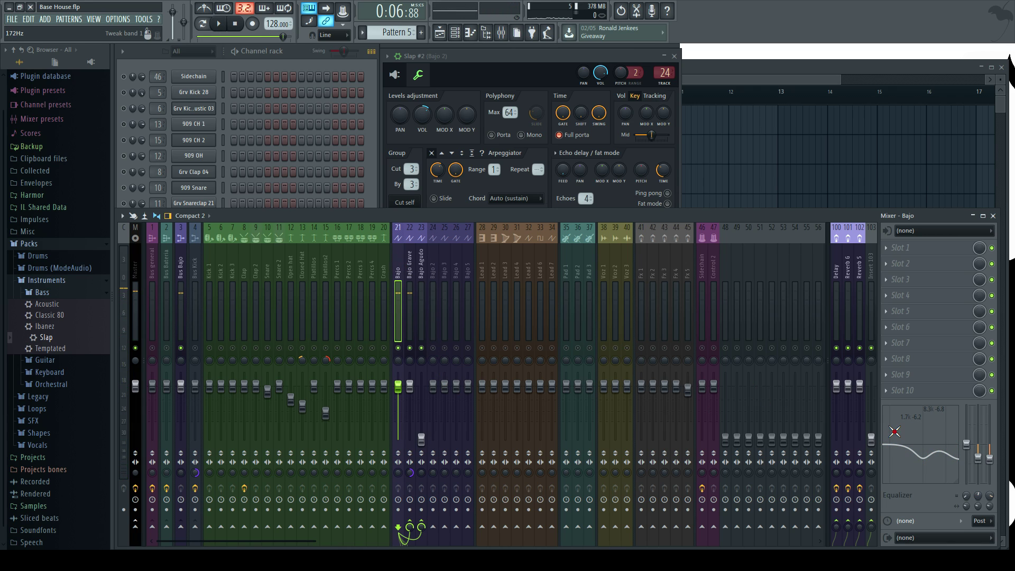
{"action": "left_click", "coordinate": [304, 63]}
{"action": "key", "text": "space"}
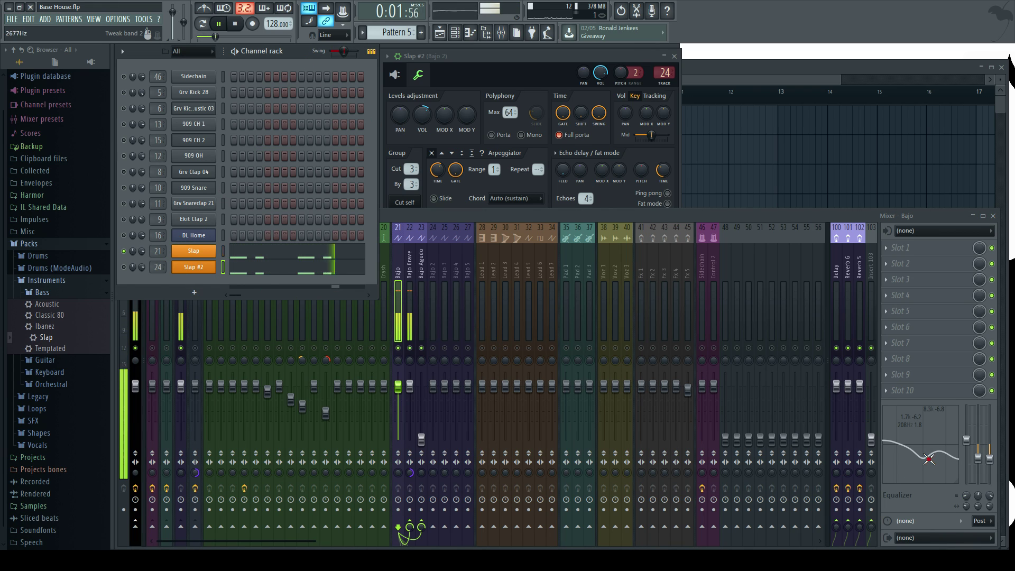
{"action": "left_click_drag", "start_coordinate": [928, 461], "coordinate": [886, 467]}
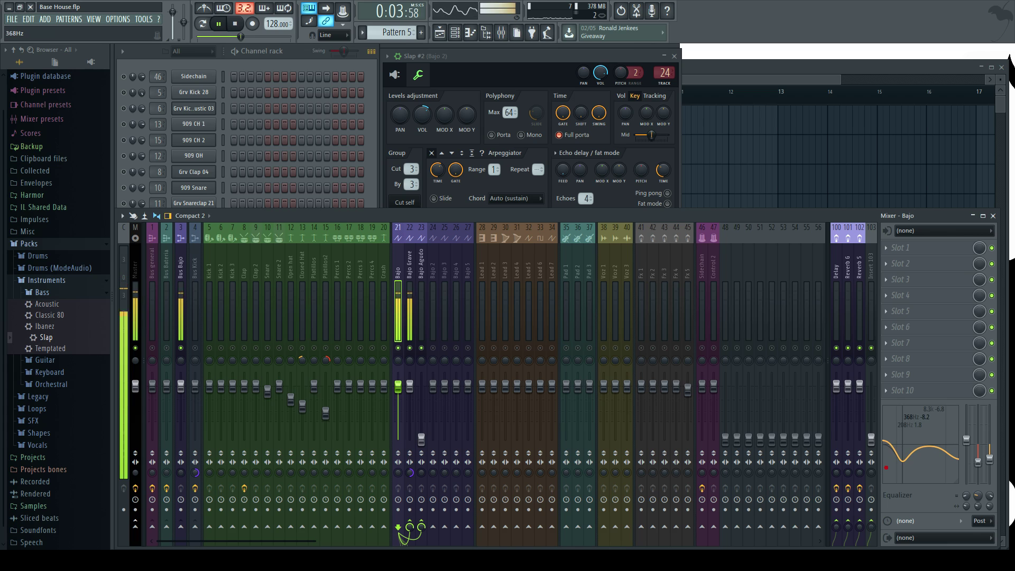
{"action": "key", "text": "space"}
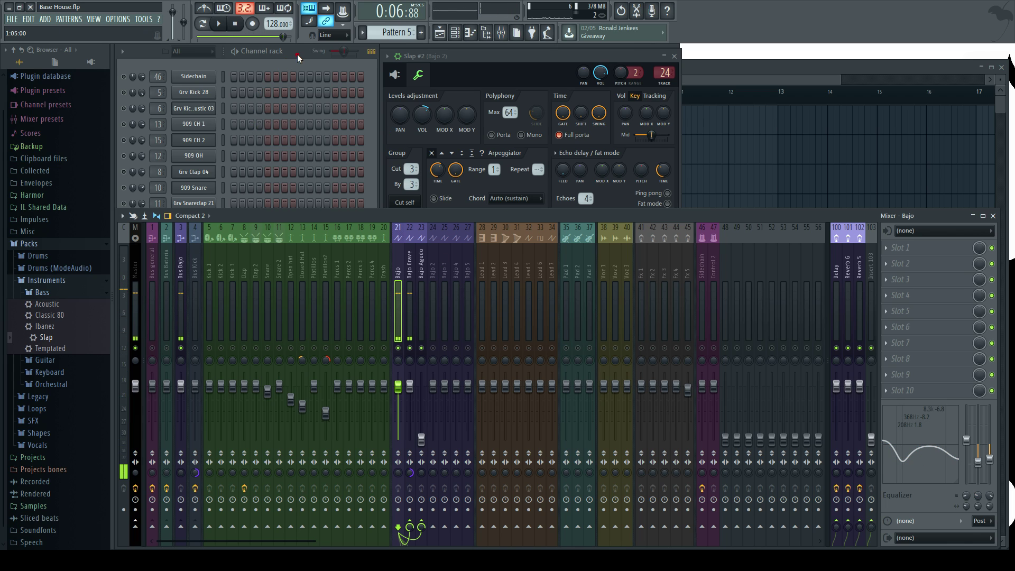
Unmute Bajo 2 so it plays together with Bajo, and send Bajo 2 to the Reverb 5 track
{"action": "left_click", "coordinate": [298, 56]}
{"action": "key", "text": "space"}
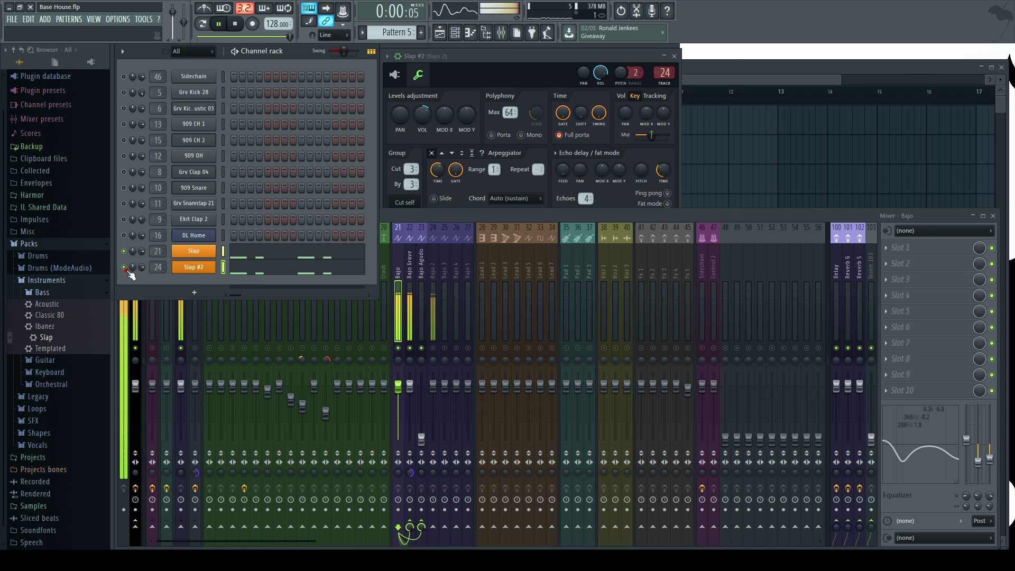
{"action": "left_click", "coordinate": [434, 348]}
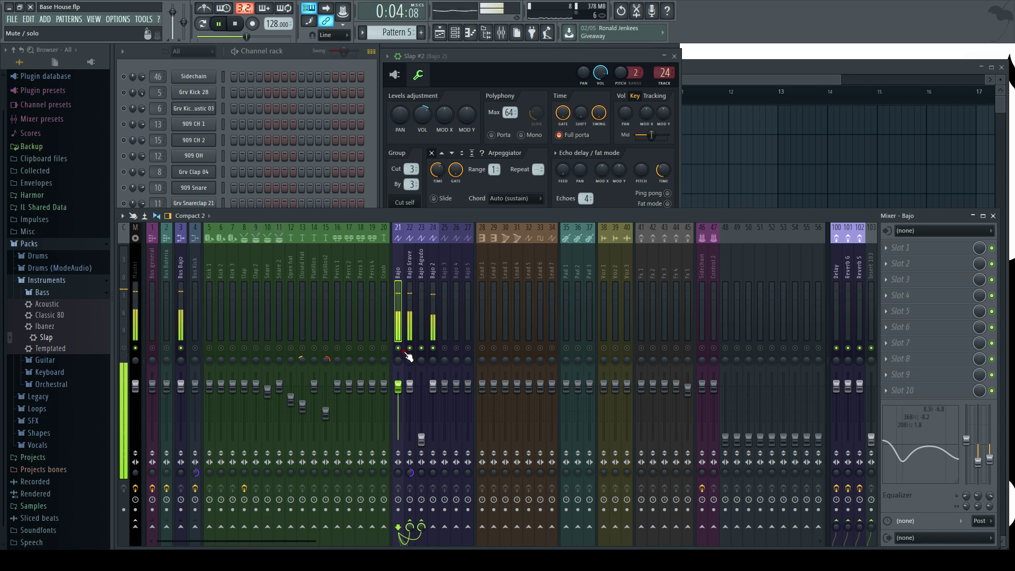
{"action": "left_click", "coordinate": [436, 274]}
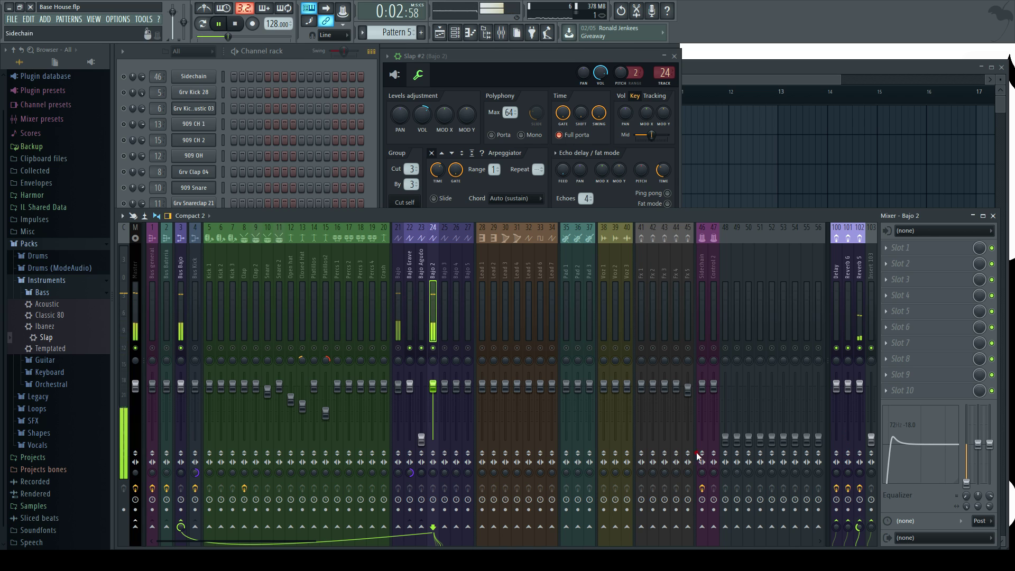
Clear the solo so all mixer tracks and all channels in the channel rack are unmuted
{"action": "right_click", "coordinate": [438, 350]}
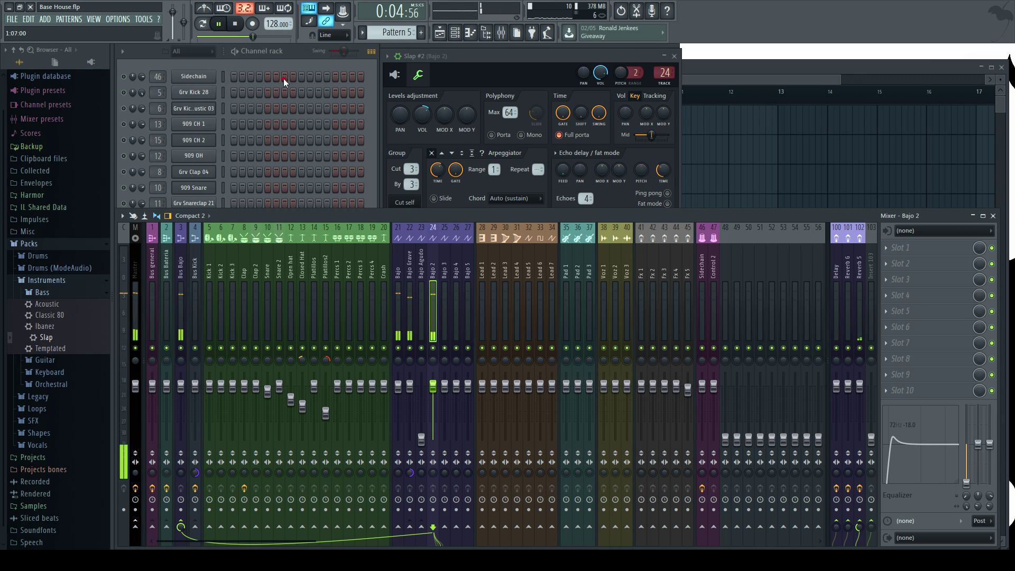
{"action": "left_click", "coordinate": [267, 62]}
{"action": "right_click", "coordinate": [123, 203]}
{"action": "right_click", "coordinate": [123, 204]}
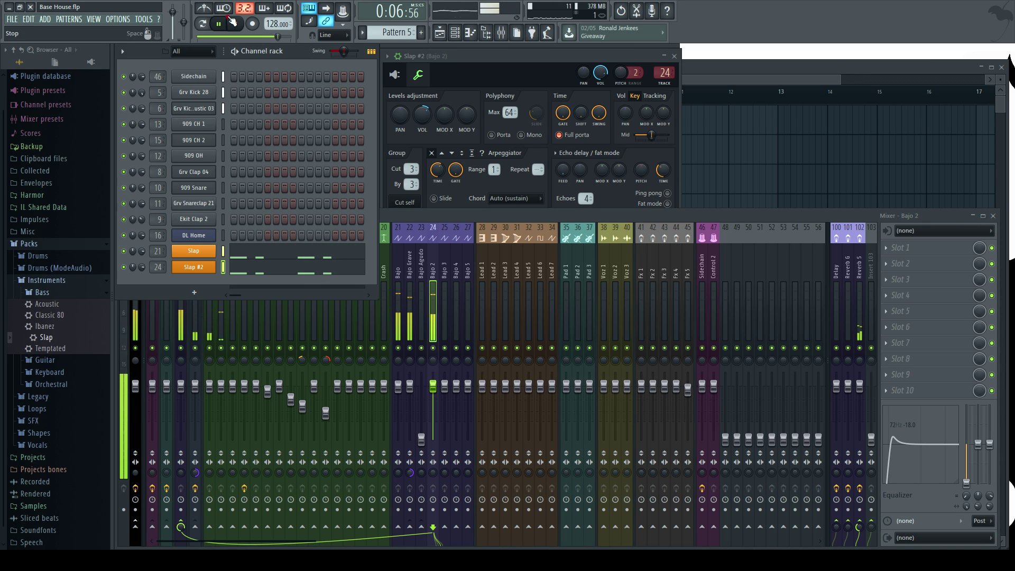
Unmute all playlist tracks, play the arrangement and collapse the Packs folder in the browser
{"action": "left_click_drag", "start_coordinate": [724, 71], "coordinate": [717, 71]}
{"action": "key", "text": "space"}
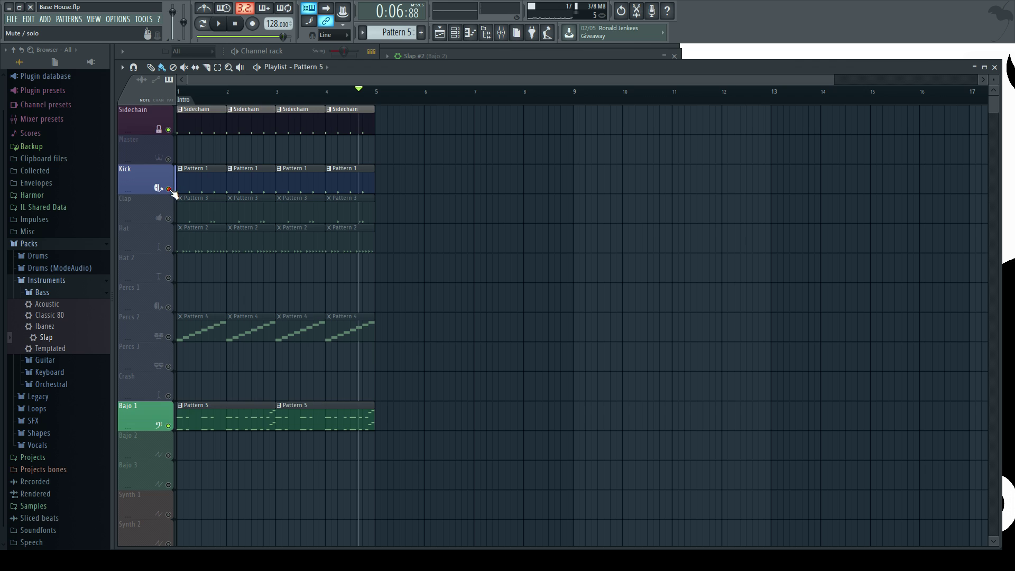
{"action": "right_click", "coordinate": [172, 189]}
{"action": "right_click", "coordinate": [172, 189]}
{"action": "key", "text": "space"}
{"action": "left_click", "coordinate": [33, 245]}
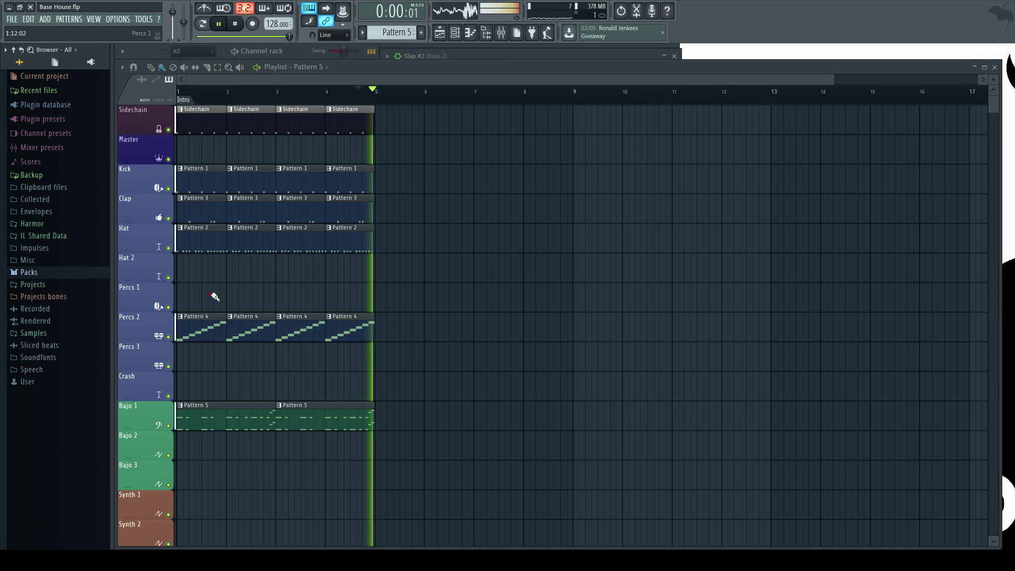
Listen to the full arrangement while looking over the playlist clips and the channel rack, and stop playback
{"action": "left_click", "coordinate": [299, 54]}
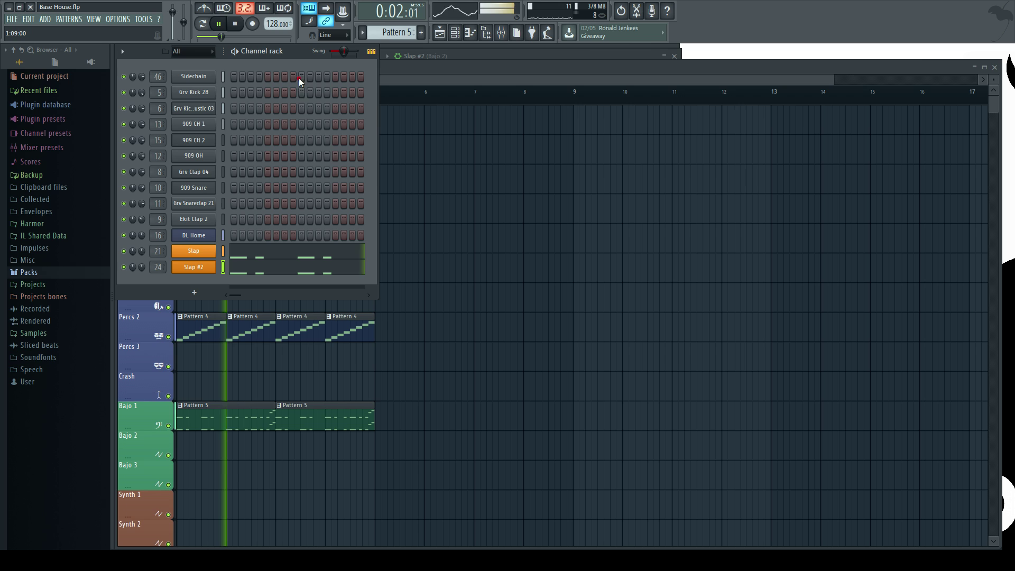
{"action": "right_click", "coordinate": [438, 237]}
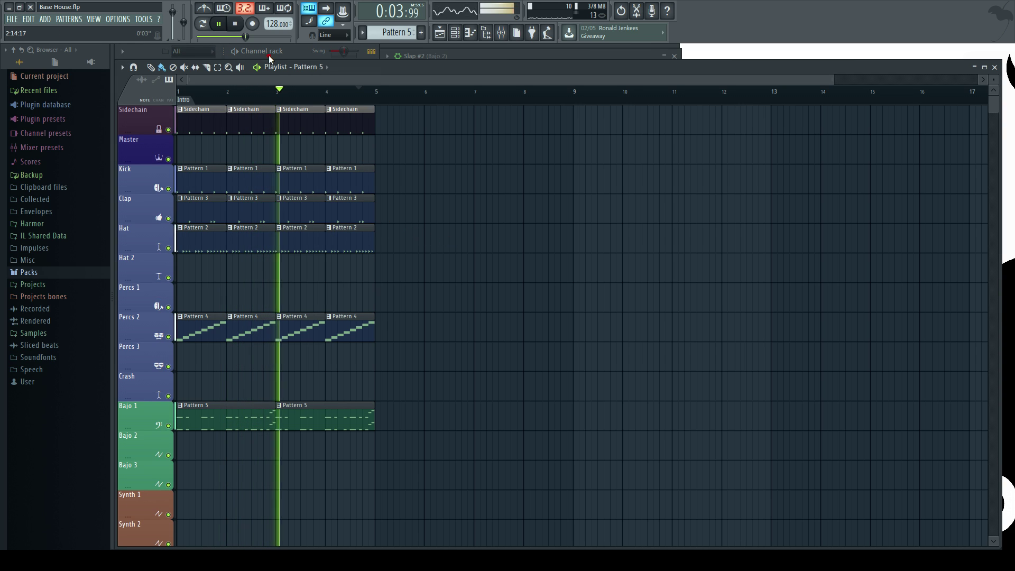
{"action": "left_click", "coordinate": [299, 56]}
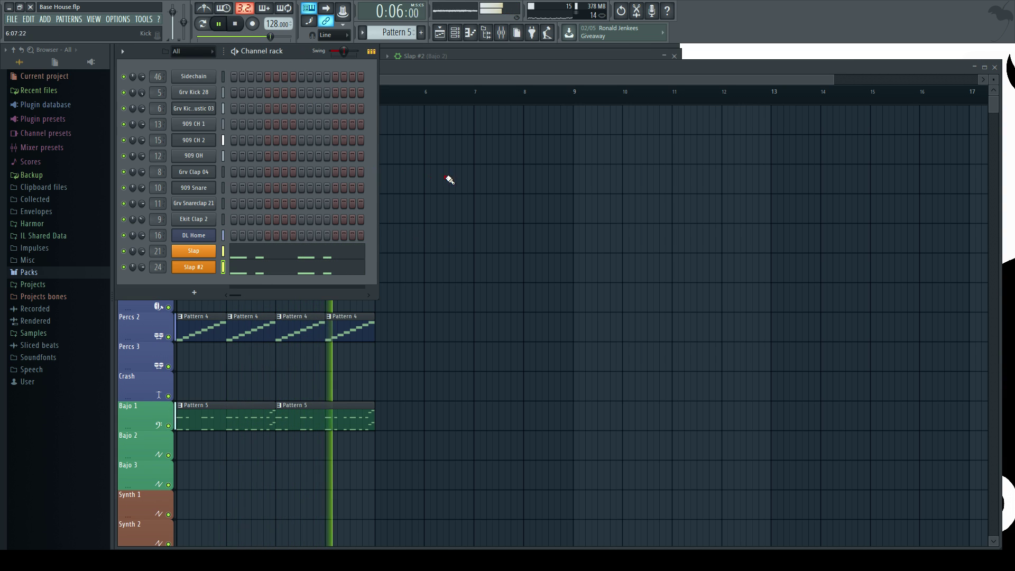
{"action": "right_click", "coordinate": [460, 184]}
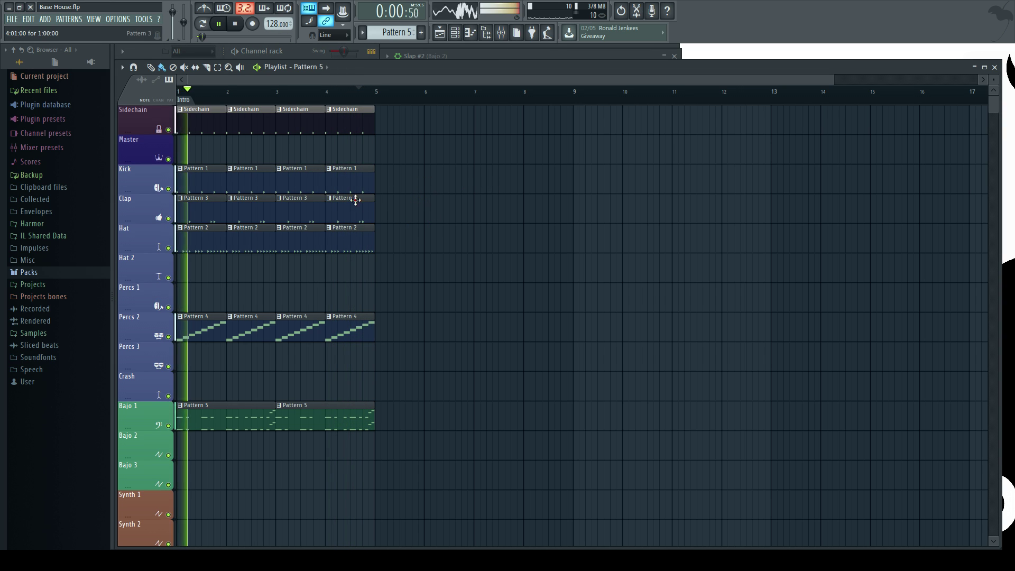
{"action": "scroll", "coordinate": [323, 158], "scroll_direction": "up", "scroll_amount": 1}
{"action": "left_click_drag", "start_coordinate": [286, 80], "coordinate": [68, 109]}
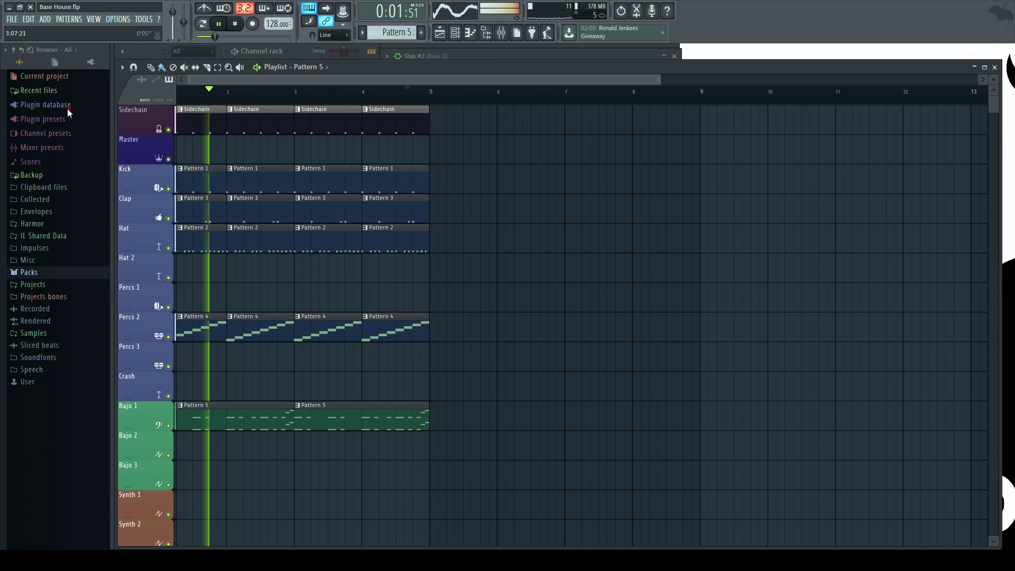
{"action": "left_click", "coordinate": [300, 55]}
{"action": "key", "text": "space"}
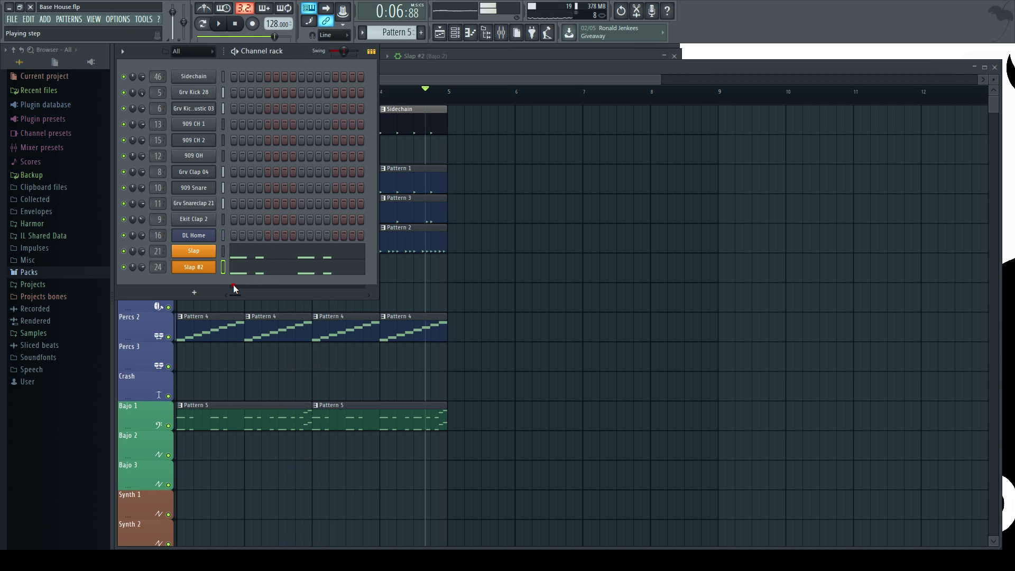
Insert a 3x Osc channel and move it below Slap #2 in the channel rack
{"action": "right_click", "coordinate": [195, 271]}
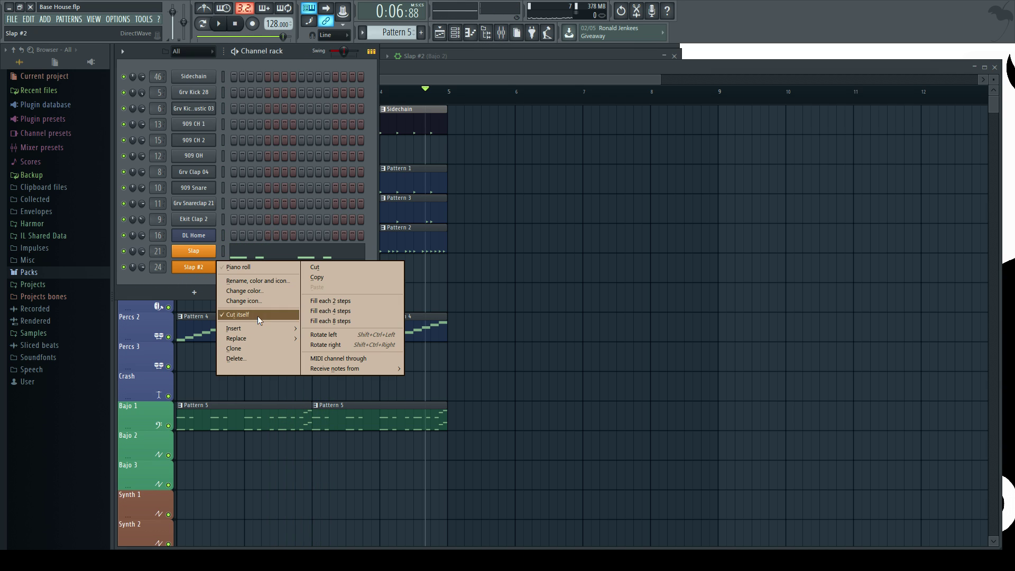
{"action": "mouse_move", "coordinate": [261, 327]}
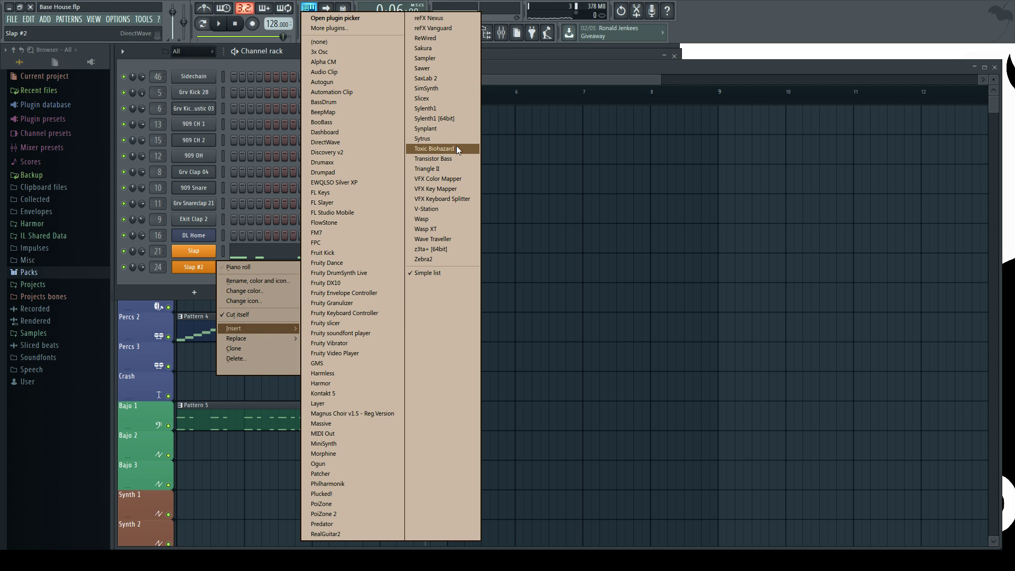
{"action": "left_click", "coordinate": [340, 53]}
{"action": "left_click_drag", "start_coordinate": [275, 182], "coordinate": [460, 61]}
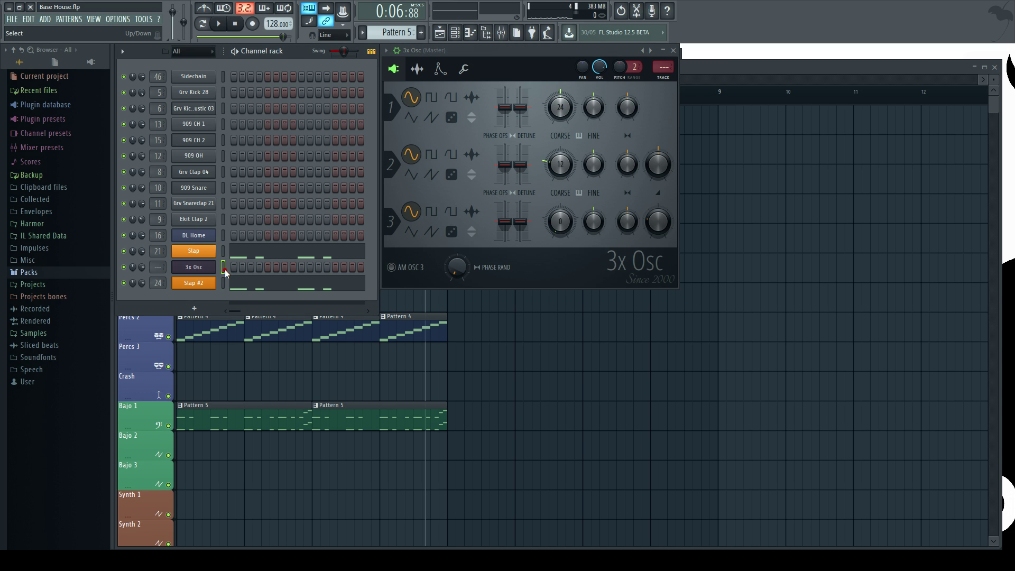
{"action": "key", "text": "alt+Down"}
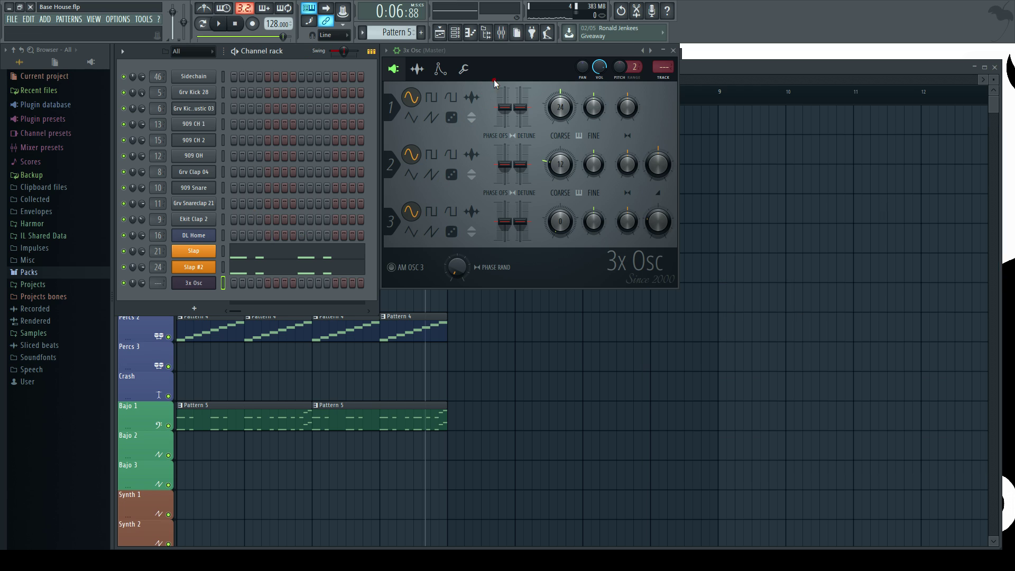
Set oscillator 1 to a sawtooth, change oscillator 2's waveform, raise the stereo phase randomness and test the sound with a few notes
{"action": "left_click", "coordinate": [431, 119]}
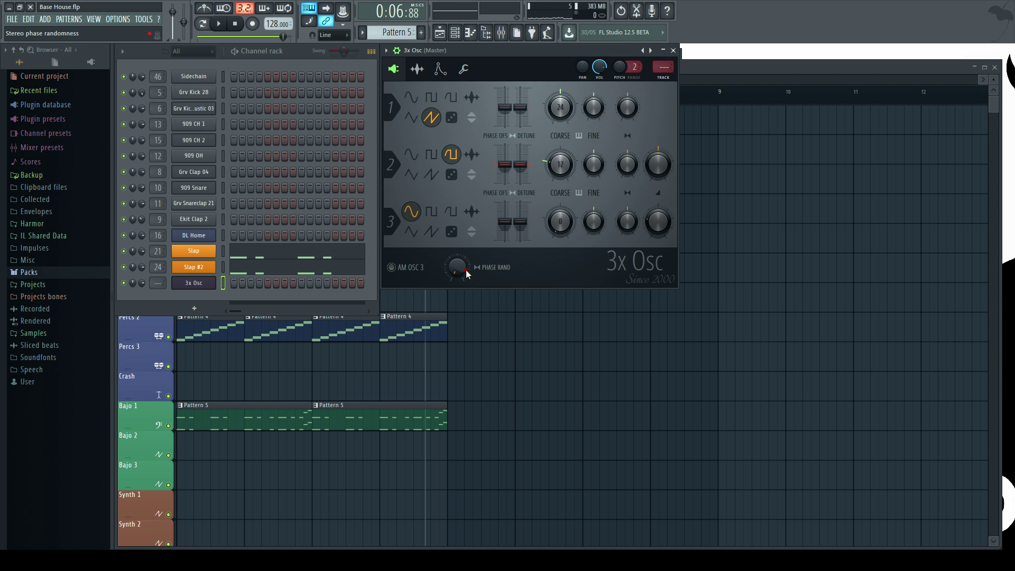
{"action": "left_click_drag", "start_coordinate": [464, 270], "coordinate": [464, 222]}
{"action": "key", "text": "c"}
{"action": "key", "text": "c"}
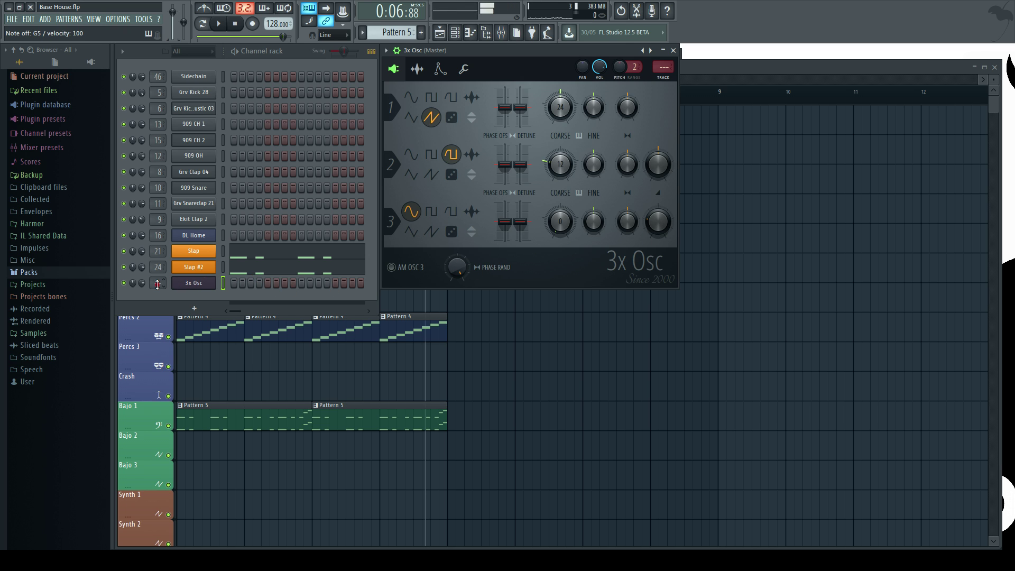
Route the 3x Osc channel to mixer track 29 (Lead 2) and lower oscillator 1's coarse tuning to 12, matching oscillator 2
{"action": "left_click_drag", "start_coordinate": [157, 284], "coordinate": [157, 254]}
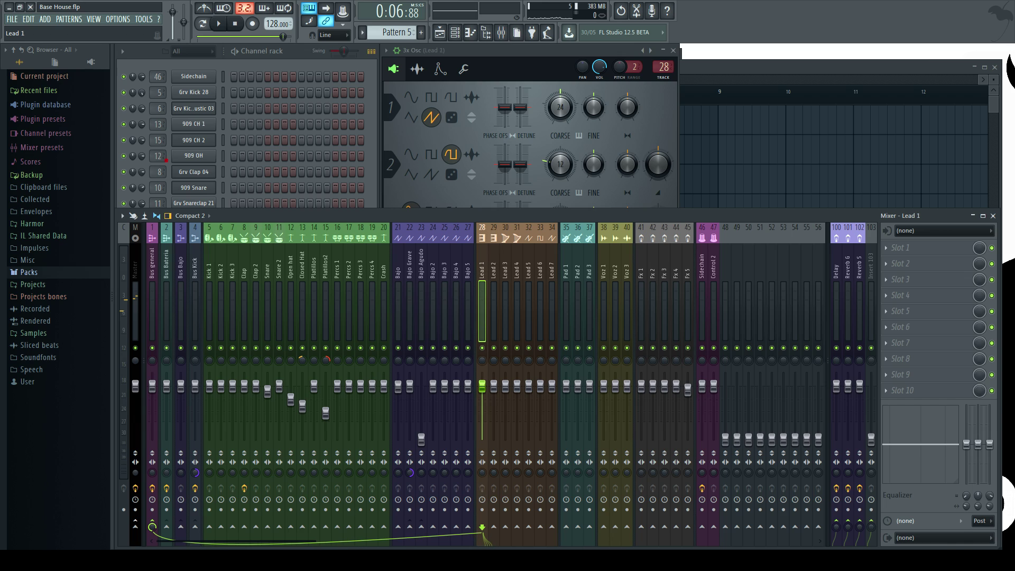
{"action": "left_click_drag", "start_coordinate": [166, 159], "coordinate": [169, 157]}
{"action": "left_click", "coordinate": [527, 92]}
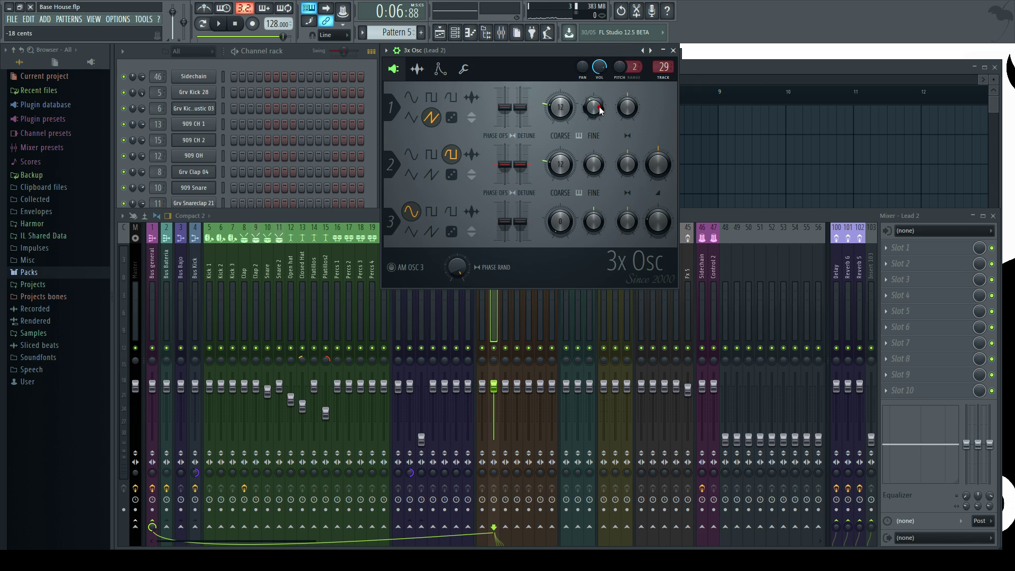
{"action": "key", "text": "x"}
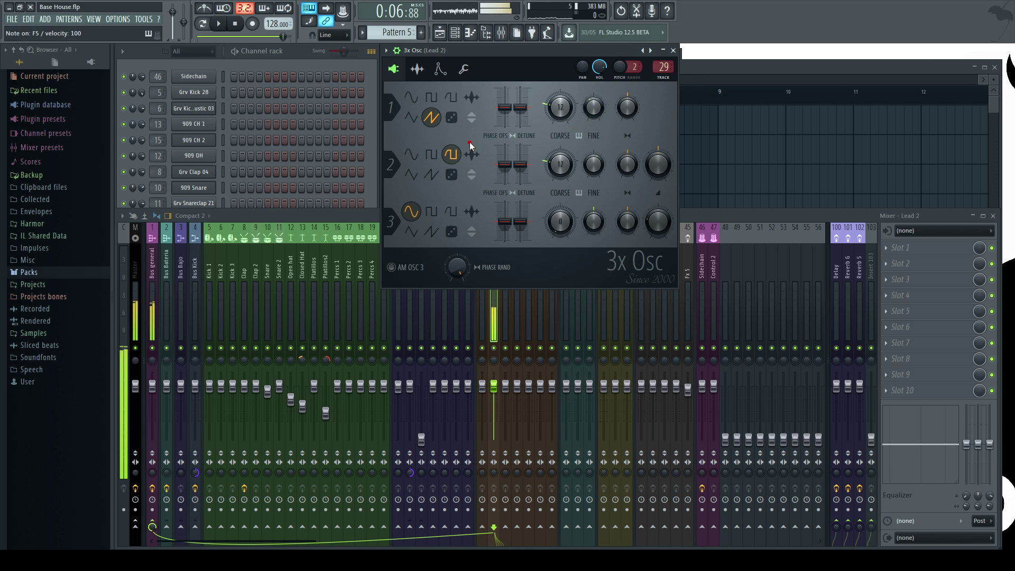
Shape the 3x Osc volume envelope into a short pluck with a quick decay and adjusted decay tension, testing it with notes
{"action": "left_click", "coordinate": [441, 70]}
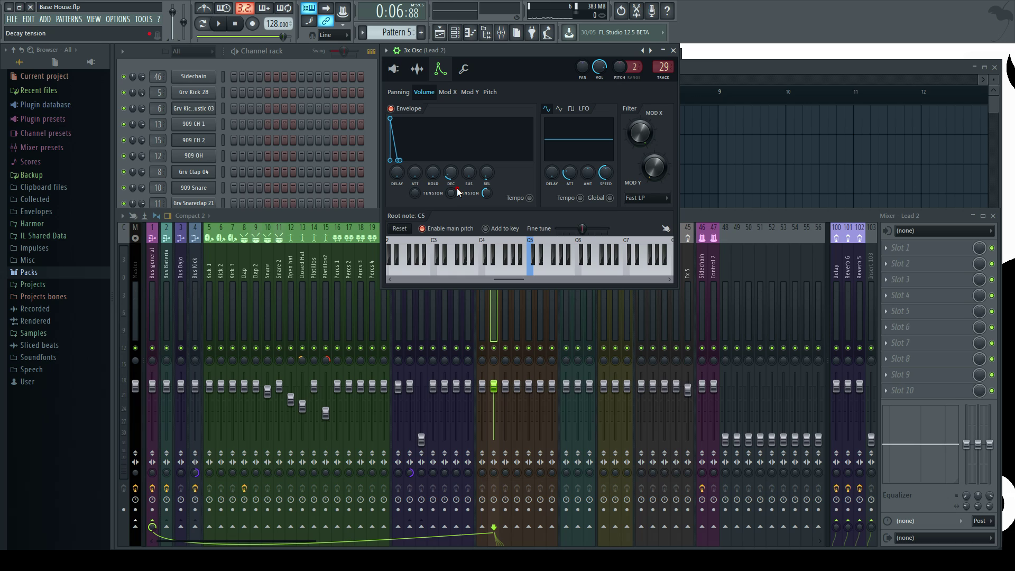
{"action": "key", "text": "x"}
{"action": "key", "text": "w"}
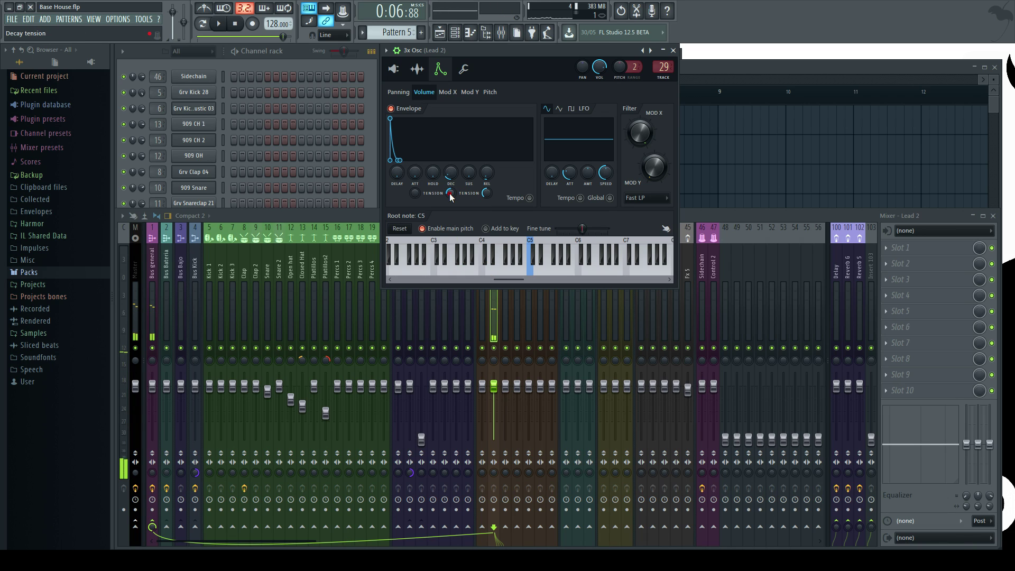
{"action": "key", "text": "w"}
{"action": "key", "text": "r"}
{"action": "key", "text": "w"}
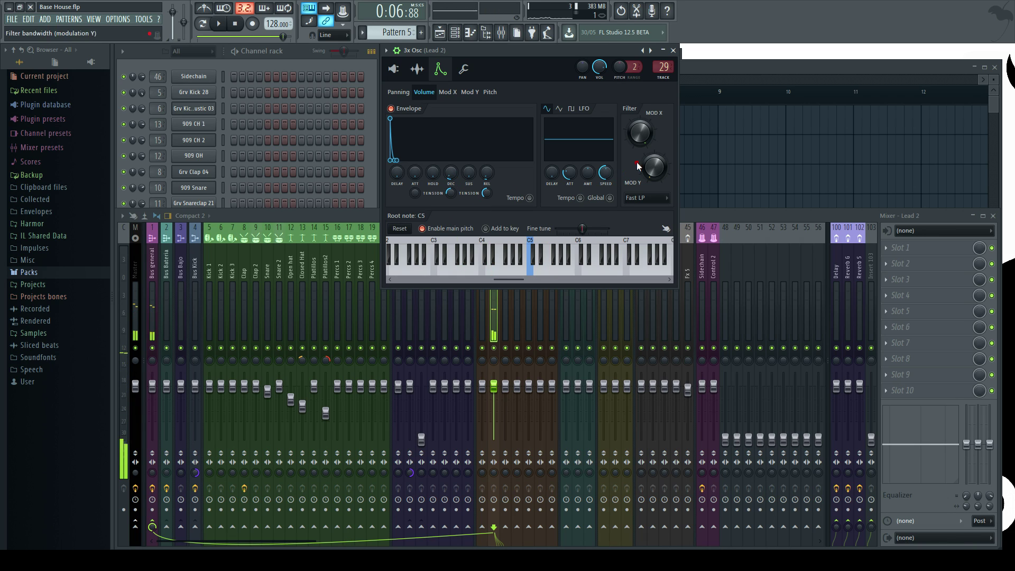
{"action": "key", "text": "x"}
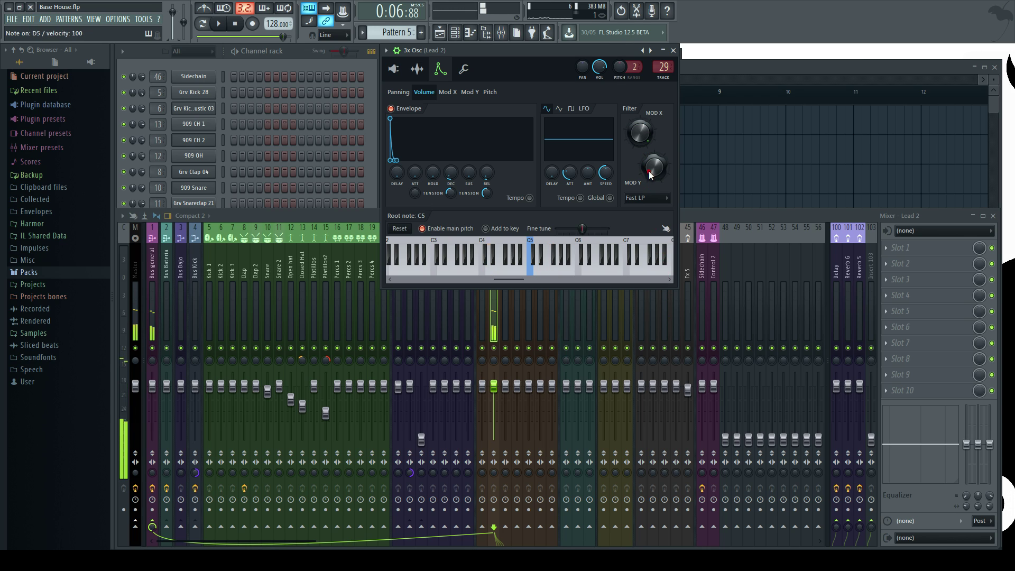
Play the song, try a few 3x Osc notes over it, and stop playback
{"action": "key", "text": "space"}
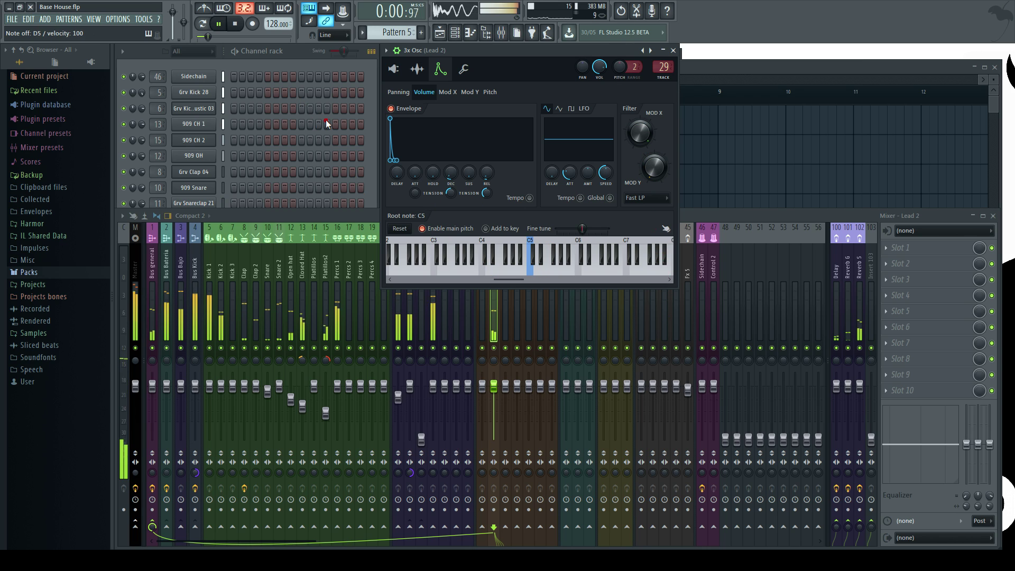
{"action": "key", "text": "h"}
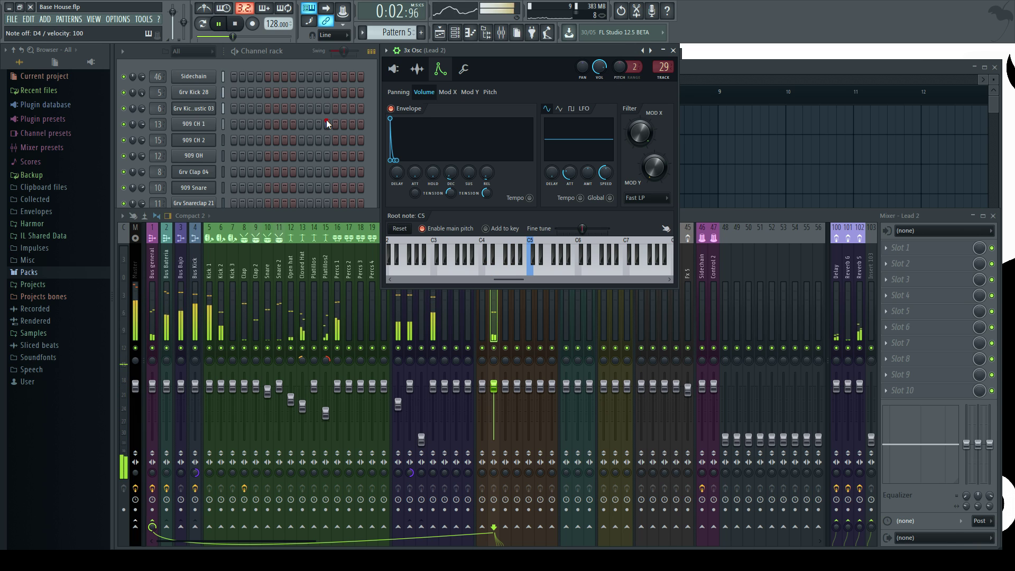
{"action": "key", "text": "w"}
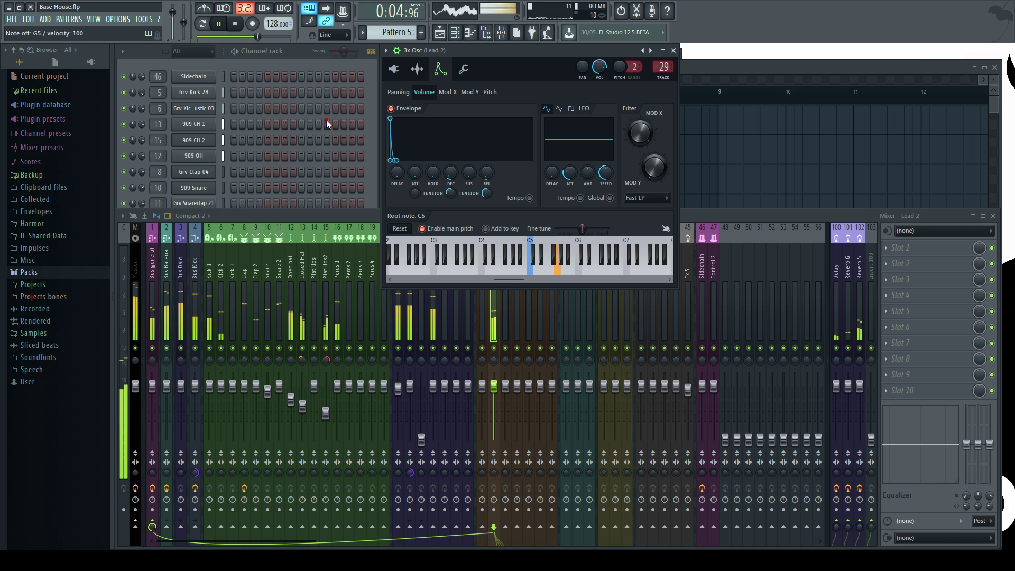
{"action": "key", "text": "space"}
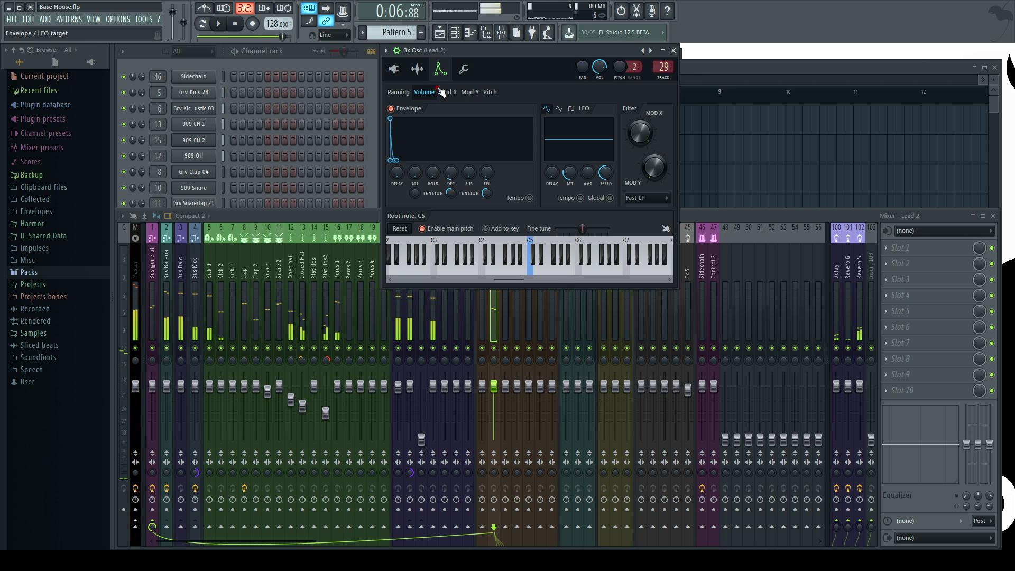
Set the filter type to LP and raise the Mod X envelope amount, with the attack at minimum
{"action": "left_click", "coordinate": [455, 93]}
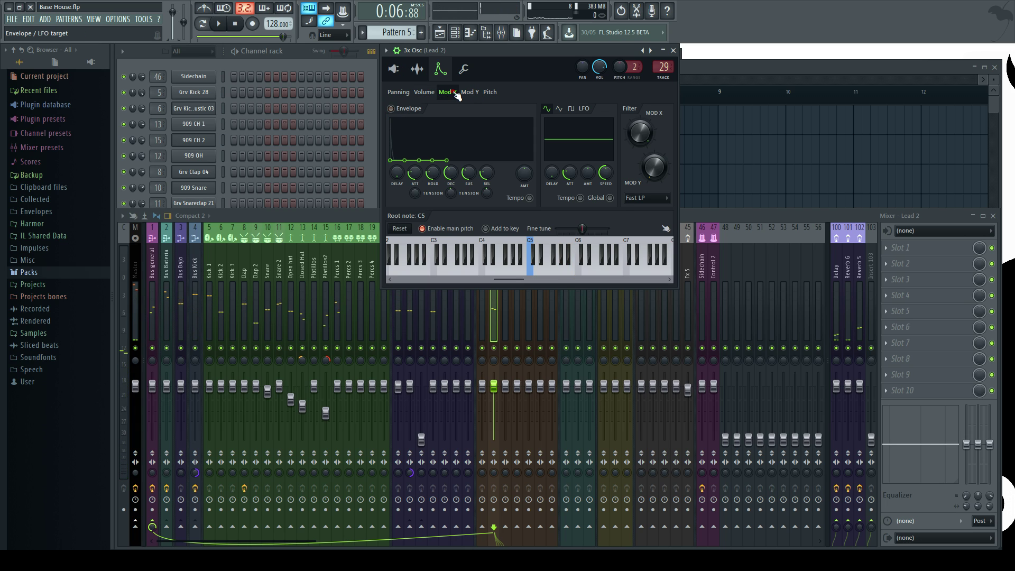
{"action": "left_click", "coordinate": [654, 199]}
{"action": "left_click", "coordinate": [639, 219]}
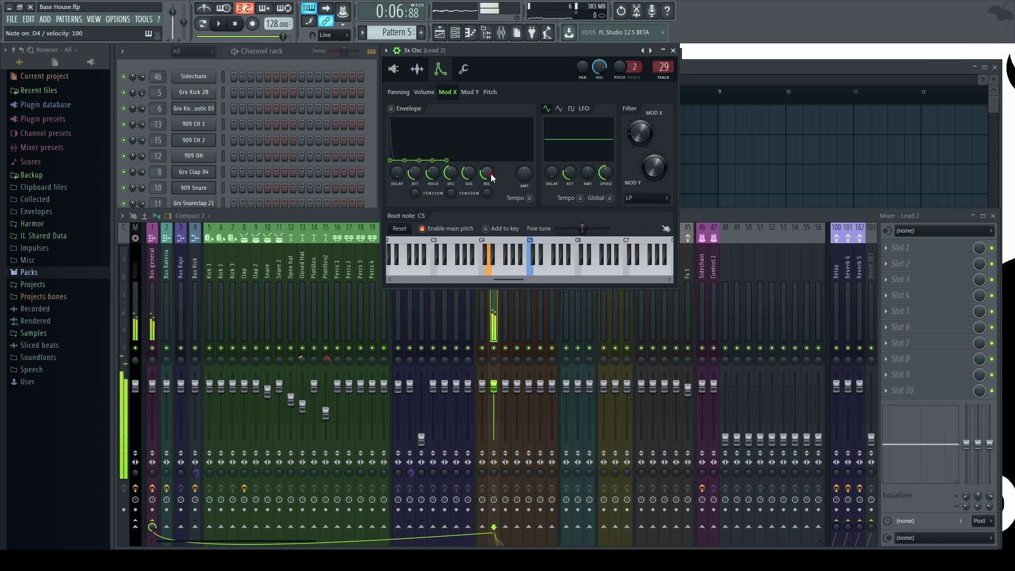
{"action": "left_click_drag", "start_coordinate": [529, 185], "coordinate": [528, 159]}
{"action": "left_click_drag", "start_coordinate": [415, 173], "coordinate": [446, 268]}
{"action": "key", "text": "x"}
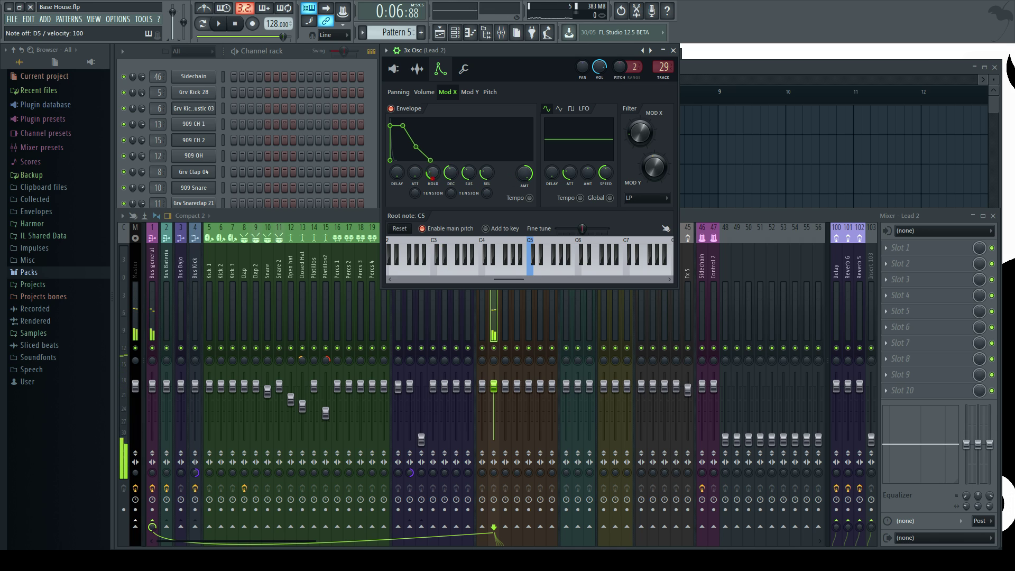
Remove the Mod X envelope's hold, shorten its decay, lower sustain to minimum and adjust the decay and release tensions while testing notes
{"action": "key", "text": "x"}
{"action": "left_click_drag", "start_coordinate": [432, 178], "coordinate": [453, 220]}
{"action": "key", "text": "x"}
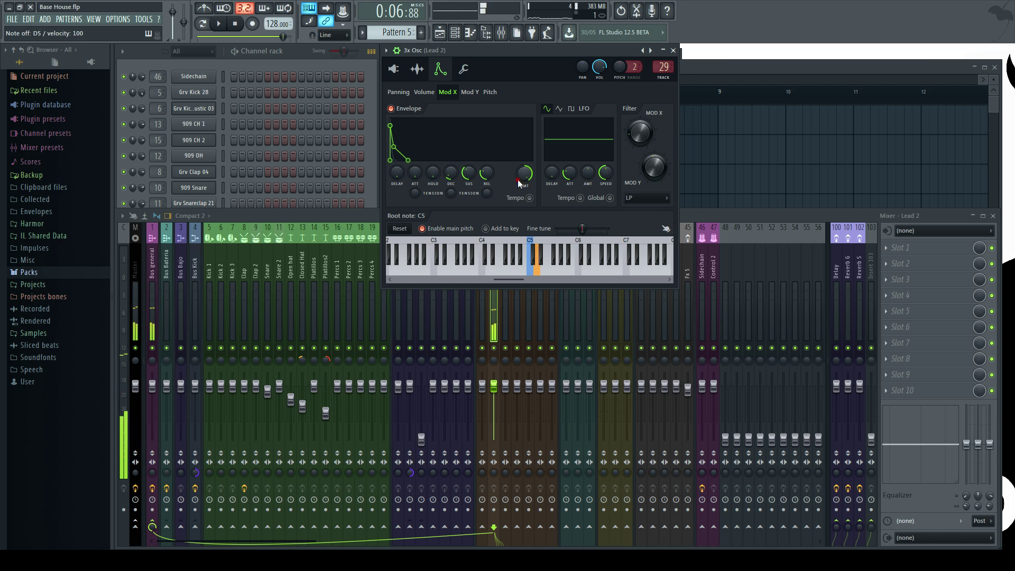
{"action": "left_click_drag", "start_coordinate": [472, 173], "coordinate": [472, 199]}
{"action": "key", "text": "x"}
{"action": "key", "text": "x"}
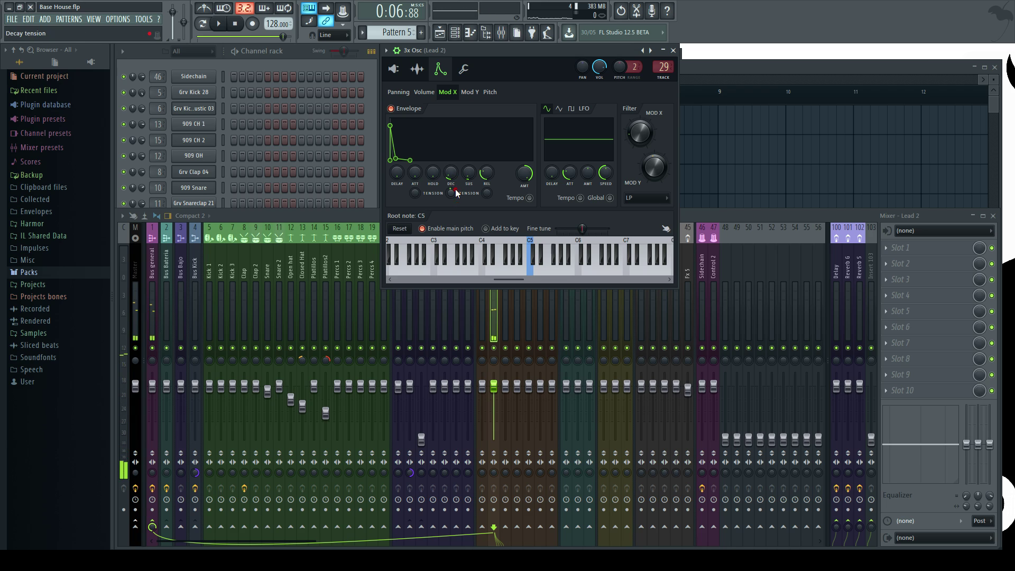
{"action": "key", "text": "x"}
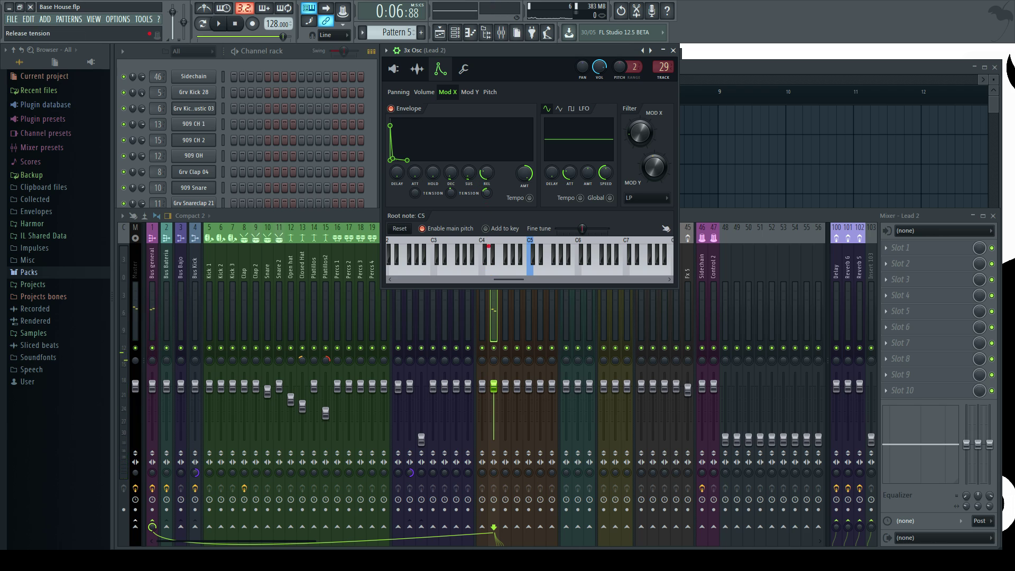
{"action": "key", "text": "x"}
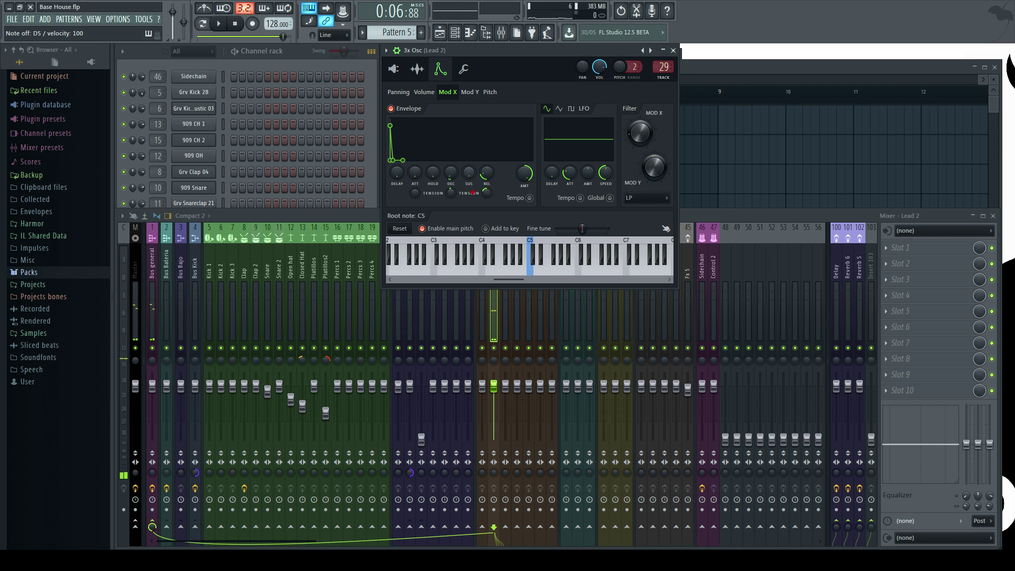
Audition the filtered 3x Osc sound with low and high test notes
{"action": "key", "text": "w"}
{"action": "key", "text": "w"}
{"action": "key", "text": "x"}
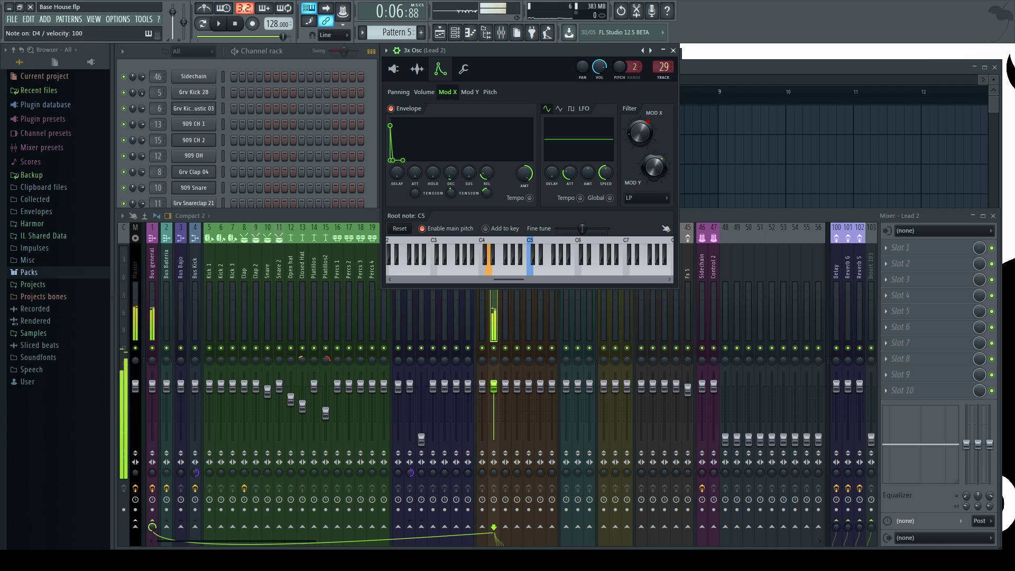
{"action": "key", "text": "w"}
{"action": "key", "text": "w"}
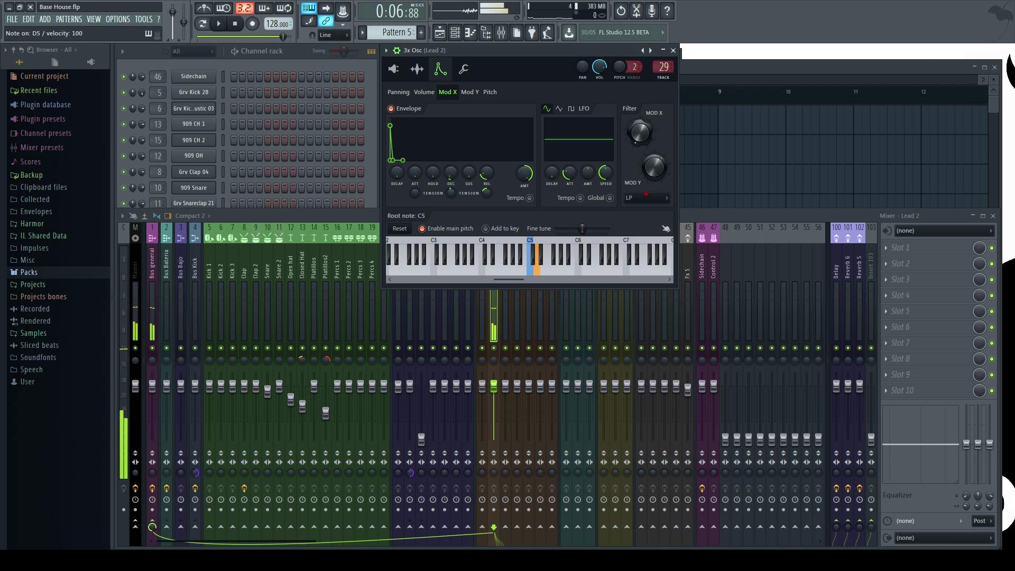
{"action": "key", "text": "x"}
{"action": "key", "text": "x"}
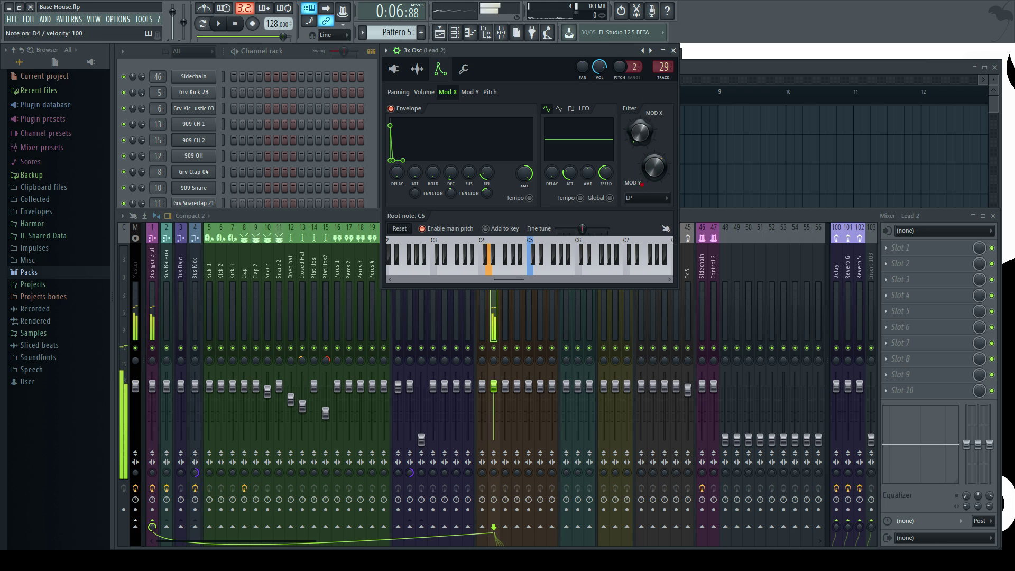
Send the Lead 2 mixer track to the Delay track and the first reverb track (101), and play the song
{"action": "left_click", "coordinate": [719, 233]}
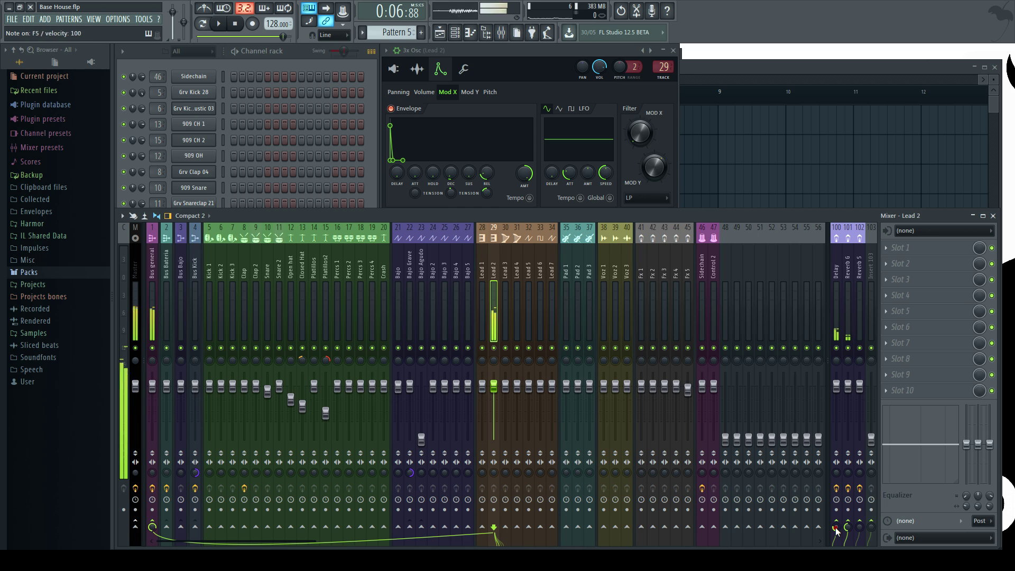
{"action": "left_click", "coordinate": [293, 62]}
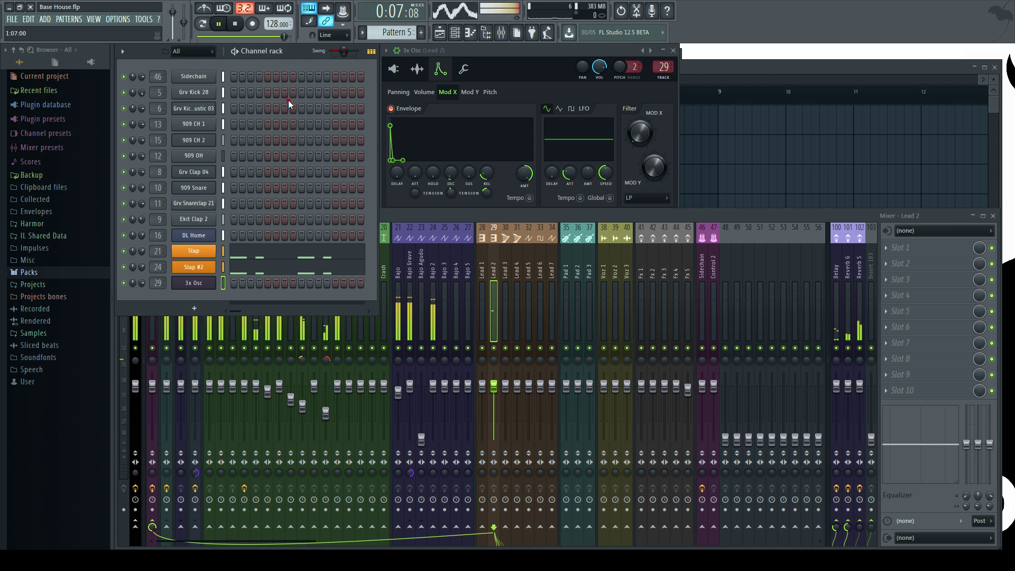
{"action": "key", "text": "space"}
Rename the 3x Osc channel to Pluck and save the project
{"action": "key", "text": "F2"}
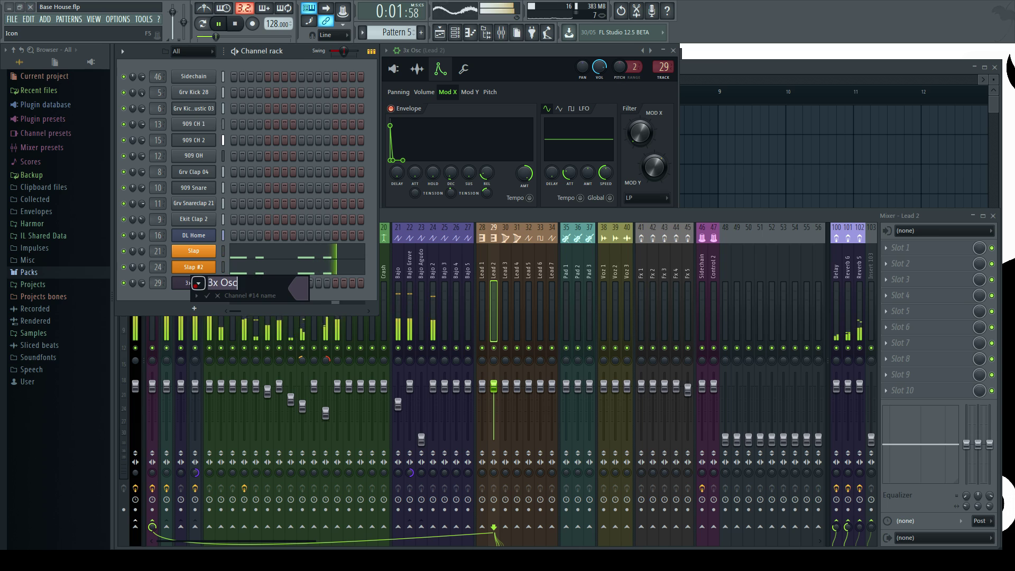
{"action": "type", "text": "Pluck"}
{"action": "key", "text": "Return"}
{"action": "key", "text": "ctrl+s"}
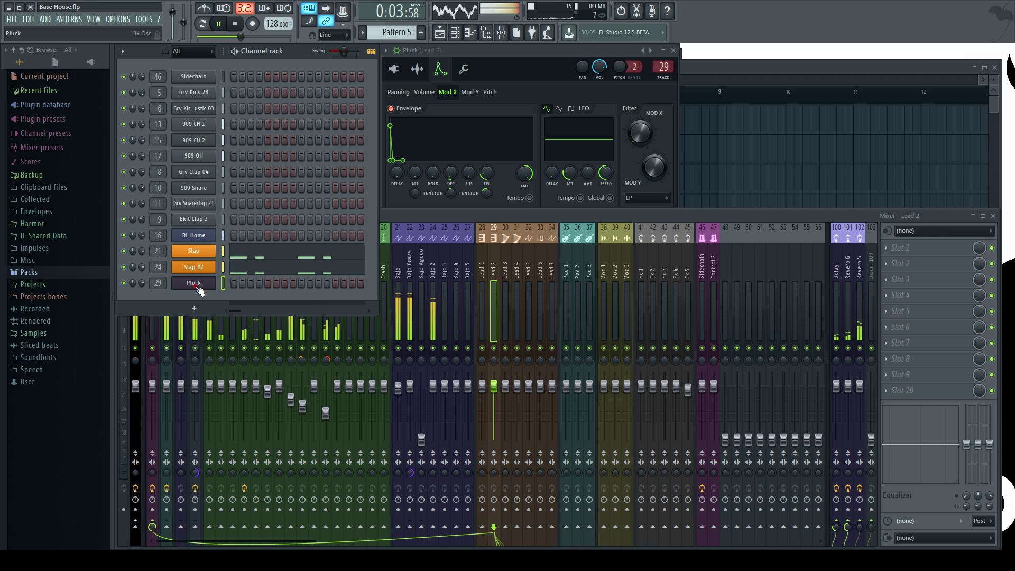
Create Pattern 6, open the Pluck channel's piano roll, enable the metronome and switch playback to pattern mode
{"action": "key", "text": "F4"}
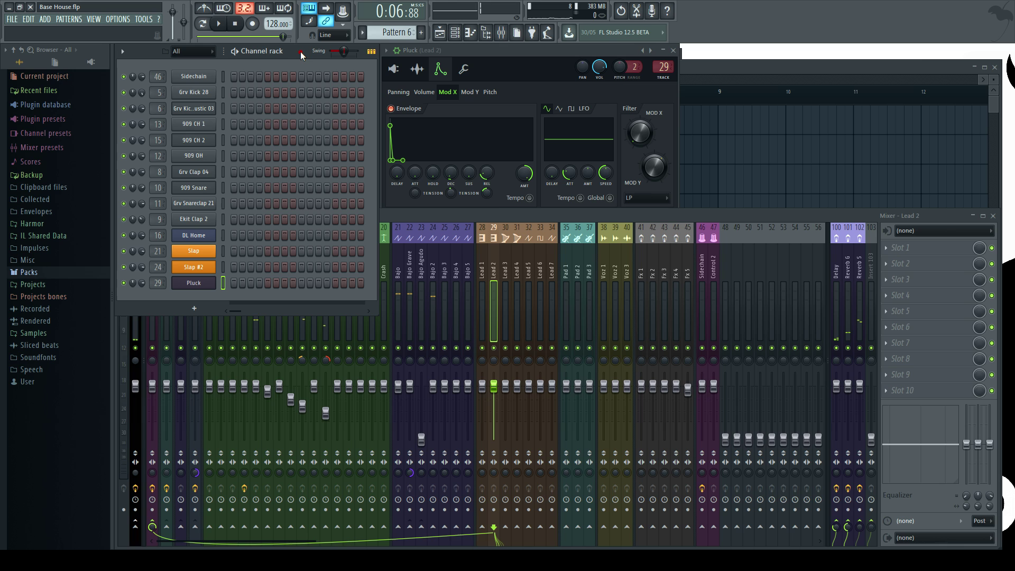
{"action": "right_click", "coordinate": [197, 286]}
{"action": "left_click", "coordinate": [258, 285]}
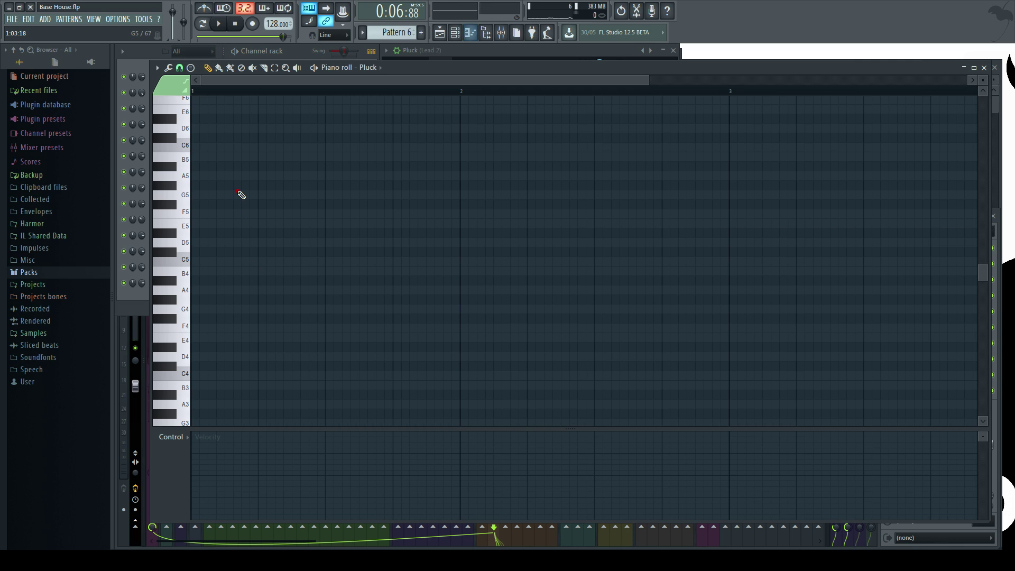
{"action": "left_click", "coordinate": [205, 8]}
{"action": "left_click", "coordinate": [203, 25]}
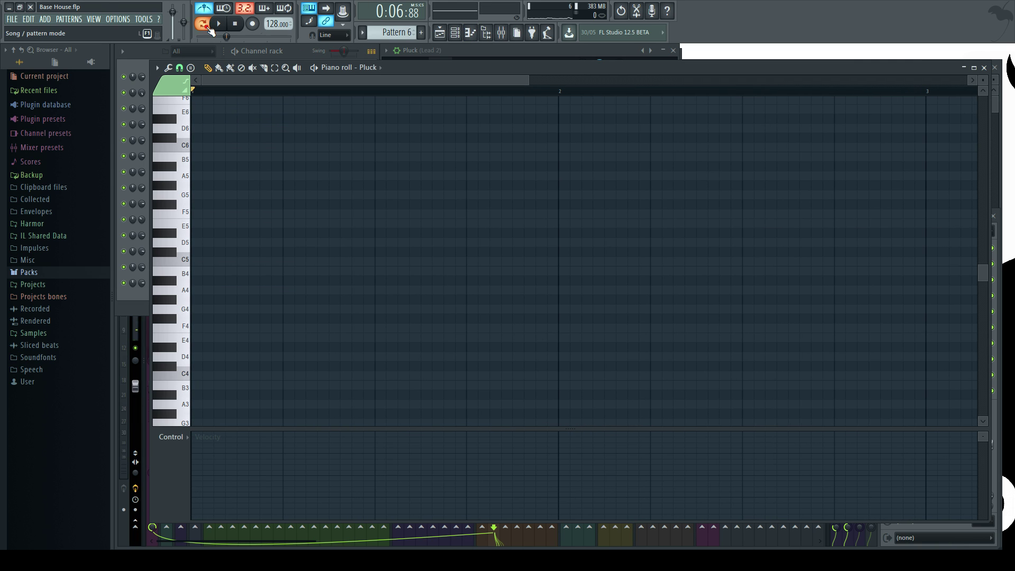
Set Pluck's oscillator 1 to a square wave and oscillator 2's coarse tuning to 24 while the metronome runs, and stop playback
{"action": "key", "text": "space"}
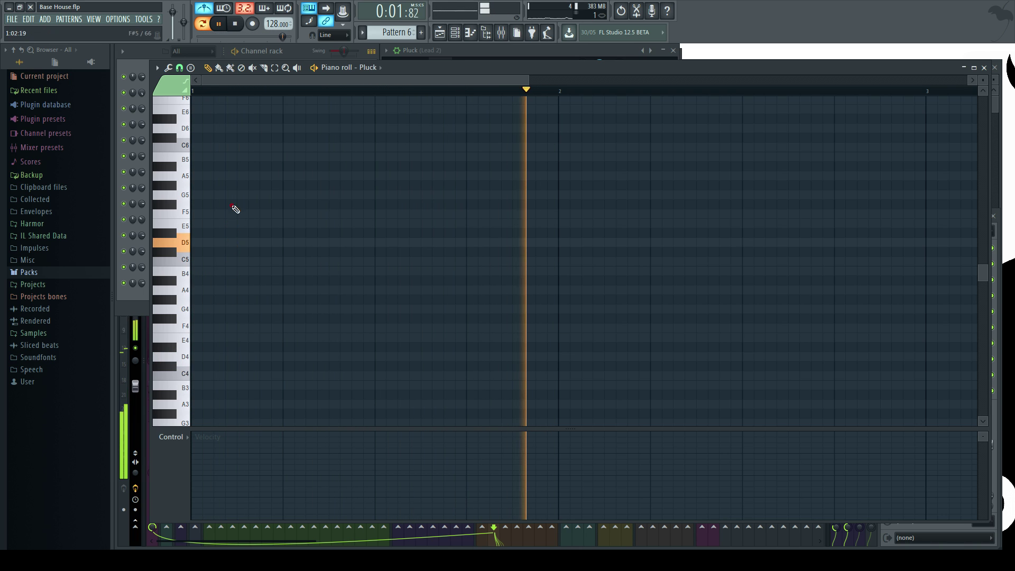
{"action": "key", "text": "F6"}
{"action": "left_click", "coordinate": [194, 283]}
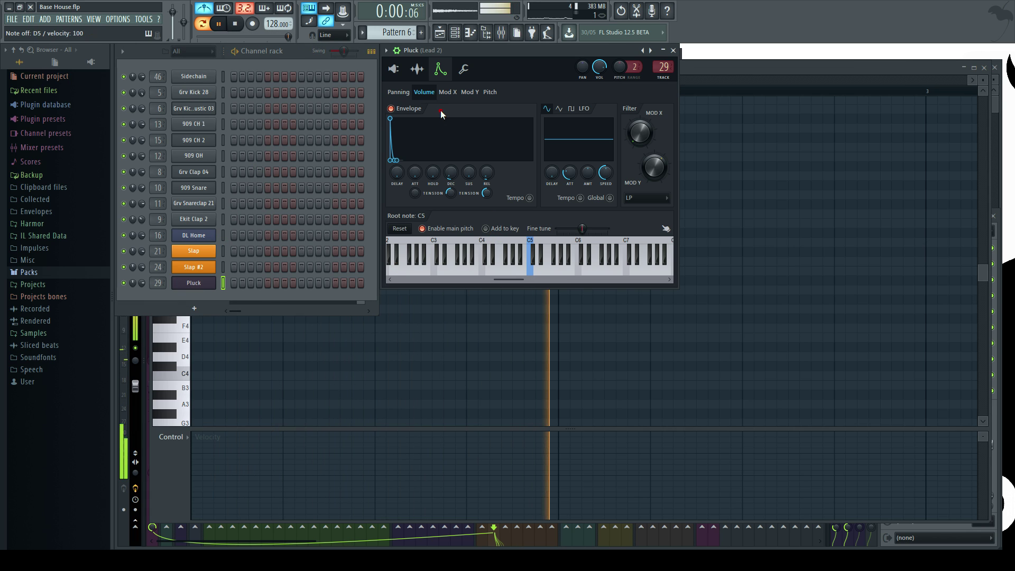
{"action": "left_click", "coordinate": [393, 69]}
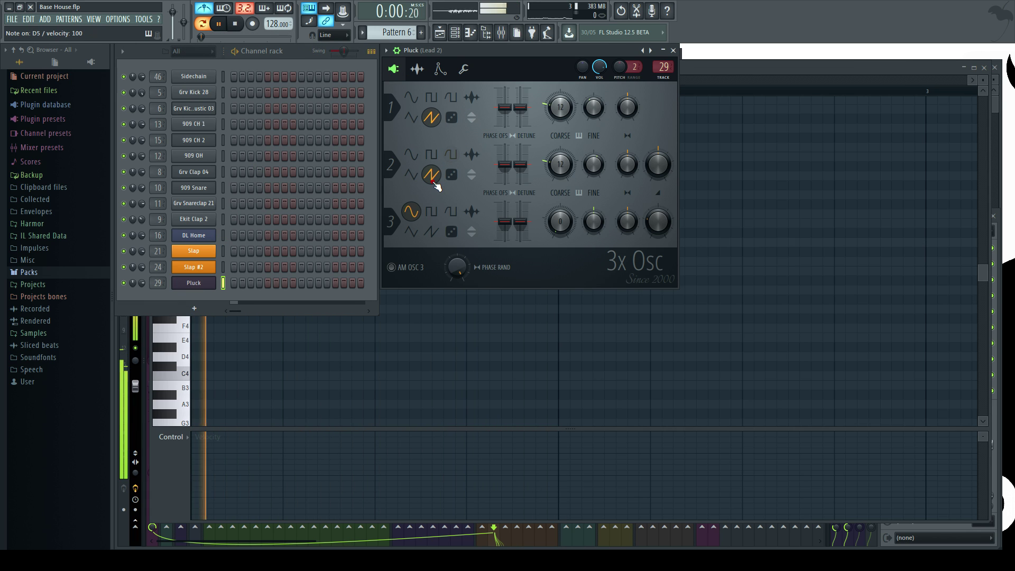
{"action": "left_click", "coordinate": [431, 96]}
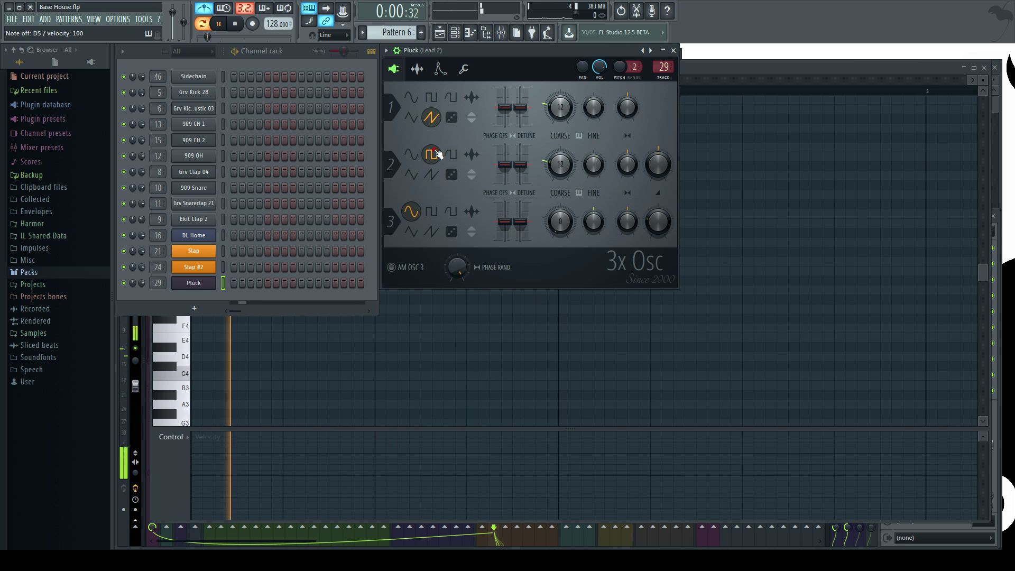
{"action": "left_click_drag", "start_coordinate": [560, 166], "coordinate": [560, 142]}
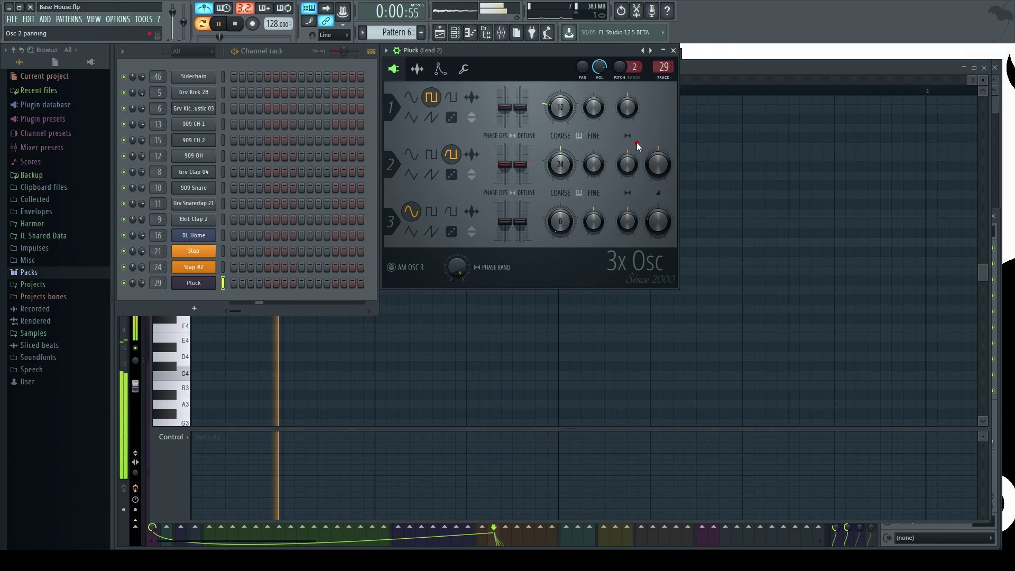
{"action": "left_click", "coordinate": [693, 64]}
{"action": "key", "text": "space"}
Audition melody ideas live on the Pluck channel using the notes D5, F5, G5 and A5
{"action": "scroll", "coordinate": [246, 175], "scroll_direction": "up", "scroll_amount": 2}
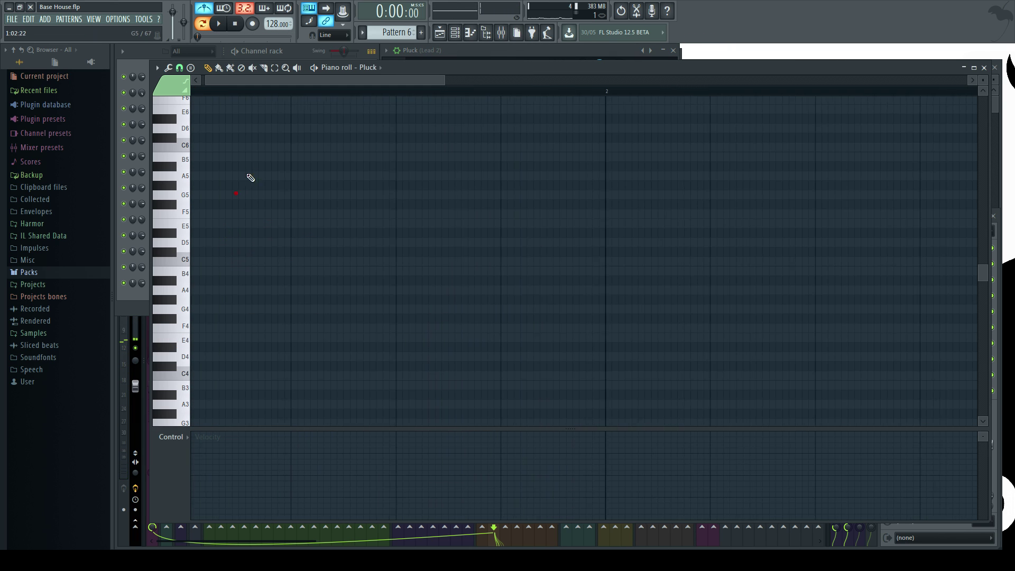
{"action": "left_click_drag", "start_coordinate": [260, 80], "coordinate": [175, 96]}
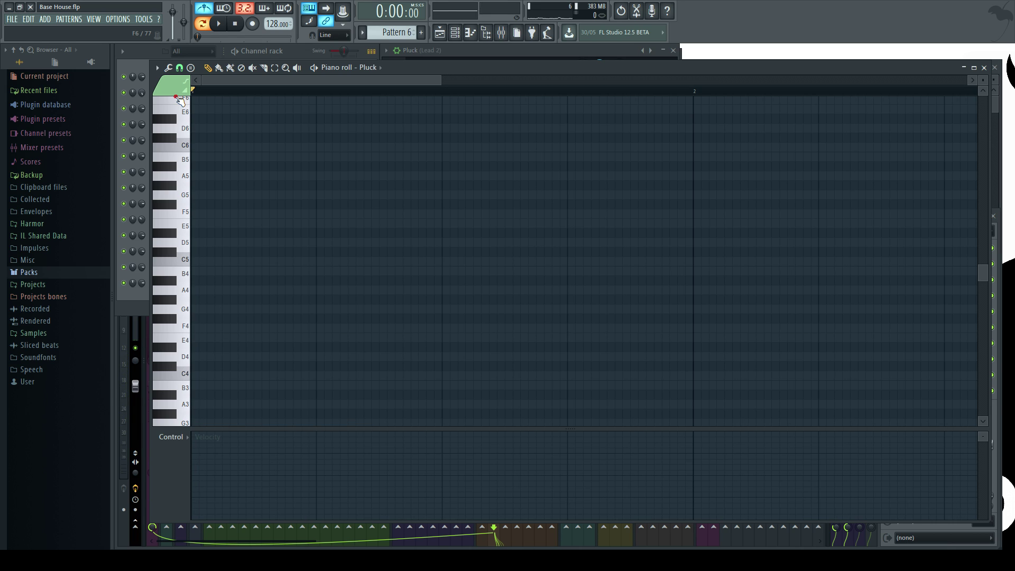
{"action": "key", "text": "n"}
{"action": "key", "text": "x"}
{"action": "key", "text": "v"}
{"action": "key", "text": "b"}
{"action": "key", "text": "v"}
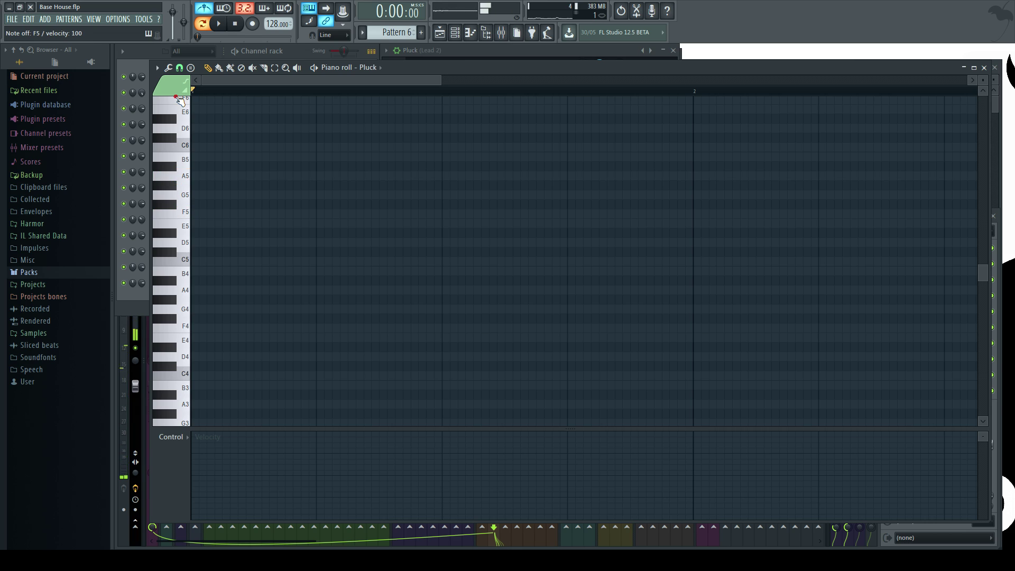
{"action": "key", "text": "n"}
{"action": "key", "text": "n"}
{"action": "key", "text": "n"}
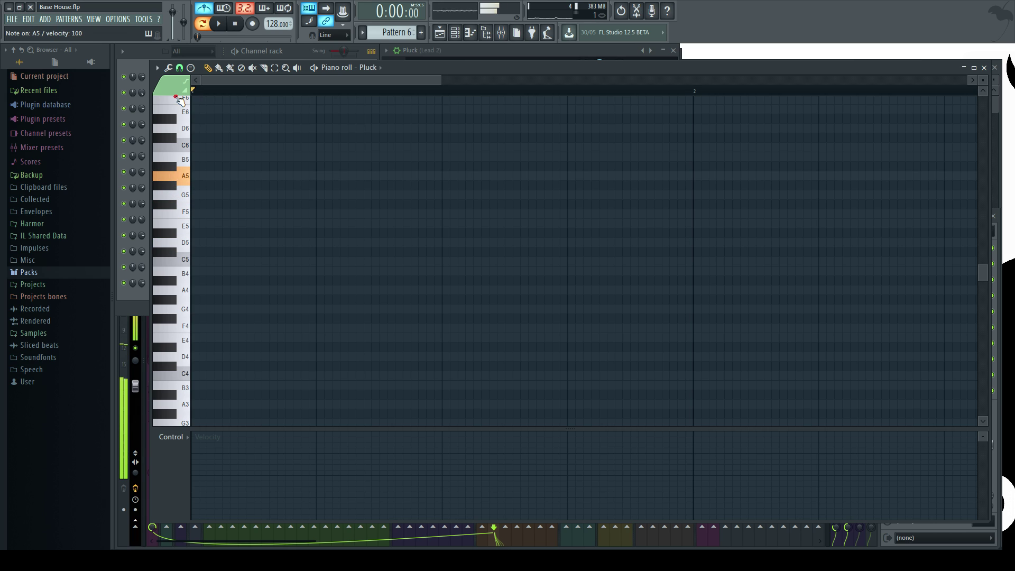
{"action": "key", "text": "b"}
{"action": "key", "text": "v"}
{"action": "key", "text": "v"}
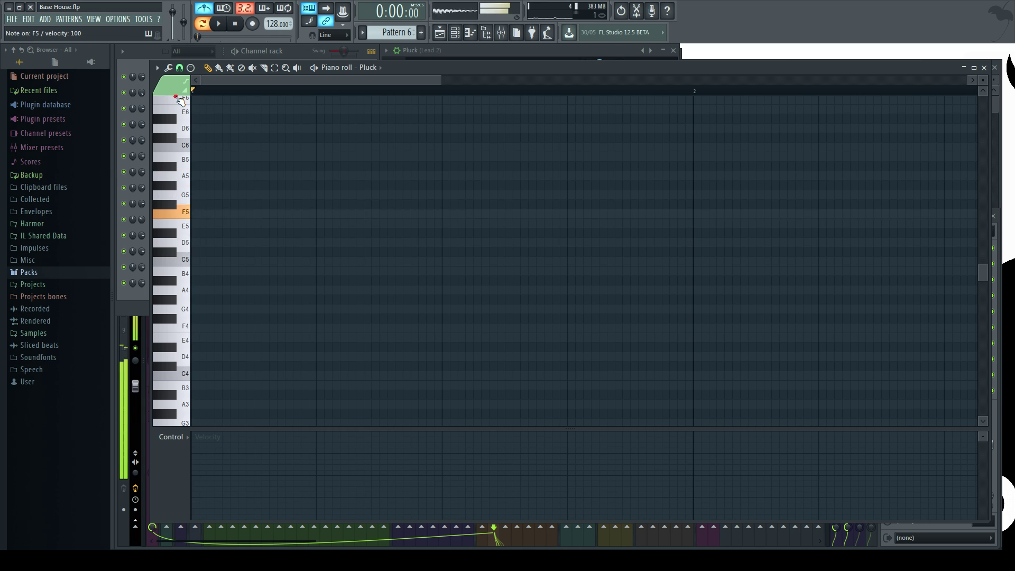
{"action": "key", "text": "x"}
{"action": "key", "text": "v"}
{"action": "key", "text": "x"}
{"action": "key", "text": "v"}
{"action": "key", "text": "b"}
{"action": "key", "text": "x"}
{"action": "key", "text": "v"}
{"action": "key", "text": "n"}
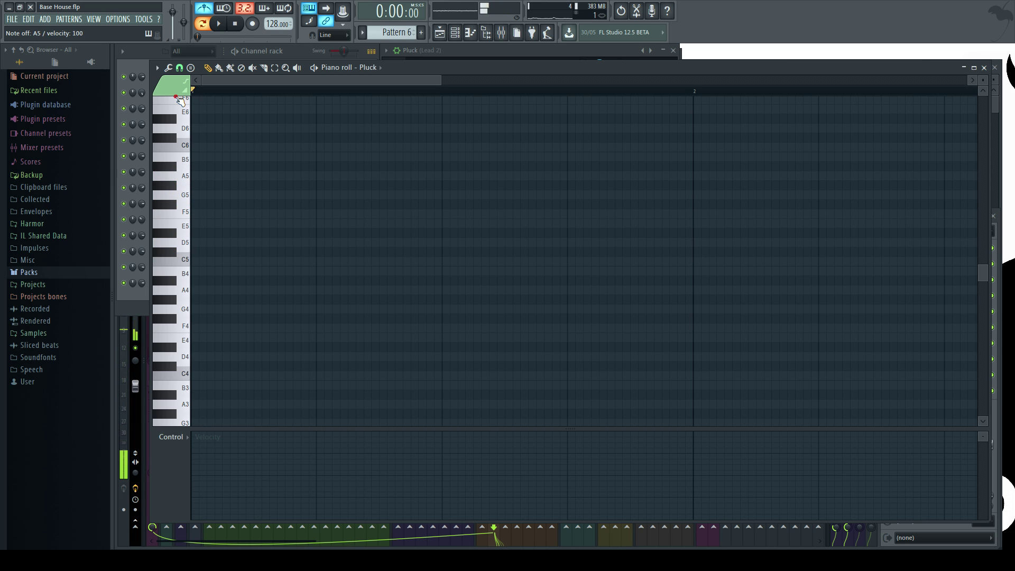
{"action": "key", "text": "n"}
{"action": "key", "text": "x"}
{"action": "key", "text": "n"}
{"action": "key", "text": "v"}
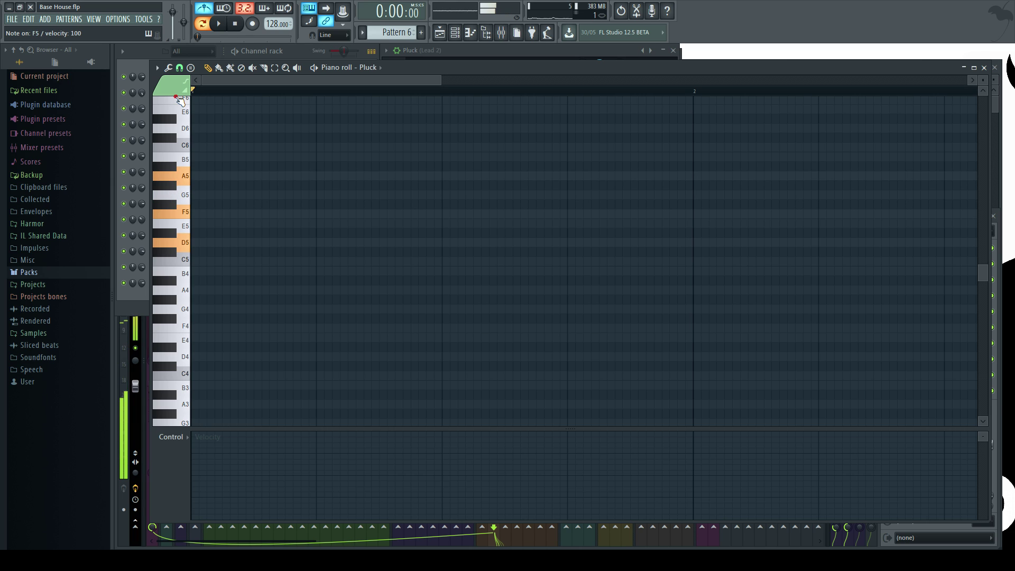
Place D5, G5, A5 and G5 notes on consecutive steps from the pattern's start, play them and shift the last G5 half a step later
{"action": "left_click", "coordinate": [207, 243]}
{"action": "key", "text": "n"}
{"action": "left_click", "coordinate": [234, 206]}
{"action": "key", "text": "x"}
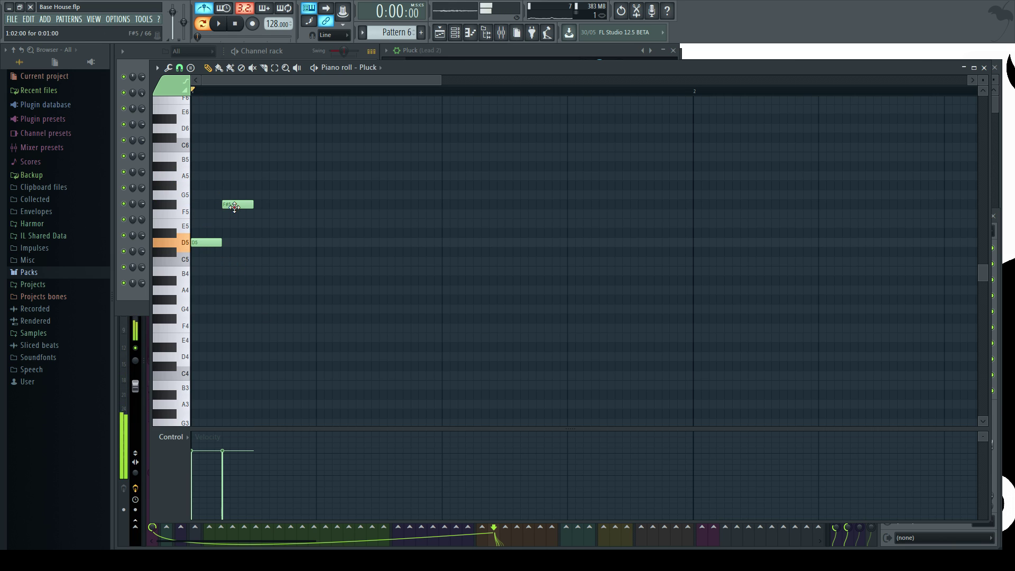
{"action": "left_click_drag", "start_coordinate": [234, 206], "coordinate": [232, 195]}
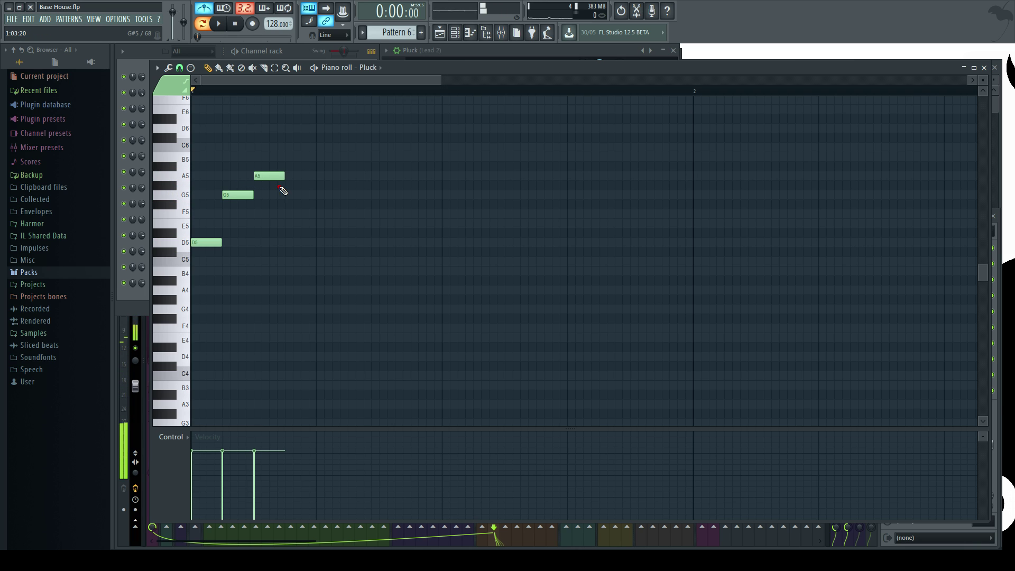
{"action": "key", "text": "space"}
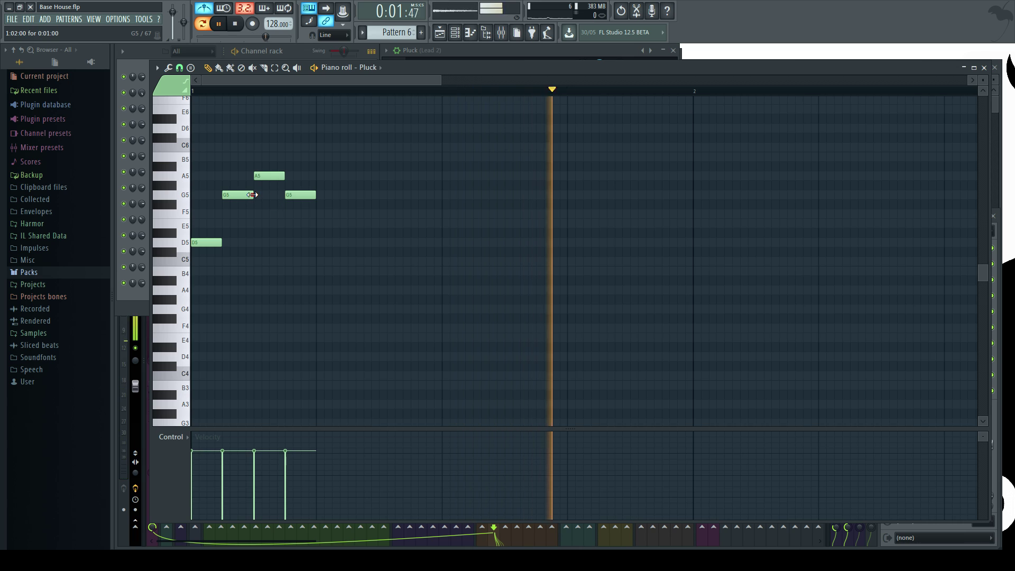
{"action": "left_click_drag", "start_coordinate": [295, 195], "coordinate": [311, 195]}
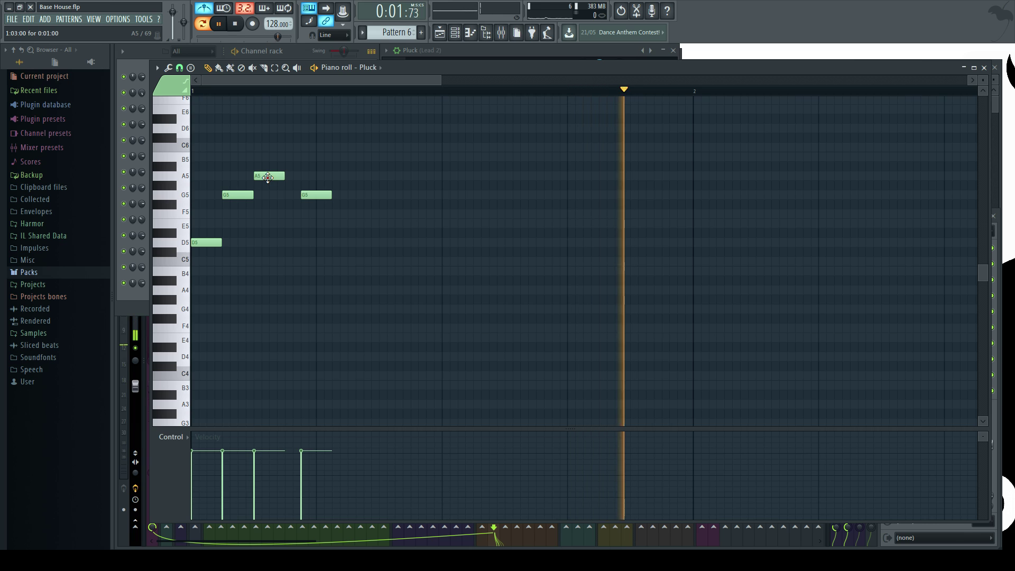
{"action": "scroll", "coordinate": [212, 158], "scroll_direction": "down", "scroll_amount": 3}
{"action": "scroll", "coordinate": [216, 109], "scroll_direction": "up", "scroll_amount": 2}
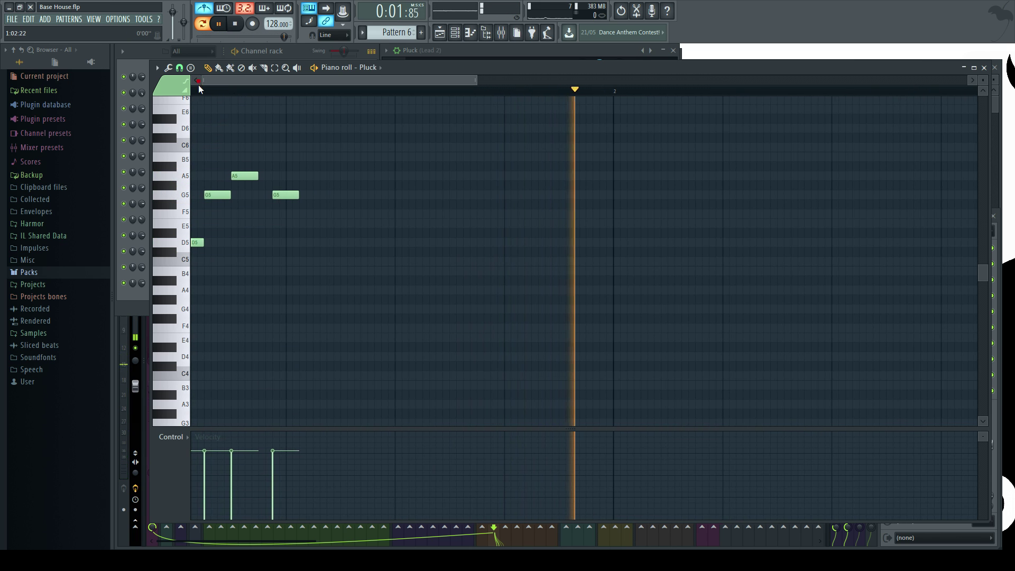
{"action": "left_click", "coordinate": [197, 83]}
{"action": "key", "text": "space"}
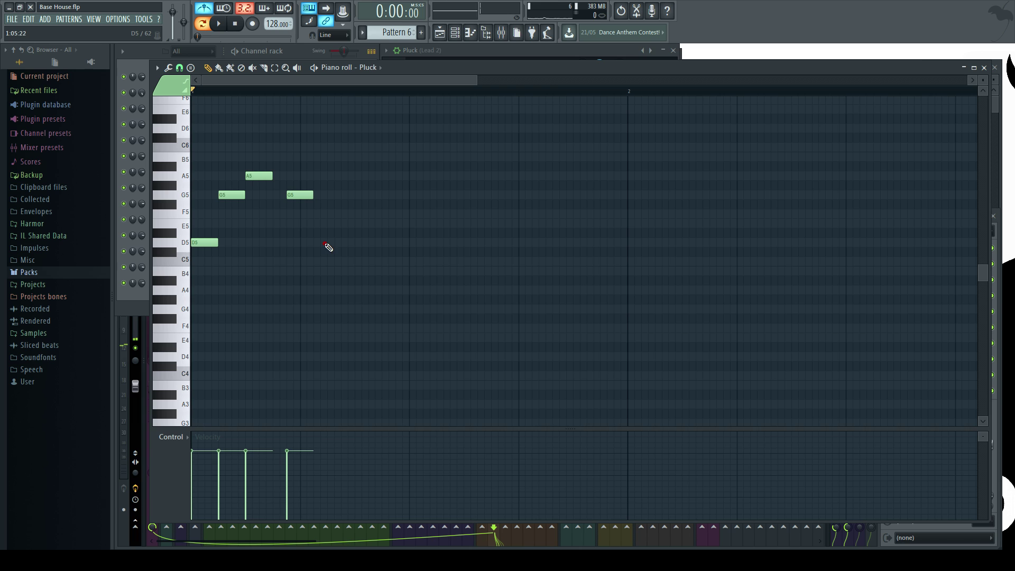
Add D5, F5 and A5 notes at steps 7, 8 and 9, and play the pattern
{"action": "scroll", "coordinate": [345, 256], "scroll_direction": "down", "scroll_amount": 2}
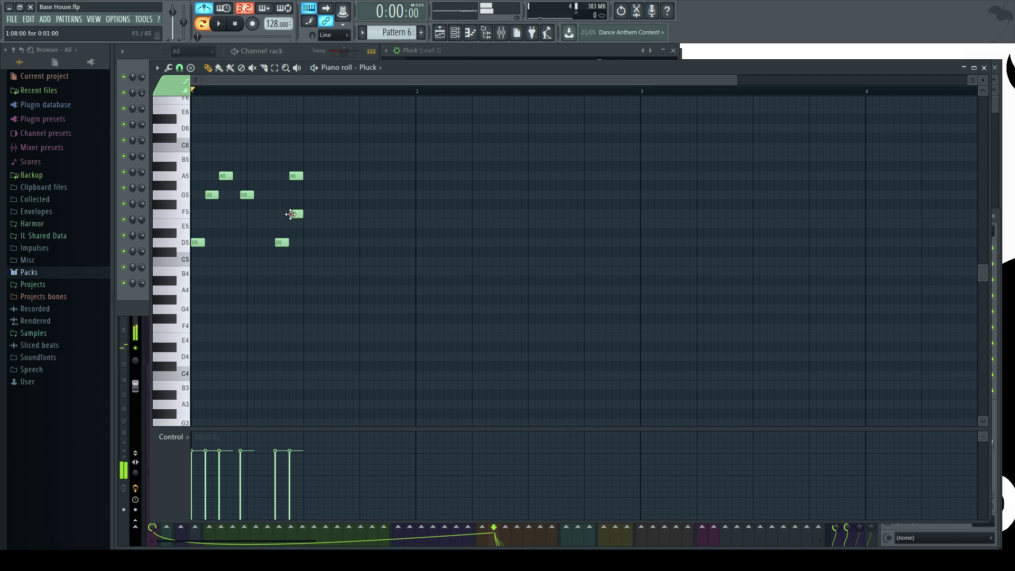
{"action": "left_click_drag", "start_coordinate": [295, 176], "coordinate": [308, 177]}
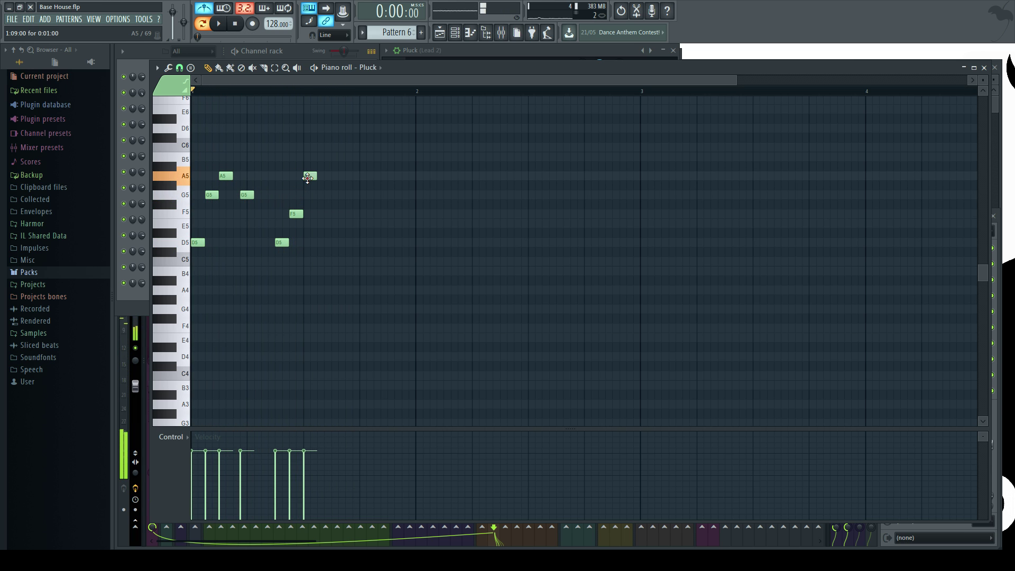
{"action": "key", "text": "space"}
{"action": "scroll", "coordinate": [272, 91], "scroll_direction": "up", "scroll_amount": 2}
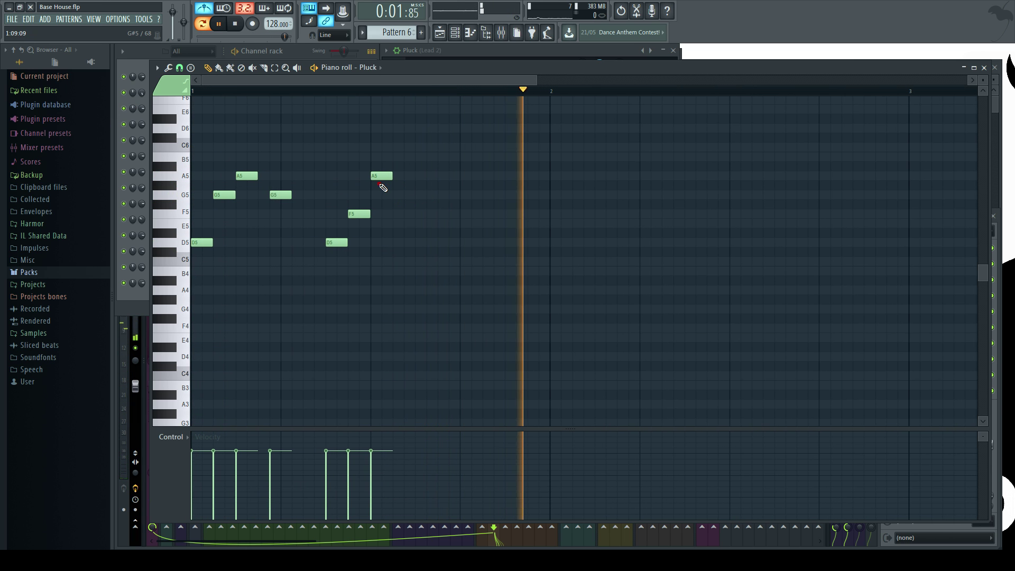
{"action": "scroll", "coordinate": [328, 259], "scroll_direction": "down", "scroll_amount": 1}
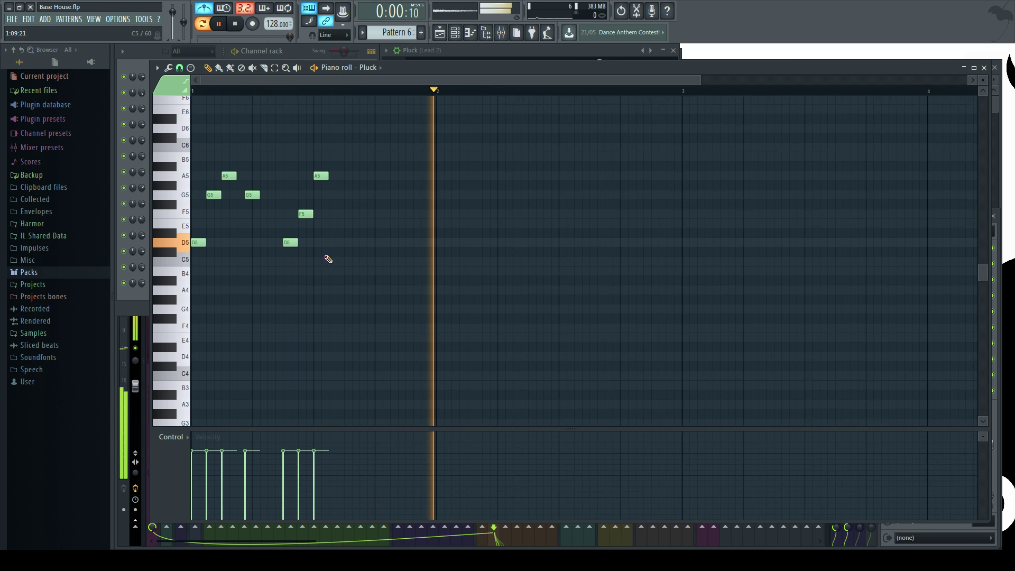
Move the second G5 note to step 5 and add an F5 at step 4 during playback
{"action": "key", "text": "space"}
{"action": "left_click_drag", "start_coordinate": [253, 194], "coordinate": [254, 194]}
{"action": "key", "text": "space"}
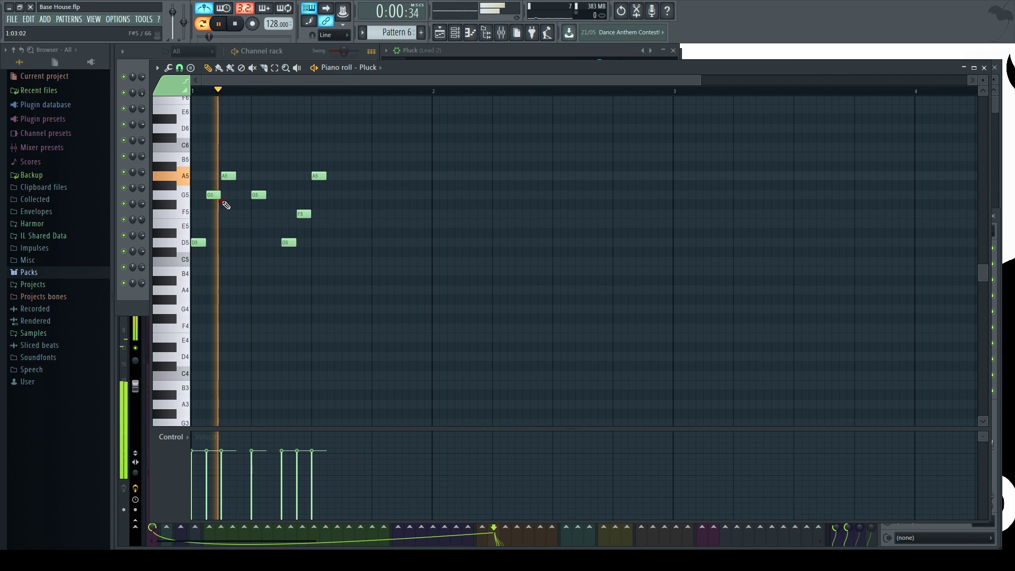
{"action": "scroll", "coordinate": [274, 78], "scroll_direction": "up", "scroll_amount": 2}
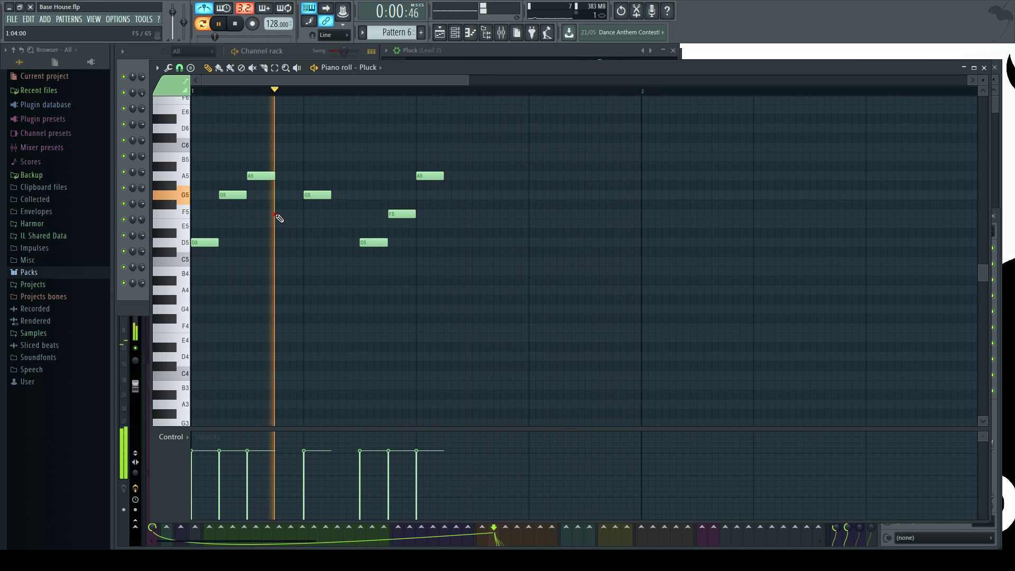
{"action": "left_click", "coordinate": [285, 215]}
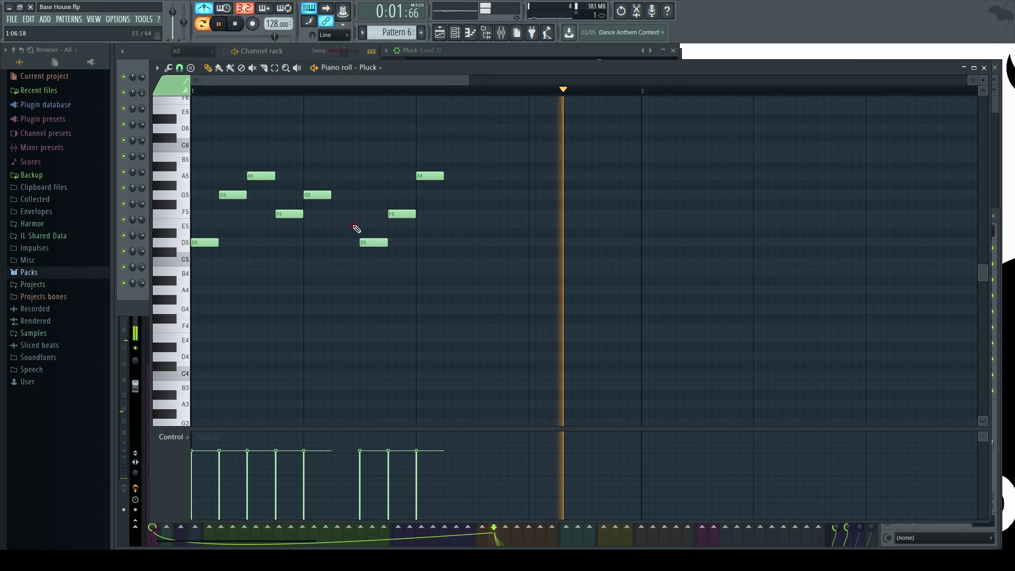
{"action": "scroll", "coordinate": [437, 258], "scroll_direction": "down", "scroll_amount": 2}
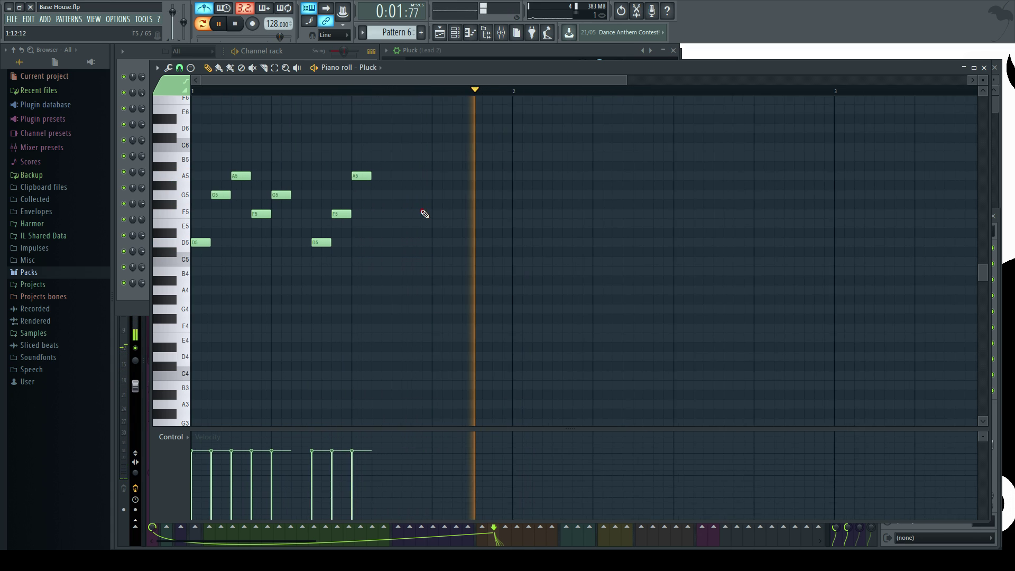
Lower the A5 at step 9 to G5, and add an A5 at step 11 and a G5 at step 12
{"action": "left_click_drag", "start_coordinate": [341, 176], "coordinate": [341, 195]}
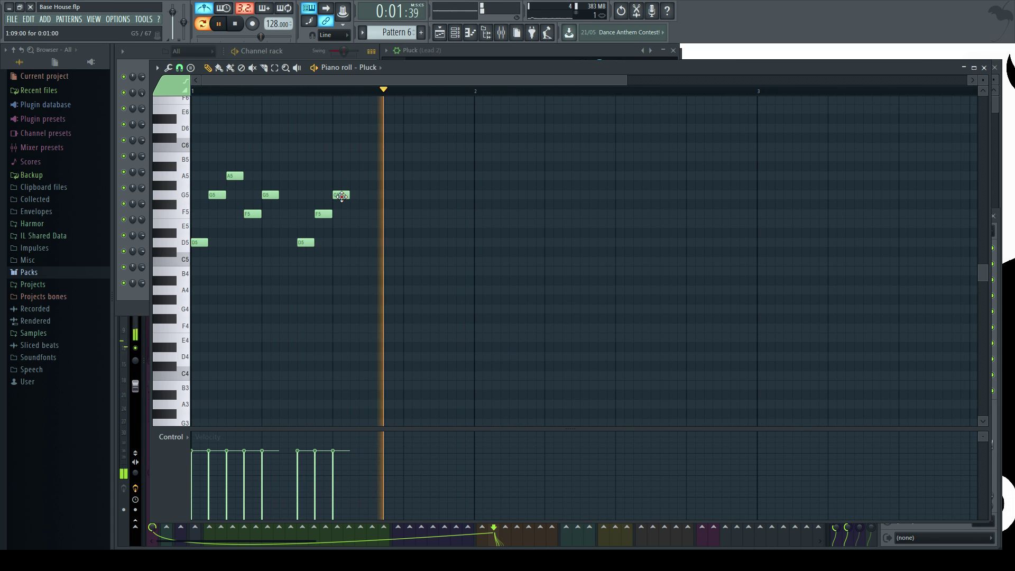
{"action": "left_click", "coordinate": [371, 177]}
{"action": "left_click", "coordinate": [389, 194]}
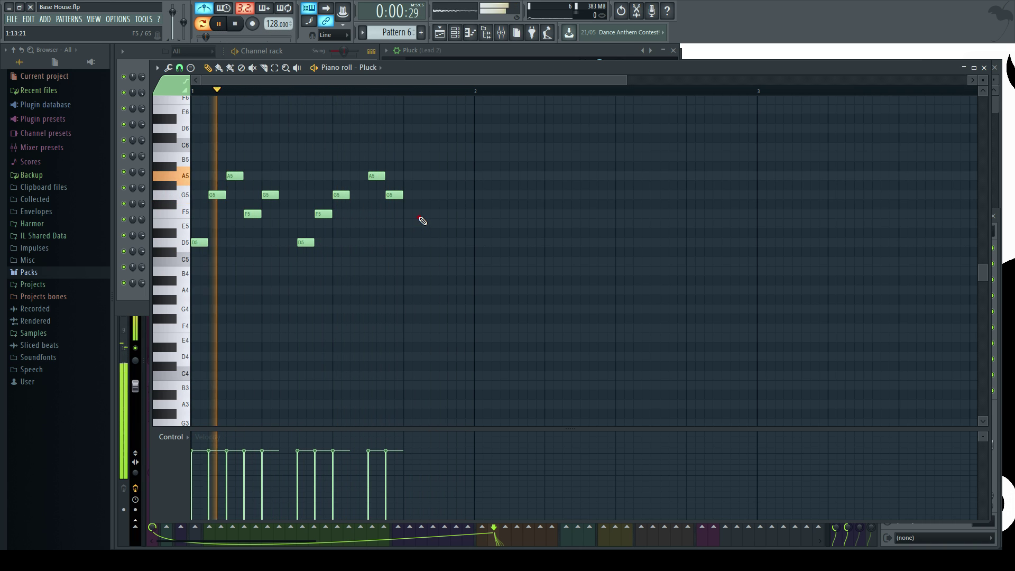
Finish the bar with F5, G5 and A5 notes at steps 14, 15 and 16
{"action": "left_click", "coordinate": [423, 214]}
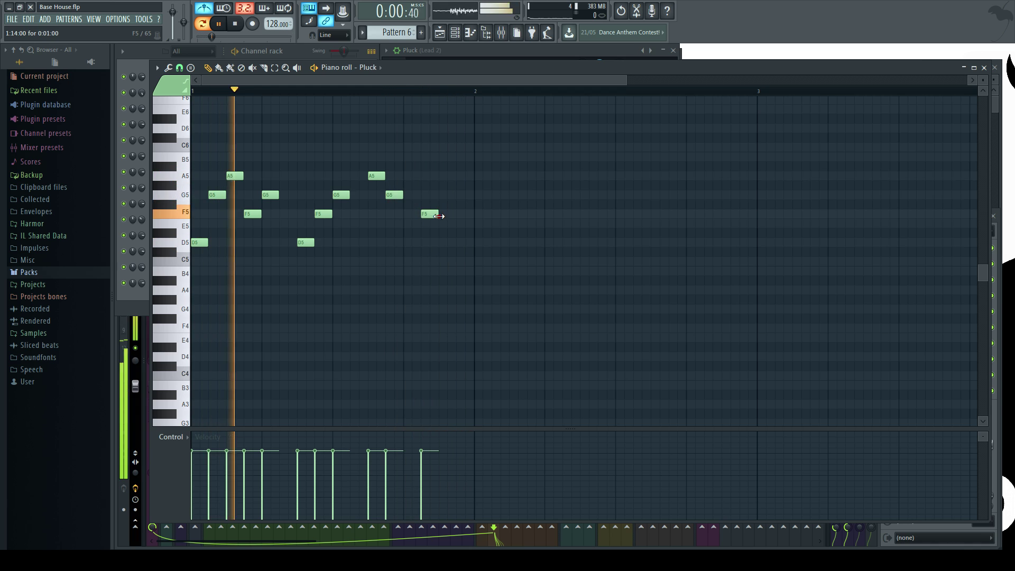
{"action": "left_click", "coordinate": [445, 223]}
{"action": "left_click", "coordinate": [455, 195]}
{"action": "left_click_drag", "start_coordinate": [454, 222], "coordinate": [463, 174]}
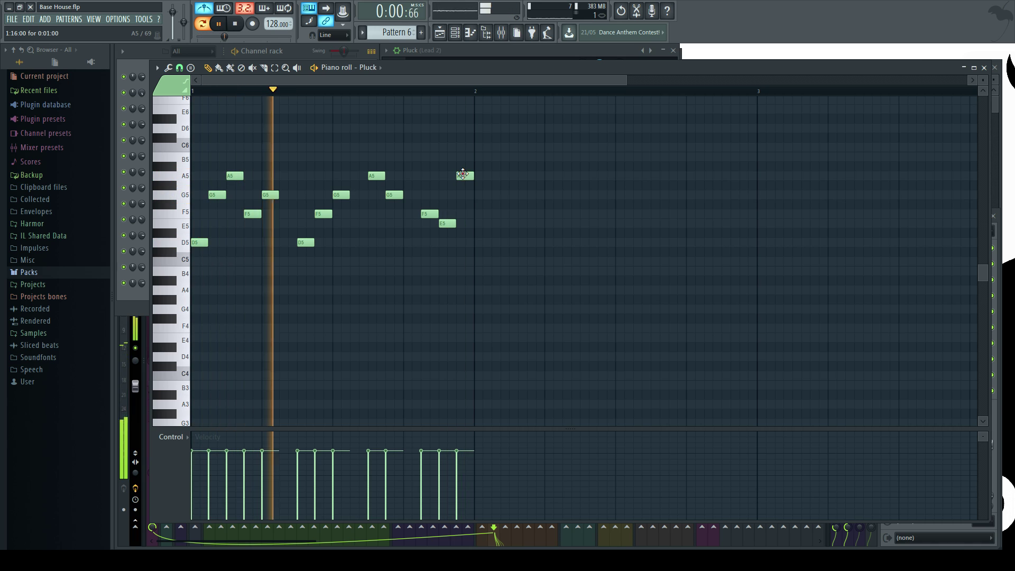
{"action": "left_click_drag", "start_coordinate": [447, 222], "coordinate": [447, 191]}
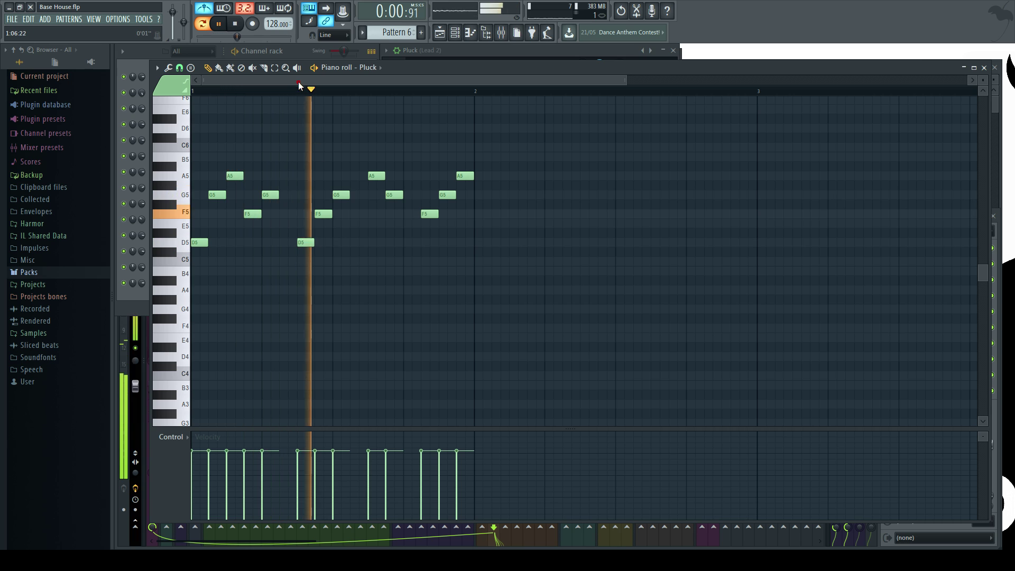
Link the Pluck channel's volume to the Peak ctrl - Peak controller with the Inverted mapping formula, and stop playback
{"action": "left_click", "coordinate": [289, 52]}
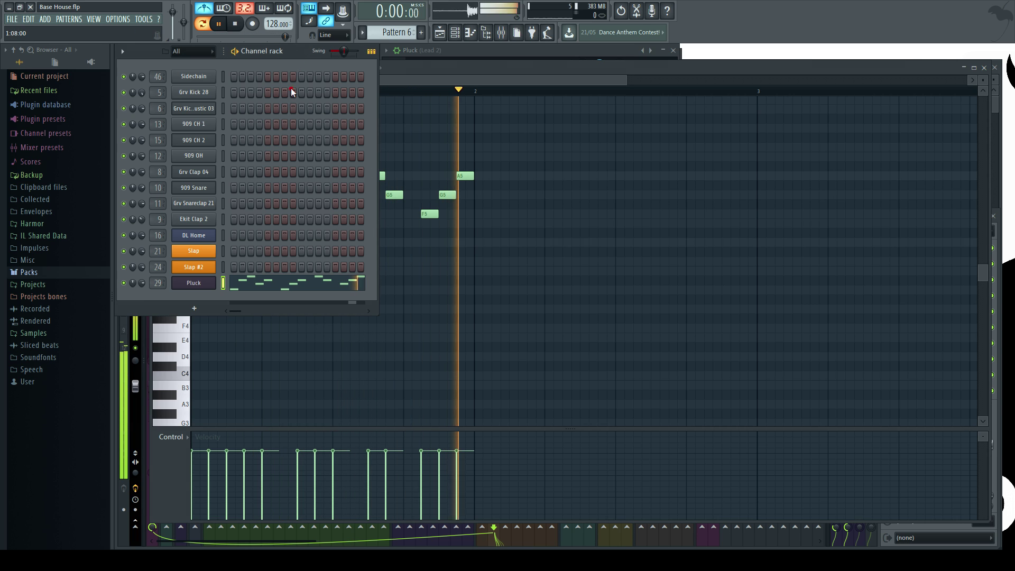
{"action": "right_click", "coordinate": [141, 283]}
{"action": "left_click", "coordinate": [178, 369]}
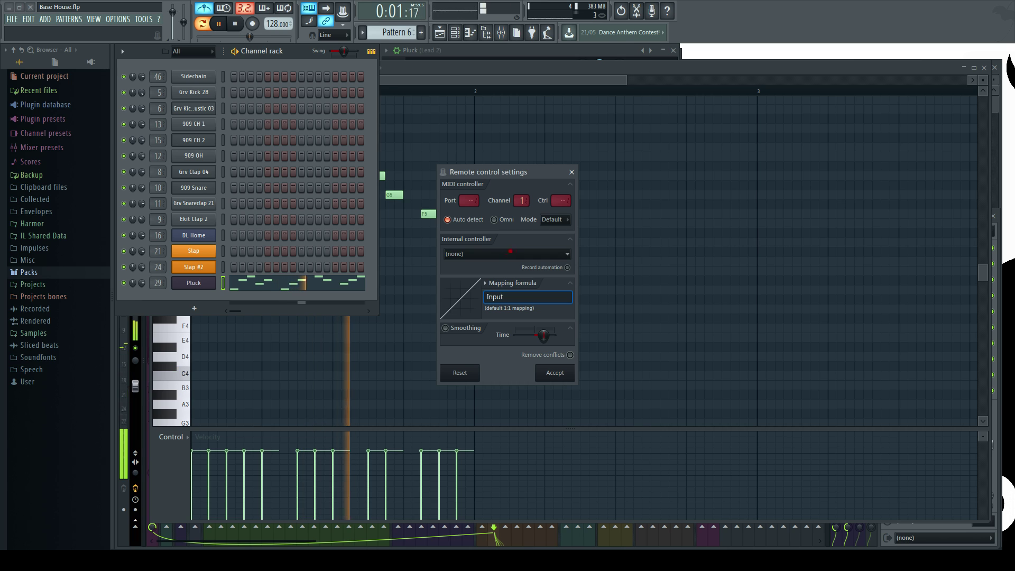
{"action": "left_click", "coordinate": [502, 254]}
{"action": "left_click", "coordinate": [495, 302]}
{"action": "left_click", "coordinate": [486, 284]}
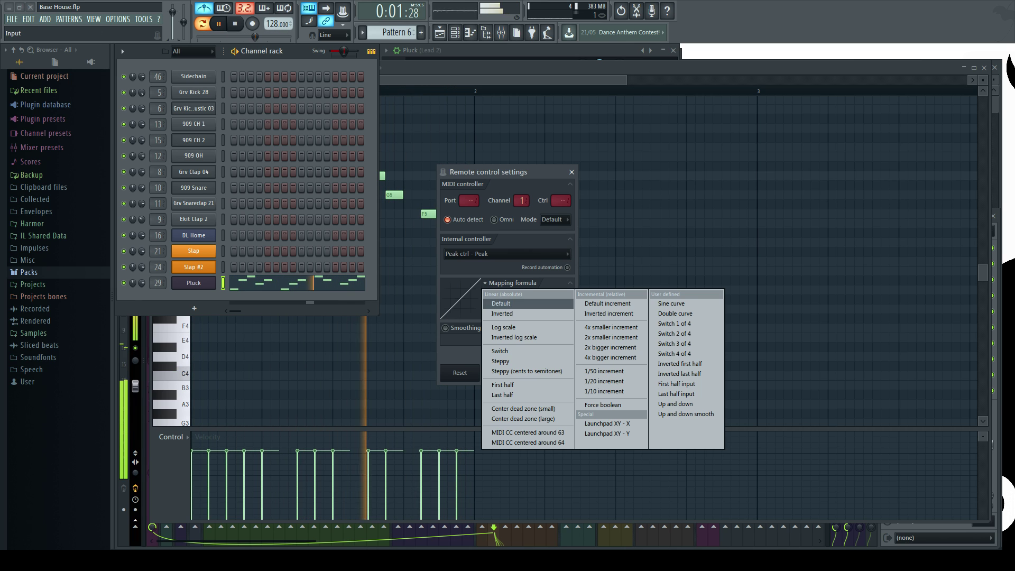
{"action": "left_click", "coordinate": [502, 314]}
{"action": "left_click", "coordinate": [555, 373]}
{"action": "key", "text": "space"}
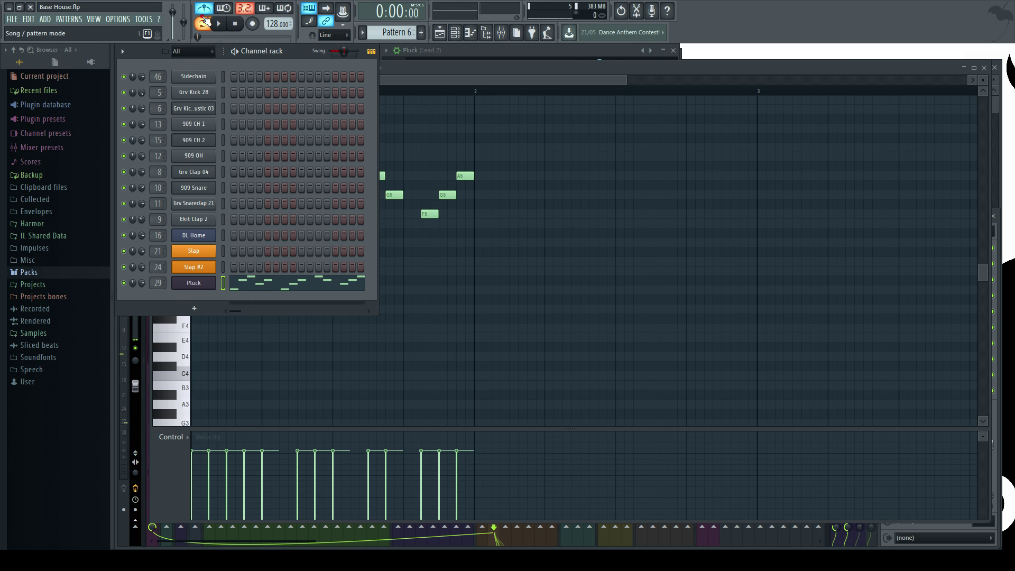
Fill every fourth step of the Sidechain channel and play the pattern
{"action": "right_click", "coordinate": [192, 77]}
{"action": "left_click", "coordinate": [320, 121]}
{"action": "key", "text": "space"}
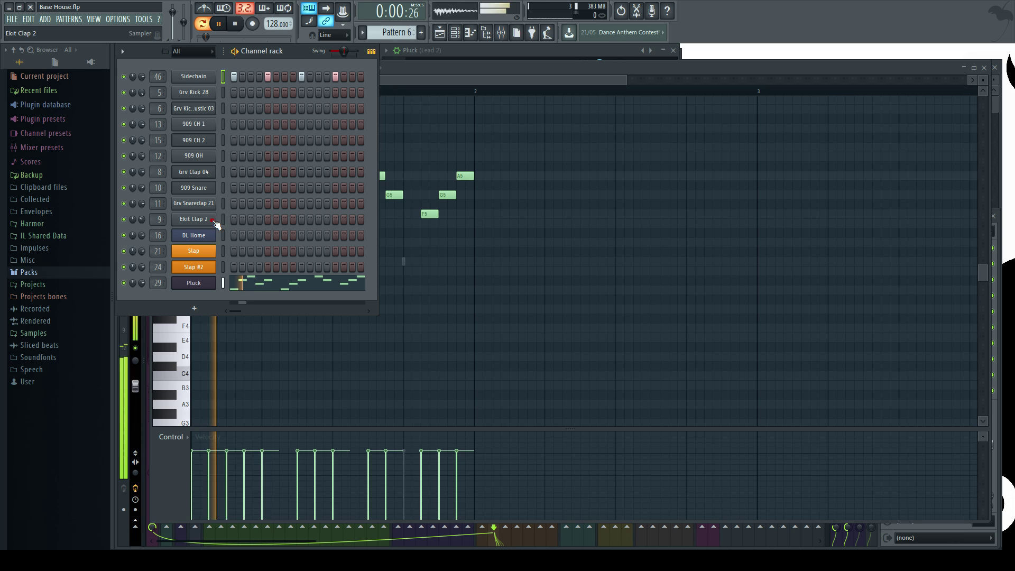
Reduce the modulation amount of Pluck's Mod X envelope while the pattern plays
{"action": "left_click", "coordinate": [193, 283]}
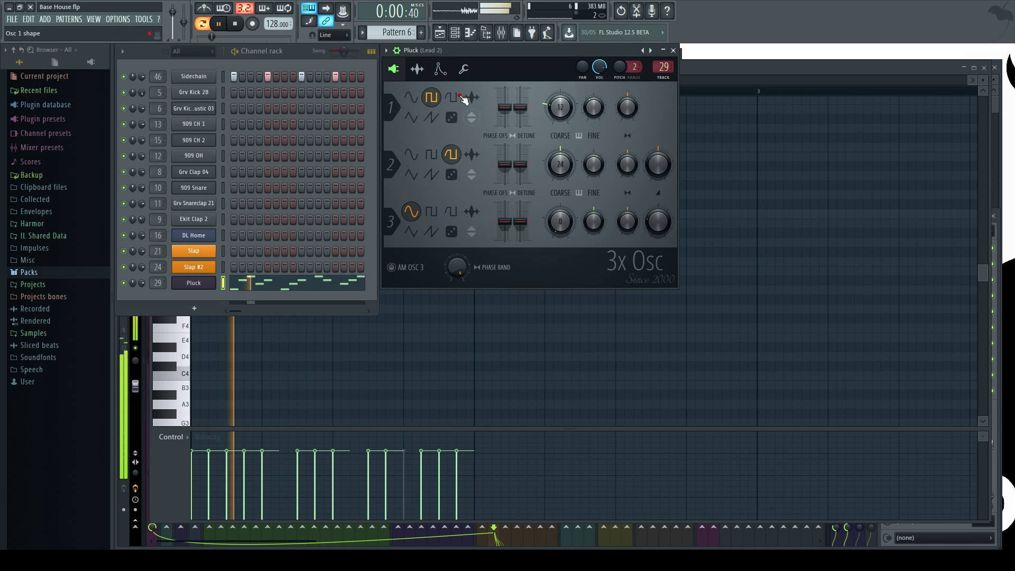
{"action": "left_click", "coordinate": [440, 68]}
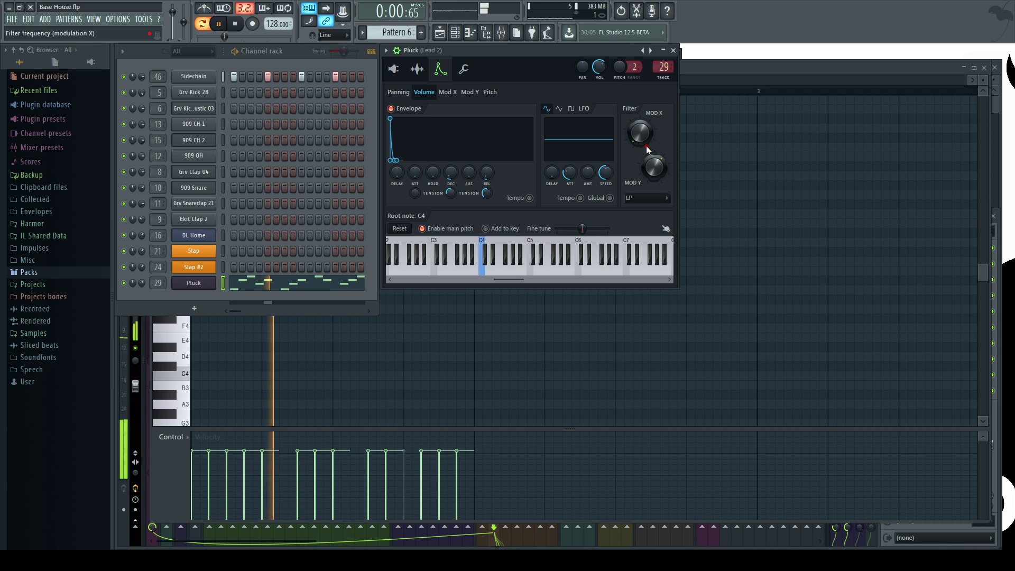
{"action": "left_click", "coordinate": [448, 92]}
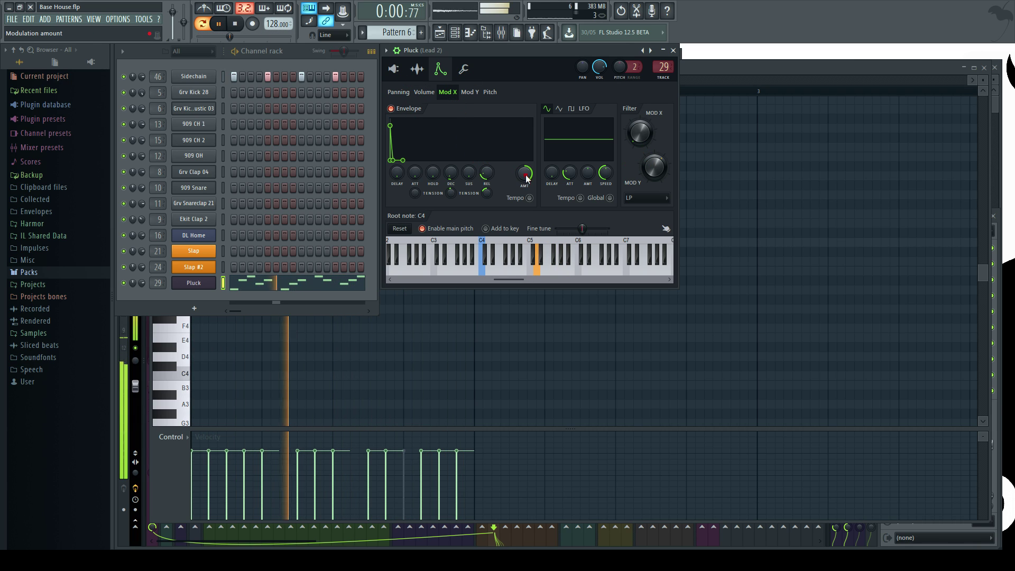
{"action": "left_click_drag", "start_coordinate": [526, 176], "coordinate": [530, 197]}
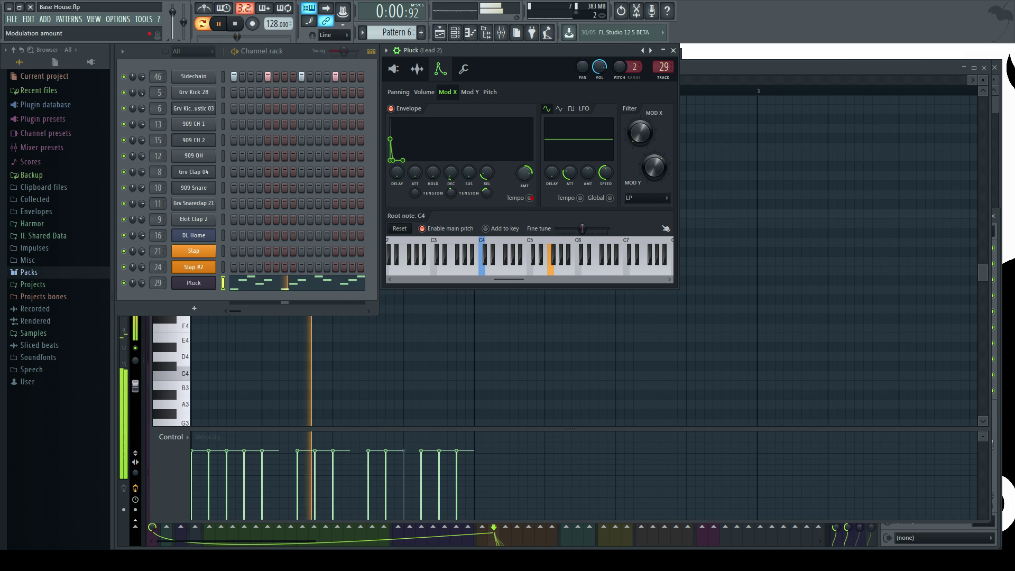
Stop playback and place four consecutive Pattern 6 clips on the playlist's Synth 1 track, filling bars 1 to 4
{"action": "left_click", "coordinate": [673, 50]}
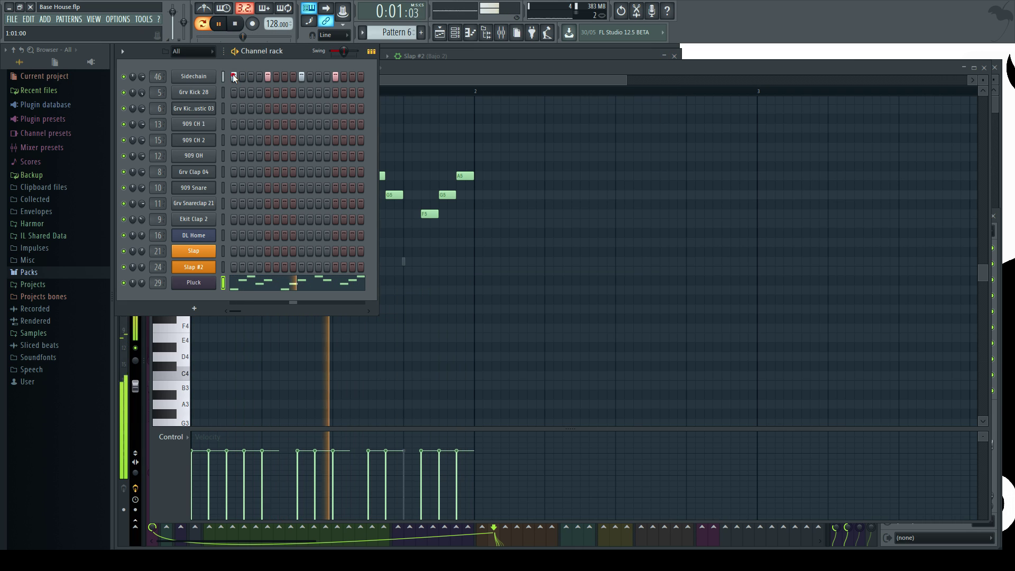
{"action": "left_click", "coordinate": [984, 68]}
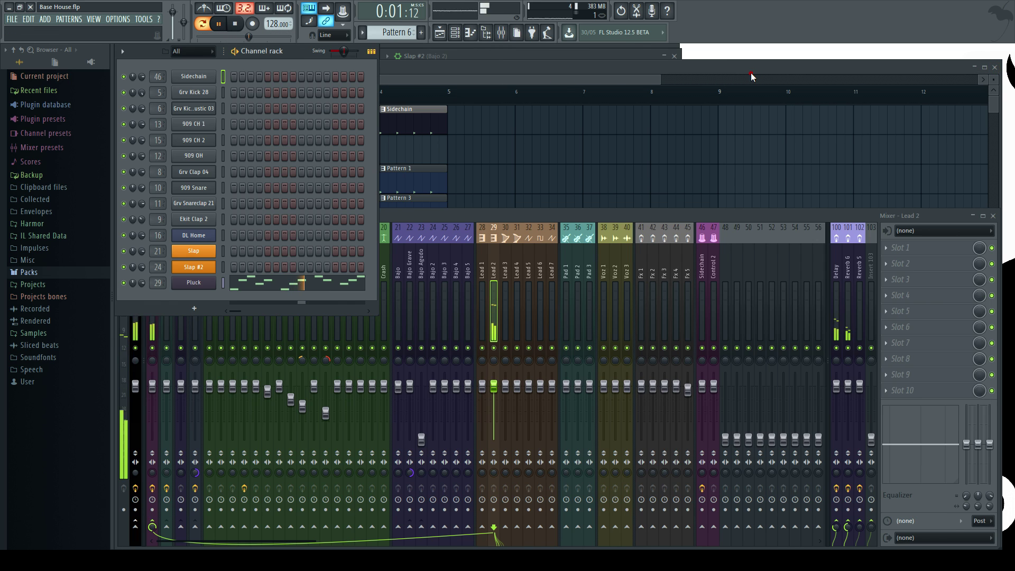
{"action": "left_click", "coordinate": [752, 73]}
{"action": "scroll", "coordinate": [226, 401], "scroll_direction": "down", "scroll_amount": 5}
{"action": "key", "text": "space"}
{"action": "left_click", "coordinate": [192, 331]}
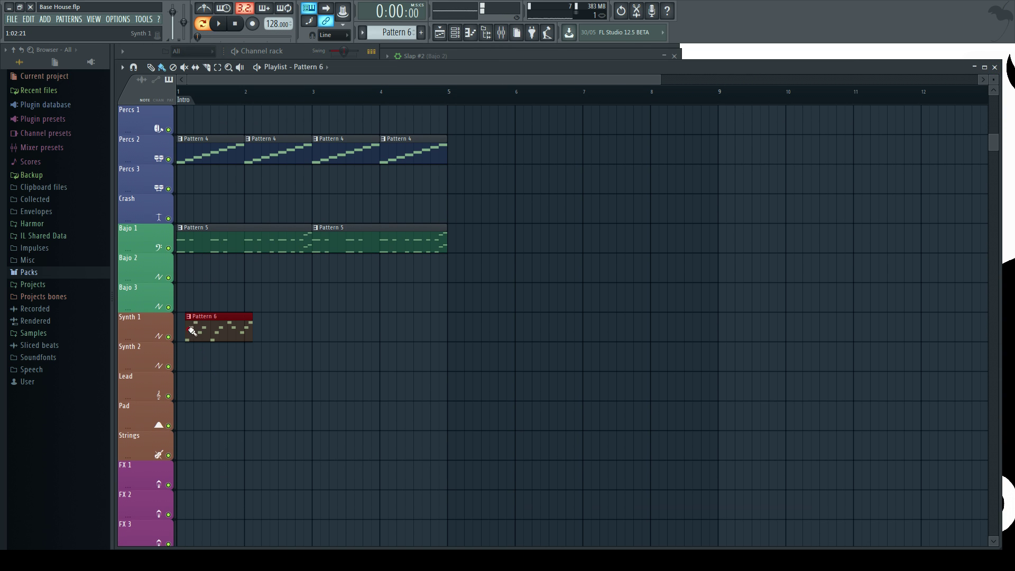
{"action": "left_click_drag", "start_coordinate": [432, 326], "coordinate": [383, 330]}
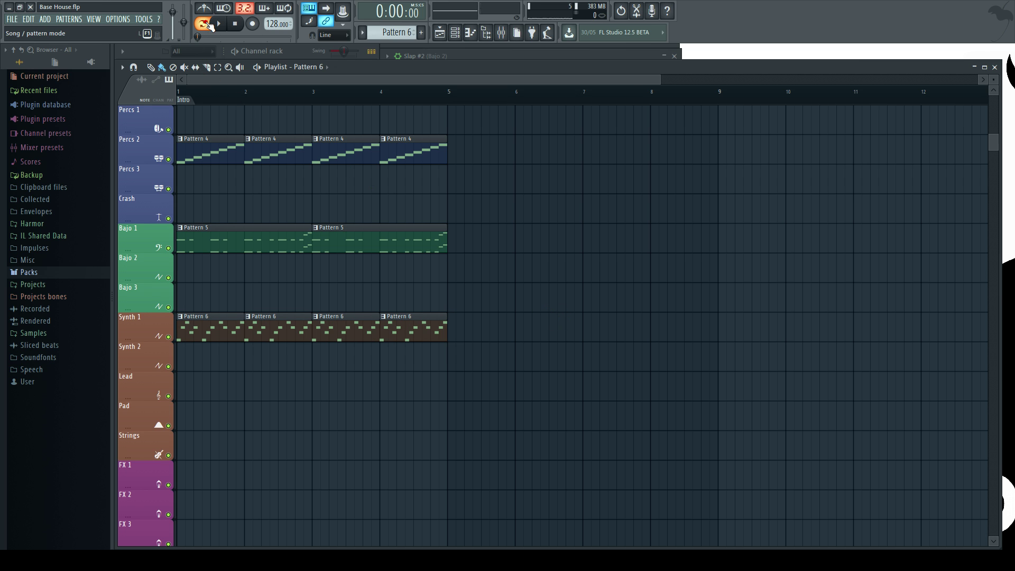
Play the full arrangement in song mode and listen to the pluck with the drums and bass
{"action": "scroll", "coordinate": [584, 408], "scroll_direction": "up", "scroll_amount": 6}
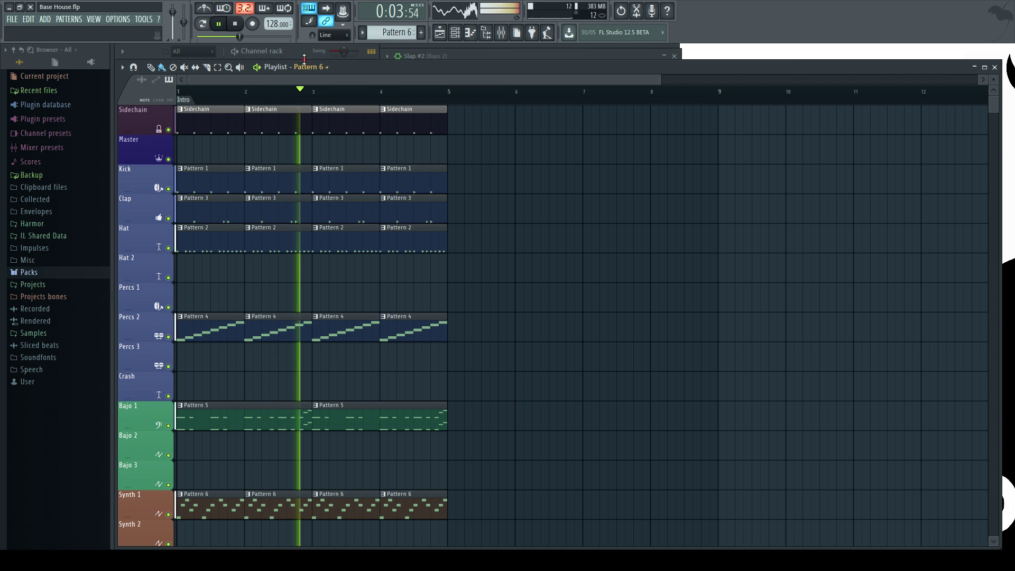
{"action": "left_click", "coordinate": [299, 53]}
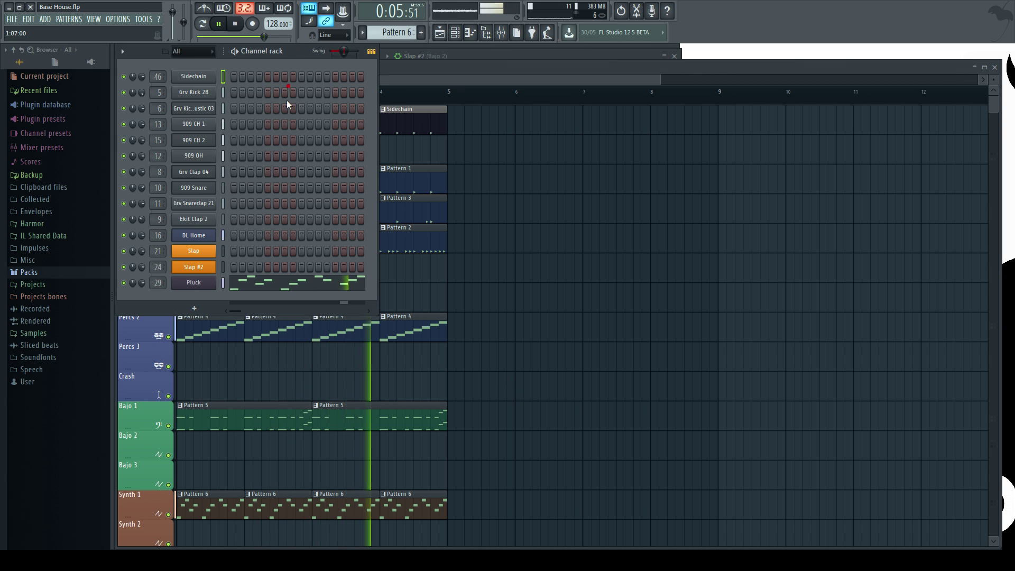
{"action": "right_click", "coordinate": [616, 363]}
{"action": "left_click", "coordinate": [300, 53]}
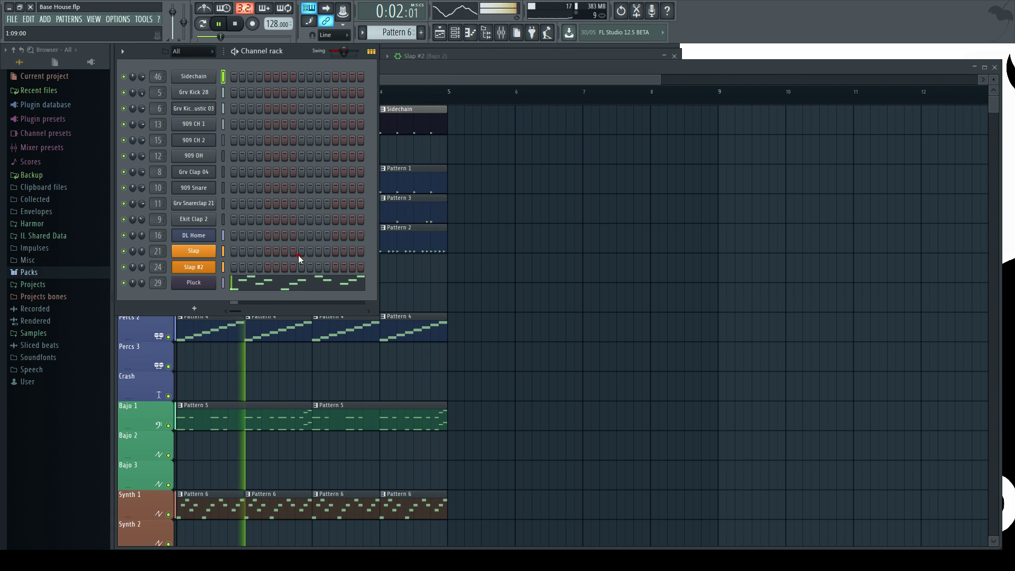
{"action": "right_click", "coordinate": [482, 178]}
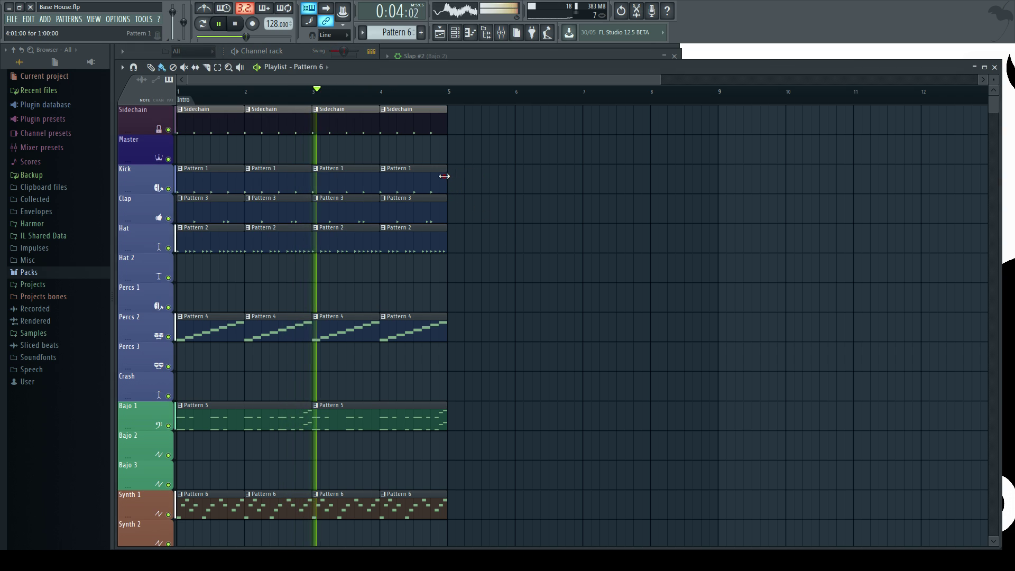
Try shortening the Pattern 1 clip and deleting the Pattern 2 clip in bar 4, and restore both
{"action": "left_click_drag", "start_coordinate": [444, 175], "coordinate": [397, 183]}
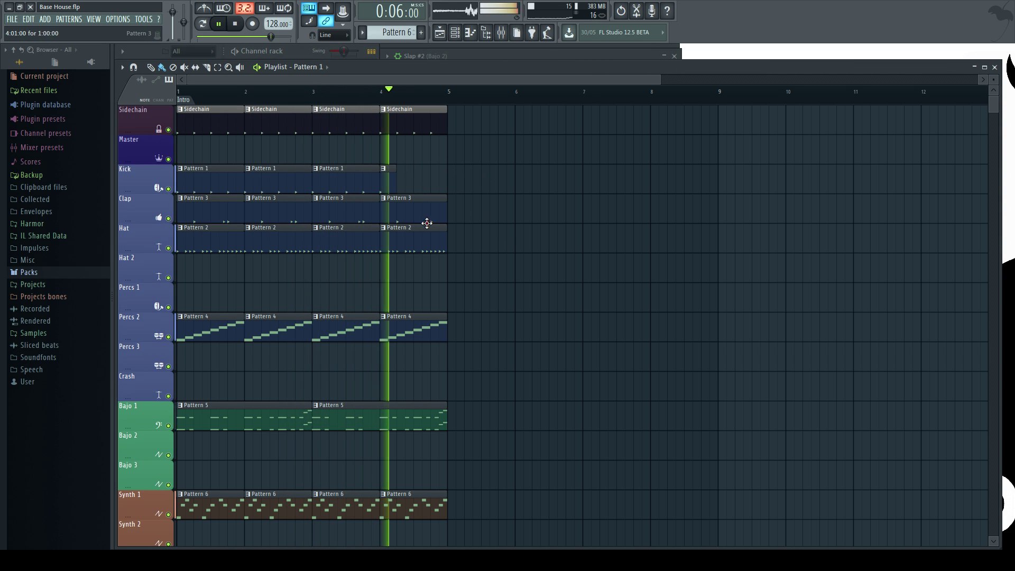
{"action": "right_click", "coordinate": [428, 246]}
{"action": "left_click_drag", "start_coordinate": [397, 178], "coordinate": [445, 177]}
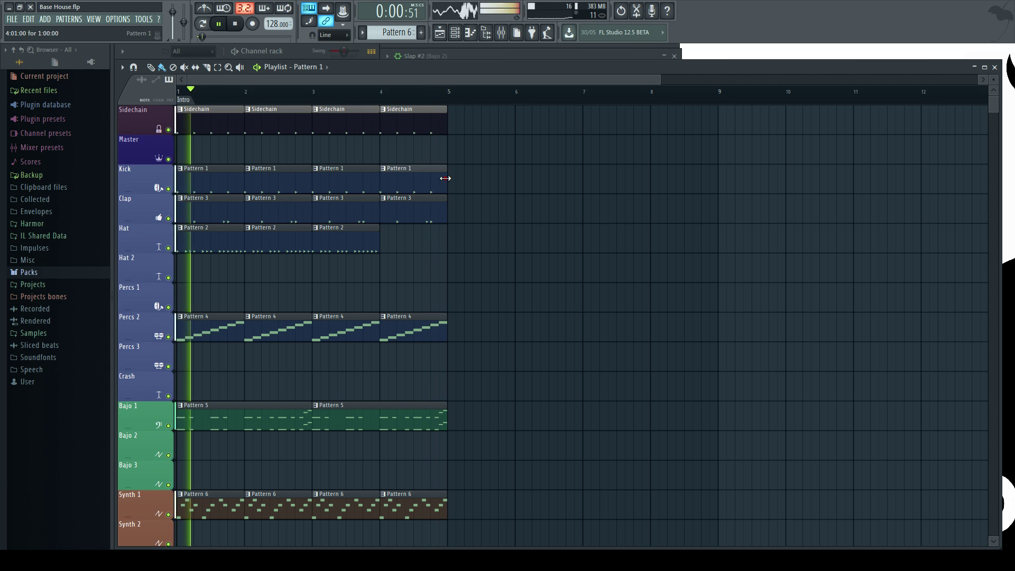
{"action": "left_click", "coordinate": [393, 230]}
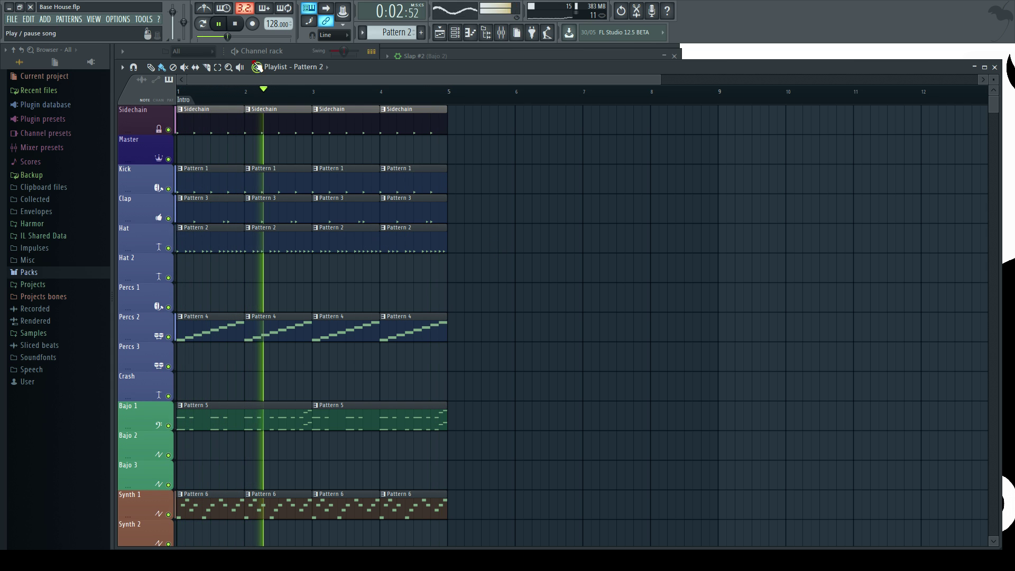
Stop playback and insert an FL Keys channel above Pluck, moving its window clear of the channel rack
{"action": "left_click", "coordinate": [304, 53]}
{"action": "key", "text": "space"}
{"action": "right_click", "coordinate": [200, 285]}
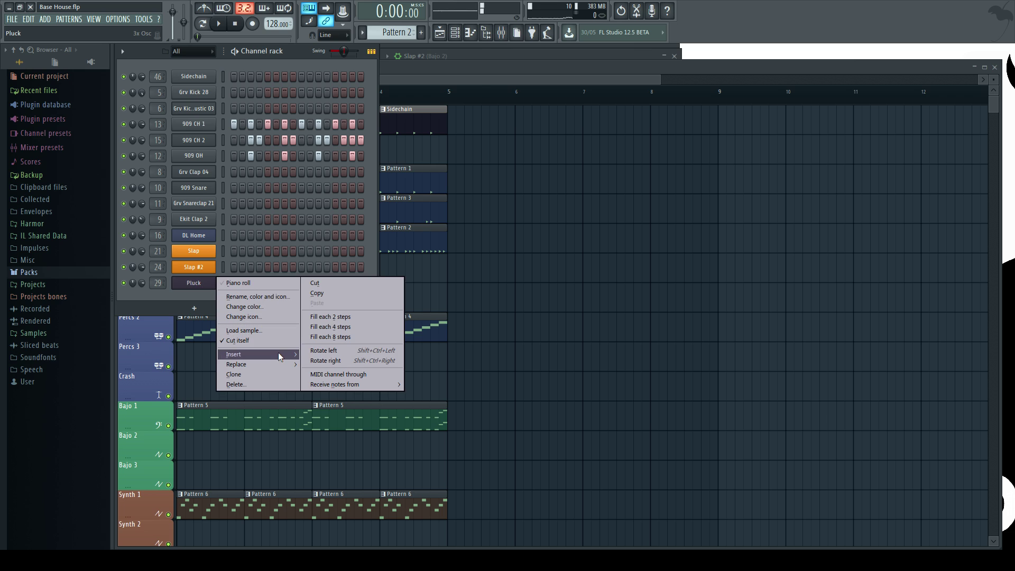
{"action": "mouse_move", "coordinate": [278, 353]}
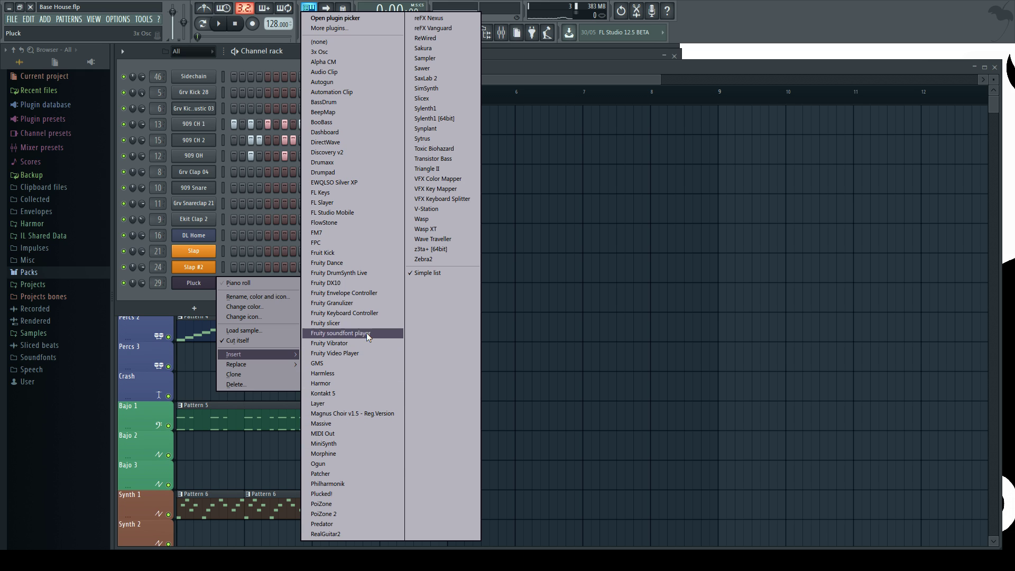
{"action": "left_click", "coordinate": [323, 192]}
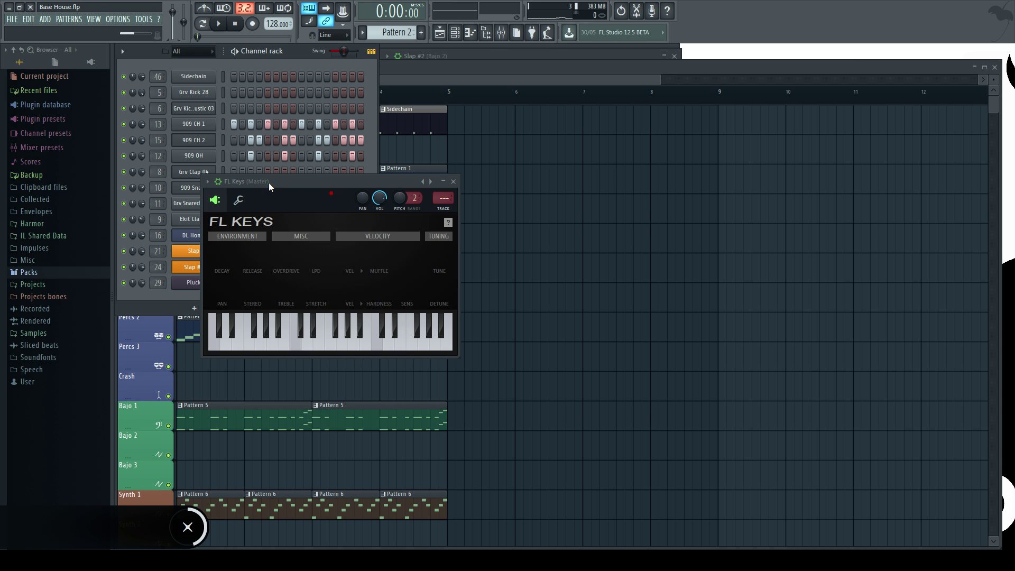
{"action": "left_click_drag", "start_coordinate": [255, 183], "coordinate": [469, 160]}
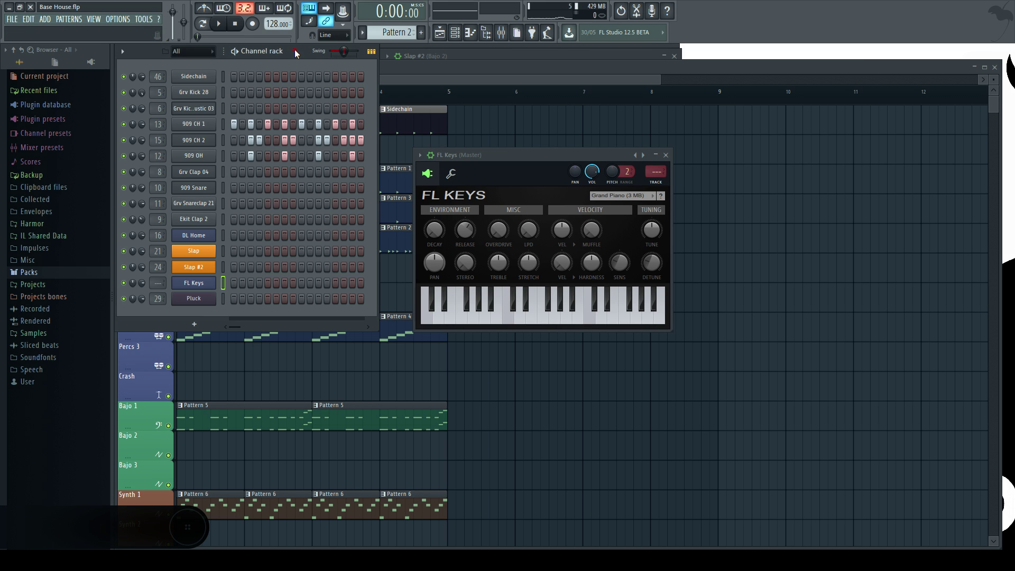
Audition D5, F5 and A5 on FL Keys against the lower notes F4 and E4
{"action": "key", "text": "y"}
{"action": "key", "text": "w"}
{"action": "key", "text": "y"}
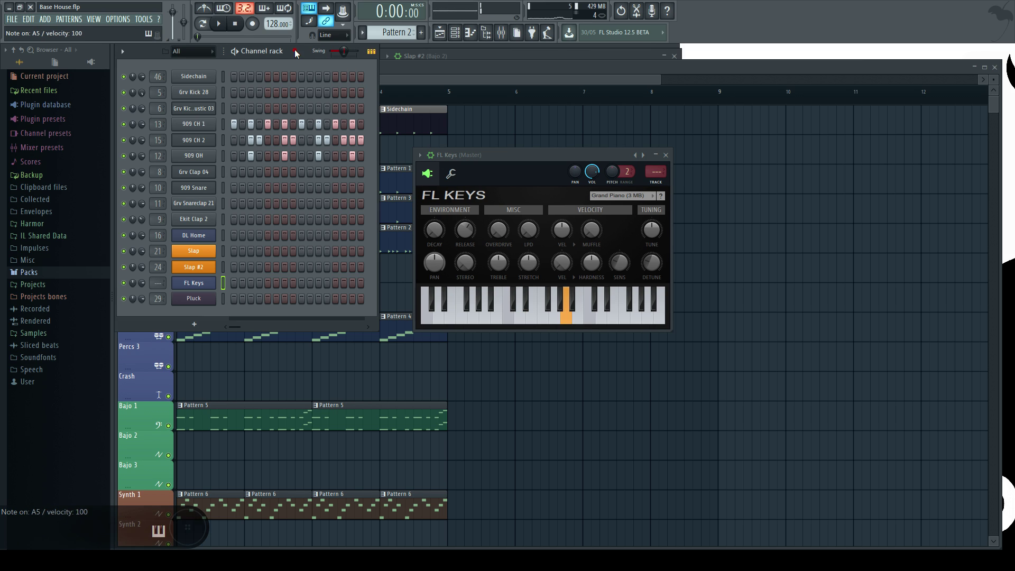
{"action": "key", "text": "r"}
{"action": "key", "text": "y"}
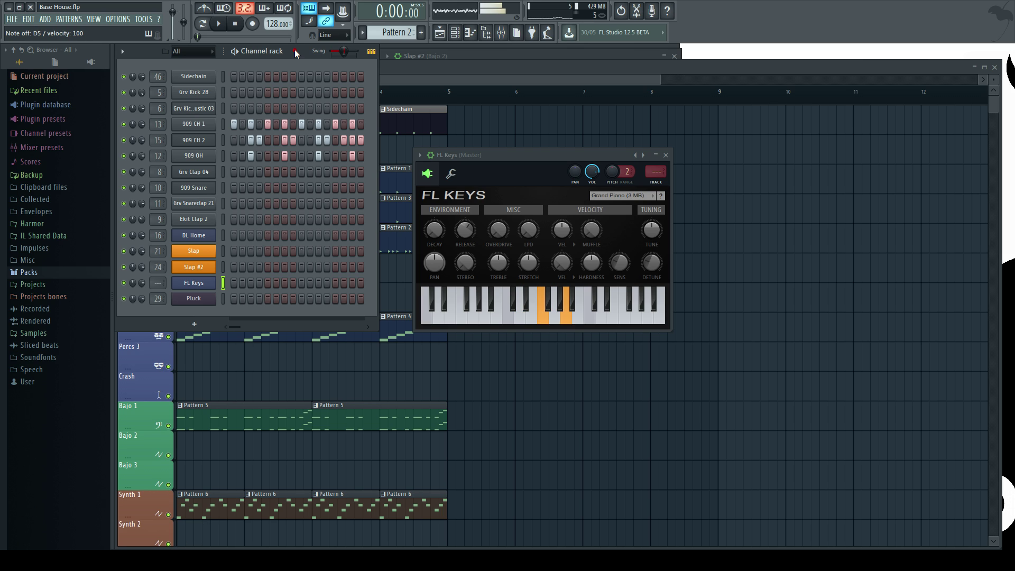
{"action": "key", "text": "w"}
{"action": "key", "text": "v"}
{"action": "key", "text": "w"}
{"action": "key", "text": "y"}
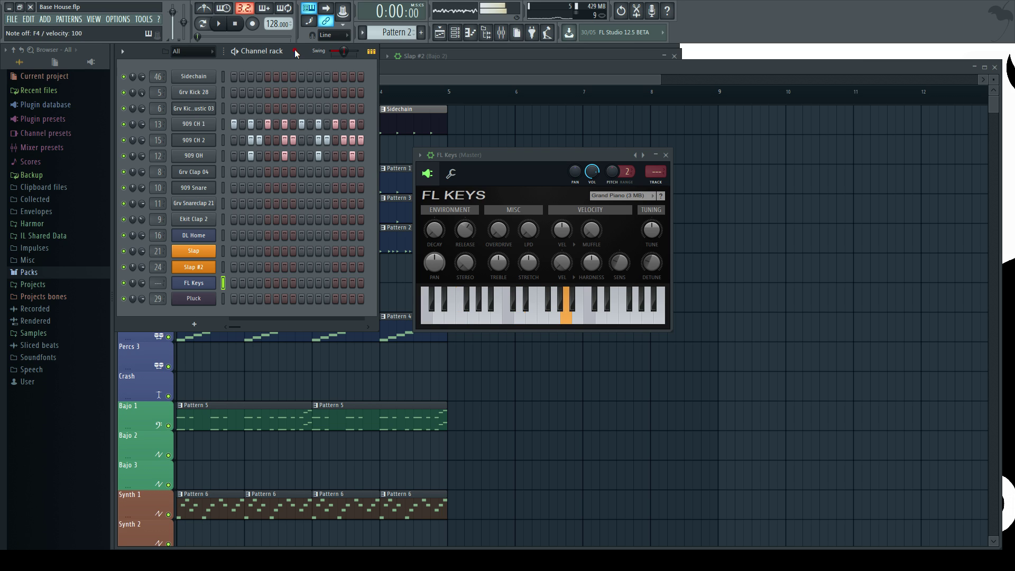
{"action": "key", "text": "v"}
{"action": "key", "text": "w"}
{"action": "key", "text": "c"}
{"action": "key", "text": "w"}
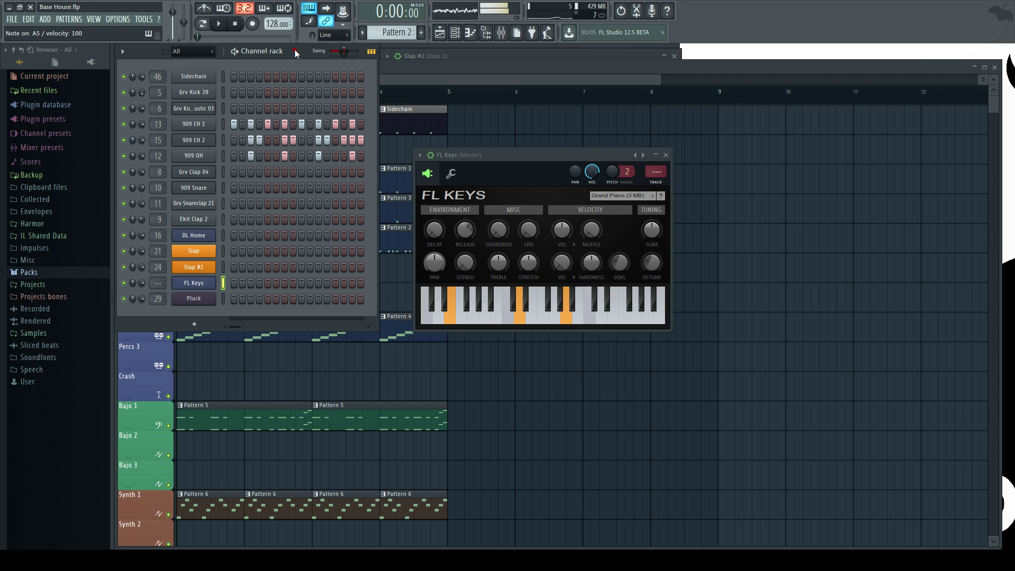
{"action": "key", "text": "c"}
{"action": "key", "text": "w"}
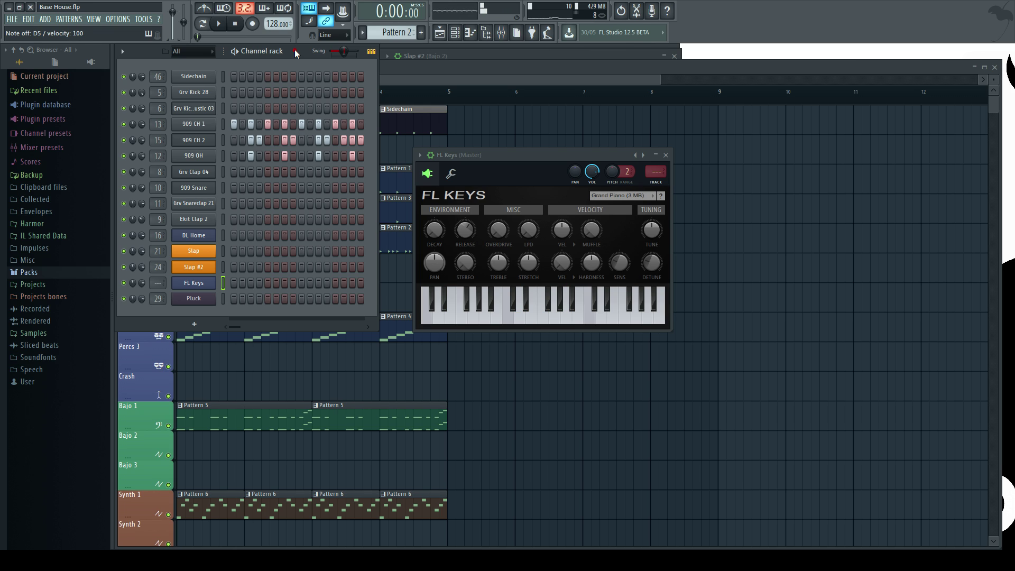
Audition the D5–F5–A5 chord on FL Keys, trying G#4 and A#5 as variations
{"action": "key", "text": "w"}
{"action": "key", "text": "r"}
{"action": "key", "text": "y"}
{"action": "key", "text": "r"}
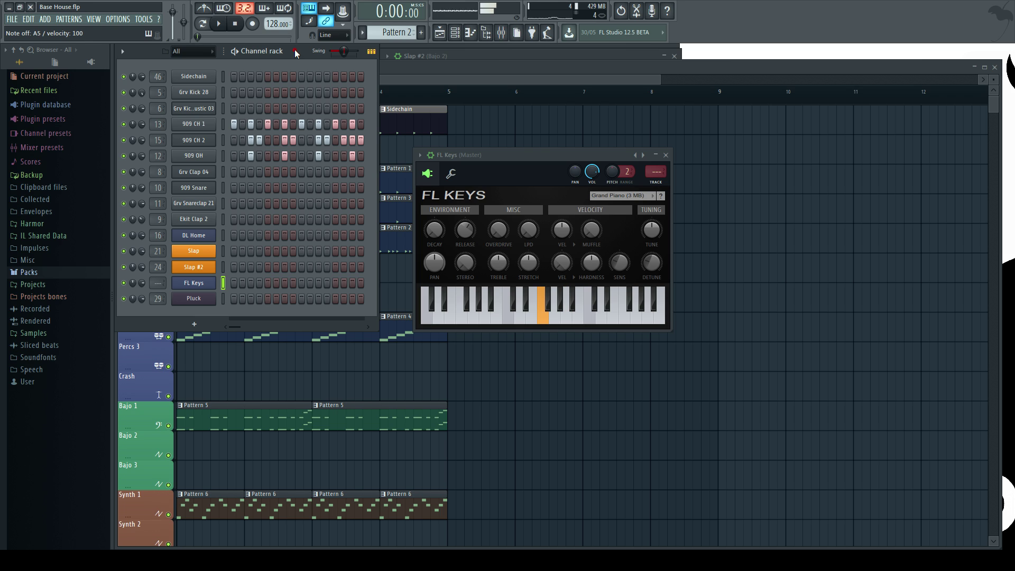
{"action": "key", "text": "w"}
{"action": "key", "text": "r"}
{"action": "key", "text": "7"}
{"action": "key", "text": "h"}
{"action": "key", "text": "y"}
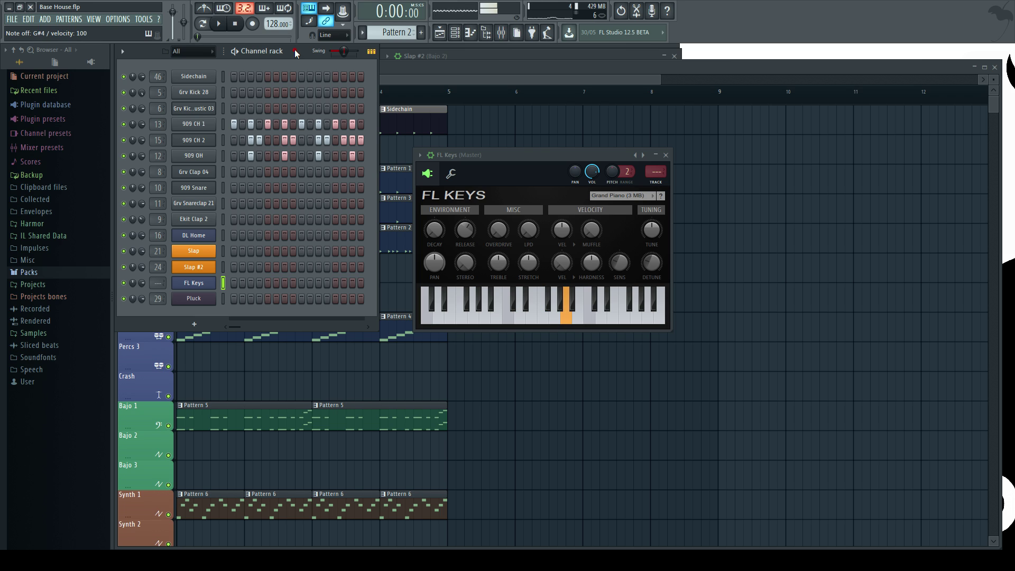
{"action": "key", "text": "w"}
{"action": "key", "text": "r"}
{"action": "key", "text": "w"}
{"action": "key", "text": "r"}
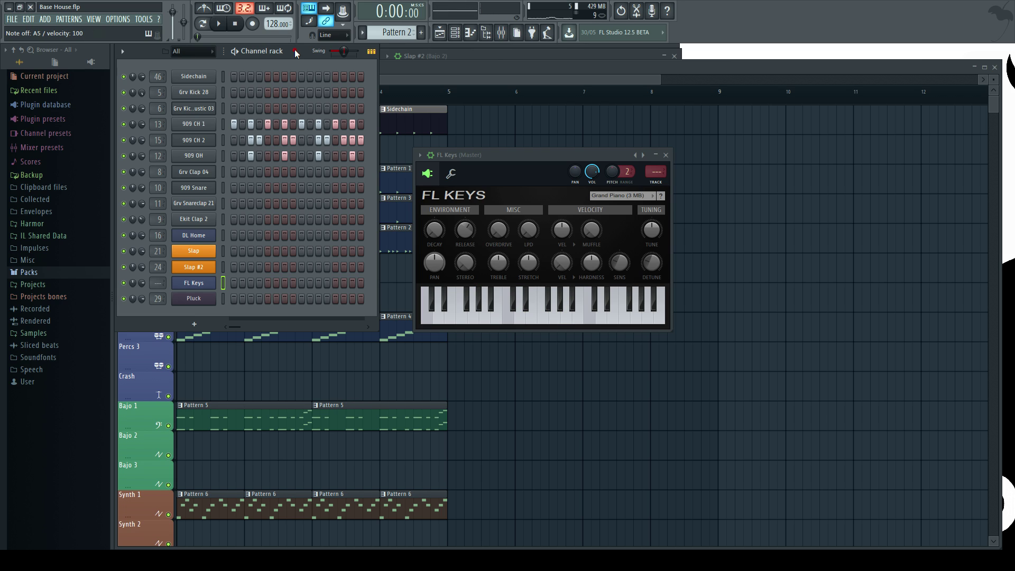
Audition D5–F5–A5 chords on FL Keys with A#4 underneath and G5 as a passing note
{"action": "key", "text": "y"}
{"action": "key", "text": "w"}
{"action": "key", "text": "r"}
{"action": "key", "text": "w"}
{"action": "key", "text": "r"}
{"action": "key", "text": "j"}
{"action": "key", "text": "t"}
{"action": "key", "text": "y"}
{"action": "key", "text": "y"}
{"action": "key", "text": "w"}
{"action": "key", "text": "r"}
{"action": "key", "text": "w"}
{"action": "key", "text": "r"}
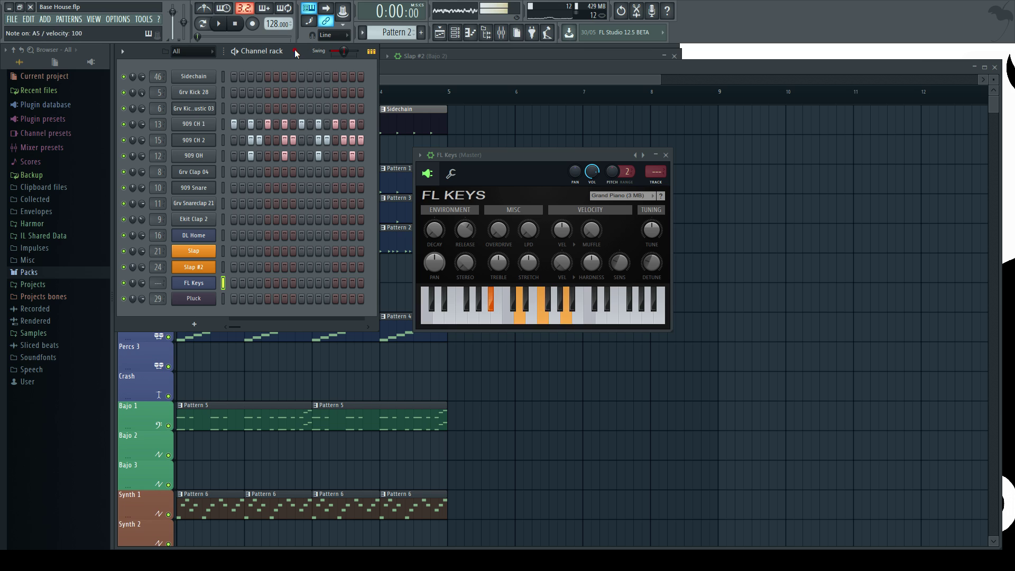
{"action": "key", "text": "r"}
{"action": "key", "text": "y"}
{"action": "key", "text": "t"}
{"action": "key", "text": "w"}
{"action": "key", "text": "r"}
{"action": "key", "text": "y"}
{"action": "key", "text": "t"}
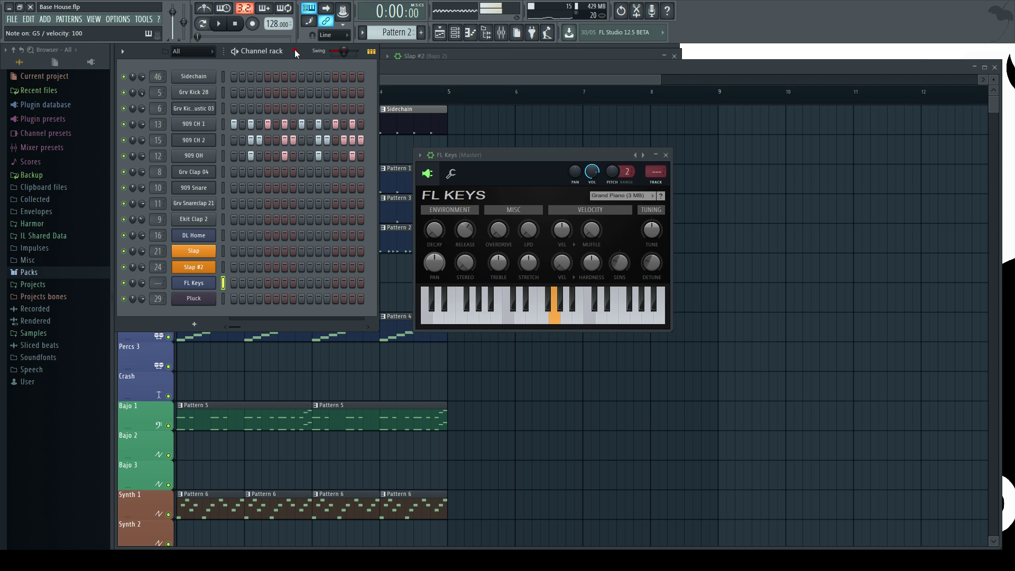
{"action": "key", "text": "w"}
{"action": "key", "text": "r"}
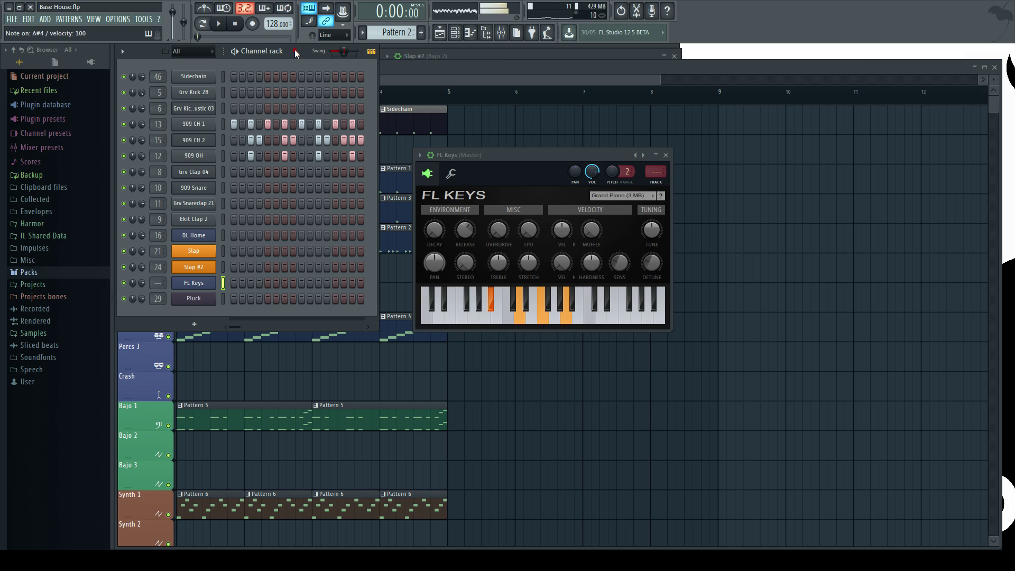
{"action": "key", "text": "w"}
{"action": "key", "text": "r"}
{"action": "key", "text": "w"}
{"action": "key", "text": "r"}
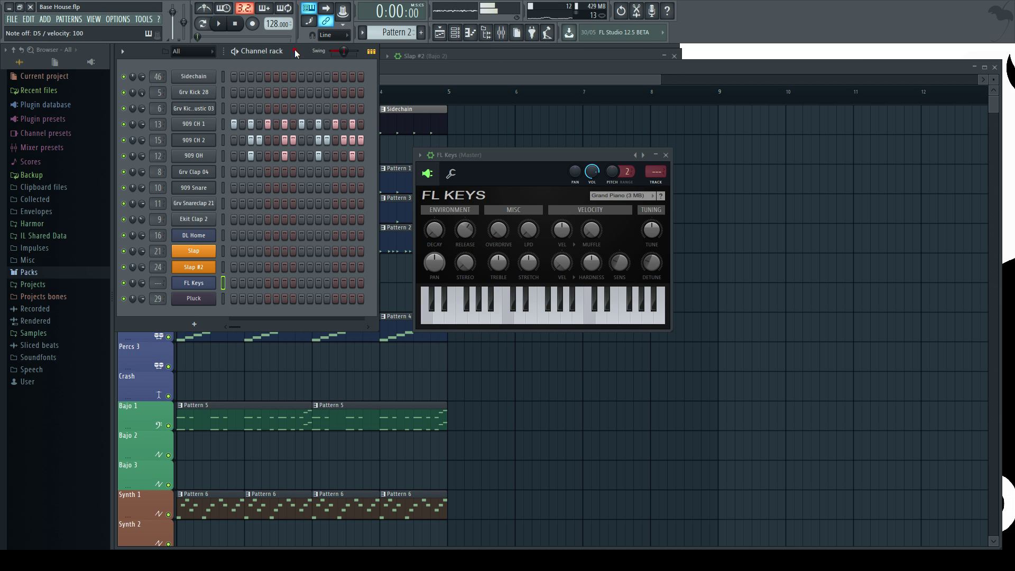
{"action": "key", "text": "w"}
{"action": "key", "text": "r"}
Play the song and try D5, F5, A5 and A#4 chords on FL Keys over the arrangement
{"action": "key", "text": "space"}
{"action": "key", "text": "w"}
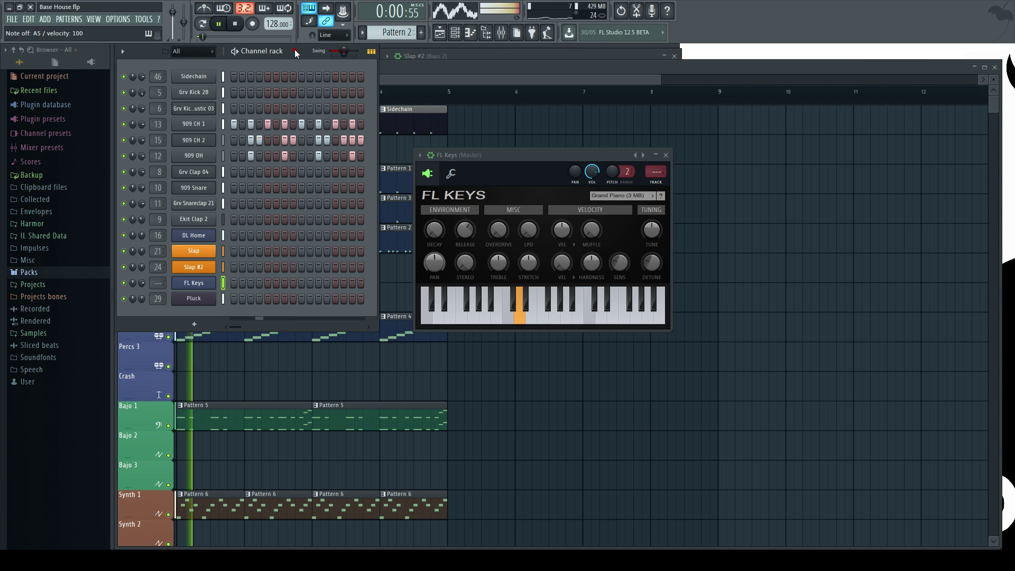
{"action": "key", "text": "j"}
{"action": "key", "text": "r"}
{"action": "key", "text": "y"}
{"action": "key", "text": "w"}
{"action": "key", "text": "j"}
{"action": "key", "text": "r"}
{"action": "key", "text": "y"}
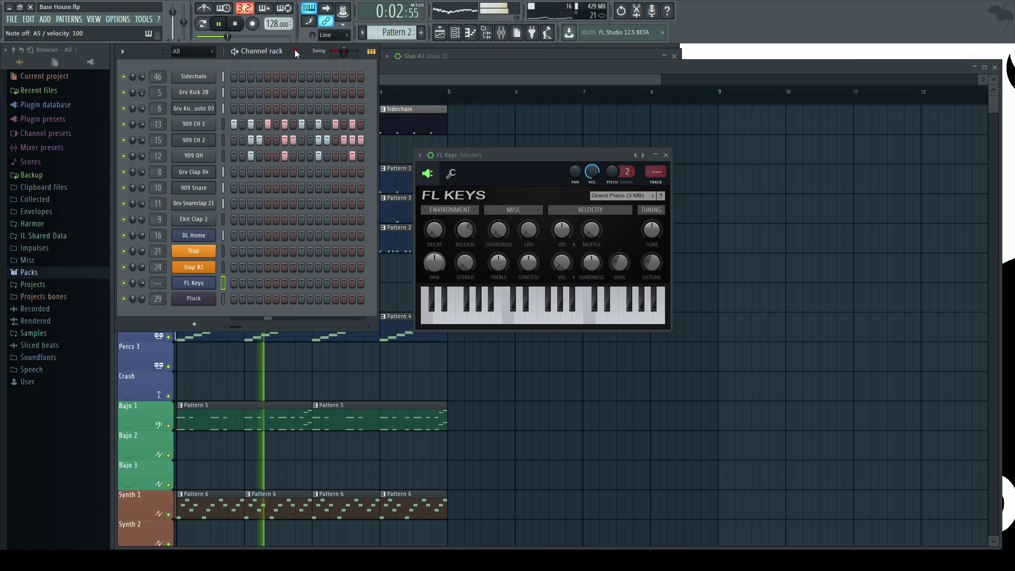
{"action": "key", "text": "w"}
{"action": "key", "text": "j"}
{"action": "key", "text": "7"}
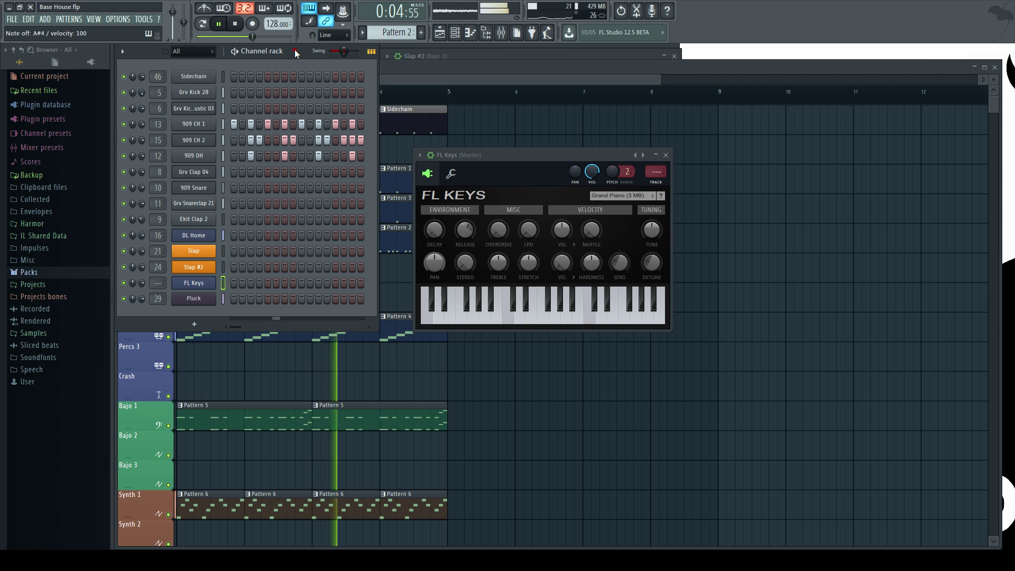
{"action": "key", "text": "r"}
{"action": "key", "text": "y"}
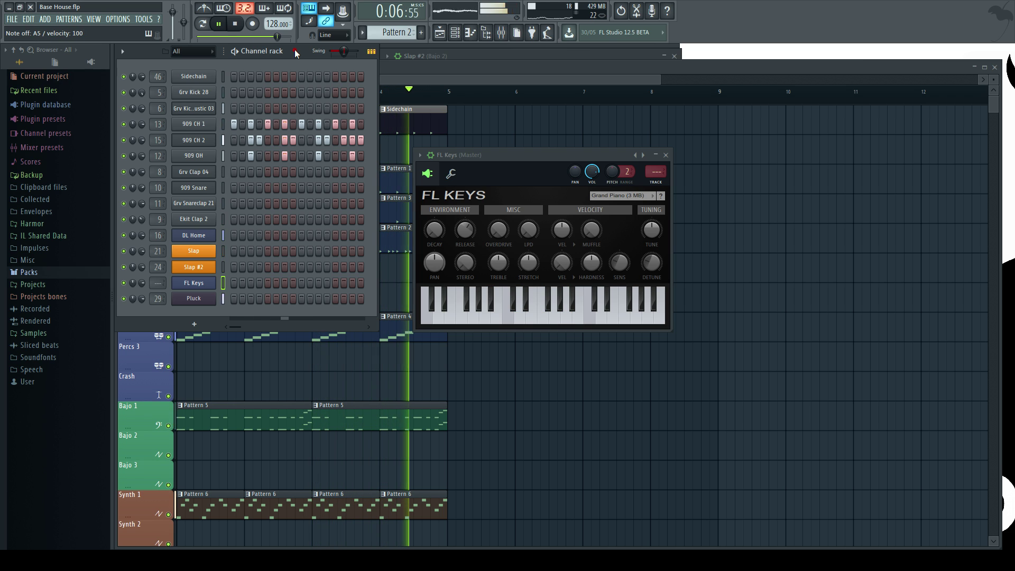
{"action": "key", "text": "r"}
{"action": "key", "text": "w"}
{"action": "key", "text": "y"}
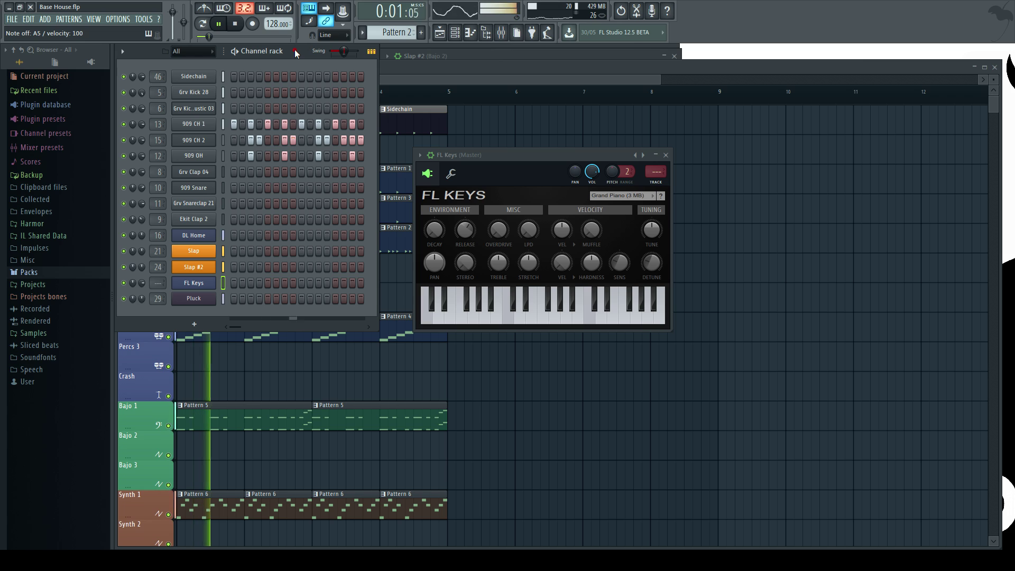
Stop playback and audition D5–F5–A5 against D5–E5–A5 chords on FL Keys
{"action": "key", "text": "space"}
{"action": "key", "text": "w"}
{"action": "key", "text": "r"}
{"action": "key", "text": "y"}
{"action": "key", "text": "w"}
{"action": "key", "text": "e"}
{"action": "key", "text": "y"}
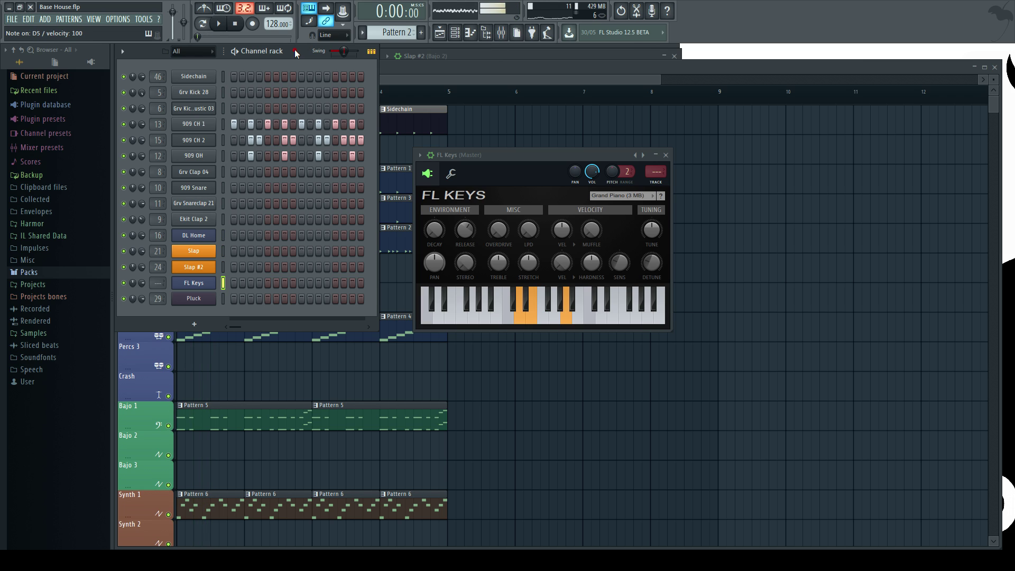
{"action": "key", "text": "w"}
{"action": "key", "text": "e"}
{"action": "key", "text": "y"}
{"action": "key", "text": "w"}
{"action": "key", "text": "r"}
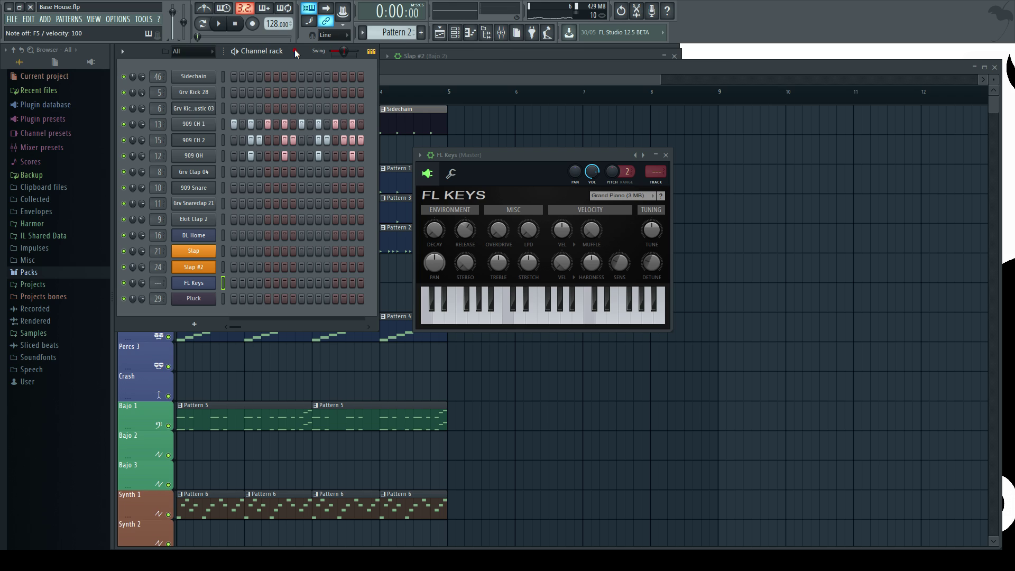
Audition repeated D5–E5–A5 chords on FL Keys, trying D5 with A#5 as a variation
{"action": "key", "text": "w"}
{"action": "key", "text": "e"}
{"action": "key", "text": "y"}
{"action": "key", "text": "w"}
{"action": "key", "text": "e"}
{"action": "key", "text": "y"}
{"action": "key", "text": "w"}
{"action": "key", "text": "7"}
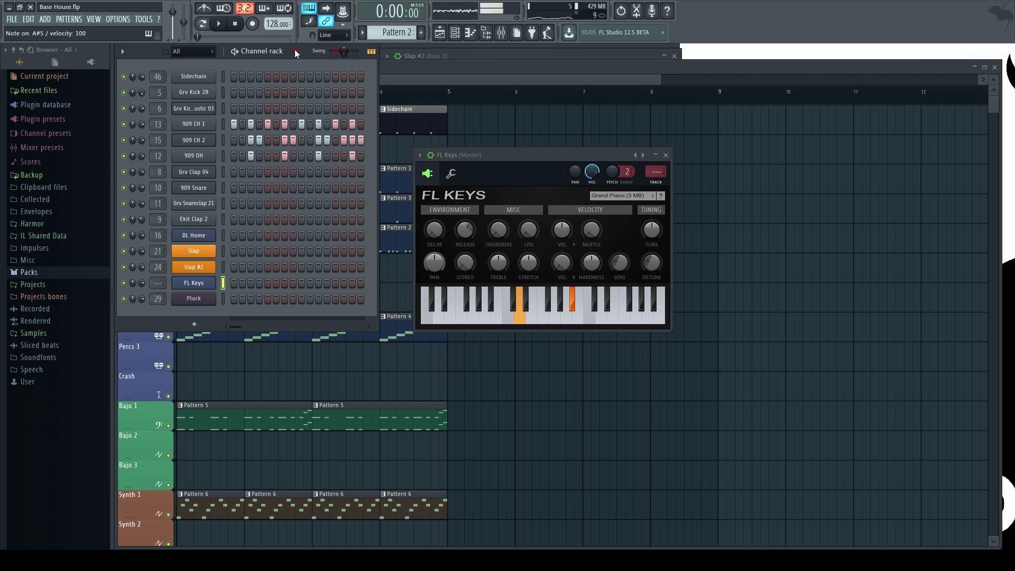
{"action": "key", "text": "w"}
{"action": "key", "text": "e"}
{"action": "key", "text": "y"}
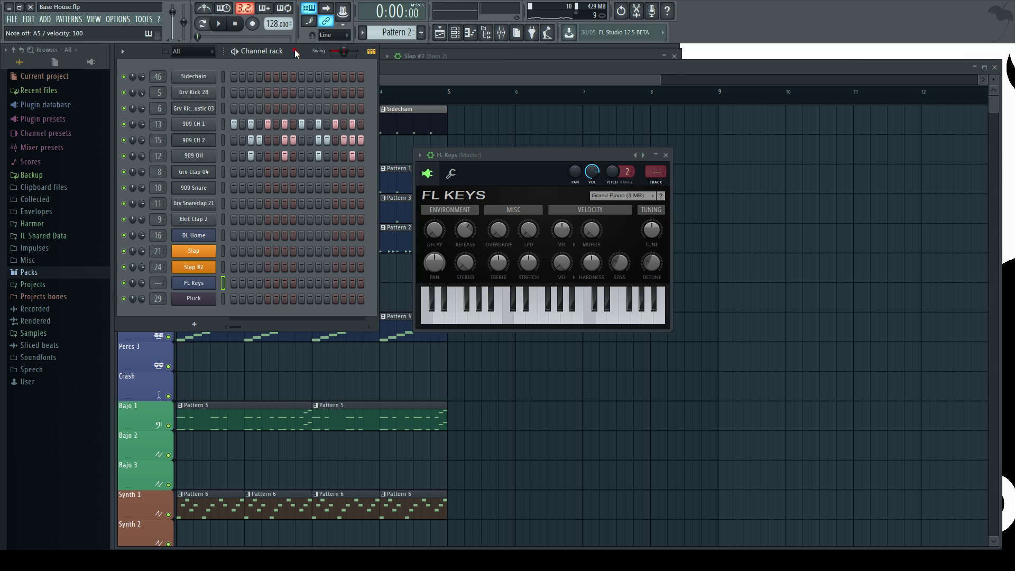
Audition D5–E5–A5 on FL Keys, followed by an F5–A5 voicing with D4 in the bass
{"action": "key", "text": "w"}
{"action": "key", "text": "e"}
{"action": "key", "text": "y"}
{"action": "key", "text": "w"}
{"action": "key", "text": "r"}
{"action": "key", "text": "r"}
{"action": "key", "text": "y"}
{"action": "key", "text": "x"}
{"action": "key", "text": "r"}
{"action": "key", "text": "y"}
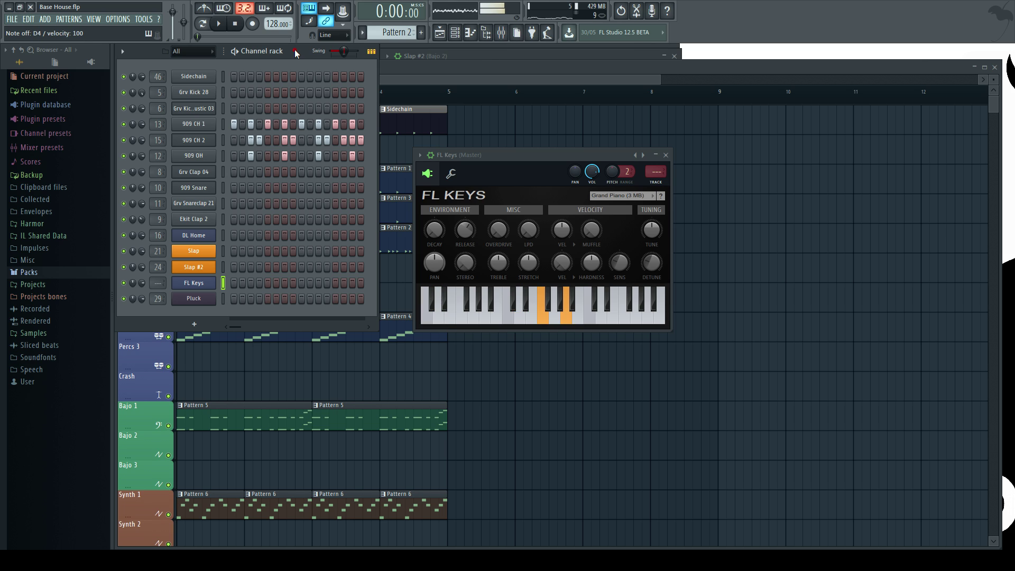
Audition D4–F5–A5 chords on FL Keys with G5 and A#5 as melodic variations
{"action": "key", "text": "x"}
{"action": "key", "text": "t"}
{"action": "key", "text": "r"}
{"action": "key", "text": "y"}
{"action": "key", "text": "x"}
{"action": "key", "text": "r"}
{"action": "key", "text": "y"}
{"action": "key", "text": "x"}
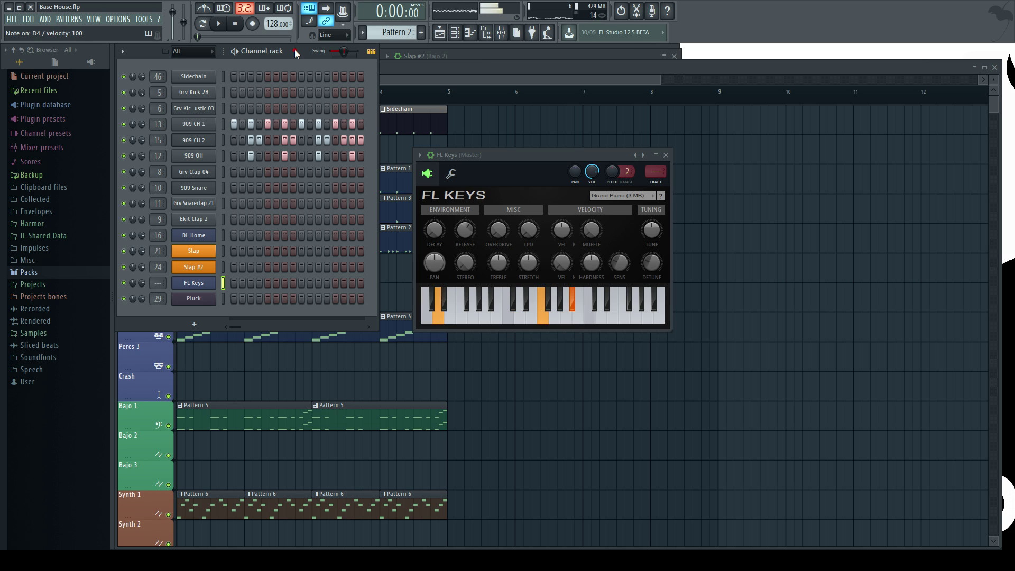
{"action": "key", "text": "r"}
{"action": "key", "text": "t"}
{"action": "key", "text": "x"}
{"action": "key", "text": "y"}
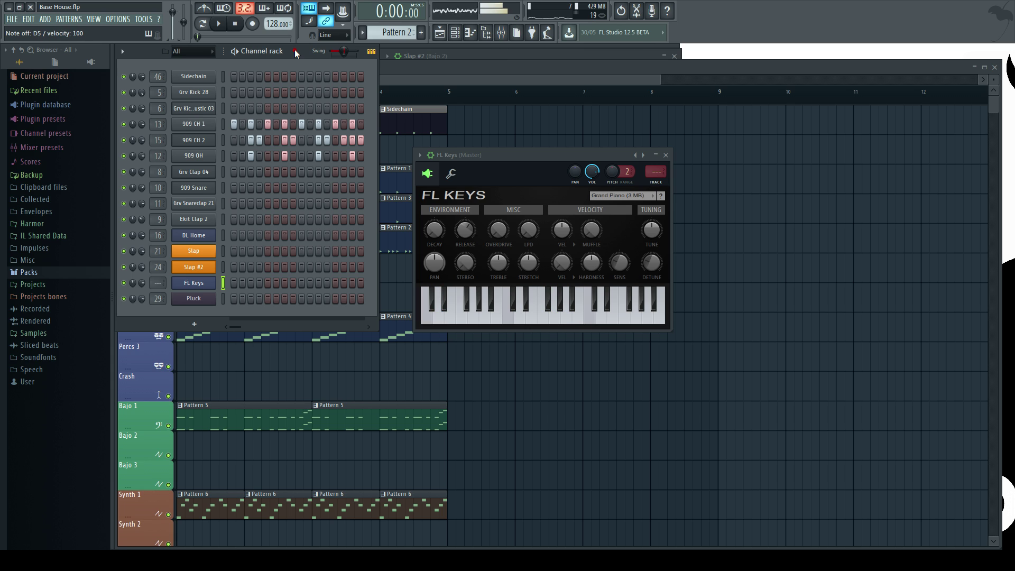
Play the song and try D4–F5–A5 chords on FL Keys over the arrangement, with D5 as a passing note
{"action": "key", "text": "space"}
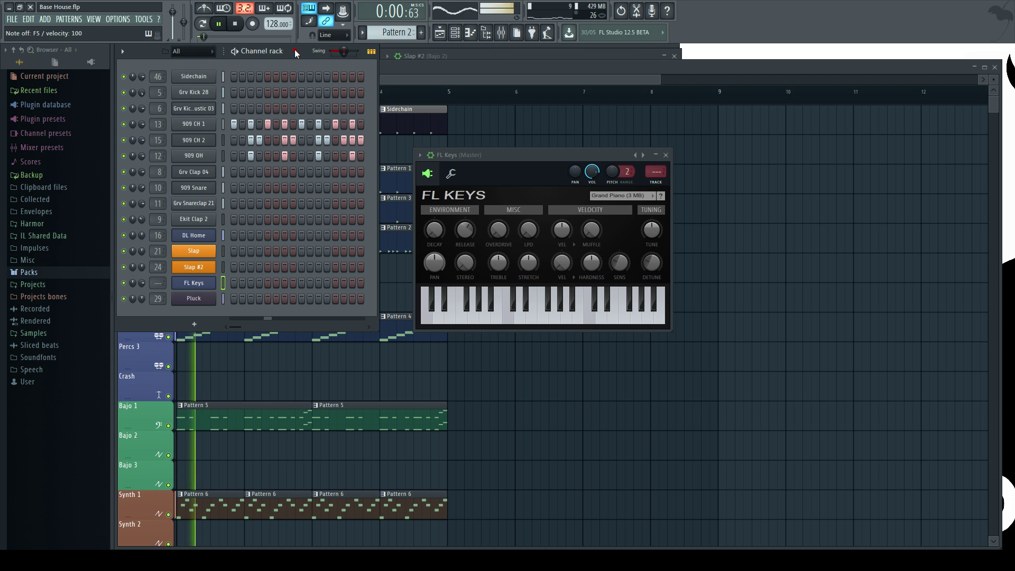
{"action": "key", "text": "y"}
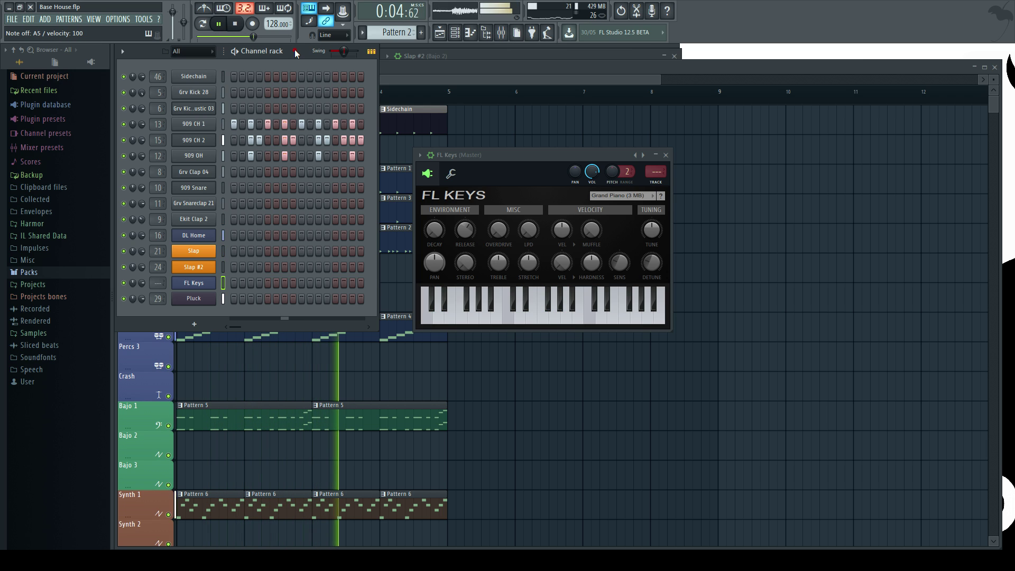
{"action": "key", "text": "x"}
{"action": "key", "text": "r"}
{"action": "key", "text": "y"}
{"action": "key", "text": "x"}
{"action": "key", "text": "r"}
{"action": "key", "text": "y"}
{"action": "key", "text": "w"}
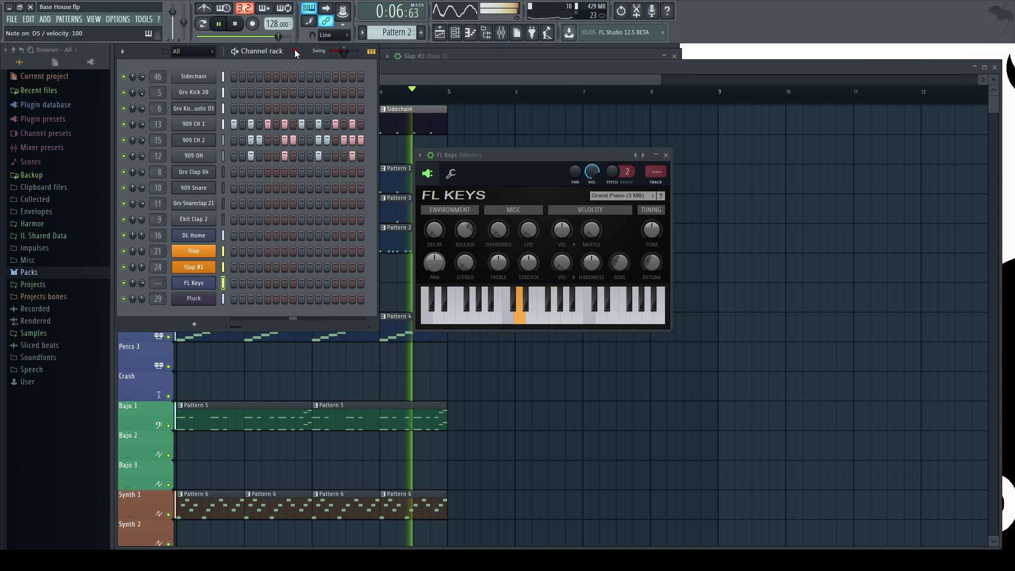
{"action": "key", "text": "x"}
{"action": "key", "text": "r"}
{"action": "key", "text": "y"}
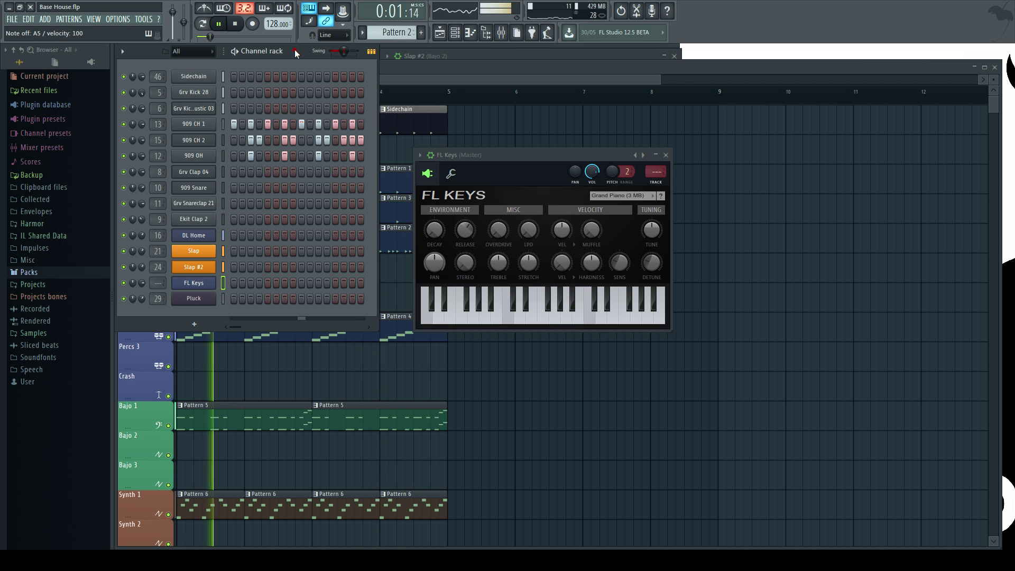
Alternate D4–F5–A5, D4–D5–G5 and D4–D5–A5 chords on FL Keys over the playing arrangement
{"action": "key", "text": "x"}
{"action": "key", "text": "r"}
{"action": "key", "text": "y"}
{"action": "key", "text": "x"}
{"action": "key", "text": "w"}
{"action": "key", "text": "t"}
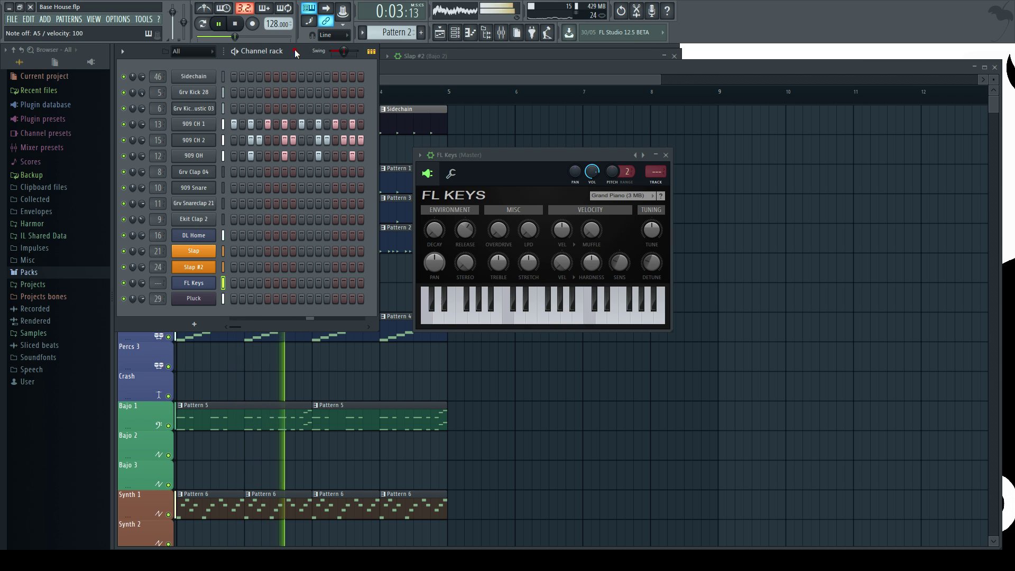
{"action": "key", "text": "x"}
{"action": "key", "text": "w"}
{"action": "key", "text": "y"}
{"action": "key", "text": "x"}
{"action": "key", "text": "r"}
{"action": "key", "text": "y"}
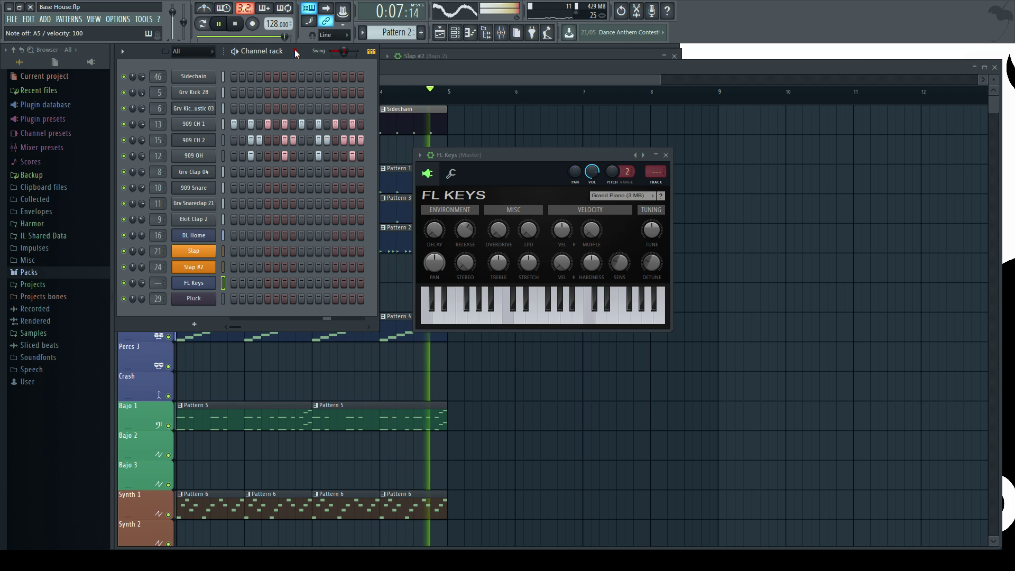
Repeat D4–F5–A5 chords with a D5–G5–A5 change over the arrangement, and stop playback
{"action": "key", "text": "x"}
{"action": "key", "text": "r"}
{"action": "key", "text": "y"}
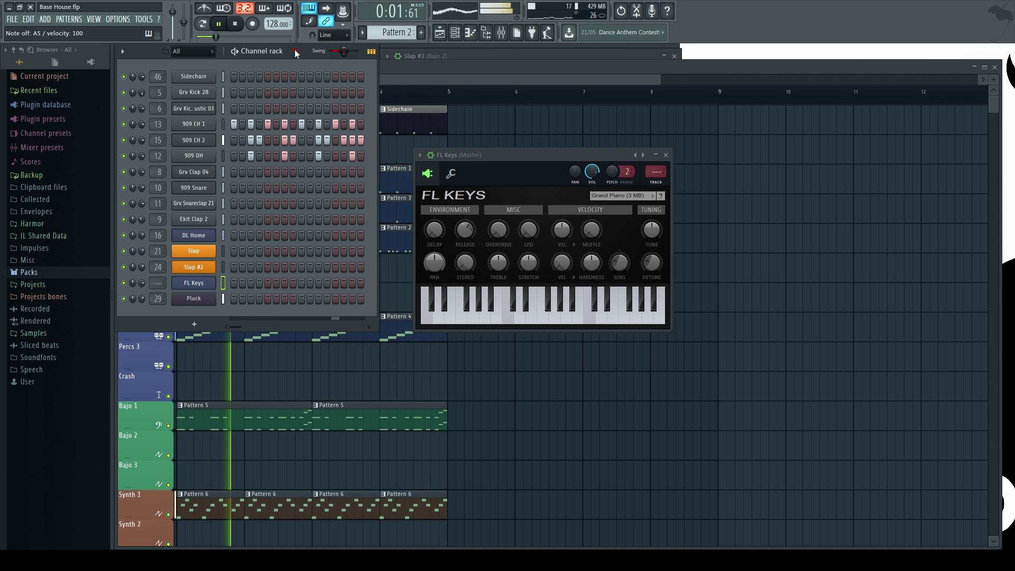
{"action": "key", "text": "x"}
{"action": "key", "text": "r"}
{"action": "key", "text": "y"}
{"action": "key", "text": "w"}
{"action": "key", "text": "t"}
{"action": "key", "text": "y"}
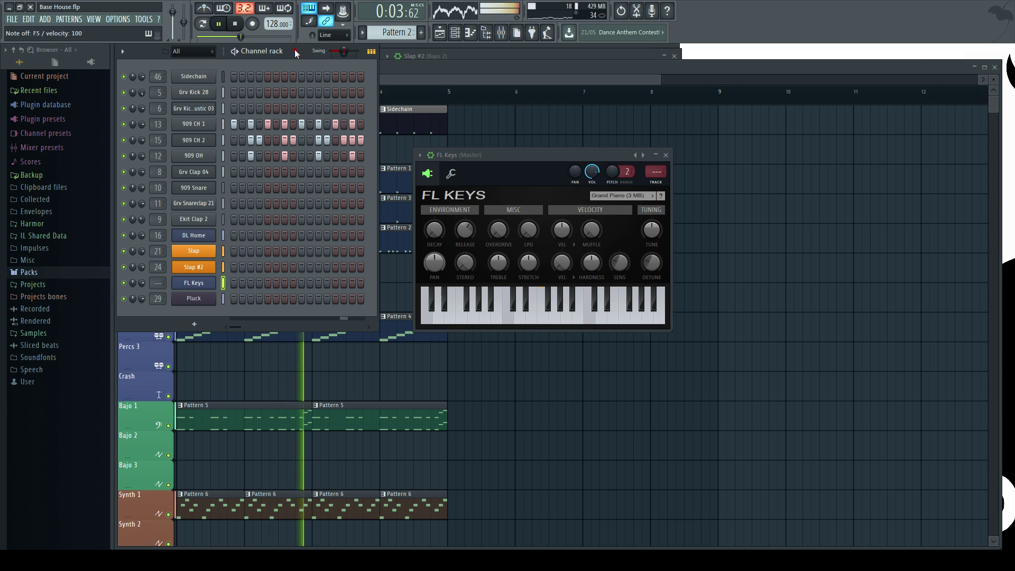
{"action": "key", "text": "x"}
{"action": "key", "text": "r"}
{"action": "key", "text": "y"}
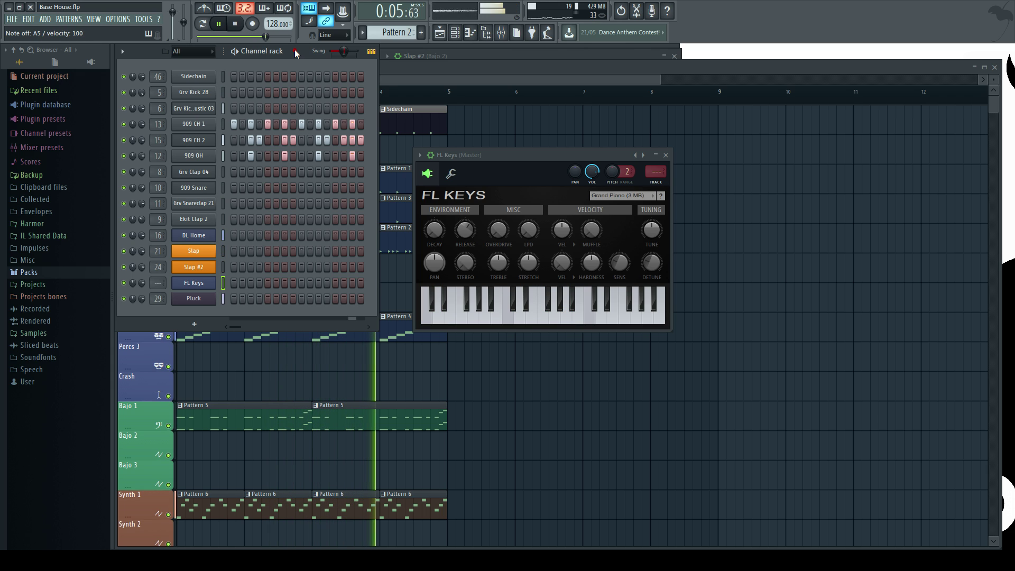
{"action": "key", "text": "space"}
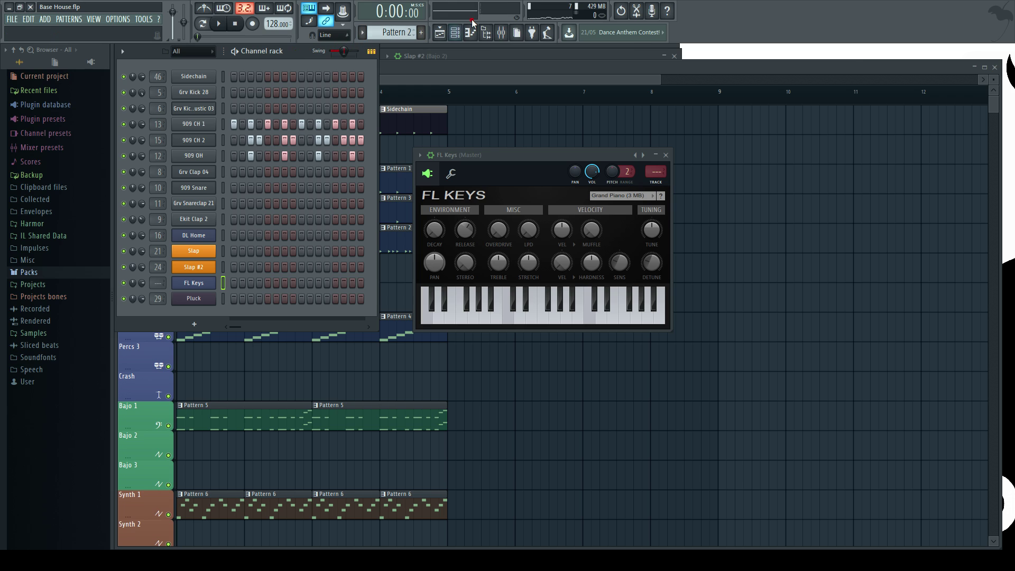
Create a new empty pattern named Piano
{"action": "left_click", "coordinate": [420, 33]}
{"action": "type", "text": "Piano"}
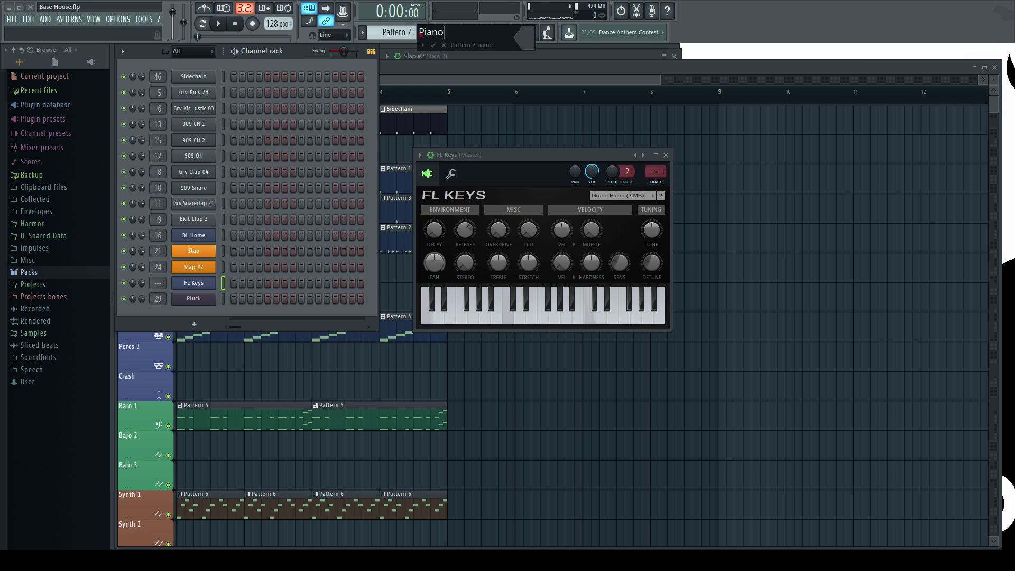
{"action": "key", "text": "Return"}
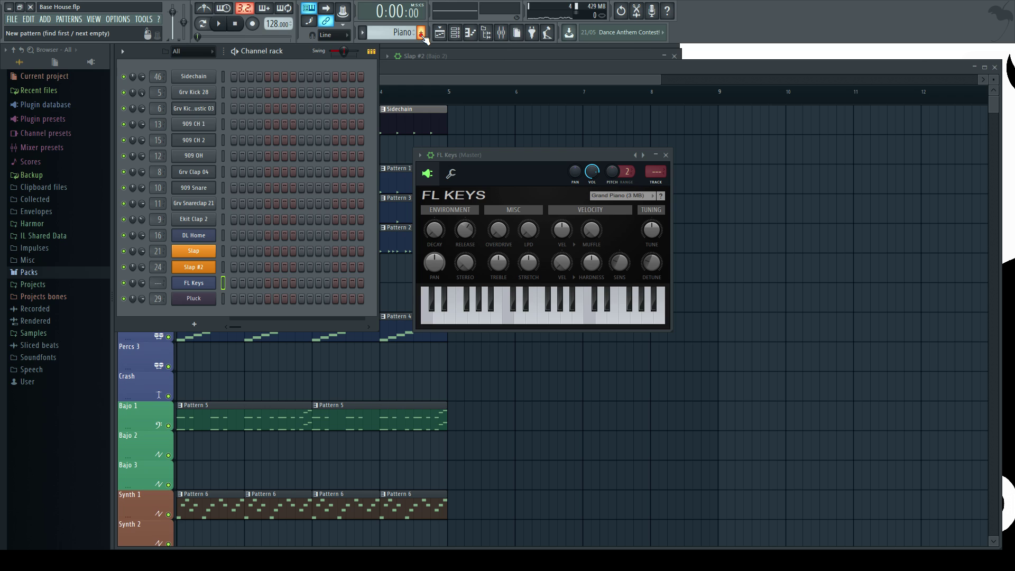
Audition D4–D5–G5–A5 and D4–E5 on FL Keys, and alternate F5 and A5
{"action": "key", "text": "x"}
{"action": "key", "text": "w"}
{"action": "key", "text": "t"}
{"action": "key", "text": "y"}
{"action": "key", "text": "x"}
{"action": "key", "text": "e"}
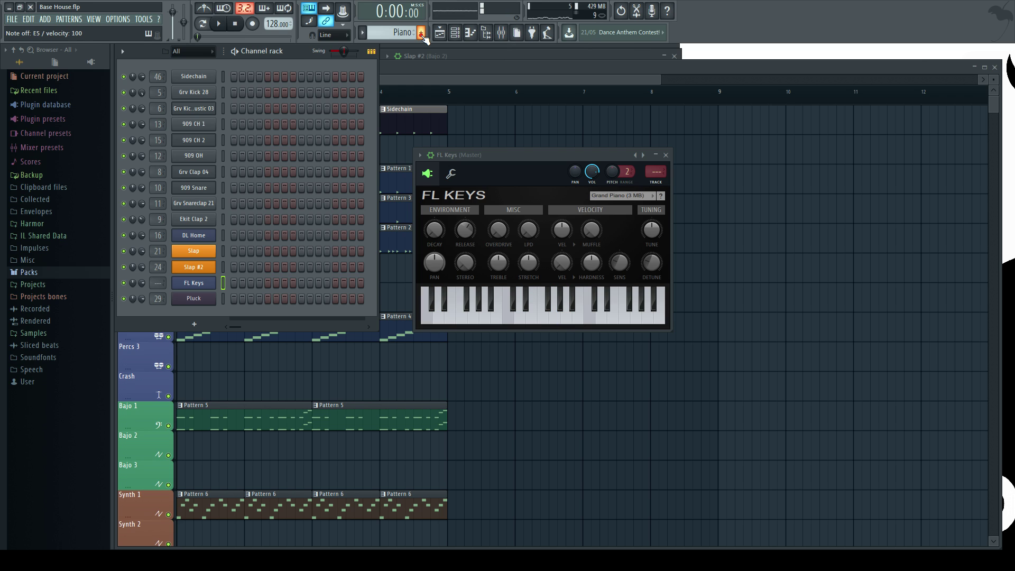
{"action": "key", "text": "r"}
{"action": "key", "text": "y"}
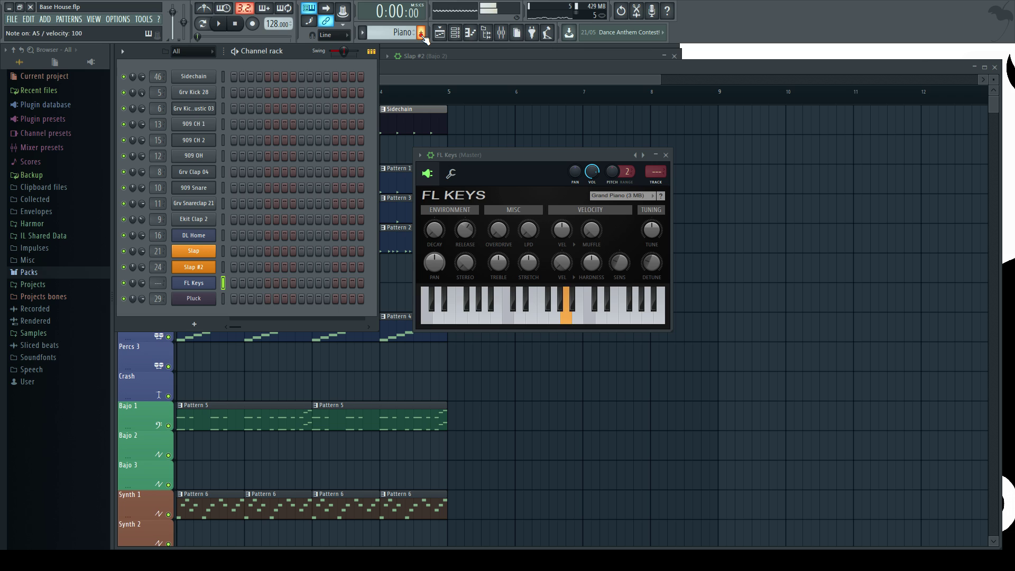
{"action": "key", "text": "r"}
{"action": "key", "text": "y"}
{"action": "key", "text": "r"}
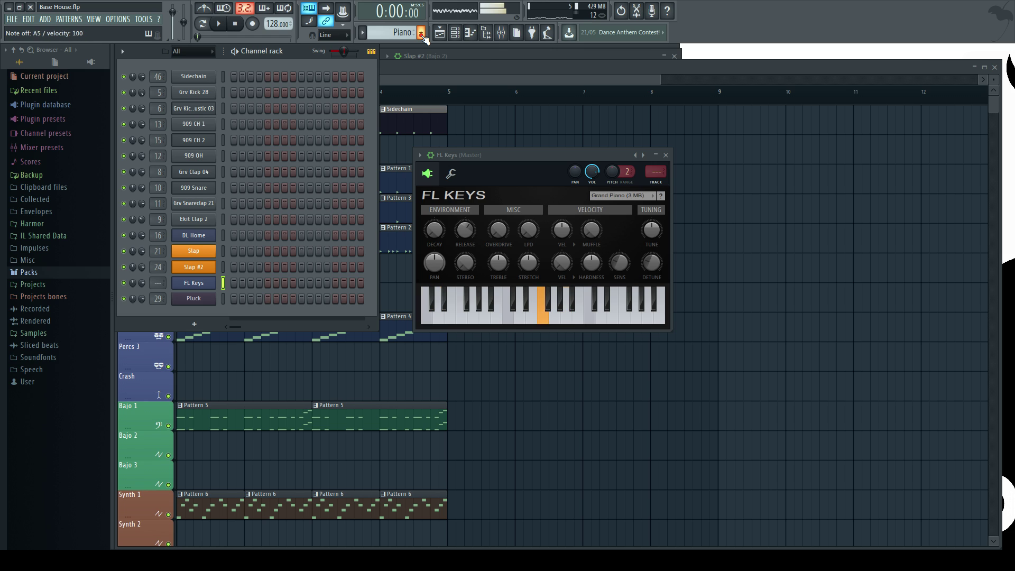
{"action": "key", "text": "y"}
{"action": "key", "text": "r"}
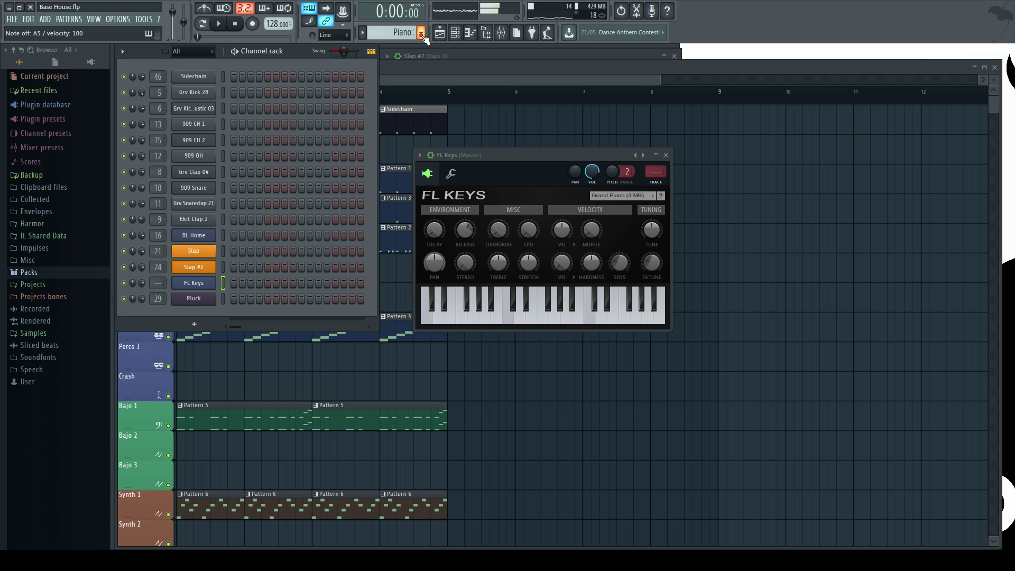
{"action": "key", "text": "y"}
Audition D4 on FL Keys with E5, G5, C5 and A5 above it, plus a D4–D5–A5 chord
{"action": "key", "text": "x"}
{"action": "key", "text": "e"}
{"action": "key", "text": "t"}
{"action": "key", "text": "q"}
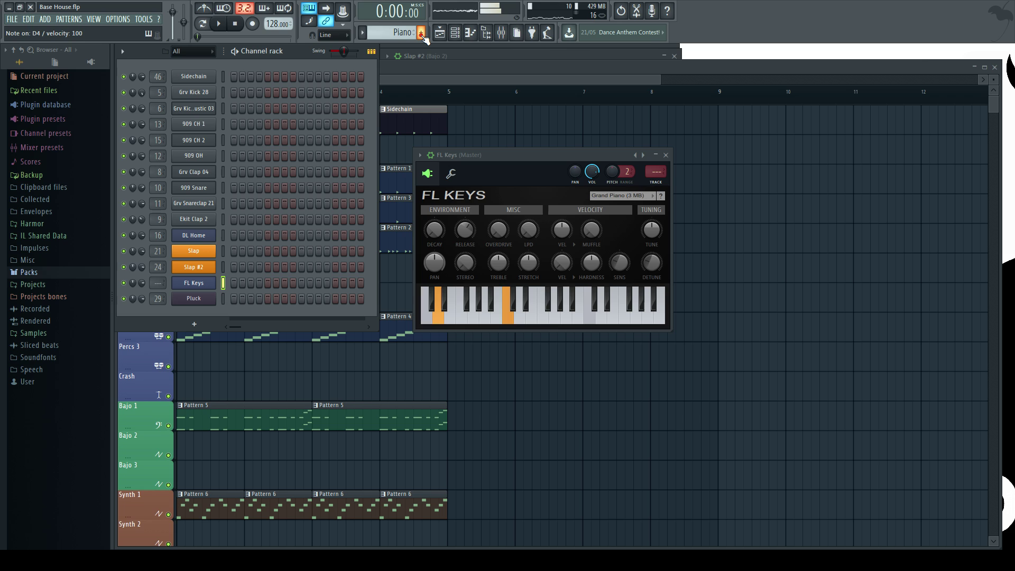
{"action": "key", "text": "y"}
{"action": "key", "text": "x"}
{"action": "key", "text": "w"}
{"action": "key", "text": "y"}
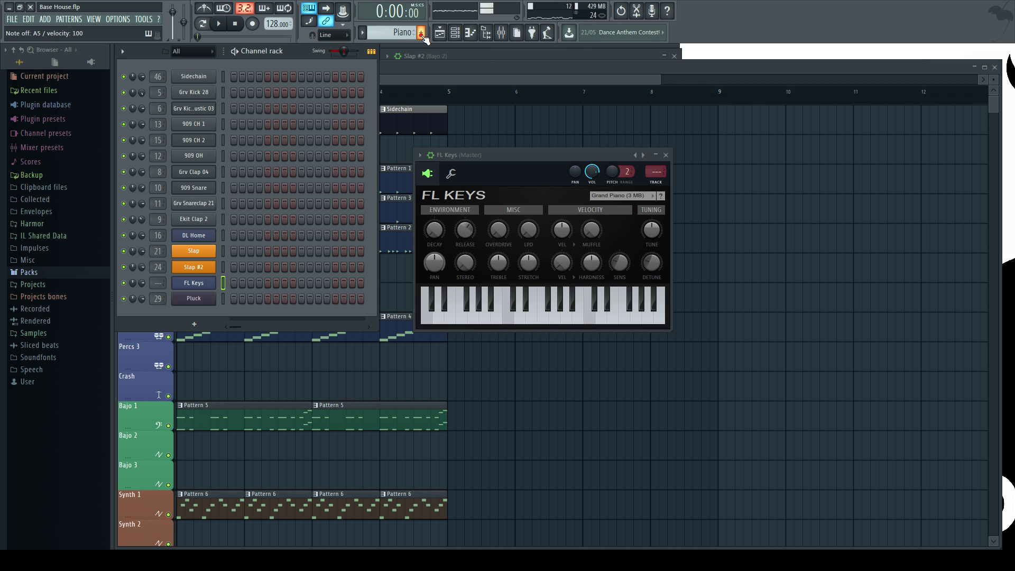
Audition D4–F5–A5 on FL Keys, trying F4 and G5 as a change before F5–A5
{"action": "key", "text": "x"}
{"action": "key", "text": "r"}
{"action": "key", "text": "y"}
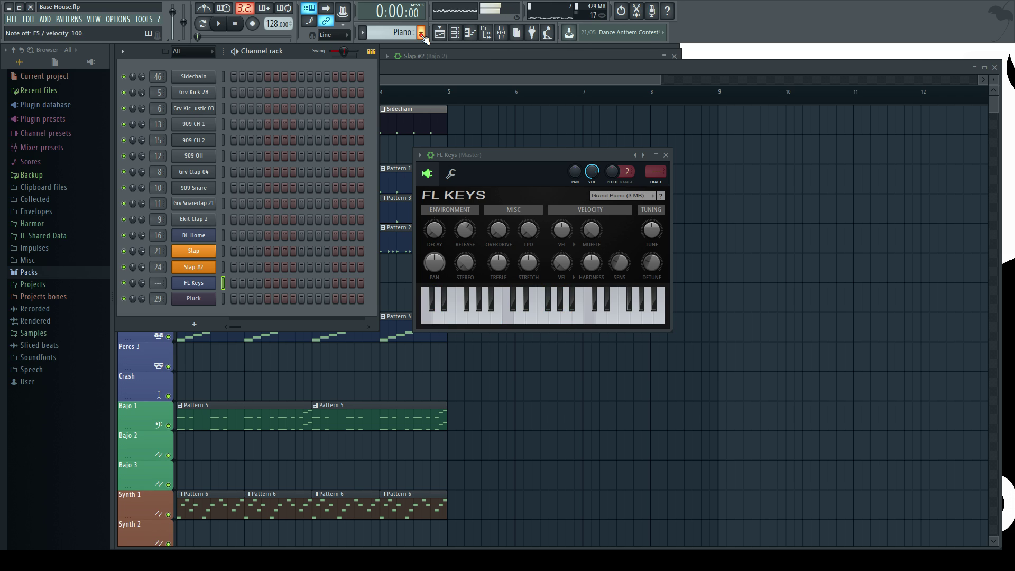
{"action": "key", "text": "v"}
{"action": "key", "text": "t"}
{"action": "key", "text": "r"}
{"action": "key", "text": "y"}
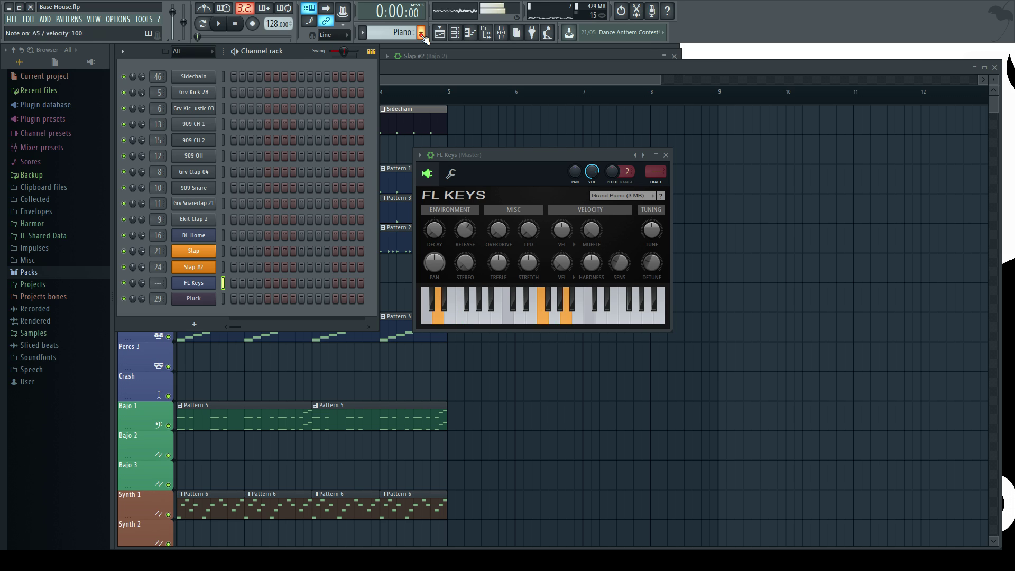
Audition the change from D4–E5–A5 to D4–F5–A5 on FL Keys
{"action": "key", "text": "x"}
{"action": "key", "text": "e"}
{"action": "key", "text": "y"}
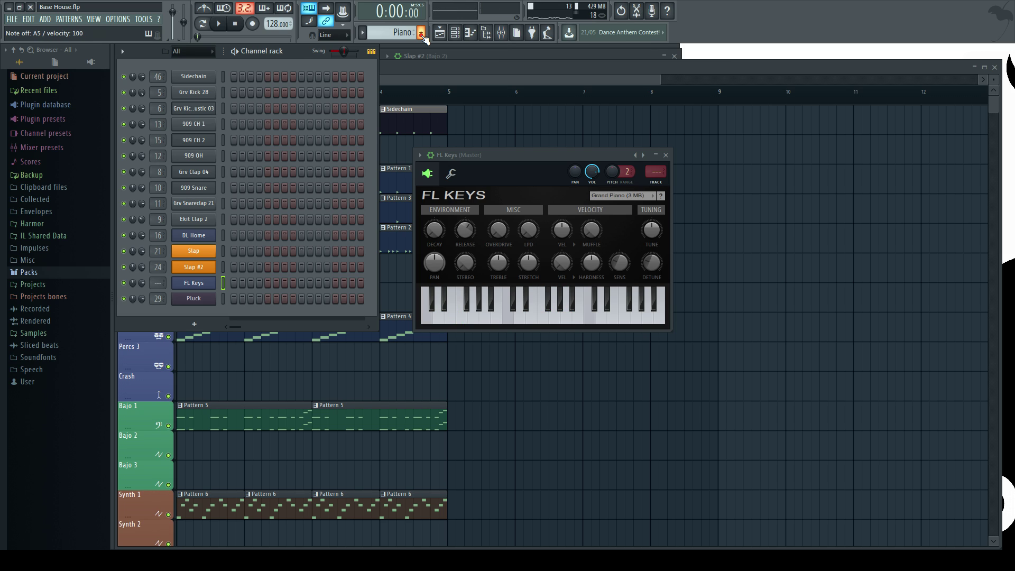
{"action": "key", "text": "r"}
{"action": "key", "text": "y"}
{"action": "key", "text": "x"}
{"action": "key", "text": "r"}
{"action": "key", "text": "y"}
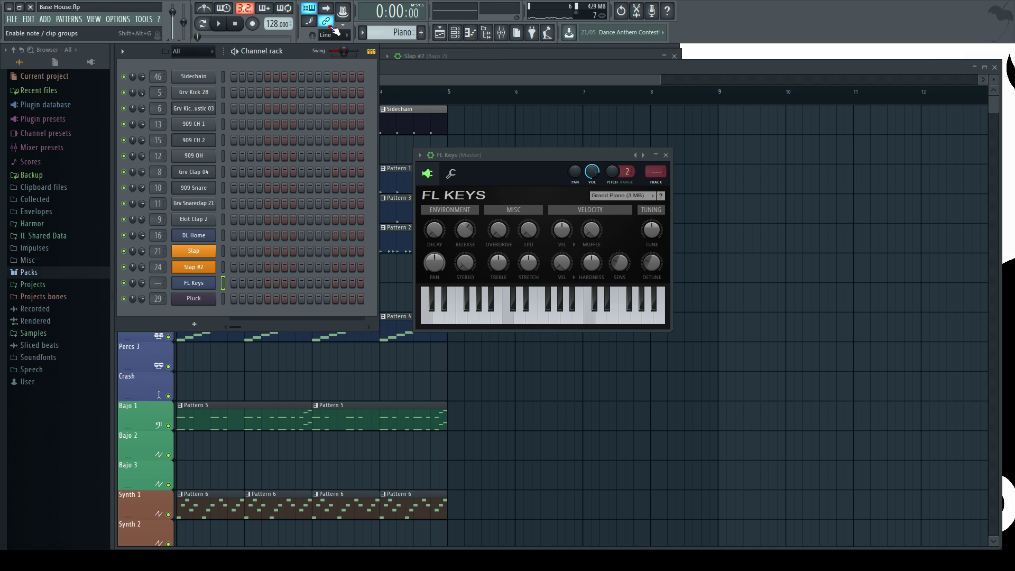
Arm recording, enable the metronome, test E5–G5 and D4–F5 on FL Keys, and start recording into the Piano pattern
{"action": "left_click", "coordinate": [252, 23]}
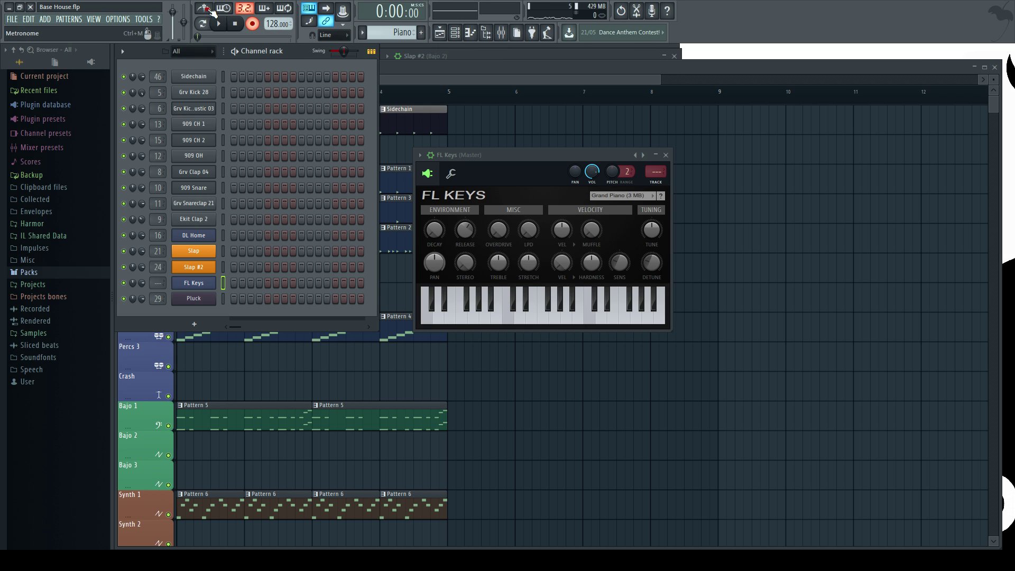
{"action": "key", "text": "e"}
{"action": "key", "text": "t"}
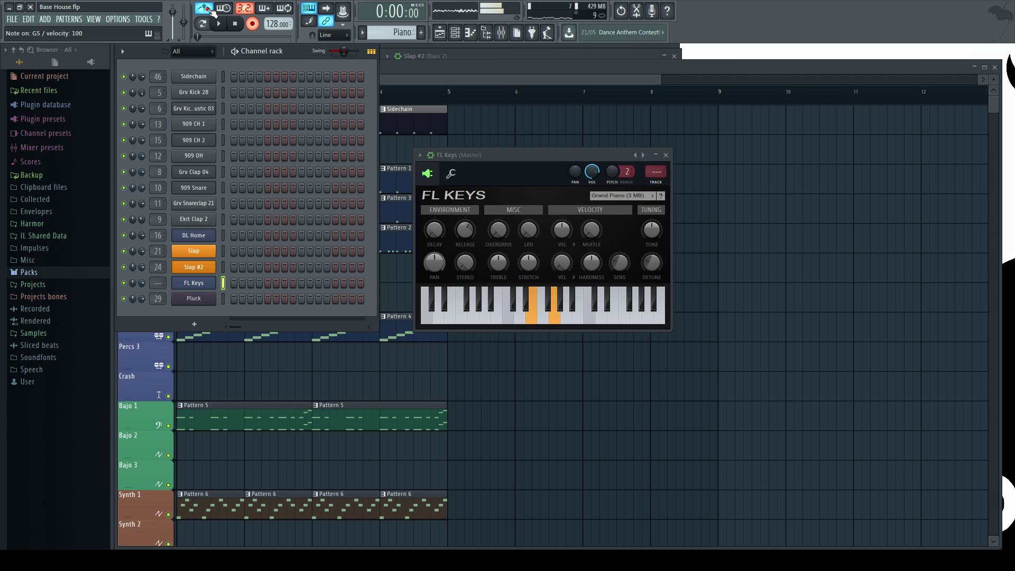
{"action": "key", "text": "x"}
{"action": "key", "text": "r"}
{"action": "key", "text": "space"}
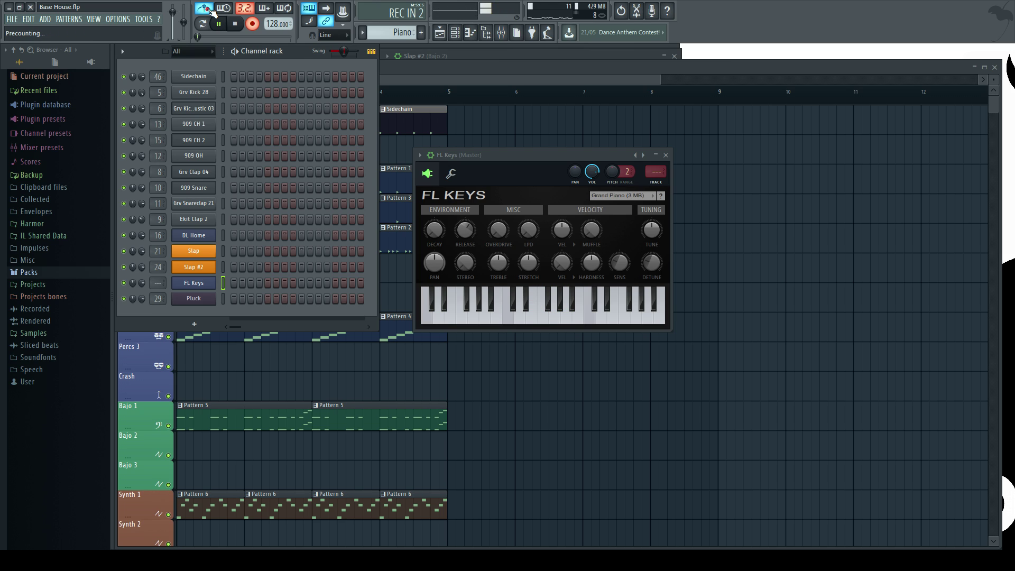
Record the FL Keys chord part around D4, F5 and A5 into the Piano pattern, and stop recording
{"action": "key", "text": "n"}
{"action": "key", "text": "q"}
{"action": "key", "text": "e"}
{"action": "key", "text": "y"}
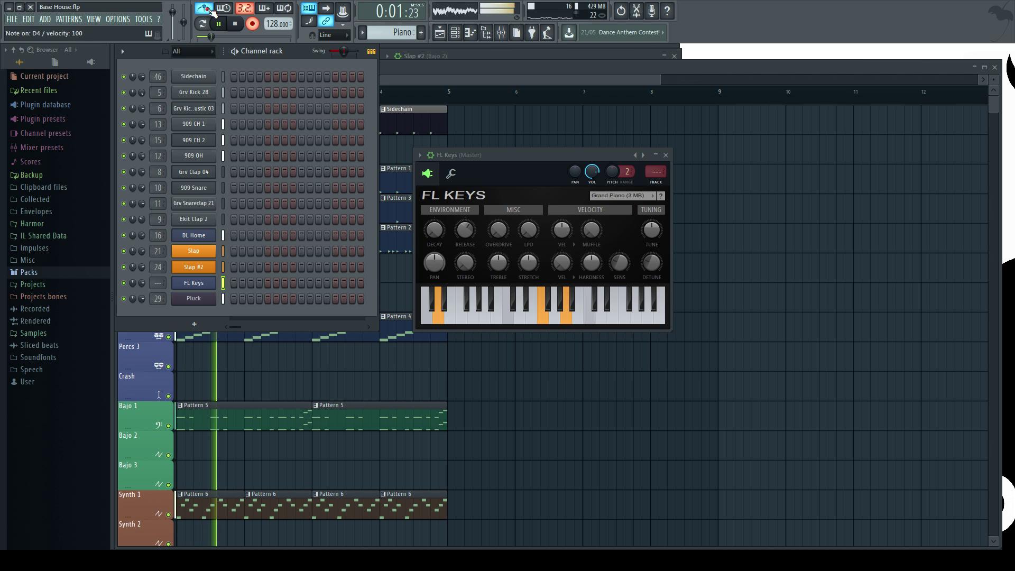
{"action": "key", "text": "x"}
{"action": "key", "text": "y"}
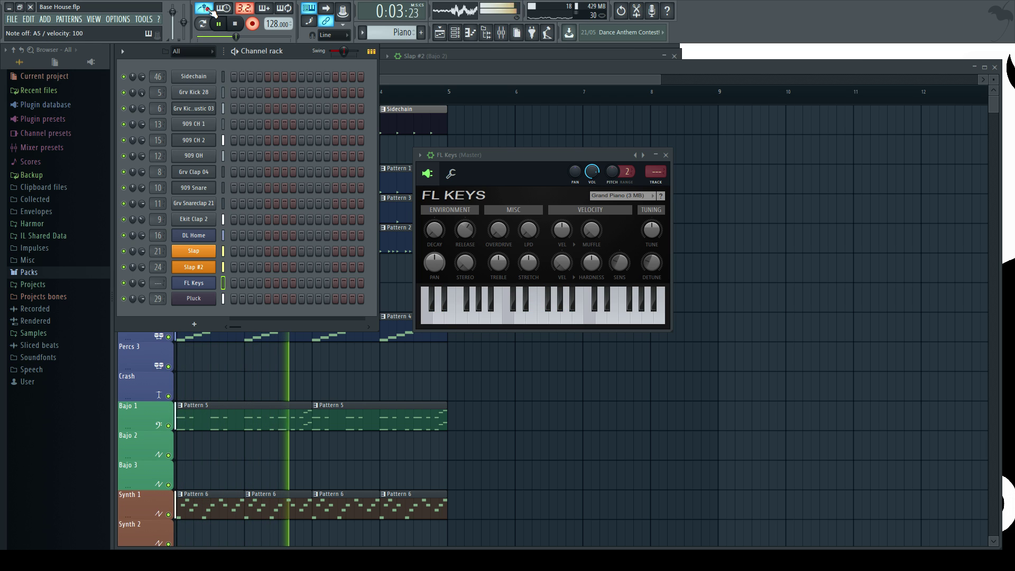
{"action": "key", "text": "7"}
{"action": "key", "text": "space"}
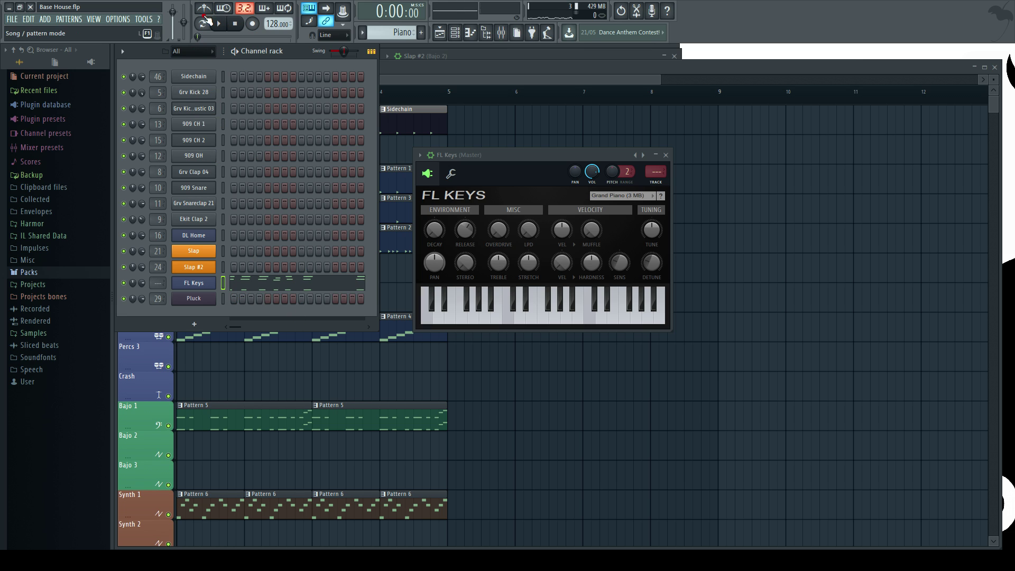
Open the FL Keys piano roll and redraw the first A5, F5 and D4 notes as one-step notes at bar 1's start
{"action": "key", "text": "space"}
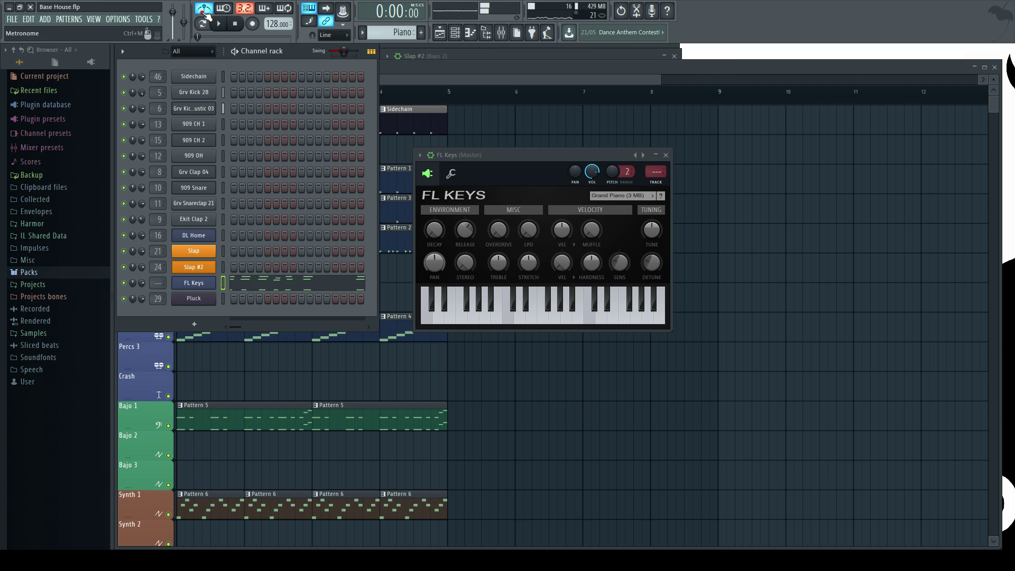
{"action": "left_click", "coordinate": [286, 290]}
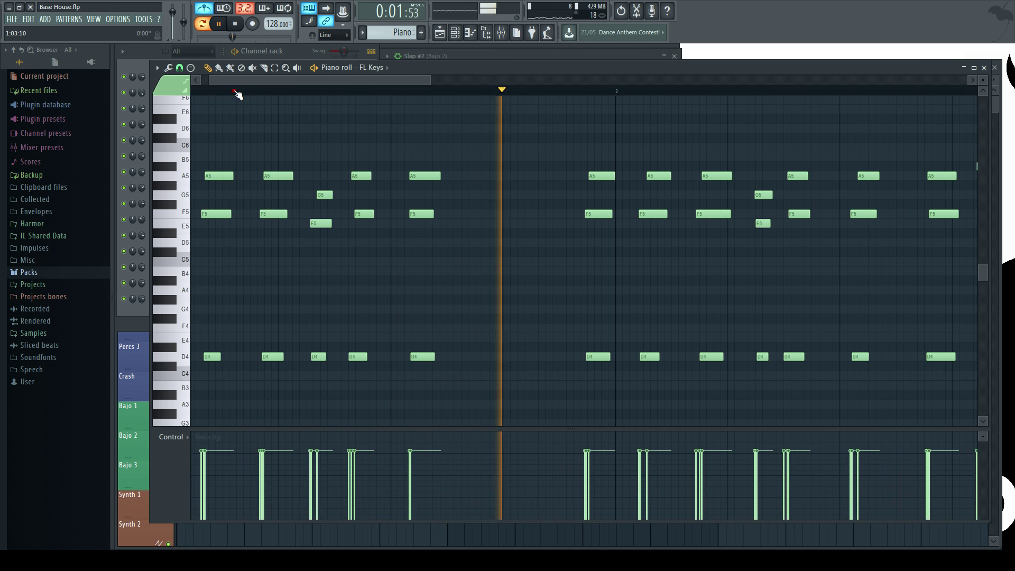
{"action": "scroll", "coordinate": [233, 91], "scroll_direction": "up", "scroll_amount": 2}
{"action": "right_click", "coordinate": [200, 177]}
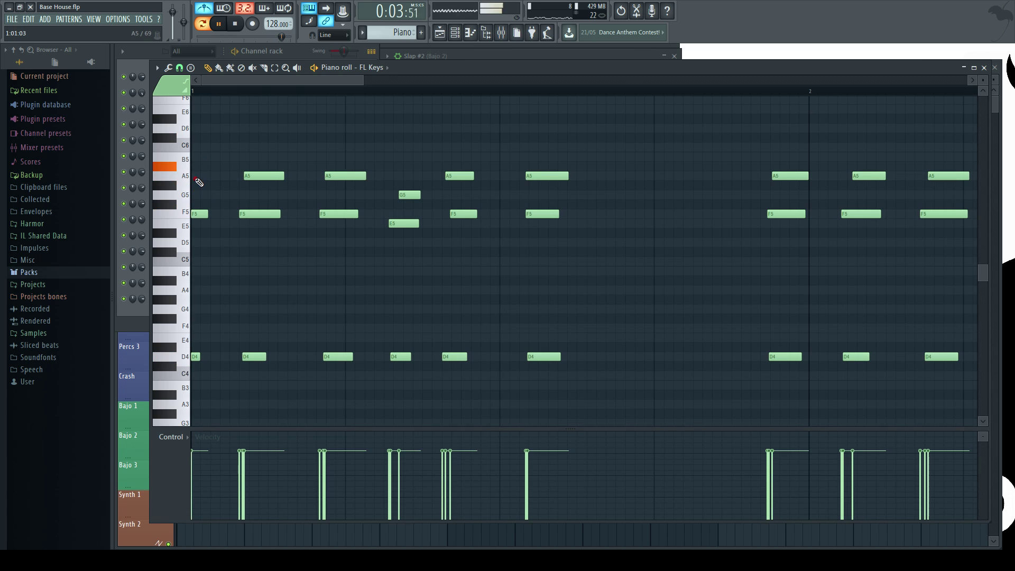
{"action": "left_click", "coordinate": [198, 177]}
{"action": "key", "text": "space"}
{"action": "right_click", "coordinate": [200, 215]}
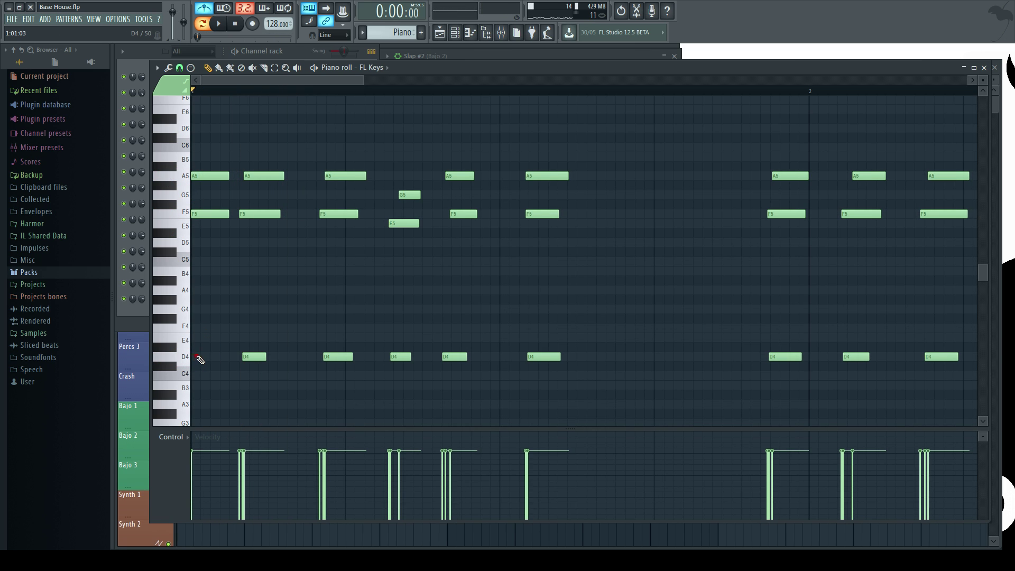
{"action": "scroll", "coordinate": [259, 284], "scroll_direction": "down", "scroll_amount": 3}
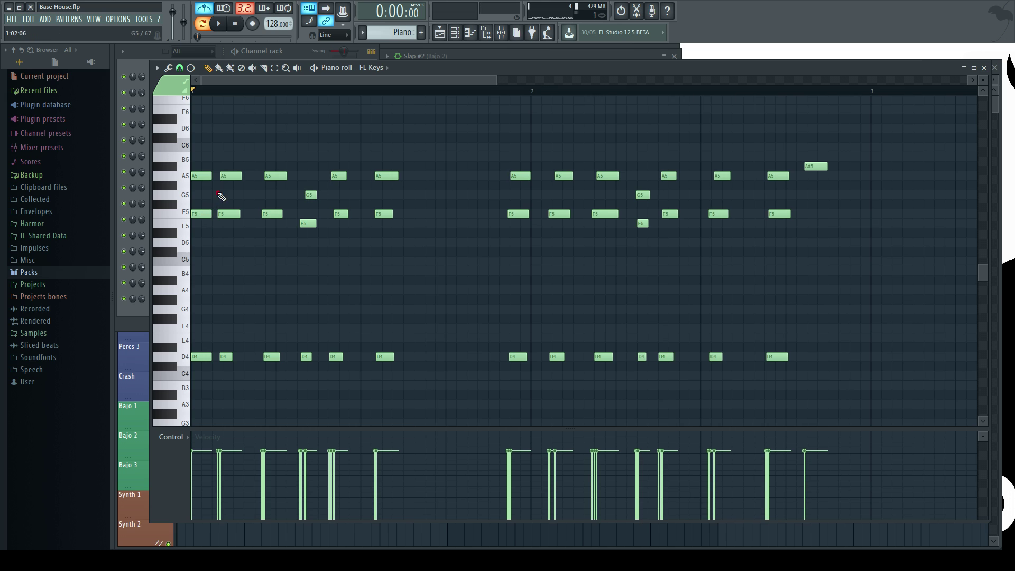
Redraw the second chord's A5, F5 and D4 notes as one-step notes aligned on step 3 of bar 1
{"action": "key", "text": "space"}
{"action": "scroll", "coordinate": [231, 126], "scroll_direction": "up", "scroll_amount": 2}
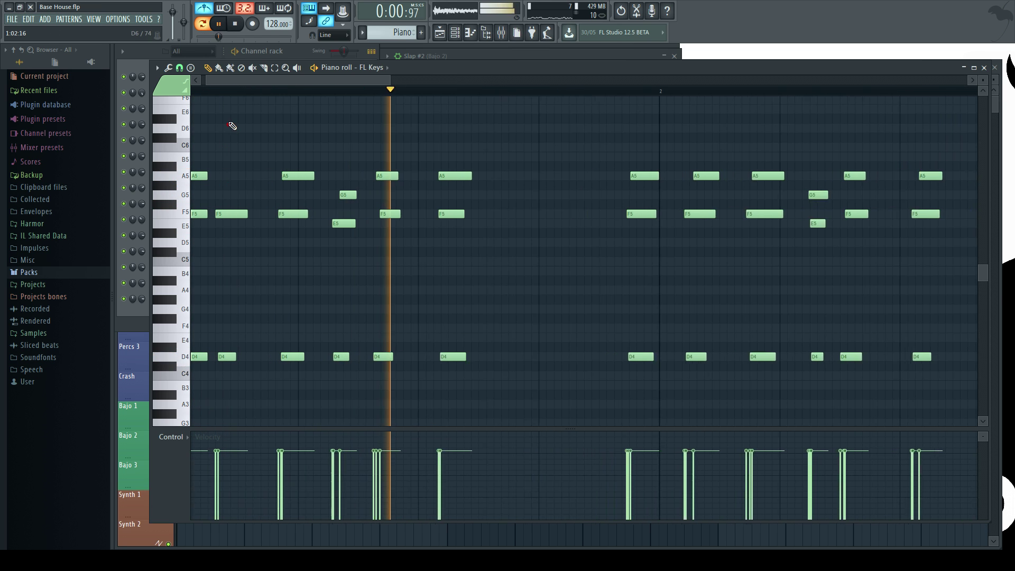
{"action": "key", "text": "space"}
{"action": "scroll", "coordinate": [209, 91], "scroll_direction": "down", "scroll_amount": 2}
{"action": "scroll", "coordinate": [213, 182], "scroll_direction": "down", "scroll_amount": 2}
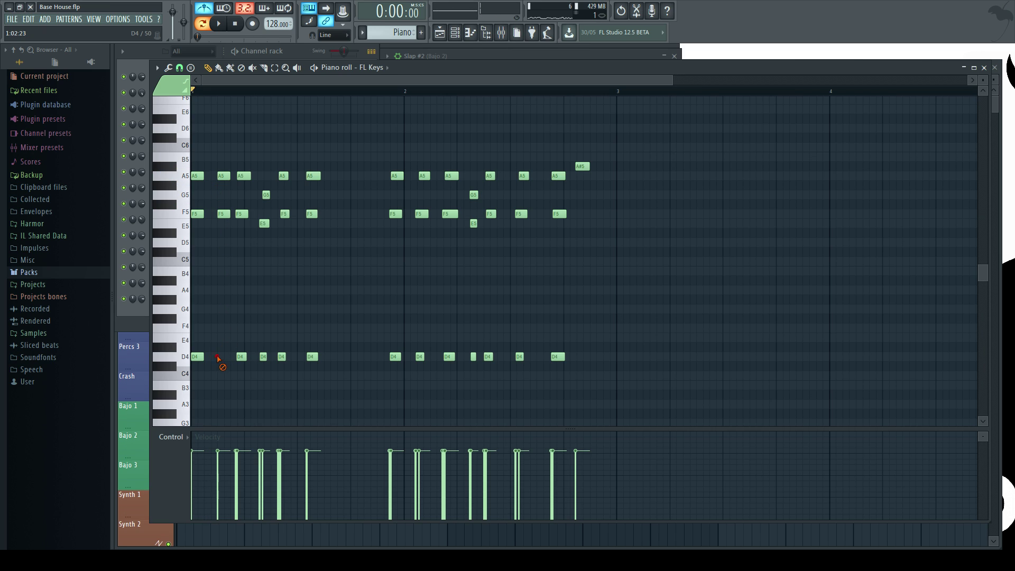
{"action": "scroll", "coordinate": [226, 358], "scroll_direction": "up", "scroll_amount": 3}
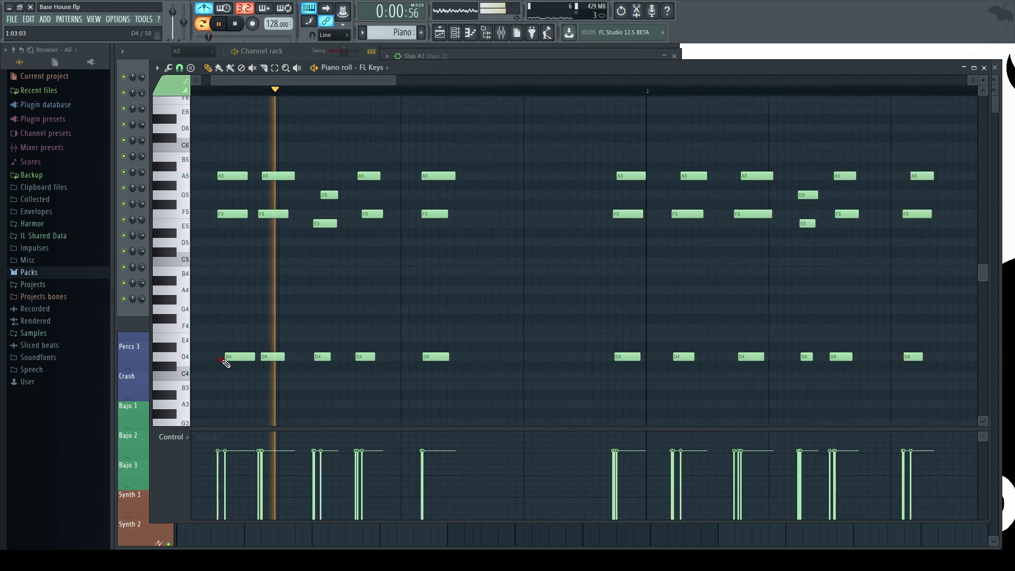
{"action": "key", "text": "space"}
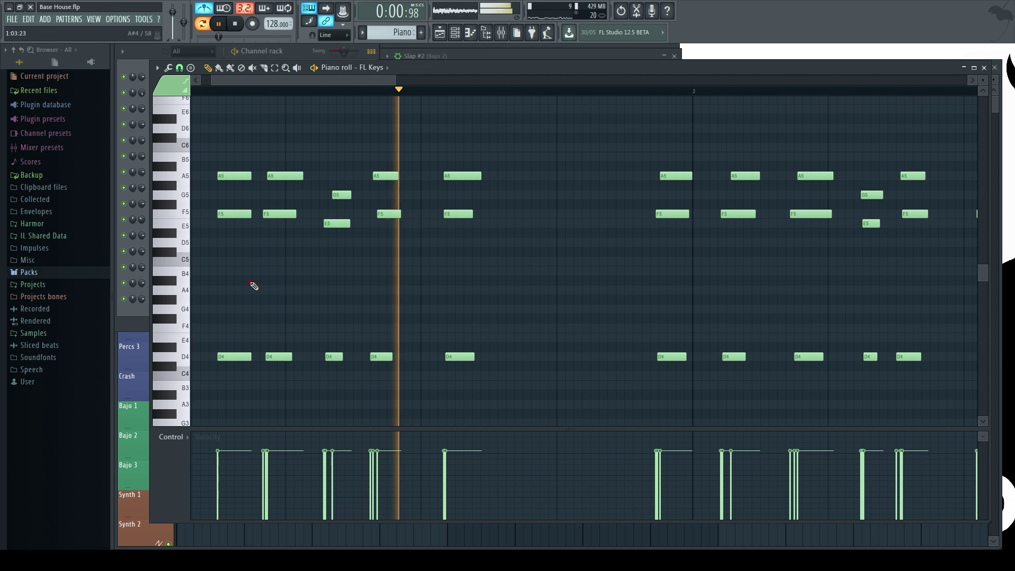
Play back the pattern and redraw the third chord's A5, F5 and D4 notes on step 5 of bar 1
{"action": "scroll", "coordinate": [245, 104], "scroll_direction": "down", "scroll_amount": 3}
{"action": "key", "text": "space"}
{"action": "key", "text": "space"}
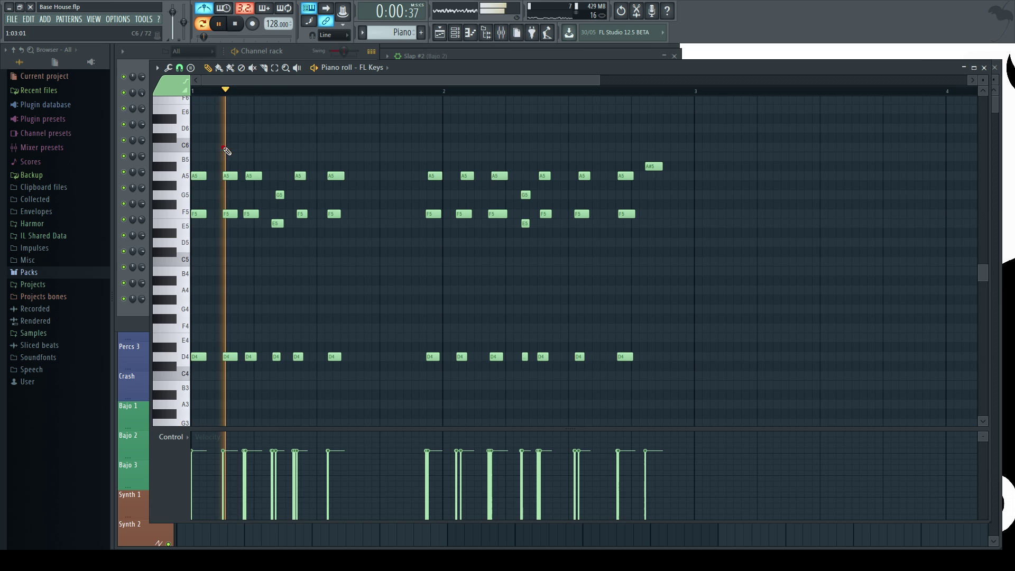
{"action": "key", "text": "space"}
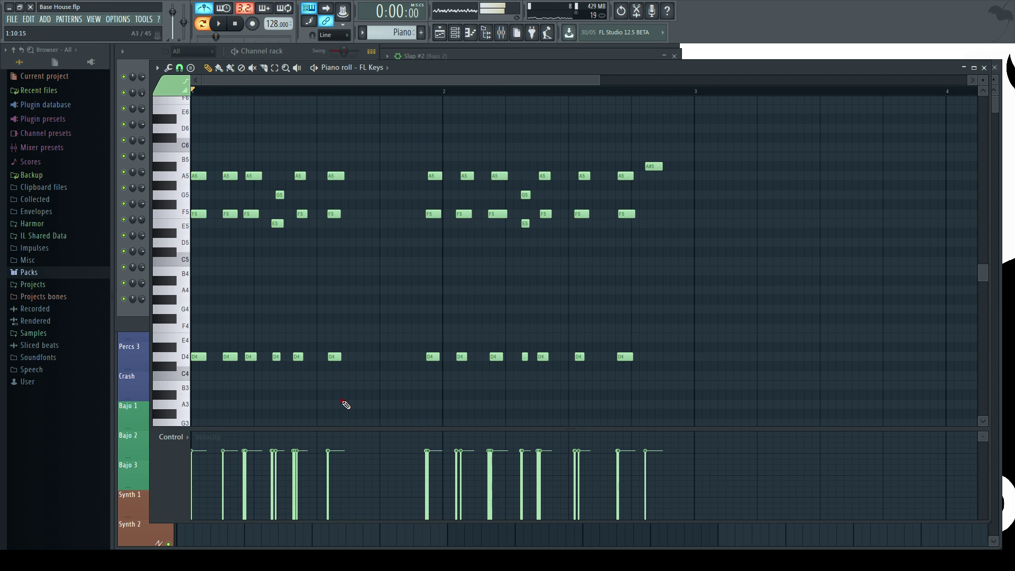
{"action": "scroll", "coordinate": [238, 249], "scroll_direction": "up", "scroll_amount": 3}
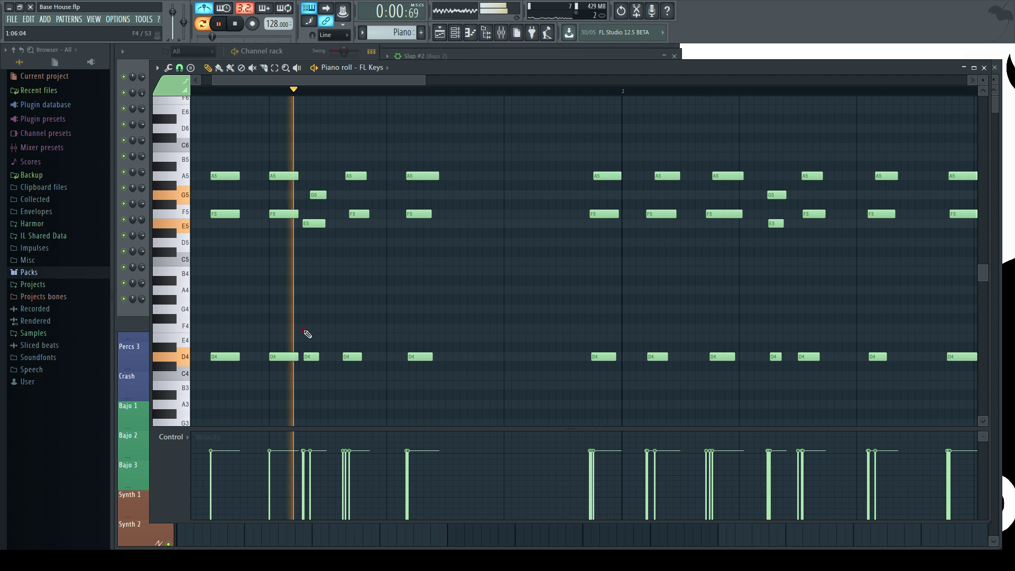
{"action": "key", "text": "space"}
{"action": "key", "text": "space"}
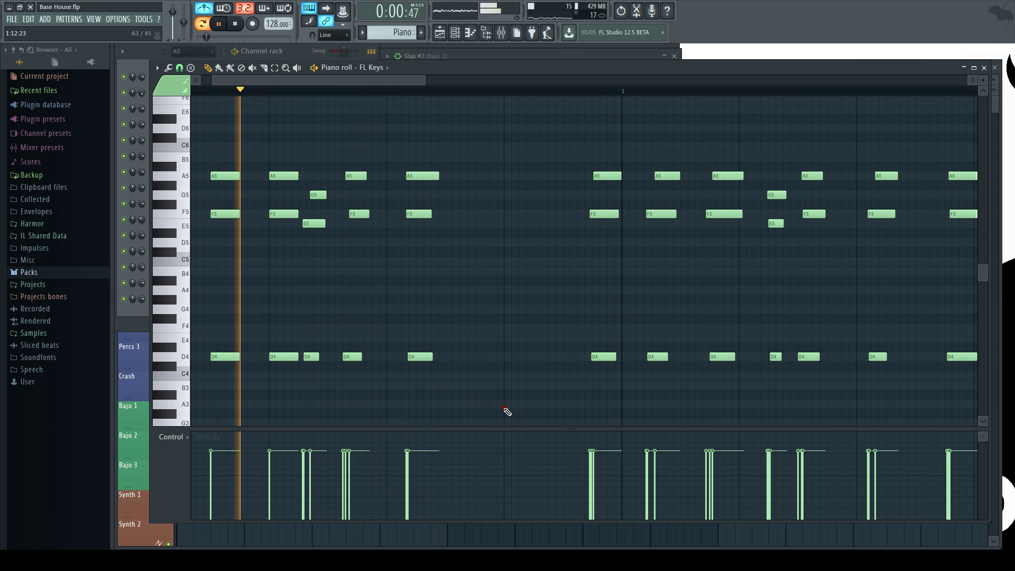
Delete the recorded notes between bar 1's third chord and the next recorded chord near bar 2, and replay the pattern
{"action": "left_click_drag", "start_coordinate": [506, 410], "coordinate": [309, 153]}
{"action": "key", "text": "Delete"}
{"action": "key", "text": "space"}
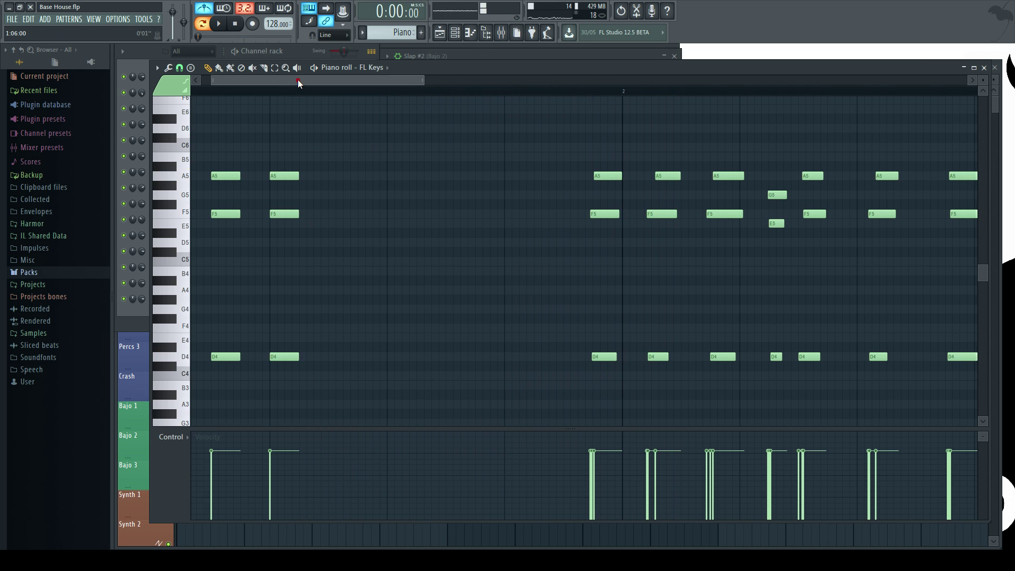
{"action": "left_click_drag", "start_coordinate": [297, 80], "coordinate": [286, 80]}
{"action": "key", "text": "space"}
Duplicate bar 1's third chord and move the copy to step 7 as the fourth chord
{"action": "left_click_drag", "start_coordinate": [418, 379], "coordinate": [300, 162]}
{"action": "left_click_drag", "start_coordinate": [311, 82], "coordinate": [333, 89]}
{"action": "key", "text": "ctrl+b"}
{"action": "key", "text": "space"}
{"action": "key", "text": "space"}
{"action": "left_click_drag", "start_coordinate": [707, 179], "coordinate": [295, 183]}
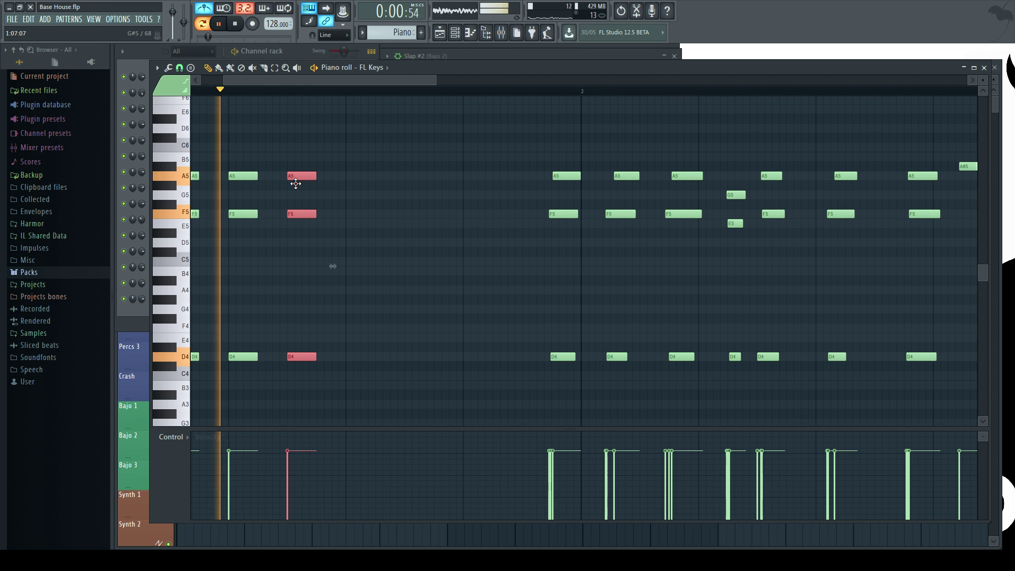
Audition the pattern and duplicate bar 1's fourth chord directly behind itself on step 8
{"action": "scroll", "coordinate": [240, 211], "scroll_direction": "down", "scroll_amount": 3}
{"action": "scroll", "coordinate": [233, 159], "scroll_direction": "up", "scroll_amount": 2}
{"action": "scroll", "coordinate": [238, 122], "scroll_direction": "up", "scroll_amount": 1}
{"action": "left_click_drag", "start_coordinate": [219, 82], "coordinate": [185, 90]}
{"action": "key", "text": "space"}
{"action": "key", "text": "space"}
{"action": "key", "text": "space"}
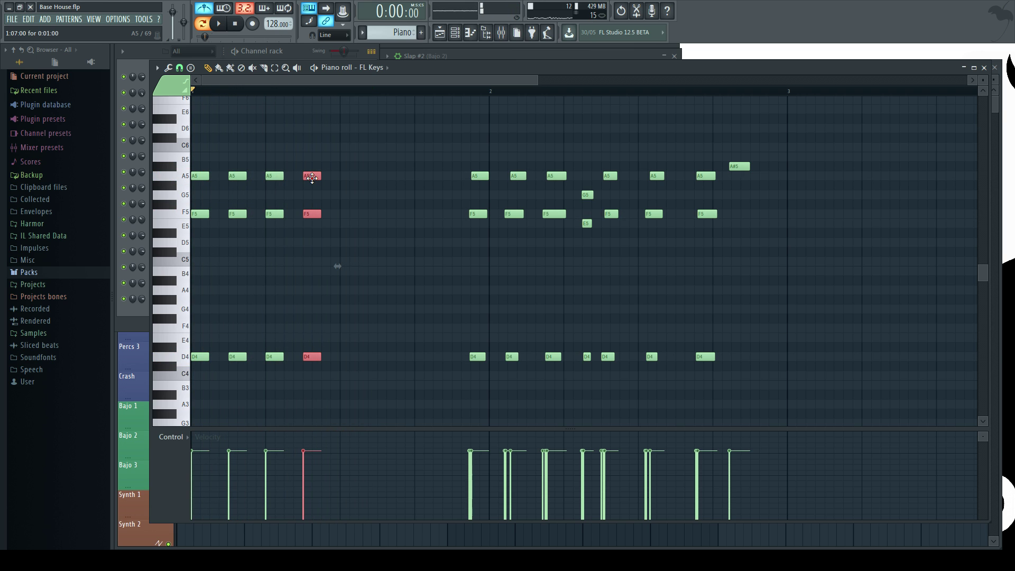
{"action": "key", "text": "ctrl+b"}
{"action": "key", "text": "space"}
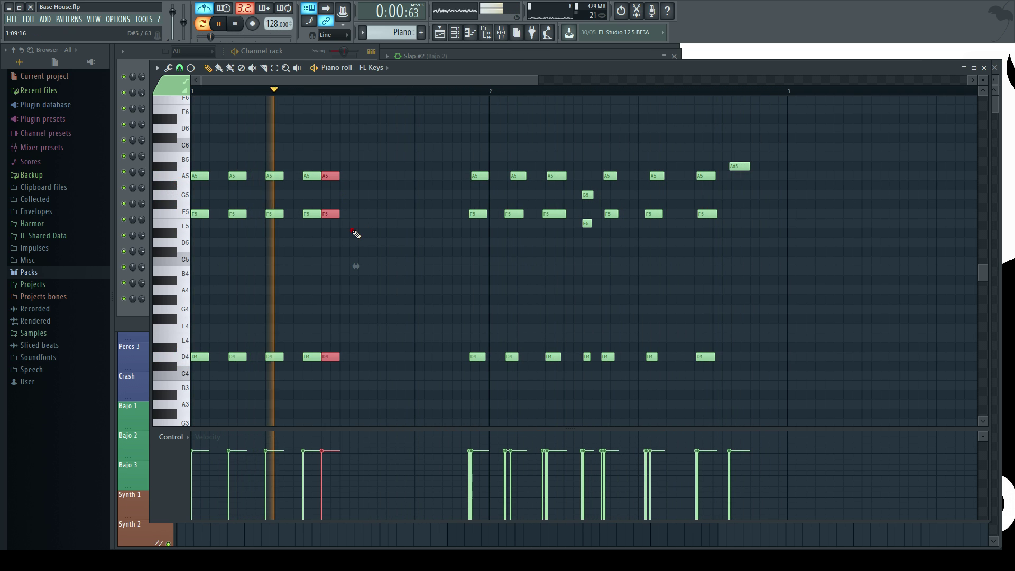
Duplicate bar 1's fifth chord, move the copy to step 10 and deselect it
{"action": "key", "text": "ctrl+b"}
{"action": "key", "text": "space"}
{"action": "key", "text": "space"}
{"action": "left_click_drag", "start_coordinate": [348, 177], "coordinate": [366, 179]}
{"action": "key", "text": "space"}
{"action": "key", "text": "space"}
{"action": "left_click", "coordinate": [396, 196], "text": "ctrl"}
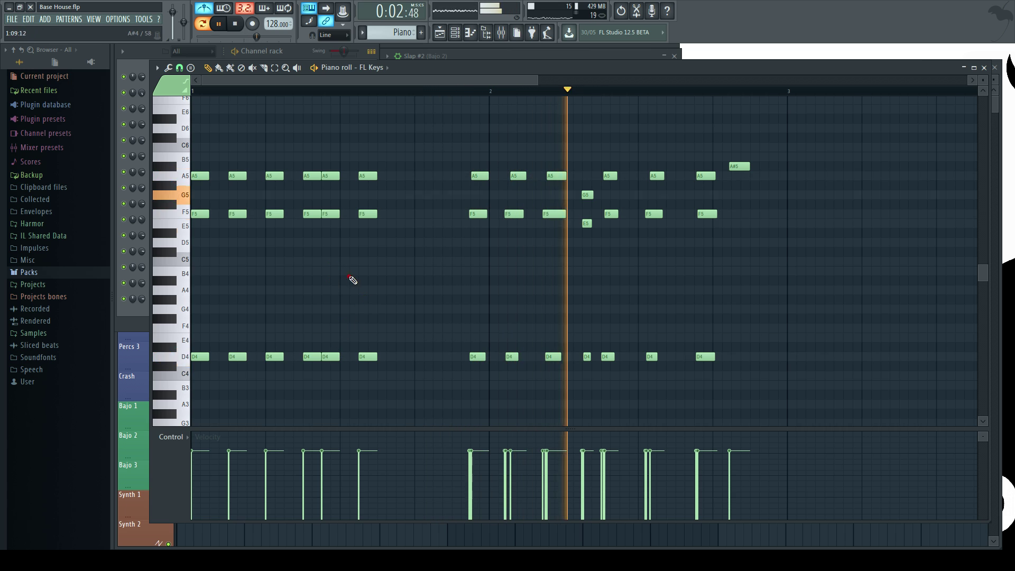
Delete the leftover recorded notes after bar 1's sixth chord and duplicate the six aligned chords into bar 2
{"action": "left_click_drag", "start_coordinate": [823, 379], "coordinate": [469, 125]}
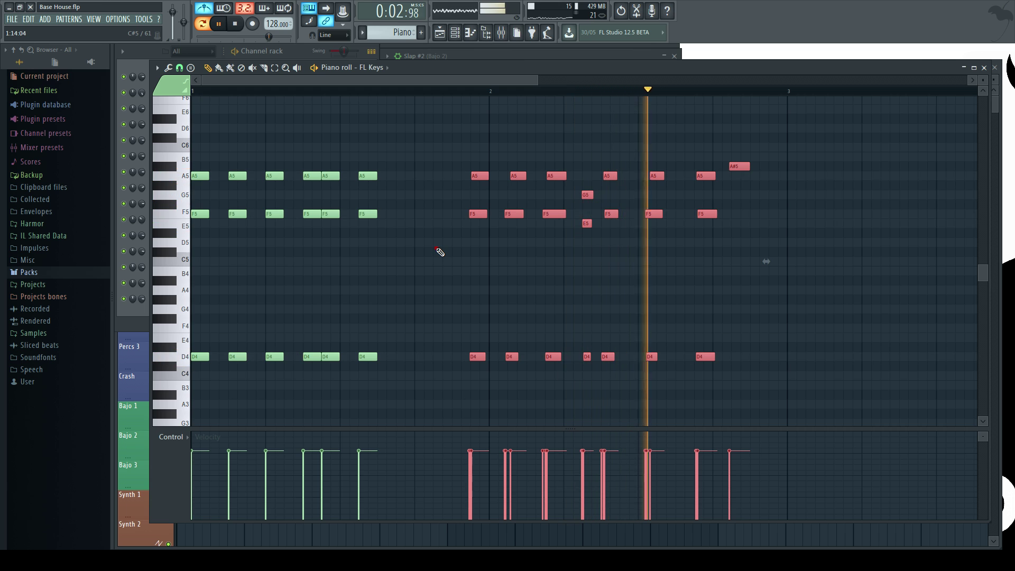
{"action": "key", "text": "Delete"}
{"action": "key", "text": "ctrl+a"}
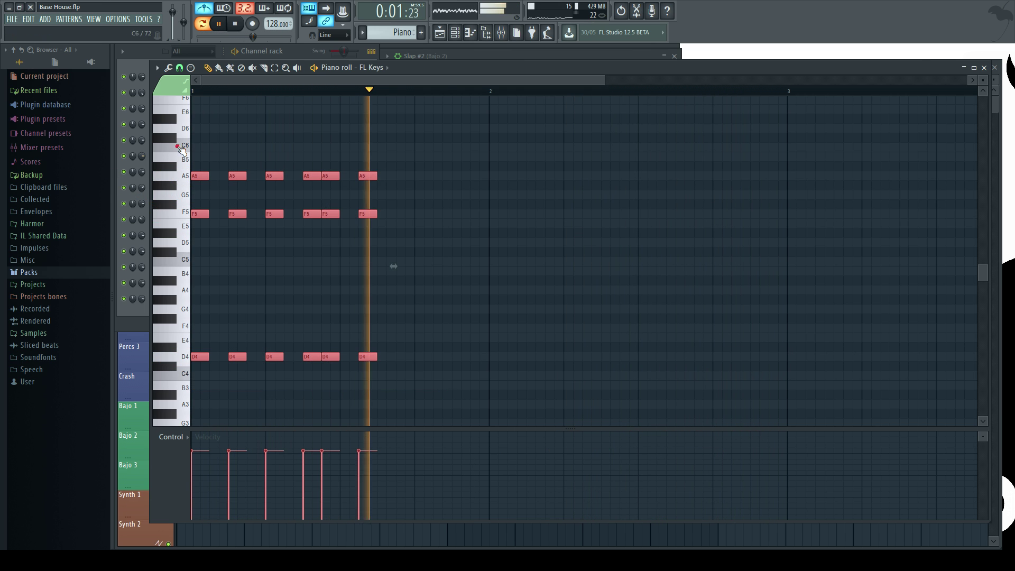
{"action": "left_click_drag", "start_coordinate": [273, 79], "coordinate": [259, 98]}
{"action": "key", "text": "ctrl+b"}
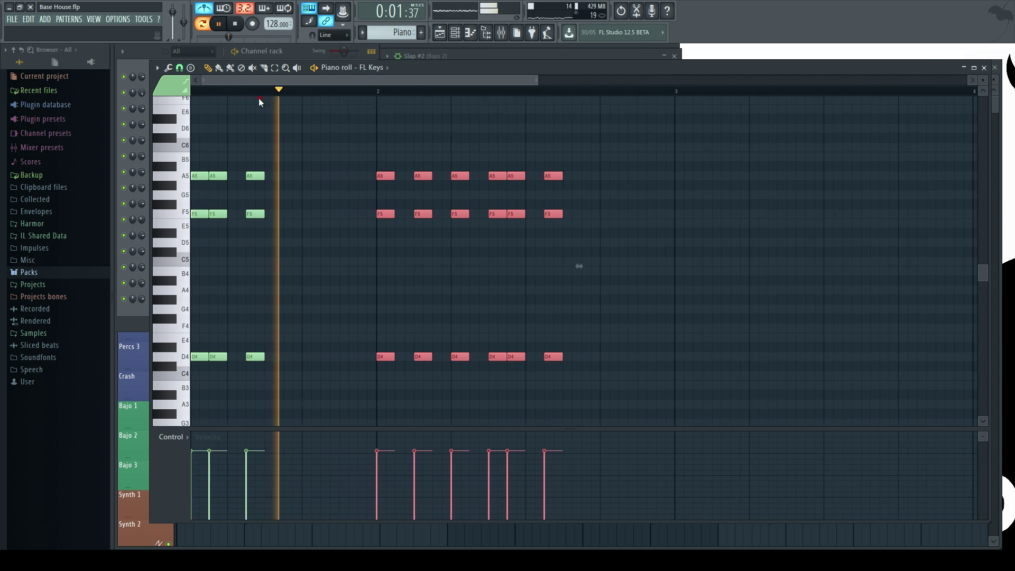
{"action": "key", "text": "ctrl+d"}
{"action": "left_click_drag", "start_coordinate": [403, 80], "coordinate": [434, 86]}
{"action": "left_click_drag", "start_coordinate": [246, 154], "coordinate": [472, 408]}
{"action": "left_click", "coordinate": [569, 287], "text": "ctrl"}
{"action": "scroll", "coordinate": [562, 253], "scroll_direction": "up", "scroll_amount": 1}
{"action": "scroll", "coordinate": [558, 256], "scroll_direction": "up", "scroll_amount": 1}
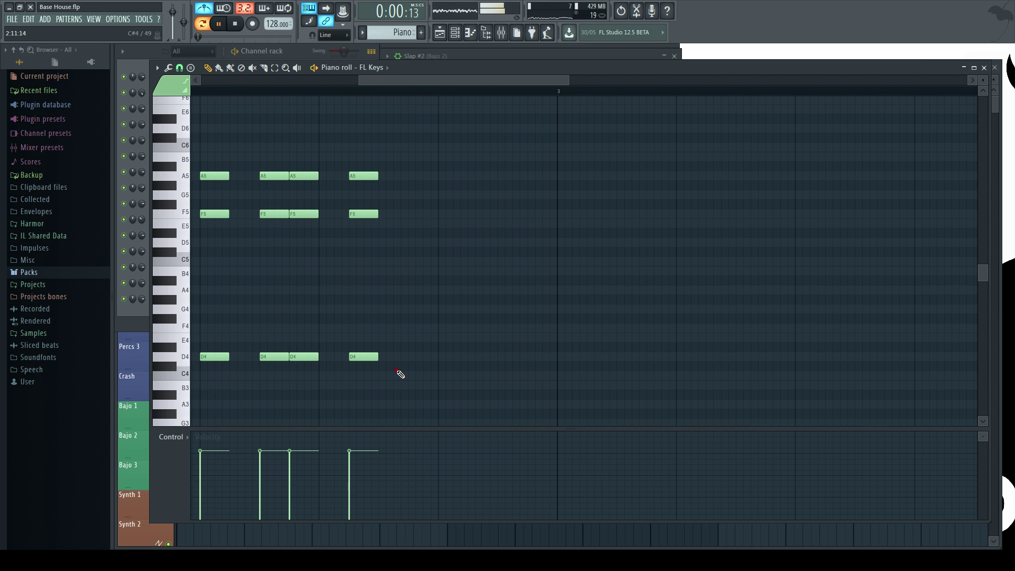
{"action": "left_click_drag", "start_coordinate": [402, 379], "coordinate": [330, 175]}
{"action": "left_click_drag", "start_coordinate": [397, 84], "coordinate": [384, 84]}
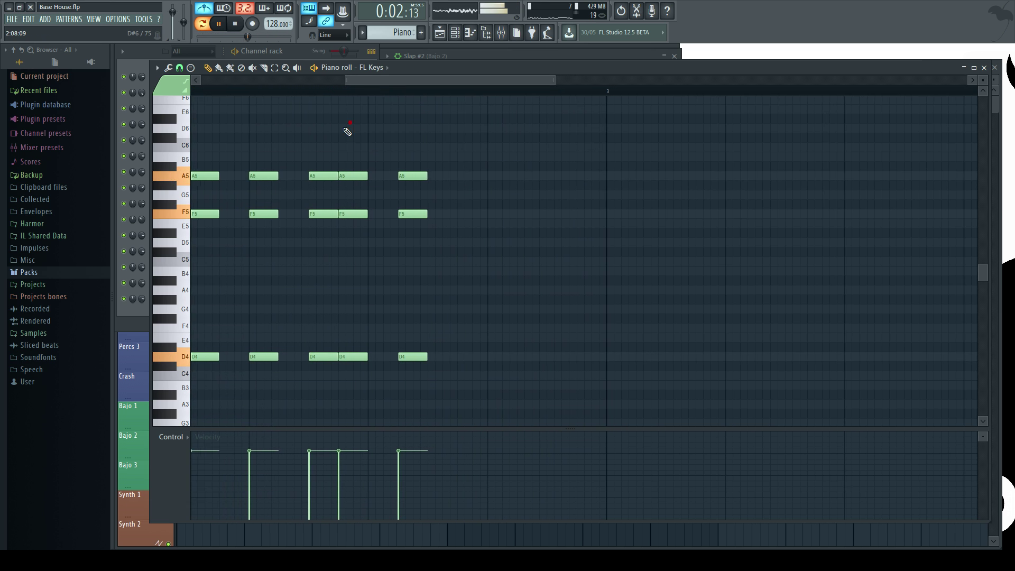
Duplicate bar 2's third and fourth chords and move the copies to steps 13 and 15 of bar 2
{"action": "left_click_drag", "start_coordinate": [241, 125], "coordinate": [324, 363]}
{"action": "key", "text": "ctrl+b"}
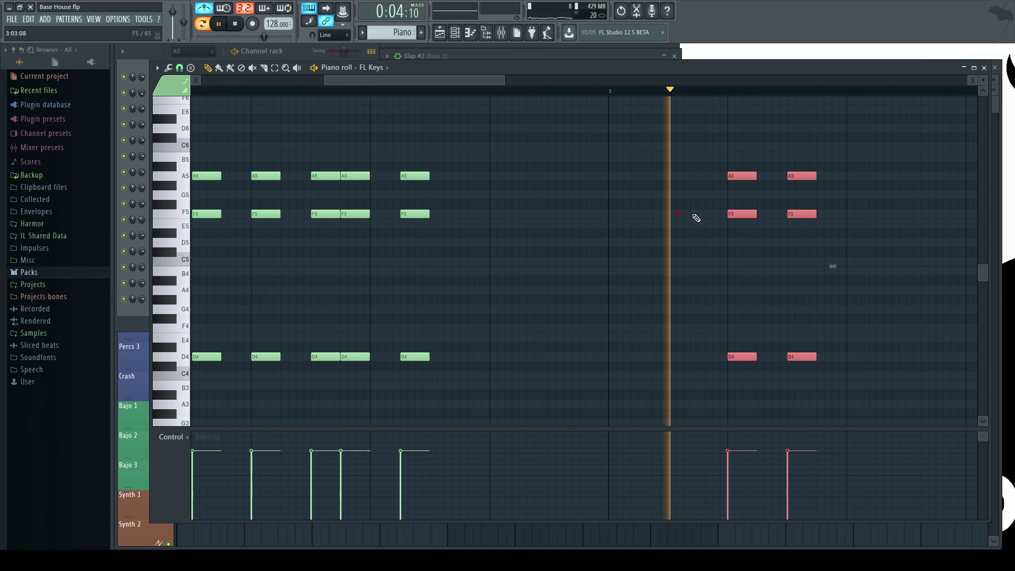
{"action": "key", "text": "space"}
{"action": "left_click_drag", "start_coordinate": [733, 177], "coordinate": [499, 176]}
{"action": "key", "text": "space"}
{"action": "left_click", "coordinate": [523, 154]}
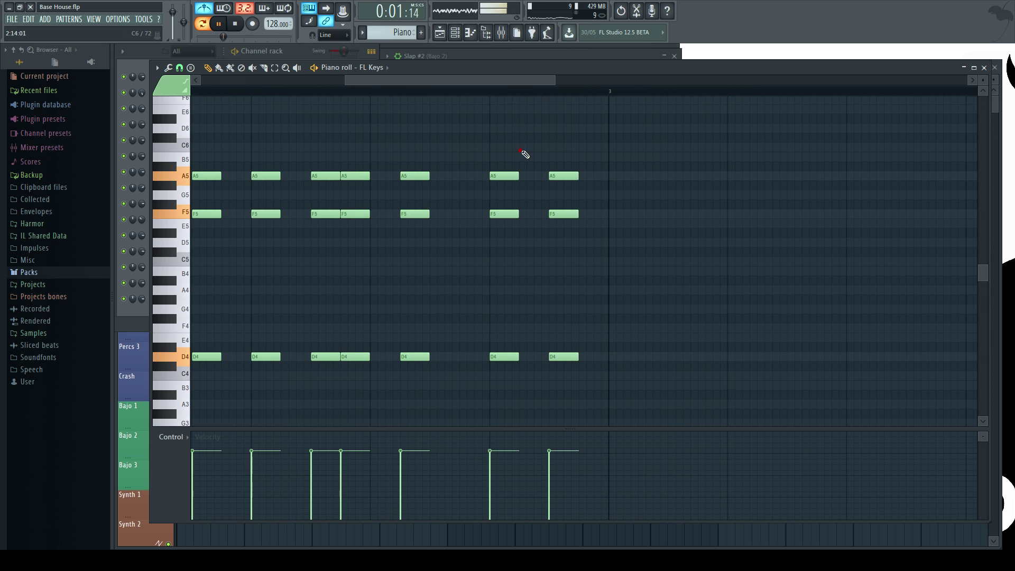
Route the FL Keys channel to the Lead 1 mixer track and adjust its Reverb G send during playback
{"action": "scroll", "coordinate": [408, 281], "scroll_direction": "down", "scroll_amount": 5}
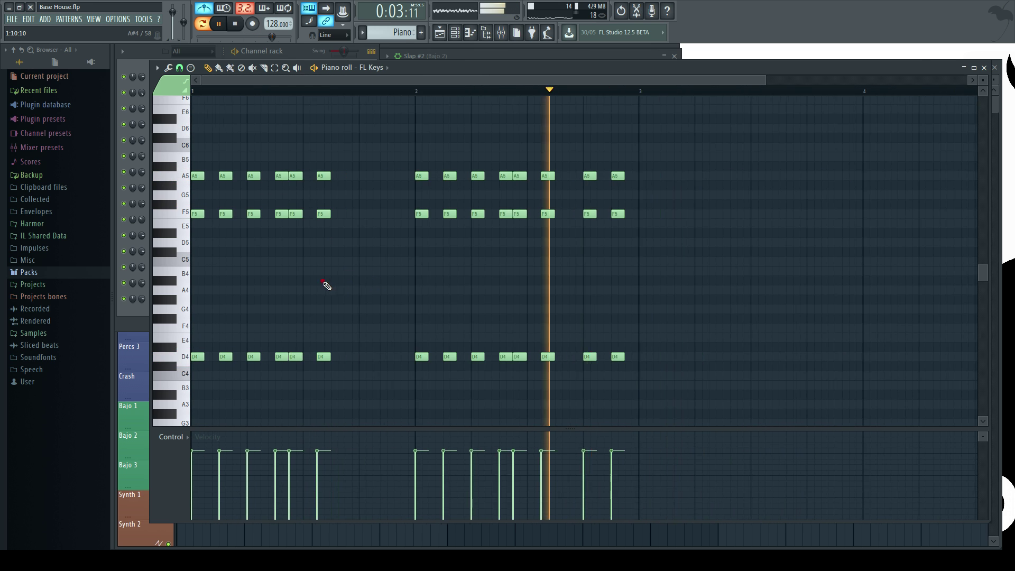
{"action": "scroll", "coordinate": [248, 85], "scroll_direction": "up", "scroll_amount": 2}
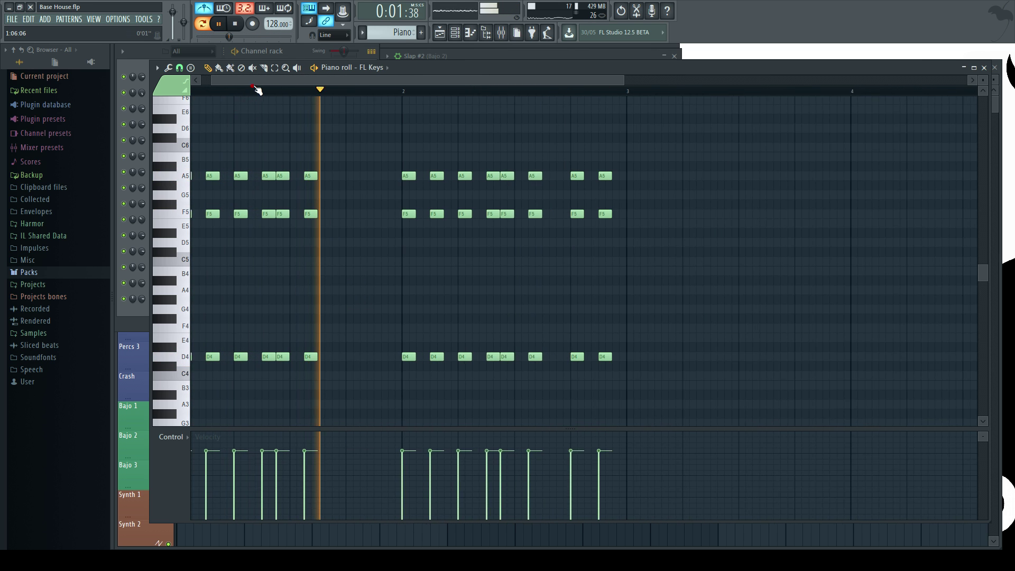
{"action": "left_click", "coordinate": [235, 50]}
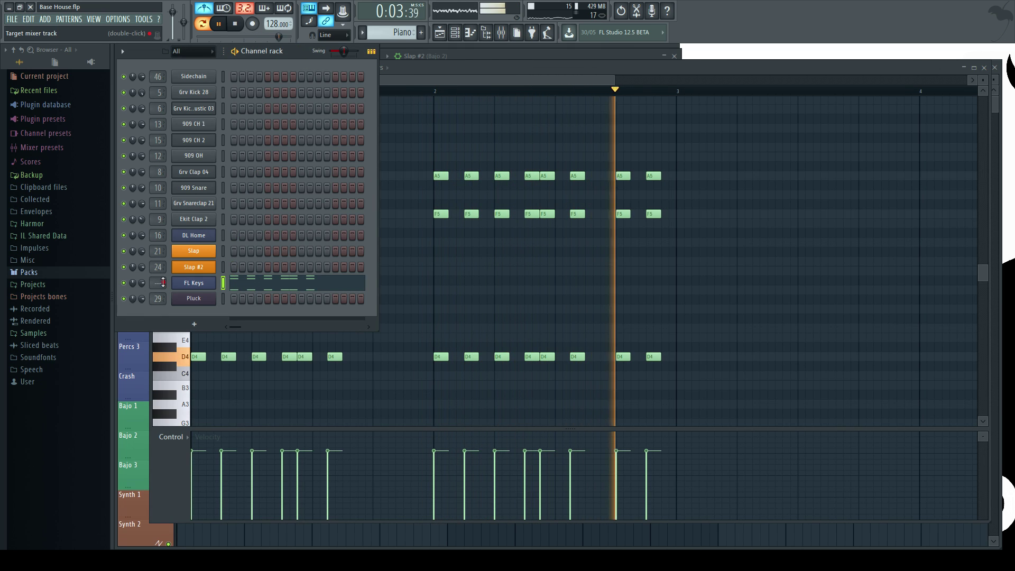
{"action": "key", "text": "F9"}
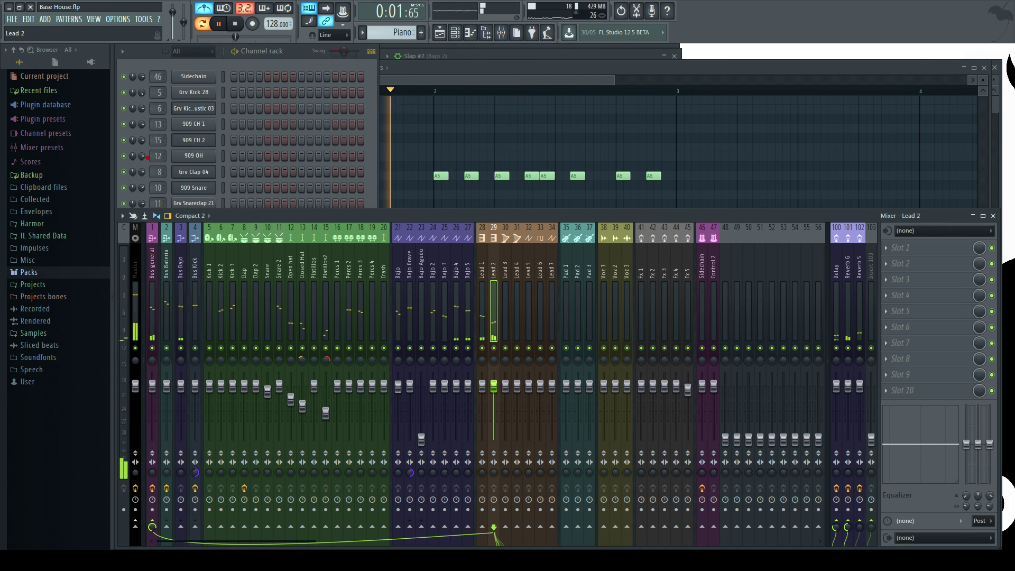
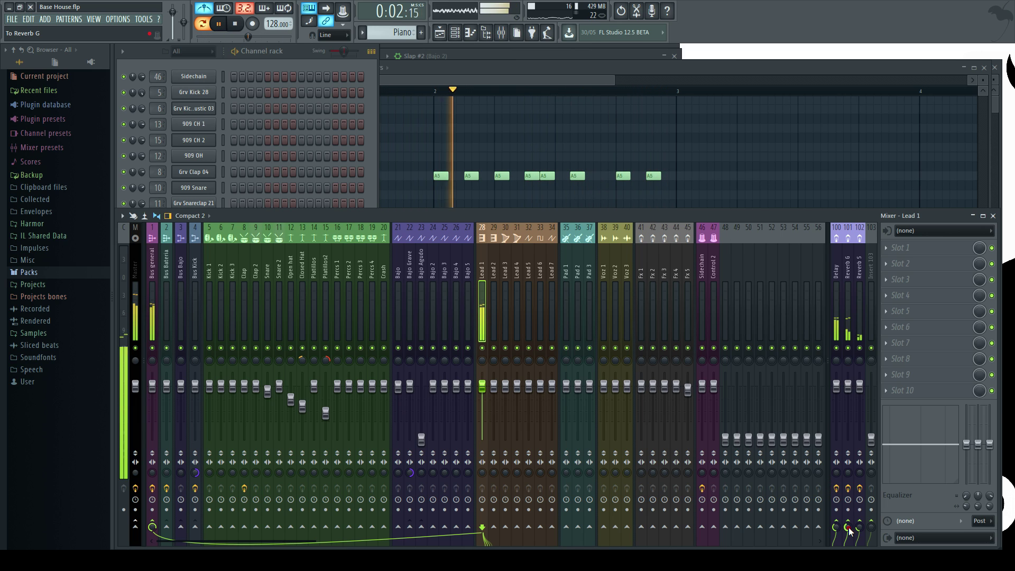
Save the project, stop playback and return from the FL Keys piano roll to the Playlist
{"action": "left_click", "coordinate": [445, 68]}
{"action": "key", "text": "space"}
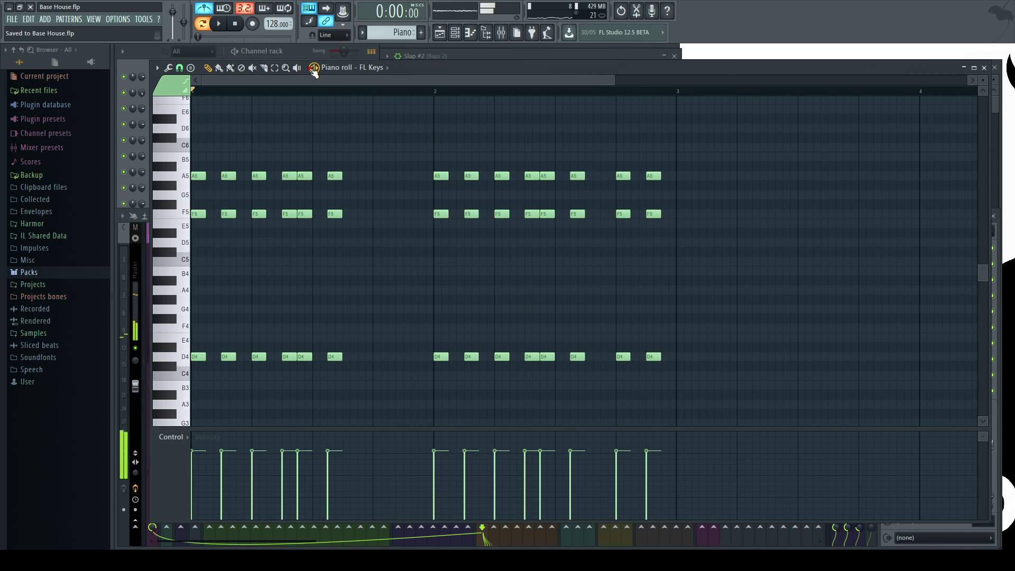
{"action": "scroll", "coordinate": [269, 92], "scroll_direction": "up", "scroll_amount": 1}
{"action": "scroll", "coordinate": [272, 96], "scroll_direction": "up", "scroll_amount": 2}
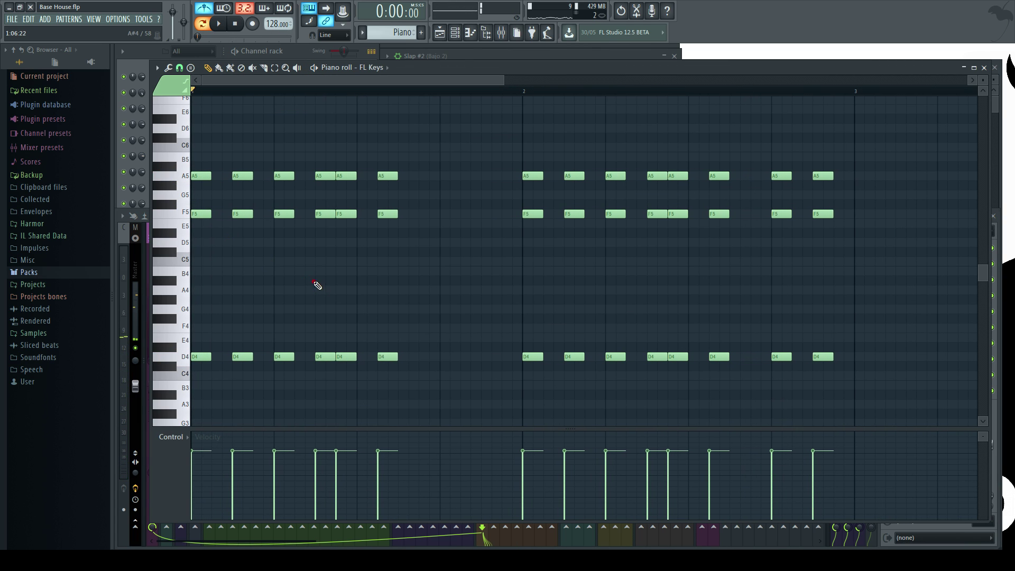
{"action": "left_click", "coordinate": [984, 68]}
{"action": "key", "text": "F5"}
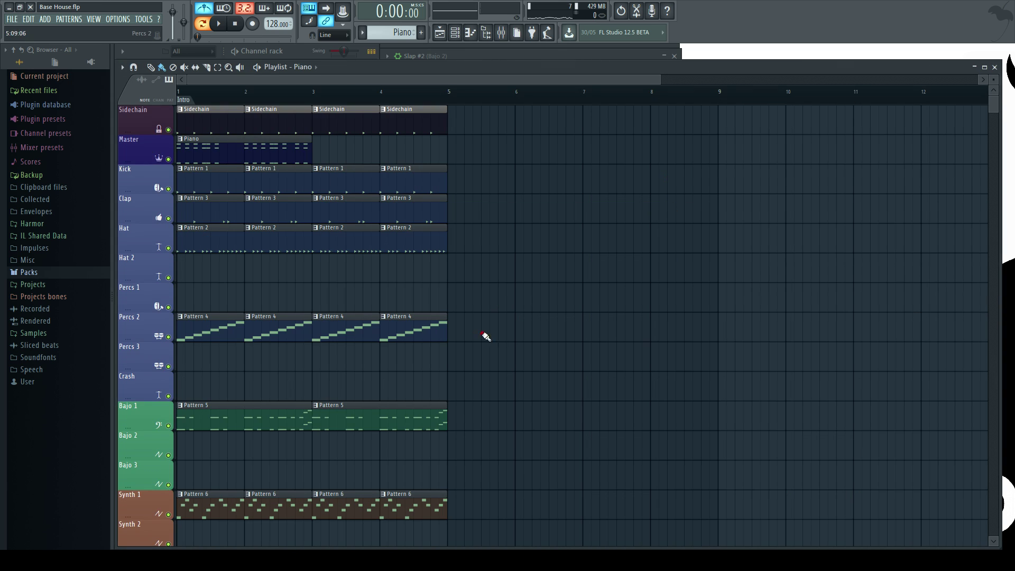
Solo the Bajo 1 track in the Playlist and unmute Percs 2 alongside it
{"action": "scroll", "coordinate": [435, 306], "scroll_direction": "down", "scroll_amount": 3}
{"action": "right_click", "coordinate": [168, 308]}
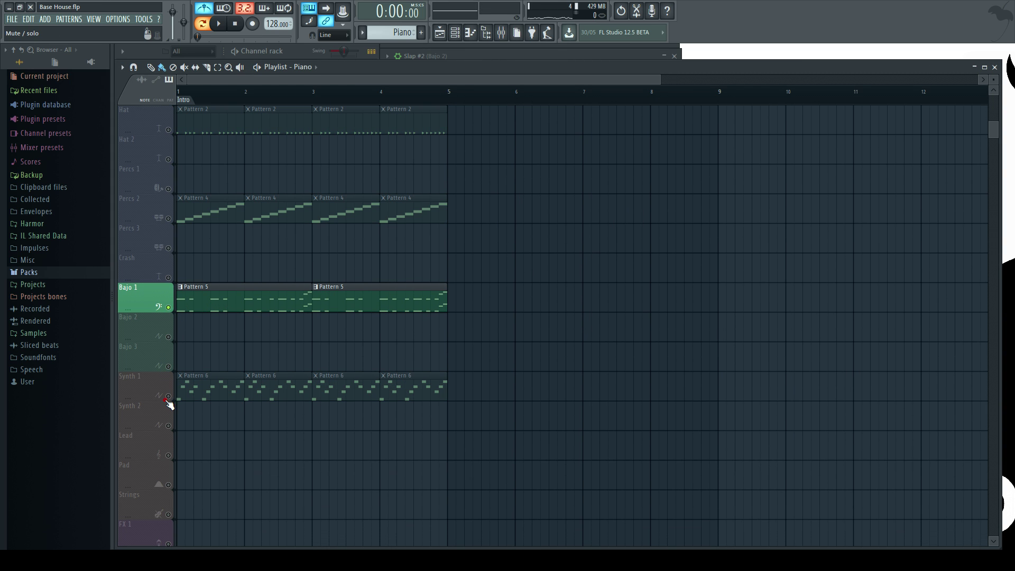
{"action": "scroll", "coordinate": [193, 346], "scroll_direction": "up", "scroll_amount": 4}
{"action": "left_click", "coordinate": [168, 337]}
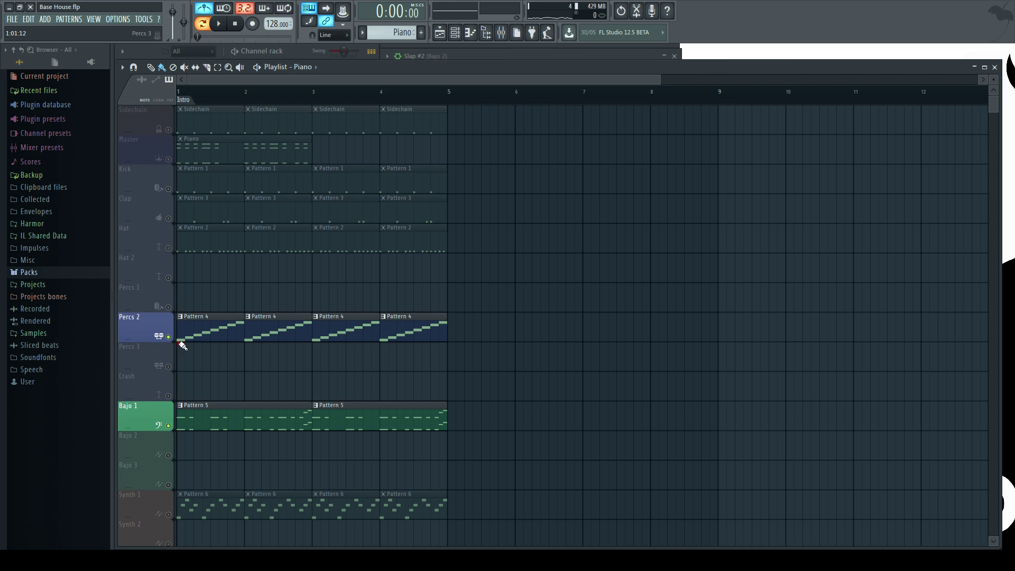
Mute Percs 2, move the Pattern 6 clips to the Lead track and place the Piano clip at the start of Synth 1
{"action": "left_click", "coordinate": [168, 338]}
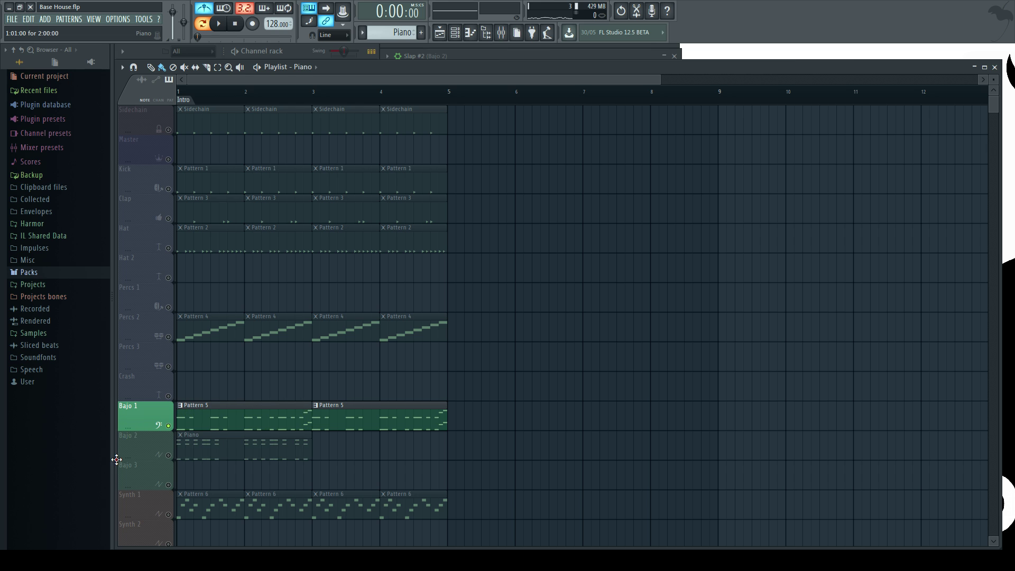
{"action": "left_click_drag", "start_coordinate": [117, 460], "coordinate": [88, 477]}
{"action": "left_click_drag", "start_coordinate": [495, 456], "coordinate": [161, 518]}
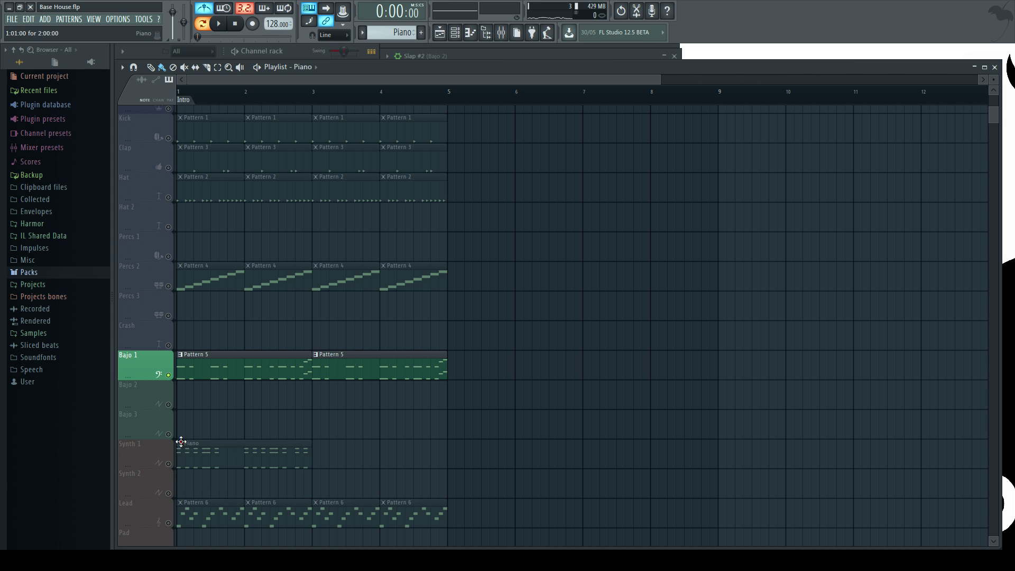
Unmute the Synth 1 and Sidechain tracks alongside Bajo 1 and play the arrangement
{"action": "left_click", "coordinate": [169, 463]}
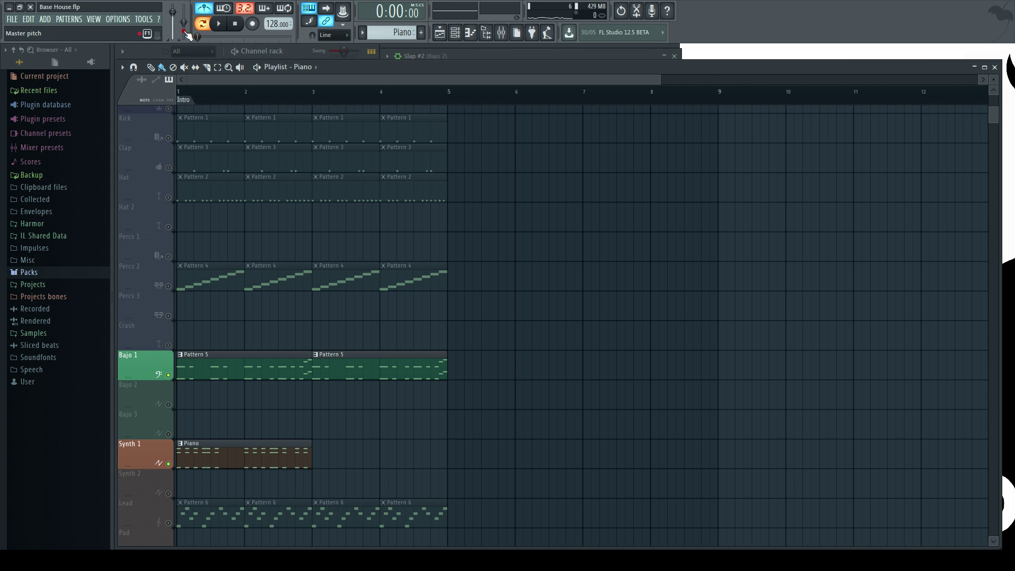
{"action": "scroll", "coordinate": [191, 150], "scroll_direction": "up", "scroll_amount": 2}
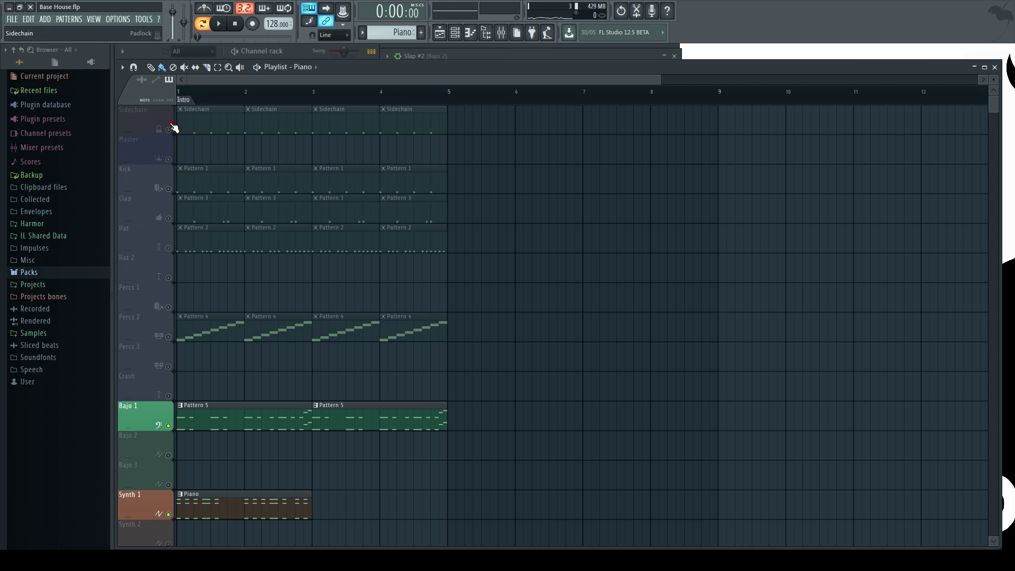
{"action": "left_click", "coordinate": [169, 129]}
{"action": "left_click", "coordinate": [216, 24]}
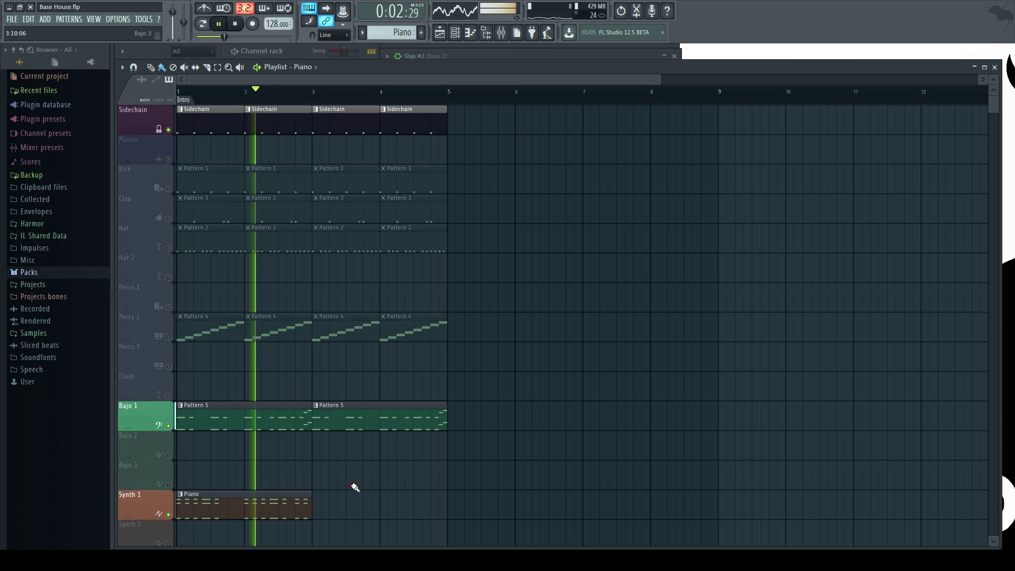
Examine the Slap bass notes of Pattern 5 in the piano roll, auditioning keys from C4, and return to the Playlist
{"action": "double_click", "coordinate": [191, 415]}
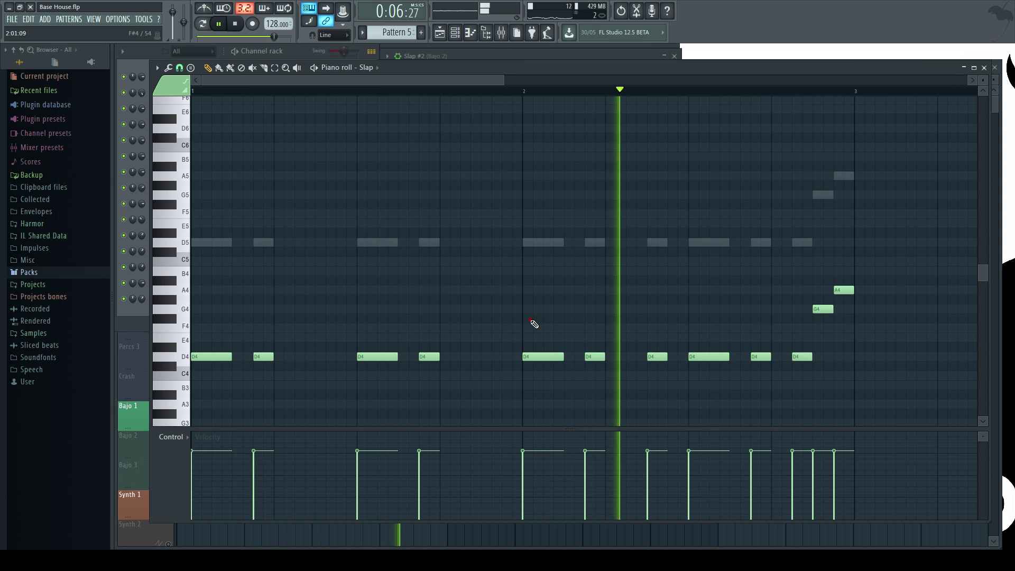
{"action": "key", "text": "space"}
{"action": "left_click_drag", "start_coordinate": [288, 79], "coordinate": [292, 364]}
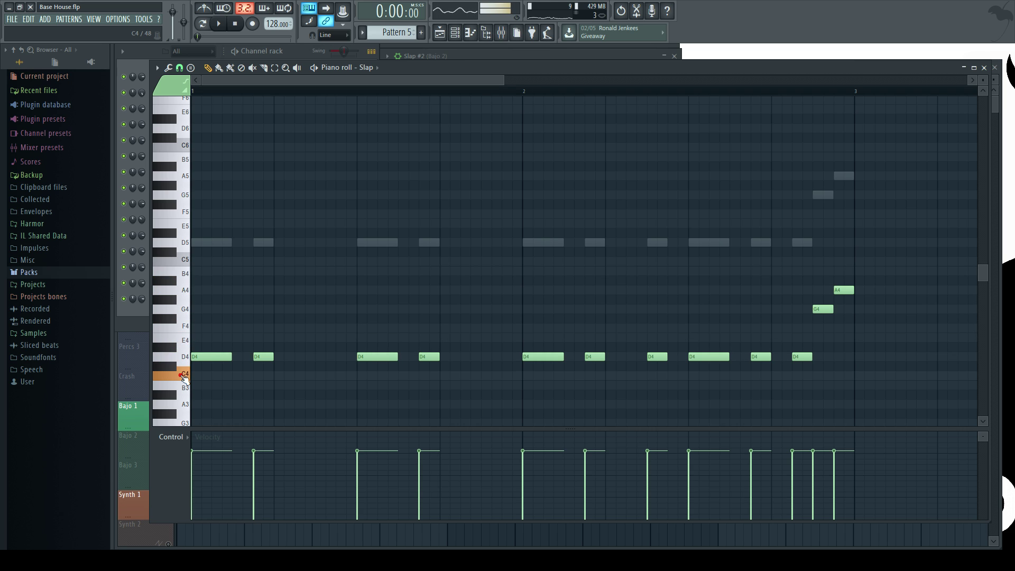
{"action": "left_click_drag", "start_coordinate": [184, 376], "coordinate": [190, 306]}
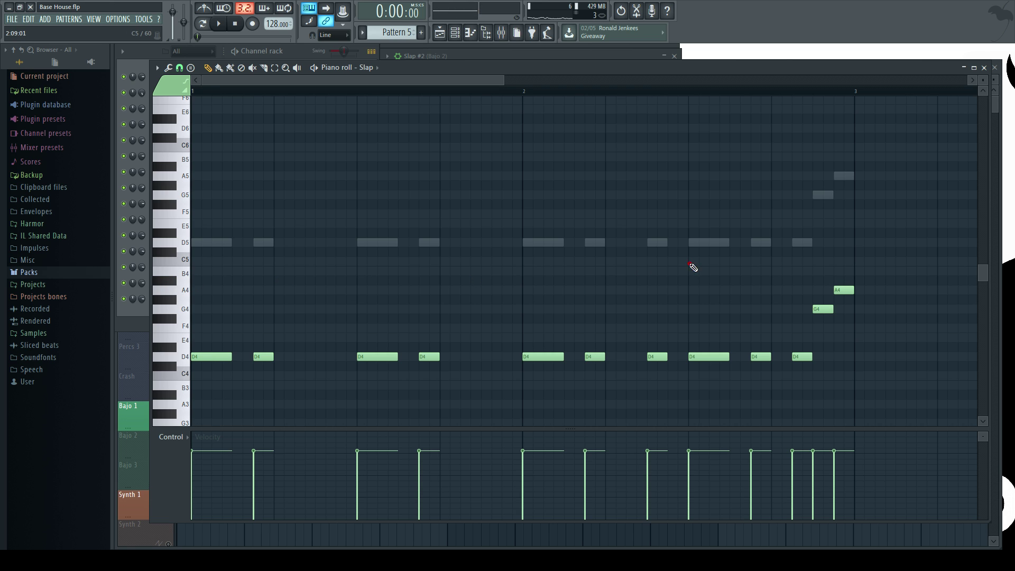
{"action": "key", "text": "space"}
{"action": "key", "text": "F7"}
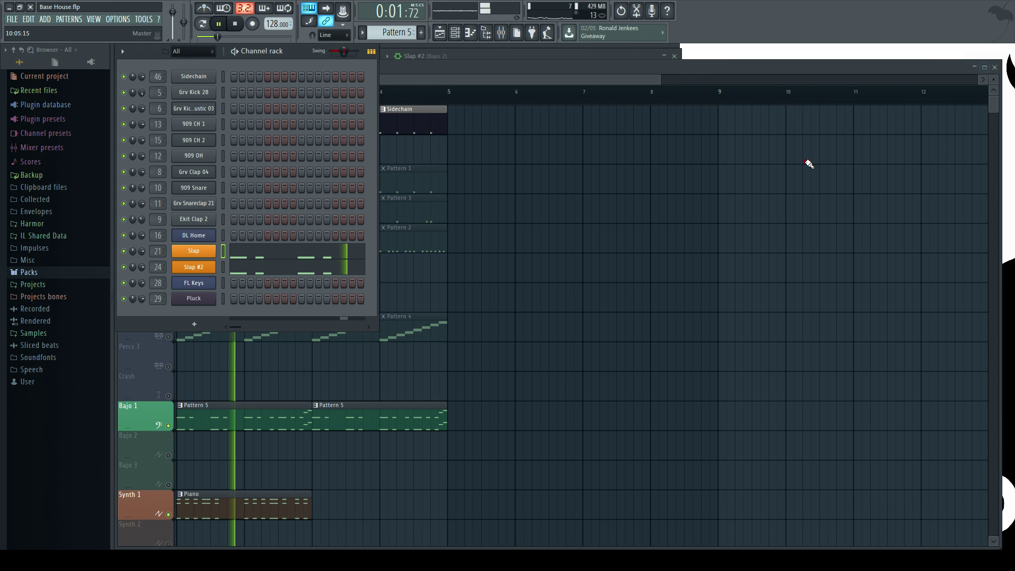
{"action": "right_click", "coordinate": [536, 360]}
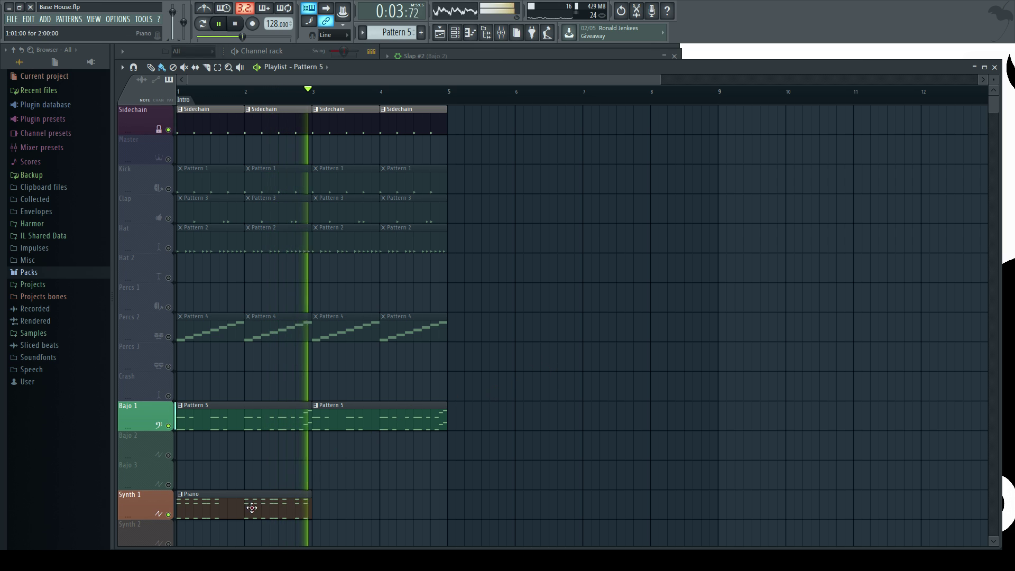
{"action": "key", "text": "space"}
Open the Piano clip's FL Keys notes in pattern mode and lower the upper notes of bar 1's fourth chord to G5 and D5
{"action": "double_click", "coordinate": [252, 509]}
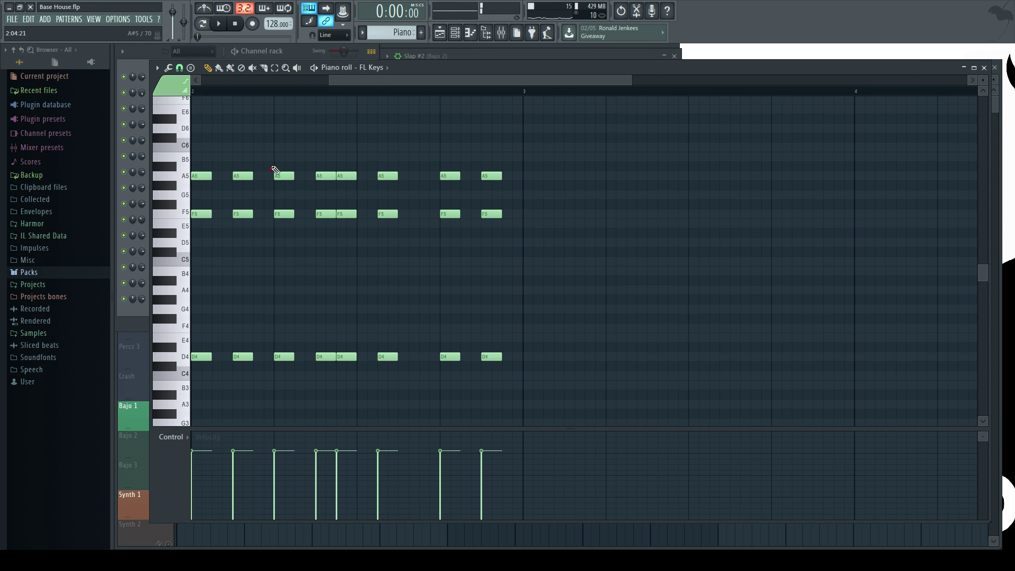
{"action": "left_click_drag", "start_coordinate": [348, 84], "coordinate": [220, 84]}
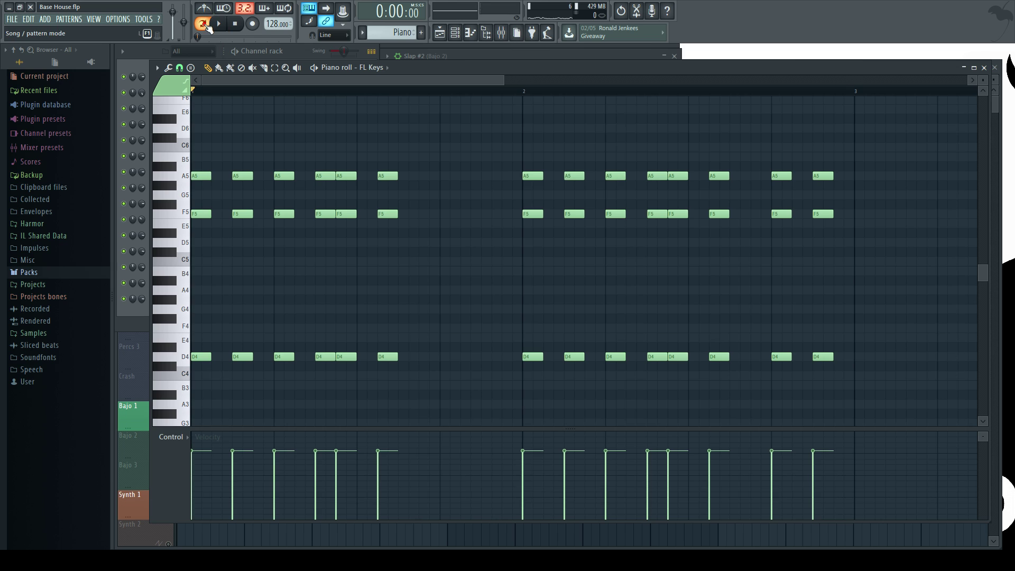
{"action": "key", "text": "space"}
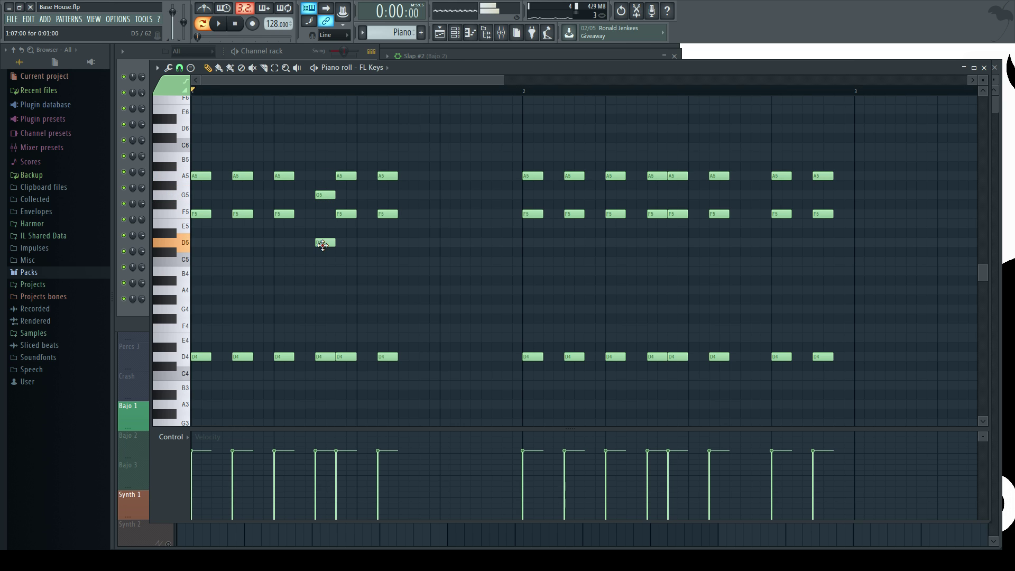
{"action": "key", "text": "space"}
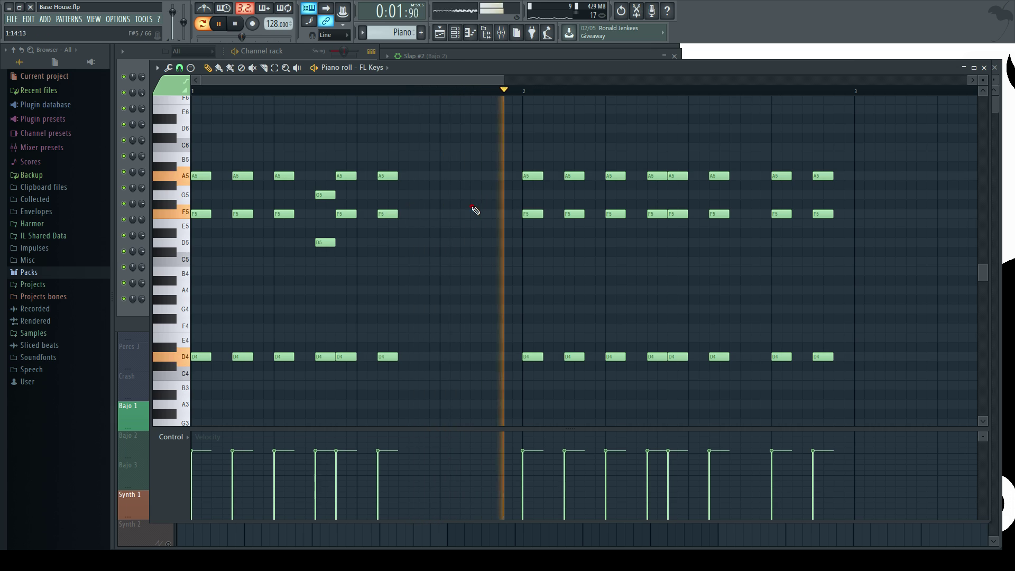
Lower the upper two notes of bar 2's fourth chord to G5 and D5 and listen to the pattern
{"action": "key", "text": "space"}
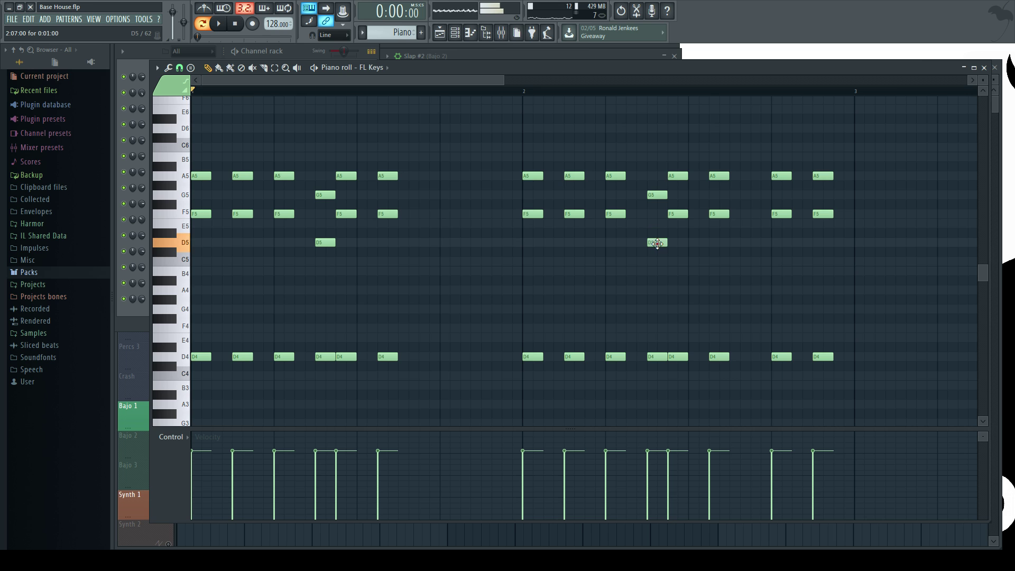
{"action": "scroll", "coordinate": [401, 315], "scroll_direction": "down", "scroll_amount": 2}
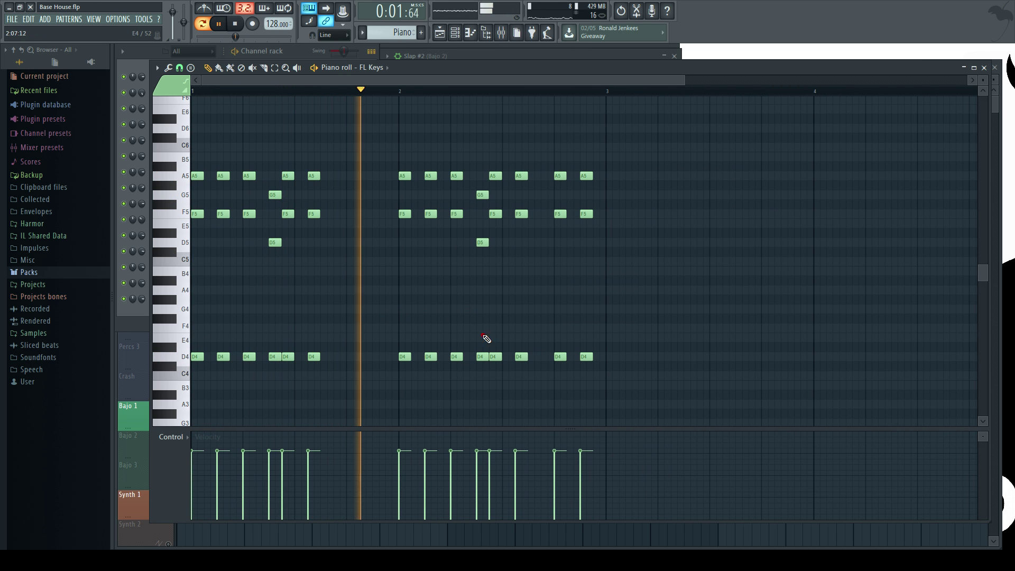
{"action": "scroll", "coordinate": [557, 326], "scroll_direction": "up", "scroll_amount": 3}
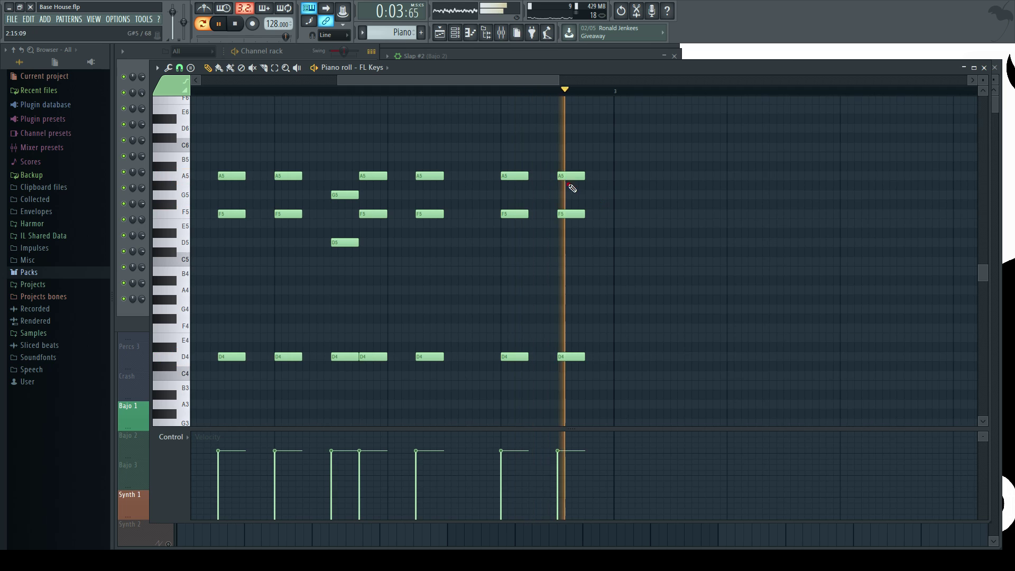
Raise the upper two notes of bar 2's last chord to A#5 and G5 and play the pattern back
{"action": "key", "text": "space"}
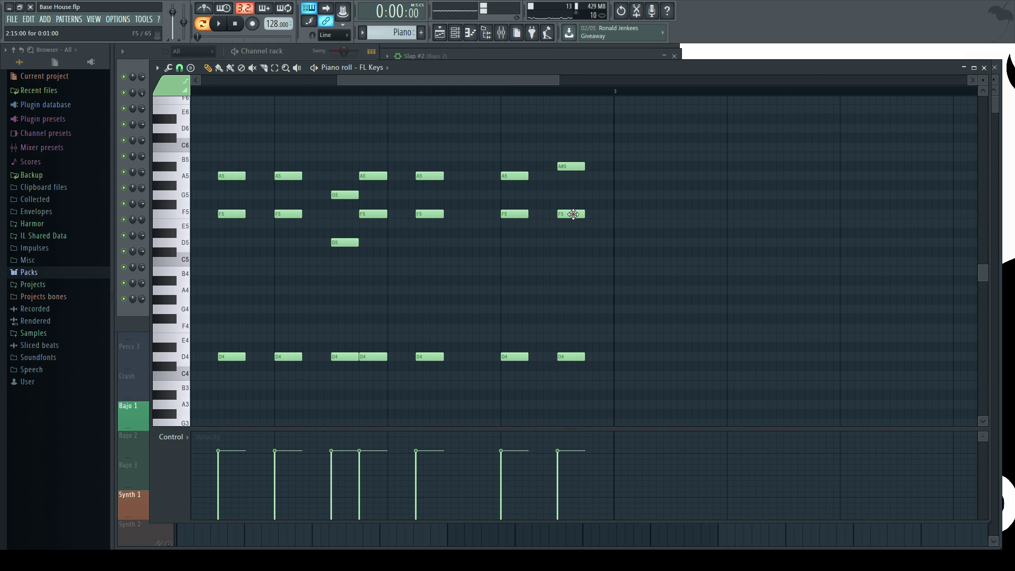
{"action": "left_click", "coordinate": [504, 91]}
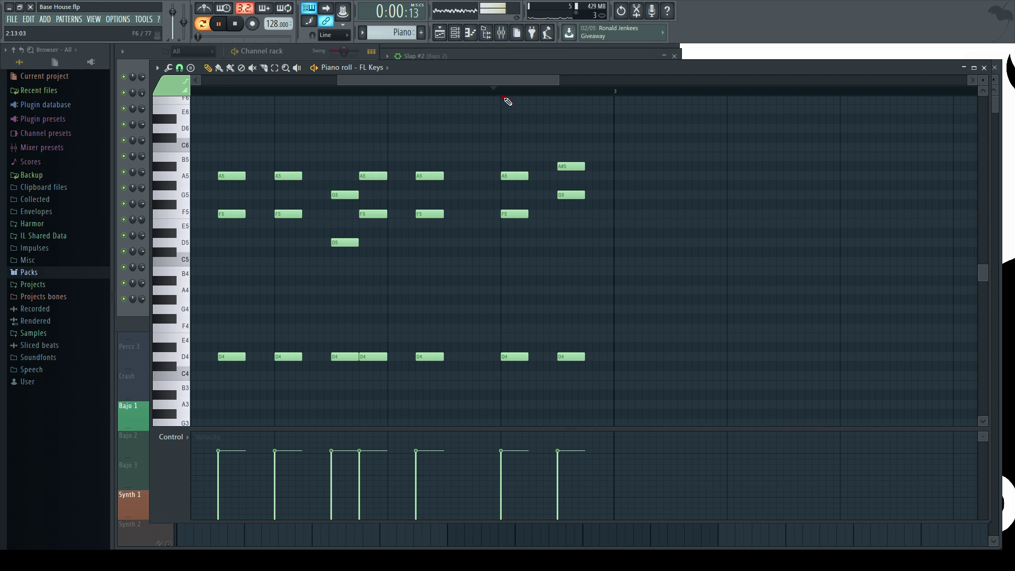
{"action": "scroll", "coordinate": [302, 95], "scroll_direction": "down", "scroll_amount": 3}
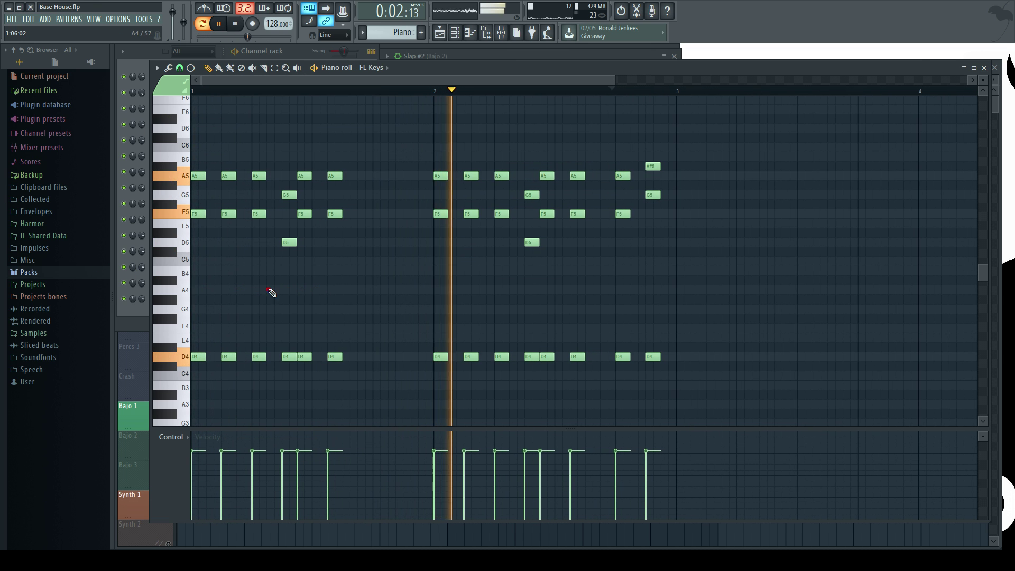
{"action": "left_click_drag", "start_coordinate": [288, 81], "coordinate": [101, 127]}
{"action": "scroll", "coordinate": [211, 299], "scroll_direction": "down", "scroll_amount": 3}
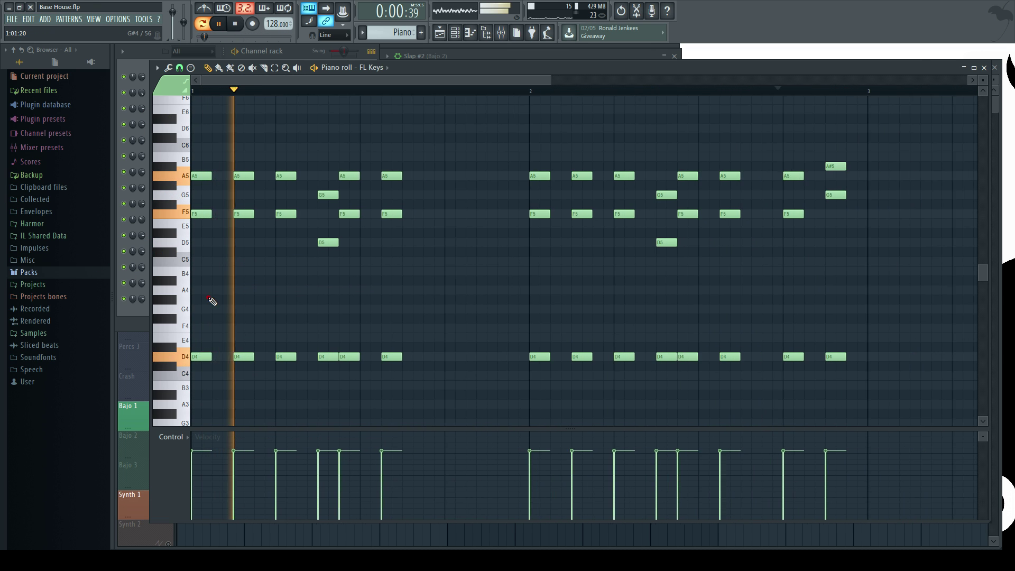
{"action": "scroll", "coordinate": [615, 304], "scroll_direction": "up", "scroll_amount": 4}
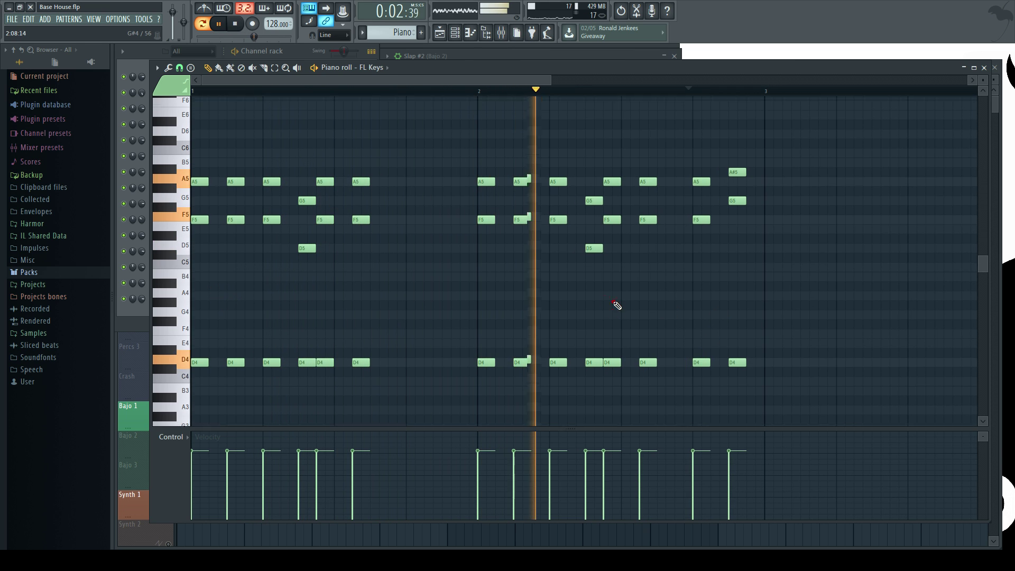
{"action": "scroll", "coordinate": [460, 362], "scroll_direction": "down", "scroll_amount": 4}
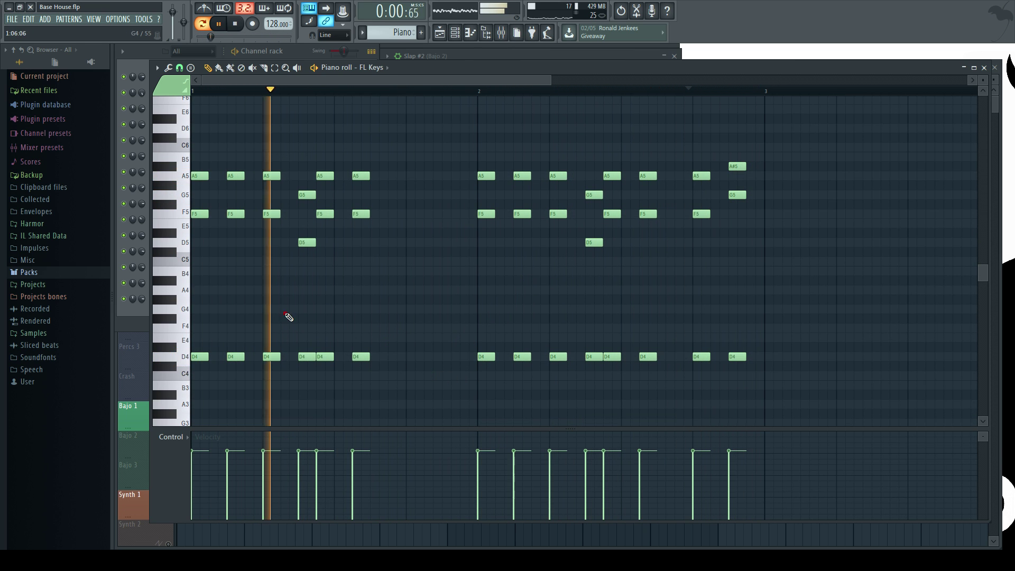
{"action": "scroll", "coordinate": [211, 286], "scroll_direction": "up", "scroll_amount": 1}
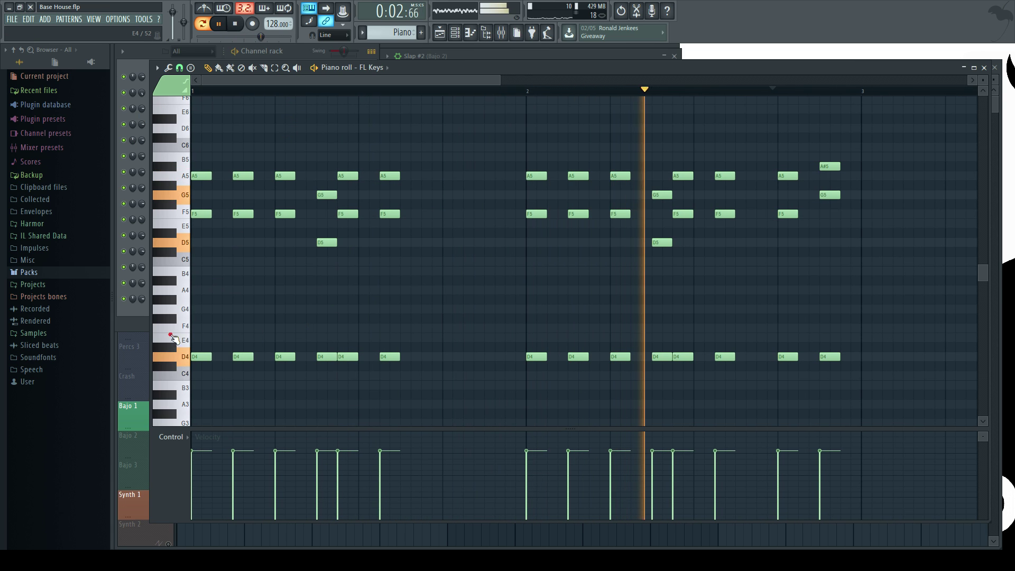
Lower the bottom note of the fourth chord in both bars to C4, checking the change during playback
{"action": "key", "text": "space"}
{"action": "left_click", "coordinate": [180, 359]}
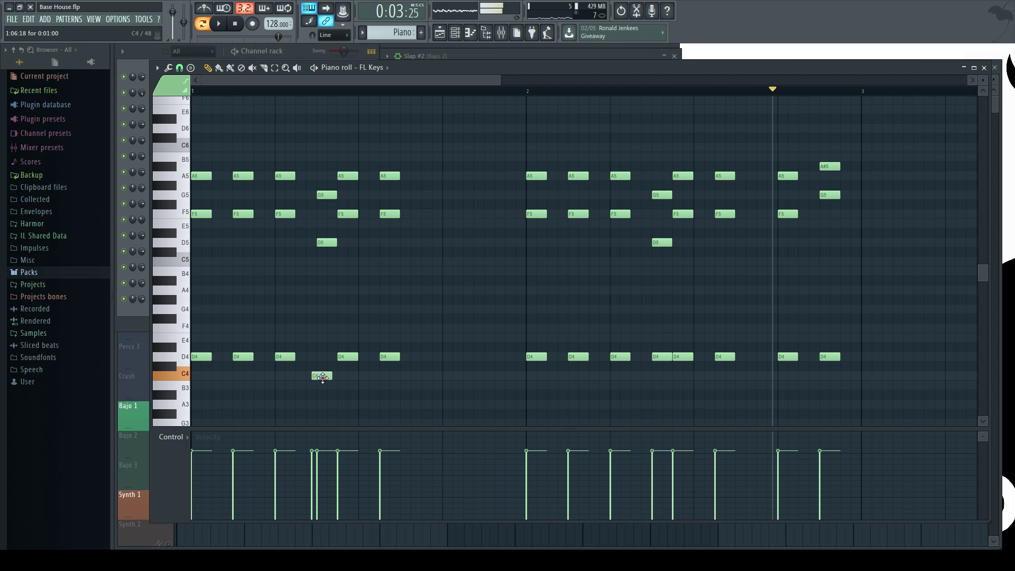
{"action": "key", "text": "space"}
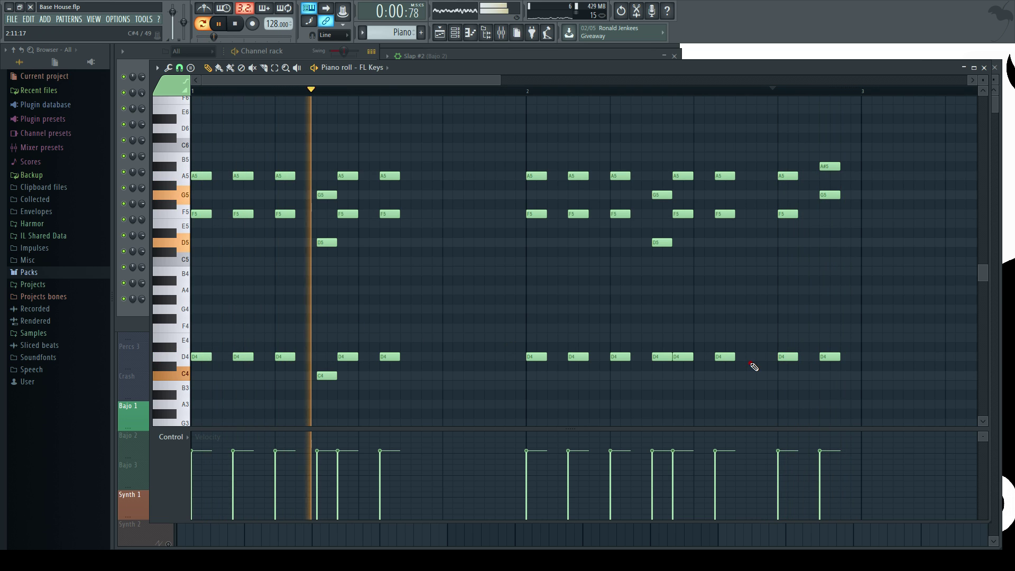
{"action": "left_click_drag", "start_coordinate": [658, 356], "coordinate": [659, 375]}
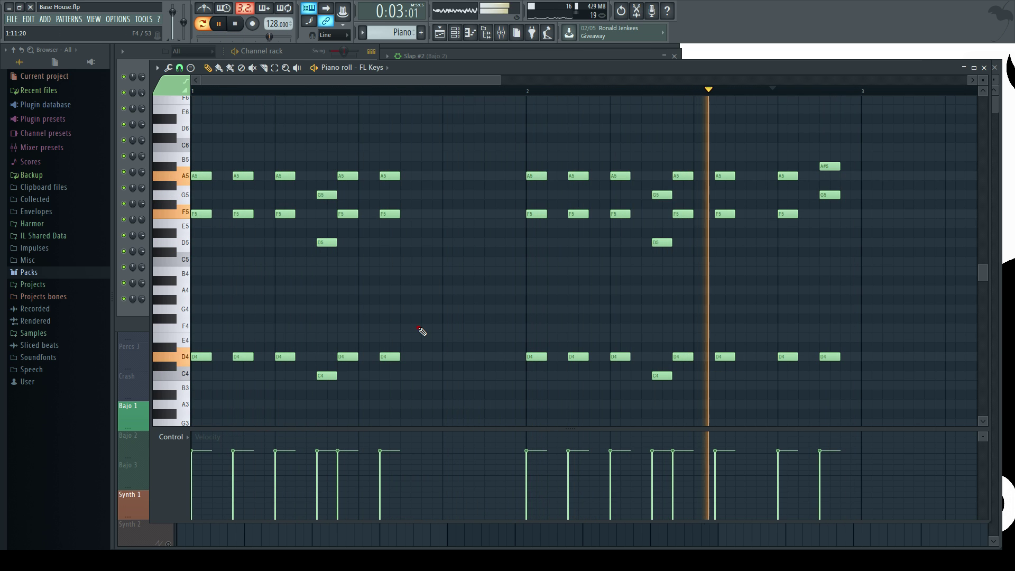
{"action": "key", "text": "space"}
Try lowering the middle row of F5 and D5 chord notes by one octave
{"action": "left_click_drag", "start_coordinate": [867, 386], "coordinate": [150, 341]}
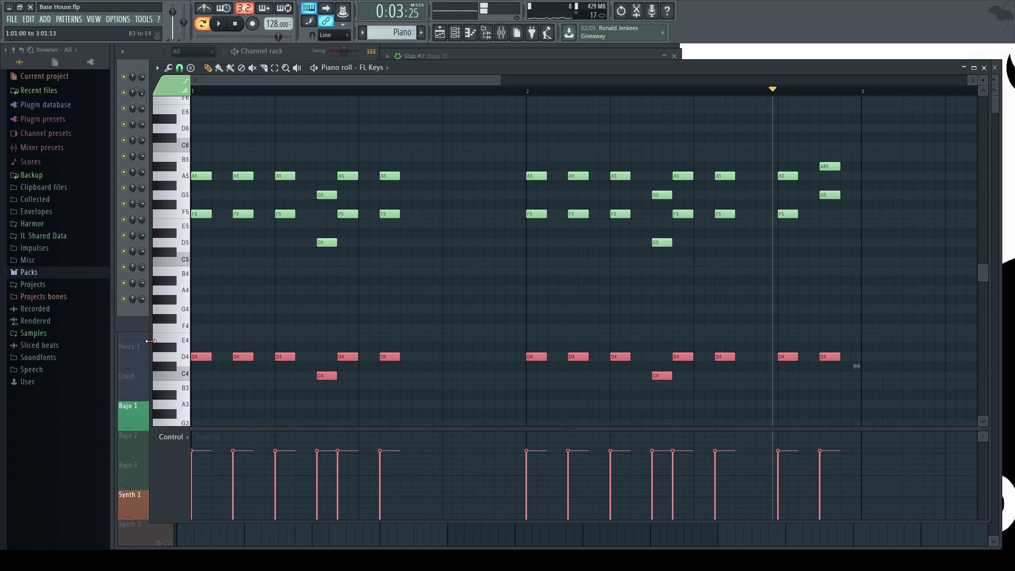
{"action": "left_click_drag", "start_coordinate": [901, 314], "coordinate": [136, 217]}
{"action": "key", "text": "ctrl+Down"}
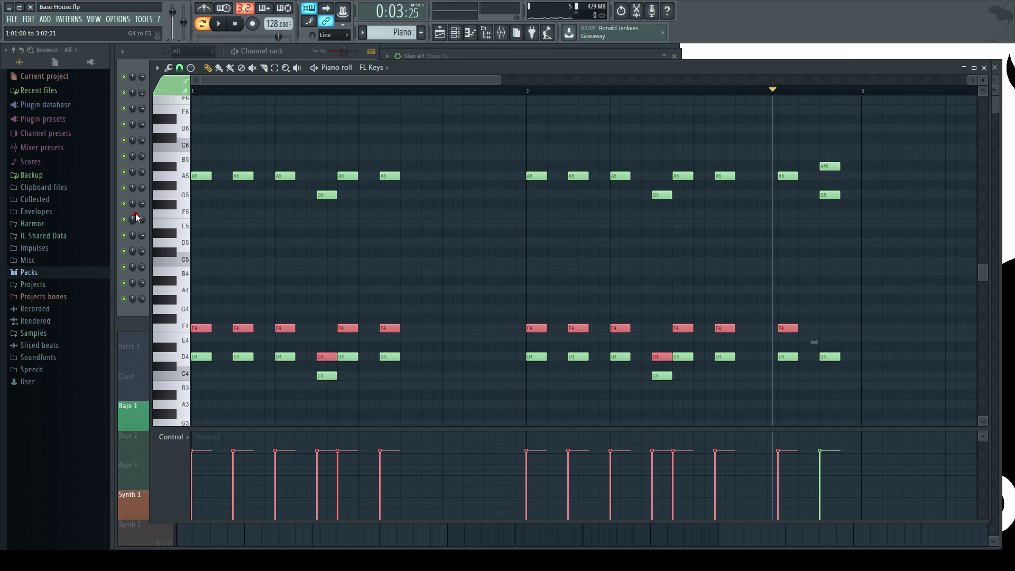
{"action": "key", "text": "ctrl+Up"}
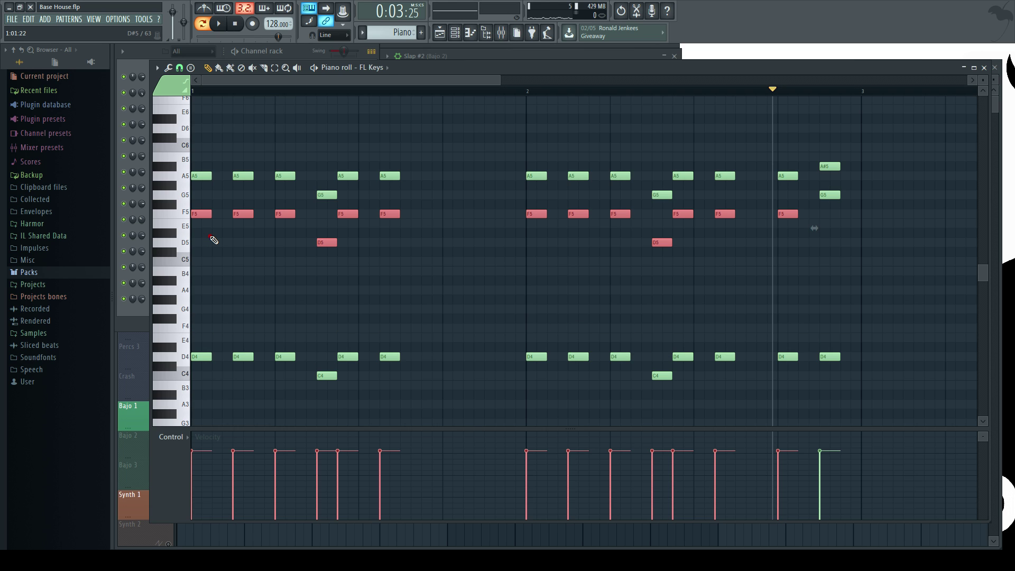
Revoice the chords by raising the D4 and C4 bottom notes one octave and lowering the F5 and D5 middle notes one octave
{"action": "left_click_drag", "start_coordinate": [875, 425], "coordinate": [148, 316]}
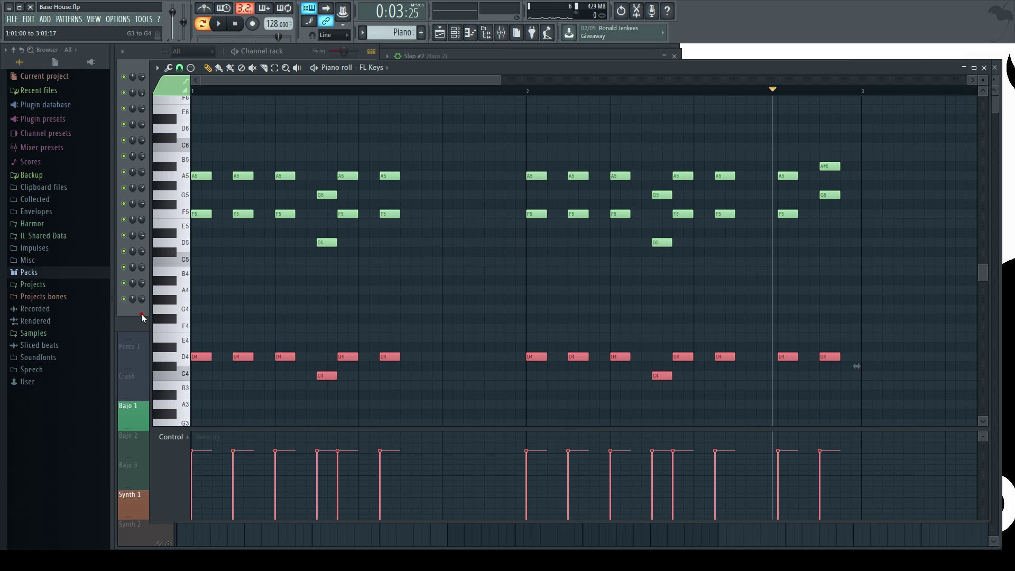
{"action": "key", "text": "ctrl+Up"}
{"action": "left_click_drag", "start_coordinate": [206, 201], "coordinate": [280, 219]}
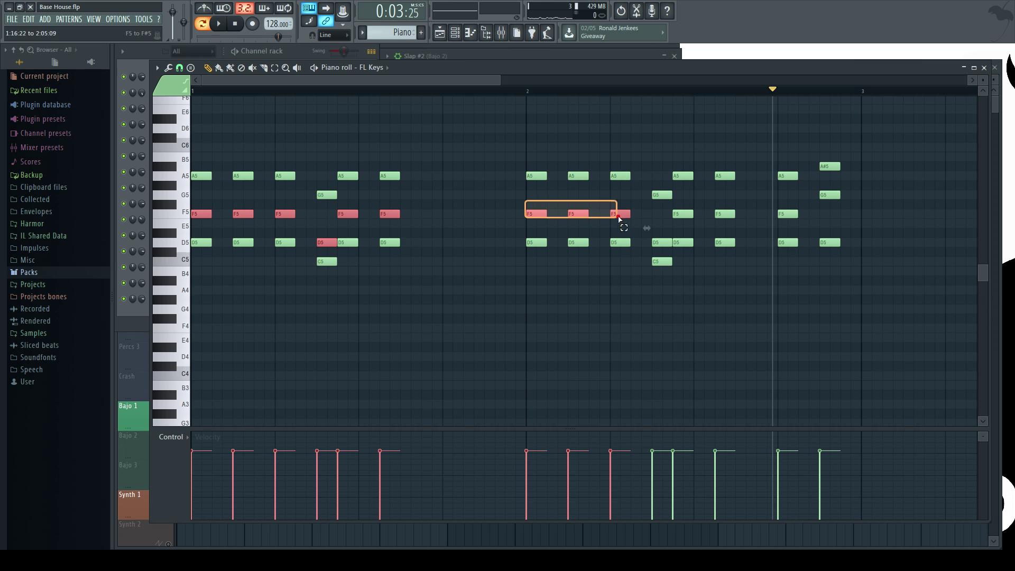
{"action": "key", "text": "ctrl+Down"}
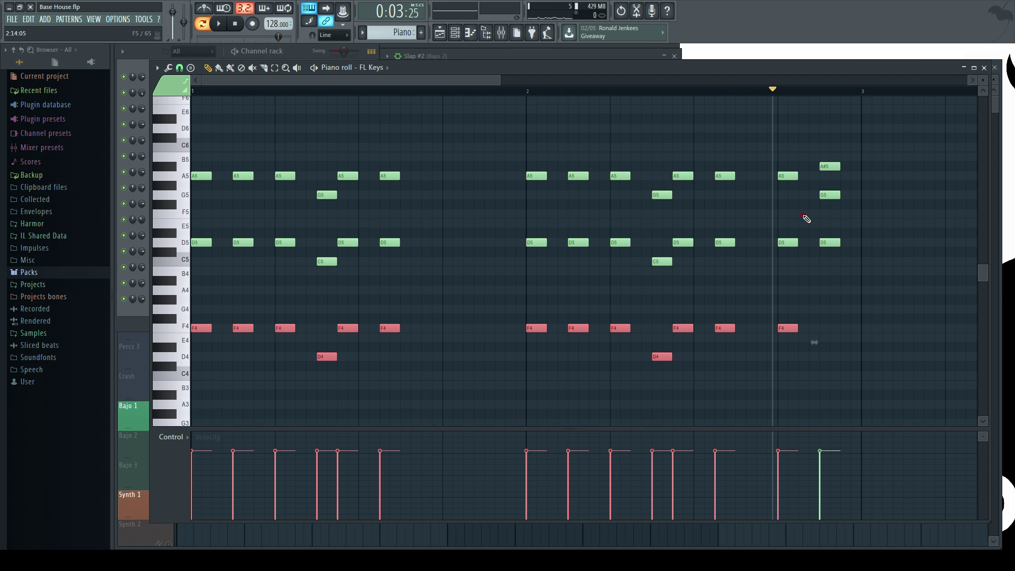
{"action": "key", "text": "space"}
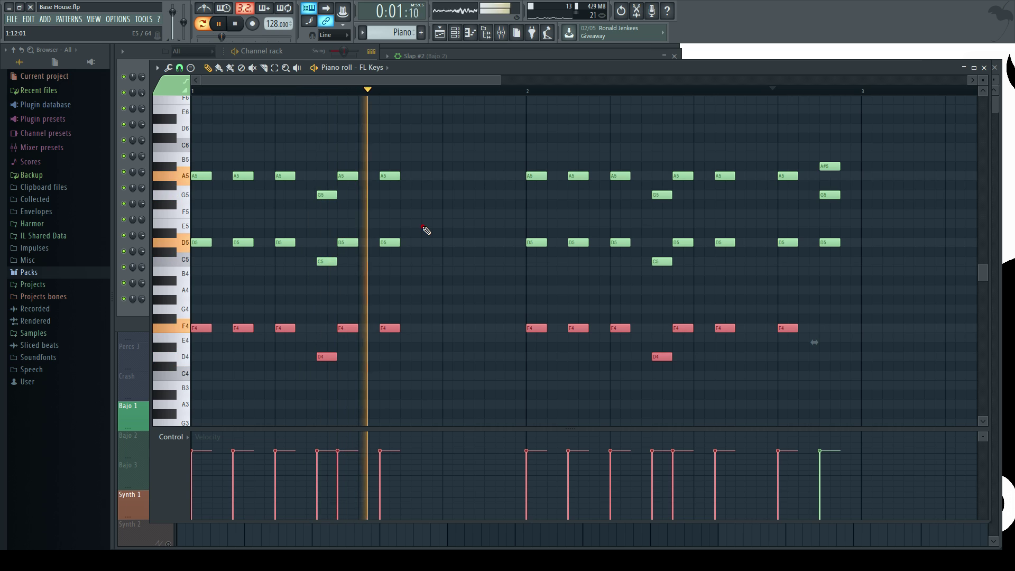
{"action": "right_click", "coordinate": [424, 278]}
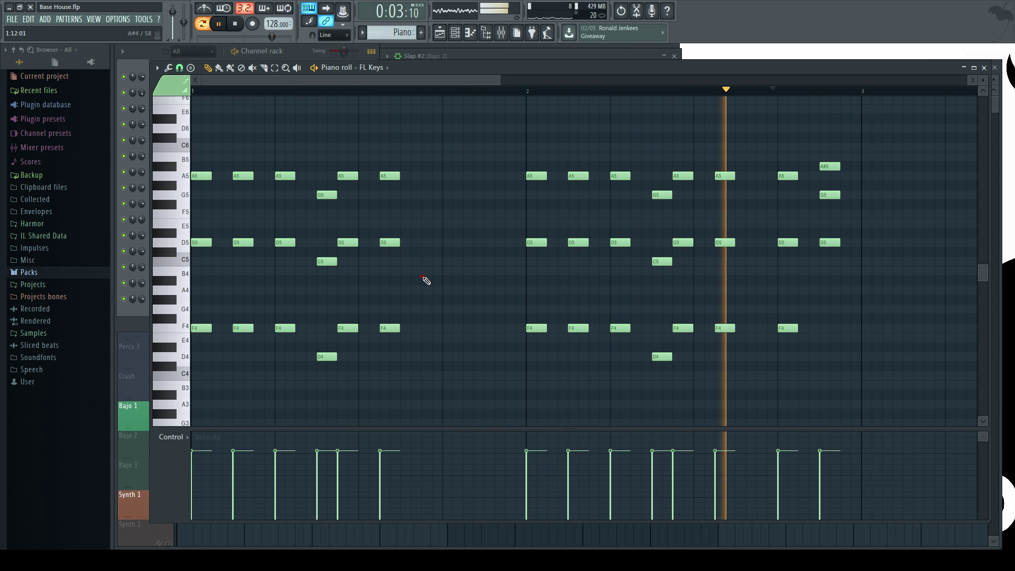
Play the arrangement in song mode and add a second Piano clip at bar 3 of the Synth 1 track
{"action": "left_click", "coordinate": [985, 67]}
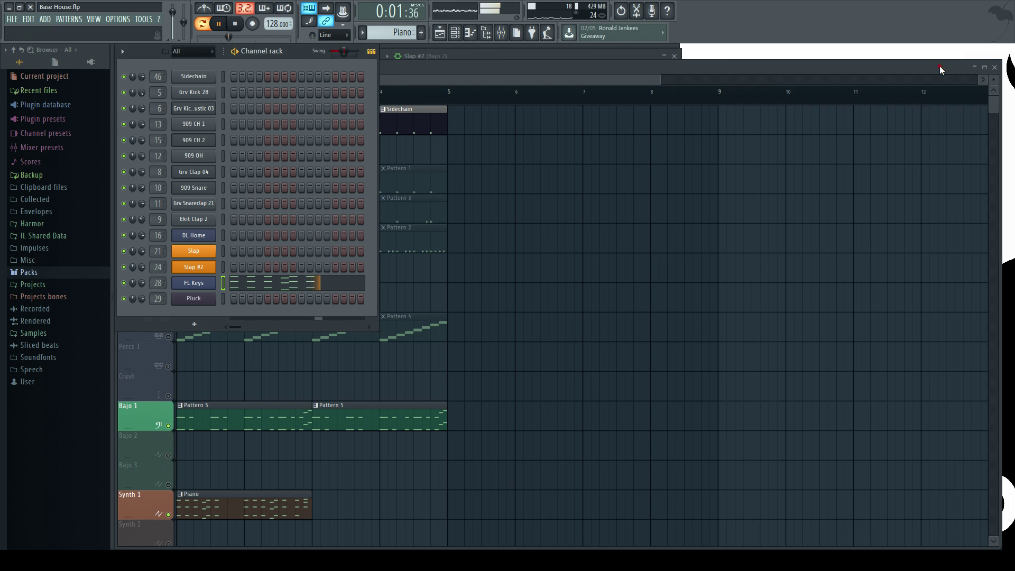
{"action": "key", "text": "F6"}
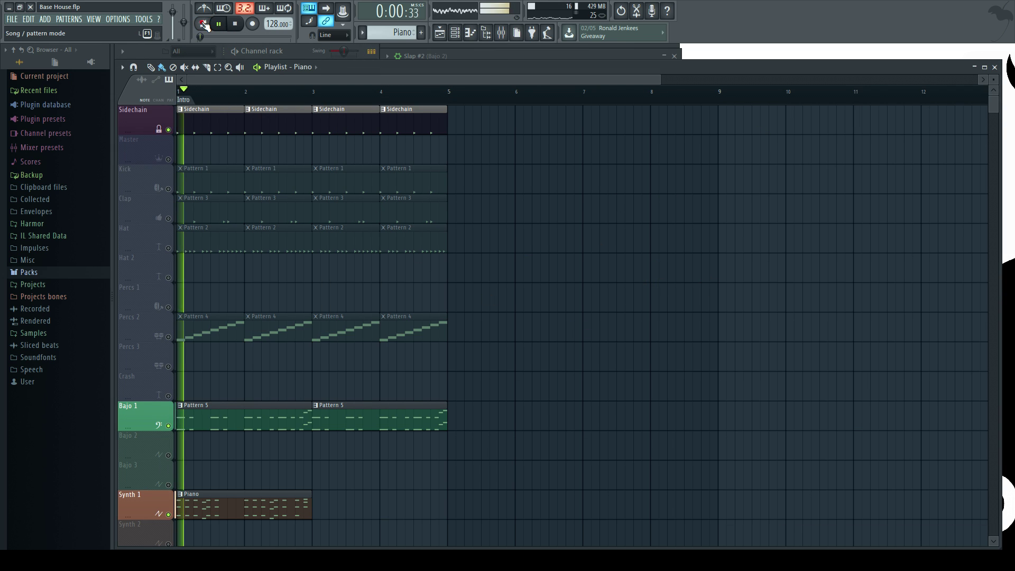
{"action": "scroll", "coordinate": [492, 417], "scroll_direction": "down", "scroll_amount": 2}
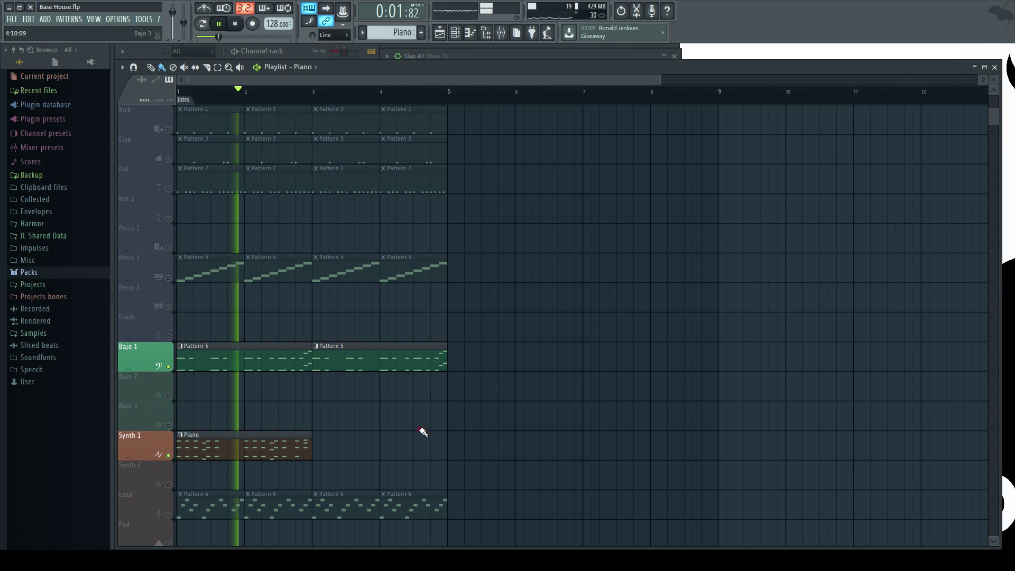
{"action": "double_click", "coordinate": [262, 454]}
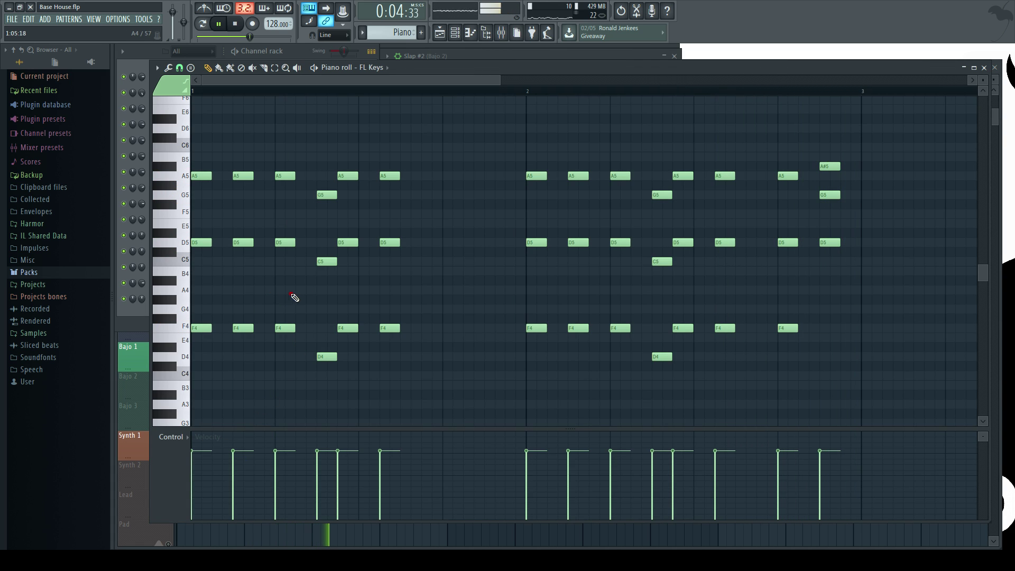
{"action": "left_click", "coordinate": [984, 68]}
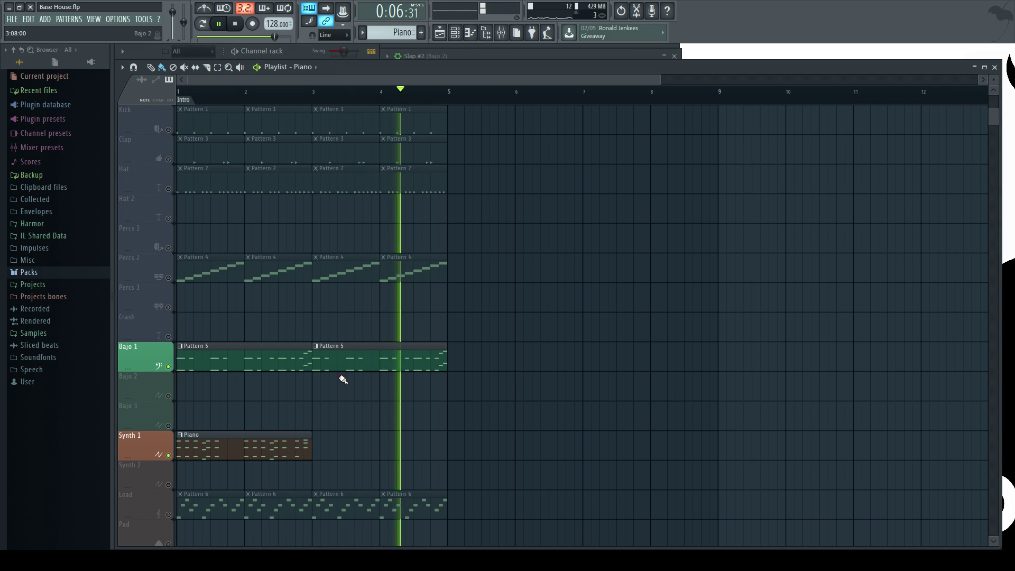
{"action": "left_click", "coordinate": [315, 444]}
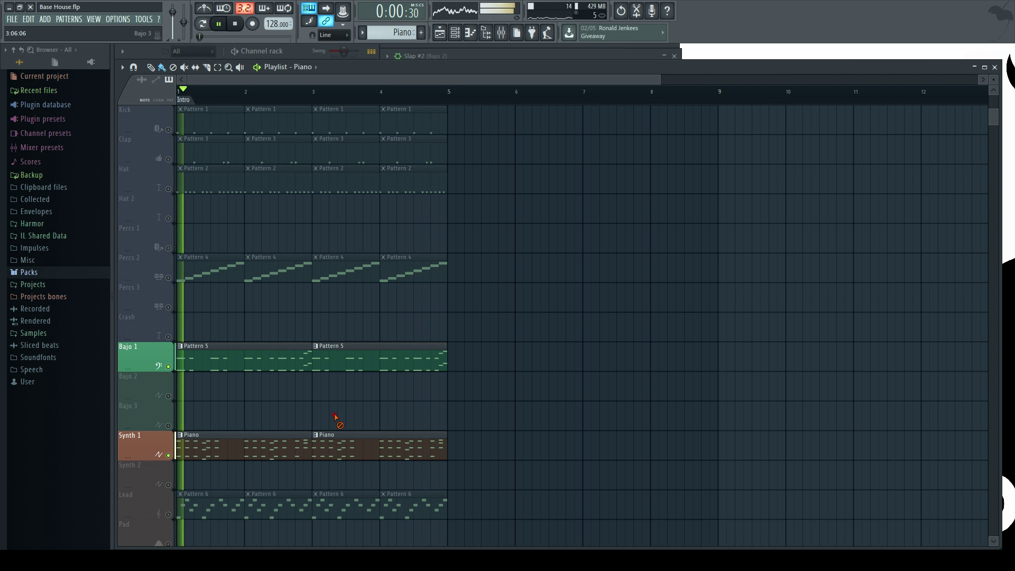
Lower the G5 note of bar 2's last chord one octave to G4 in the Piano clip
{"action": "double_click", "coordinate": [255, 446]}
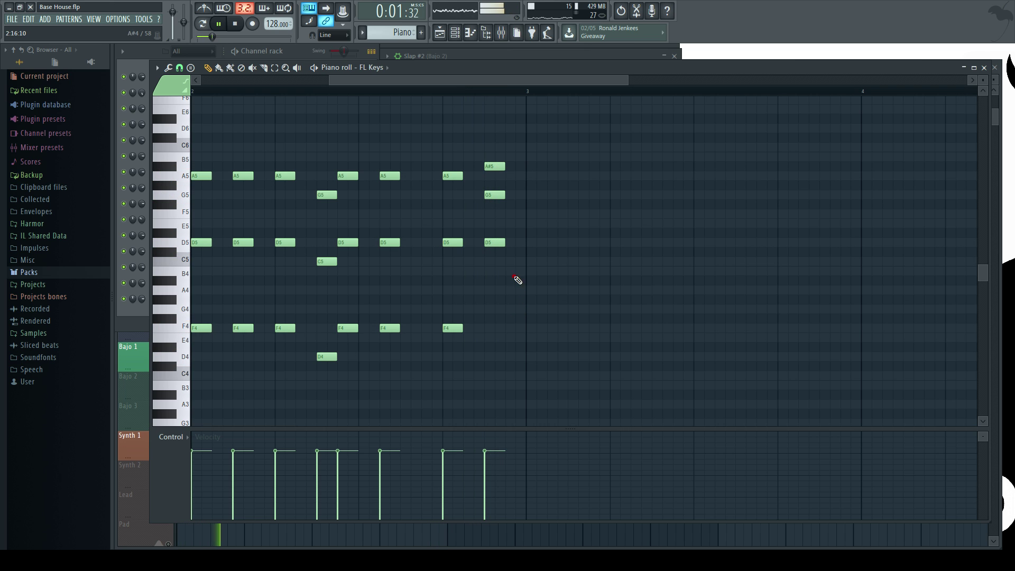
{"action": "left_click", "coordinate": [494, 194]}
{"action": "key", "text": "ctrl+Down"}
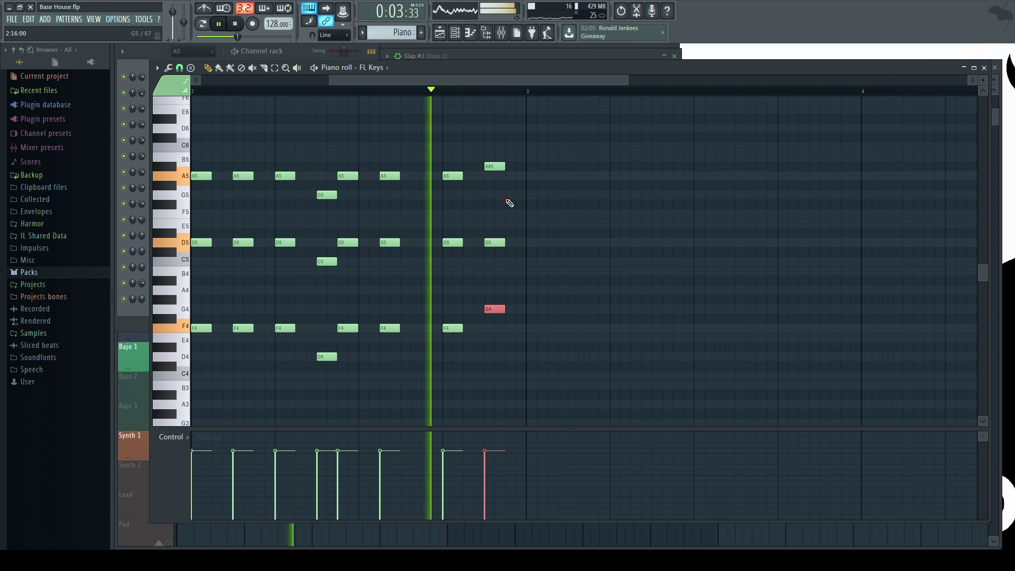
{"action": "left_click", "coordinate": [410, 244], "text": "ctrl"}
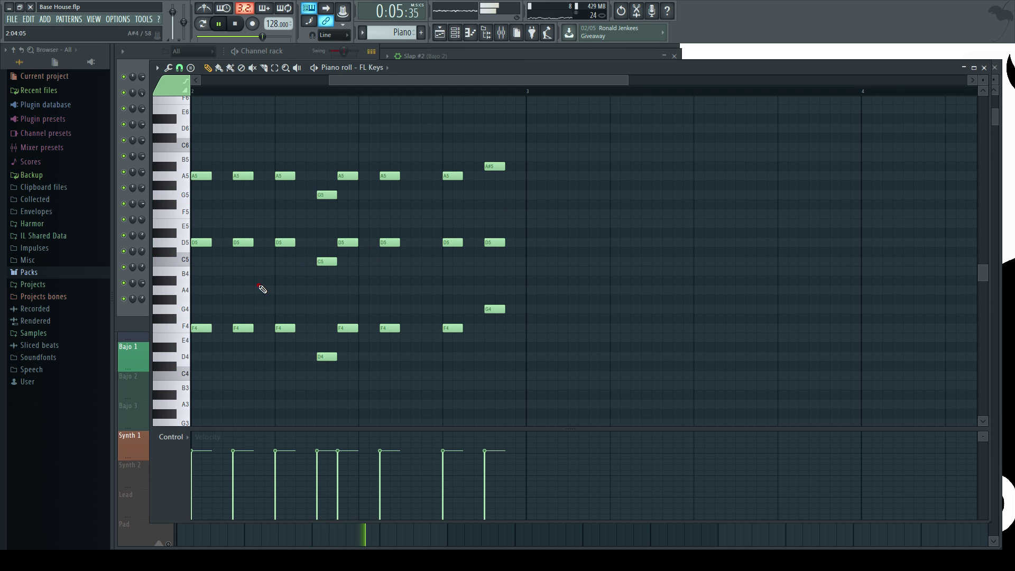
Add a fourth voice to bar 1's chords in pattern mode, with G4 in the fourth chord and A4 in the others
{"action": "scroll", "coordinate": [210, 279], "scroll_direction": "up", "scroll_amount": 1}
{"action": "left_click_drag", "start_coordinate": [369, 80], "coordinate": [228, 80]}
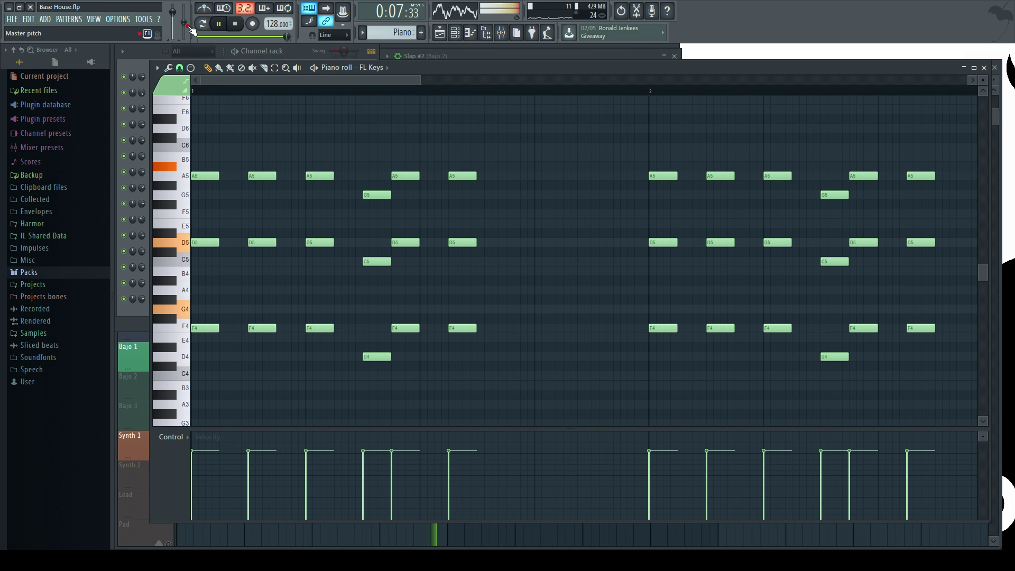
{"action": "key", "text": "space"}
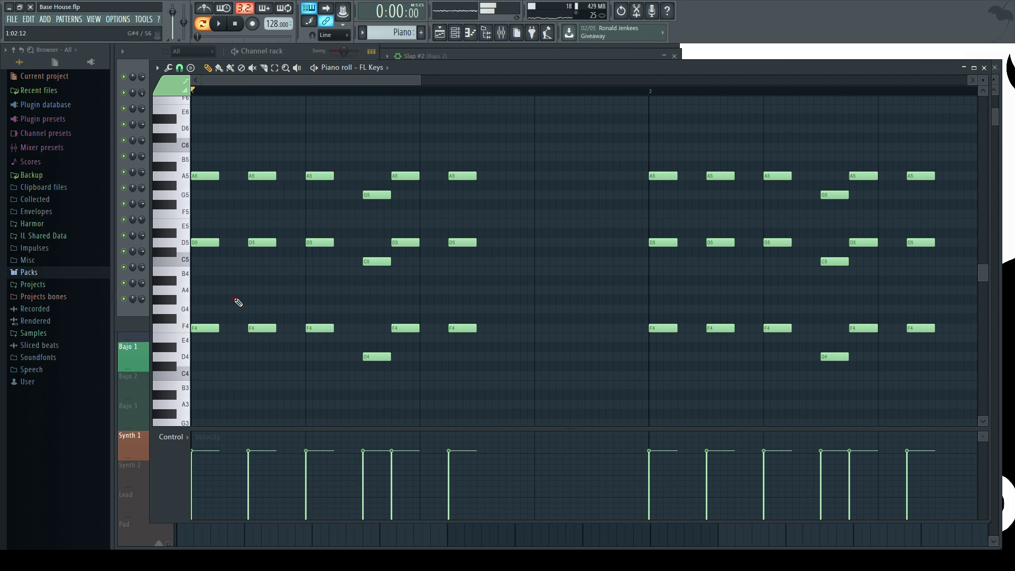
{"action": "scroll", "coordinate": [205, 267], "scroll_direction": "down", "scroll_amount": 1}
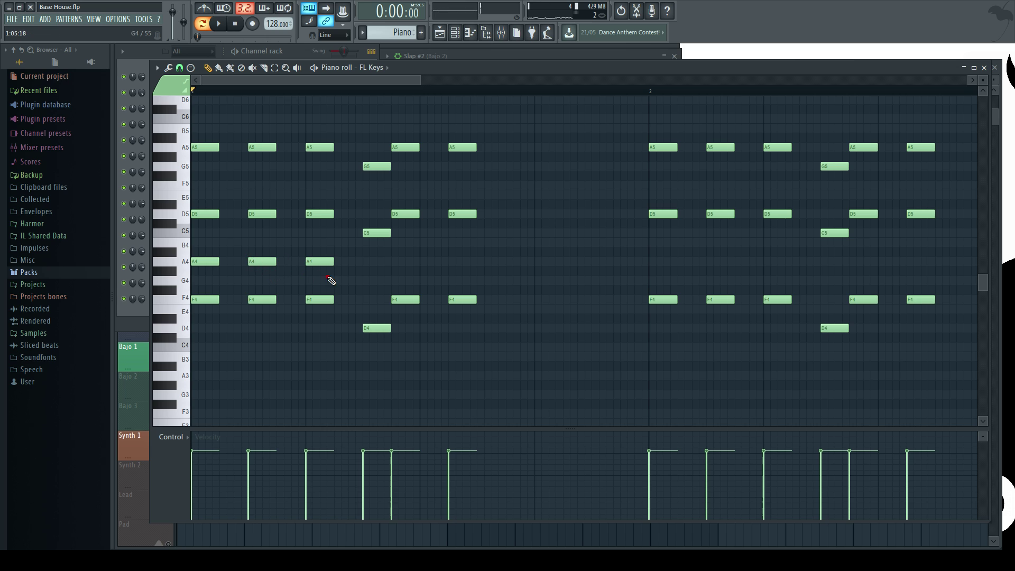
{"action": "key", "text": "space"}
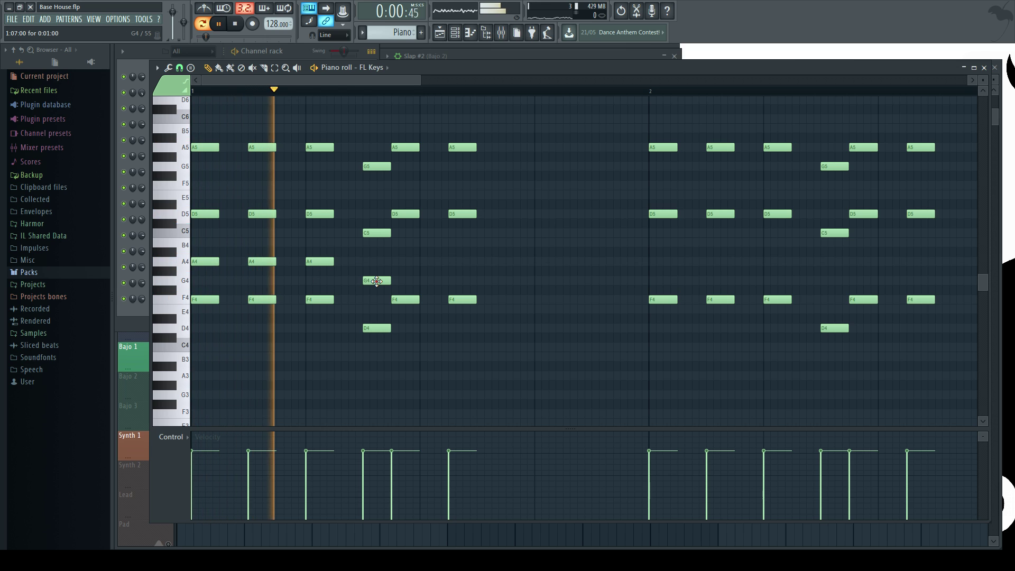
{"action": "key", "text": "space"}
{"action": "left_click", "coordinate": [392, 261]}
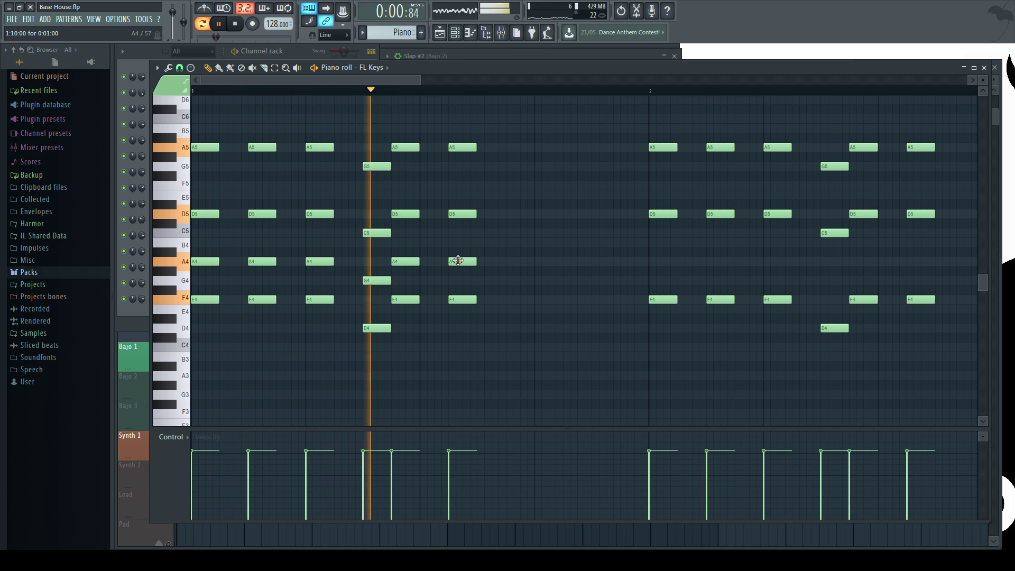
Duplicate bar 1's added A4 and G4 notes into bar 2
{"action": "left_click_drag", "start_coordinate": [493, 293], "coordinate": [146, 246]}
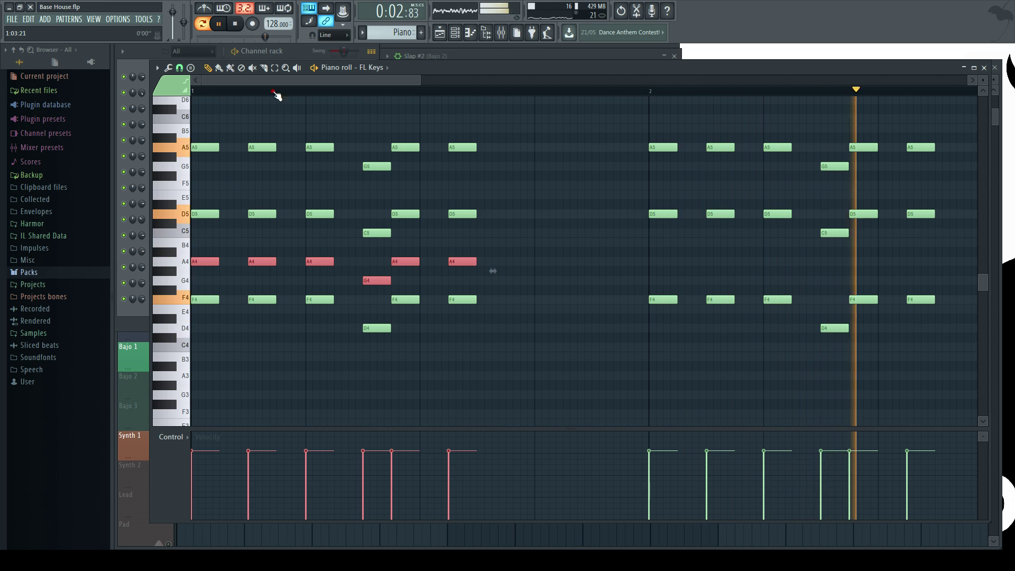
{"action": "left_click_drag", "start_coordinate": [279, 81], "coordinate": [212, 111]}
{"action": "key", "text": "ctrl+b"}
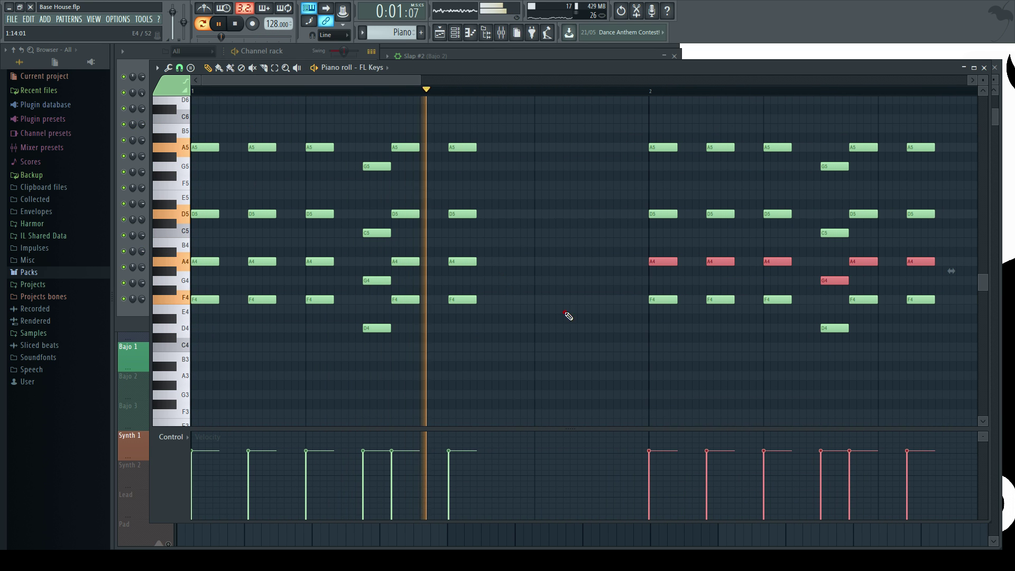
{"action": "left_click", "coordinate": [626, 364], "text": "ctrl"}
Add A4 to bar 2's second-to-last chord and A#4 to its last chord
{"action": "scroll", "coordinate": [688, 338], "scroll_direction": "down", "scroll_amount": 1}
{"action": "scroll", "coordinate": [840, 261], "scroll_direction": "up", "scroll_amount": 2}
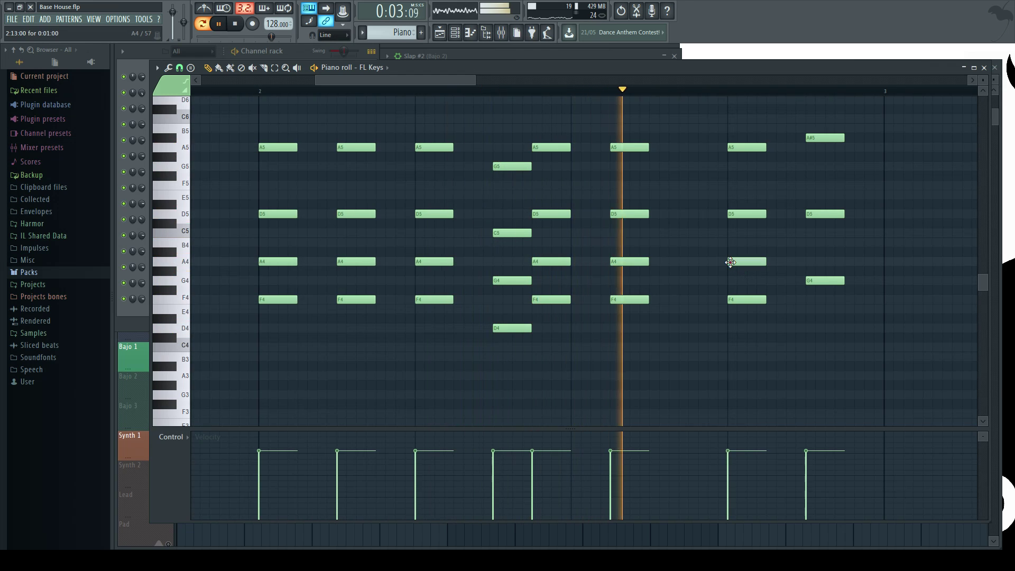
{"action": "left_click", "coordinate": [809, 252]}
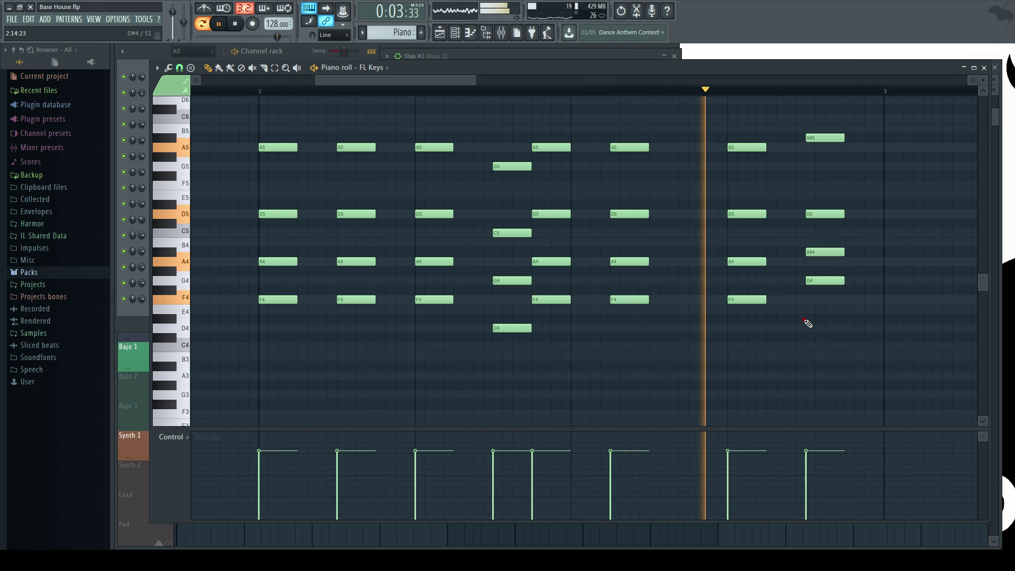
Try the whole chord pattern one octave higher and move it back down
{"action": "scroll", "coordinate": [550, 315], "scroll_direction": "down", "scroll_amount": 2}
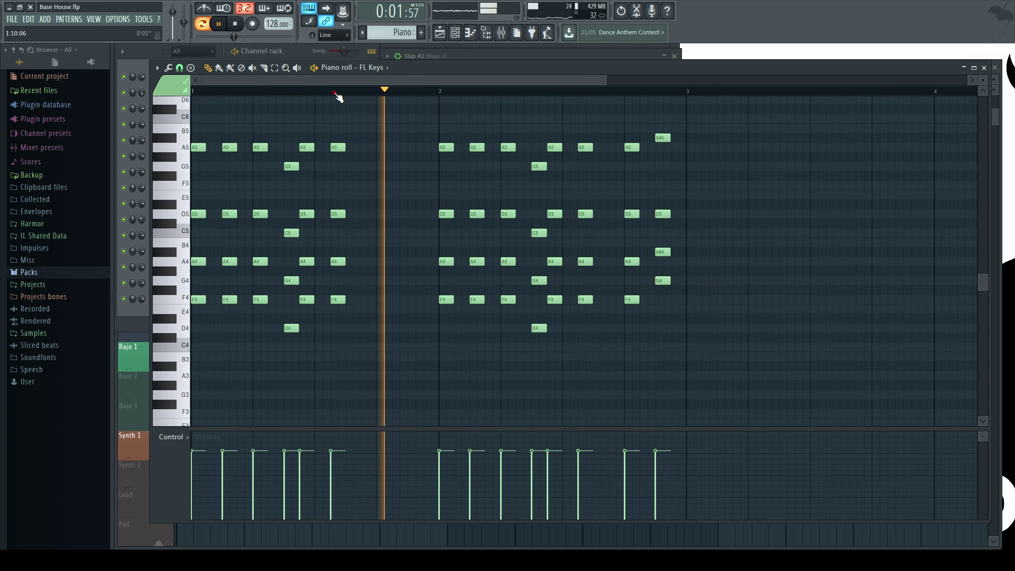
{"action": "left_click_drag", "start_coordinate": [791, 369], "coordinate": [23, 103]}
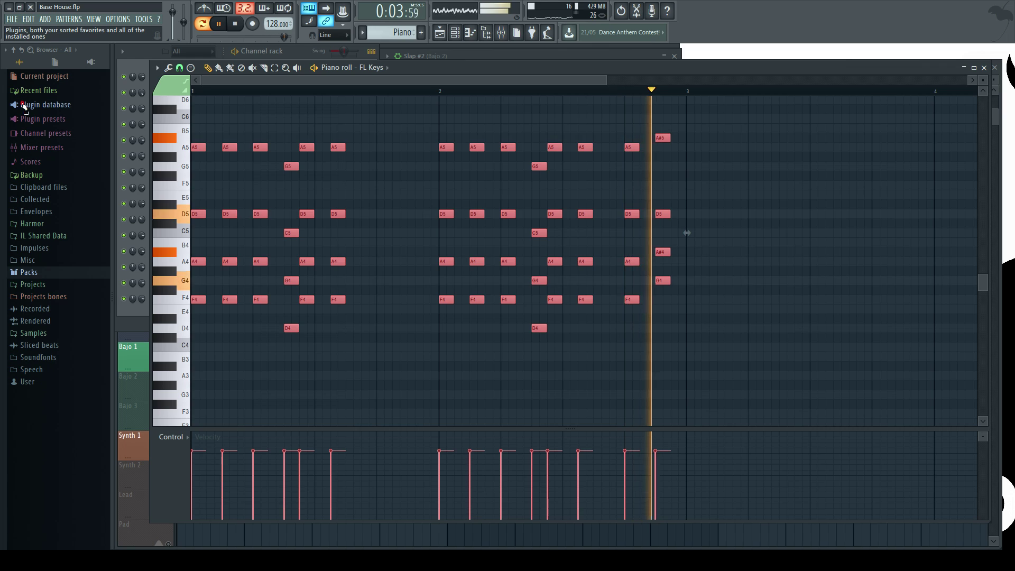
{"action": "key", "text": "ctrl+Up"}
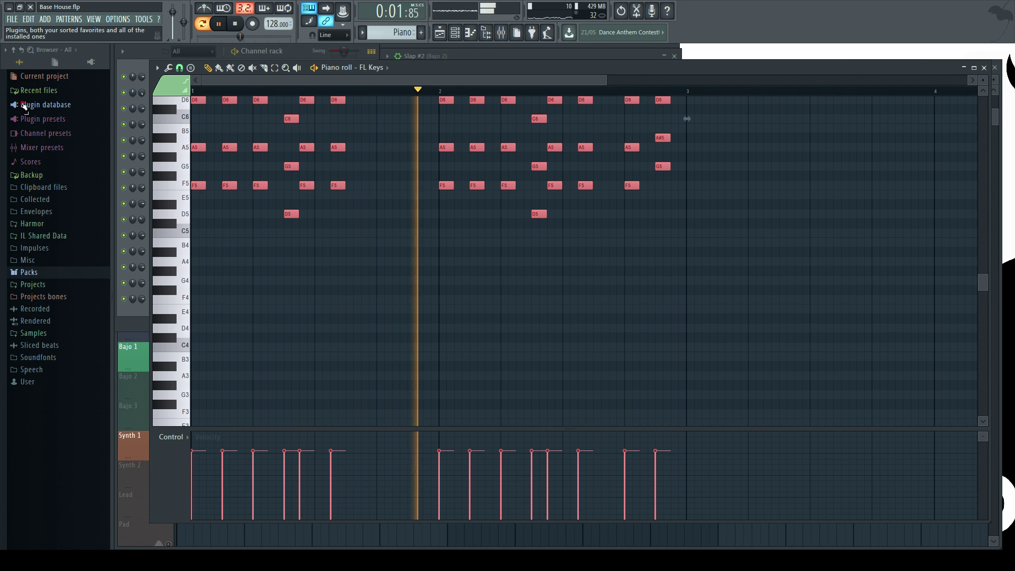
{"action": "key", "text": "ctrl+Down"}
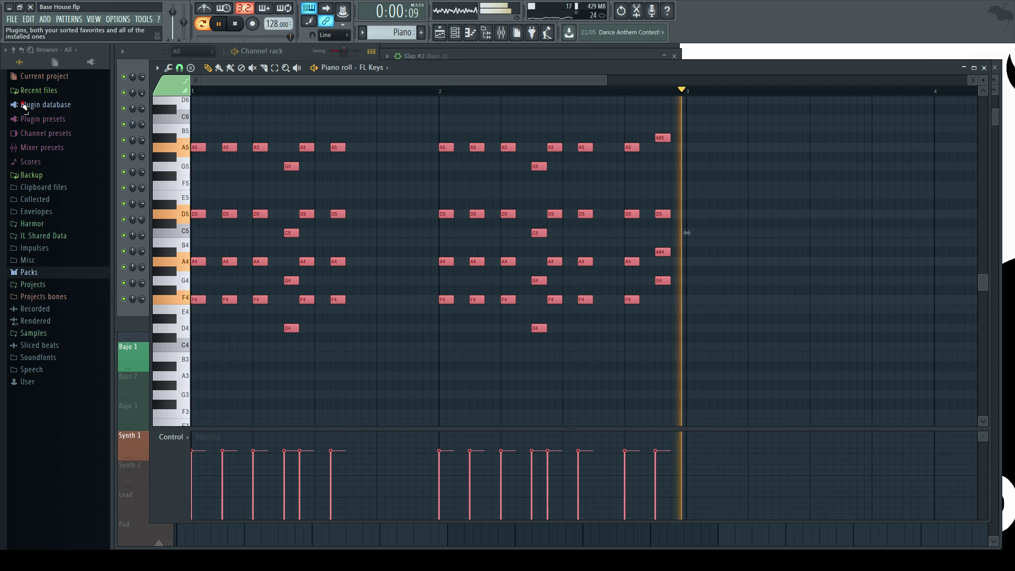
{"action": "left_click", "coordinate": [390, 185]}
{"action": "scroll", "coordinate": [356, 125], "scroll_direction": "up", "scroll_amount": 2}
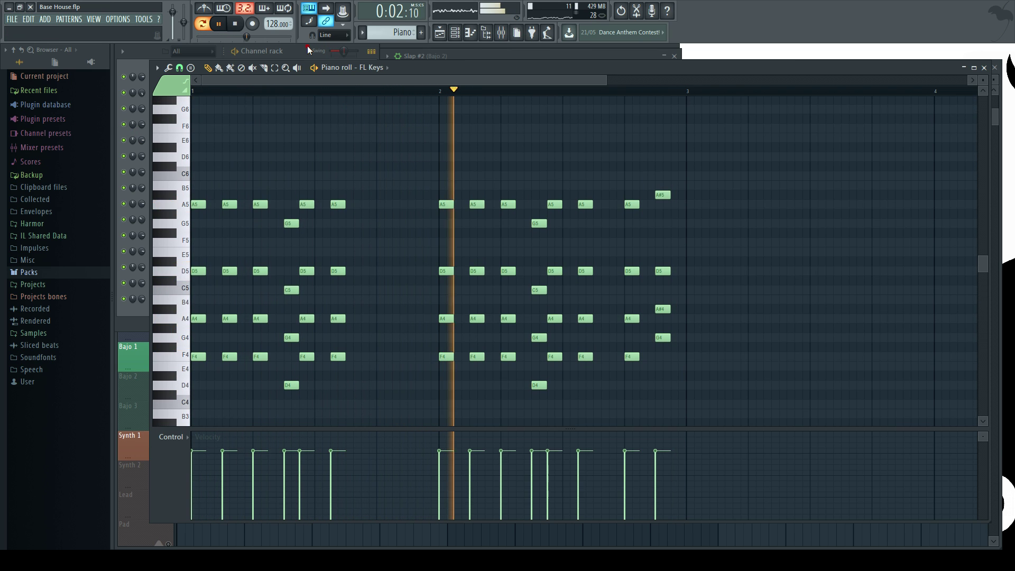
Stop playback, clone the FL Keys channel and copy its chord notes to the clone
{"action": "left_click", "coordinate": [309, 50]}
{"action": "key", "text": "space"}
{"action": "left_click", "coordinate": [193, 283]}
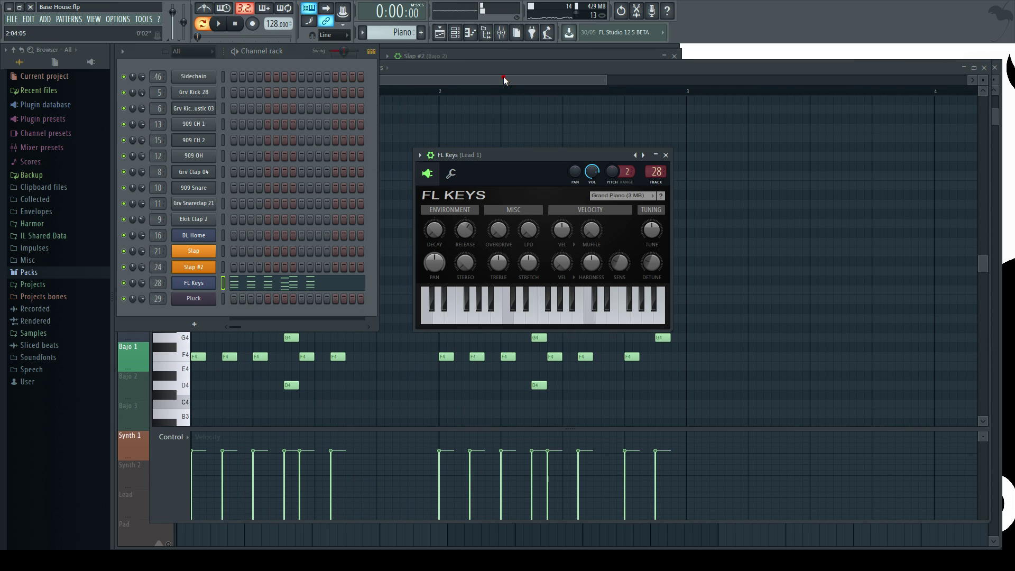
{"action": "left_click_drag", "start_coordinate": [502, 160], "coordinate": [469, 56]}
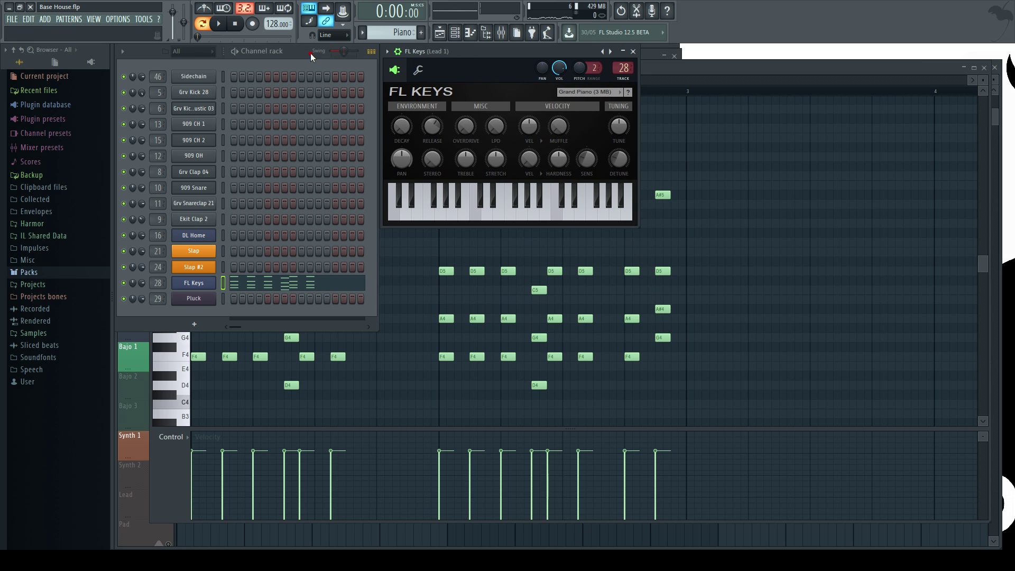
{"action": "right_click", "coordinate": [197, 284]}
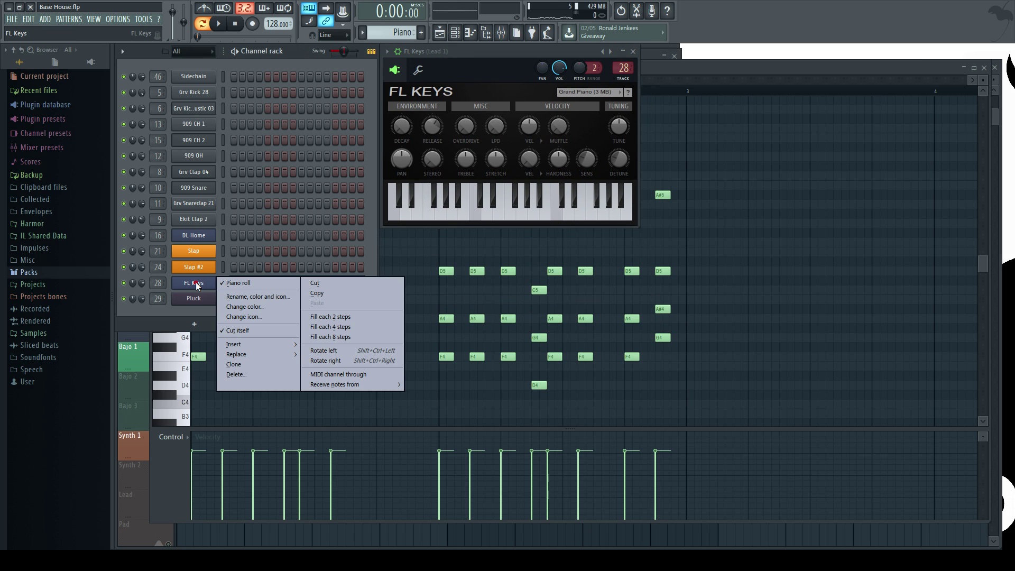
{"action": "left_click", "coordinate": [233, 365]}
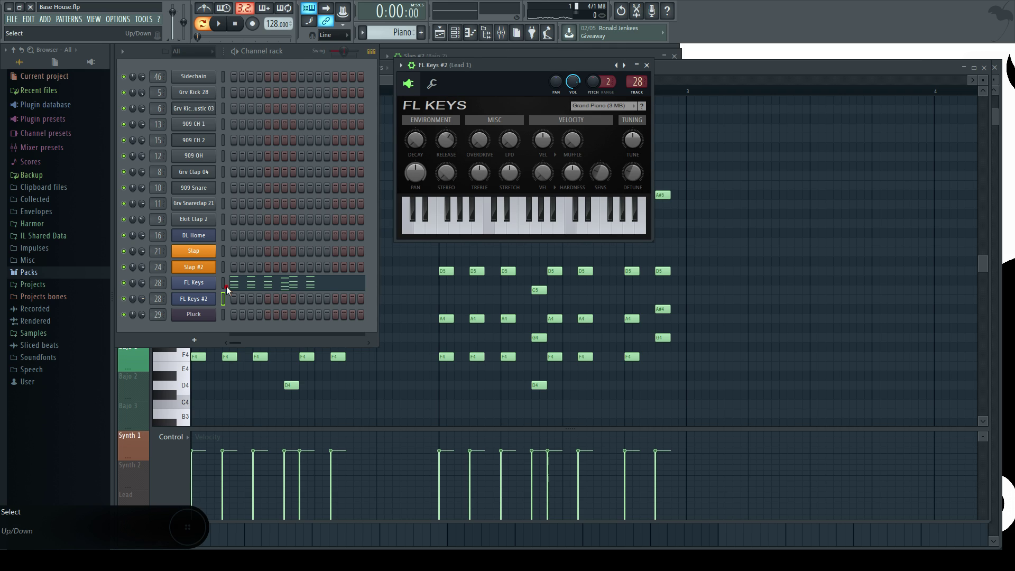
{"action": "left_click", "coordinate": [224, 285]}
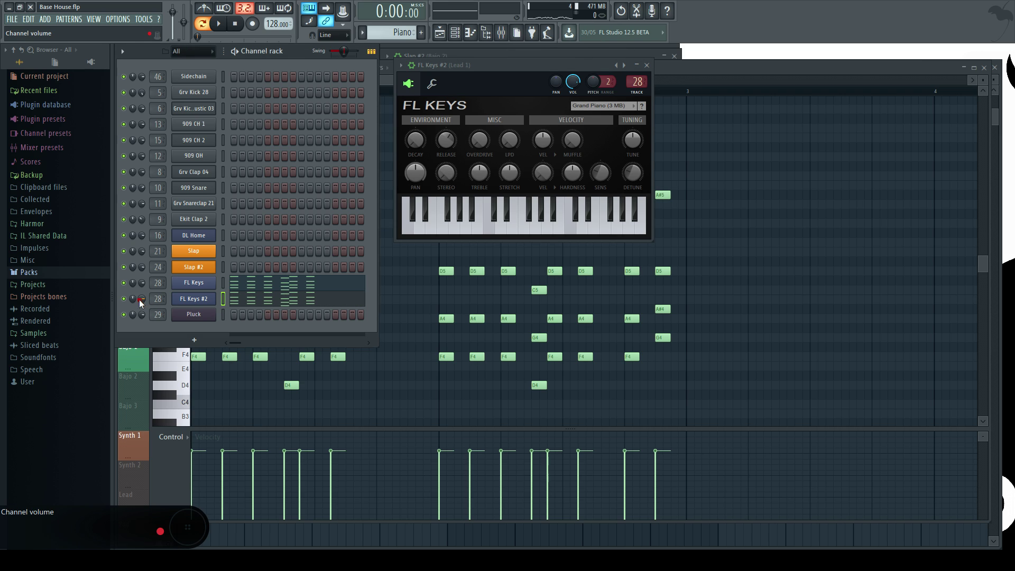
Solo the cloned FL Keys channel, audition it briefly and open its instrument window
{"action": "key", "text": "space"}
{"action": "key", "text": "space"}
{"action": "left_click", "coordinate": [197, 300]}
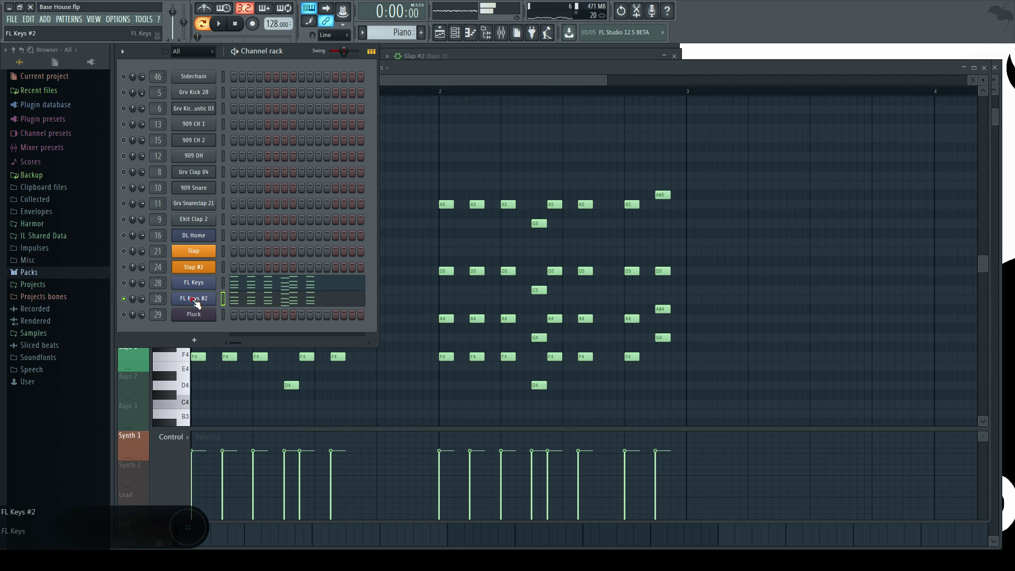
{"action": "left_click", "coordinate": [194, 300]}
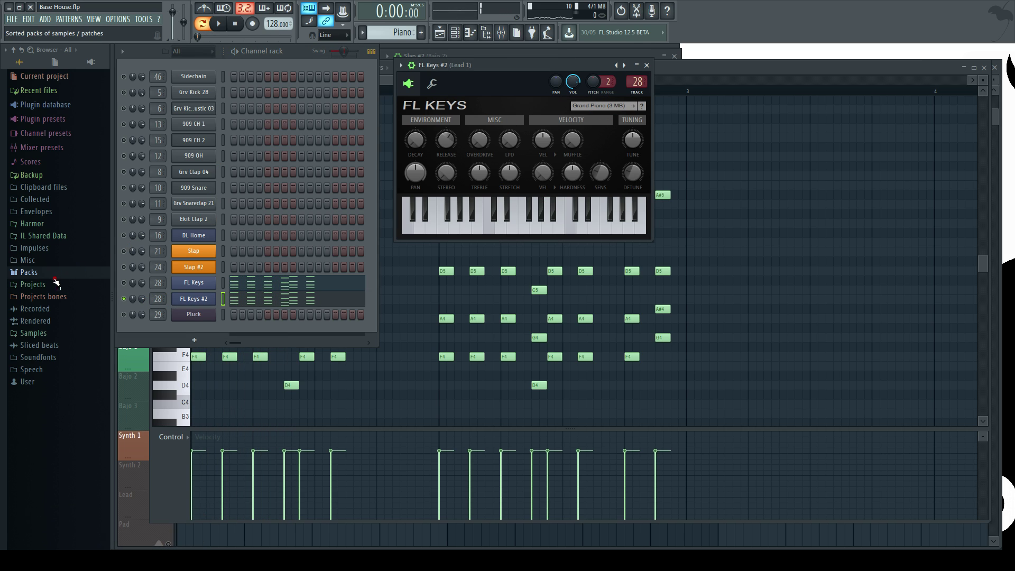
Replace the clone's instrument with Grand Piano from the Keyboard instruments in Packs and audition the pattern
{"action": "left_click", "coordinate": [36, 273]}
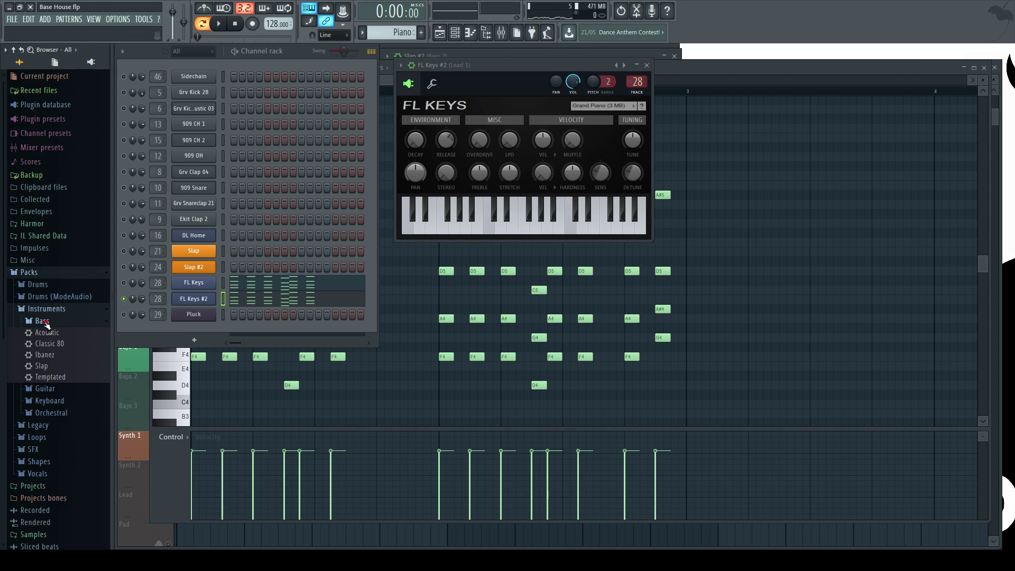
{"action": "left_click", "coordinate": [44, 322]}
{"action": "left_click", "coordinate": [63, 346]}
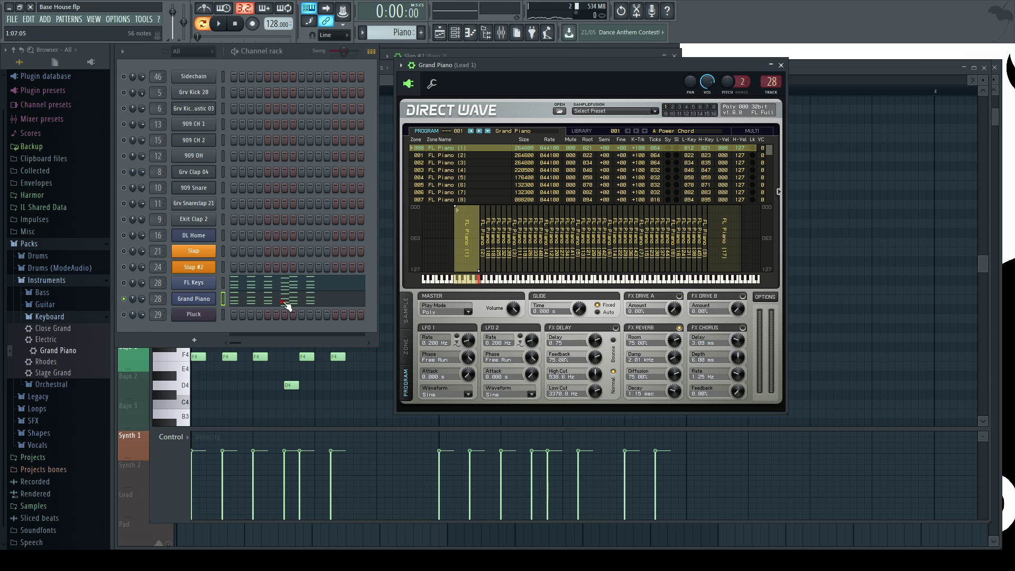
{"action": "key", "text": "space"}
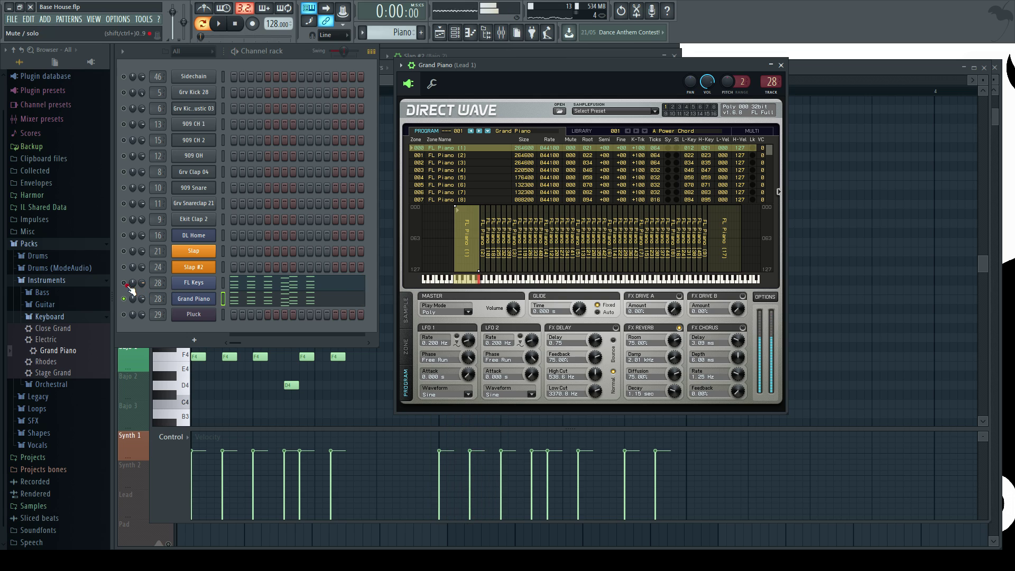
{"action": "key", "text": "space"}
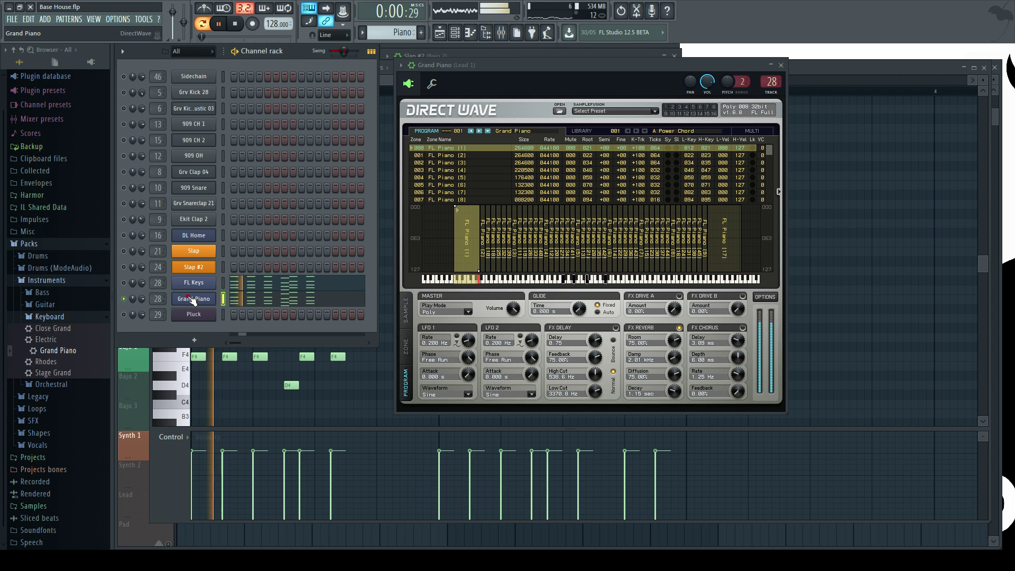
Transpose all of the Grand Piano channel's chord notes up one octave in the piano roll and close it
{"action": "left_click", "coordinate": [249, 302]}
{"action": "left_click_drag", "start_coordinate": [744, 418], "coordinate": [259, 262]}
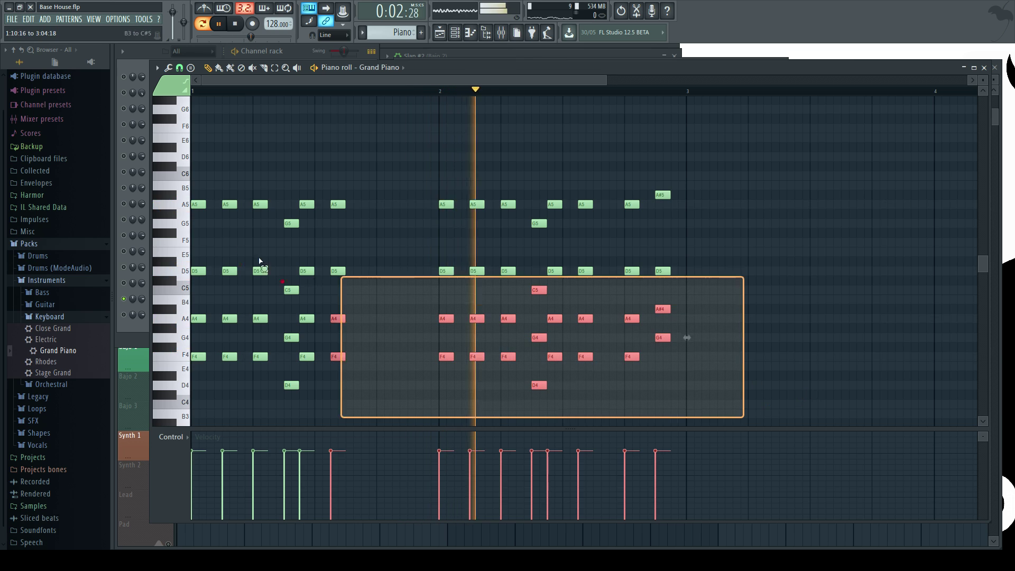
{"action": "key", "text": "ctrl+a"}
{"action": "key", "text": "ctrl+Up"}
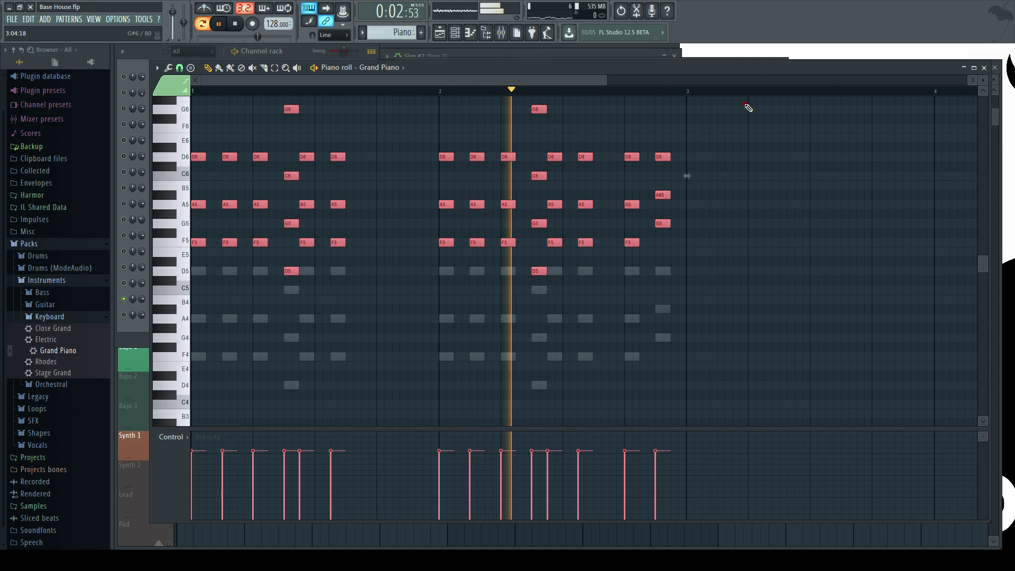
{"action": "left_click", "coordinate": [984, 68]}
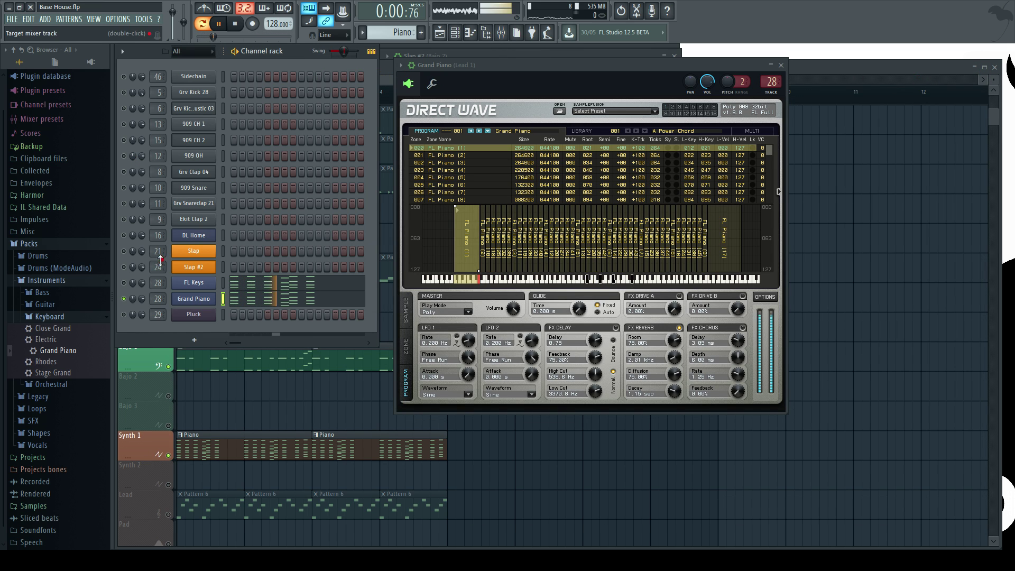
Stop playback and link the FL Keys channel volume to the Peak ctrl - Peak internal controller with a preset mapping formula
{"action": "key", "text": "space"}
{"action": "right_click", "coordinate": [143, 284]}
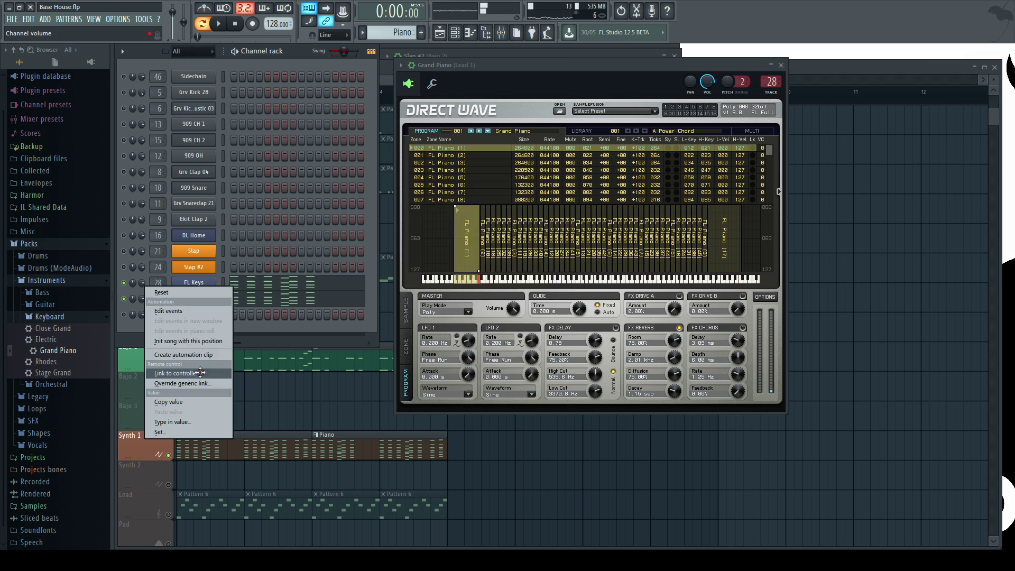
{"action": "left_click", "coordinate": [177, 373]}
{"action": "left_click", "coordinate": [499, 252]}
{"action": "left_click", "coordinate": [497, 303]}
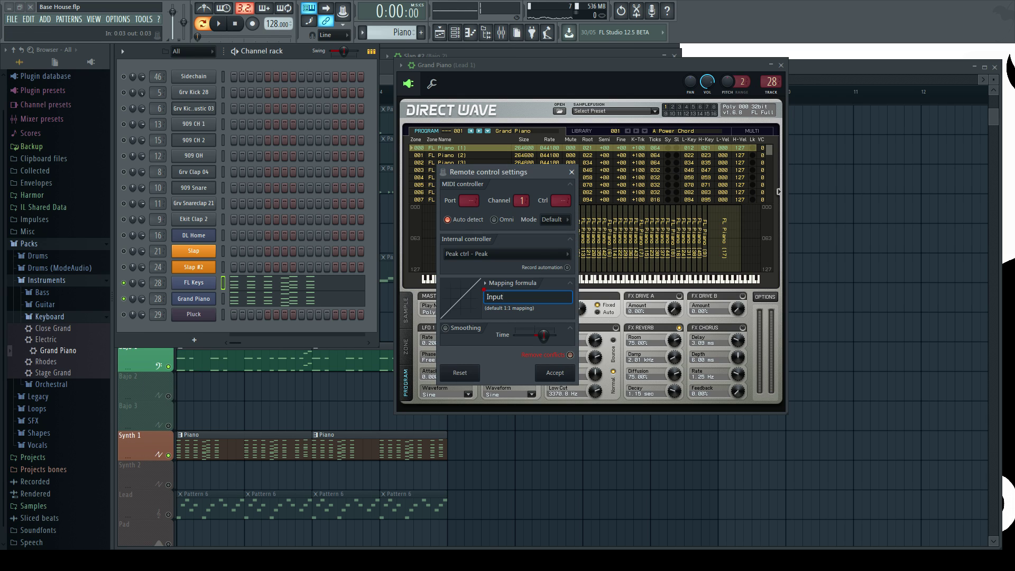
{"action": "left_click", "coordinate": [496, 283]}
{"action": "left_click", "coordinate": [497, 317]}
{"action": "left_click", "coordinate": [554, 373]}
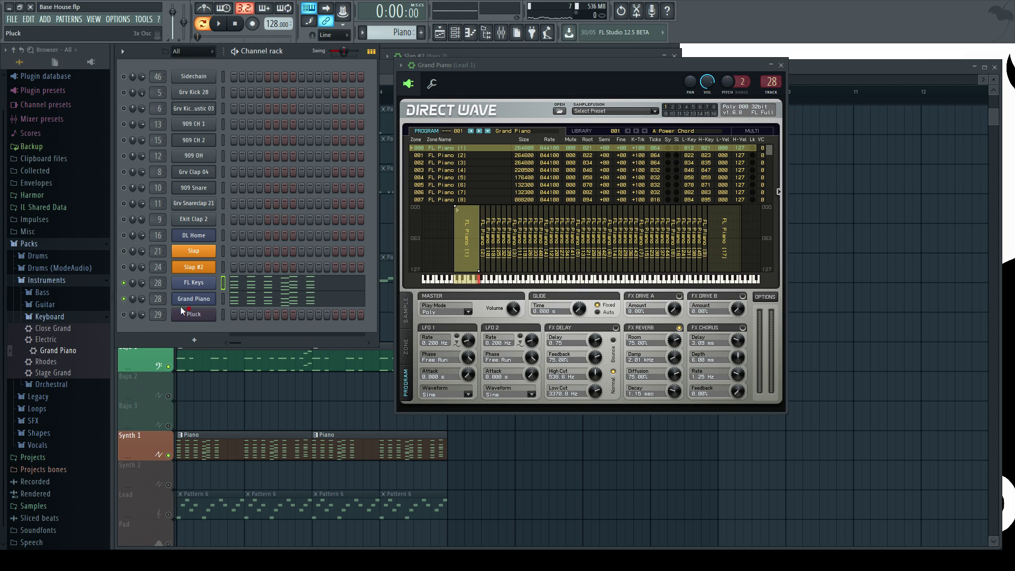
Unmute the Sidechain playlist track and the Sidechain channel, and play the arrangement in song mode
{"action": "key", "text": "space"}
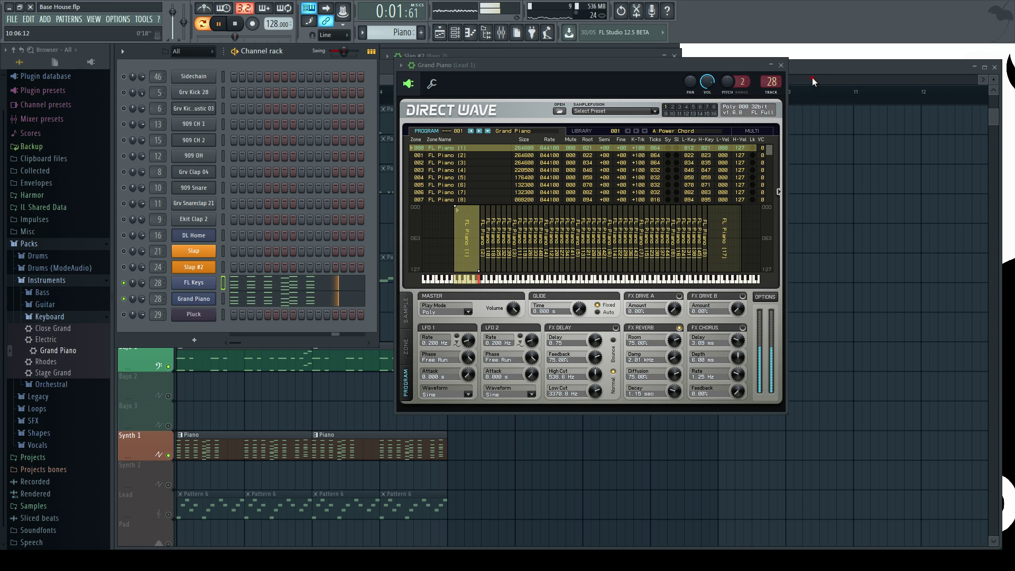
{"action": "key", "text": "F5"}
{"action": "scroll", "coordinate": [189, 124], "scroll_direction": "up", "scroll_amount": 2}
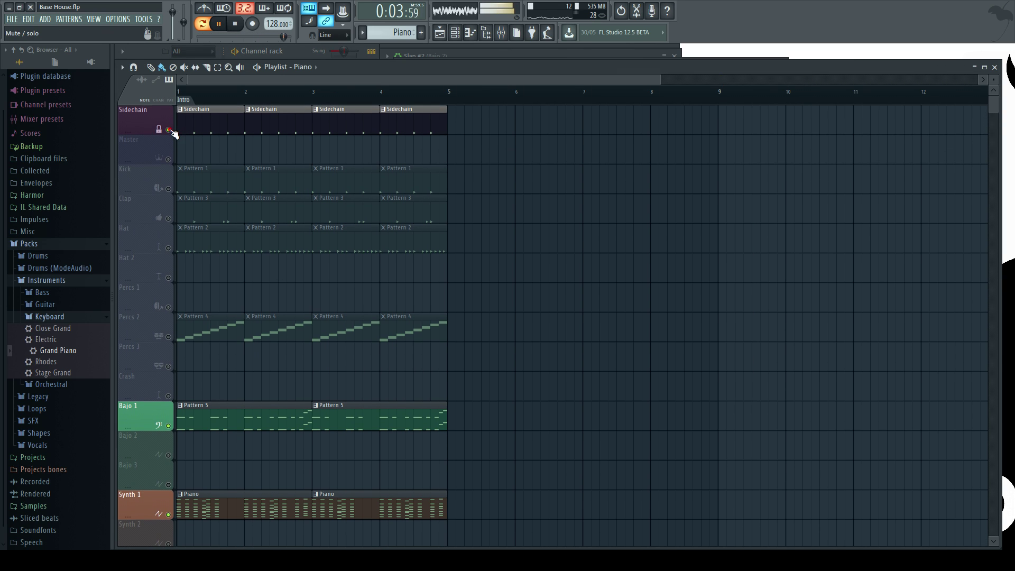
{"action": "key", "text": "space"}
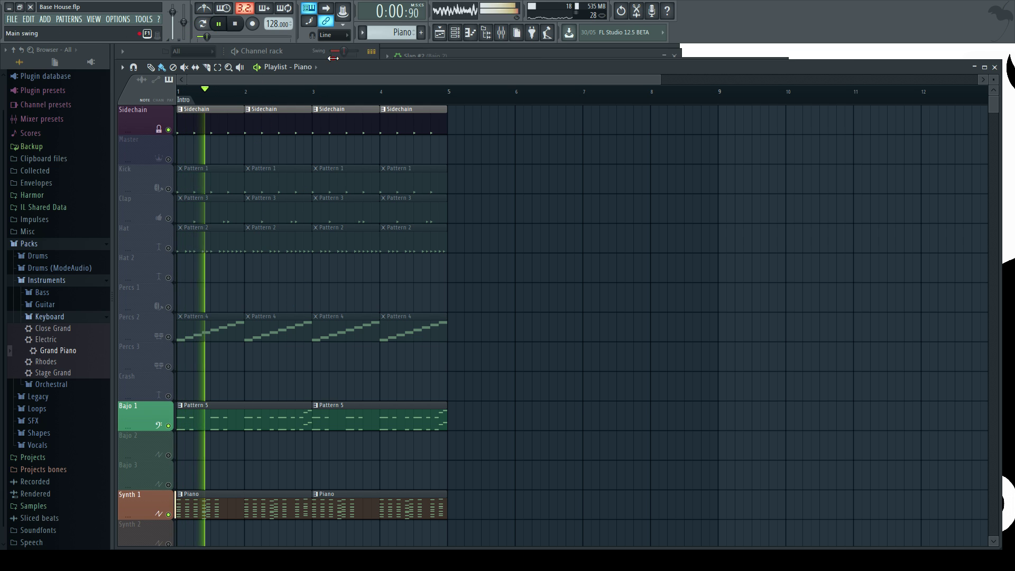
{"action": "key", "text": "F6"}
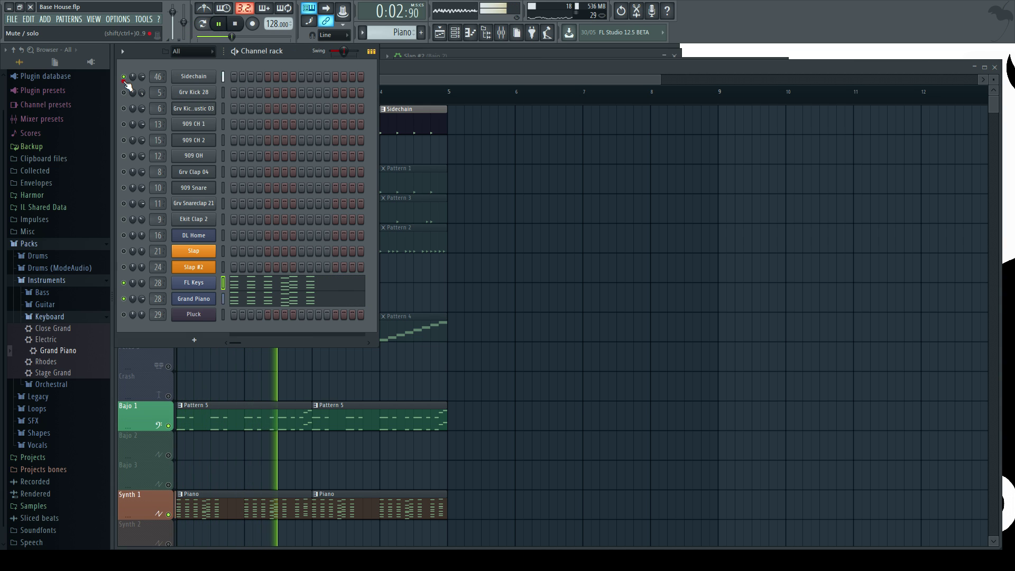
{"action": "key", "text": "F6"}
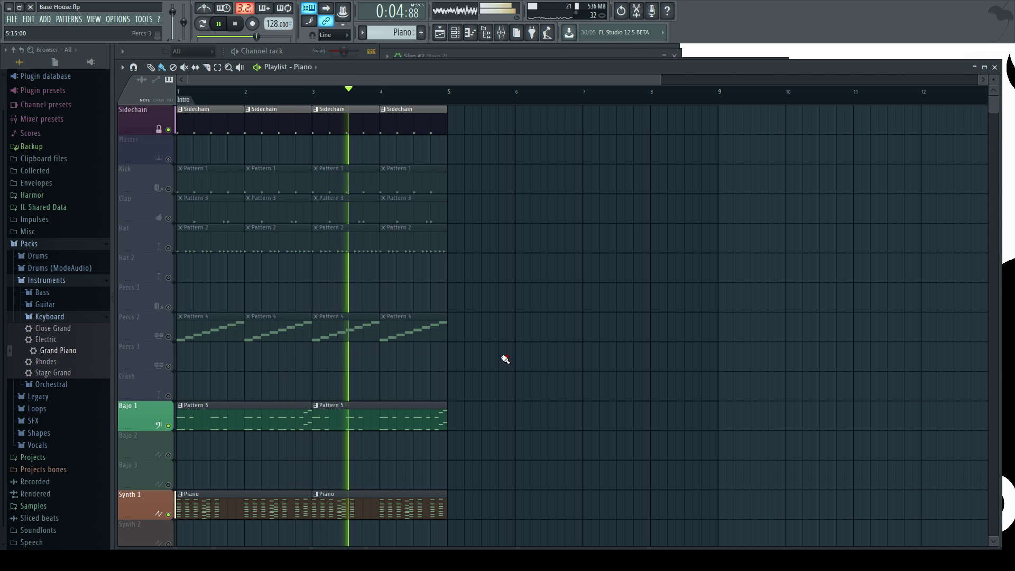
Mute and unmute the Grand Piano channel during playback to compare the chords with and without it
{"action": "key", "text": "F6"}
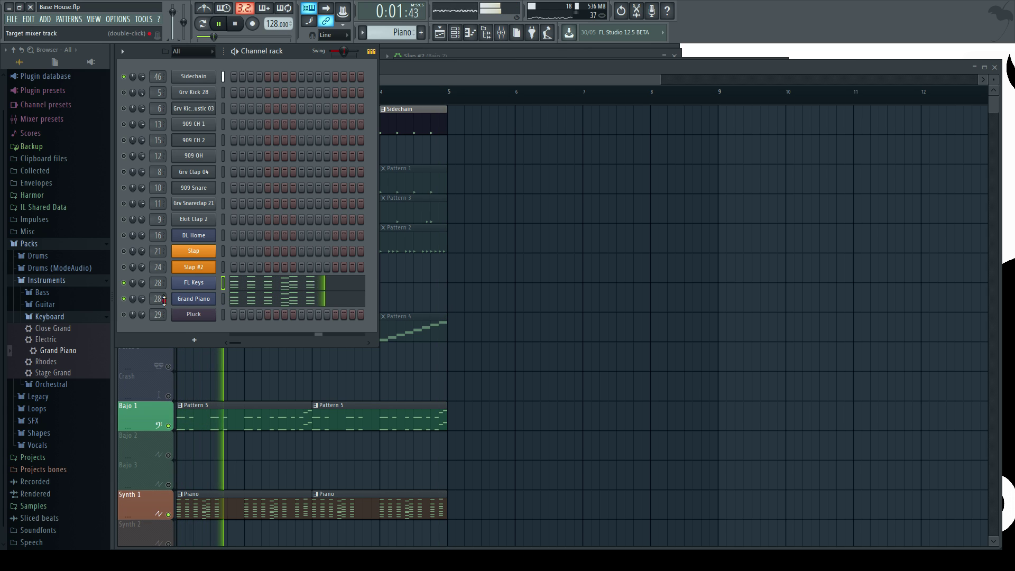
{"action": "left_click", "coordinate": [124, 298]}
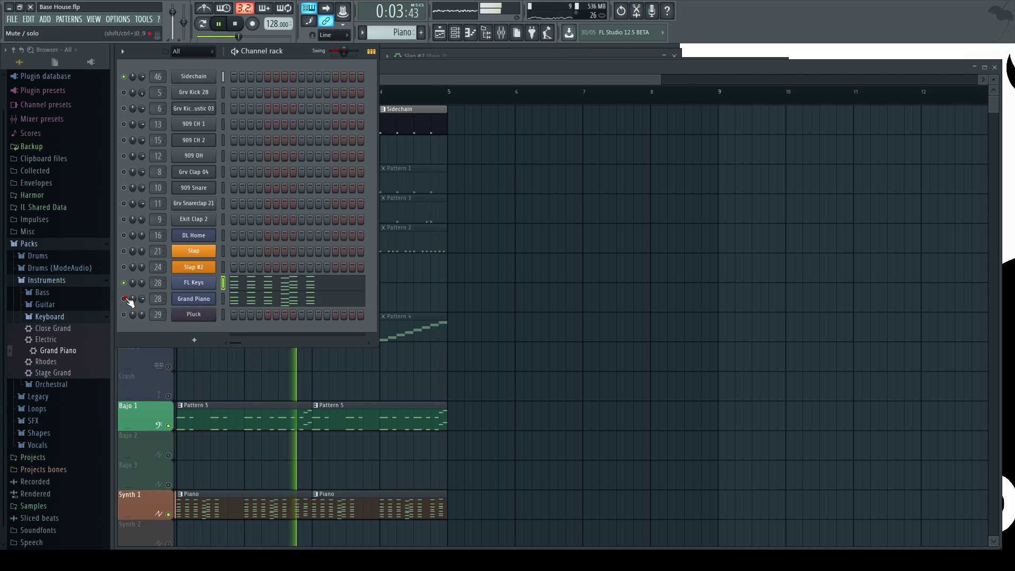
{"action": "left_click", "coordinate": [125, 284]}
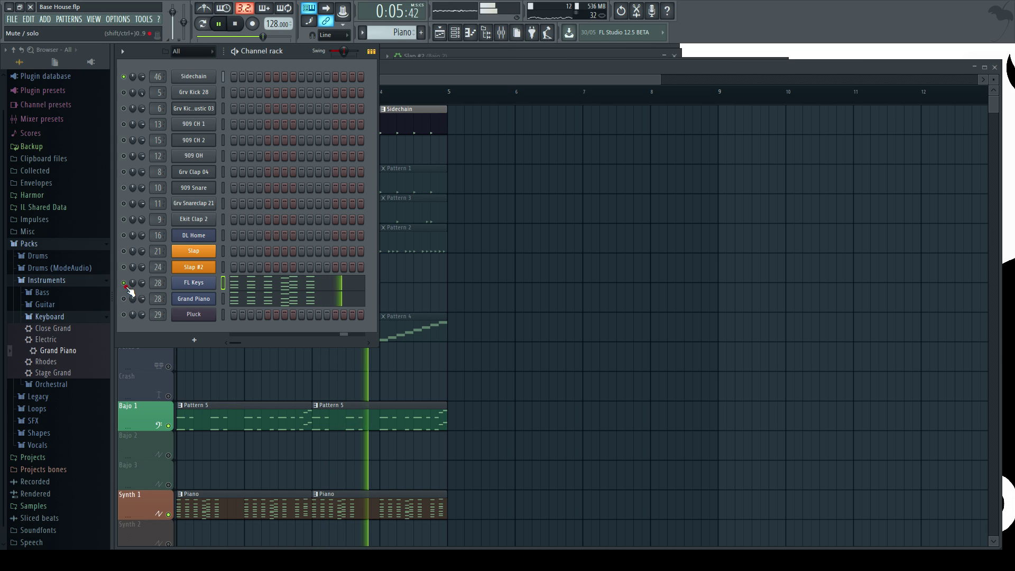
{"action": "left_click", "coordinate": [125, 299]}
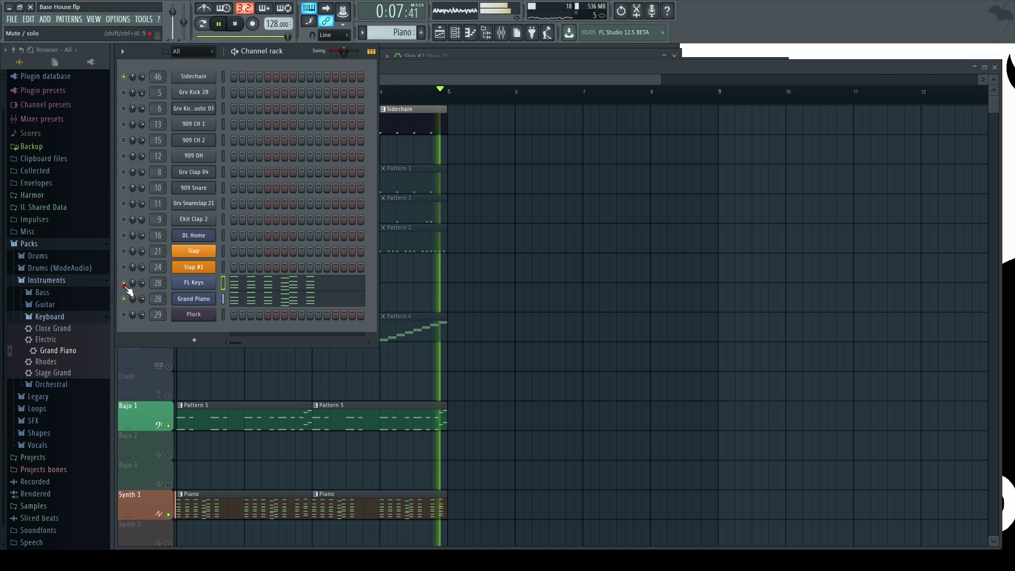
Solo the FL Keys channel, restart playback and re-enable the Sidechain channel alongside it
{"action": "key", "text": "space"}
{"action": "right_click", "coordinate": [125, 284]}
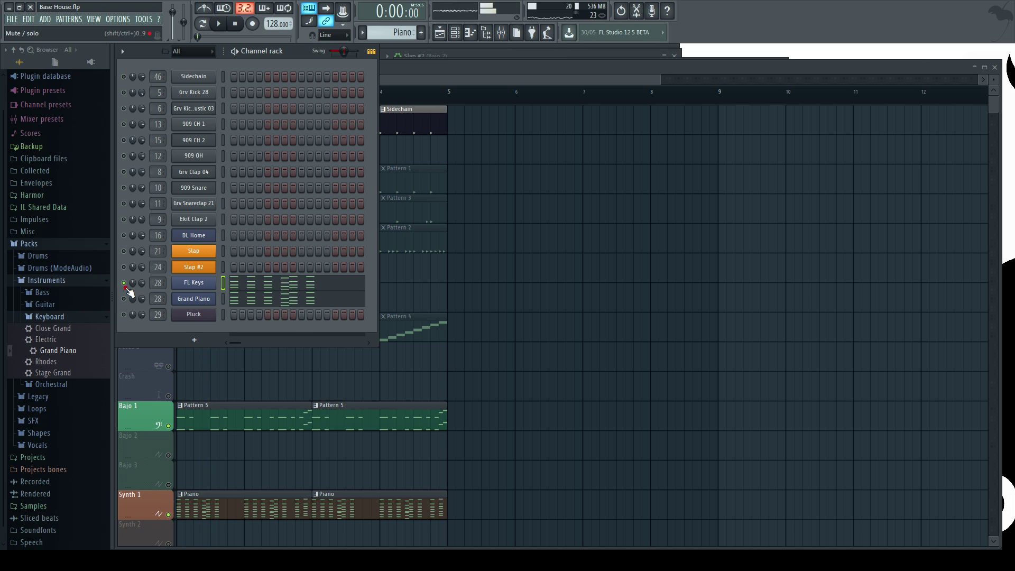
{"action": "key", "text": "space"}
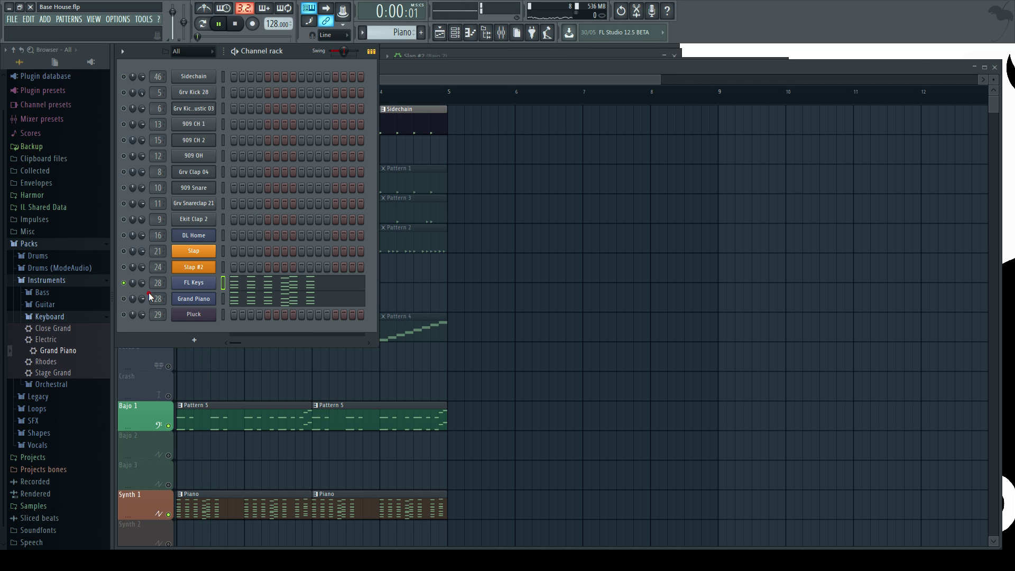
{"action": "left_click", "coordinate": [124, 76]}
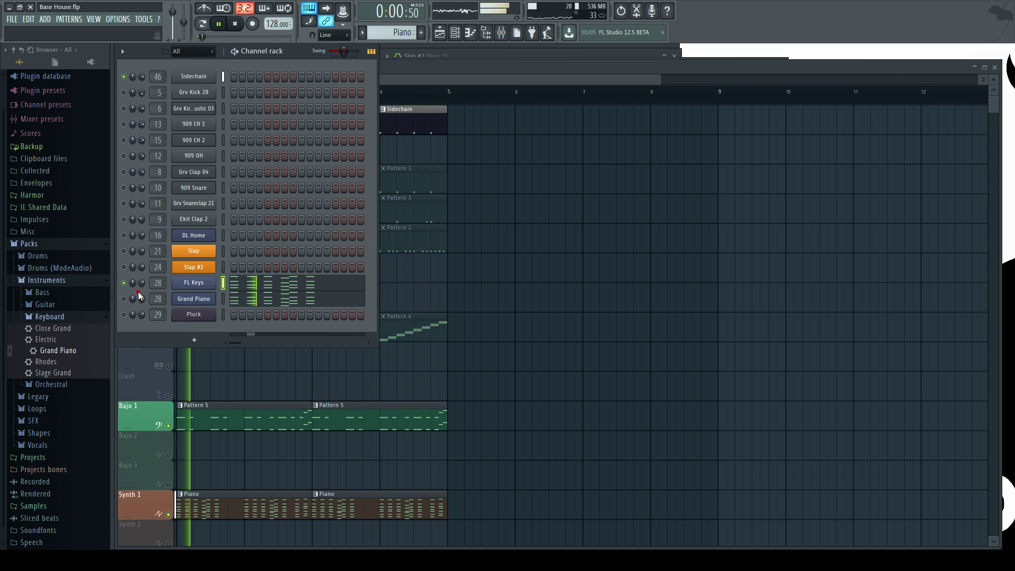
Stop playback, reopen the FL Keys volume link settings and accept Peak ctrl - Peak as the internal controller
{"action": "key", "text": "space"}
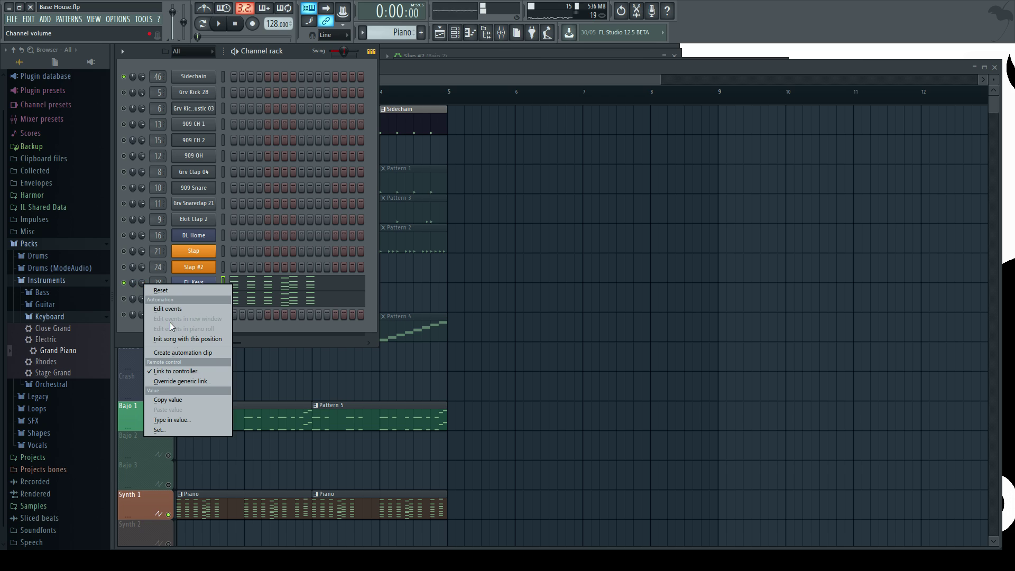
{"action": "left_click", "coordinate": [175, 371]}
{"action": "left_click", "coordinate": [508, 262]}
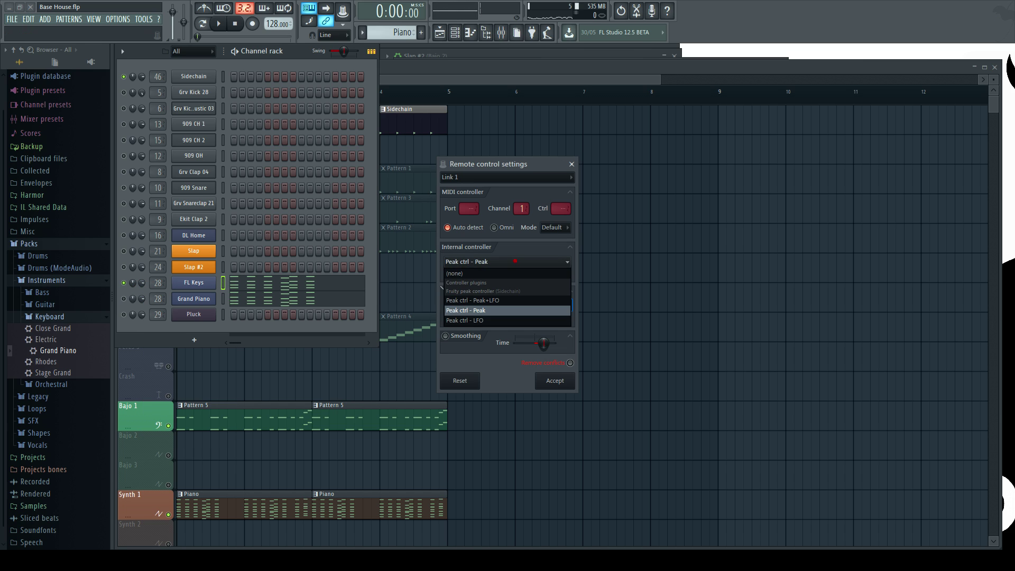
{"action": "left_click", "coordinate": [465, 311]}
{"action": "left_click", "coordinate": [552, 380]}
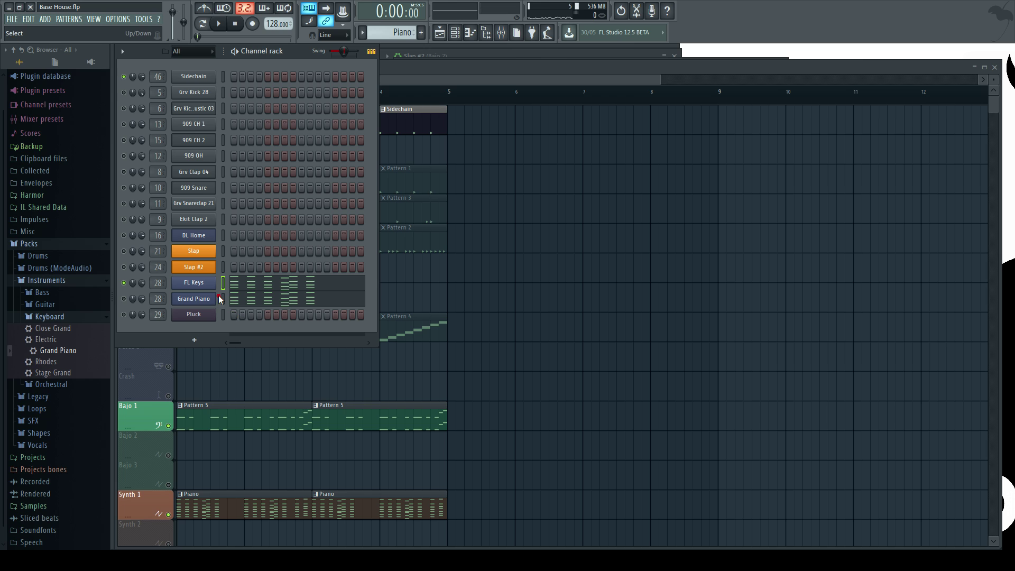
Open the mixer and route the Grand Piano channel to mixer track 29, Lead 2
{"action": "key", "text": "F9"}
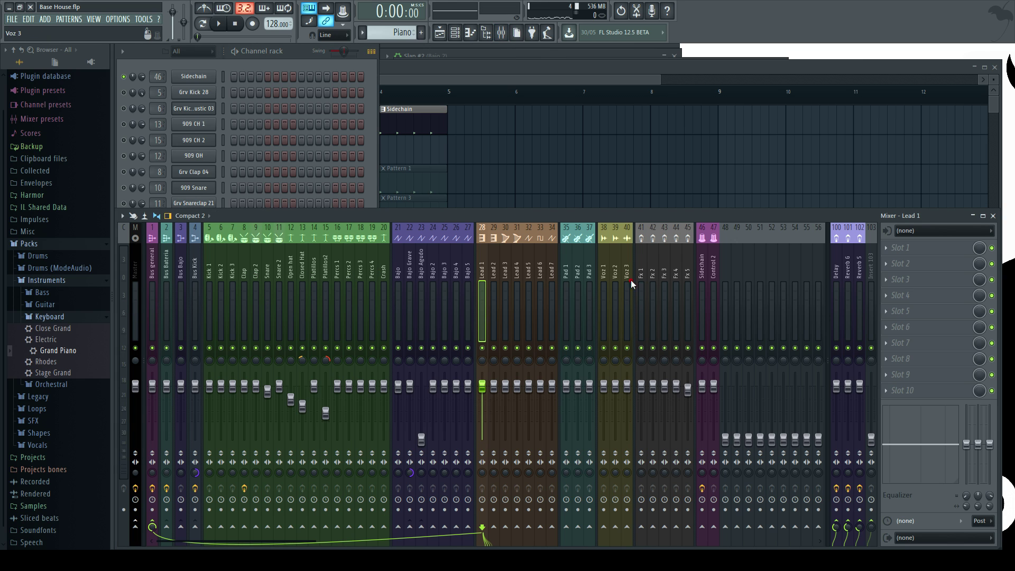
{"action": "left_click", "coordinate": [287, 55]}
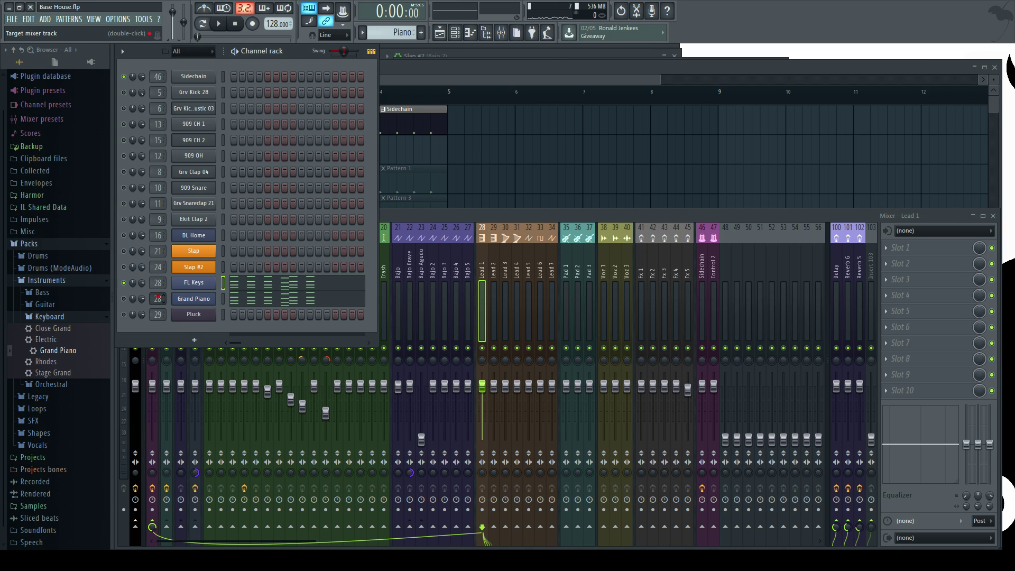
{"action": "scroll", "coordinate": [157, 297], "scroll_direction": "up", "scroll_amount": 1}
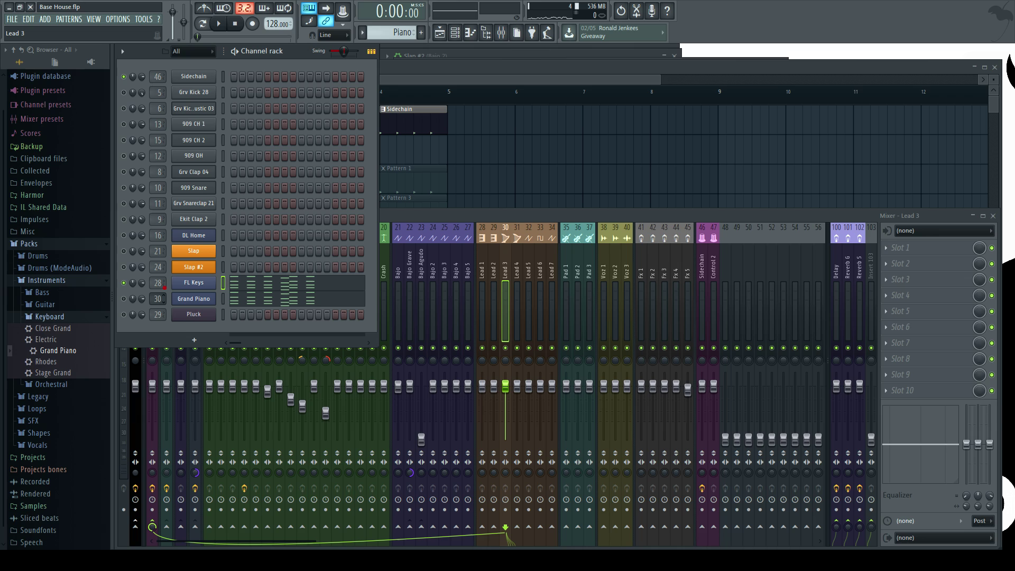
{"action": "scroll", "coordinate": [158, 299], "scroll_direction": "up", "scroll_amount": 1}
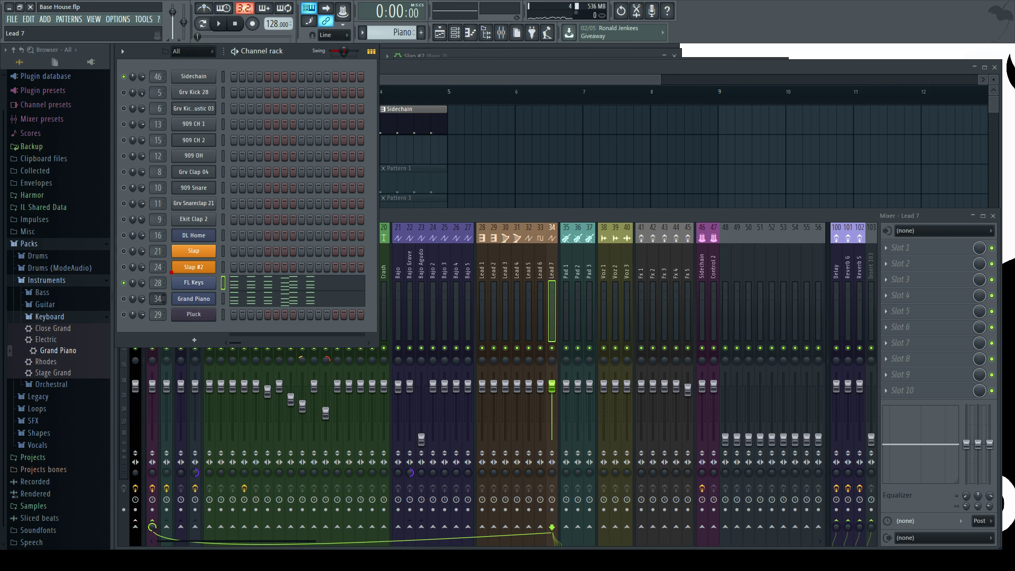
{"action": "scroll", "coordinate": [158, 299], "scroll_direction": "down", "scroll_amount": 1}
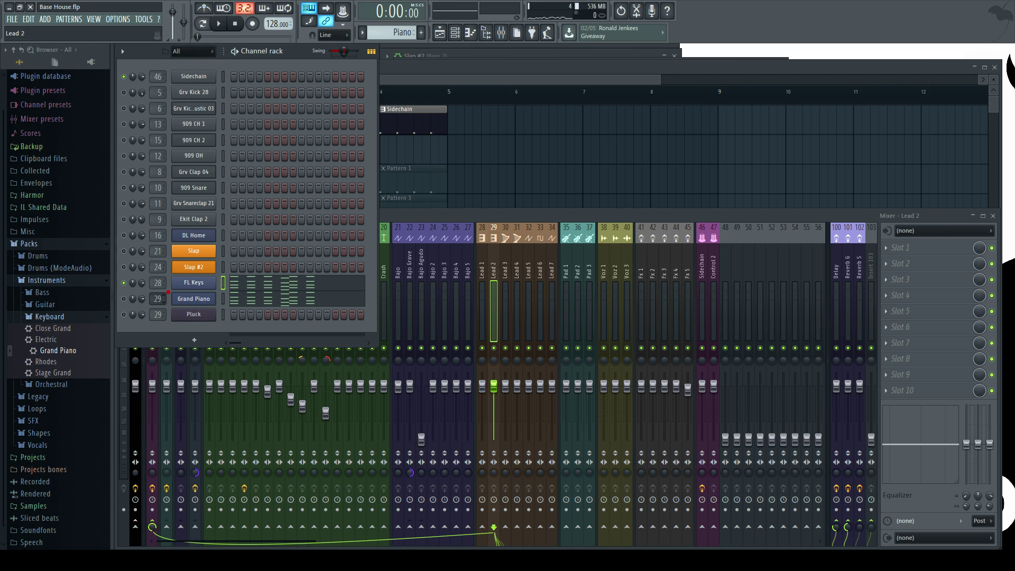
Audition the song with the lead mixer tracks in view, re-enable the Grand Piano channel and stop playback
{"action": "left_click", "coordinate": [496, 261]}
{"action": "left_click", "coordinate": [506, 267]}
{"action": "left_click", "coordinate": [492, 269]}
{"action": "left_click", "coordinate": [468, 270]}
{"action": "left_click", "coordinate": [499, 269]}
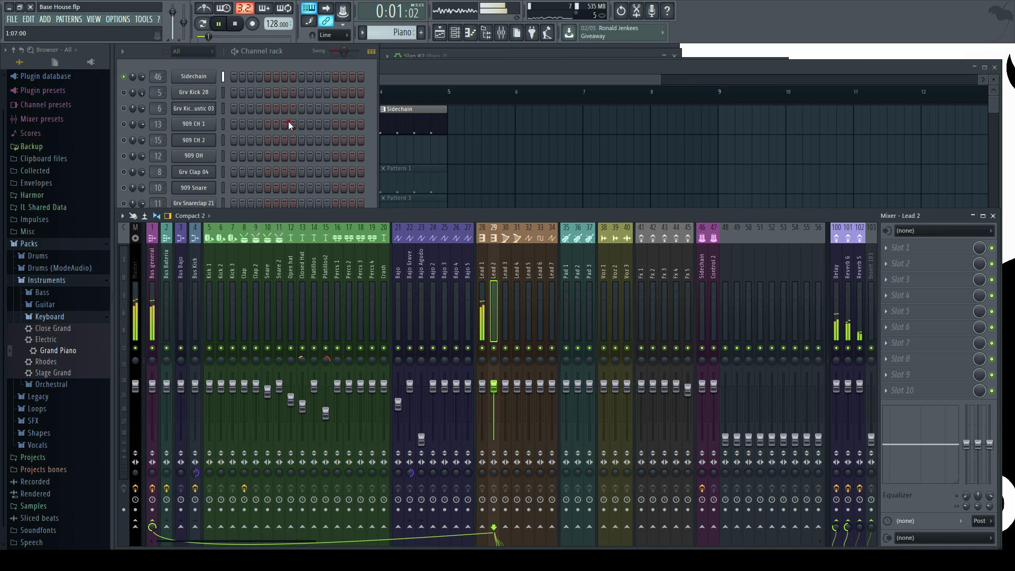
{"action": "key", "text": "space"}
{"action": "left_click", "coordinate": [297, 58]}
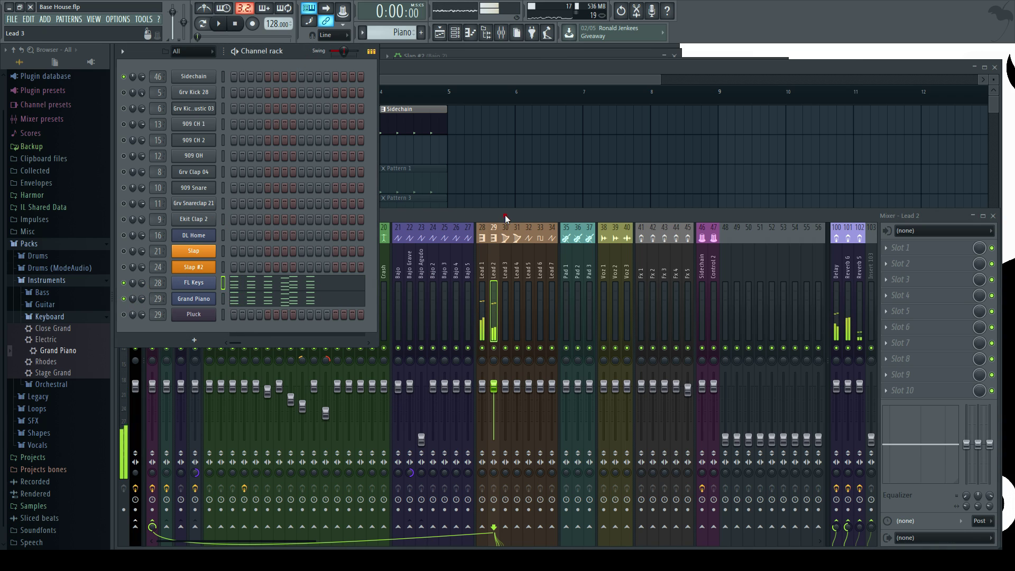
Route the Grand Piano channel to the Lead 3 mixer track and move that track next to Lead 1, into position 29
{"action": "left_click", "coordinate": [494, 279]}
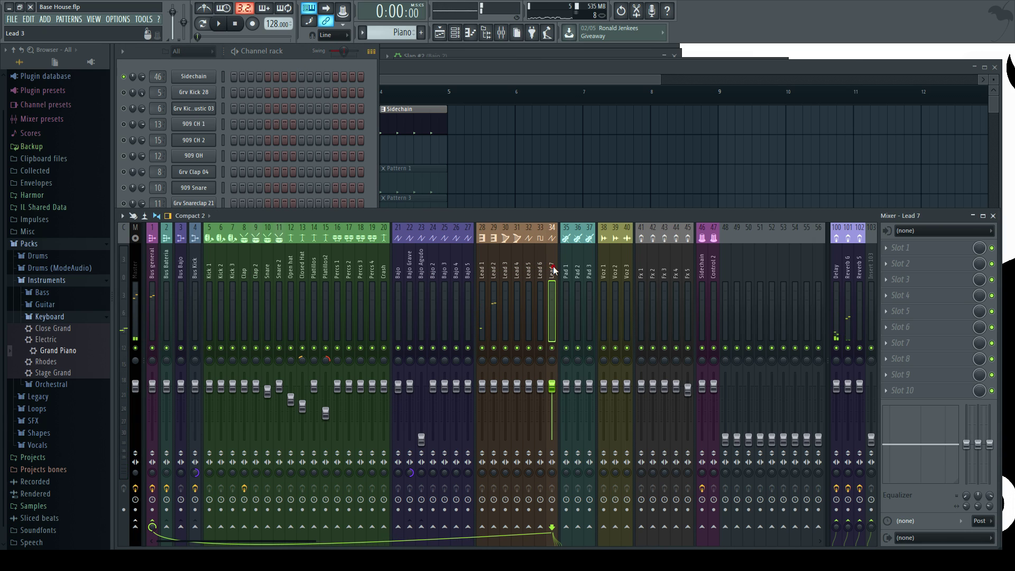
{"action": "left_click", "coordinate": [291, 55]}
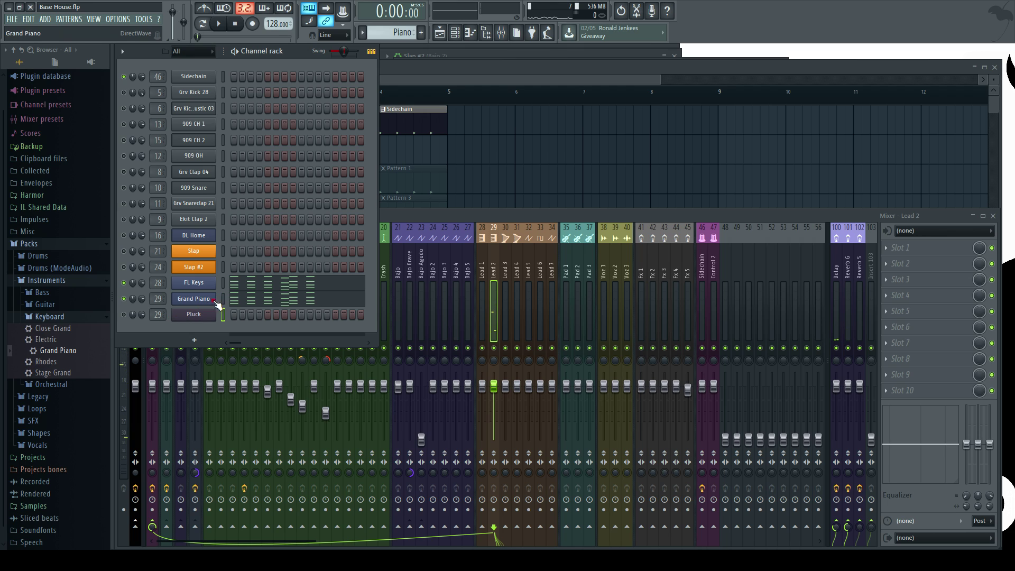
{"action": "scroll", "coordinate": [157, 299], "scroll_direction": "up", "scroll_amount": 1}
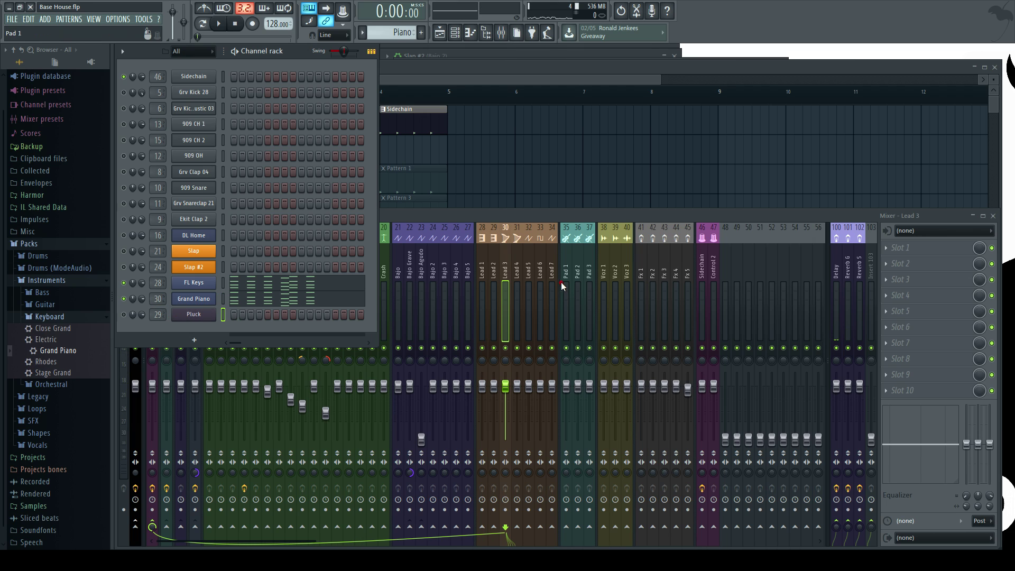
{"action": "left_click", "coordinate": [507, 263]}
{"action": "scroll", "coordinate": [507, 262], "scroll_direction": "up", "scroll_amount": 1}
Play the song, solo the Lead 3 and Lead 1 mixer tracks in turn and lower their sends to Delay
{"action": "key", "text": "space"}
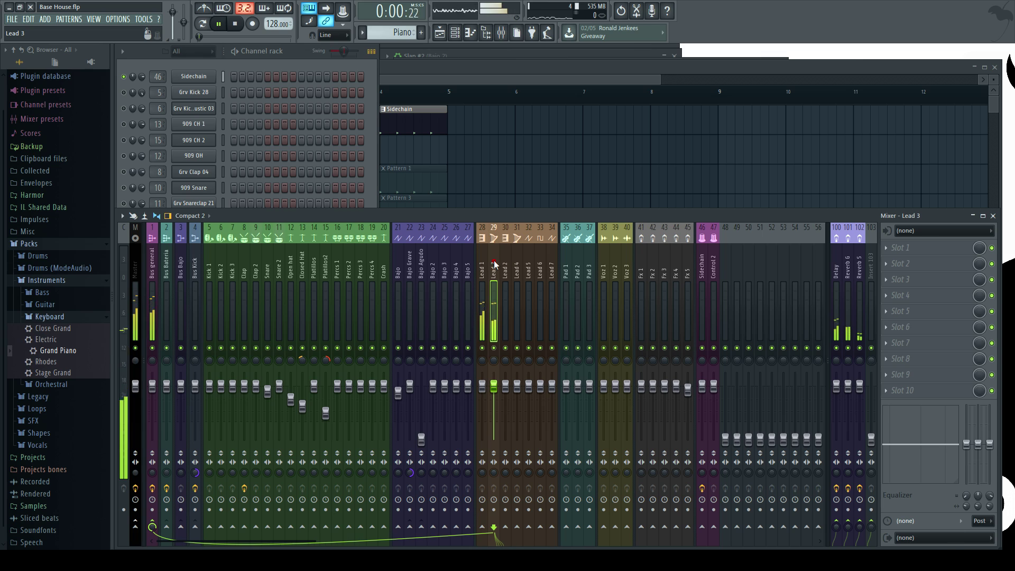
{"action": "right_click", "coordinate": [494, 348]}
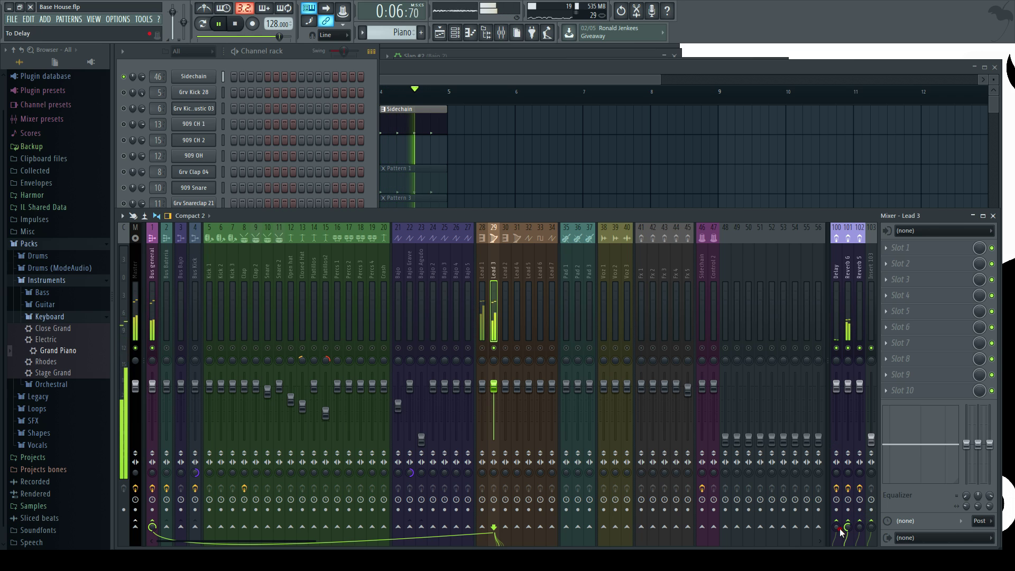
{"action": "left_click", "coordinate": [485, 328]}
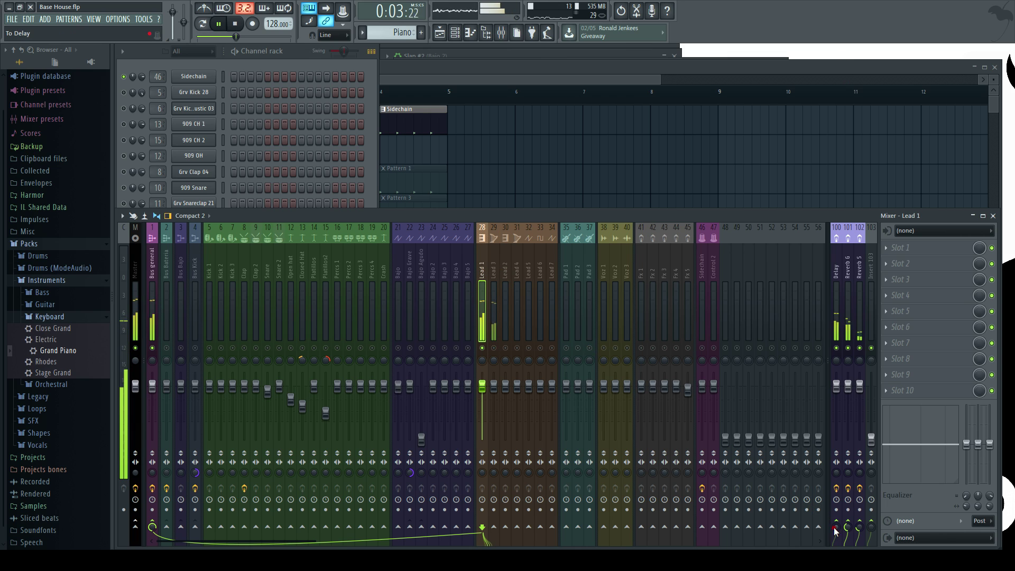
{"action": "left_click", "coordinate": [302, 52]}
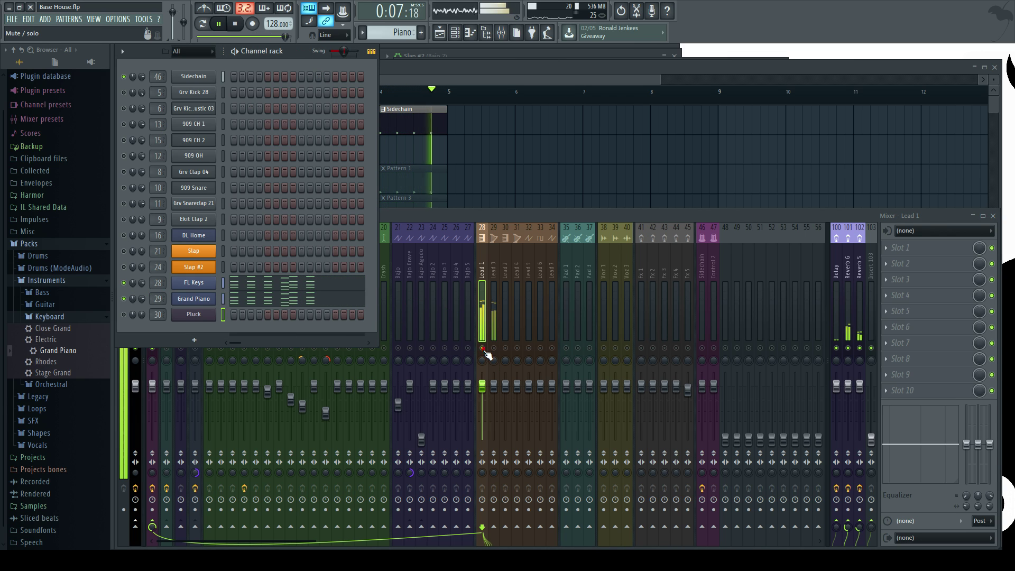
Toggle the Lead 1 track's solo during playback to compare it with the full mix, and stop playback with that track selected
{"action": "right_click", "coordinate": [483, 348]}
{"action": "left_click", "coordinate": [304, 57]}
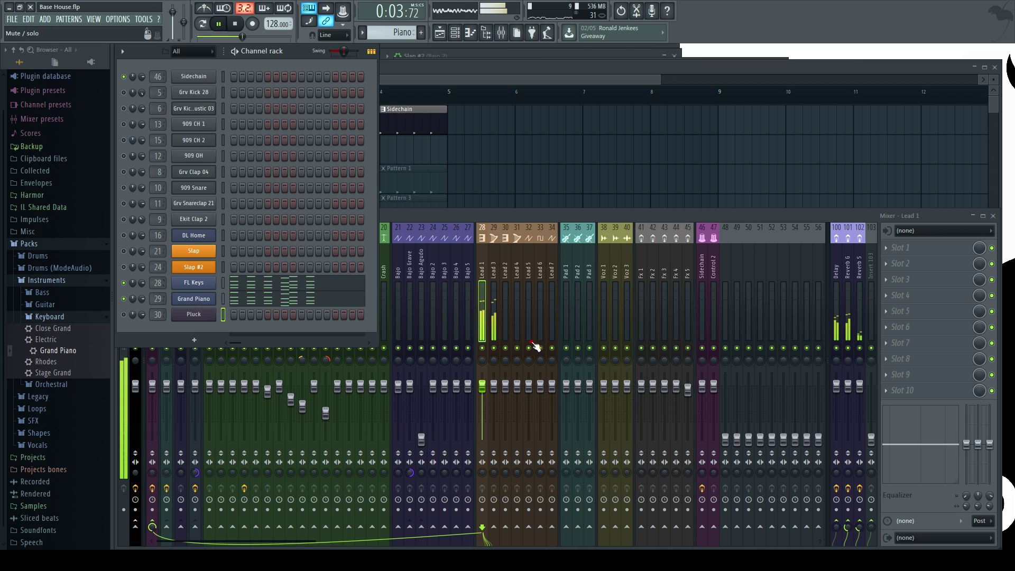
{"action": "left_click", "coordinate": [486, 270]}
{"action": "key", "text": "space"}
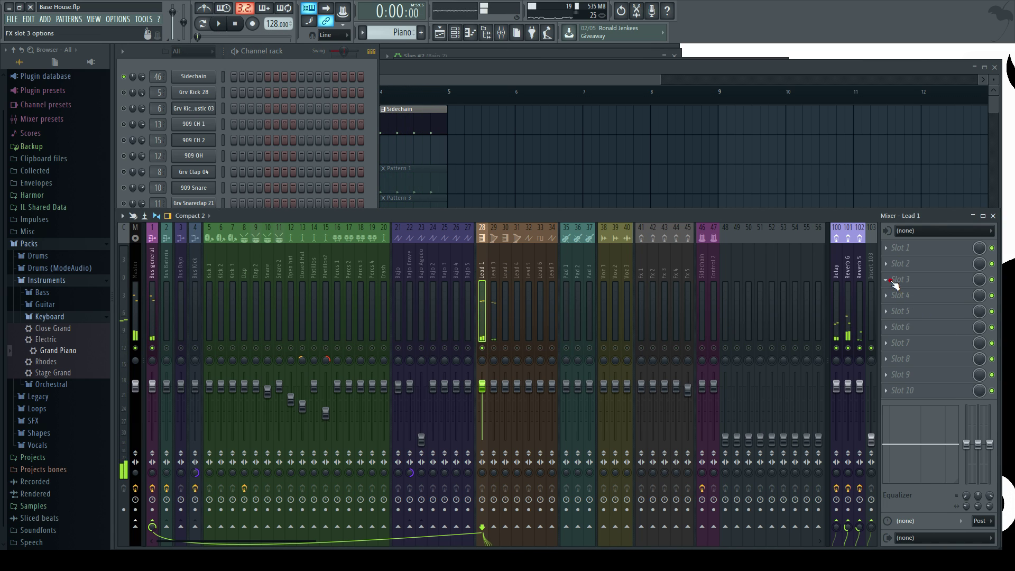
Load Fruity Compressor into effect slot 3 of the Lead 1 mixer track and move its window above the mixer tracks
{"action": "left_click", "coordinate": [895, 283]}
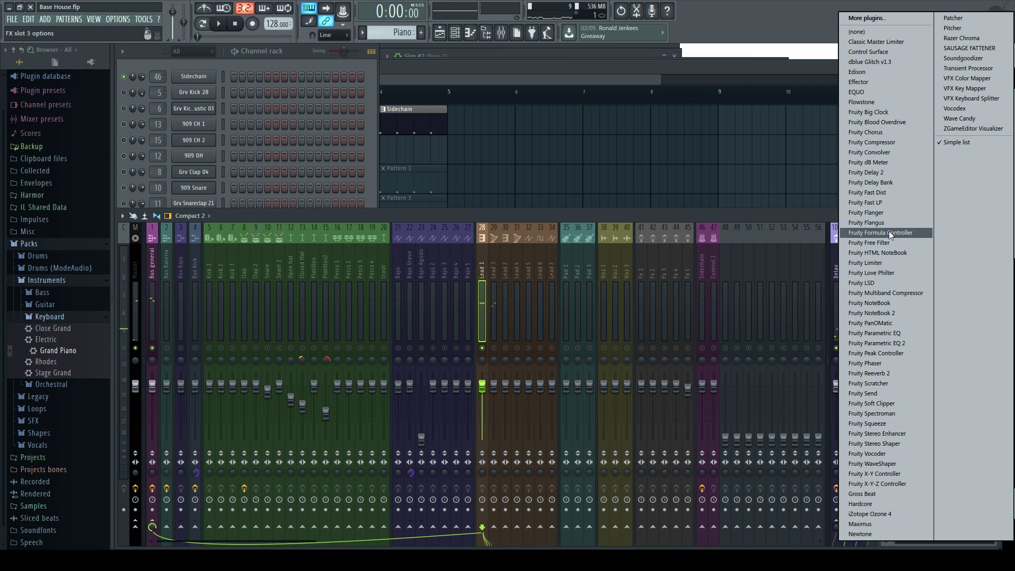
{"action": "left_click", "coordinate": [887, 141]}
{"action": "left_click_drag", "start_coordinate": [319, 143], "coordinate": [485, 192]}
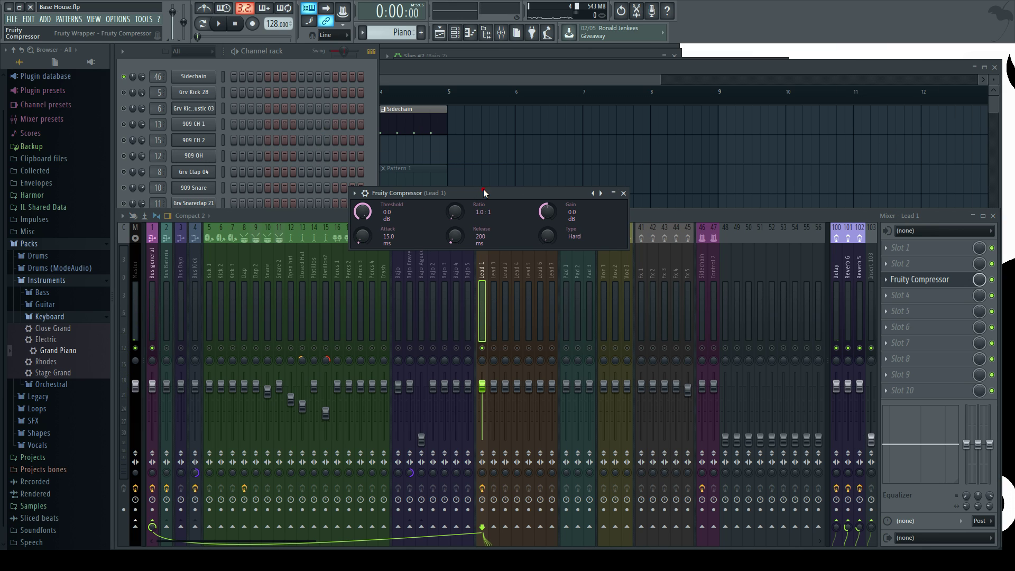
Link the Fruity Compressor's Attack to a controller, choosing Peak ctrl - Peak as the internal controller
{"action": "right_click", "coordinate": [354, 233]}
{"action": "left_click", "coordinate": [410, 296]}
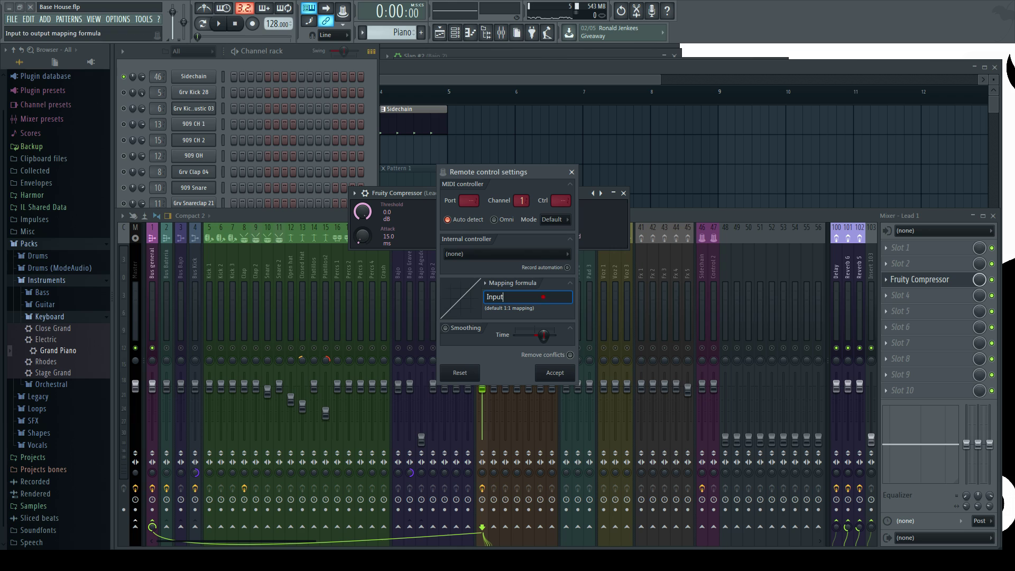
{"action": "left_click", "coordinate": [540, 253]}
{"action": "left_click", "coordinate": [505, 292]}
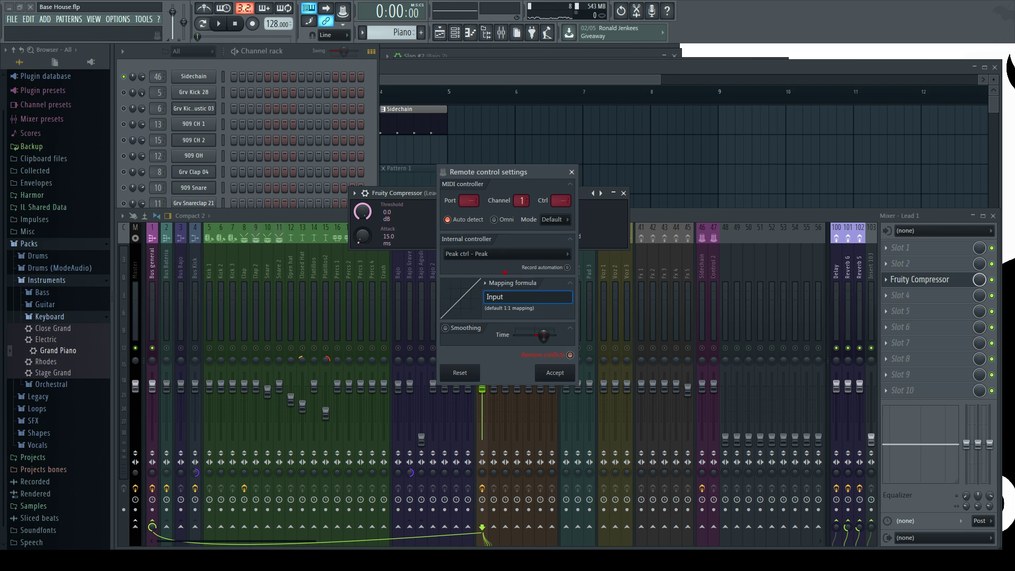
Invert the mapping of the Lead 1 compressor threshold's Peak ctrl - Peak link and accept it
{"action": "left_click", "coordinate": [486, 283]}
{"action": "left_click", "coordinate": [504, 313]}
{"action": "left_click", "coordinate": [555, 372]}
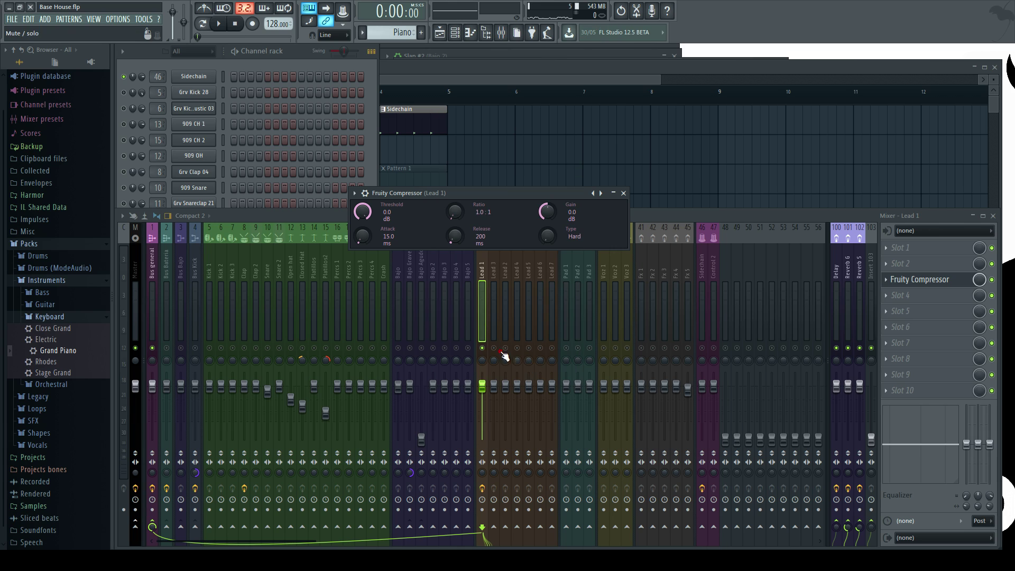
Play the song and set the Lead 1 compressor's ratio to 1.4:1 and gain to 1.5 dB
{"action": "key", "text": "space"}
{"action": "key", "text": "space"}
{"action": "key", "text": "space"}
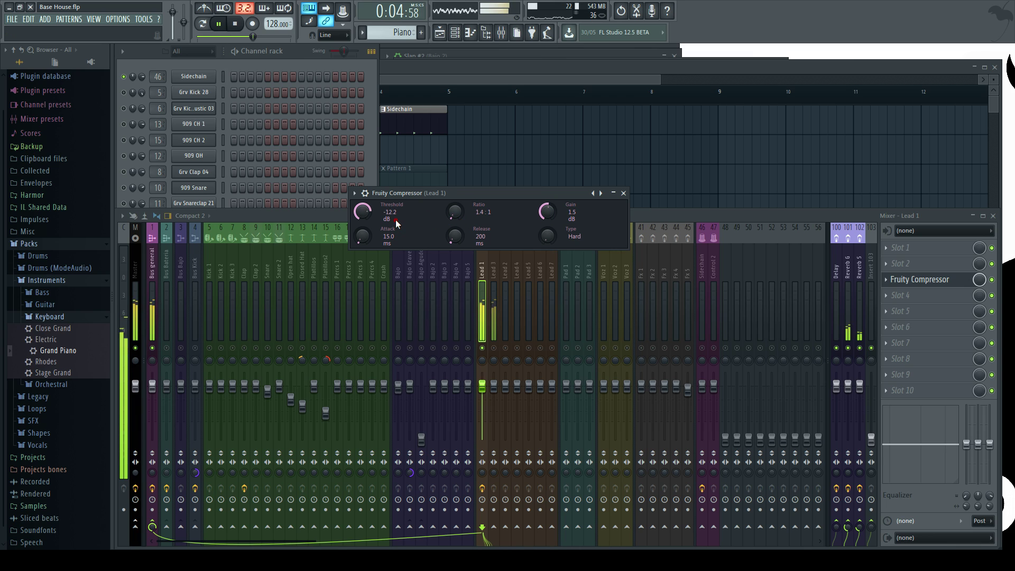
Change the mapping formula of the compressor threshold's link to 1.2-Input and play the song again
{"action": "key", "text": "space"}
{"action": "right_click", "coordinate": [364, 216]}
{"action": "left_click", "coordinate": [385, 305]}
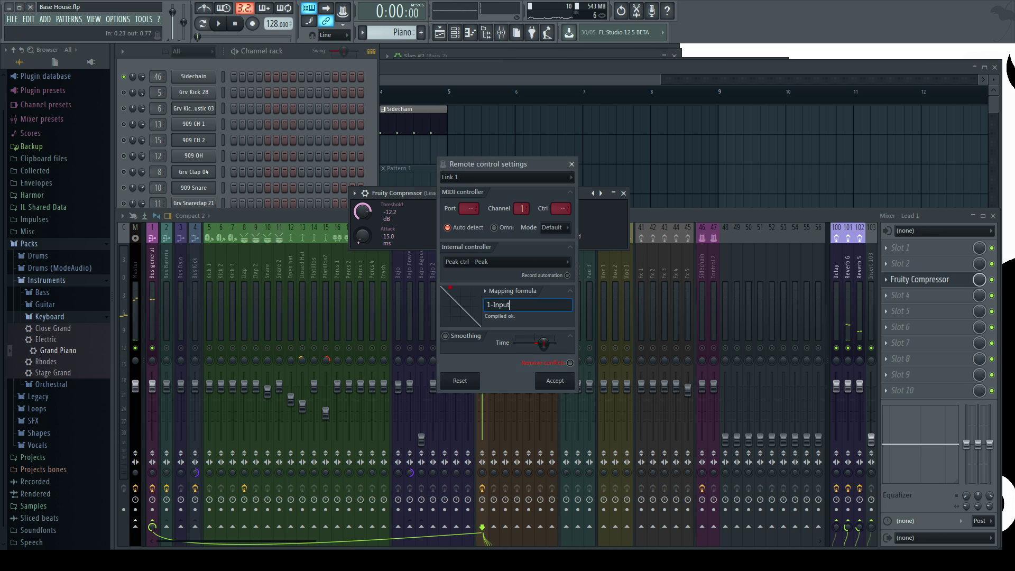
{"action": "left_click_drag", "start_coordinate": [495, 160], "coordinate": [560, 174]}
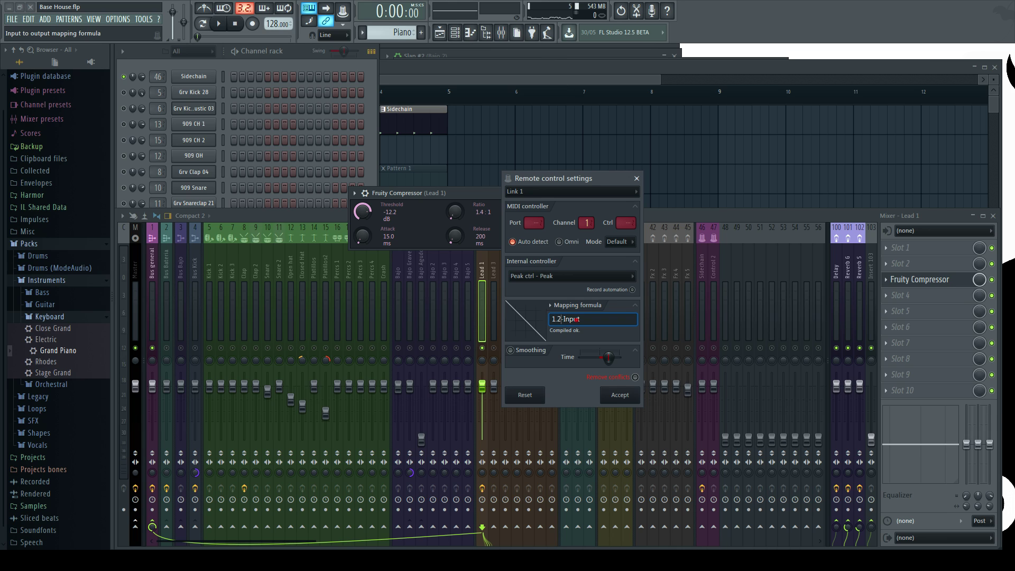
{"action": "left_click", "coordinate": [619, 394]}
{"action": "key", "text": "space"}
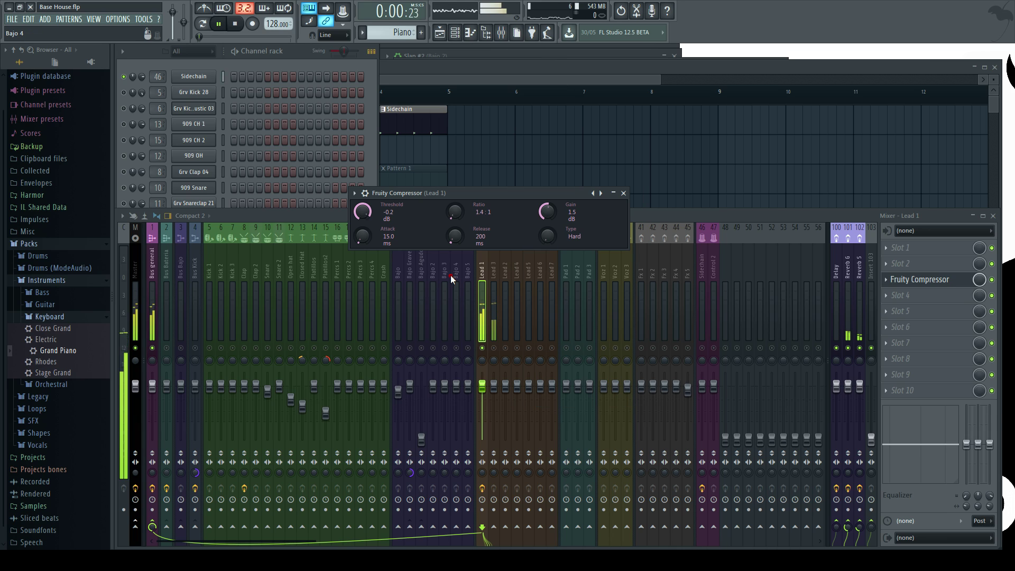
Set the Lead 1 compressor's ratio to 1.5:1 and gain to 2.5 dB, and close its window
{"action": "left_click_drag", "start_coordinate": [454, 211], "coordinate": [454, 232]}
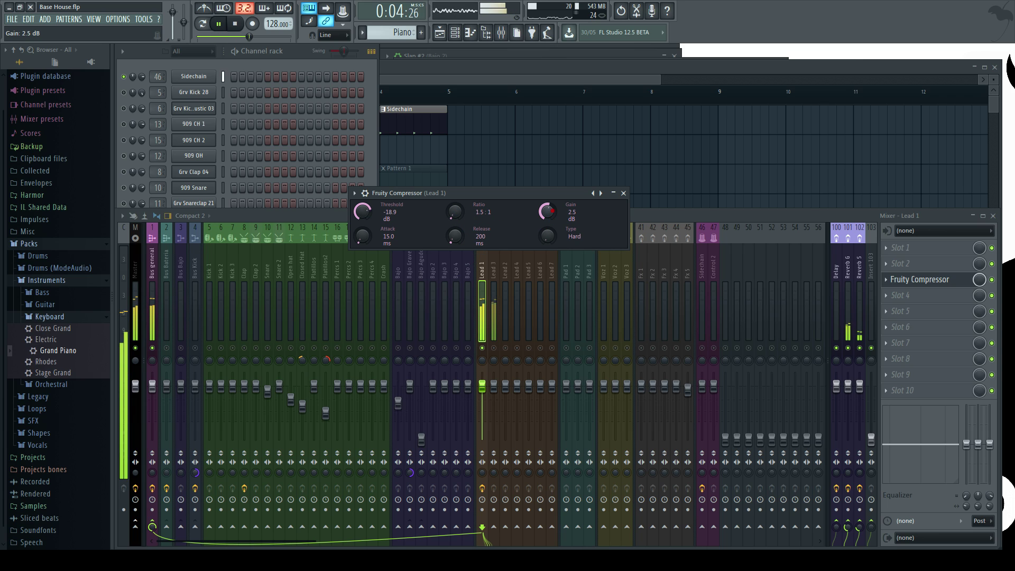
{"action": "left_click", "coordinate": [623, 193]}
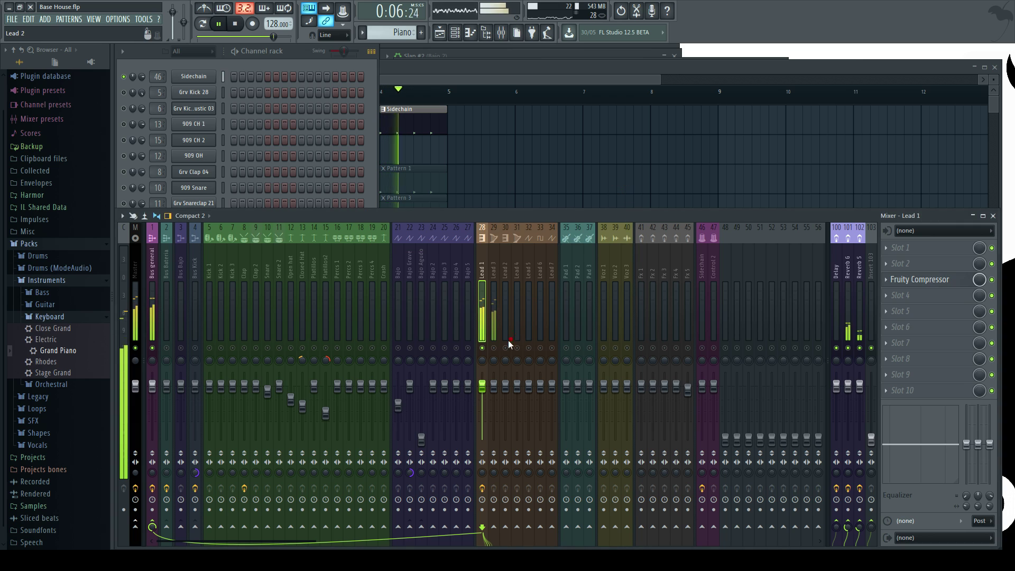
Unmute all the channels in the channel rack
{"action": "left_click", "coordinate": [315, 64]}
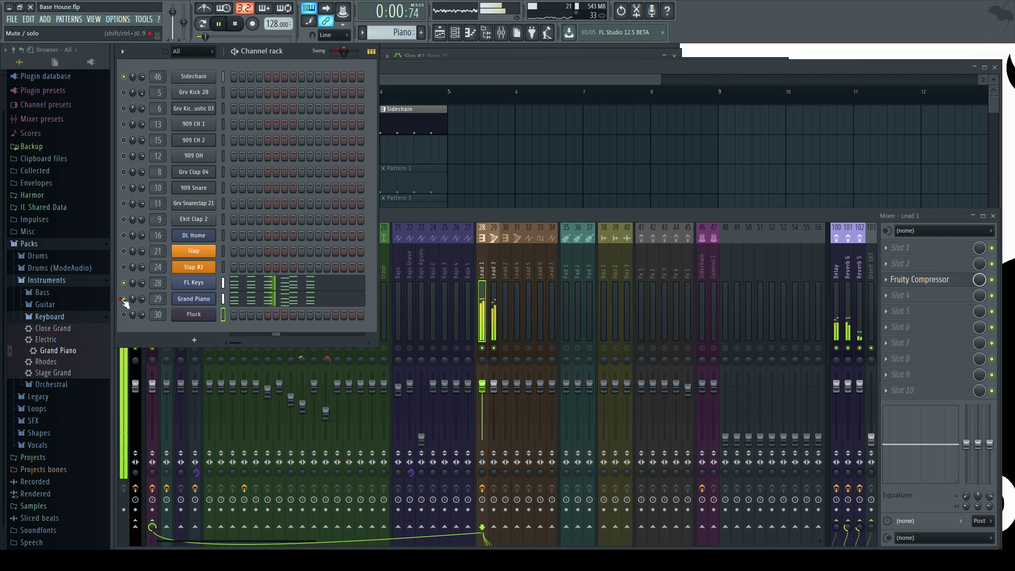
{"action": "right_click", "coordinate": [123, 283]}
Equalize the Lead 1 mixer track with an 18 dB low cut at about 136 Hz and slight mid and high cuts
{"action": "left_click", "coordinate": [501, 217]}
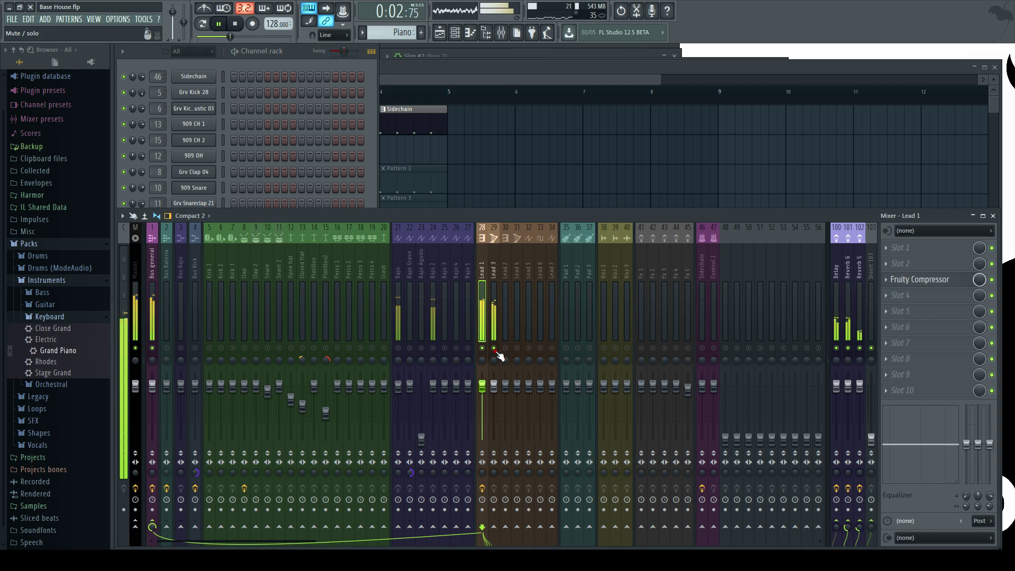
{"action": "left_click_drag", "start_coordinate": [910, 444], "coordinate": [881, 21]}
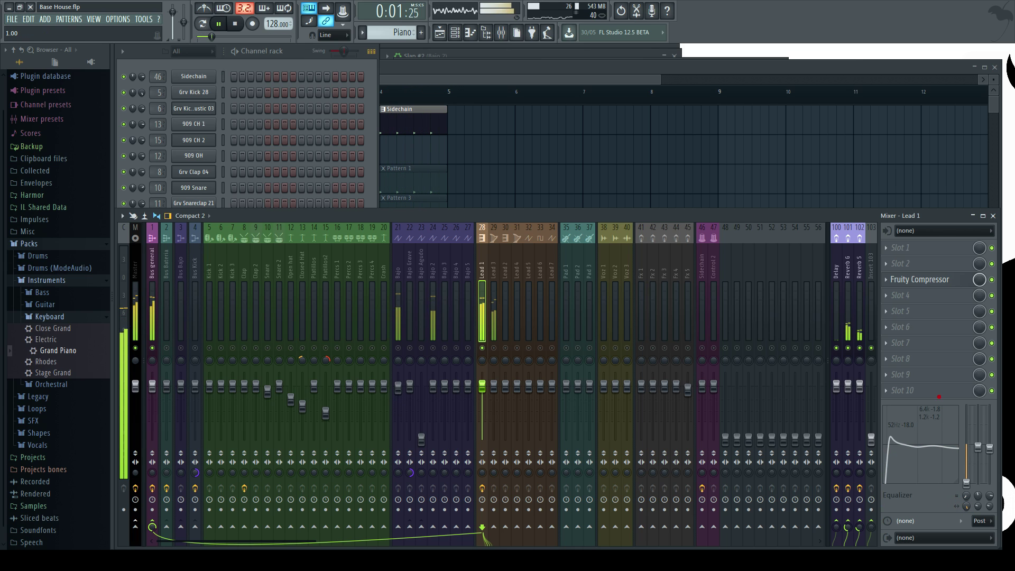
{"action": "left_click_drag", "start_coordinate": [967, 499], "coordinate": [967, 491]}
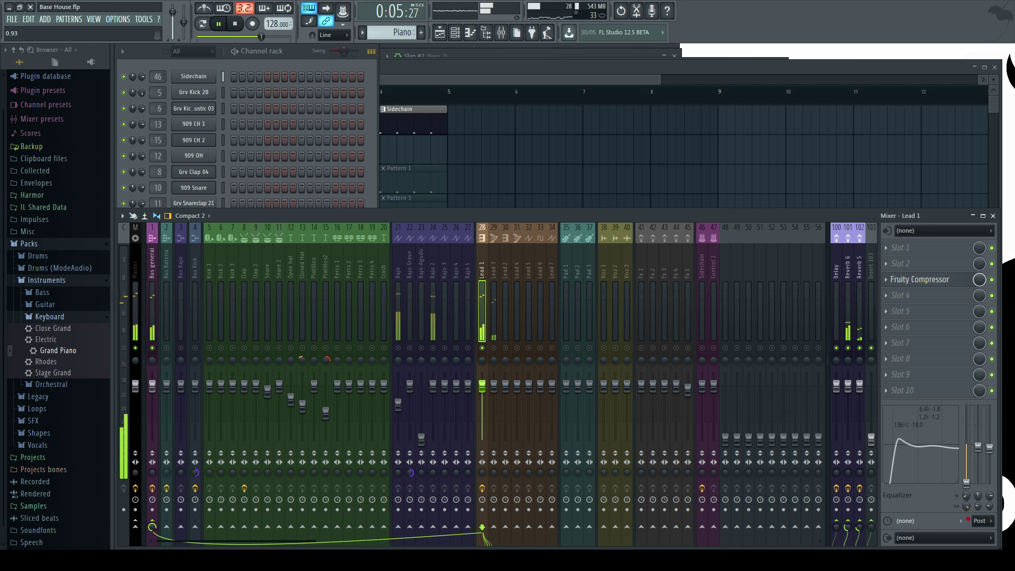
Equalize the Lead 3 mixer track with a 6.1 dB low cut at about 128 Hz and a 1.8 dB boost at 1.4 kHz
{"action": "left_click", "coordinate": [494, 347]}
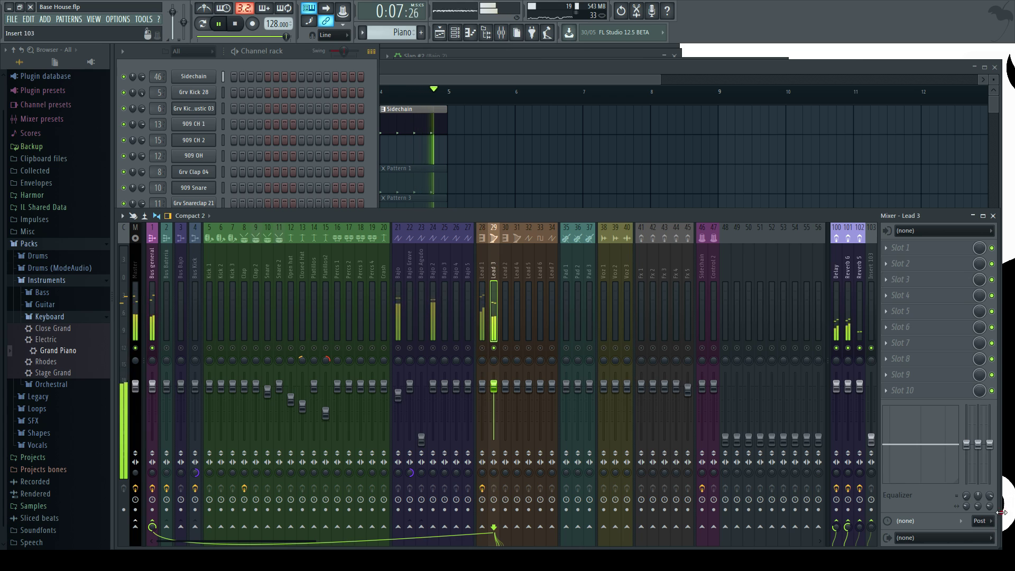
{"action": "left_click_drag", "start_coordinate": [909, 417], "coordinate": [901, 469]}
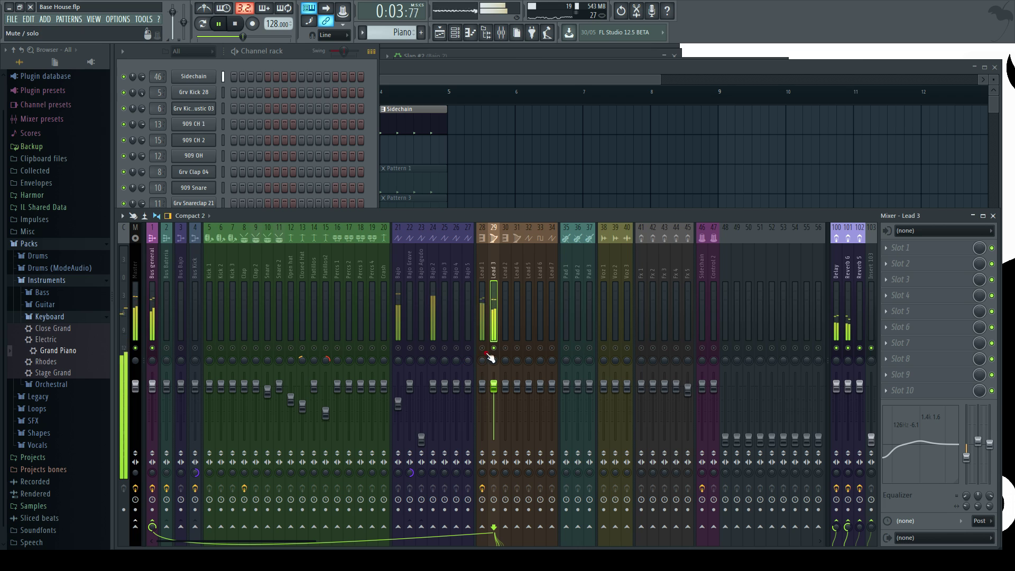
Unmute all the playlist tracks to play the full arrangement, and save the project
{"action": "right_click", "coordinate": [342, 120]}
{"action": "right_click", "coordinate": [499, 176]}
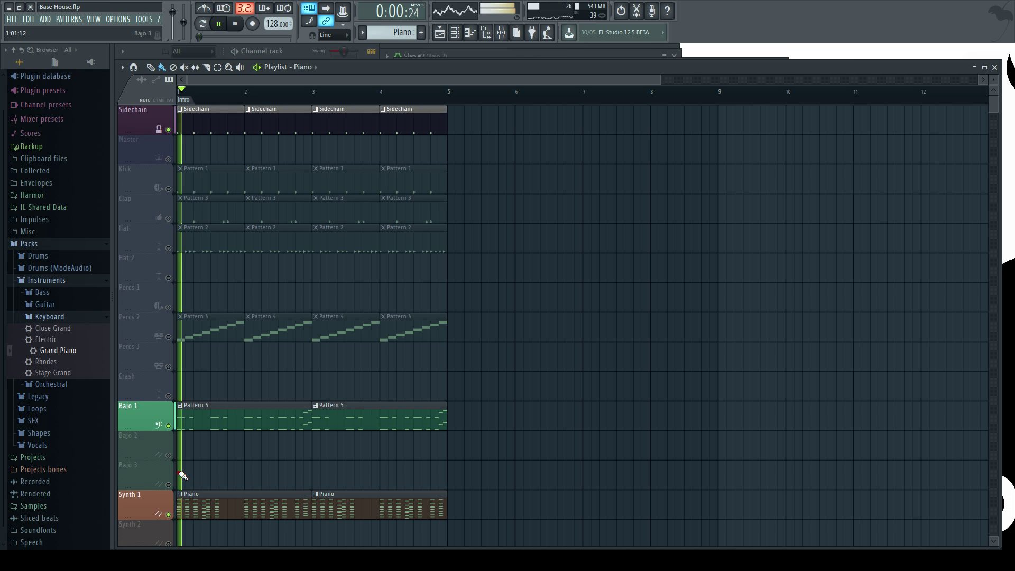
{"action": "scroll", "coordinate": [190, 438], "scroll_direction": "down", "scroll_amount": 3}
{"action": "scroll", "coordinate": [275, 439], "scroll_direction": "up", "scroll_amount": 3}
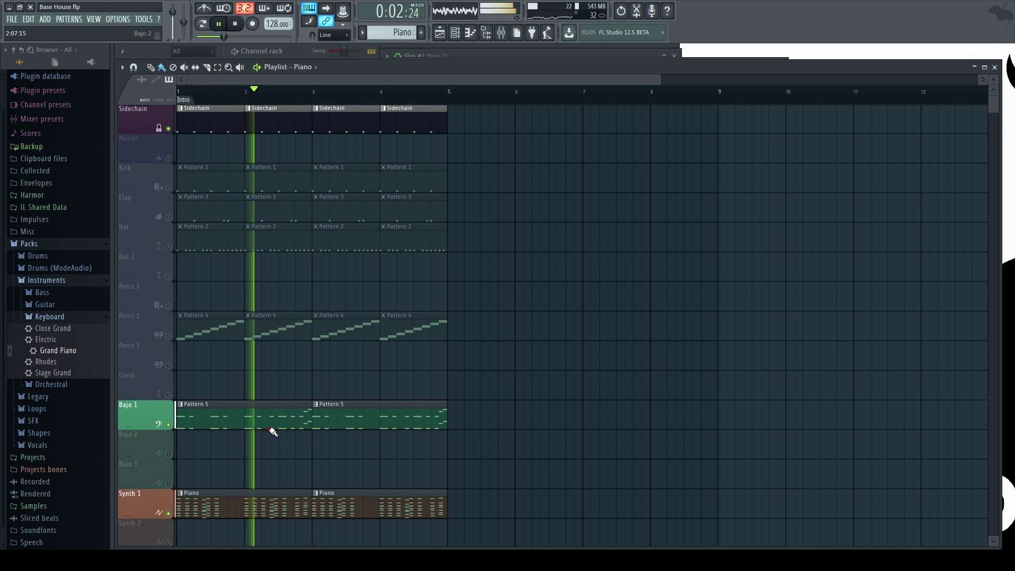
{"action": "key", "text": "space"}
{"action": "right_click", "coordinate": [169, 426]}
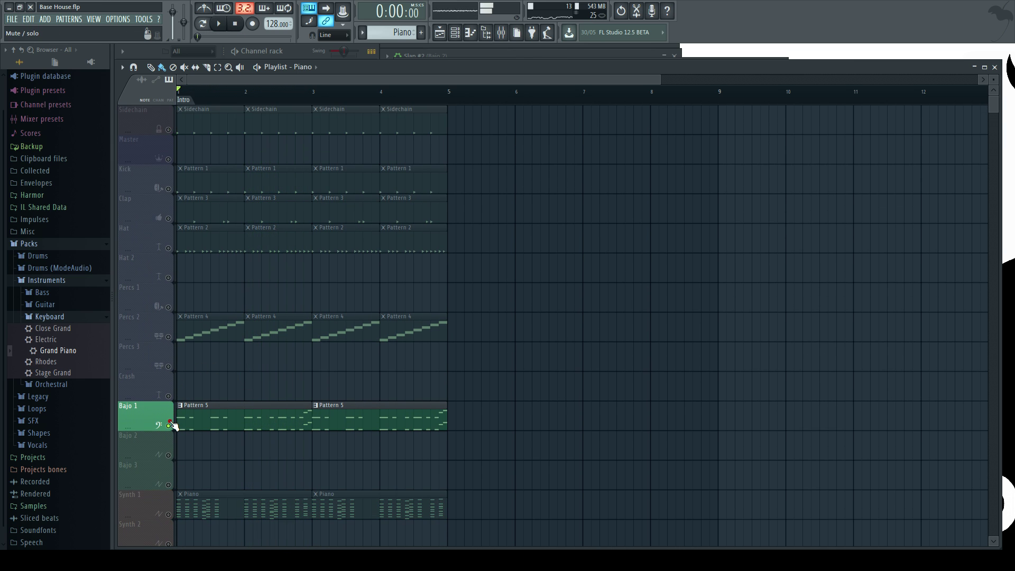
{"action": "right_click", "coordinate": [169, 425]}
{"action": "key", "text": "space"}
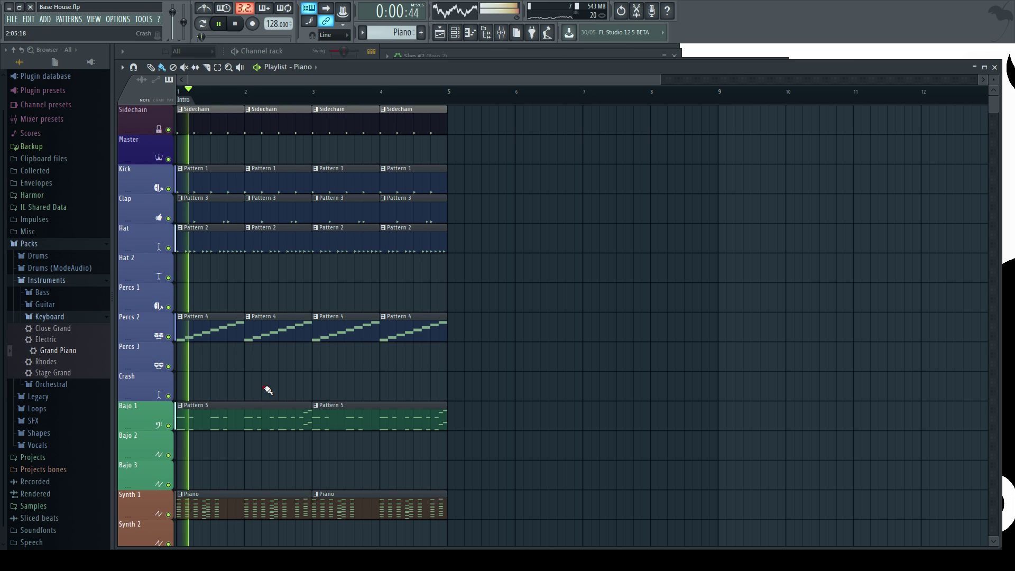
{"action": "key", "text": "F6"}
{"action": "key", "text": "F6"}
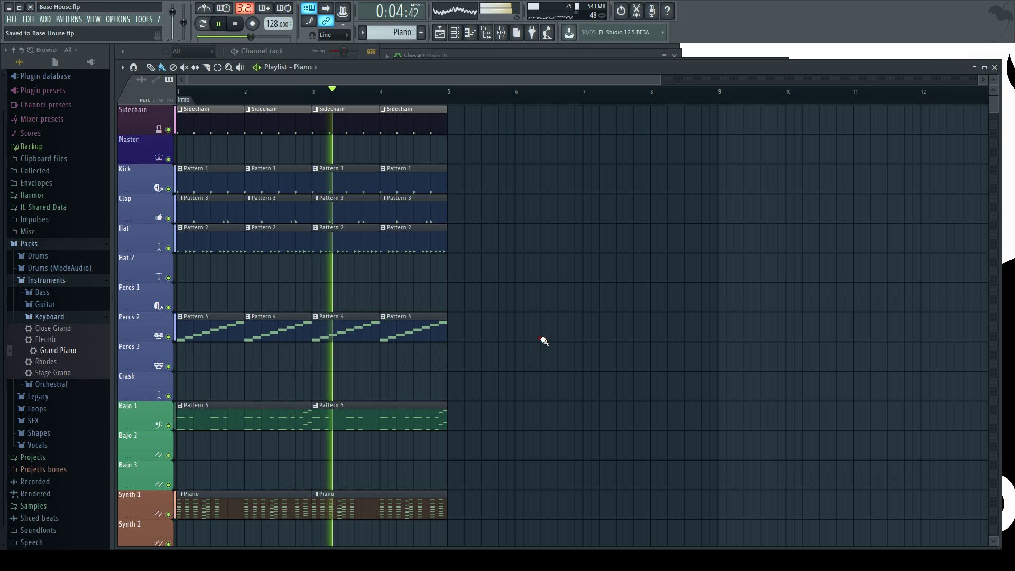
Compare the mix with Lead 3 muted and lower the Lead 2 and Lead 3 faders slightly
{"action": "key", "text": "F9"}
{"action": "left_click", "coordinate": [493, 348]}
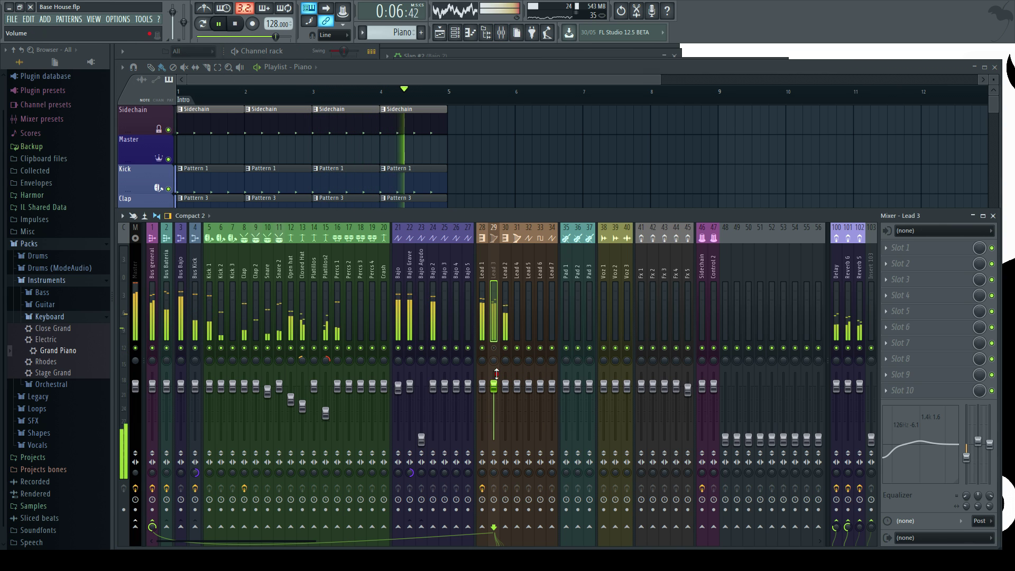
{"action": "mouse_move", "coordinate": [505, 381]}
{"action": "left_mouse_down"}
{"action": "mouse_move", "coordinate": [497, 391]}
{"action": "mouse_move", "coordinate": [506, 395]}
{"action": "left_mouse_up"}
{"action": "left_click", "coordinate": [494, 348]}
Equalize the Lead 2 mixer track with an 18 dB low cut, shifting the cut frequency while it plays
{"action": "right_click", "coordinate": [505, 348]}
{"action": "left_click", "coordinate": [504, 306]}
{"action": "left_click_drag", "start_coordinate": [900, 445], "coordinate": [894, 483]}
{"action": "left_click_drag", "start_coordinate": [968, 506], "coordinate": [966, 486]}
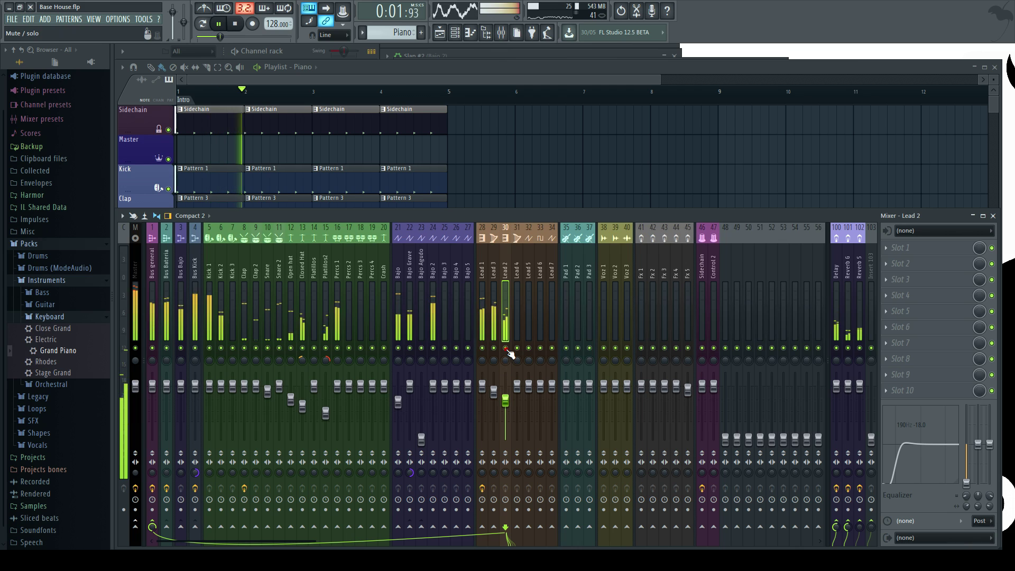
{"action": "key", "text": "F9"}
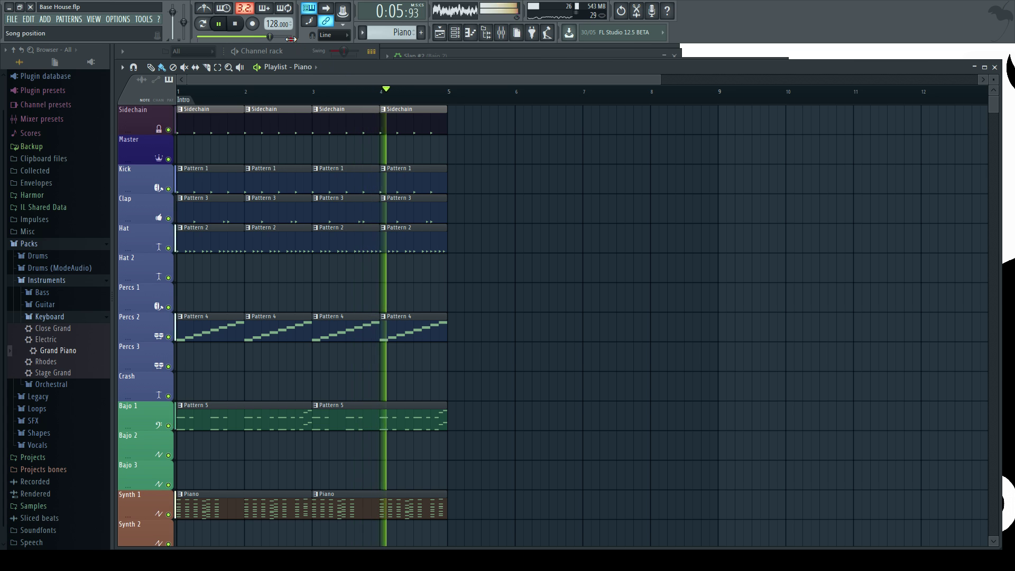
{"action": "left_click", "coordinate": [293, 50]}
{"action": "right_click", "coordinate": [605, 326]}
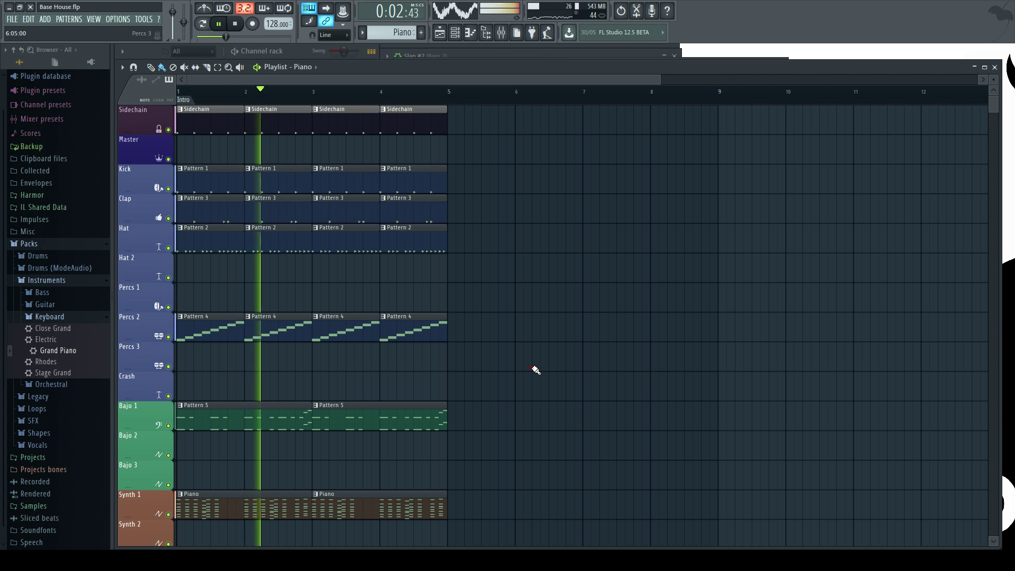
{"action": "left_click", "coordinate": [192, 561]}
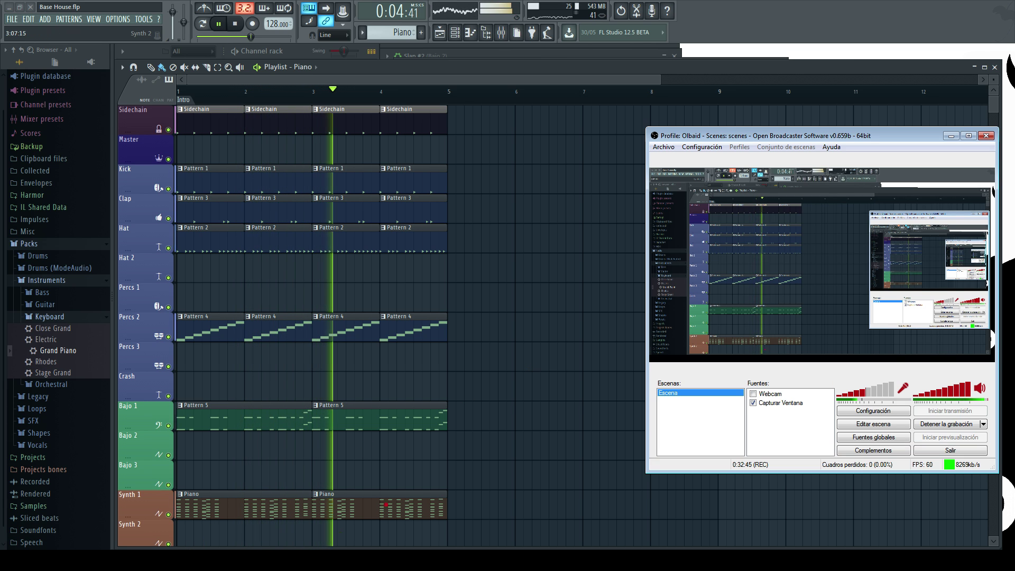
{"action": "right_click", "coordinate": [531, 394]}
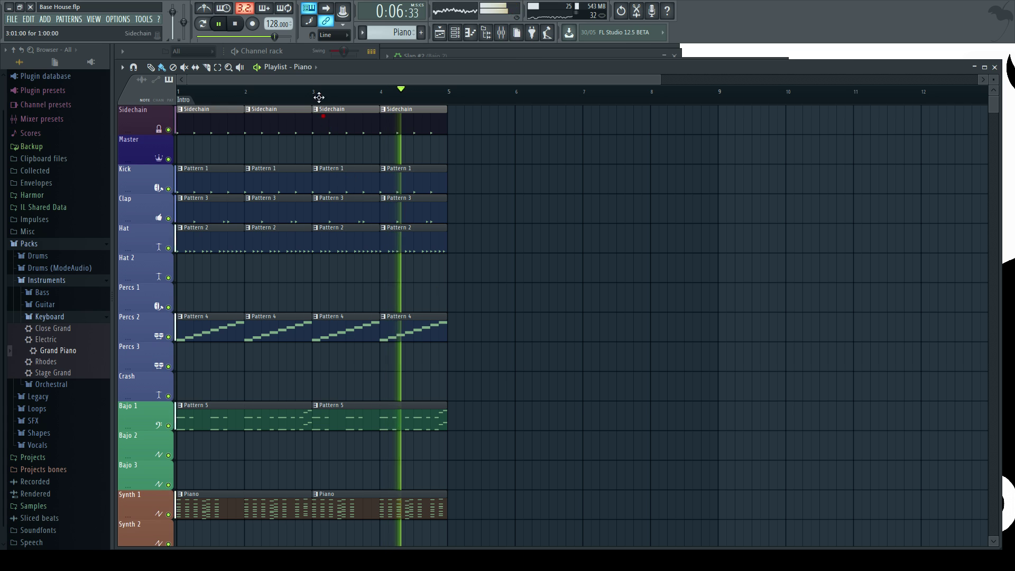
Stop playback and add the Strings Section instrument from the Orchestral packs as a new channel
{"action": "left_click", "coordinate": [299, 51]}
{"action": "key", "text": "space"}
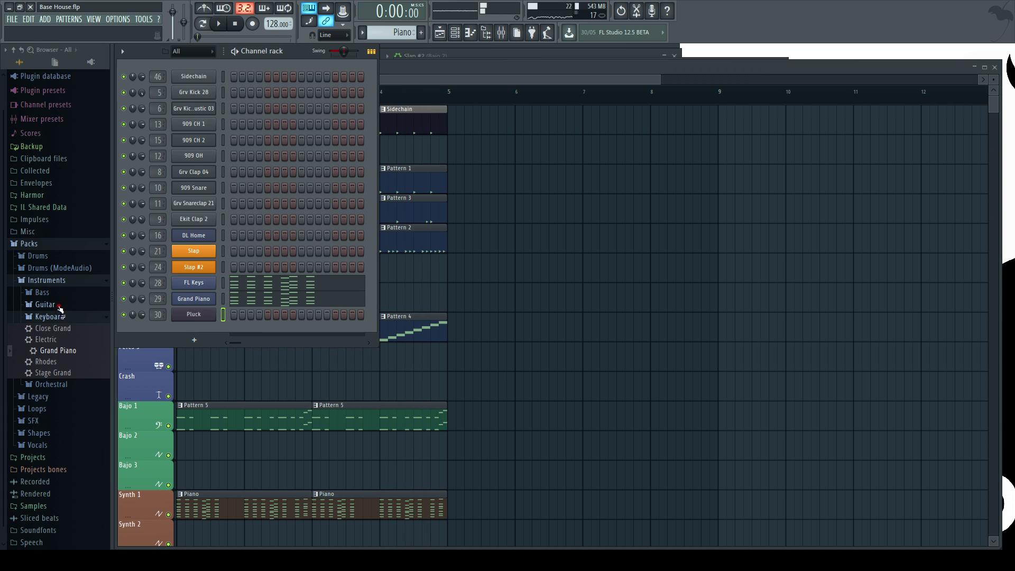
{"action": "left_click", "coordinate": [62, 316]}
{"action": "left_click", "coordinate": [51, 357]}
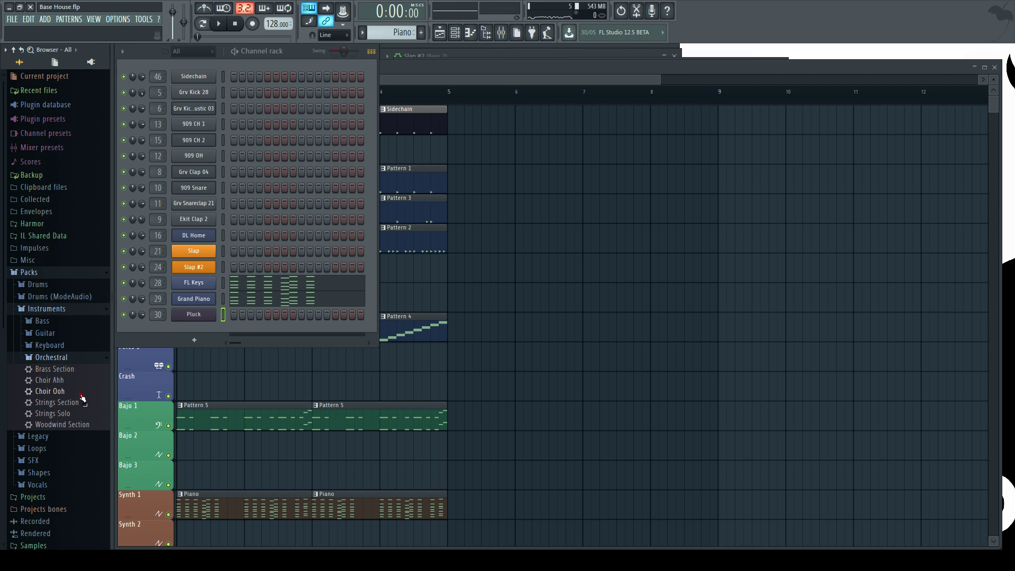
{"action": "left_click_drag", "start_coordinate": [79, 407], "coordinate": [193, 328]}
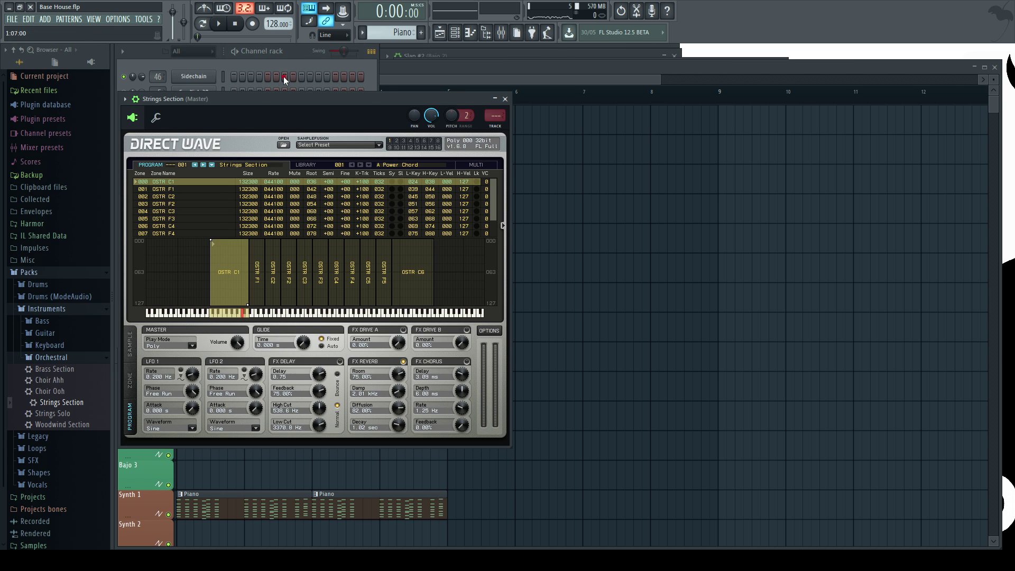
Start a new empty pattern and open the Strings Section piano roll, auditioning the D7 key
{"action": "left_click_drag", "start_coordinate": [267, 99], "coordinate": [534, 56]}
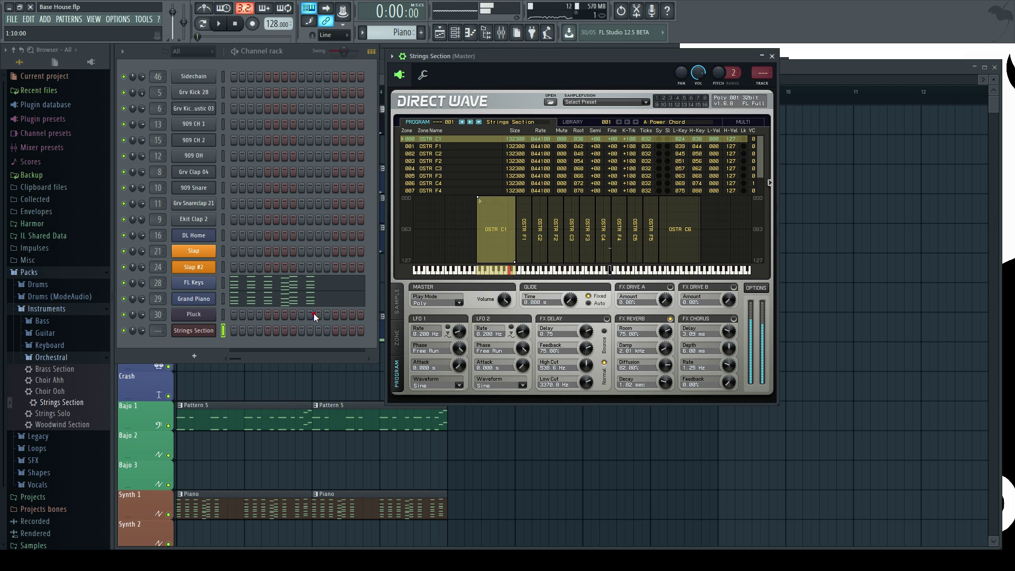
{"action": "left_click", "coordinate": [300, 55]}
{"action": "key", "text": "KP_Add"}
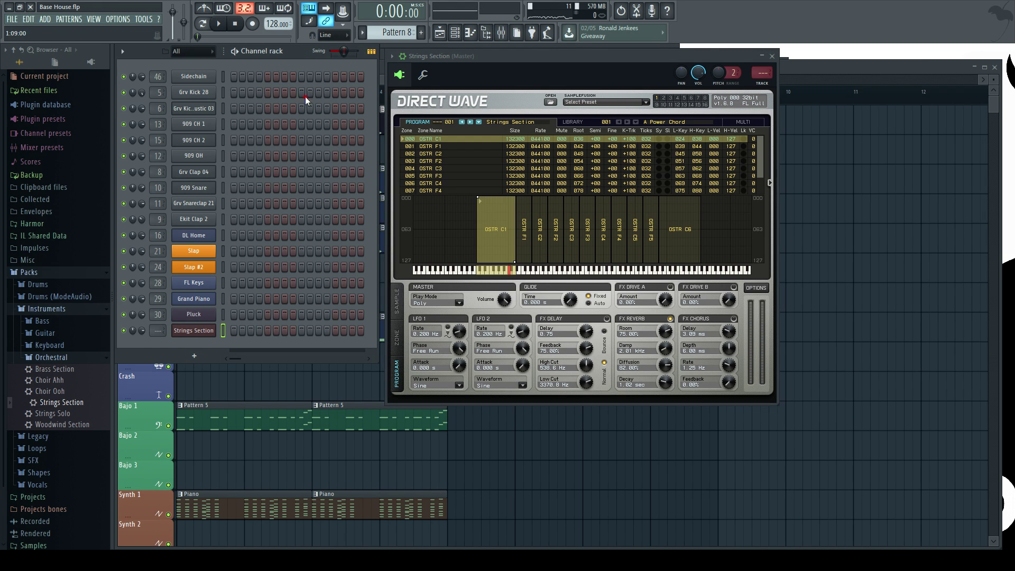
{"action": "right_click", "coordinate": [203, 339]}
{"action": "left_click", "coordinate": [256, 329]}
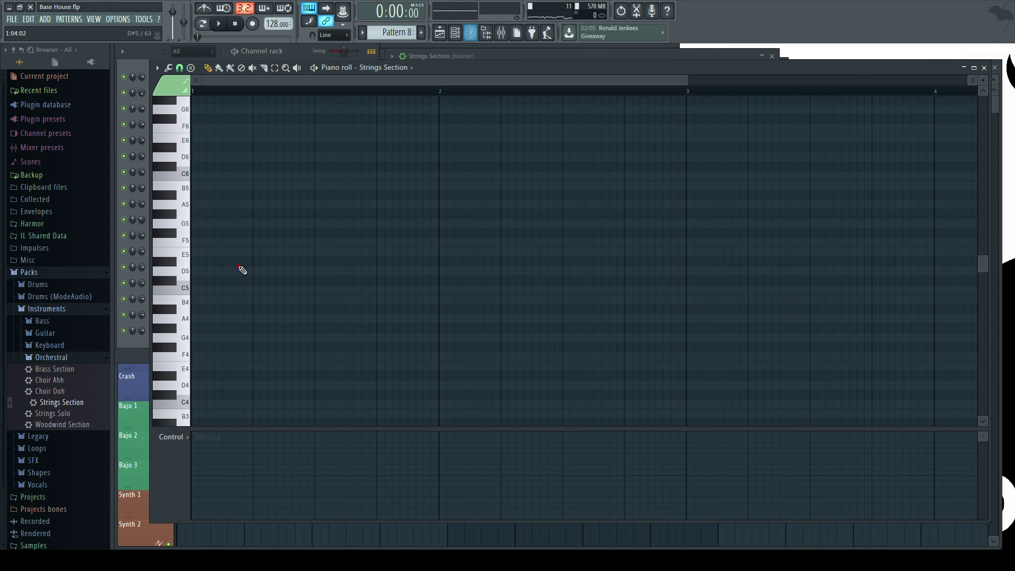
{"action": "scroll", "coordinate": [189, 178], "scroll_direction": "up", "scroll_amount": 3}
{"action": "left_click", "coordinate": [189, 186]}
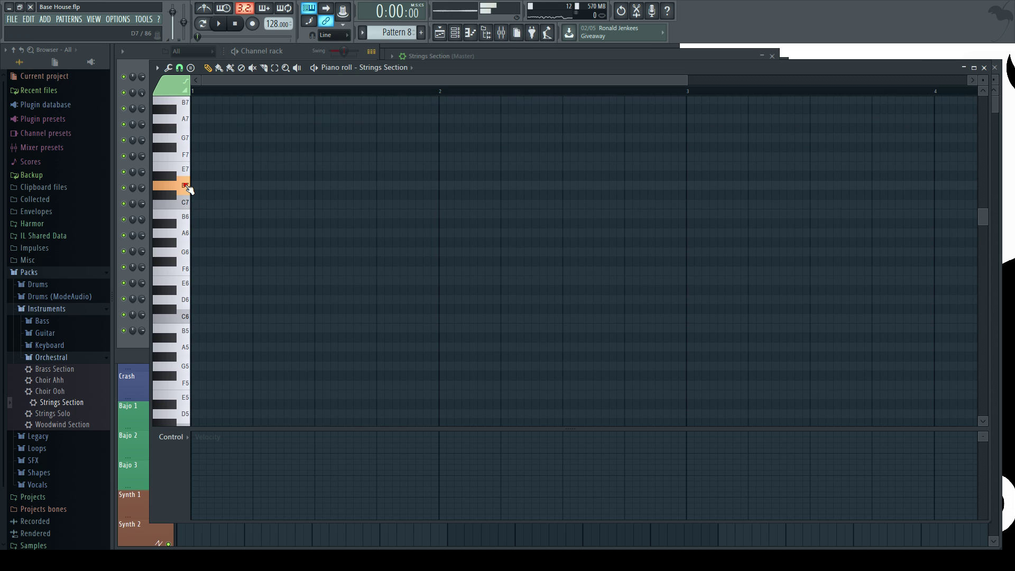
Link the Strings Section channel's volume to Peak ctrl - Peak with the inverted 1-Input mapping formula
{"action": "left_click", "coordinate": [300, 54]}
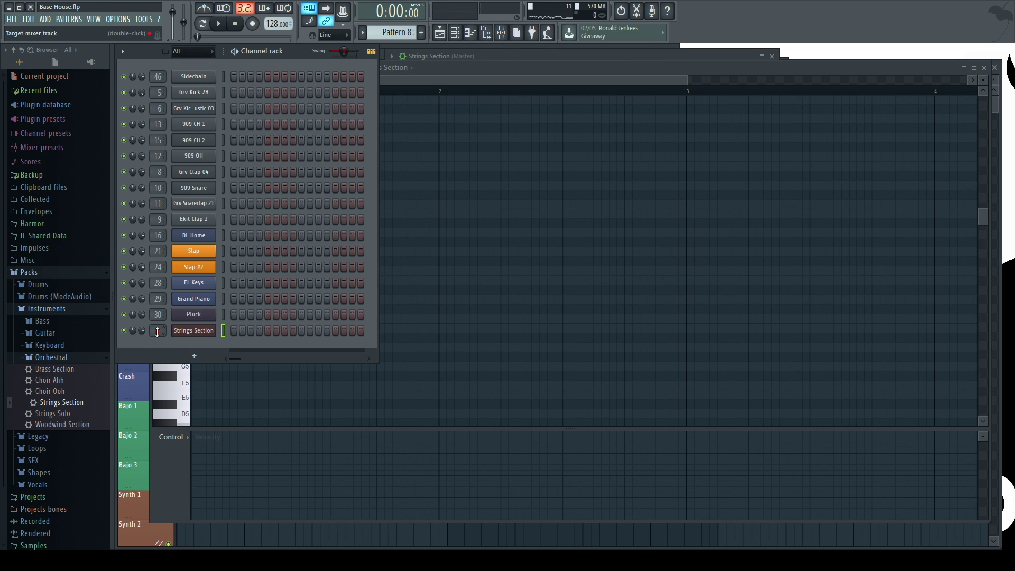
{"action": "right_click", "coordinate": [144, 331]}
{"action": "left_click", "coordinate": [176, 418]}
{"action": "left_click", "coordinate": [507, 254]}
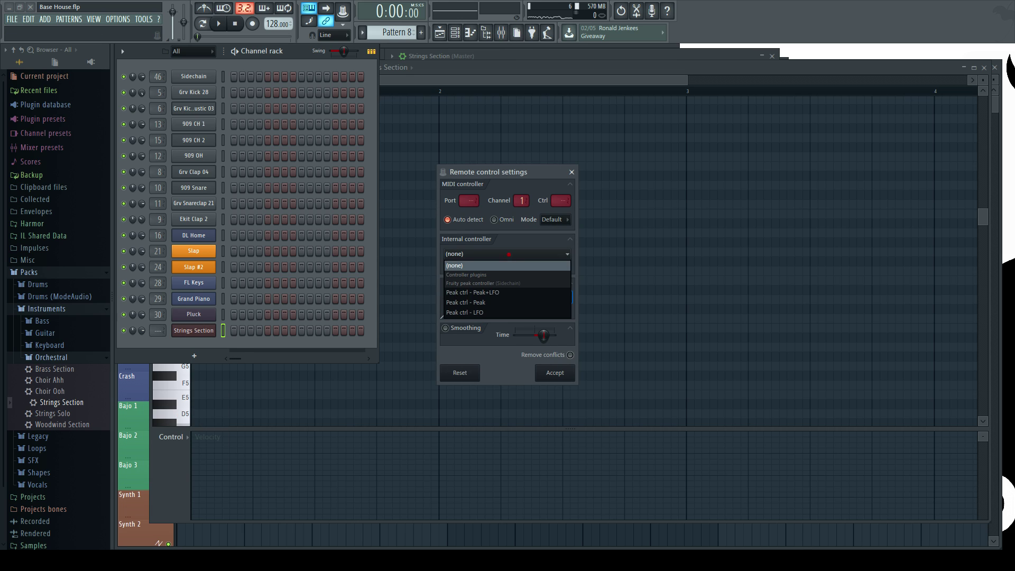
{"action": "left_click", "coordinate": [476, 302]}
{"action": "left_click", "coordinate": [485, 284]}
{"action": "left_click", "coordinate": [505, 313]}
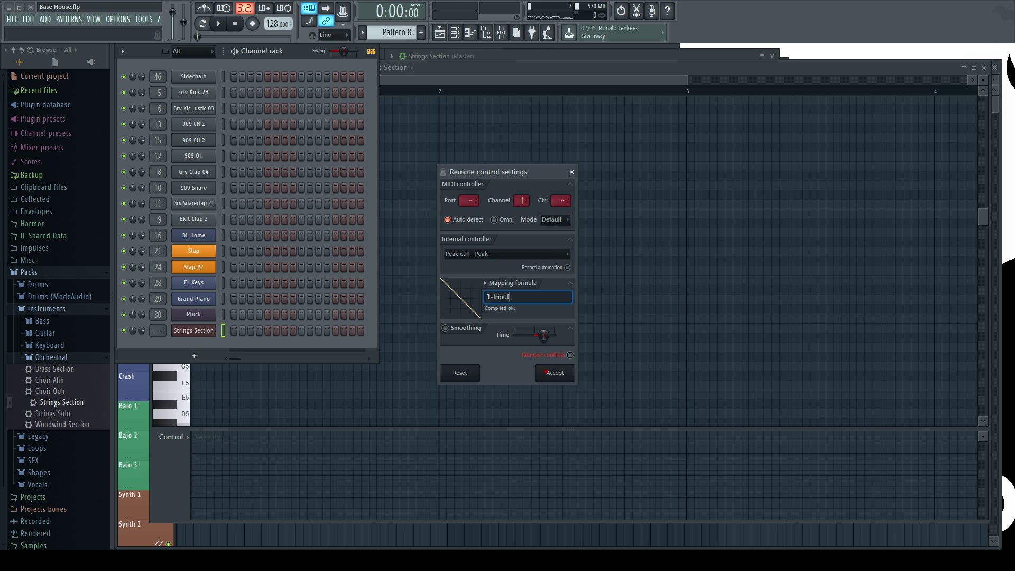
{"action": "left_click", "coordinate": [555, 373]}
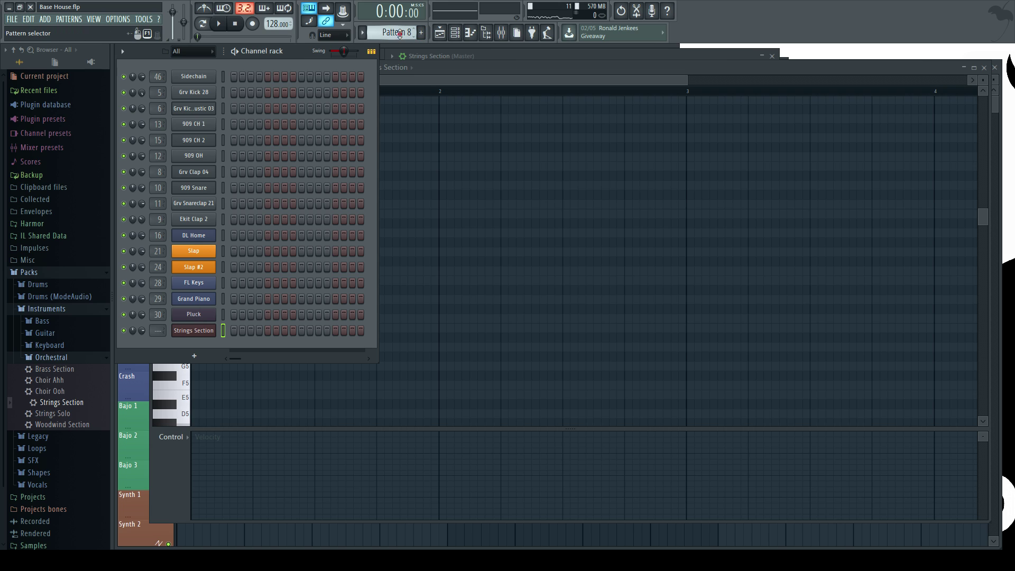
Rename the new pattern as Cuerdita and route the Strings Section channel to mixer track 35, Pad 1
{"action": "left_click", "coordinate": [363, 33]}
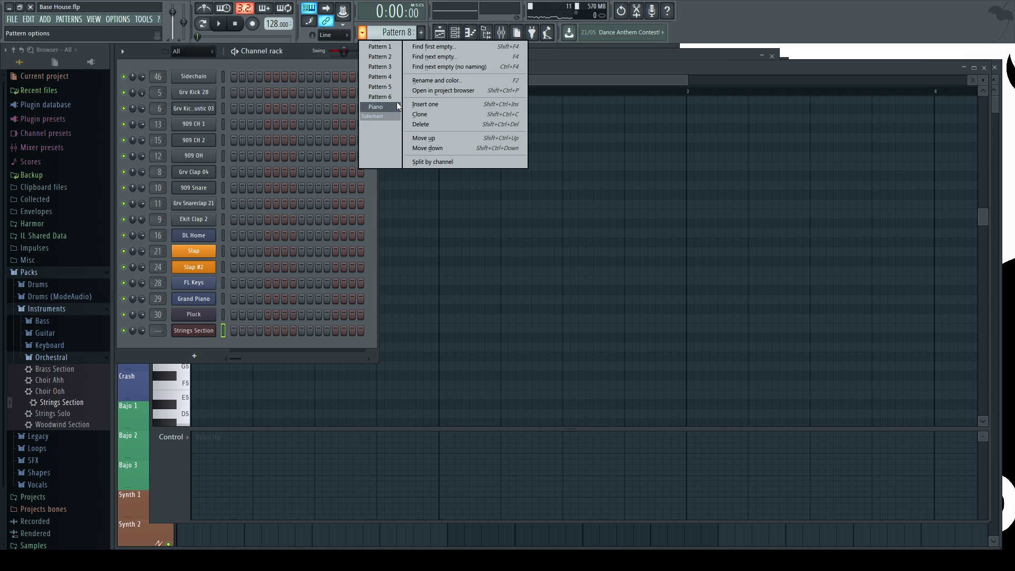
{"action": "left_click", "coordinate": [437, 80]}
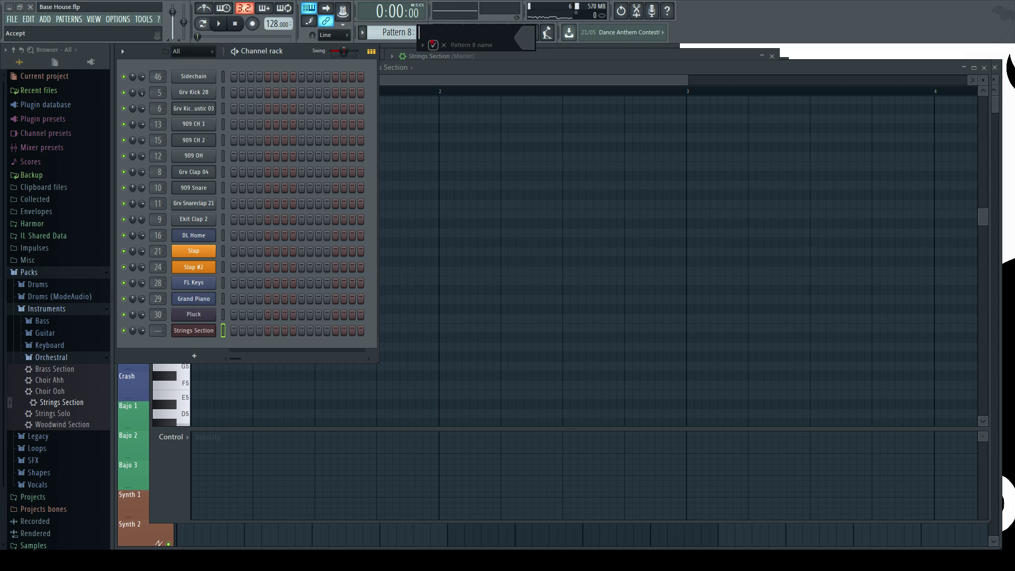
{"action": "type", "text": "Cuerdita"}
{"action": "key", "text": "Return"}
{"action": "left_click_drag", "start_coordinate": [157, 330], "coordinate": [160, 176]}
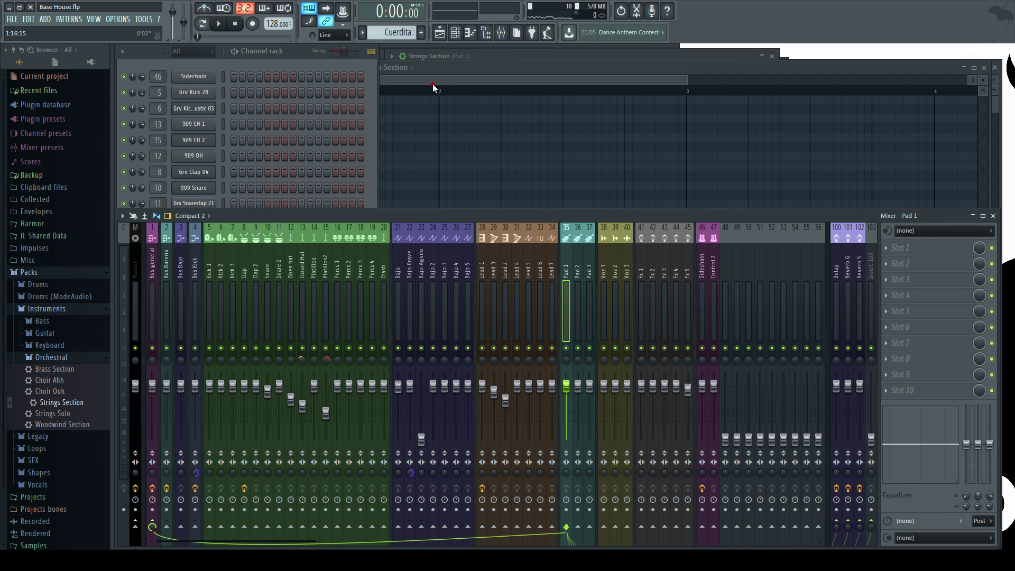
Draw a D7 note two bars long from bar 1 in the Strings Section piano roll
{"action": "left_click", "coordinate": [433, 85]}
{"action": "left_click", "coordinate": [170, 214]}
{"action": "left_click", "coordinate": [168, 214]}
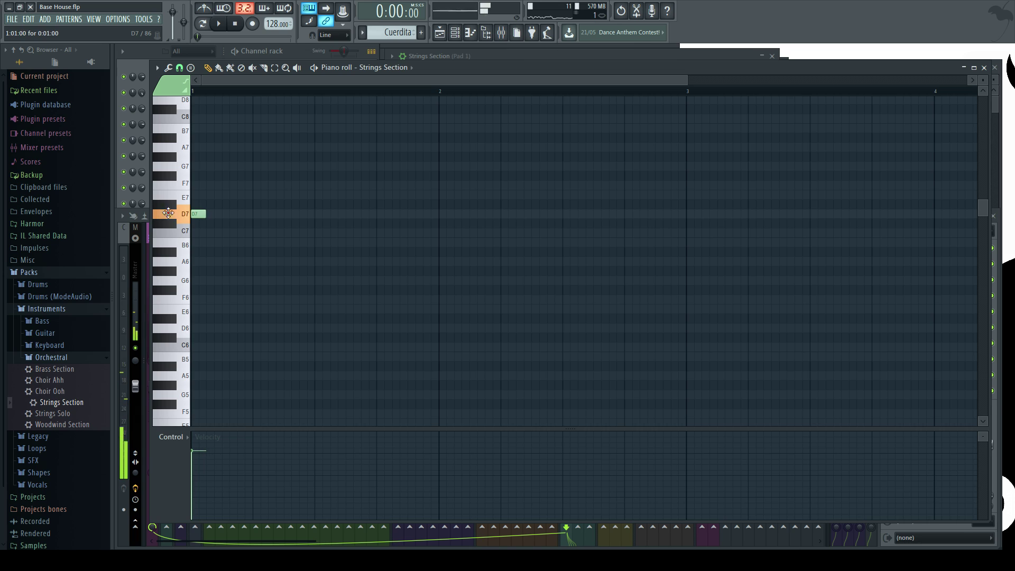
{"action": "left_click_drag", "start_coordinate": [204, 213], "coordinate": [634, 252]}
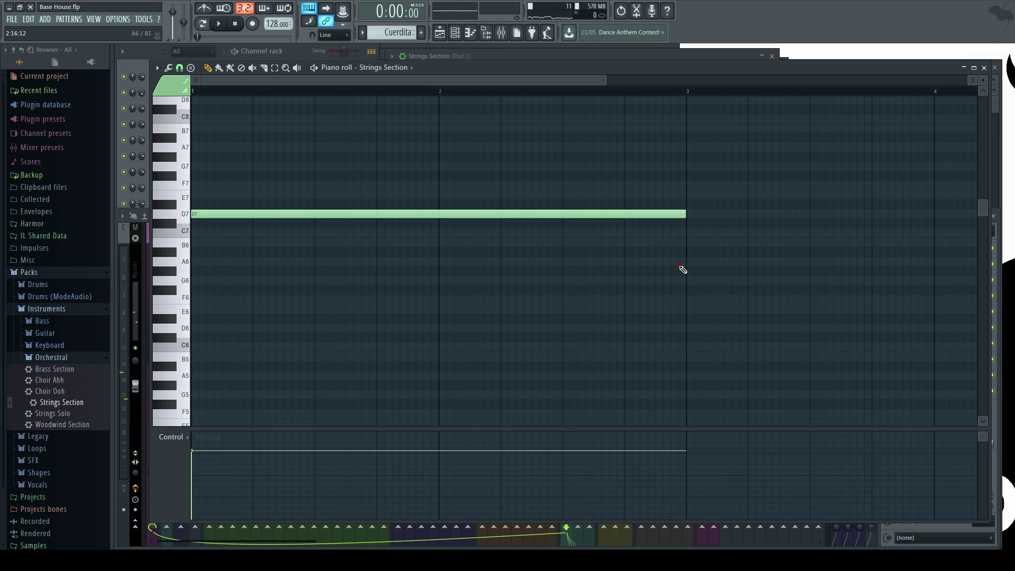
Play the song and place Cuerdita clips at bars 1 and 3 of the Strings track in the playlist
{"action": "key", "text": "space"}
{"action": "key", "text": "F9"}
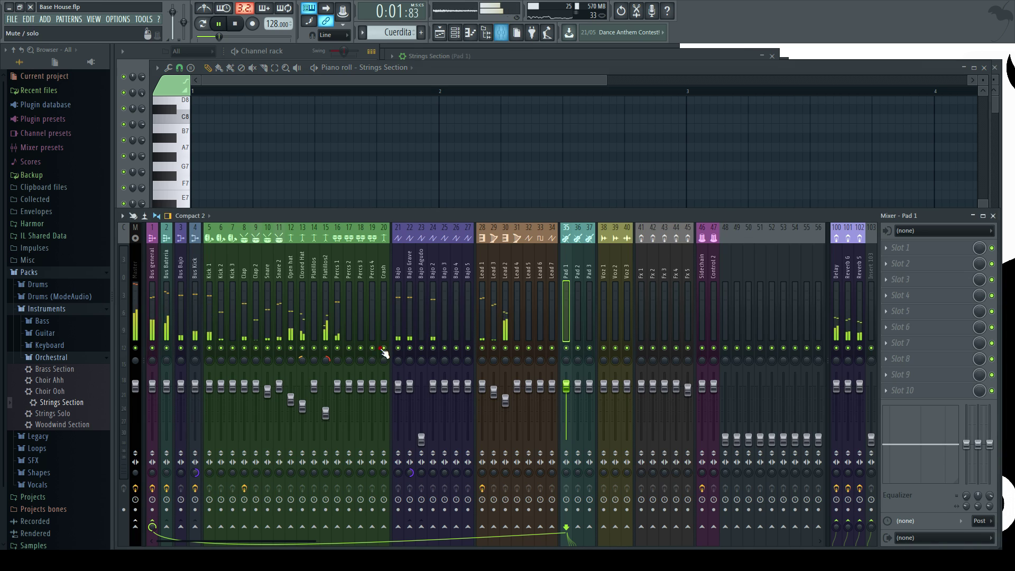
{"action": "key", "text": "F5"}
{"action": "scroll", "coordinate": [311, 379], "scroll_direction": "down", "scroll_amount": 6}
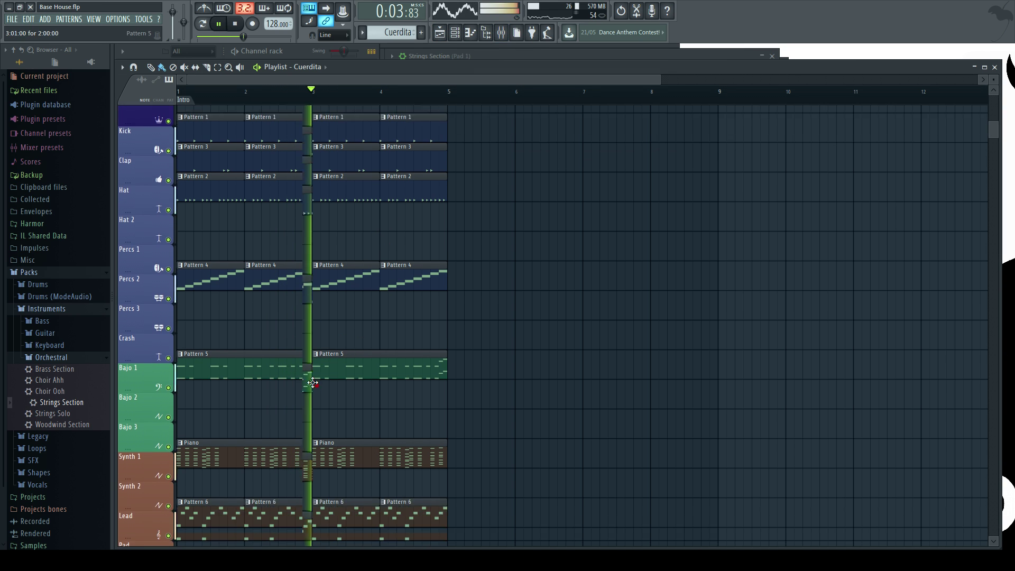
{"action": "left_click", "coordinate": [193, 443]}
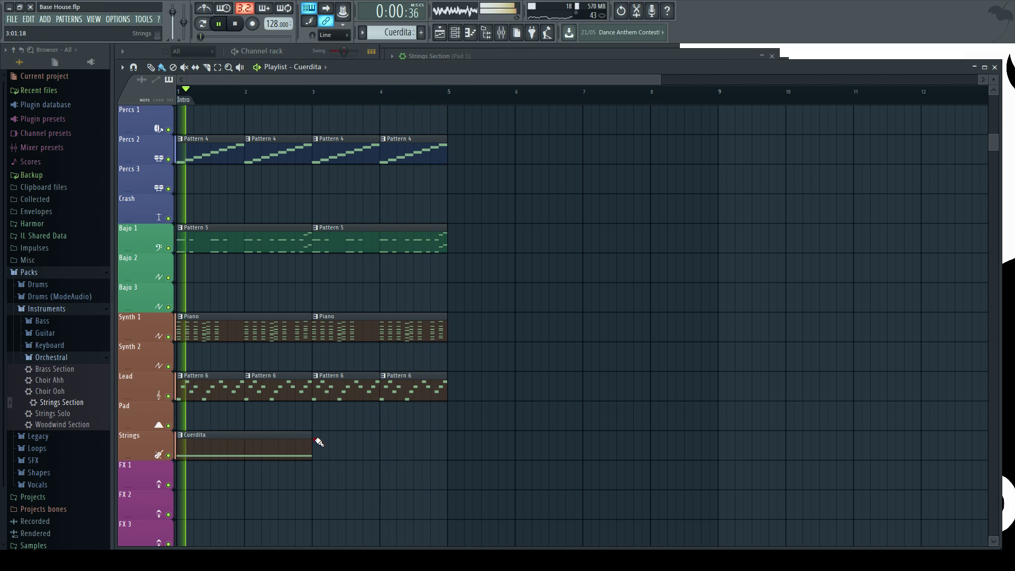
{"action": "left_click", "coordinate": [353, 443]}
Lower the Pad 1 mixer track's volume and review the playlist arrangement during playback
{"action": "key", "text": "F9"}
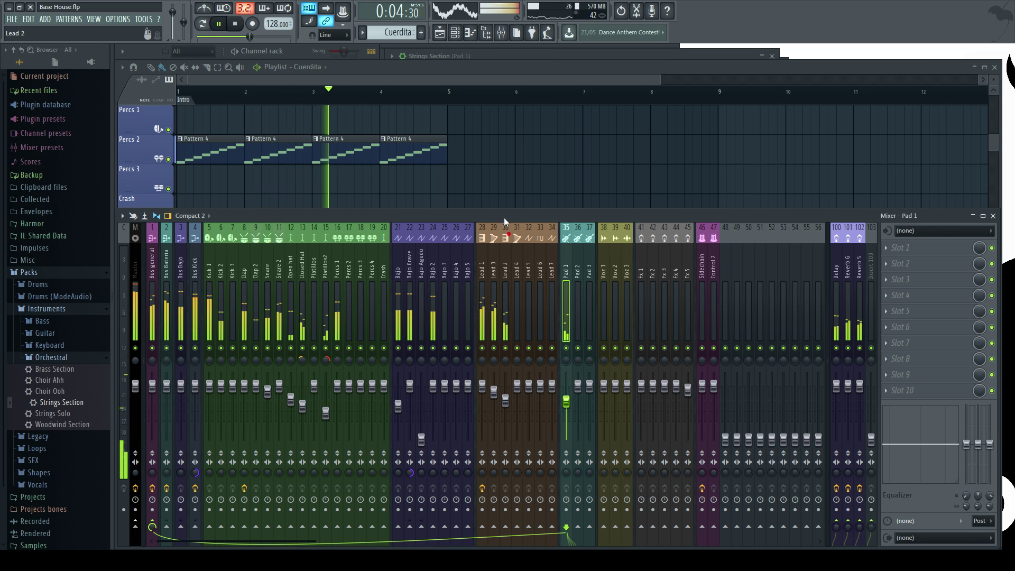
{"action": "key", "text": "F9"}
{"action": "scroll", "coordinate": [571, 319], "scroll_direction": "up", "scroll_amount": 3}
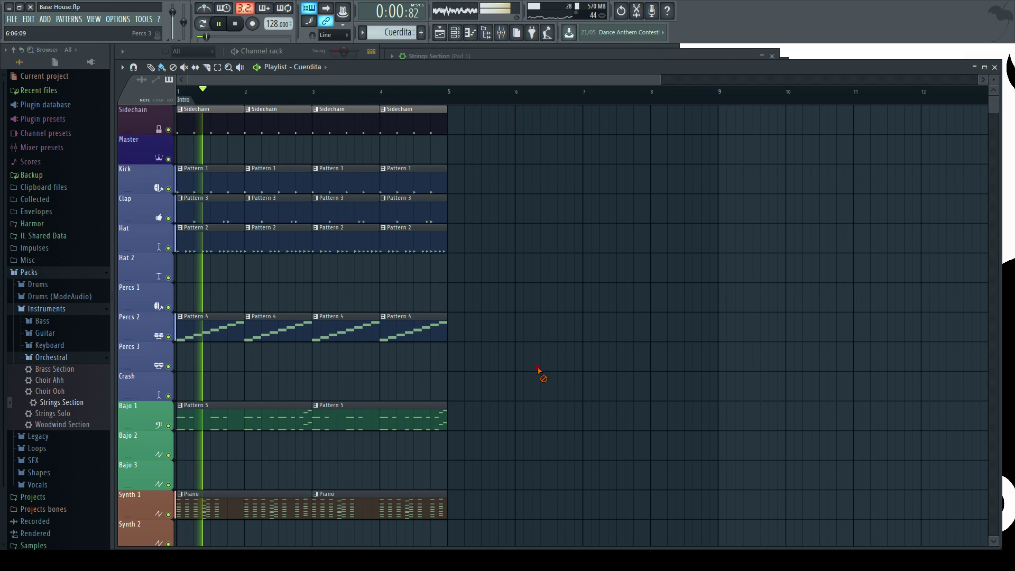
{"action": "scroll", "coordinate": [539, 371], "scroll_direction": "down", "scroll_amount": 2}
{"action": "scroll", "coordinate": [537, 386], "scroll_direction": "down", "scroll_amount": 1}
{"action": "scroll", "coordinate": [527, 404], "scroll_direction": "up", "scroll_amount": 3}
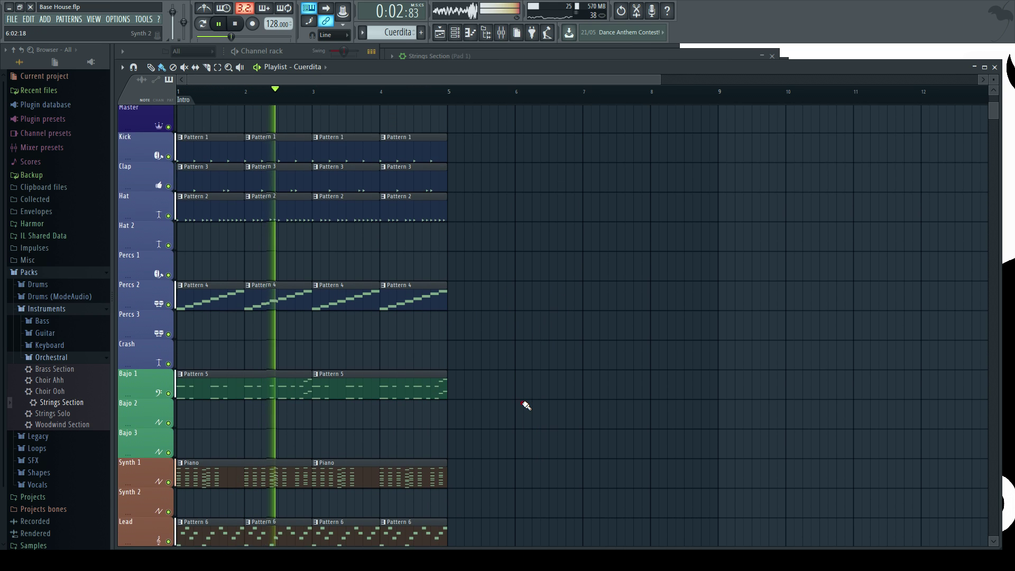
{"action": "scroll", "coordinate": [519, 402], "scroll_direction": "down", "scroll_amount": 4}
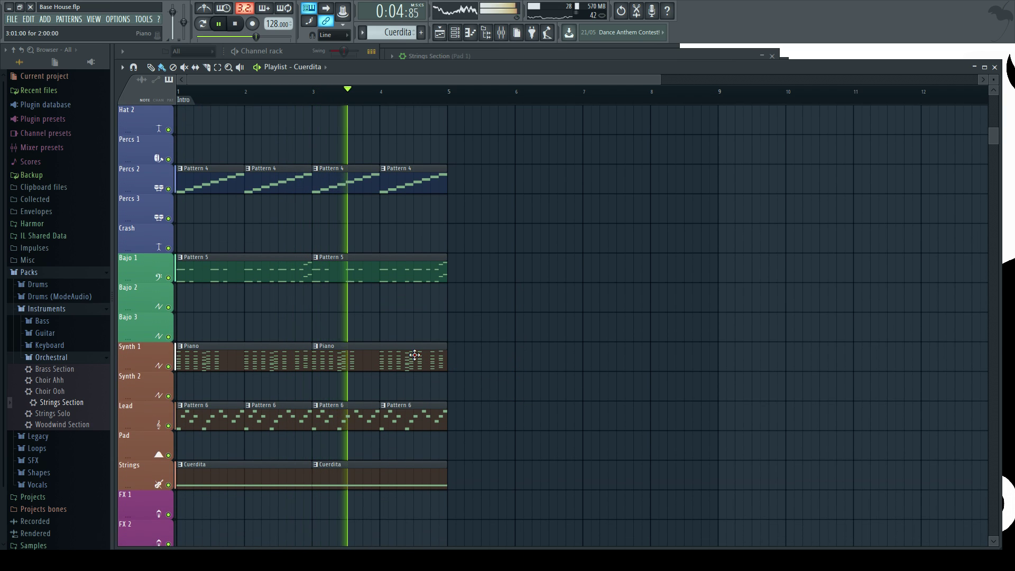
Stop playback, add a Piano clip at bar 5 of the Synth 1 track and make it unique as Piano #2
{"action": "left_click", "coordinate": [416, 357]}
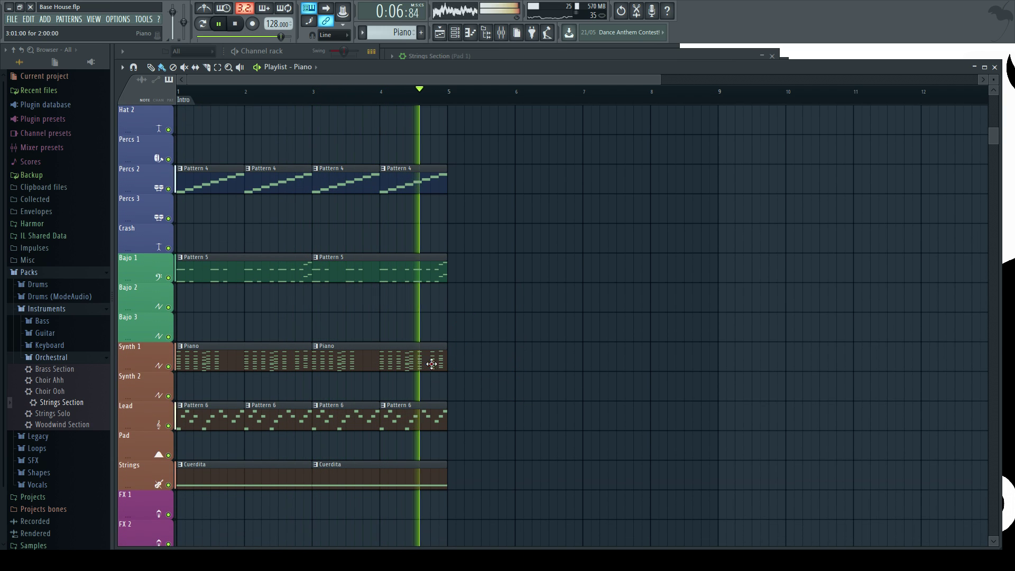
{"action": "key", "text": "space"}
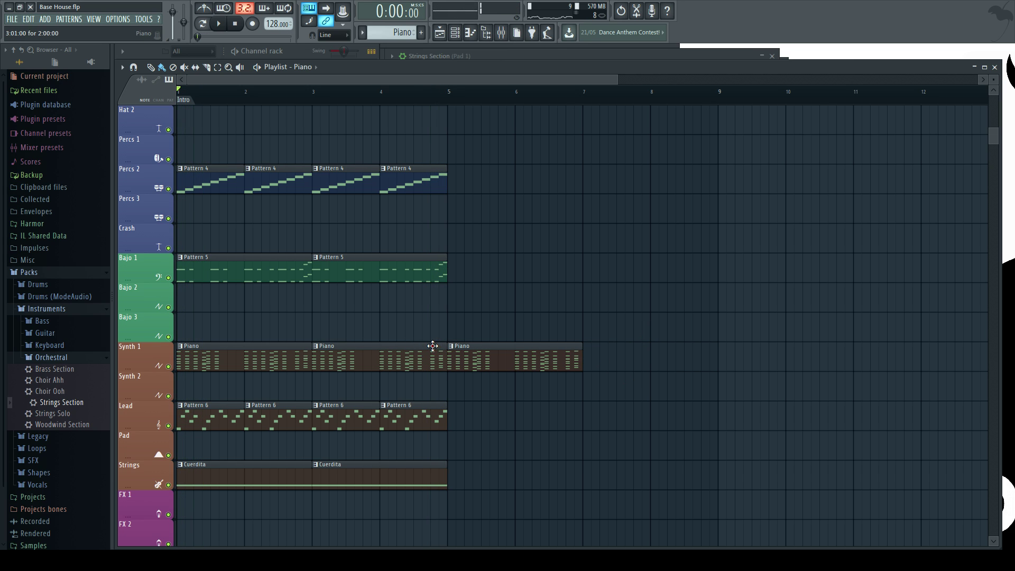
{"action": "left_click", "coordinate": [451, 347]}
{"action": "left_click", "coordinate": [487, 415]}
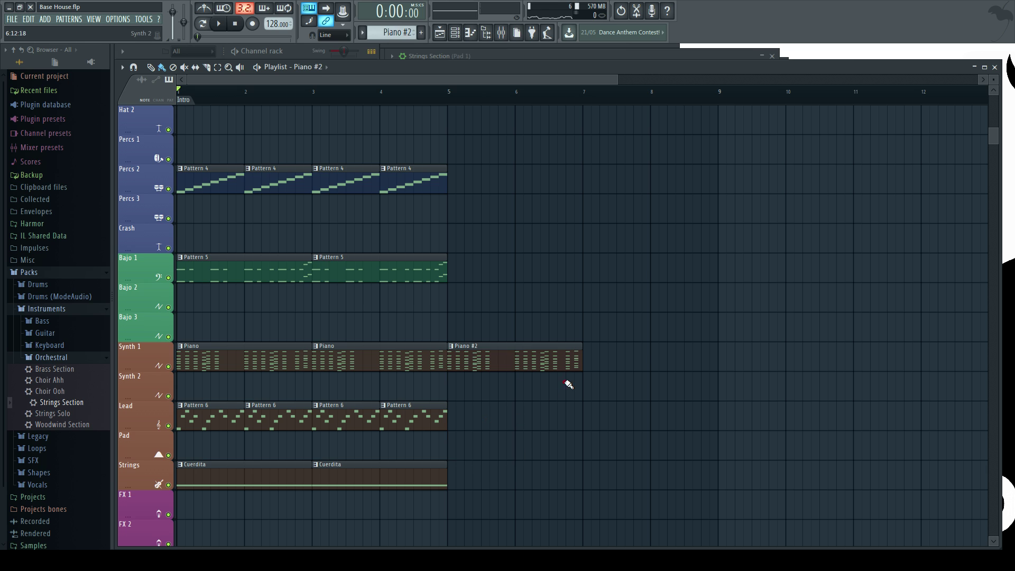
Open the Piano #2 clip's FL Keys notes in the piano roll and switch playback to pattern mode
{"action": "double_click", "coordinate": [551, 354]}
{"action": "scroll", "coordinate": [409, 209], "scroll_direction": "down", "scroll_amount": 7}
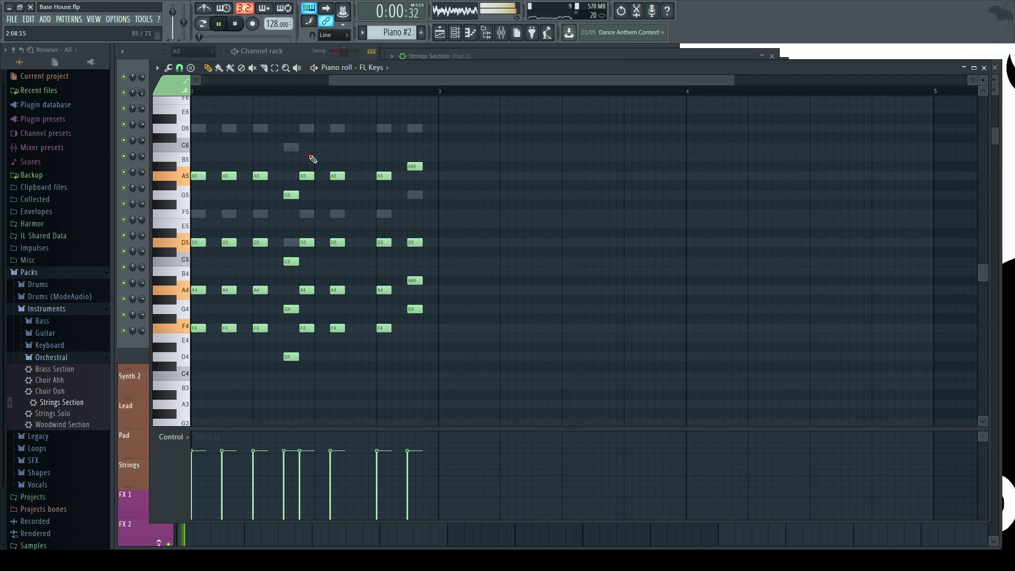
{"action": "scroll", "coordinate": [565, 219], "scroll_direction": "up", "scroll_amount": 5}
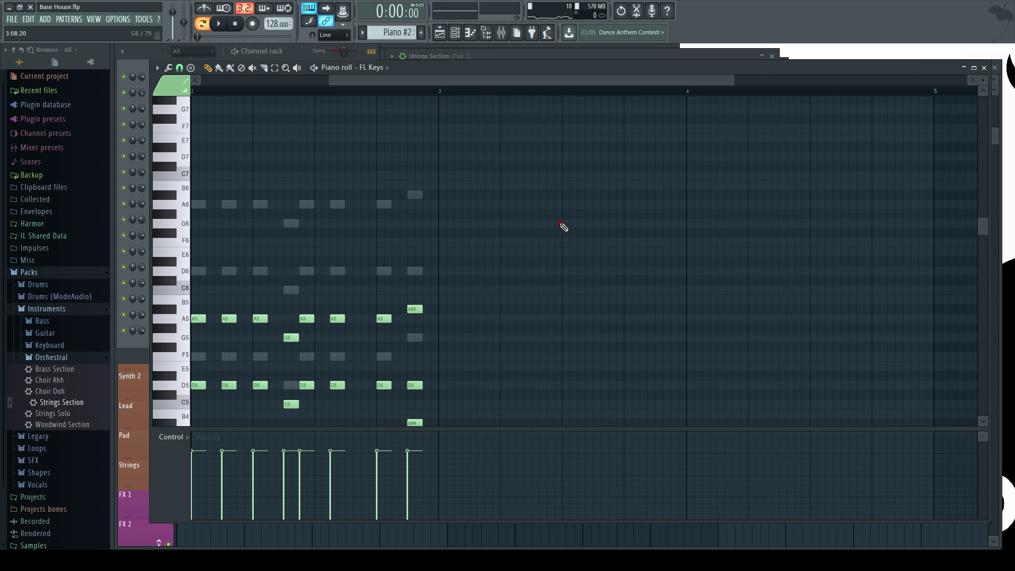
{"action": "scroll", "coordinate": [550, 221], "scroll_direction": "down", "scroll_amount": 5}
Mute the FL Keys channel and open the Grand Piano piano roll while the pattern plays
{"action": "left_click", "coordinate": [274, 53]}
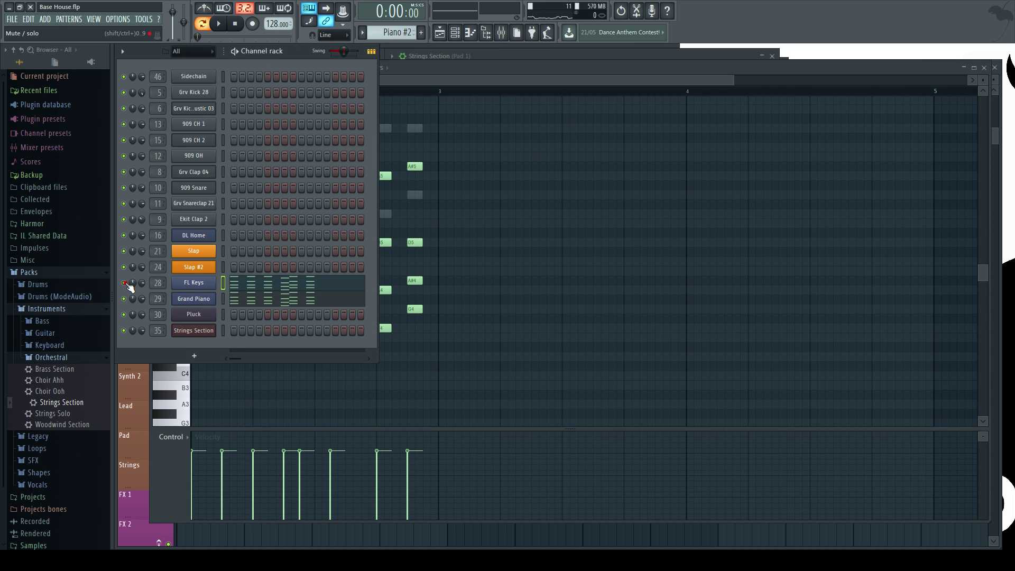
{"action": "left_click", "coordinate": [124, 283]}
{"action": "key", "text": "space"}
{"action": "left_click", "coordinate": [251, 299]}
{"action": "scroll", "coordinate": [311, 330], "scroll_direction": "up", "scroll_amount": 1}
{"action": "scroll", "coordinate": [313, 333], "scroll_direction": "up", "scroll_amount": 2}
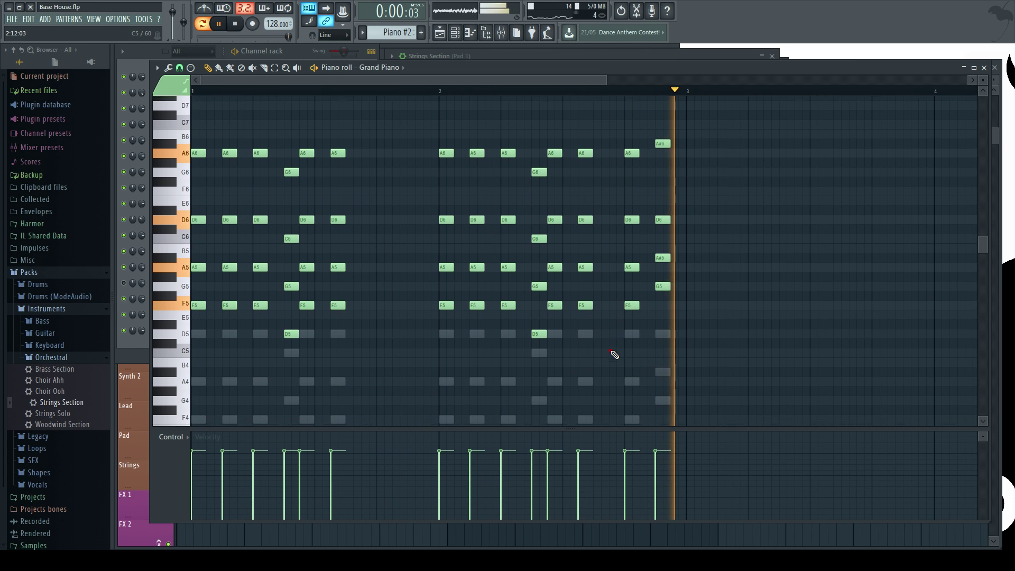
Stop playback and duplicate the two bars of Grand Piano chords into bars 3 and 4
{"action": "key", "text": "space"}
{"action": "left_click_drag", "start_coordinate": [734, 379], "coordinate": [467, 118]}
{"action": "key", "text": "ctrl+b"}
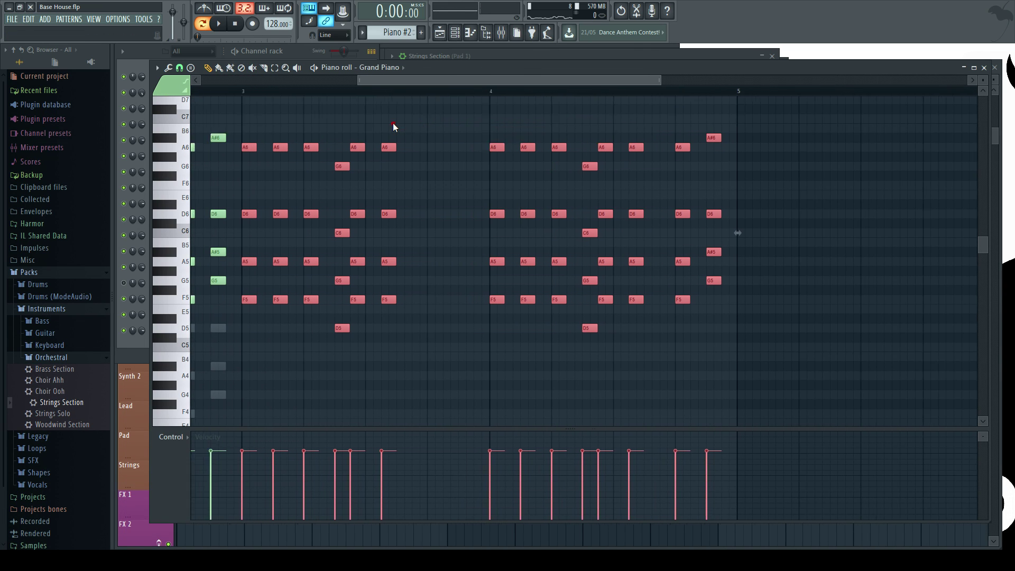
Transpose the duplicated Grand Piano chords in bar 3 down three semitones
{"action": "scroll", "coordinate": [392, 123], "scroll_direction": "left", "scroll_amount": 2}
{"action": "left_click_drag", "start_coordinate": [455, 370], "coordinate": [287, 128]}
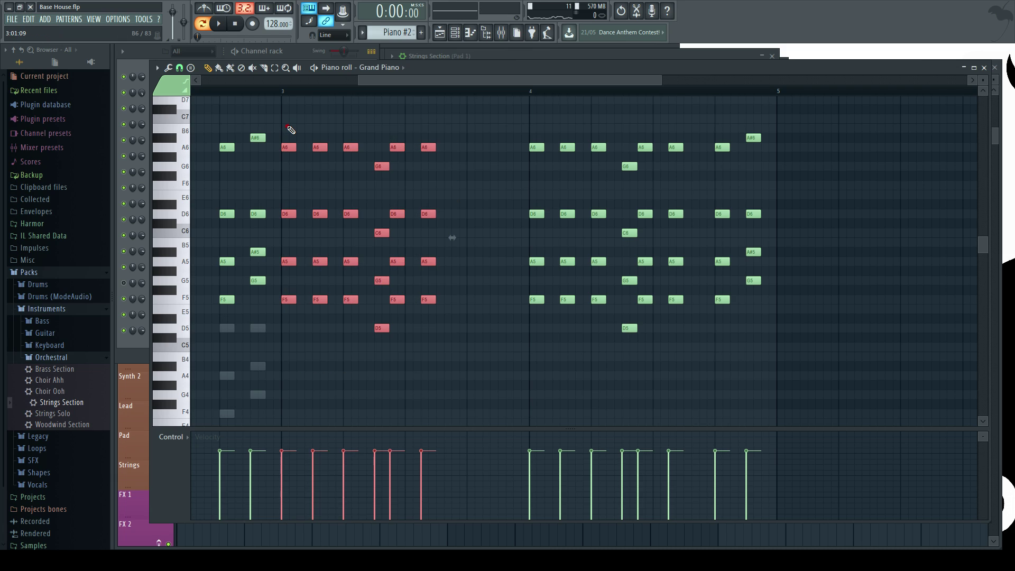
{"action": "key", "text": "Down"}
{"action": "key", "text": "Down"}
{"action": "key", "text": "Down"}
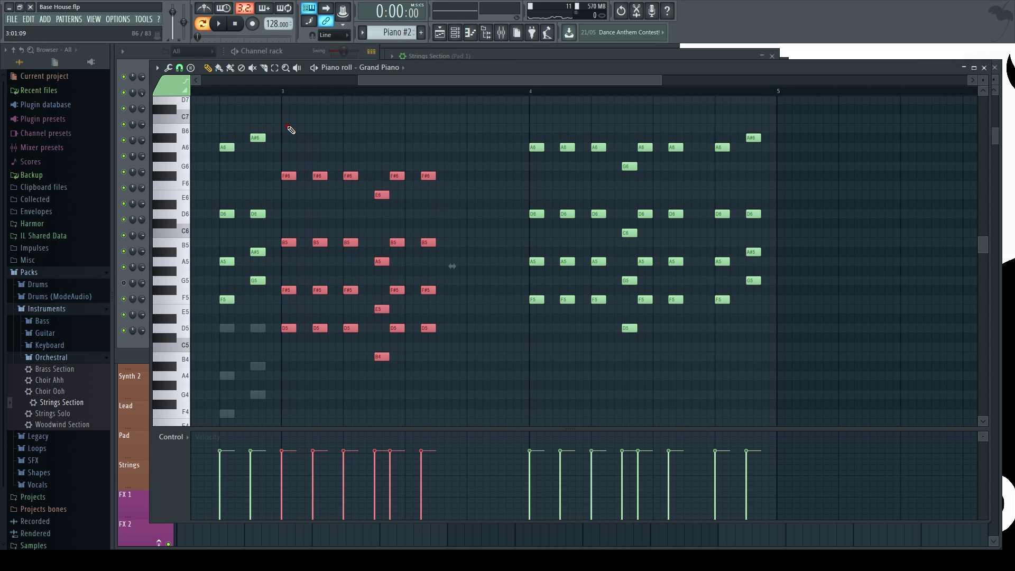
Move the top row of bar 3 chord notes down to E6 and the F#5 row to G5
{"action": "left_click", "coordinate": [322, 222]}
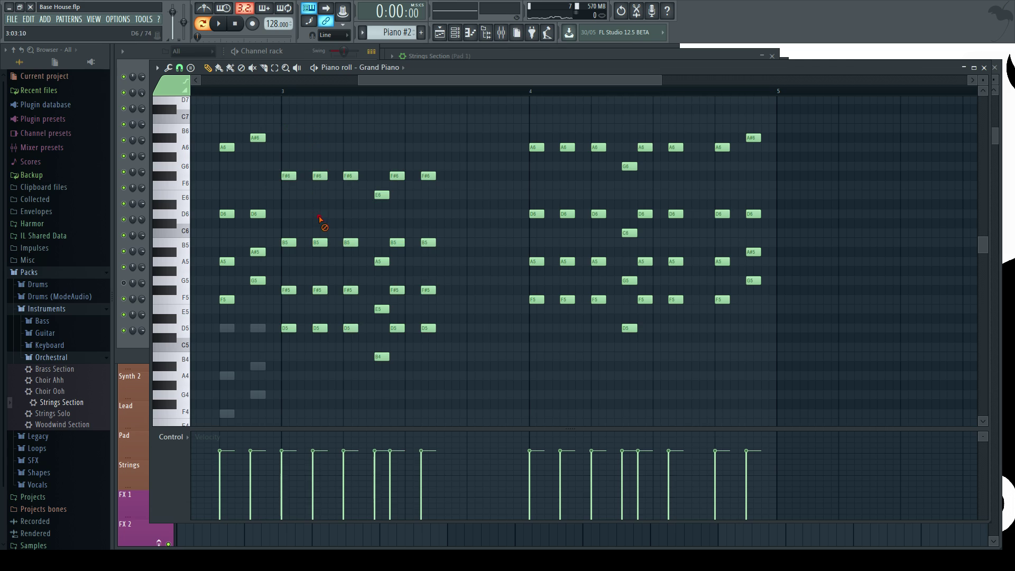
{"action": "left_click_drag", "start_coordinate": [272, 172], "coordinate": [459, 195]}
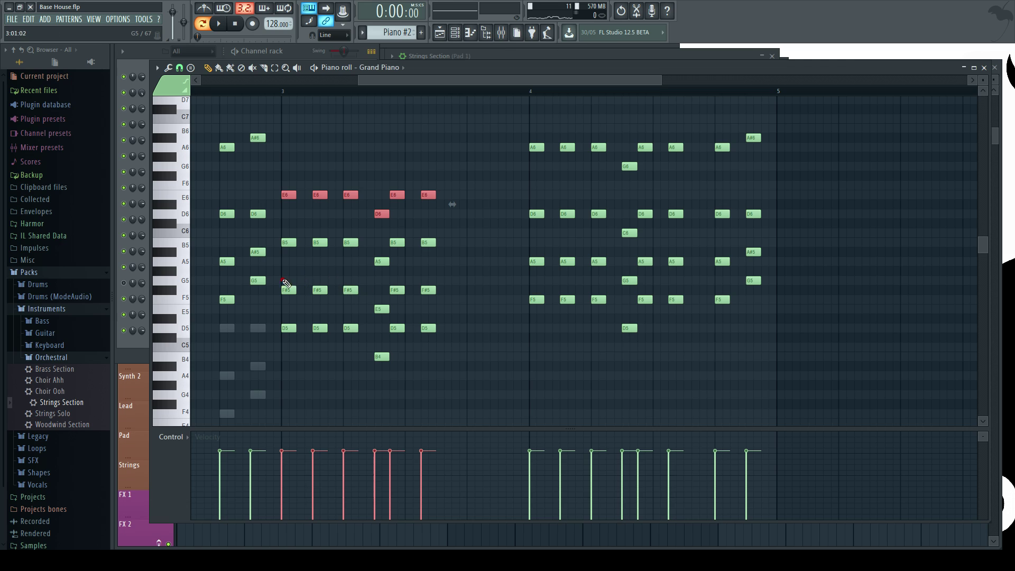
{"action": "left_click_drag", "start_coordinate": [283, 281], "coordinate": [448, 315]}
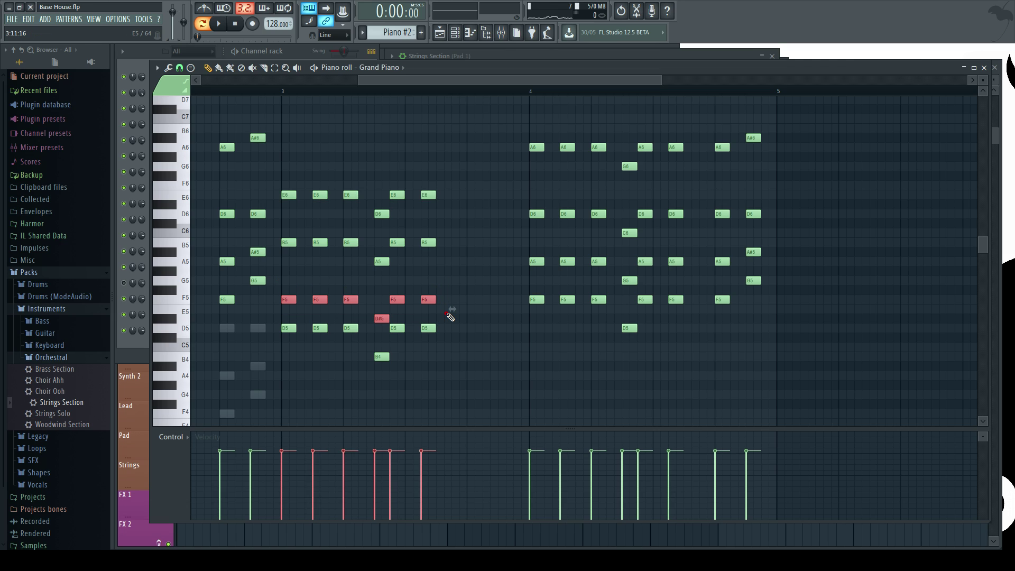
Play the Grand Piano pattern from bar 3 and again from bar 2 to check the edited chords
{"action": "left_click", "coordinate": [283, 90]}
{"action": "key", "text": "space"}
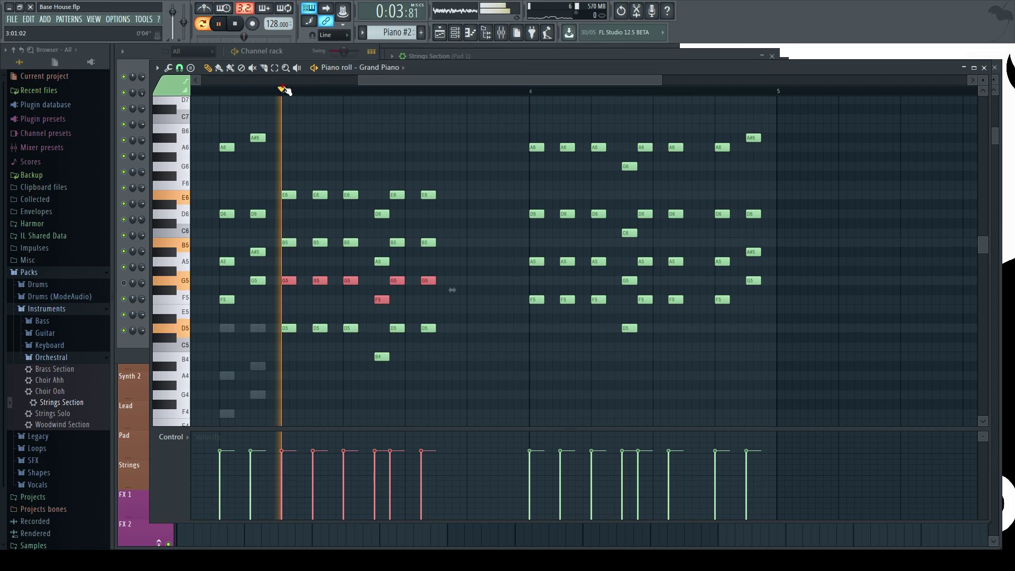
{"action": "left_click", "coordinate": [483, 330], "text": "ctrl"}
{"action": "key", "text": "space"}
{"action": "left_click_drag", "start_coordinate": [388, 81], "coordinate": [231, 81]}
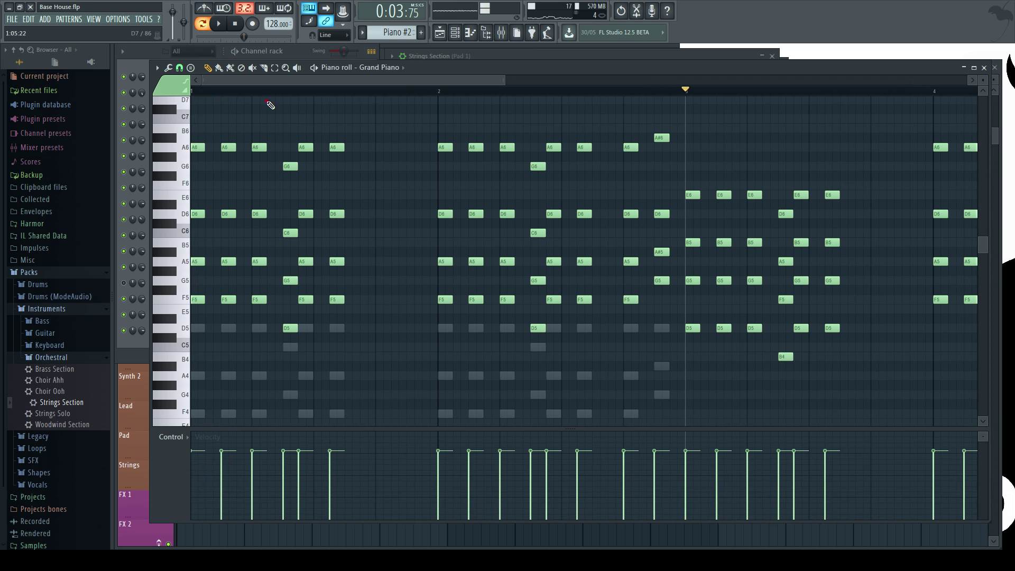
{"action": "left_click", "coordinate": [429, 90]}
{"action": "key", "text": "space"}
{"action": "left_click_drag", "start_coordinate": [423, 82], "coordinate": [563, 93]}
{"action": "key", "text": "space"}
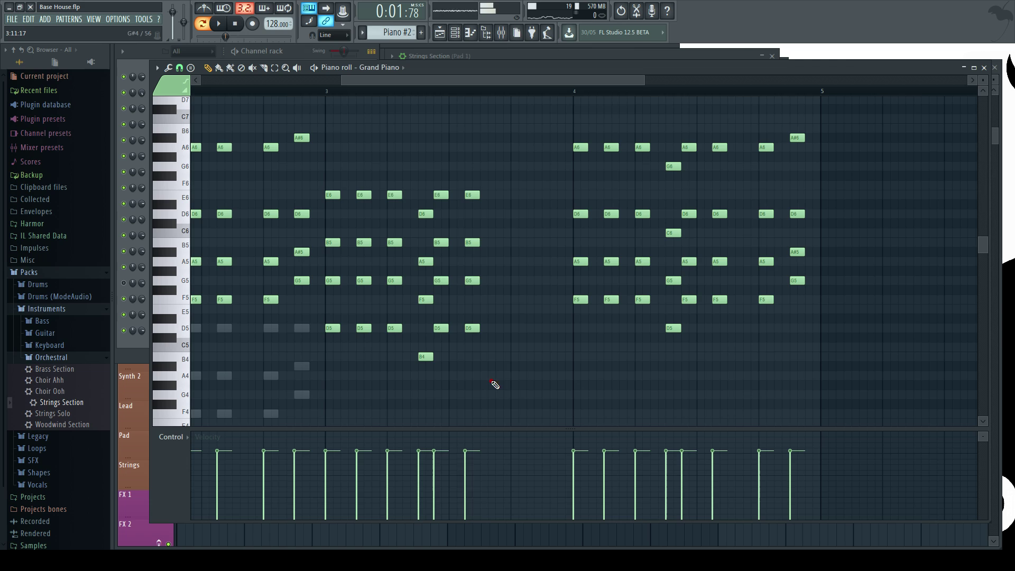
Raise the top row of bar 3 chord notes to G6 and audition lower keys including D6 and A#5
{"action": "left_click_drag", "start_coordinate": [521, 398], "coordinate": [427, 216]}
{"action": "left_click_drag", "start_coordinate": [322, 181], "coordinate": [525, 219]}
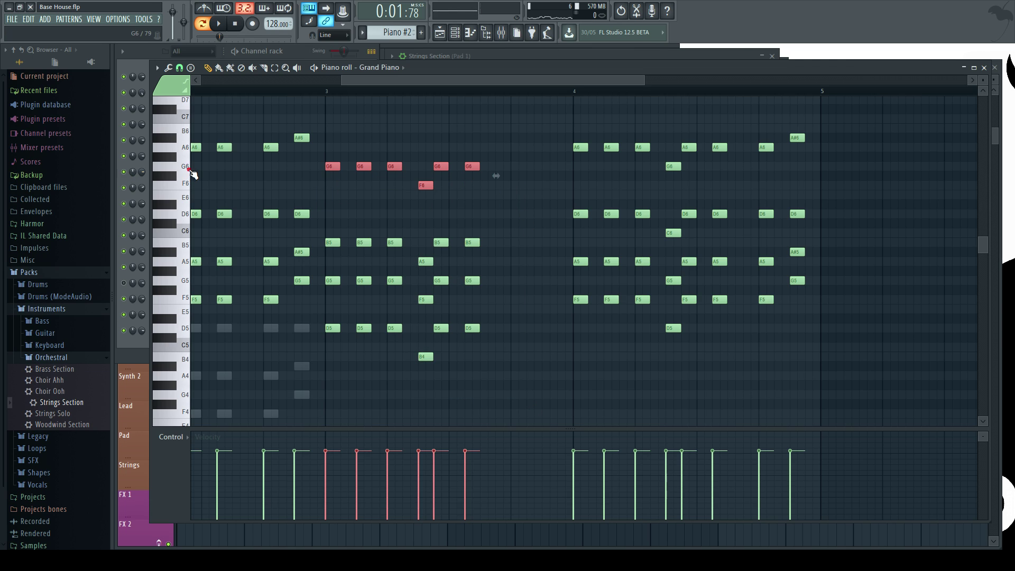
{"action": "left_click", "coordinate": [185, 212]}
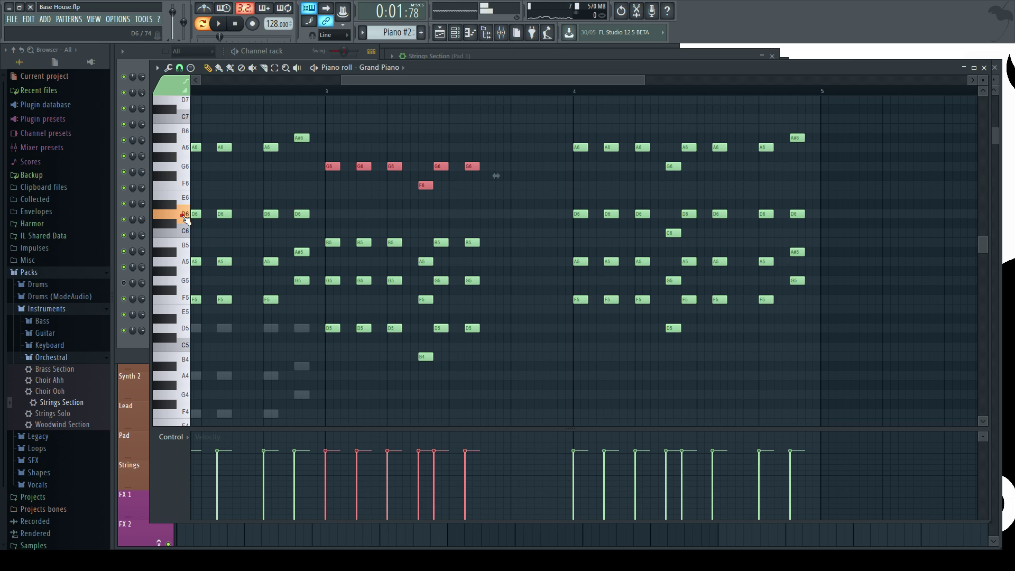
{"action": "left_click", "coordinate": [189, 268]}
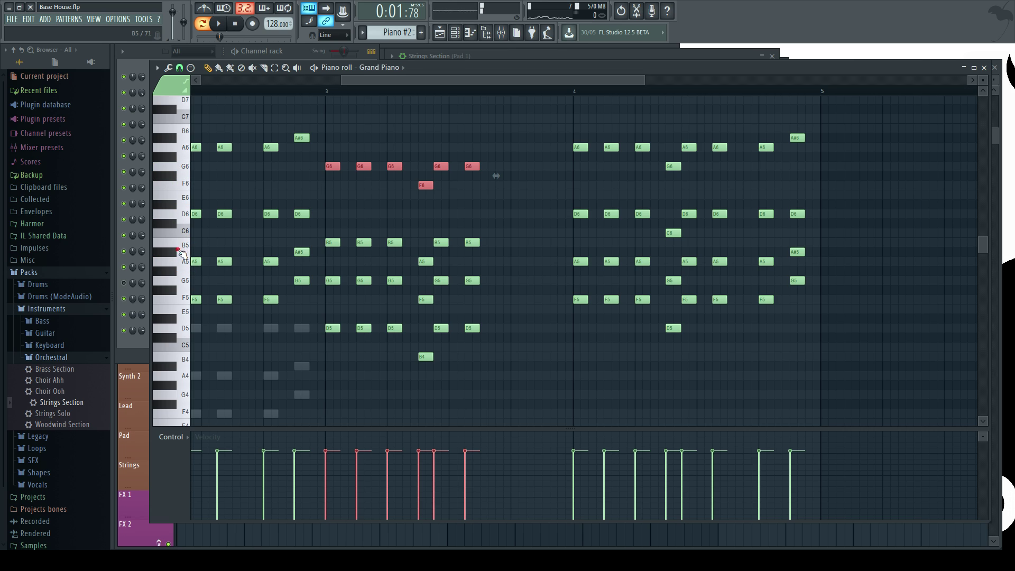
{"action": "left_click", "coordinate": [171, 252]}
Raise the B5 row of the bar 3 chords five semitones to E6 and play from bar 3
{"action": "left_click_drag", "start_coordinate": [350, 229], "coordinate": [495, 261]}
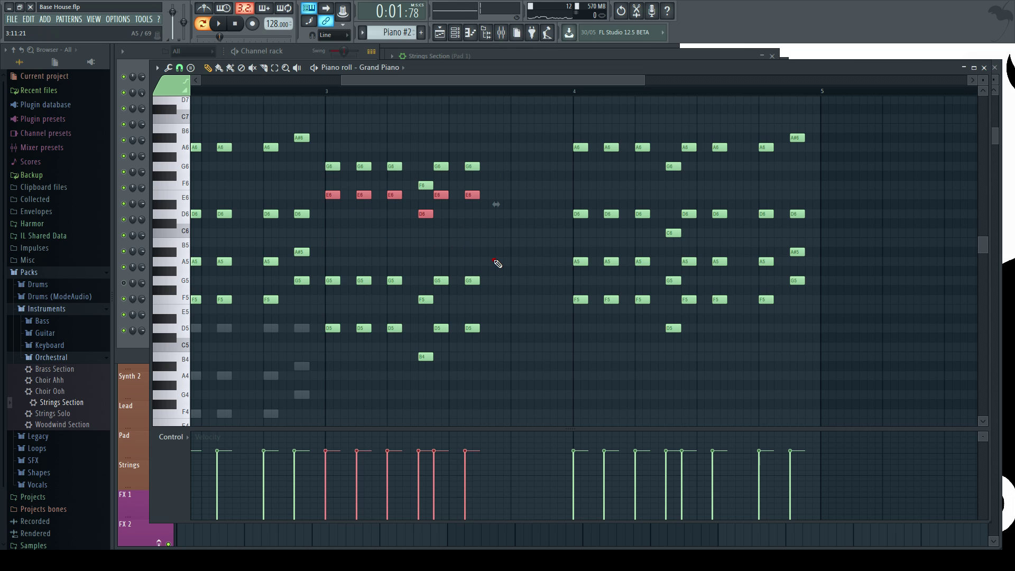
{"action": "left_click", "coordinate": [325, 95]}
{"action": "key", "text": "space"}
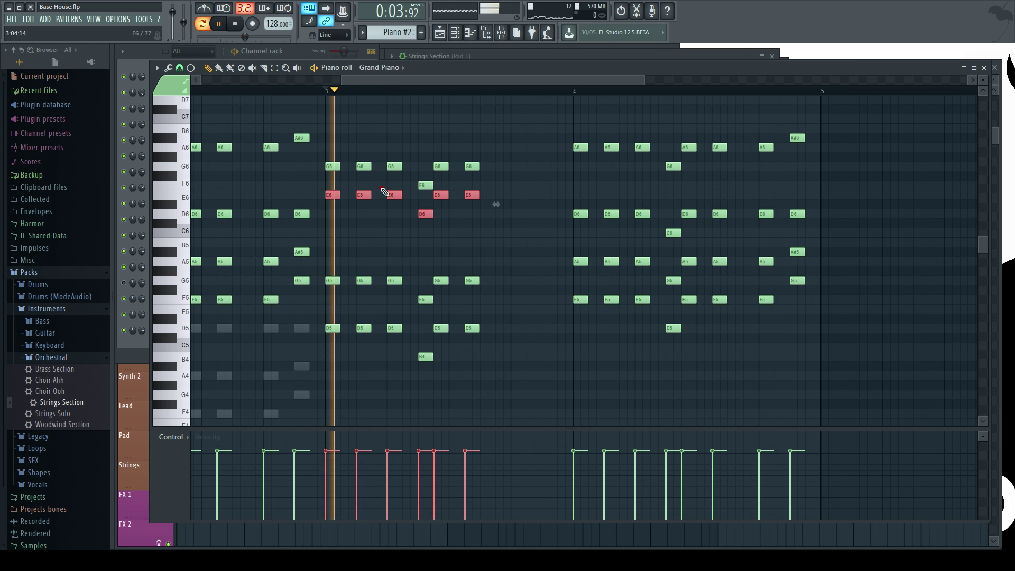
{"action": "left_click", "coordinate": [397, 258], "text": "ctrl"}
{"action": "key", "text": "space"}
Raise the G5 row of the bar 3 chords five semitones to C6 and play from bar 3
{"action": "left_click_drag", "start_coordinate": [498, 312], "coordinate": [325, 265]}
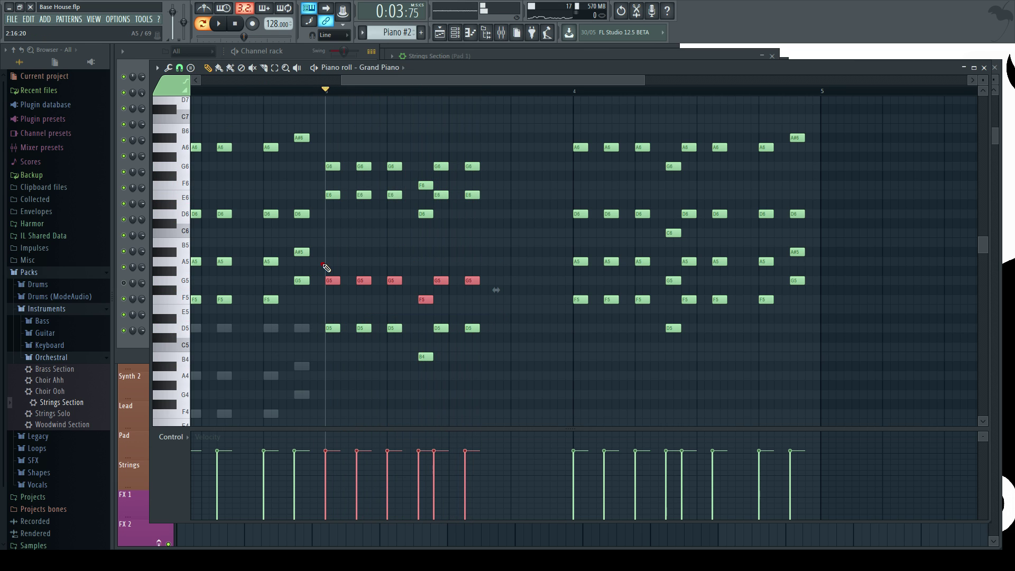
{"action": "key", "text": "Up"}
{"action": "key", "text": "space"}
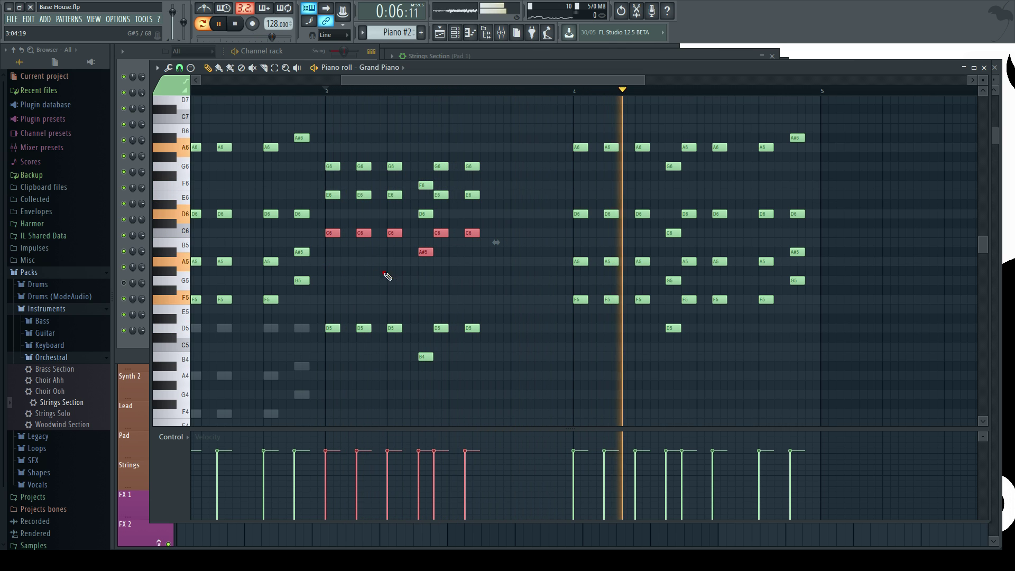
Raise the D5 row of the bar 3 chords five semitones to G5
{"action": "left_click", "coordinate": [413, 304], "text": "ctrl"}
{"action": "key", "text": "space"}
{"action": "left_click_drag", "start_coordinate": [481, 381], "coordinate": [376, 339]}
{"action": "key", "text": "ctrl+z"}
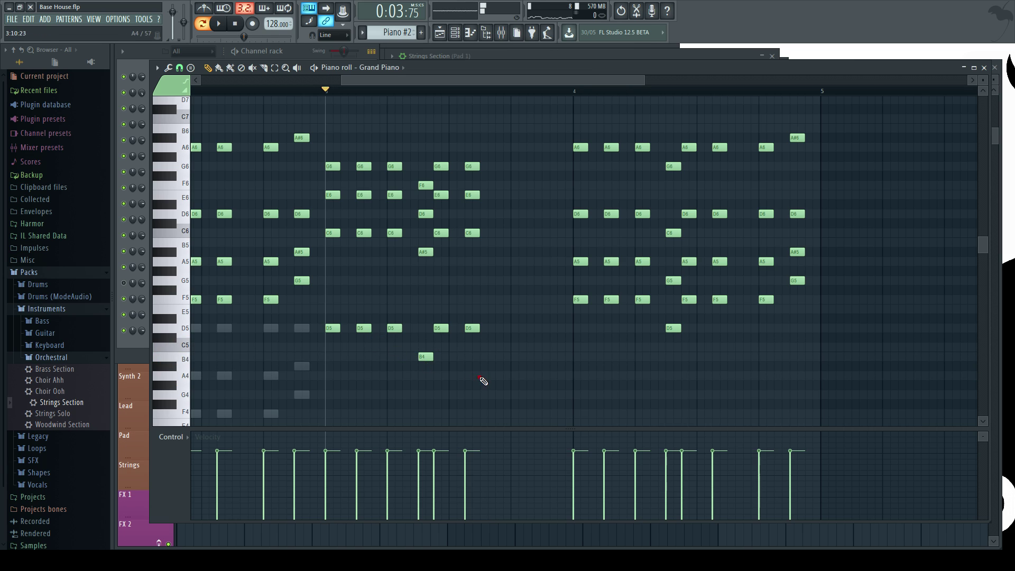
{"action": "left_click_drag", "start_coordinate": [482, 381], "coordinate": [327, 320]}
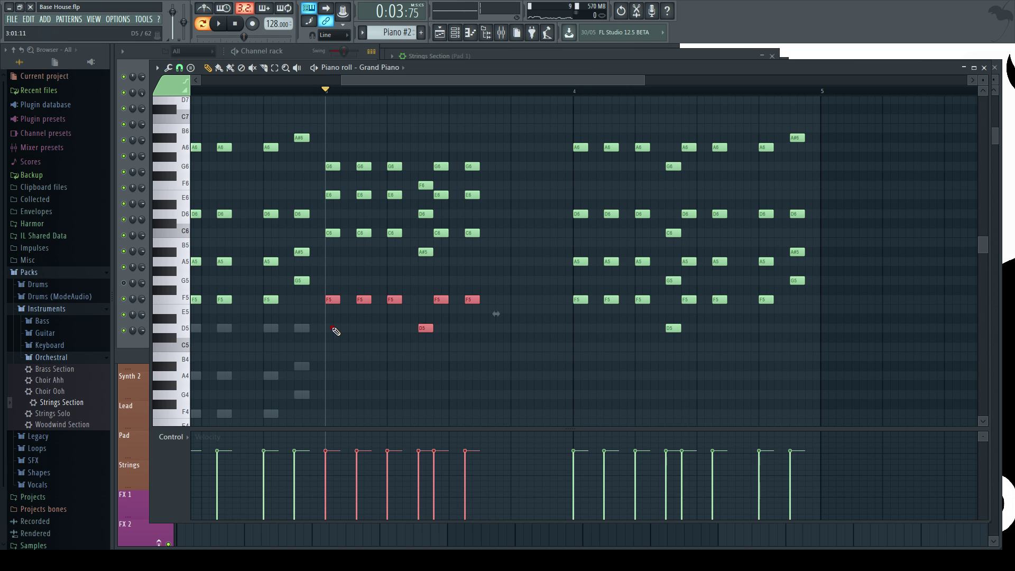
{"action": "left_click", "coordinate": [336, 331]}
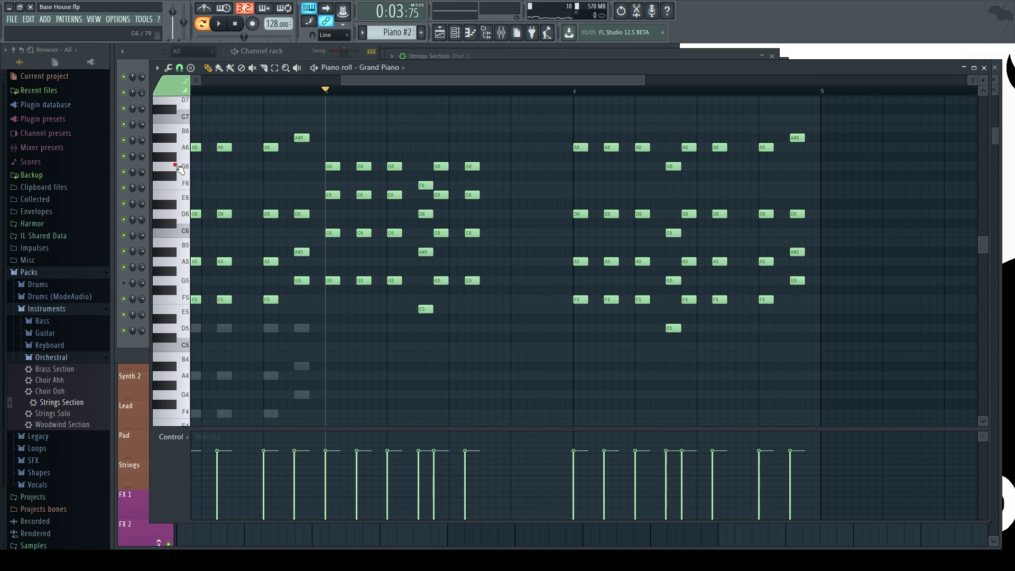
Audition the G6, E6 and F6 piano keys against the bar 3 chords
{"action": "left_click", "coordinate": [188, 168]}
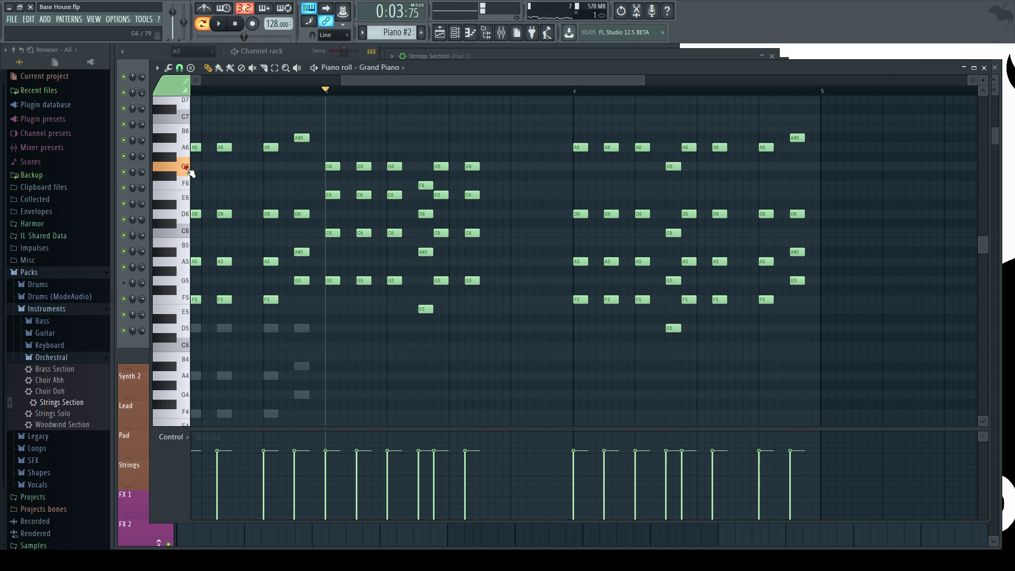
{"action": "left_click", "coordinate": [185, 197]}
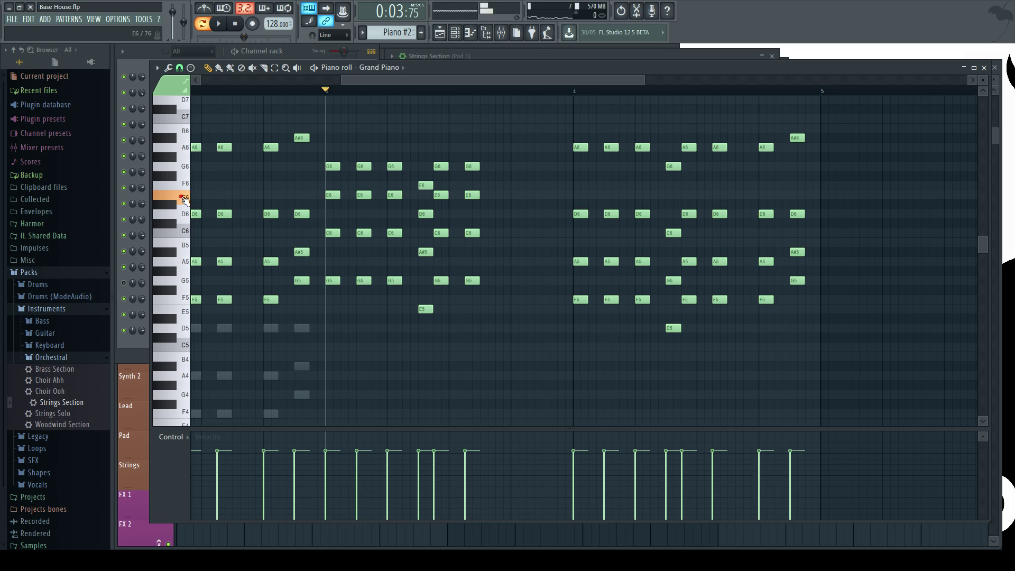
{"action": "left_click", "coordinate": [183, 185]}
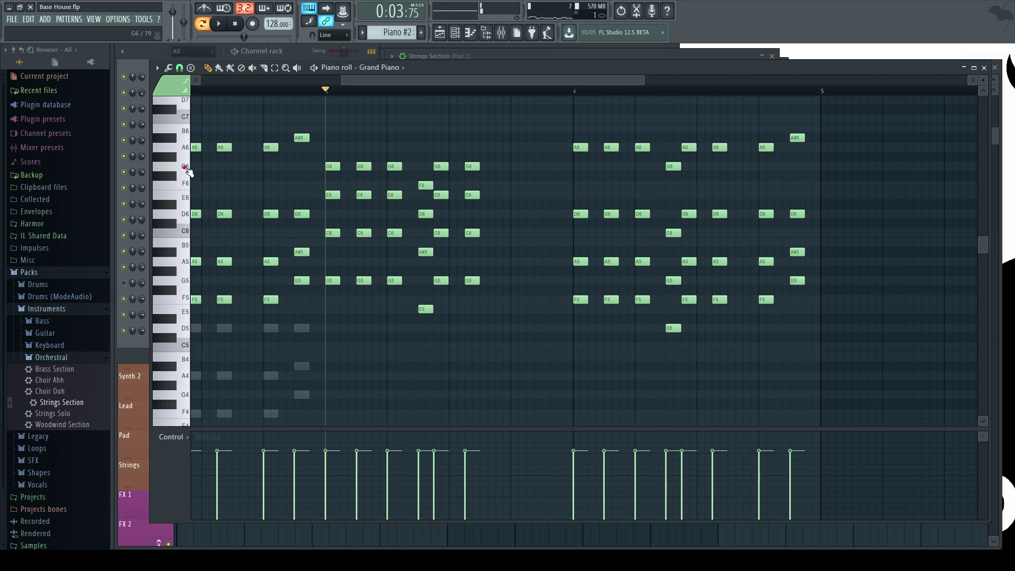
{"action": "left_click", "coordinate": [186, 168]}
{"action": "left_click", "coordinate": [184, 184]}
Try the first three E6 notes of bar 3 at F6 during playback, and return them to E6
{"action": "left_click_drag", "start_coordinate": [328, 183], "coordinate": [416, 206]}
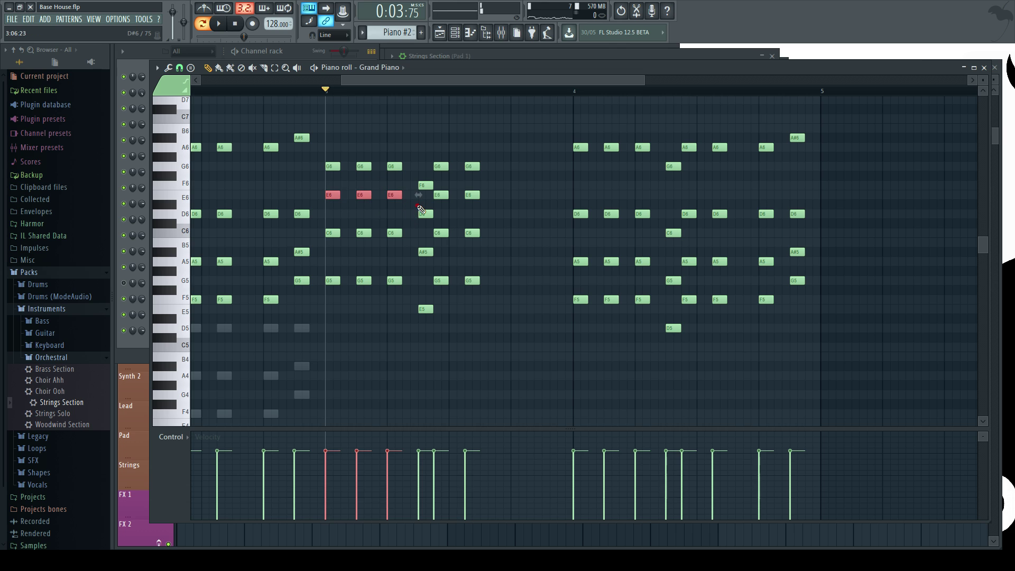
{"action": "key", "text": "shift+Up"}
{"action": "key", "text": "space"}
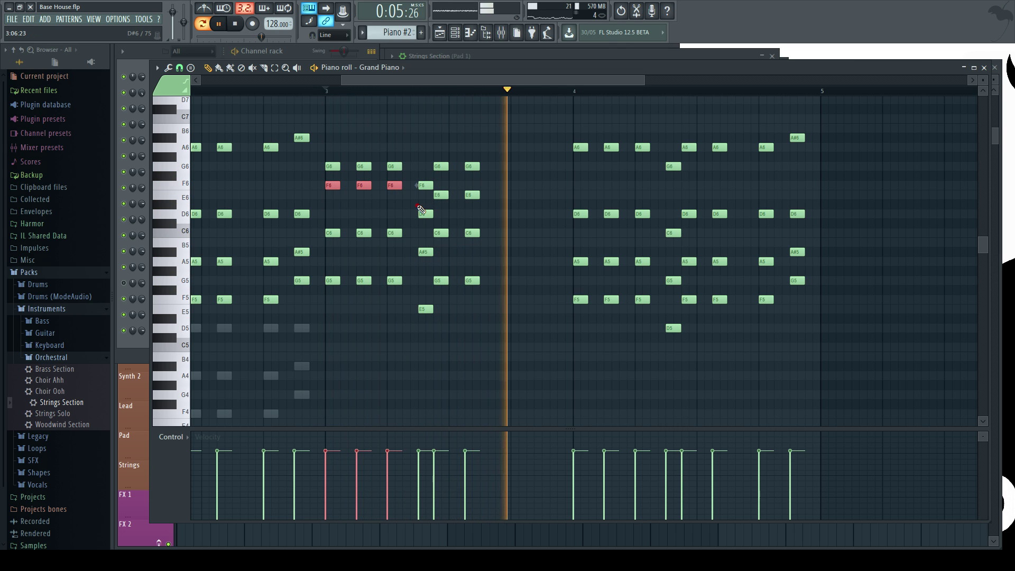
{"action": "key", "text": "shift+Down"}
{"action": "left_click", "coordinate": [499, 221], "text": "ctrl"}
Raise the E5 note in the fourth chord of bar 3 to F5 and play from within bar 3
{"action": "scroll", "coordinate": [392, 124], "scroll_direction": "down", "scroll_amount": 5}
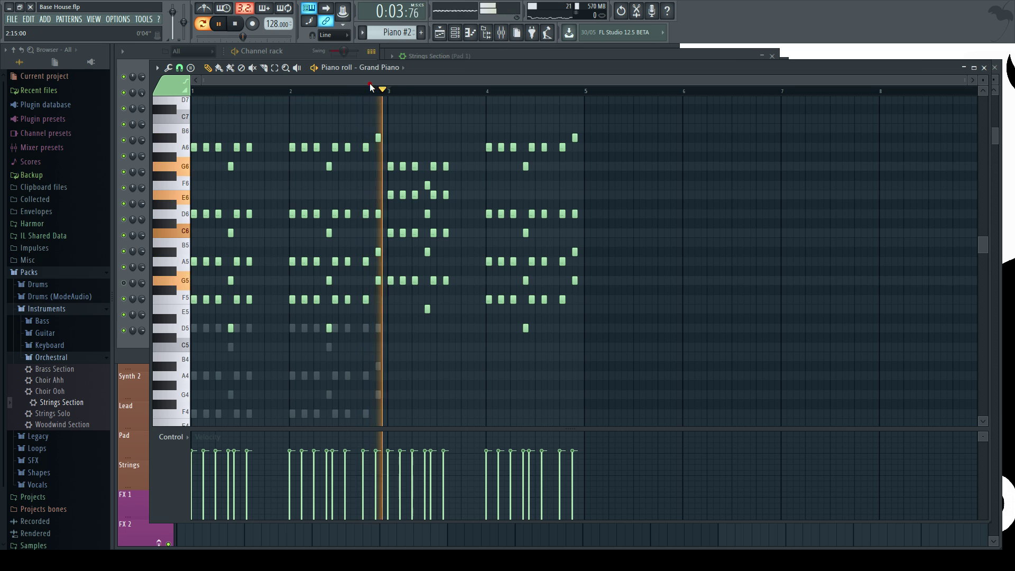
{"action": "scroll", "coordinate": [423, 264], "scroll_direction": "up", "scroll_amount": 4}
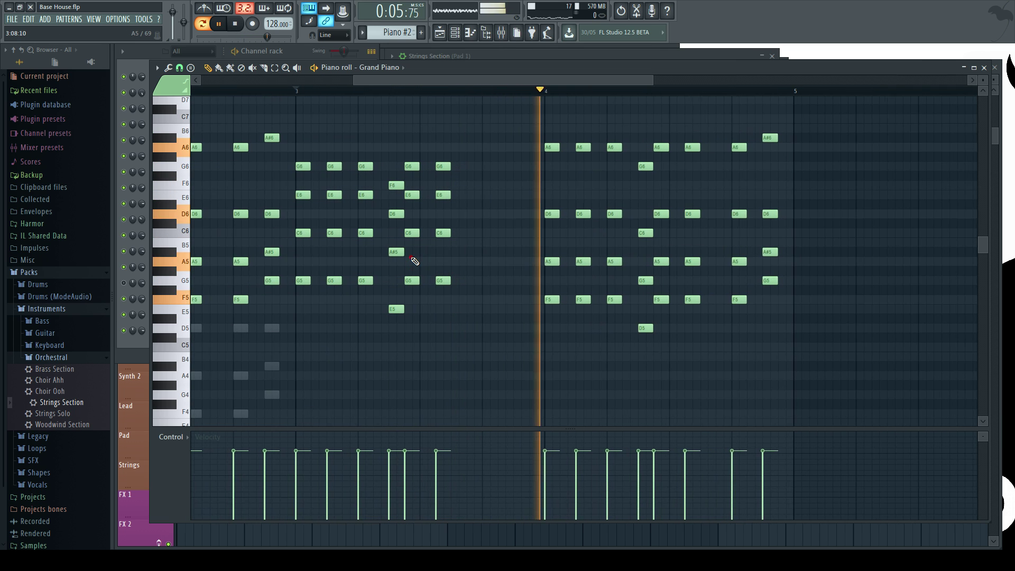
{"action": "left_click", "coordinate": [289, 91]}
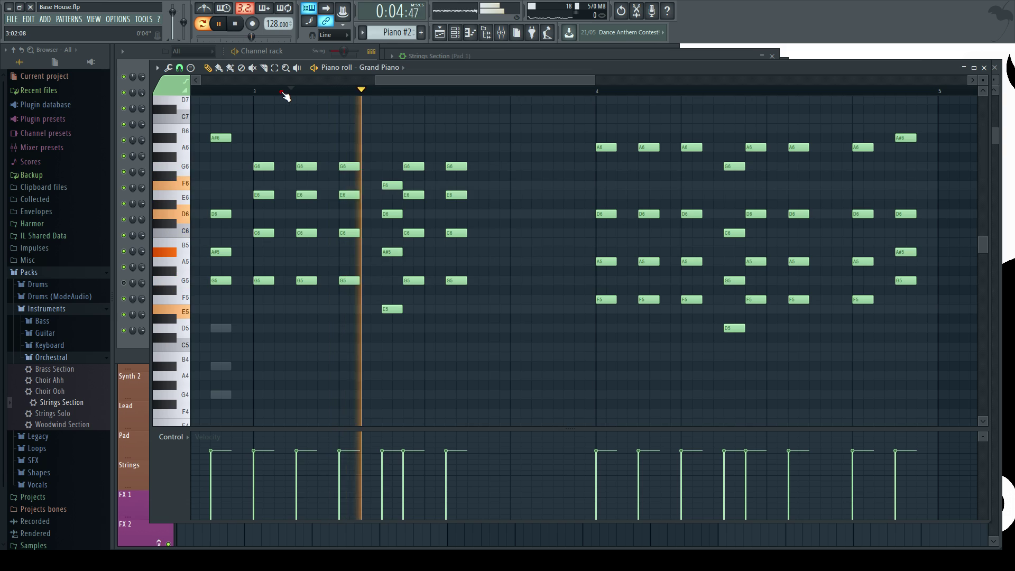
{"action": "left_click", "coordinate": [324, 90]}
{"action": "key", "text": "space"}
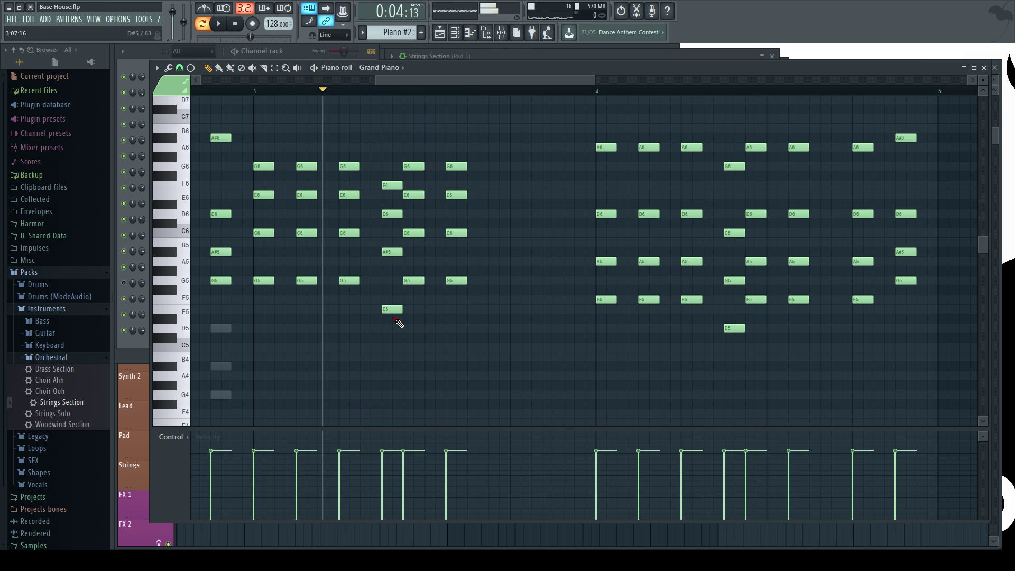
{"action": "key", "text": "space"}
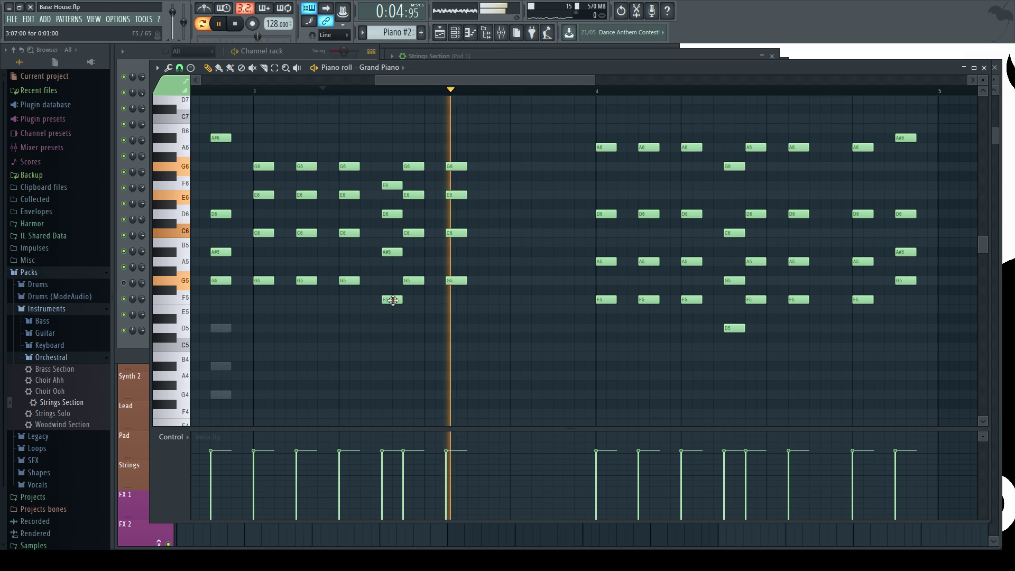
Play the Grand Piano pattern through bars 3 and 4 to check the bar 4 chords
{"action": "scroll", "coordinate": [475, 111], "scroll_direction": "down", "scroll_amount": 4}
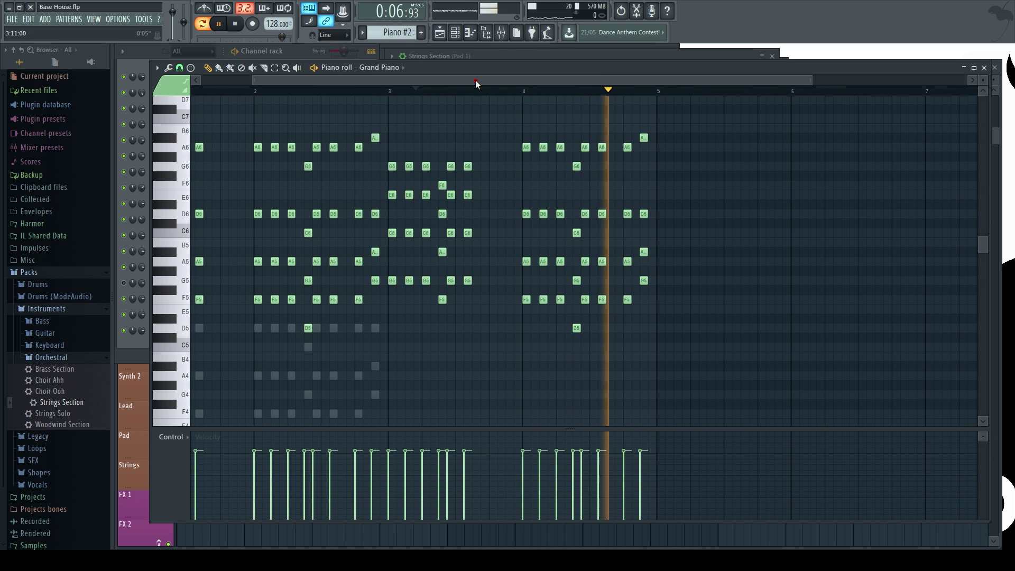
{"action": "left_click_drag", "start_coordinate": [478, 81], "coordinate": [524, 81]}
{"action": "left_click_drag", "start_coordinate": [649, 388], "coordinate": [652, 194]}
{"action": "scroll", "coordinate": [507, 184], "scroll_direction": "up", "scroll_amount": 3}
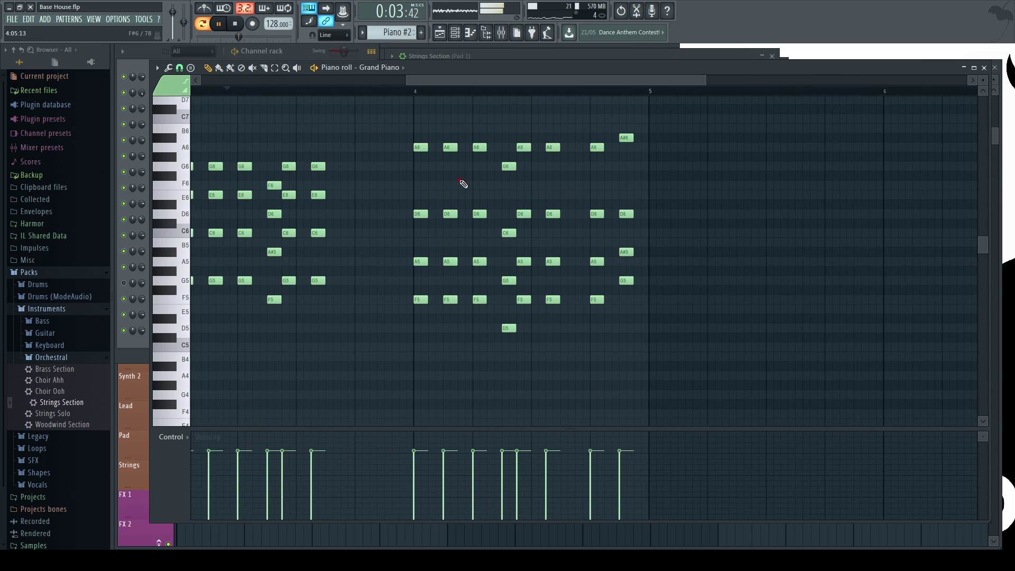
{"action": "left_click_drag", "start_coordinate": [432, 81], "coordinate": [454, 82]}
{"action": "key", "text": "space"}
{"action": "left_click_drag", "start_coordinate": [349, 114], "coordinate": [636, 177]}
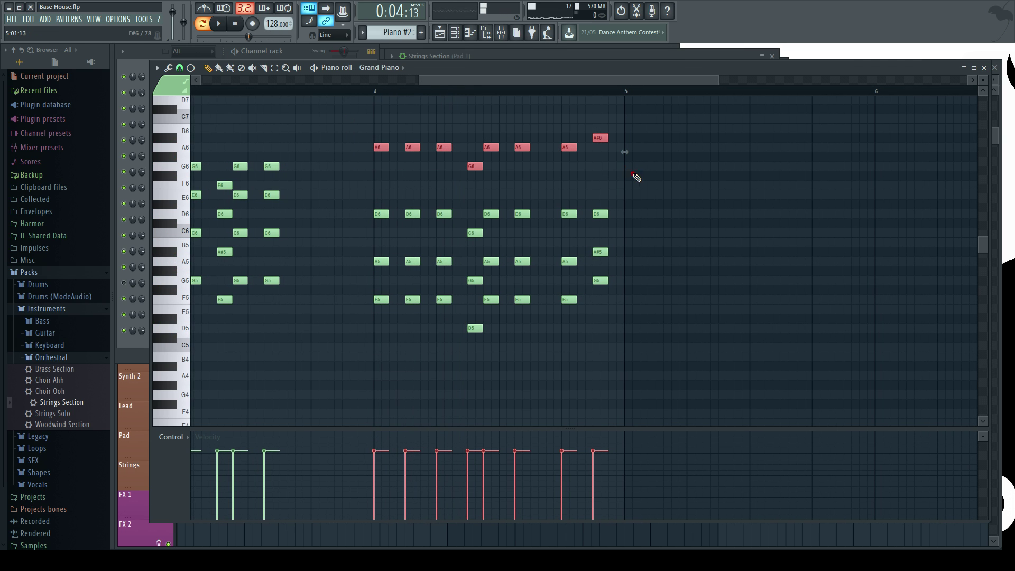
{"action": "left_click", "coordinate": [529, 177], "text": "ctrl"}
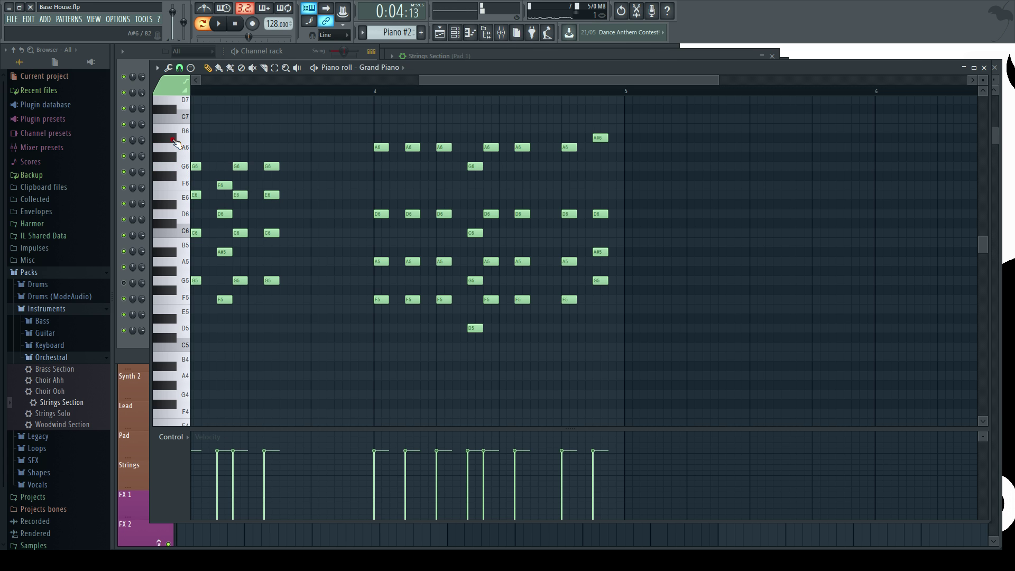
Audition the F6 key and lower the top row of the bar 4 chords four semitones to F6
{"action": "scroll", "coordinate": [254, 145], "scroll_direction": "down", "scroll_amount": 4}
{"action": "scroll", "coordinate": [290, 154], "scroll_direction": "up", "scroll_amount": 4}
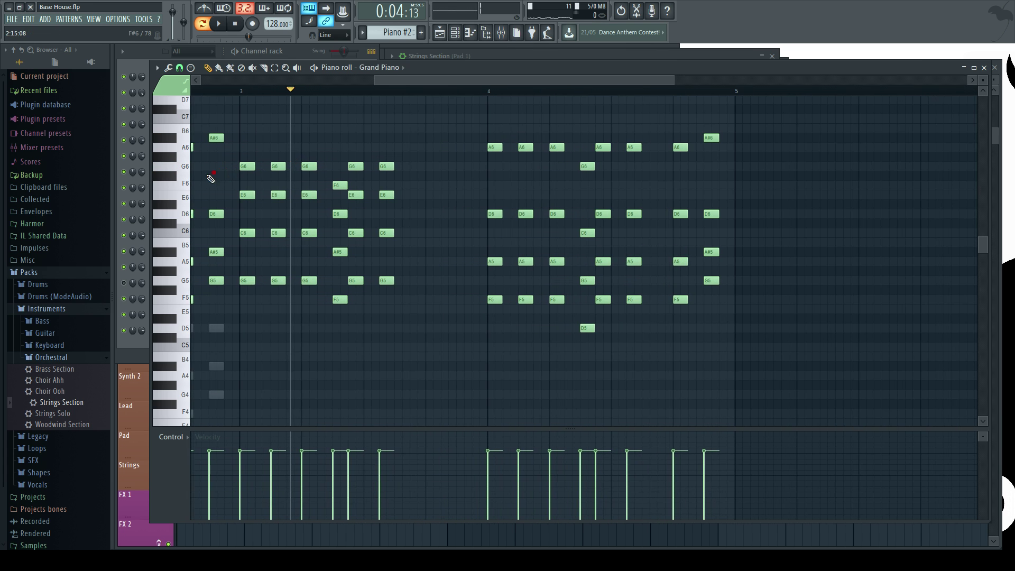
{"action": "left_click", "coordinate": [185, 184]}
{"action": "left_click_drag", "start_coordinate": [414, 83], "coordinate": [449, 84]}
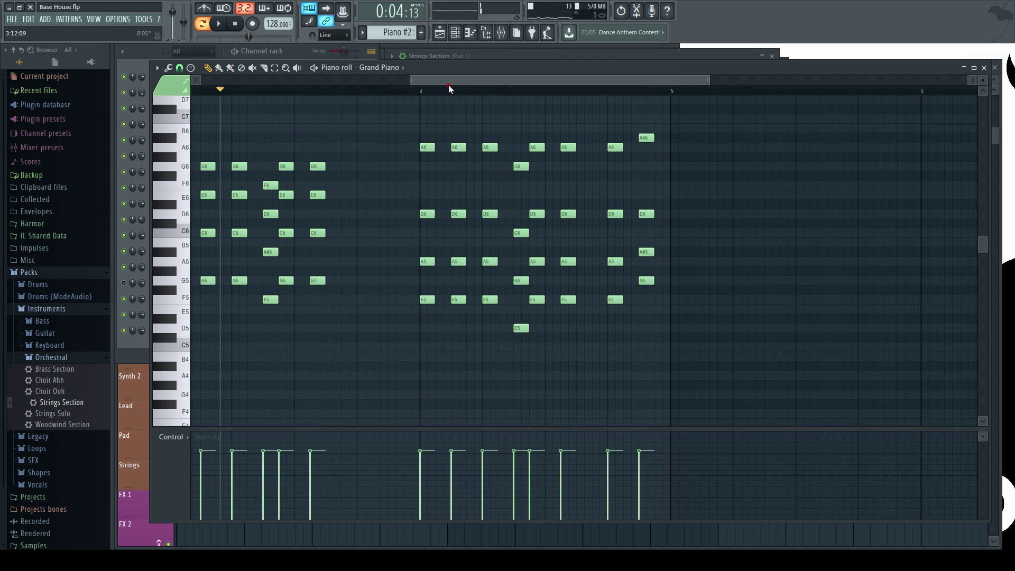
{"action": "left_click_drag", "start_coordinate": [386, 125], "coordinate": [648, 176]}
{"action": "key", "text": "Down"}
{"action": "key", "text": "Down"}
{"action": "key", "text": "Down"}
{"action": "key", "text": "Down"}
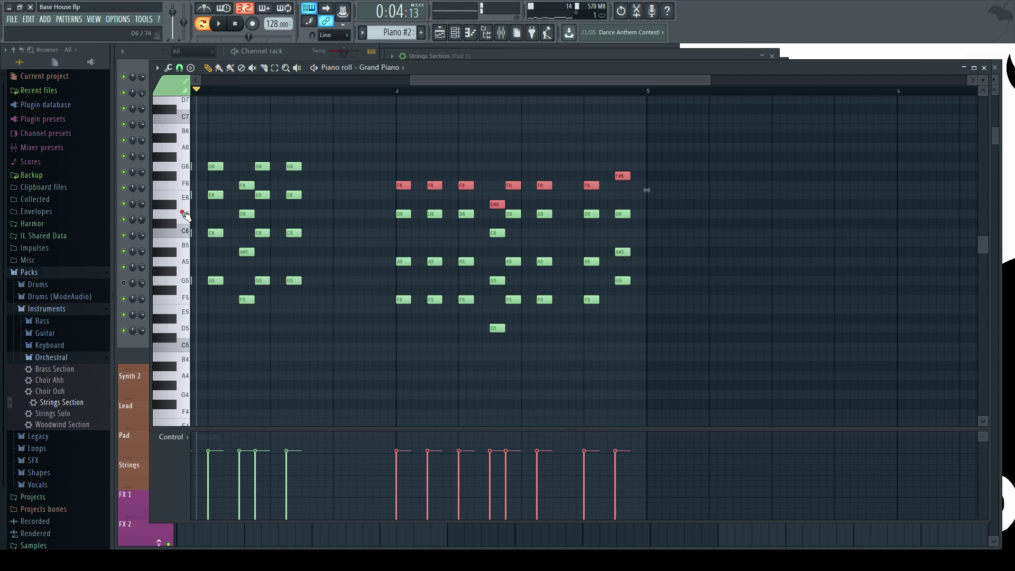
Lower all remaining rows of the bar 4 chords four semitones and play into bar 4
{"action": "left_click_drag", "start_coordinate": [688, 359], "coordinate": [388, 214]}
{"action": "key", "text": "Down"}
{"action": "key", "text": "Down"}
{"action": "key", "text": "Down"}
{"action": "key", "text": "Down"}
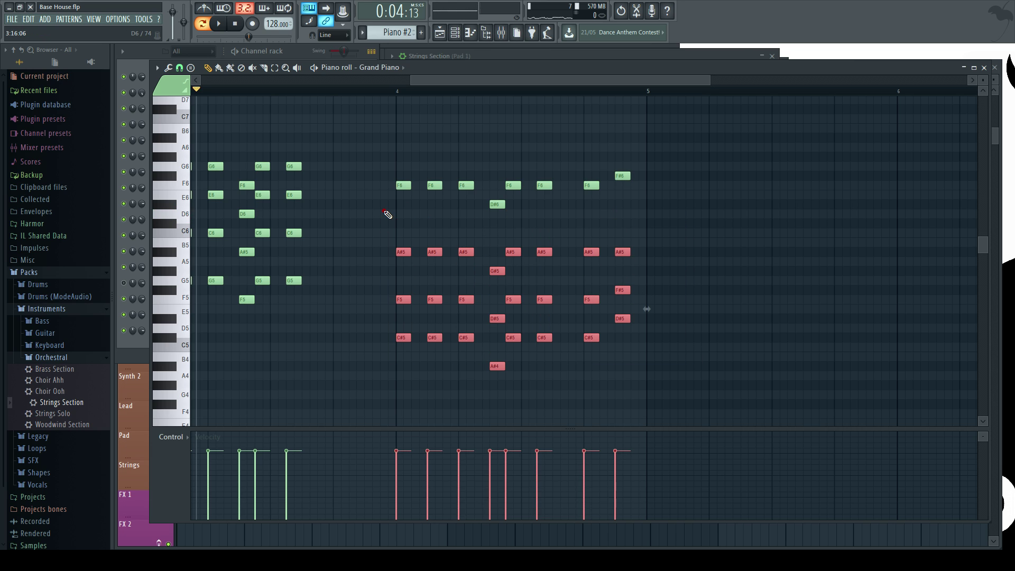
{"action": "key", "text": "space"}
{"action": "left_click", "coordinate": [365, 185], "text": "ctrl"}
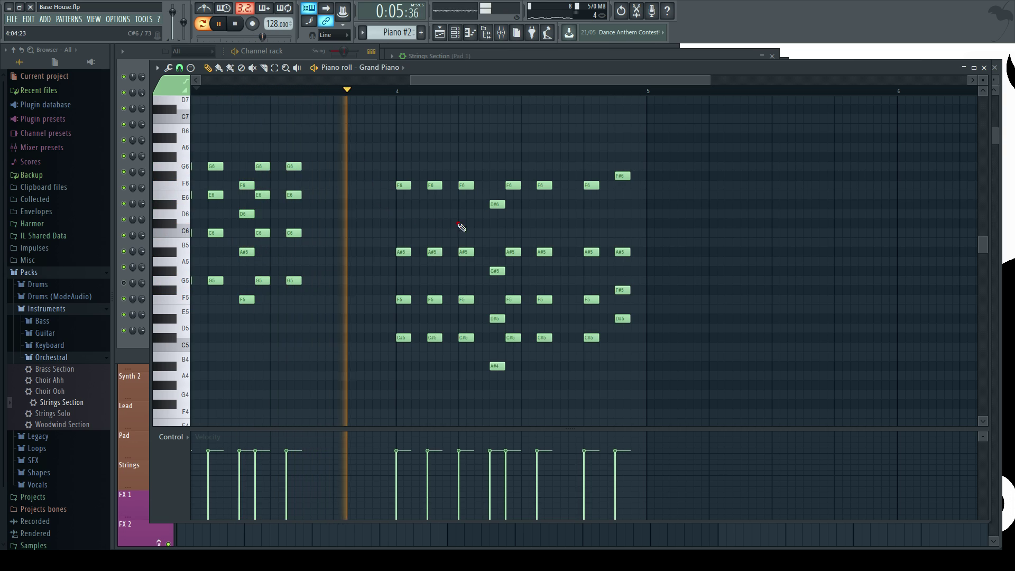
{"action": "key", "text": "space"}
Try the top row of the bar 4 chords at D6 during playback, and return it to F6
{"action": "left_click_drag", "start_coordinate": [690, 228], "coordinate": [398, 156]}
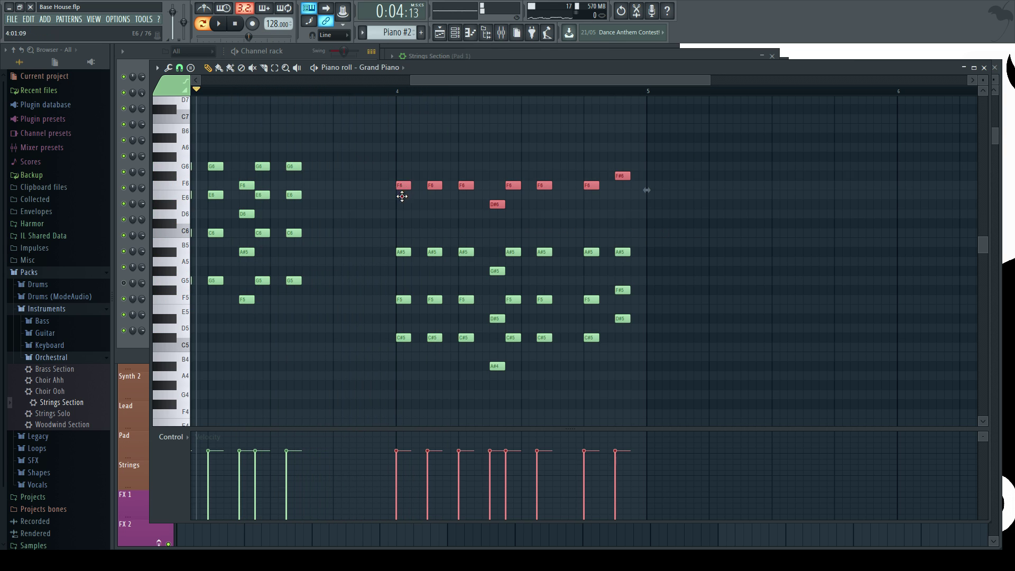
{"action": "left_click_drag", "start_coordinate": [402, 196], "coordinate": [400, 215]}
{"action": "key", "text": "space"}
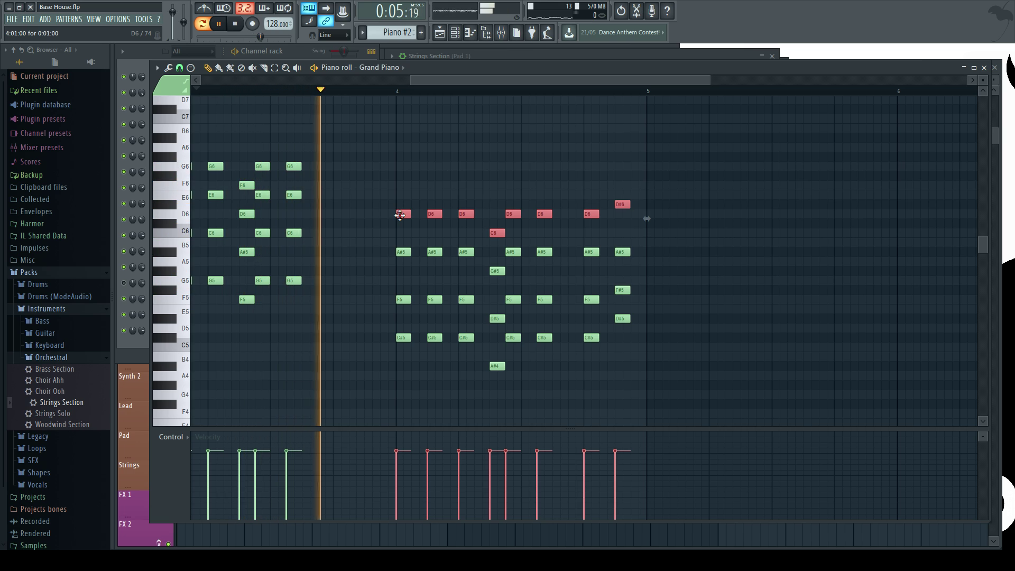
{"action": "key", "text": "space"}
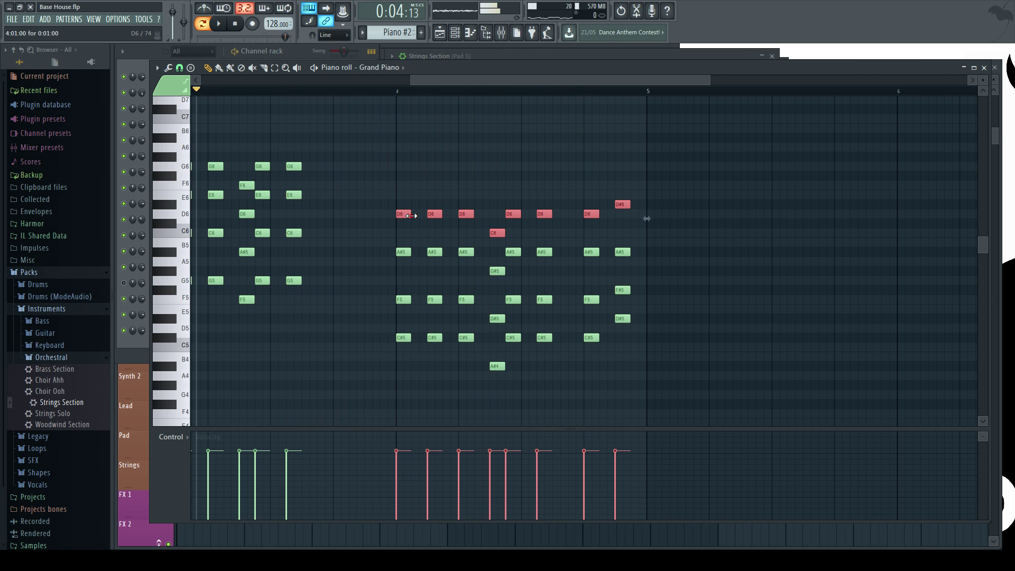
{"action": "left_click_drag", "start_coordinate": [406, 211], "coordinate": [404, 184]}
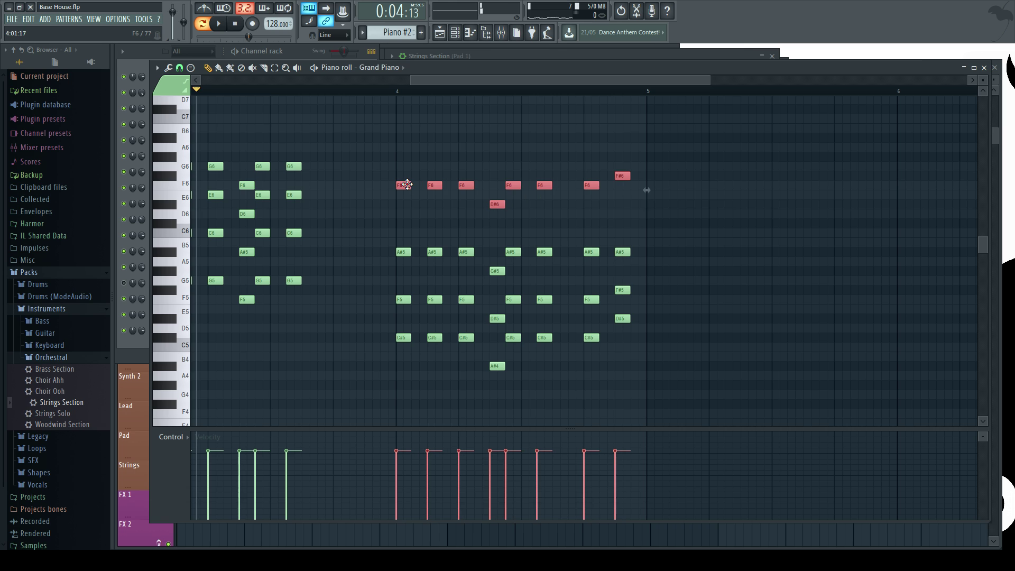
Move the fourth chord's top note in bar 4 to D6 and the last chord's top note to G6, playing the pattern
{"action": "key", "text": "space"}
{"action": "left_click", "coordinate": [431, 212]}
{"action": "left_click_drag", "start_coordinate": [495, 205], "coordinate": [495, 213]}
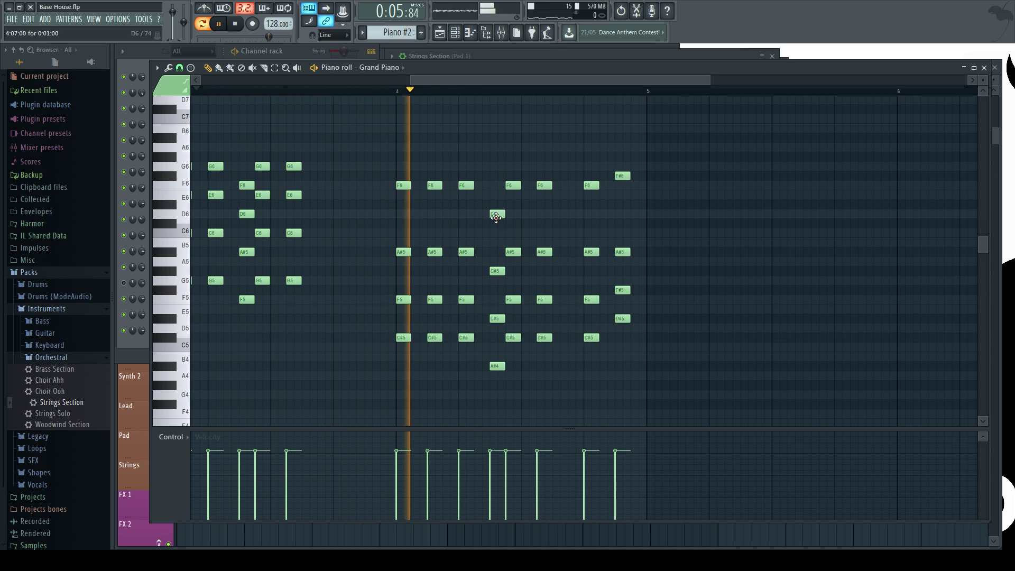
{"action": "key", "text": "space"}
{"action": "left_click", "coordinate": [620, 174]}
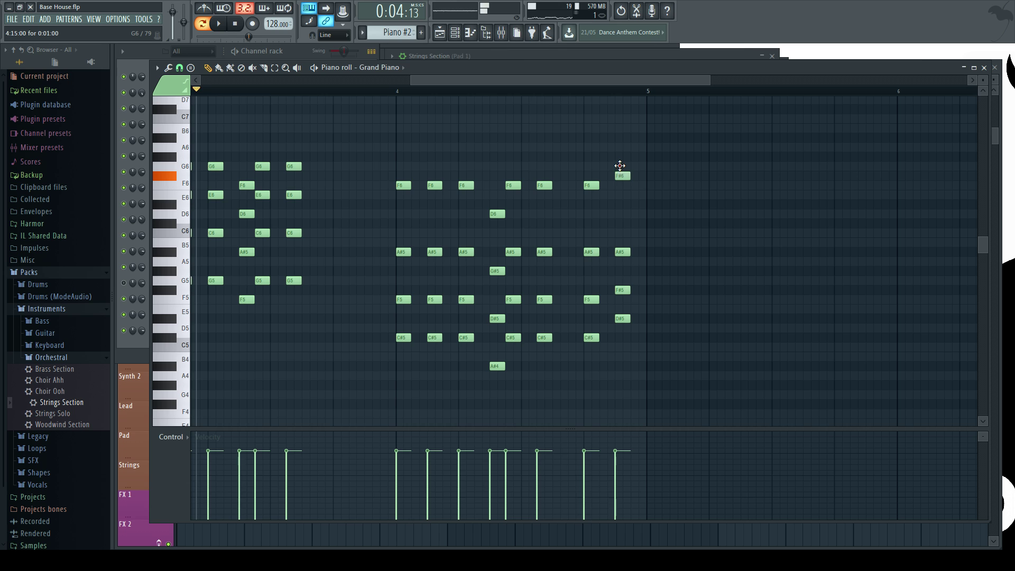
{"action": "key", "text": "space"}
{"action": "scroll", "coordinate": [626, 211], "scroll_direction": "down", "scroll_amount": 3}
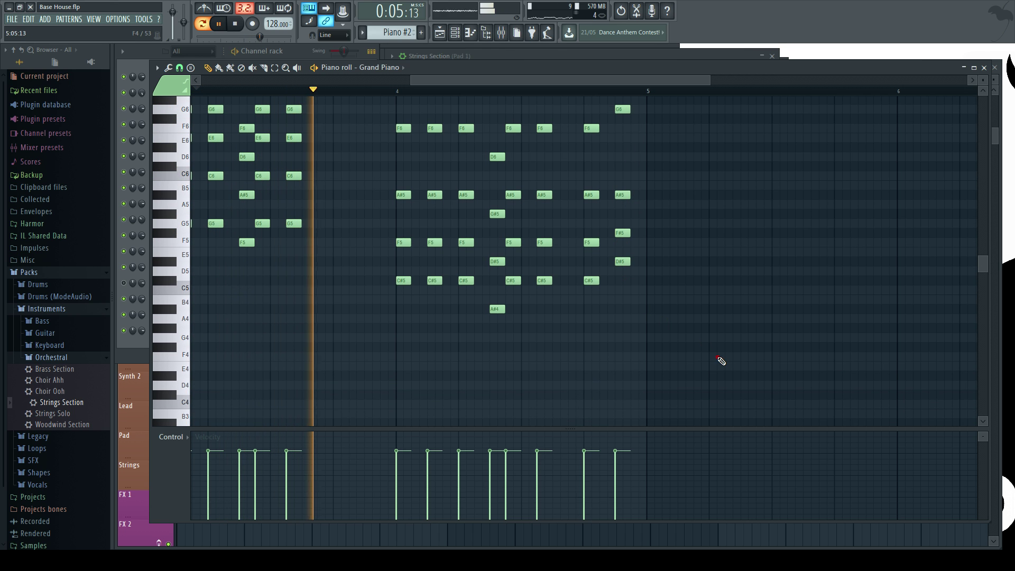
{"action": "key", "text": "space"}
Raise the A#5 row of the bar 4 chords two semitones to C6 and play from bar 4
{"action": "left_click_drag", "start_coordinate": [683, 338], "coordinate": [382, 188]}
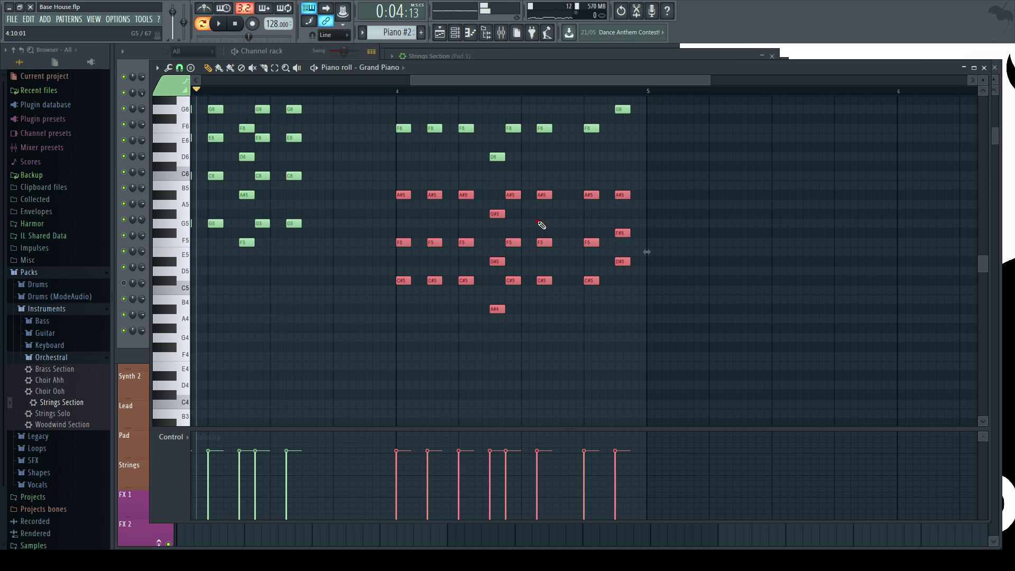
{"action": "left_click", "coordinate": [541, 224], "text": "ctrl"}
{"action": "scroll", "coordinate": [570, 234], "scroll_direction": "up", "scroll_amount": 2}
{"action": "scroll", "coordinate": [388, 168], "scroll_direction": "up", "scroll_amount": 1}
{"action": "scroll", "coordinate": [392, 170], "scroll_direction": "up", "scroll_amount": 1}
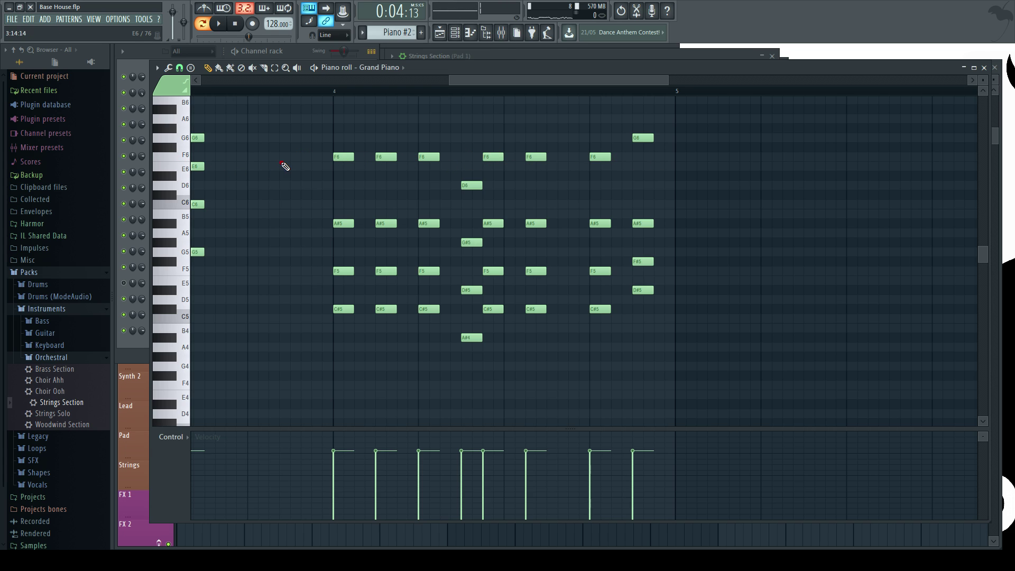
{"action": "left_click_drag", "start_coordinate": [335, 219], "coordinate": [670, 248]}
{"action": "left_click_drag", "start_coordinate": [340, 222], "coordinate": [339, 205]}
{"action": "left_click", "coordinate": [339, 88]}
{"action": "key", "text": "space"}
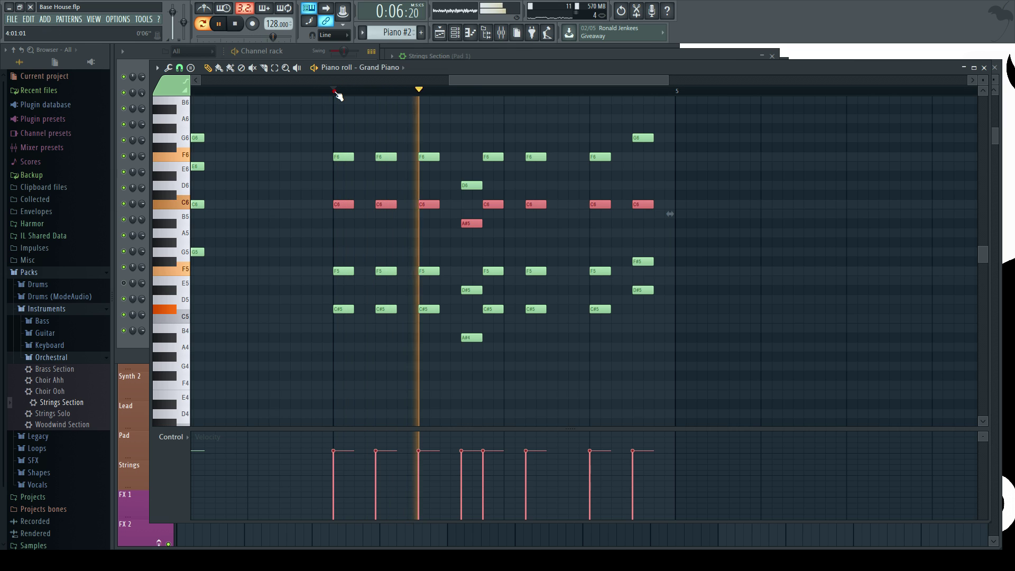
{"action": "key", "text": "space"}
Try playing bar 4 with its two lower chord rows deleted, and undo the deletion
{"action": "left_click_drag", "start_coordinate": [315, 249], "coordinate": [684, 356]}
{"action": "key", "text": "Delete"}
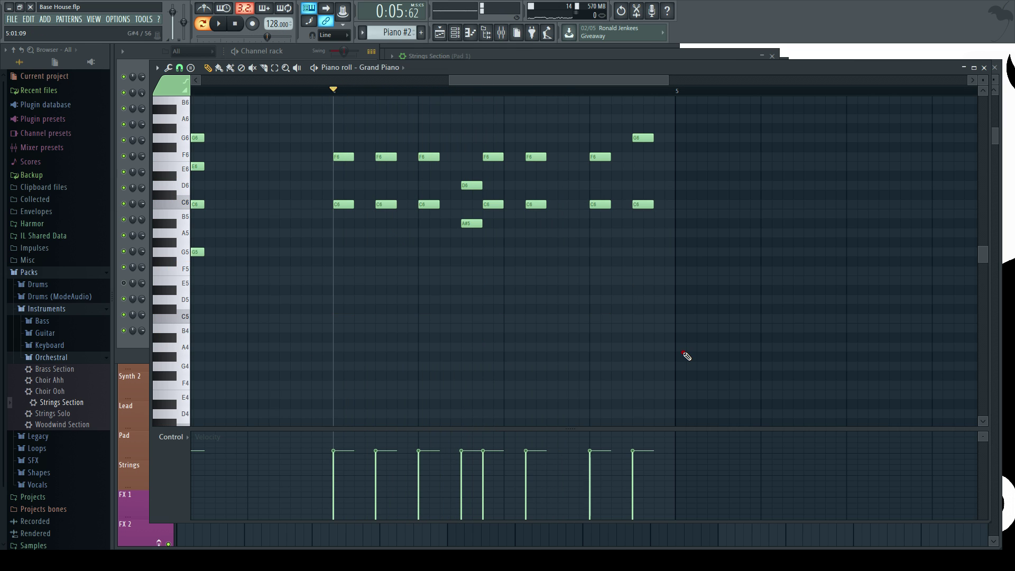
{"action": "key", "text": "space"}
{"action": "key", "text": "ctrl+z"}
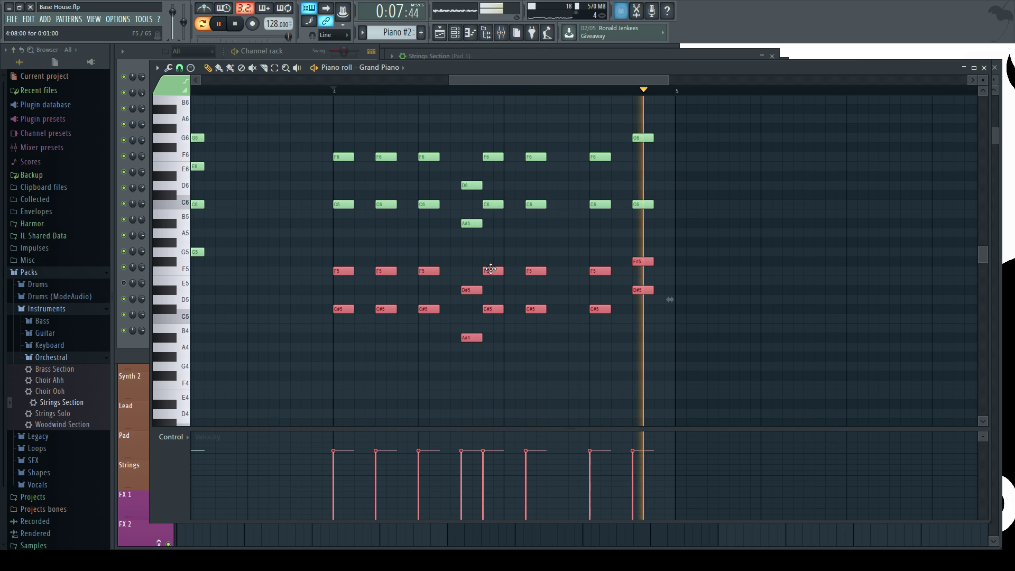
Lower the A#5 note in the fourth chord of bar 4 to A5 and play from bar 4
{"action": "key", "text": "space"}
{"action": "left_click", "coordinate": [472, 222]}
{"action": "key", "text": "space"}
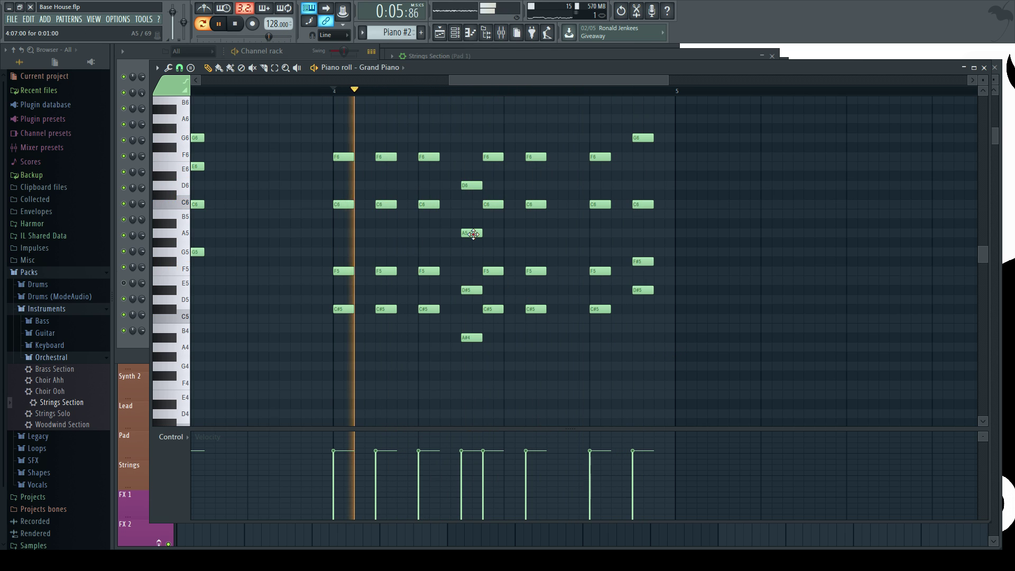
Raise the F5 row of the bar 4 chords to G5, with F5 in the fourth chord and A5 in the last
{"action": "key", "text": "space"}
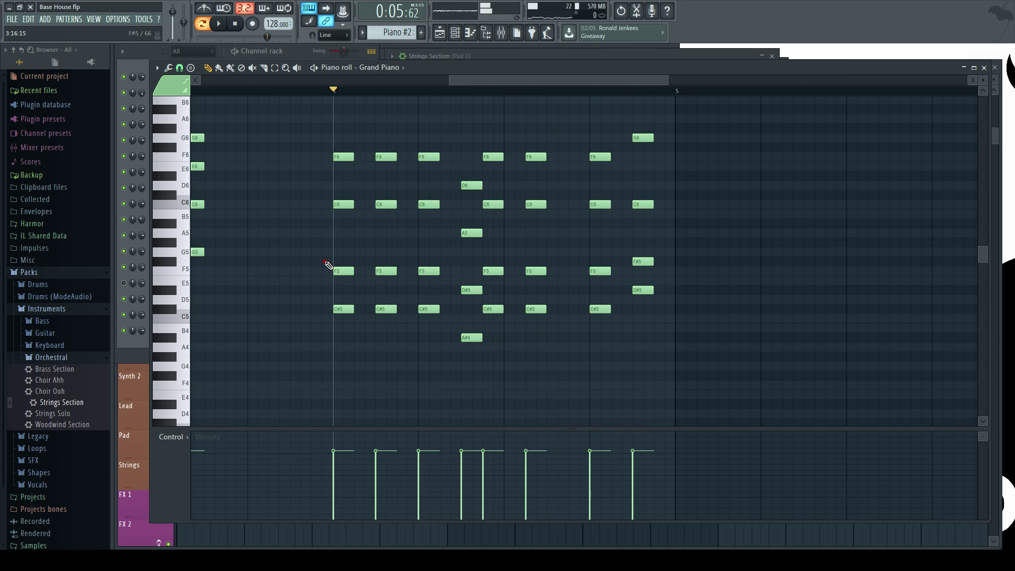
{"action": "left_click_drag", "start_coordinate": [325, 259], "coordinate": [618, 287]}
{"action": "left_click", "coordinate": [643, 262], "text": "ctrl+shift"}
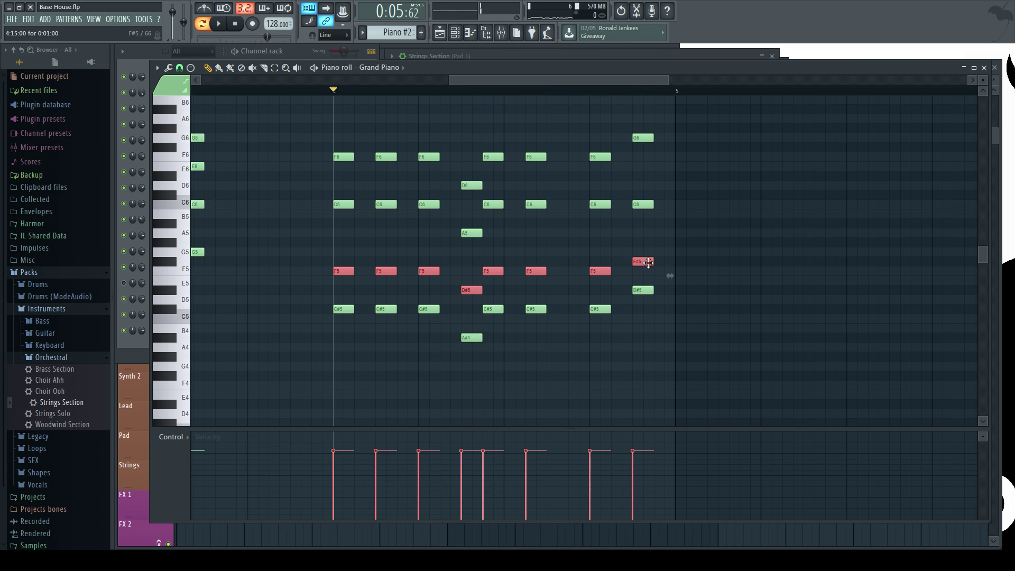
{"action": "left_click_drag", "start_coordinate": [343, 273], "coordinate": [345, 252]}
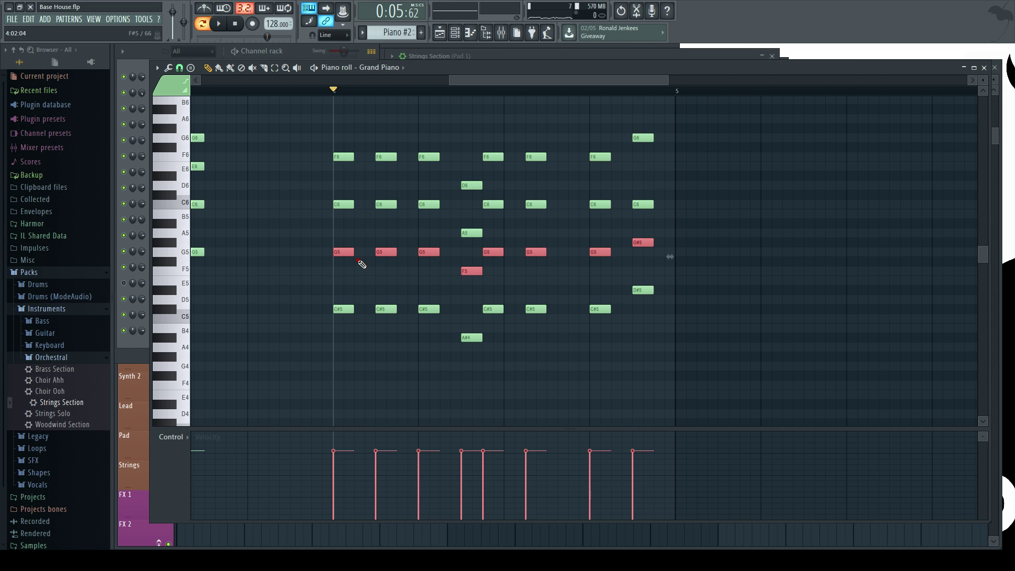
{"action": "left_click", "coordinate": [362, 263]}
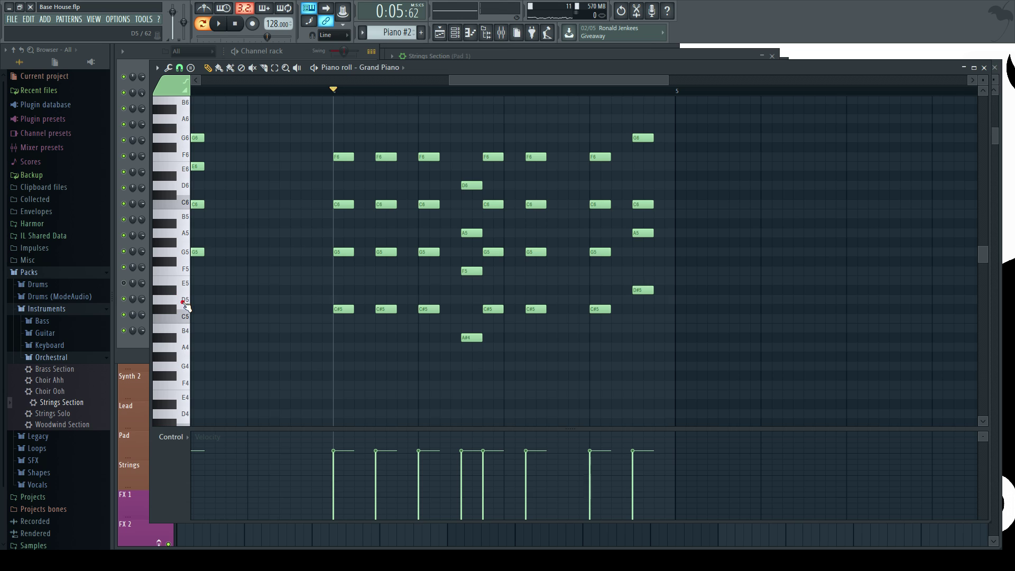
Raise the lowest row of the bar 4 chords to D5, with C5 in the fourth chord and E5 in the last
{"action": "left_click_drag", "start_coordinate": [287, 297], "coordinate": [677, 371]}
{"action": "left_click_drag", "start_coordinate": [349, 309], "coordinate": [349, 299]}
{"action": "left_click", "coordinate": [397, 340]}
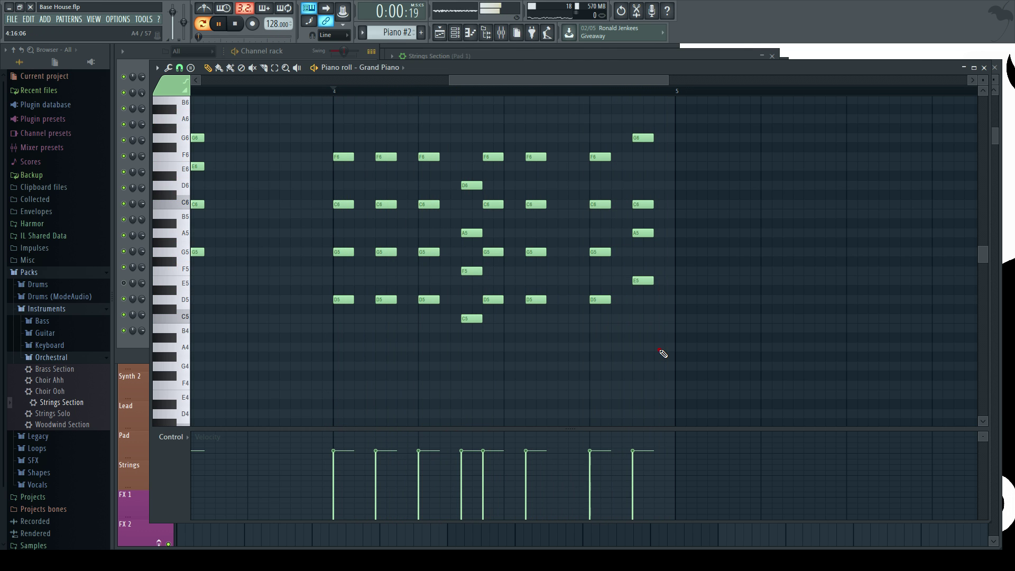
Play the chord pattern and replay bar 4 to judge the changed chords against the earlier bars
{"action": "scroll", "coordinate": [648, 360], "scroll_direction": "down", "scroll_amount": 4}
{"action": "scroll", "coordinate": [414, 377], "scroll_direction": "up", "scroll_amount": 2}
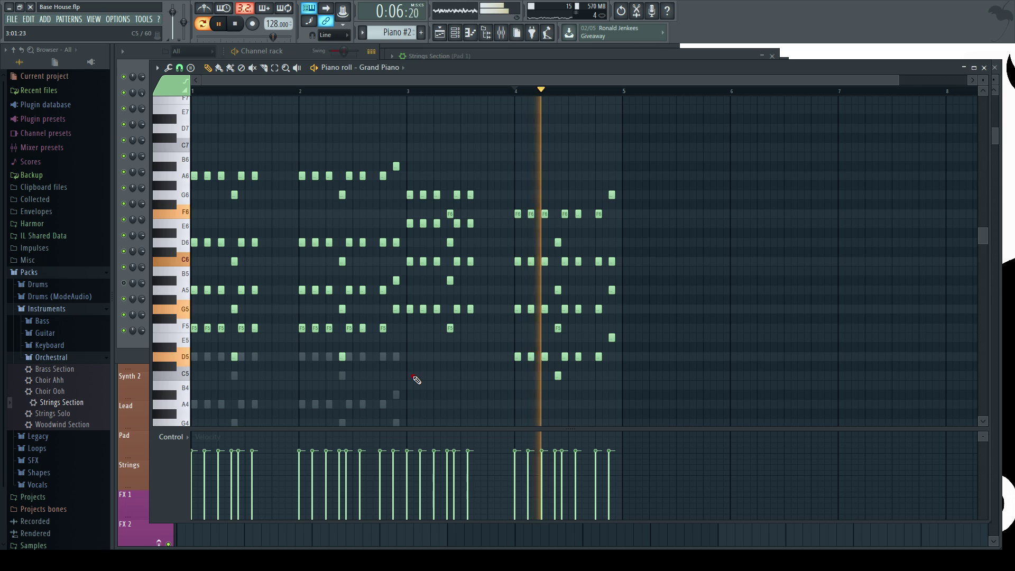
{"action": "scroll", "coordinate": [658, 389], "scroll_direction": "down", "scroll_amount": 2}
{"action": "scroll", "coordinate": [687, 366], "scroll_direction": "up", "scroll_amount": 3}
{"action": "key", "text": "space"}
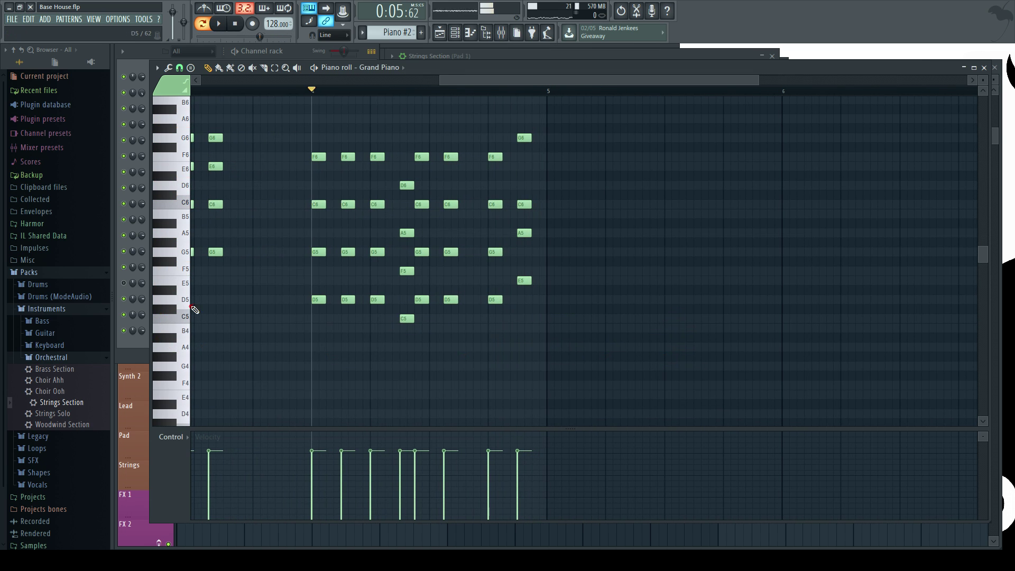
{"action": "scroll", "coordinate": [419, 351], "scroll_direction": "up", "scroll_amount": 2}
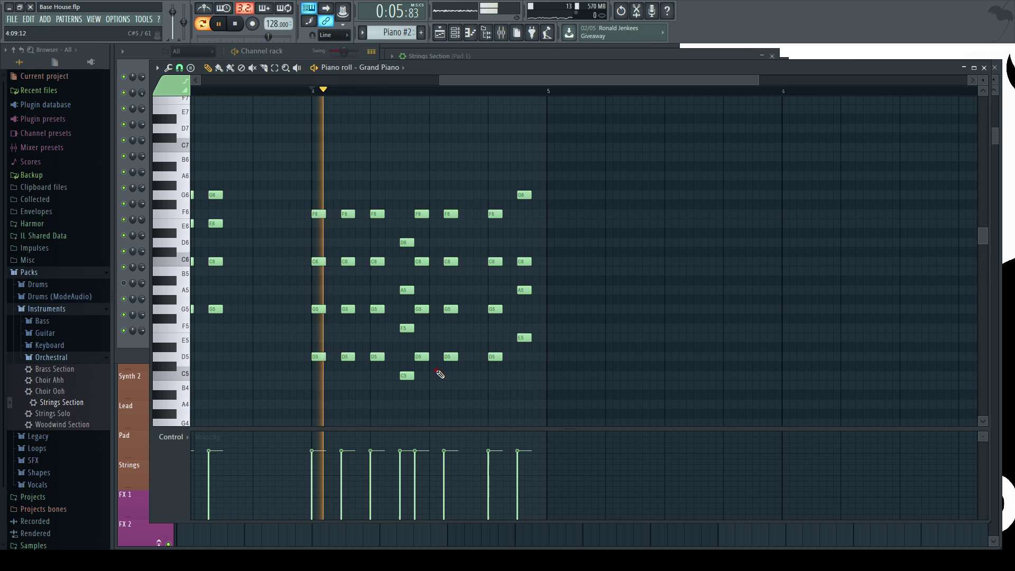
{"action": "key", "text": "space"}
Try bar 4 without its lowest chord row, undo that change and replay the bar
{"action": "left_click_drag", "start_coordinate": [294, 335], "coordinate": [574, 381]}
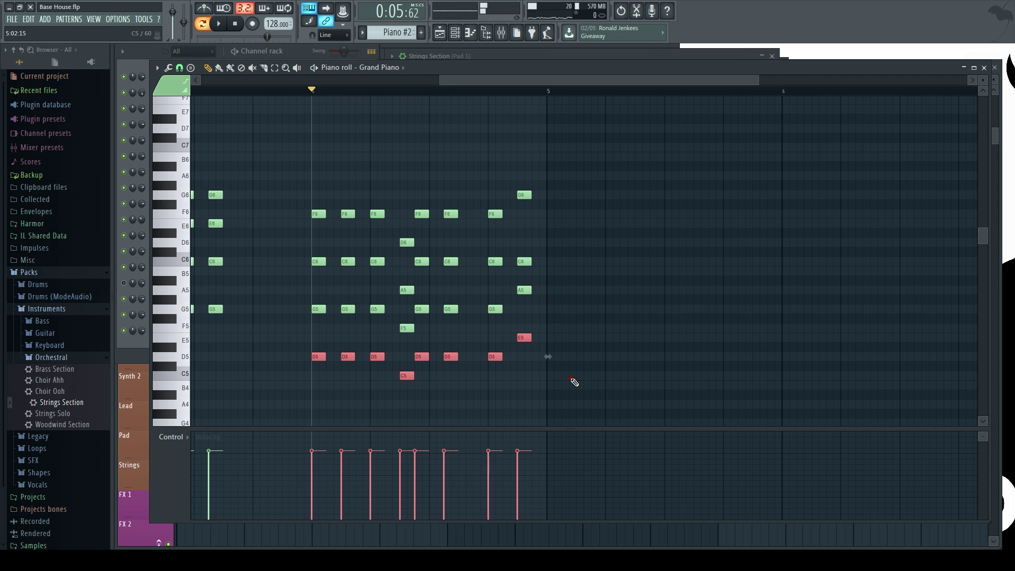
{"action": "key", "text": "ctrl+z"}
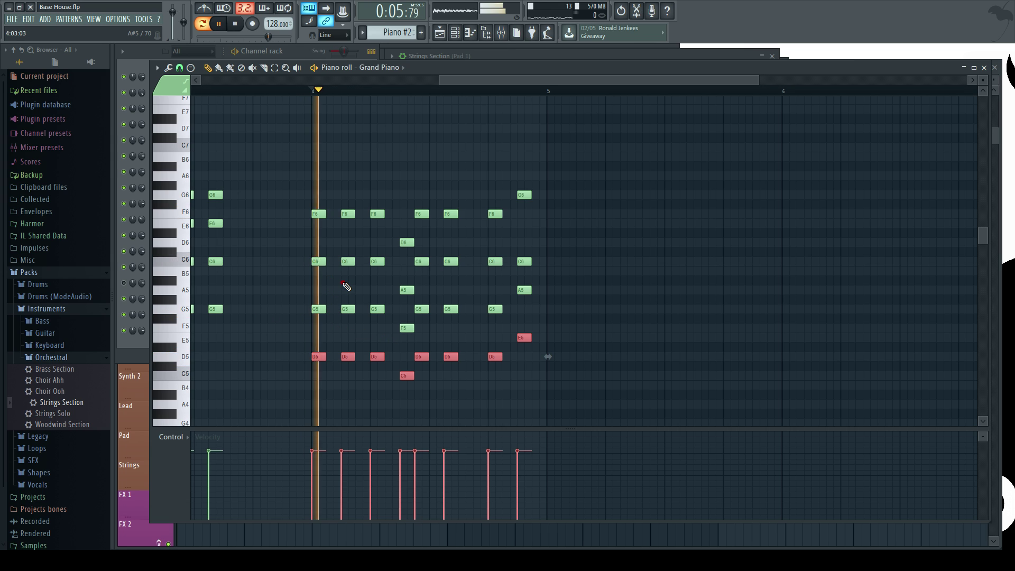
{"action": "key", "text": "space"}
Raise the C6 row of the bar 4 chords to D6, lower the fourth chord's D6 to C6, and play the pattern
{"action": "left_click_drag", "start_coordinate": [294, 238], "coordinate": [543, 288]}
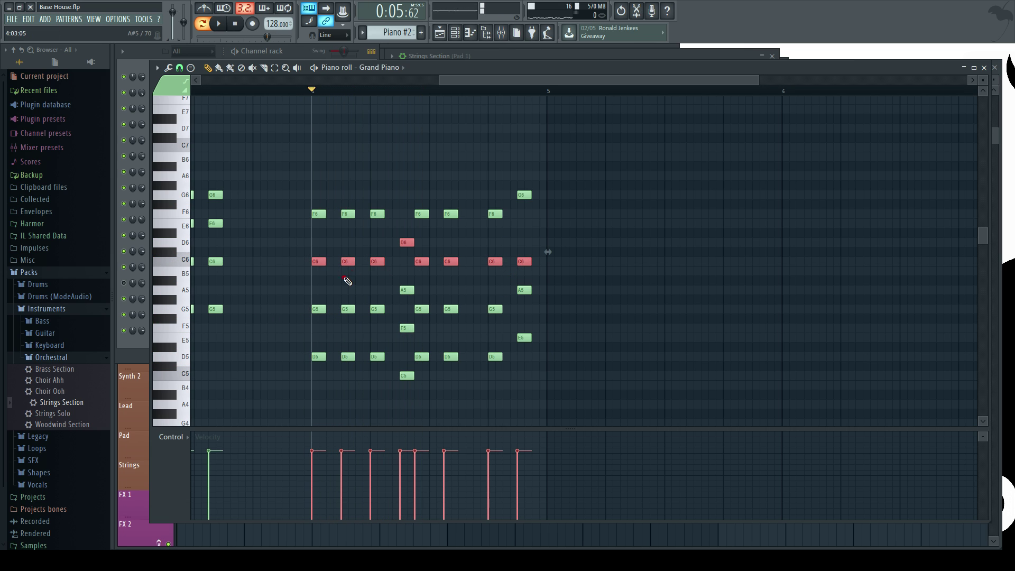
{"action": "left_click_drag", "start_coordinate": [308, 251], "coordinate": [587, 280]}
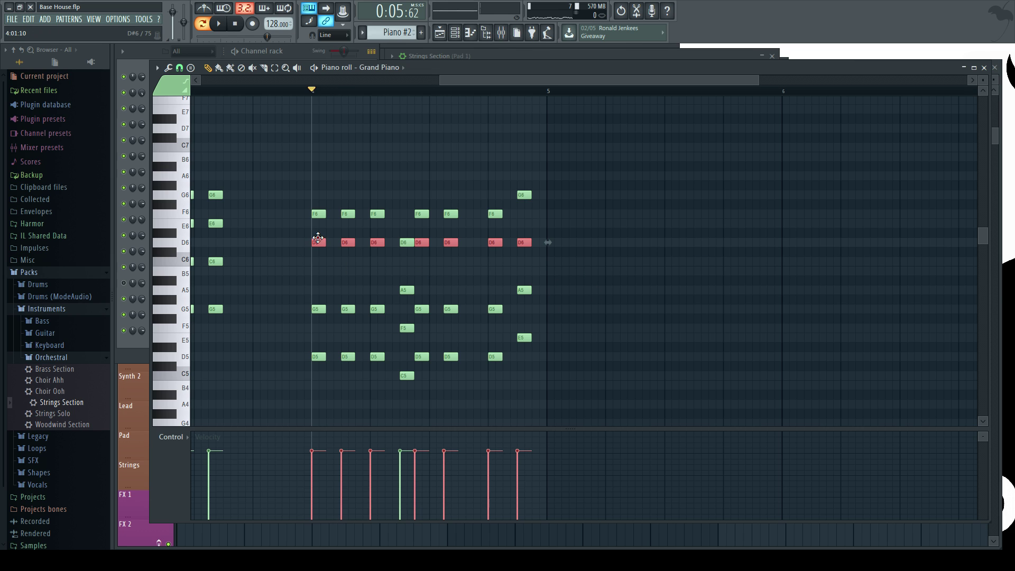
{"action": "key", "text": "ctrl+d"}
{"action": "key", "text": "space"}
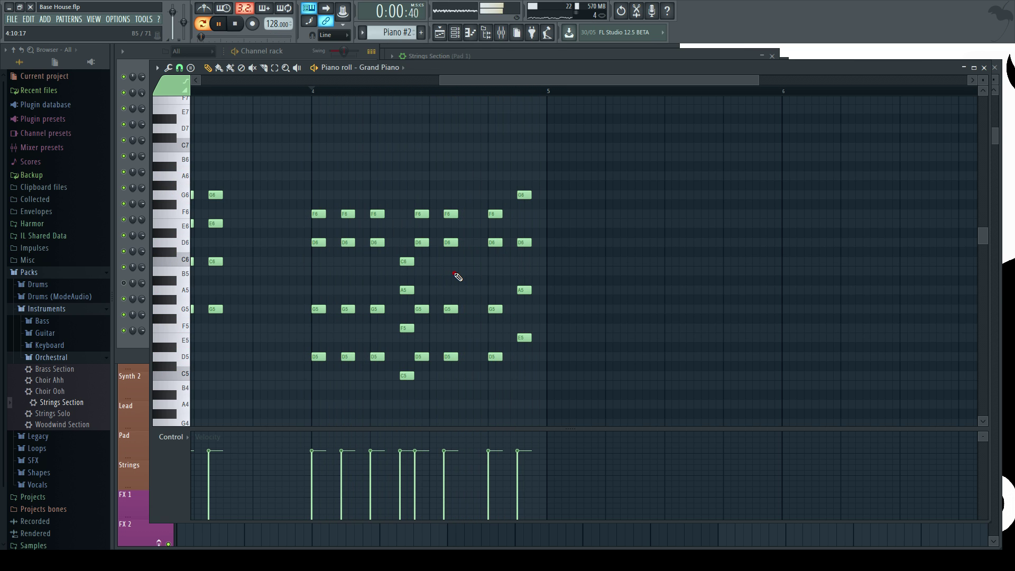
{"action": "scroll", "coordinate": [557, 333], "scroll_direction": "down", "scroll_amount": 3}
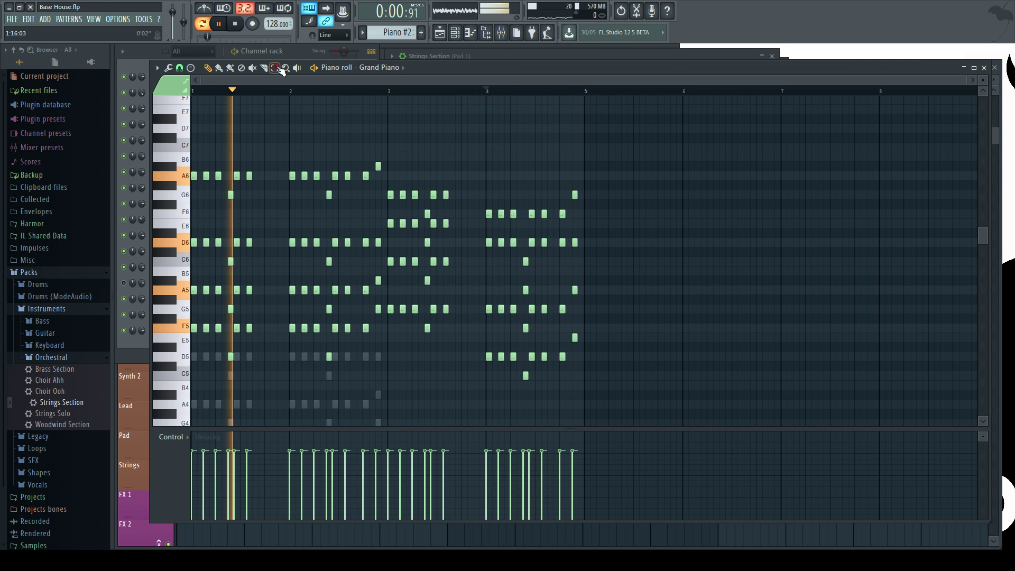
Replace the FL Keys notes with the four-bar Grand Piano chords, transposed down one octave
{"action": "left_click", "coordinate": [301, 55]}
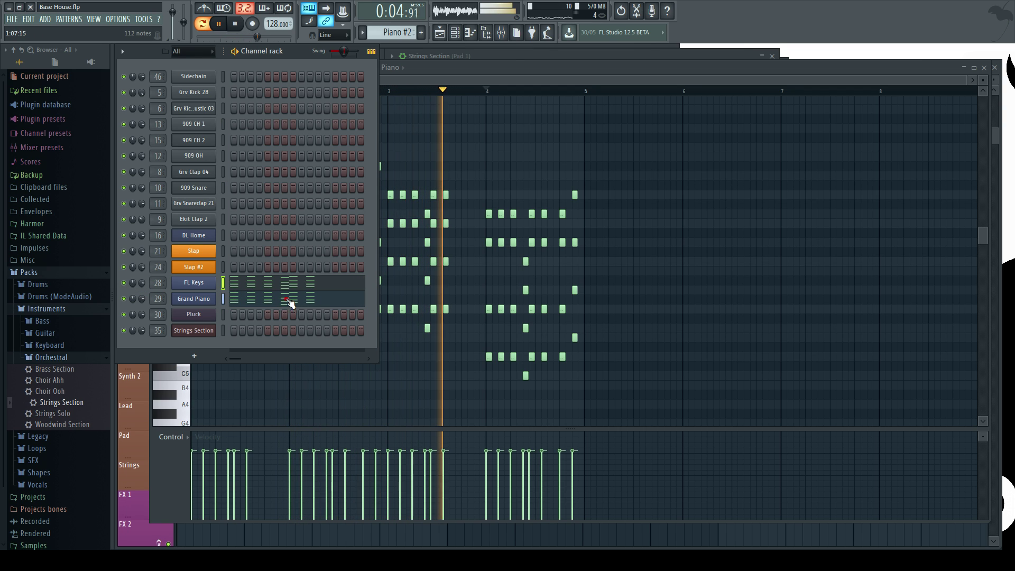
{"action": "left_click", "coordinate": [269, 283]}
{"action": "left_click_drag", "start_coordinate": [668, 398], "coordinate": [36, 134]}
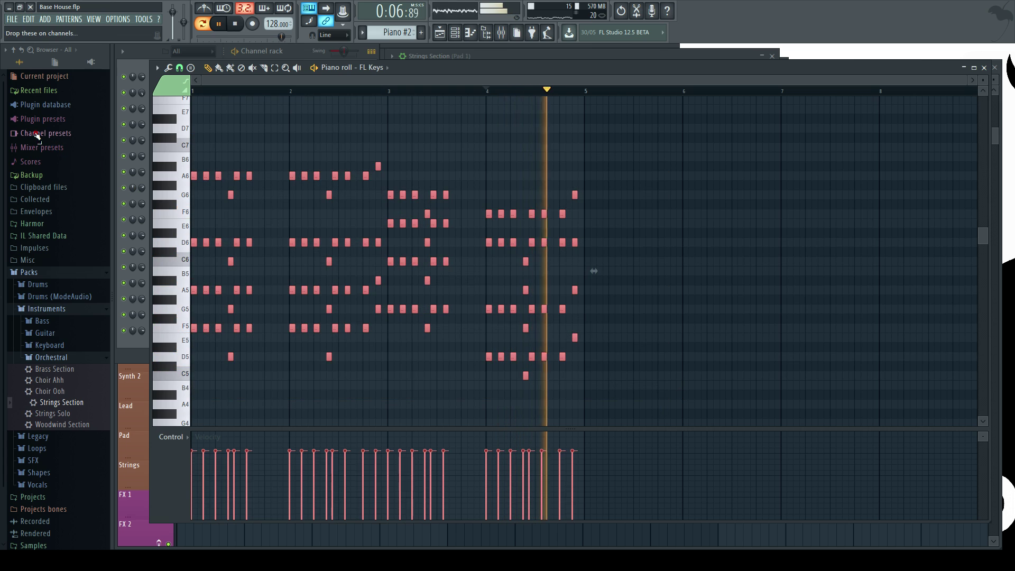
{"action": "key", "text": "ctrl+Down"}
{"action": "left_click", "coordinate": [303, 55]}
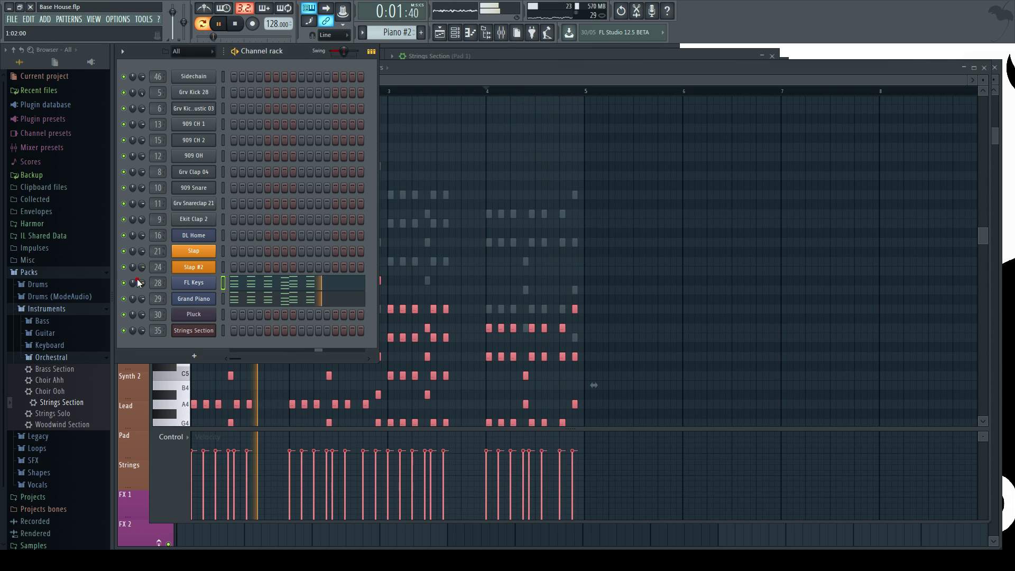
{"action": "left_click", "coordinate": [584, 247], "text": "ctrl"}
{"action": "left_click", "coordinate": [984, 68]}
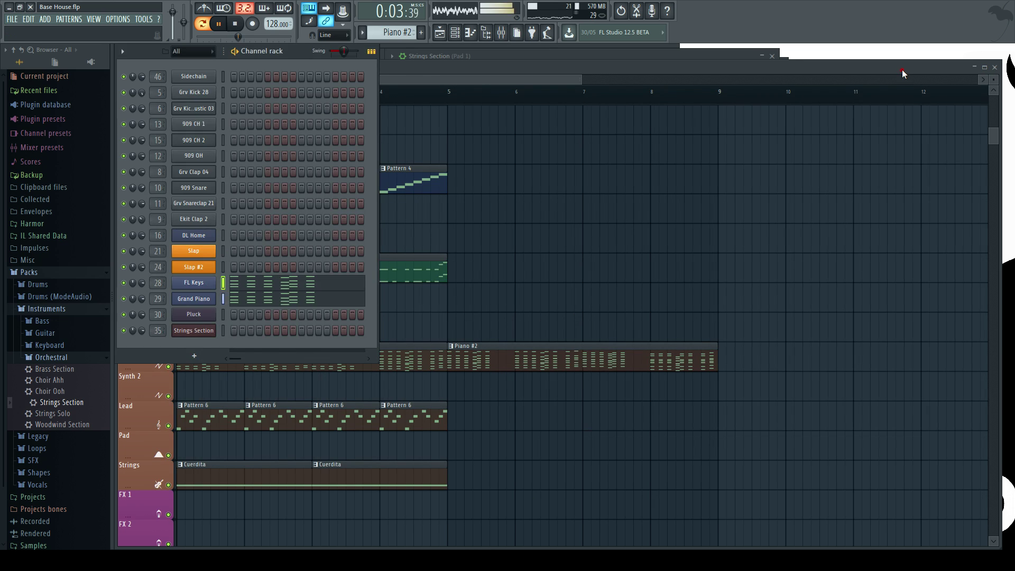
Place a Pattern 5 clip at bar 5 on the Bajo 1 track, make it unique, and open its Slap notes
{"action": "left_click", "coordinate": [903, 72]}
{"action": "scroll", "coordinate": [494, 261], "scroll_direction": "down", "scroll_amount": 2}
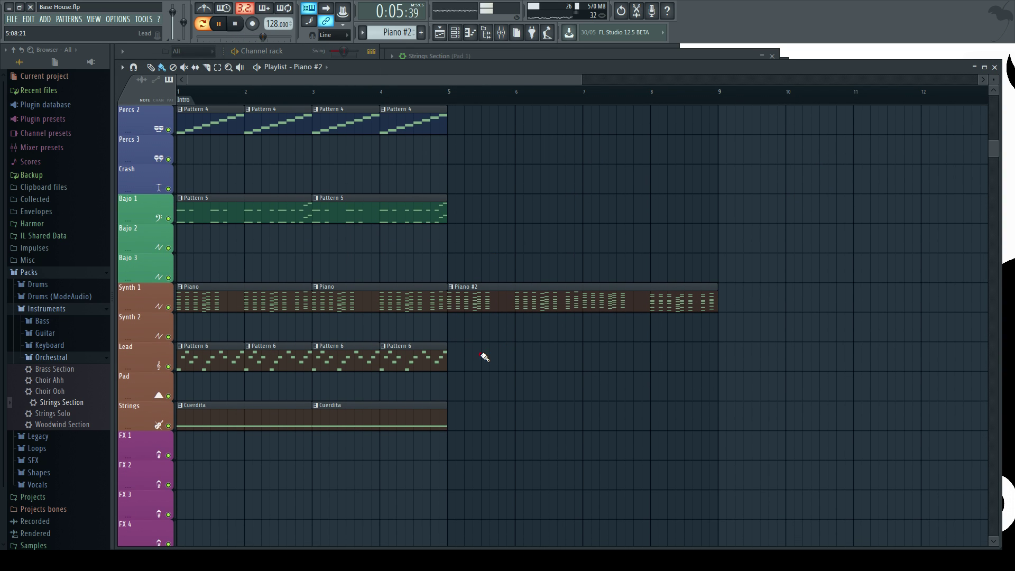
{"action": "scroll", "coordinate": [425, 281], "scroll_direction": "up", "scroll_amount": 2}
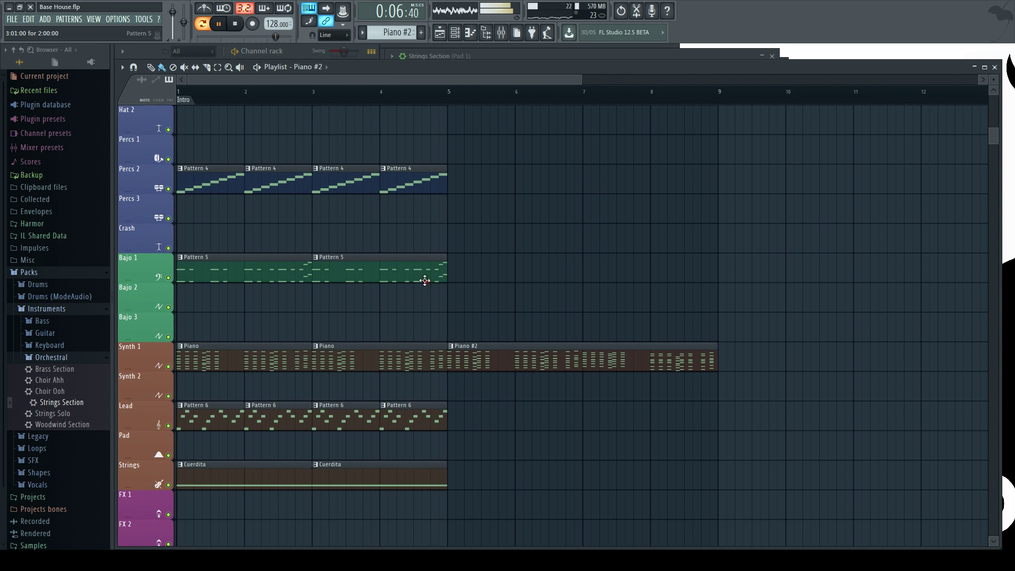
{"action": "left_click", "coordinate": [451, 258]}
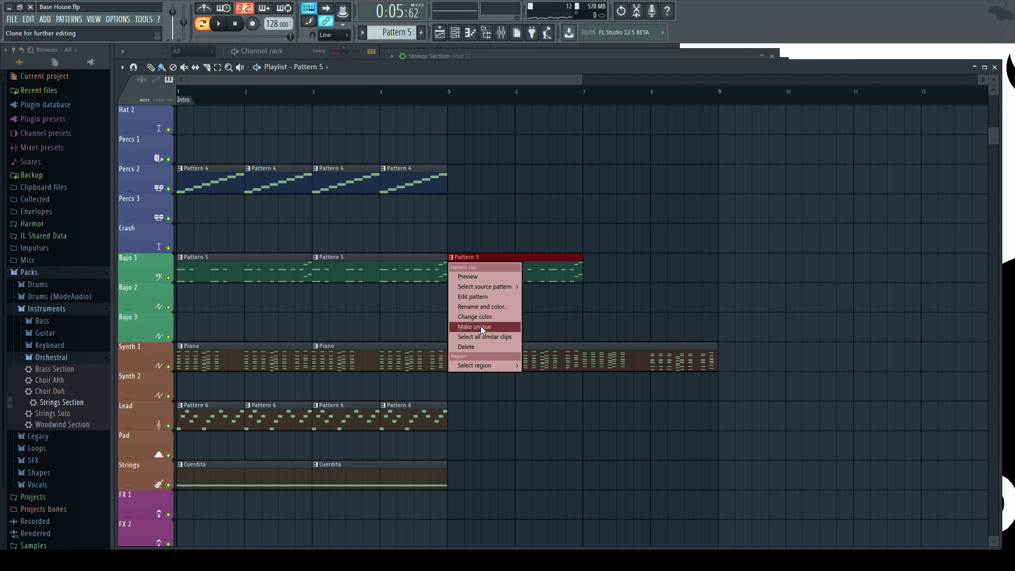
{"action": "double_click", "coordinate": [552, 267]}
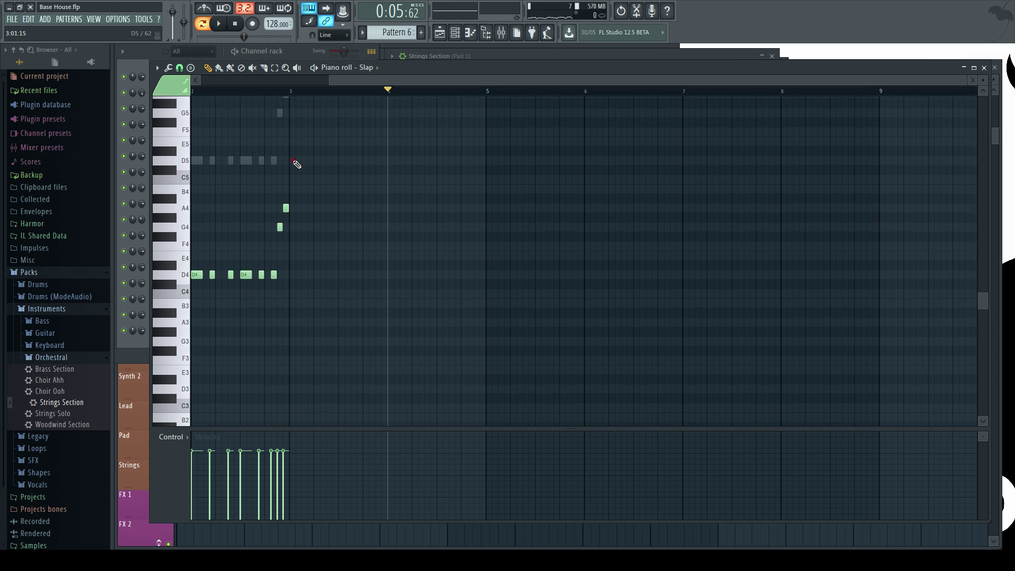
Mute the Slap #2 channel, play the Slap bass line, and return to the playlist
{"action": "left_click", "coordinate": [147, 275]}
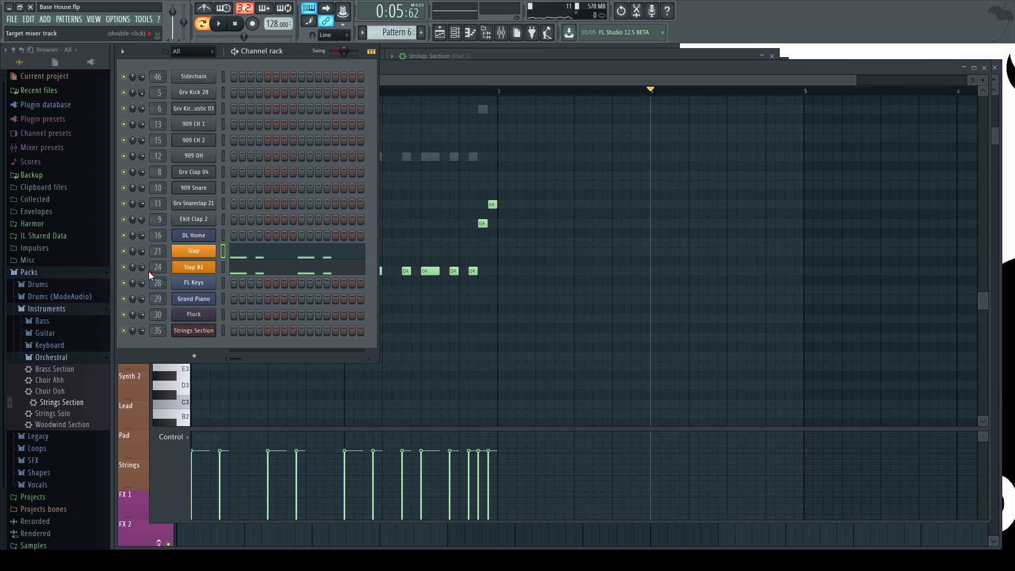
{"action": "left_click", "coordinate": [124, 268]}
{"action": "left_click", "coordinate": [882, 69]}
{"action": "key", "text": "space"}
{"action": "left_click", "coordinate": [124, 267]}
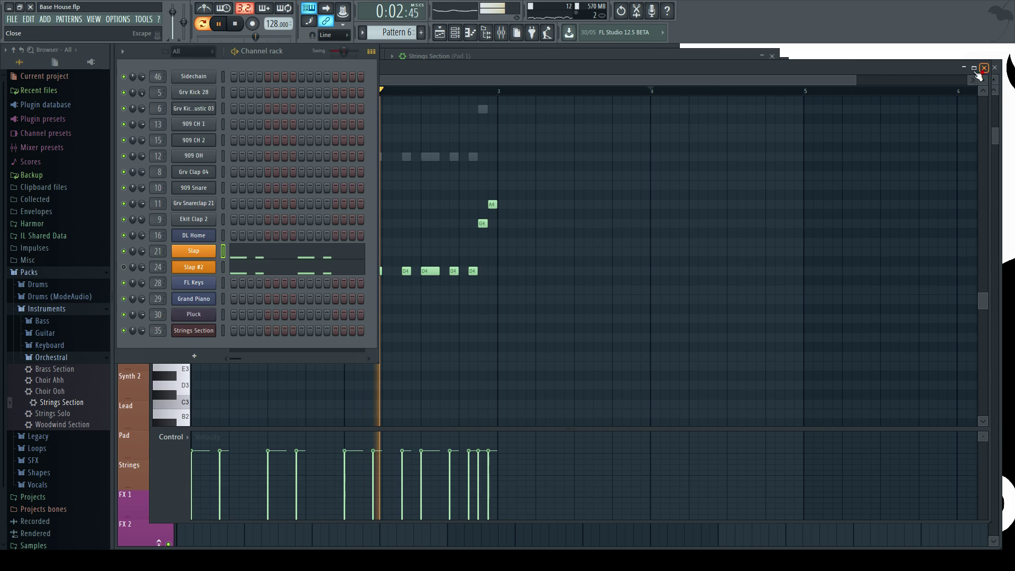
{"action": "left_click", "coordinate": [984, 67]}
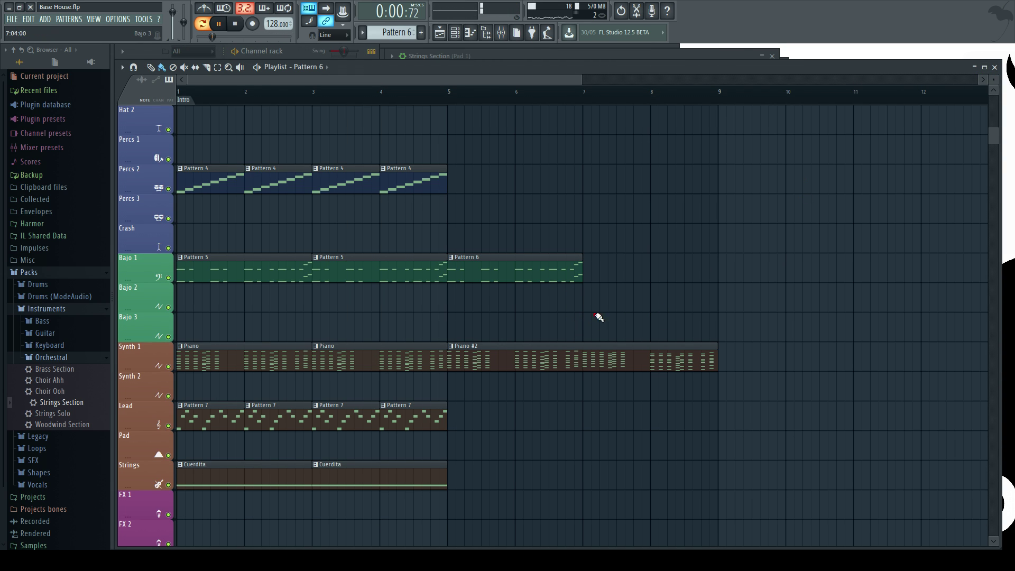
Loop the playlist from bar 5 to bar 9 in song mode and review the Piano #2 FL Keys chords during playback
{"action": "scroll", "coordinate": [485, 346], "scroll_direction": "up", "scroll_amount": 2}
{"action": "left_click_drag", "start_coordinate": [411, 101], "coordinate": [761, 151]}
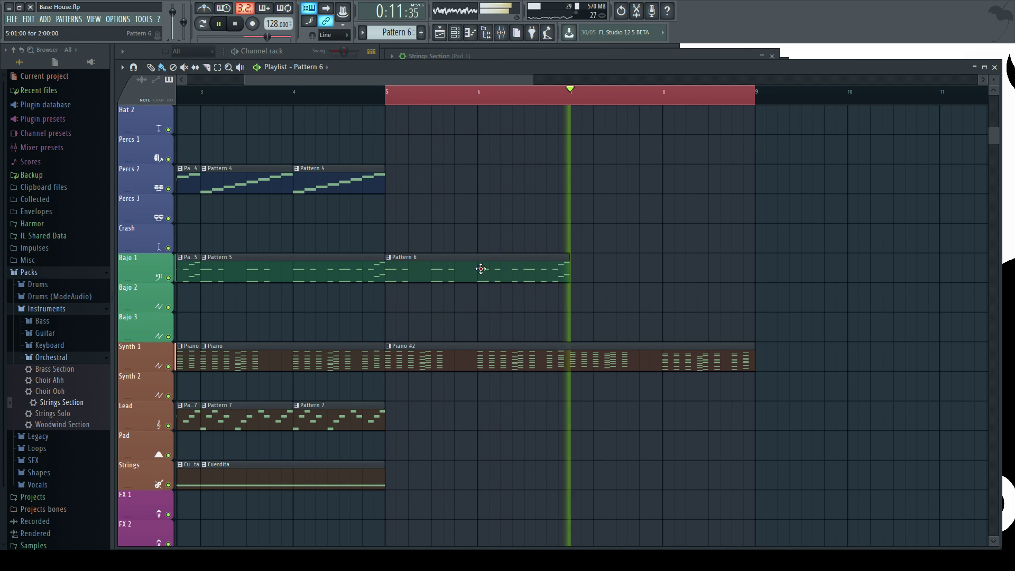
{"action": "double_click", "coordinate": [472, 352]}
{"action": "scroll", "coordinate": [476, 328], "scroll_direction": "up", "scroll_amount": 3}
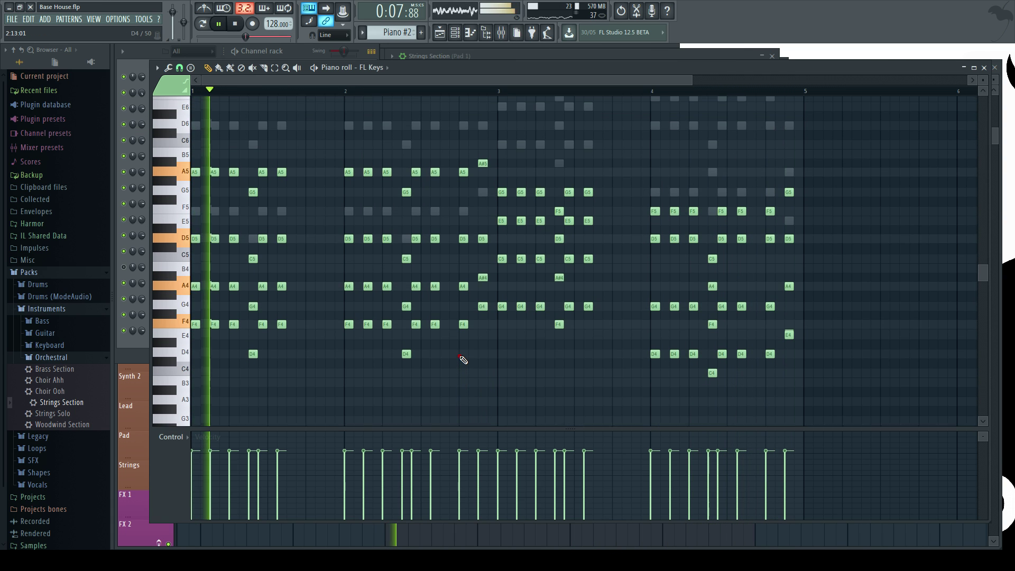
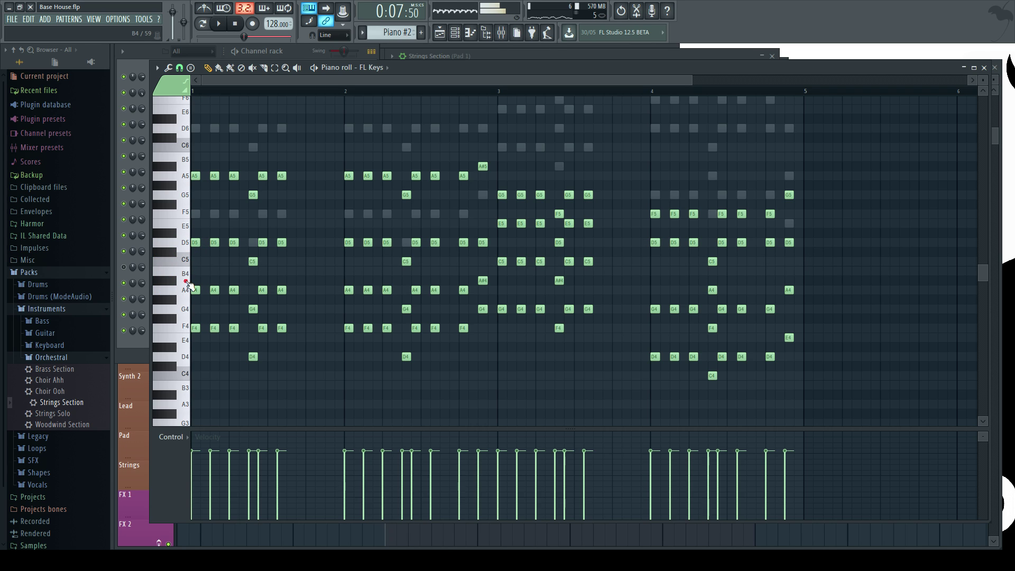
{"action": "left_click", "coordinate": [984, 68]}
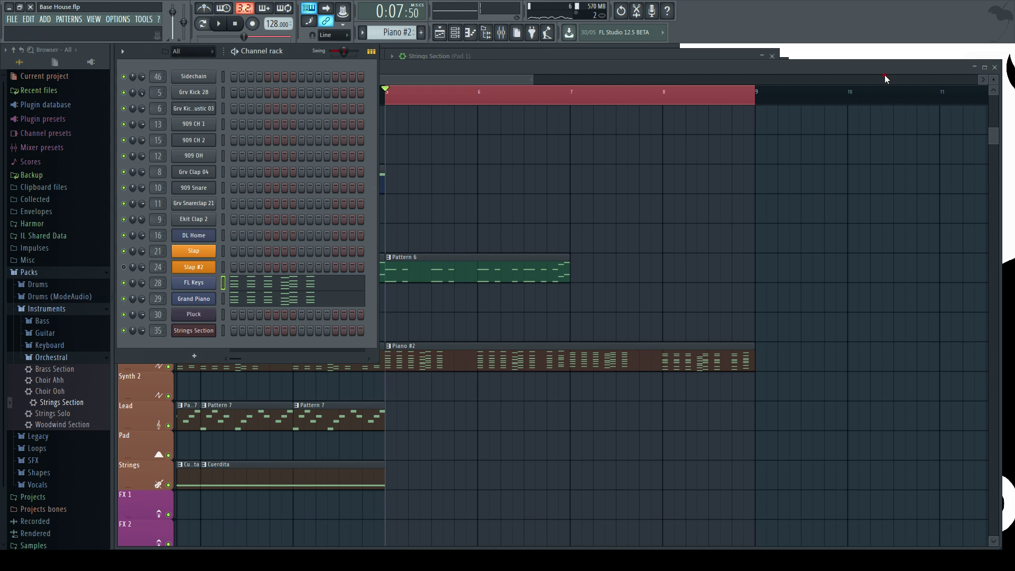
{"action": "left_click", "coordinate": [883, 72]}
Open the Slap #2 notes of Pattern 6 and audition the D5 key against the looped playback
{"action": "double_click", "coordinate": [428, 279]}
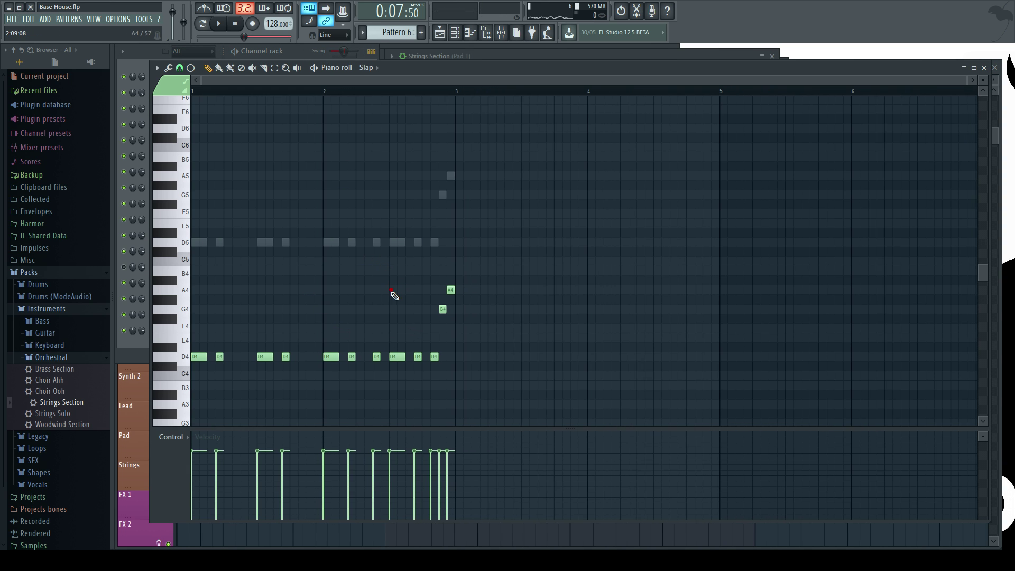
{"action": "left_click", "coordinate": [290, 51]}
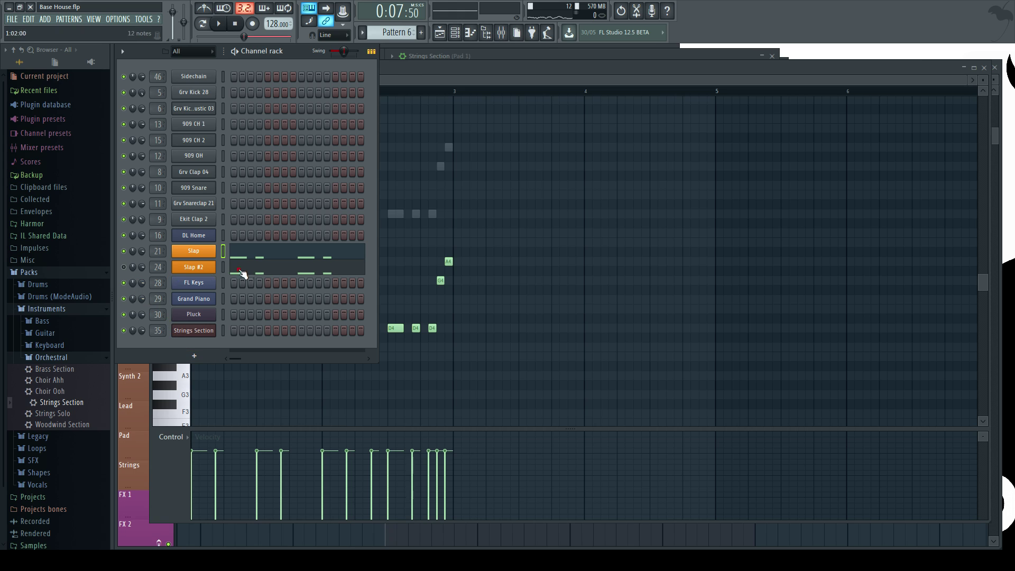
{"action": "left_click", "coordinate": [241, 271]}
{"action": "key", "text": "space"}
{"action": "scroll", "coordinate": [195, 302], "scroll_direction": "up", "scroll_amount": 3}
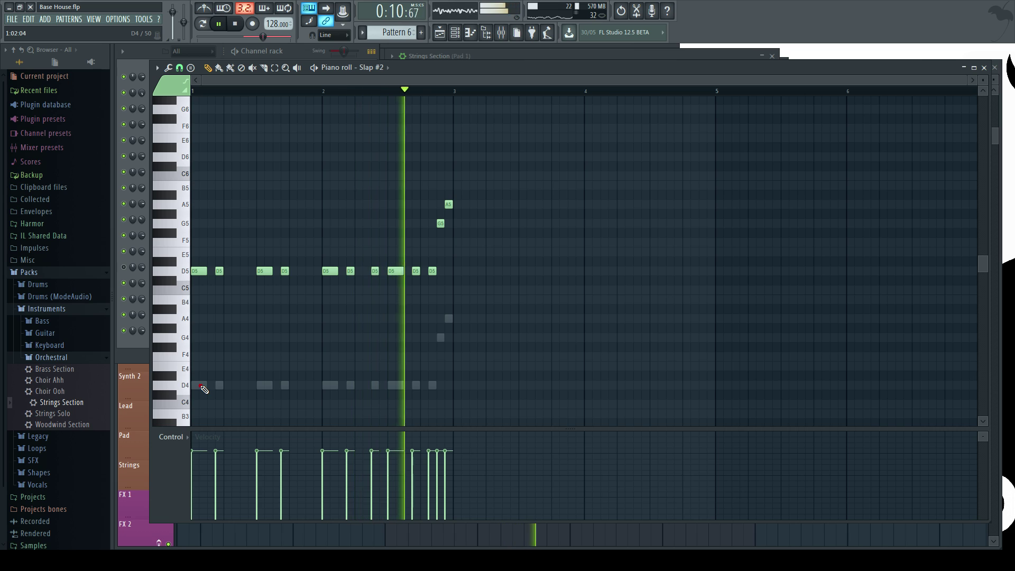
{"action": "left_click", "coordinate": [183, 272]}
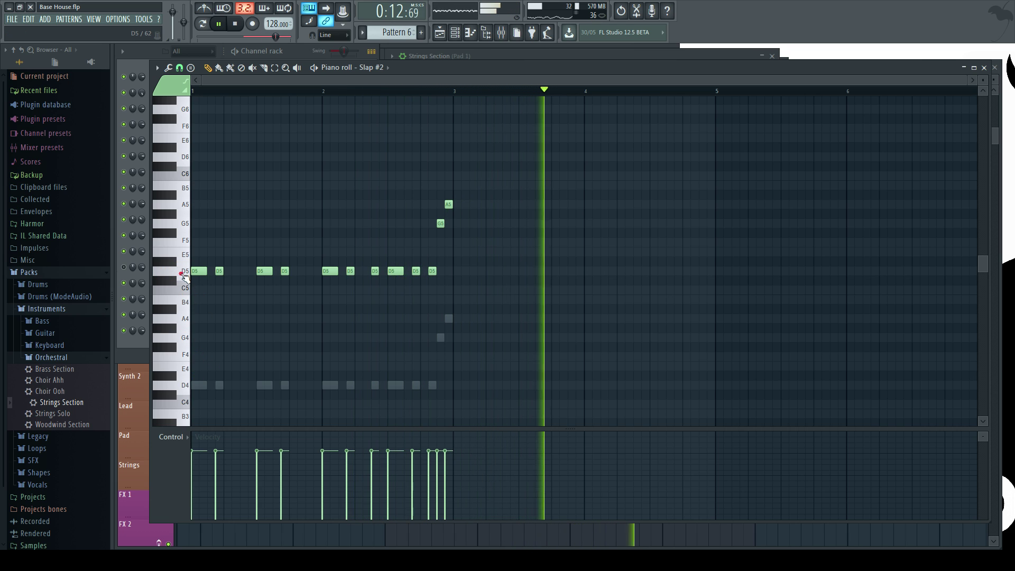
{"action": "left_click", "coordinate": [181, 273]}
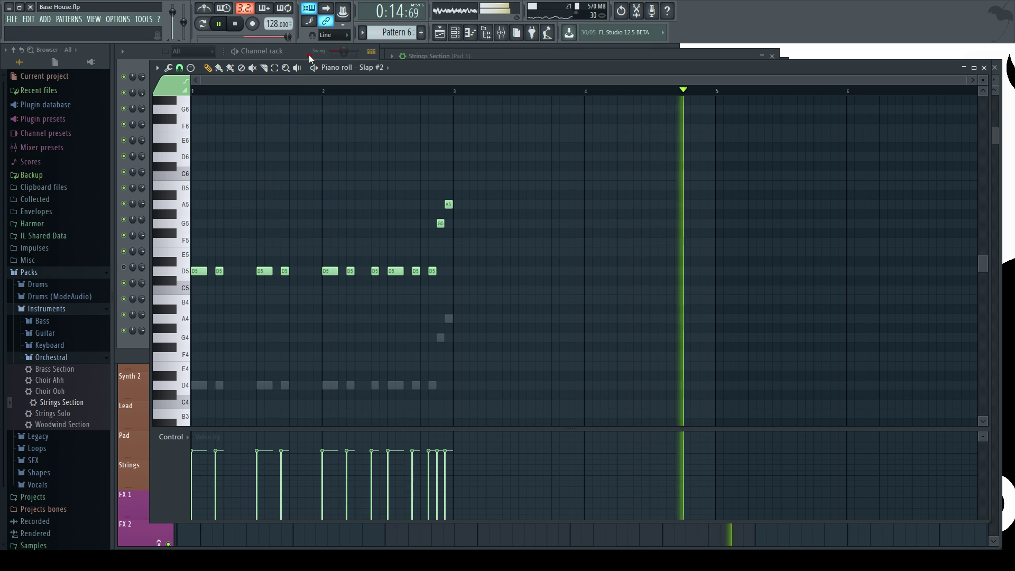
{"action": "left_click", "coordinate": [304, 60]}
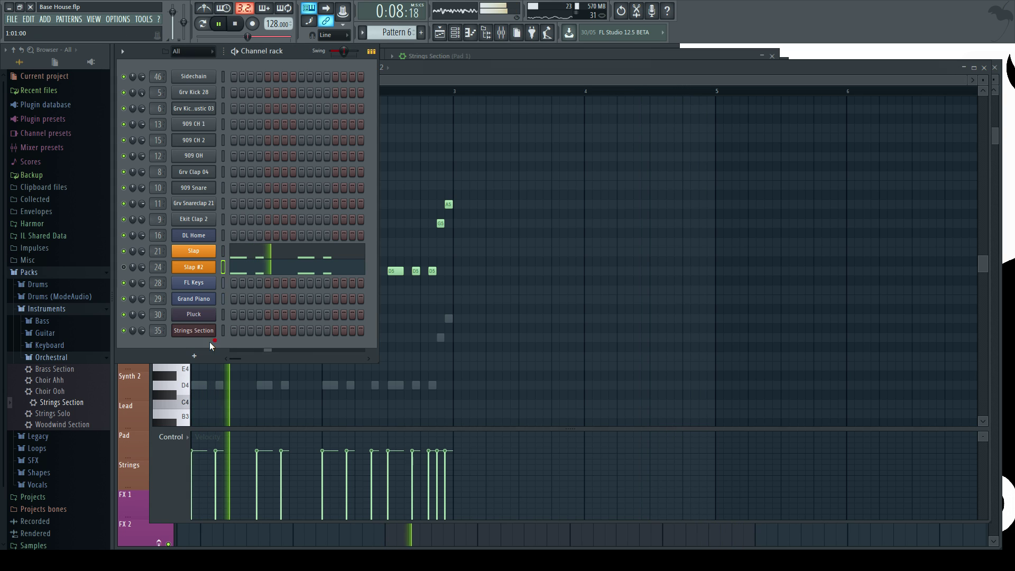
Open the Slap notes, duplicate the two-bar phrase into bars 3 and 4, and transpose the copy down two semitones to C4
{"action": "left_click", "coordinate": [265, 256]}
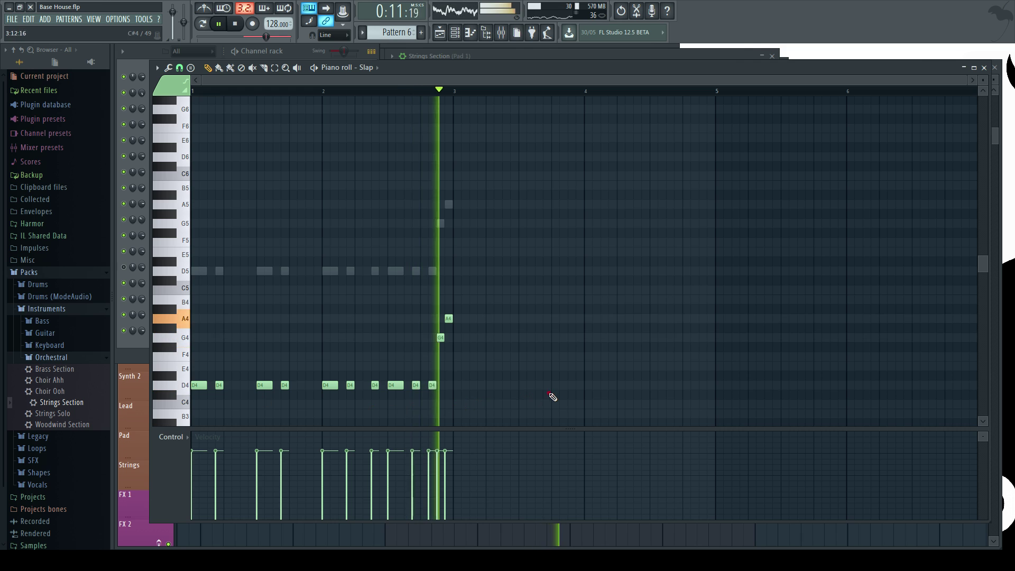
{"action": "left_click_drag", "start_coordinate": [549, 393], "coordinate": [37, 212]}
{"action": "left_click_drag", "start_coordinate": [249, 82], "coordinate": [428, 108]}
{"action": "key", "text": "ctrl+b"}
{"action": "scroll", "coordinate": [328, 197], "scroll_direction": "down", "scroll_amount": 4}
{"action": "key", "text": "shift+Down"}
{"action": "key", "text": "shift+Down"}
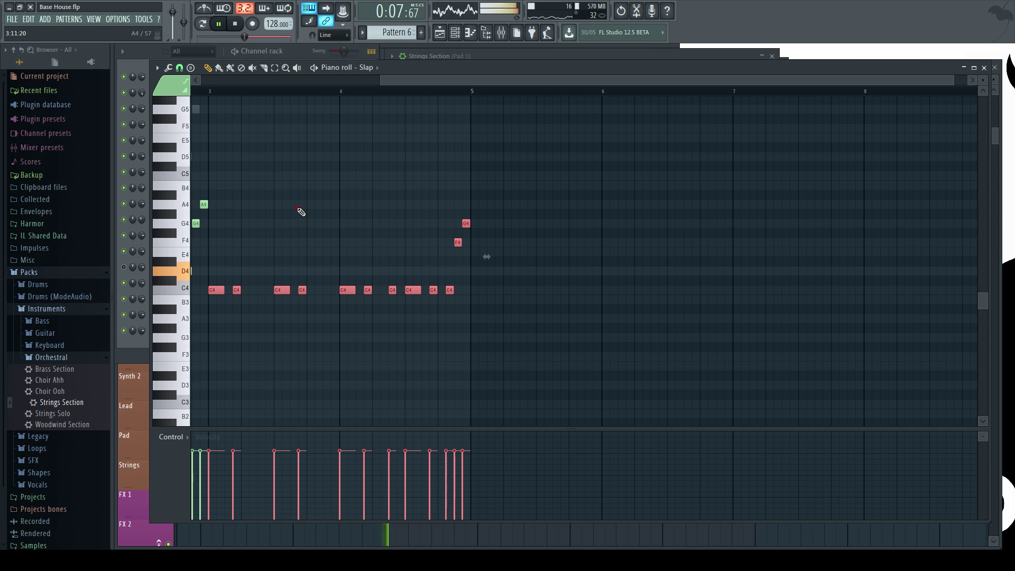
Select all Slap notes in bar 4 and transpose them down three semitones, taking the repeated C4 notes to A3
{"action": "left_click_drag", "start_coordinate": [584, 351], "coordinate": [335, 205]}
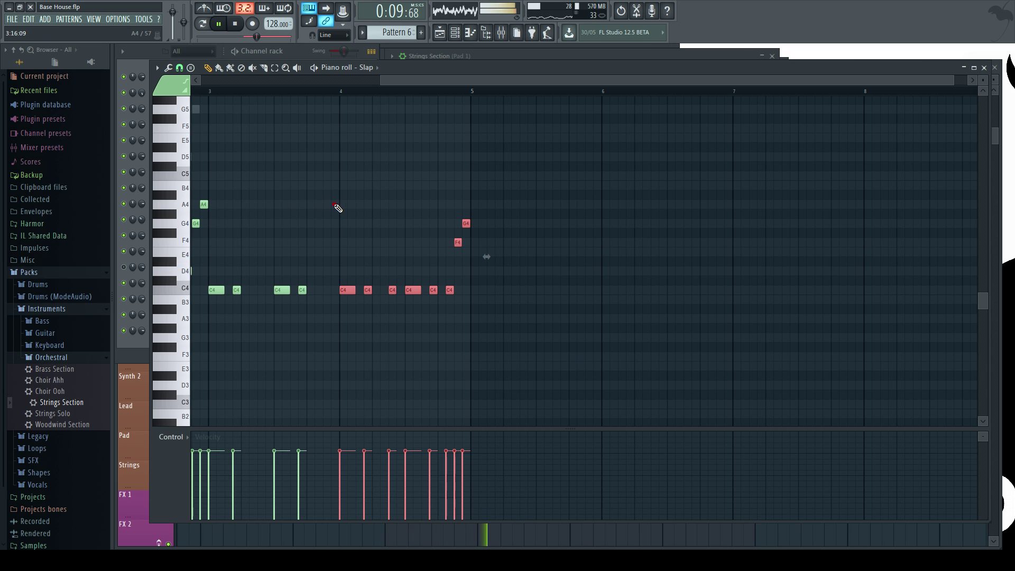
{"action": "key", "text": "shift+Down"}
{"action": "key", "text": "shift+Down"}
{"action": "key", "text": "shift+Down"}
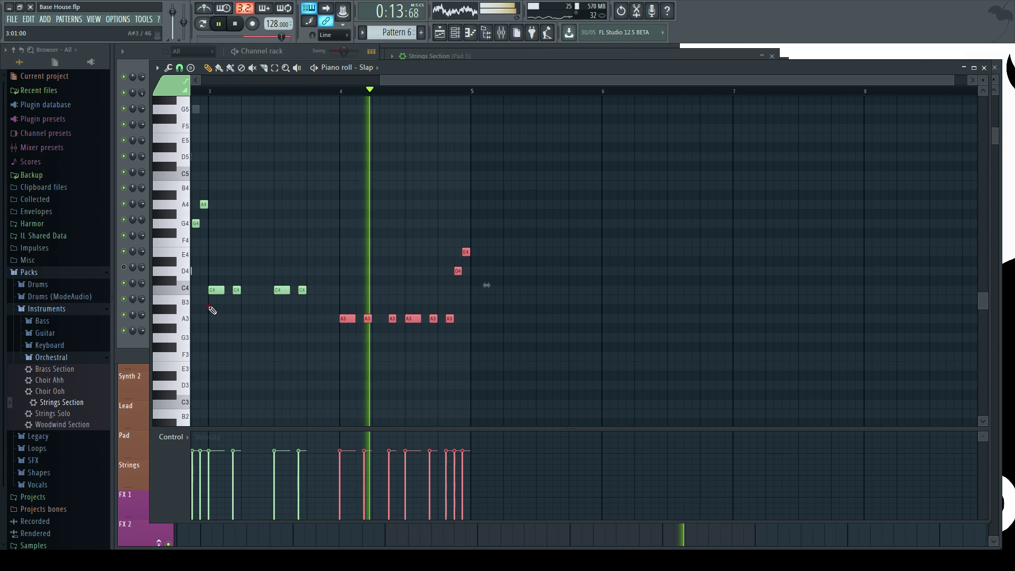
{"action": "right_click", "coordinate": [277, 337]}
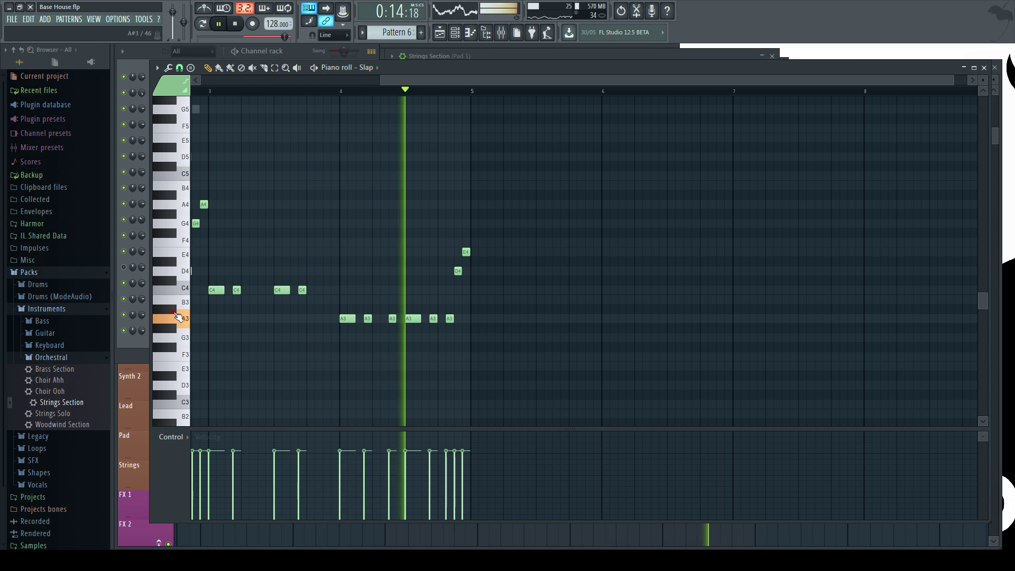
Restart playback and raise only the repeated A3 notes in bar 4 to A#3
{"action": "key", "text": "space"}
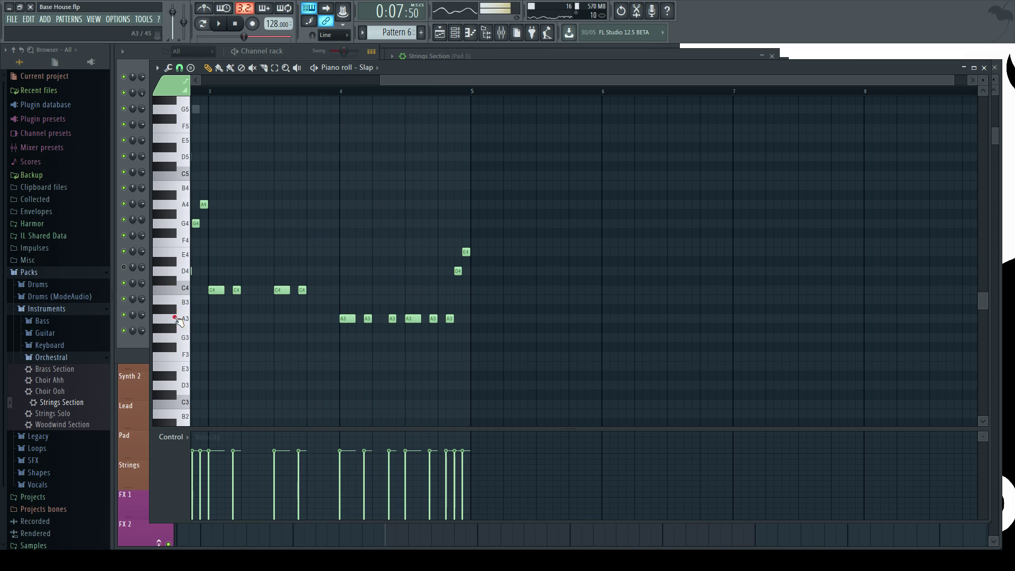
{"action": "key", "text": "space"}
{"action": "left_click_drag", "start_coordinate": [324, 306], "coordinate": [471, 336]}
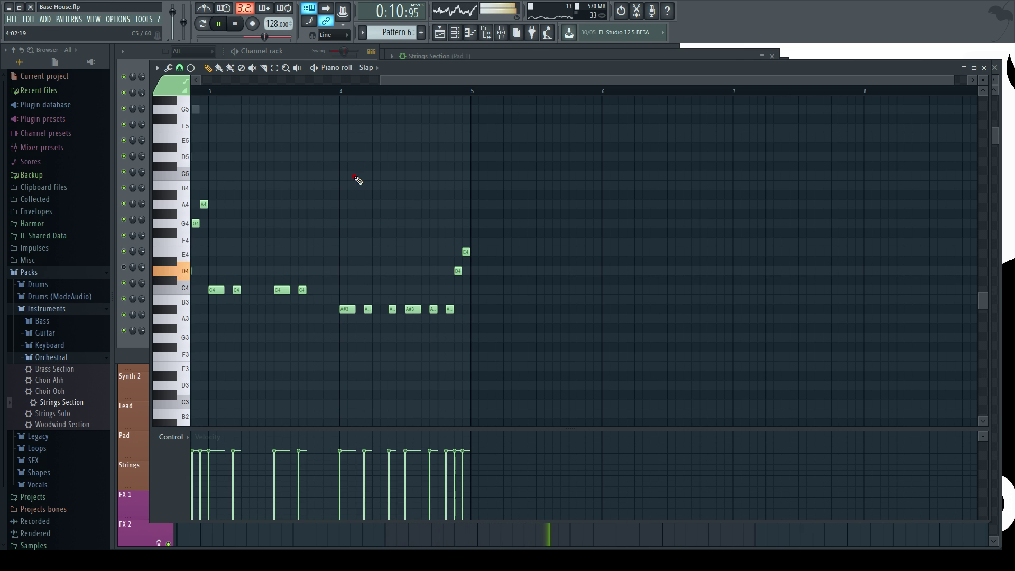
{"action": "scroll", "coordinate": [358, 91], "scroll_direction": "down", "scroll_amount": 3}
{"action": "left_click_drag", "start_coordinate": [375, 84], "coordinate": [445, 91]}
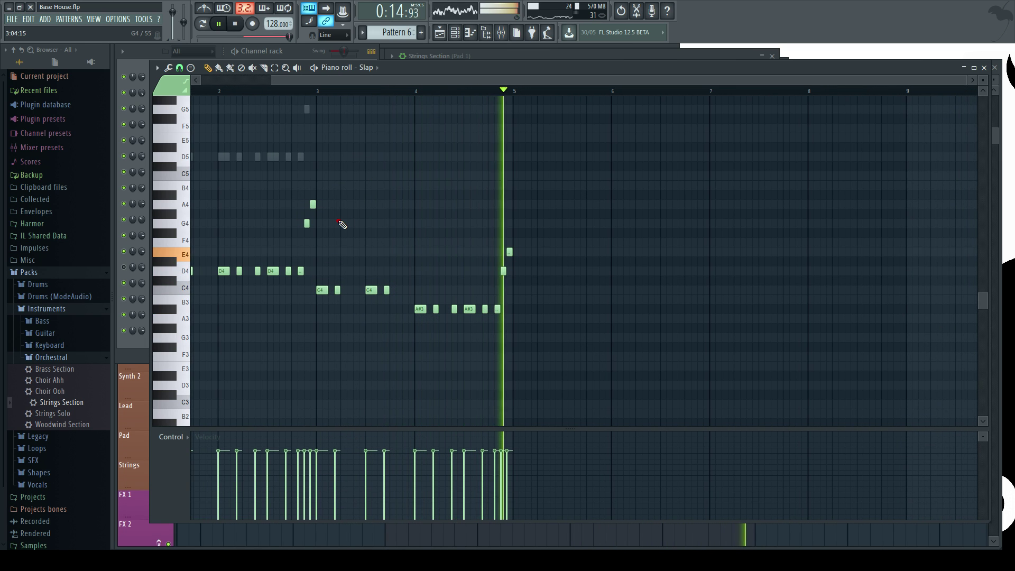
Mute the FL Keys channel, then unmute Slap #2 and replace its notes with a copy of the Slap notes
{"action": "key", "text": "F6"}
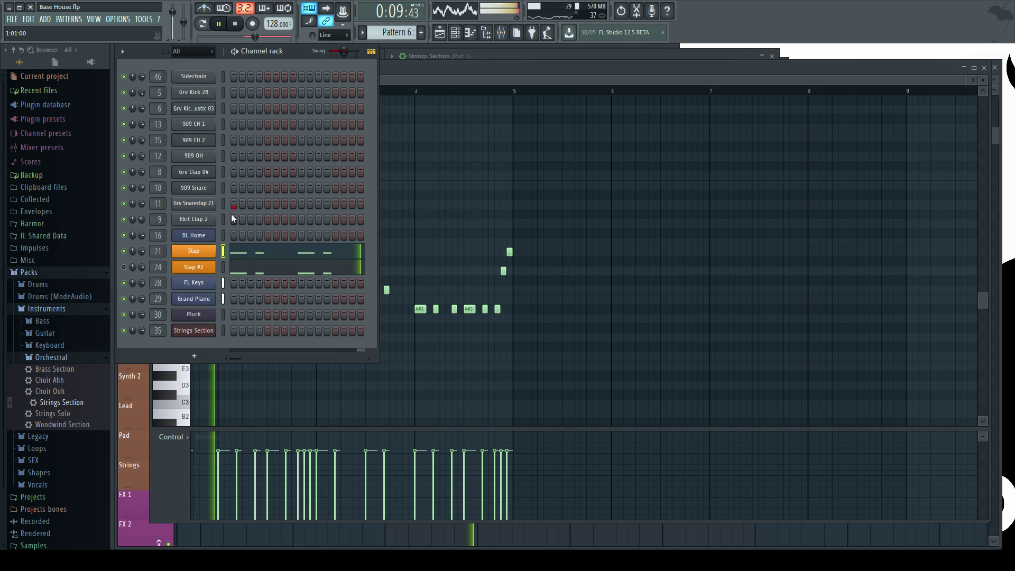
{"action": "left_click", "coordinate": [124, 284]}
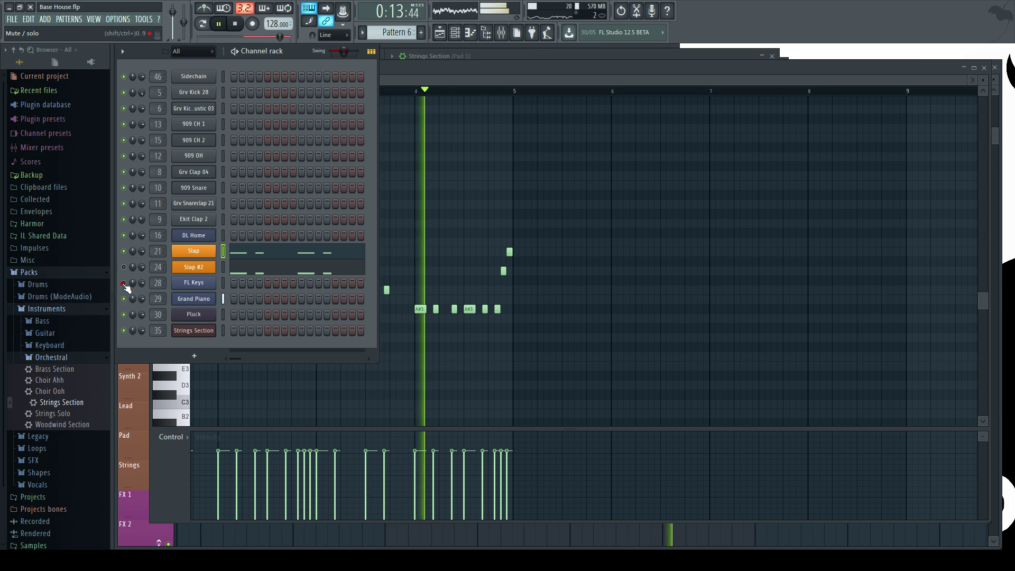
{"action": "left_click", "coordinate": [223, 269]}
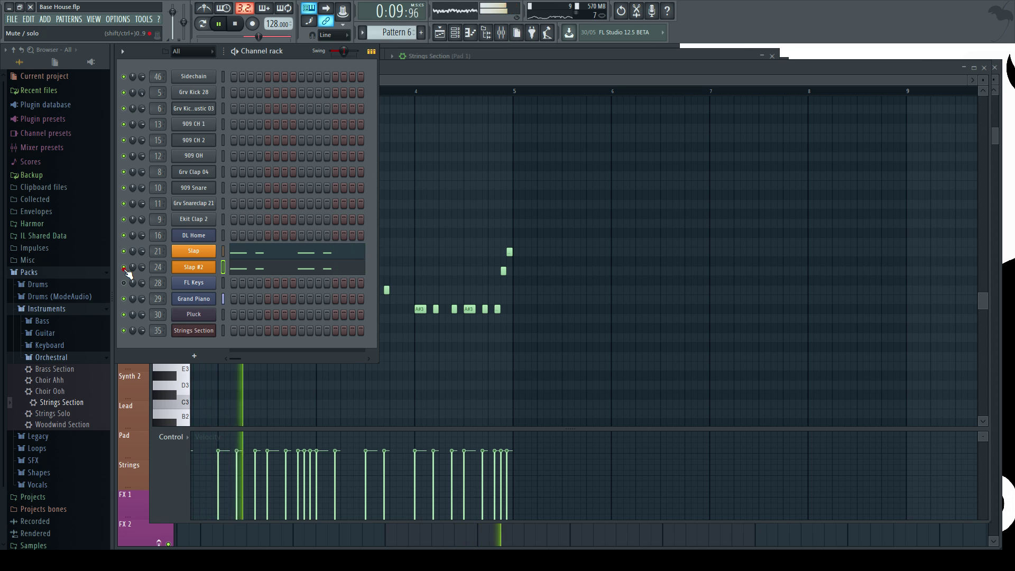
Raise all Slap #2 notes by one octave, unmute the FL Keys channel, and return to the playlist
{"action": "left_click", "coordinate": [252, 269]}
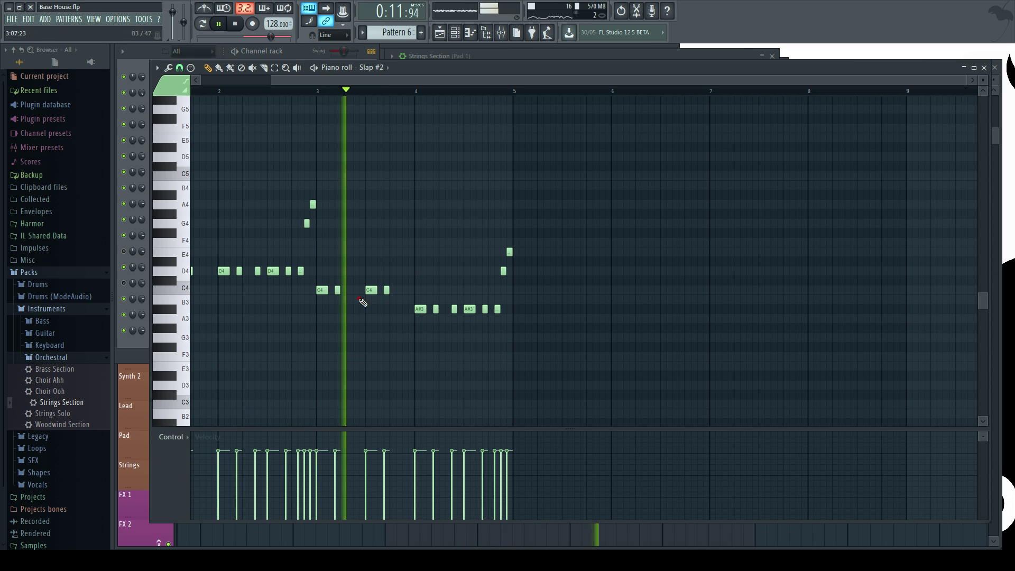
{"action": "left_click_drag", "start_coordinate": [611, 348], "coordinate": [1, 145]}
{"action": "key", "text": "ctrl+Up"}
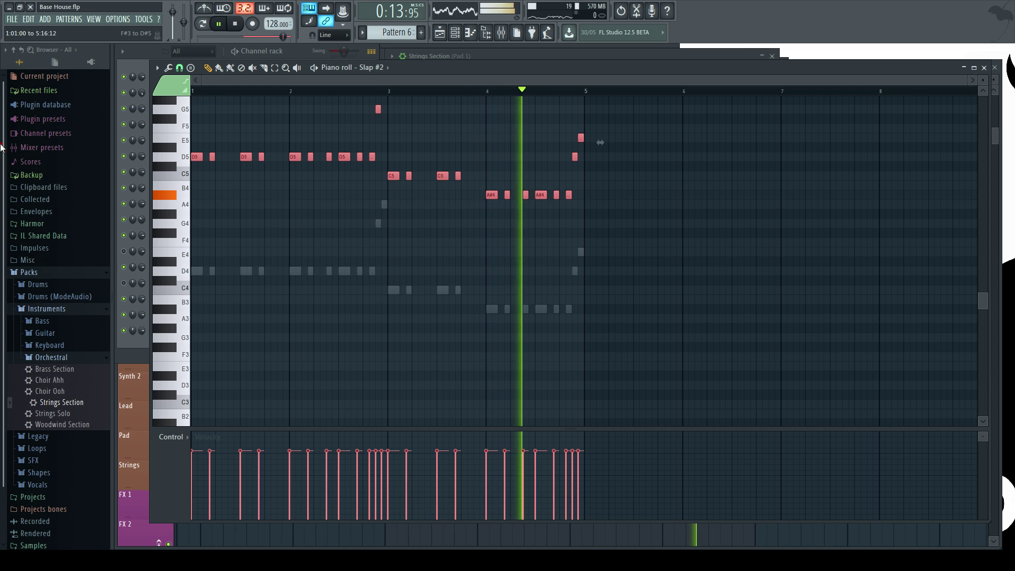
{"action": "left_click", "coordinate": [983, 69]}
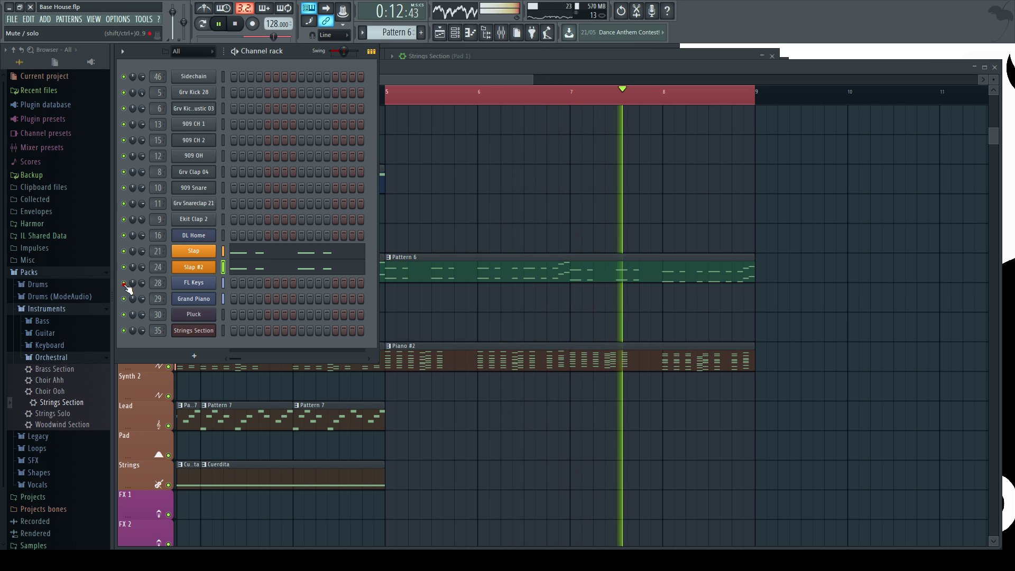
{"action": "right_click", "coordinate": [464, 216]}
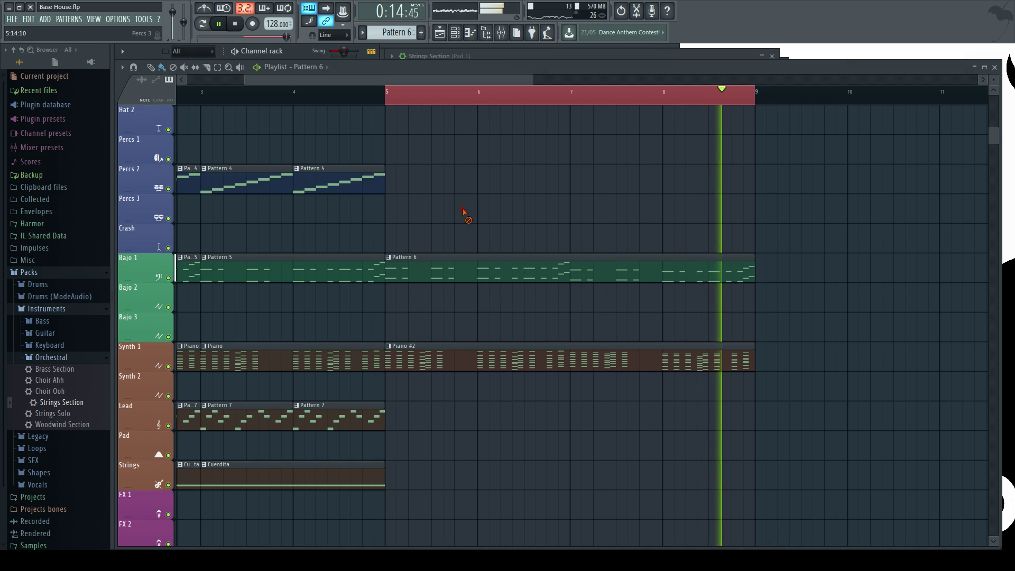
Stop playback and fill bars 5 to 8 of the Lead track with Pattern 7 clips
{"action": "scroll", "coordinate": [447, 312], "scroll_direction": "down", "scroll_amount": 3}
{"action": "key", "text": "space"}
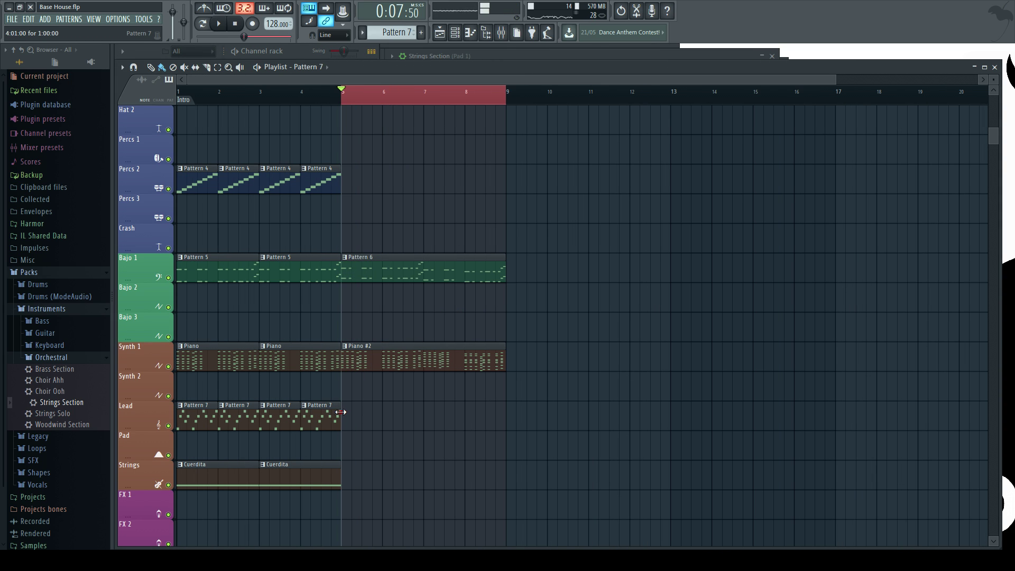
{"action": "scroll", "coordinate": [376, 419], "scroll_direction": "down", "scroll_amount": 4}
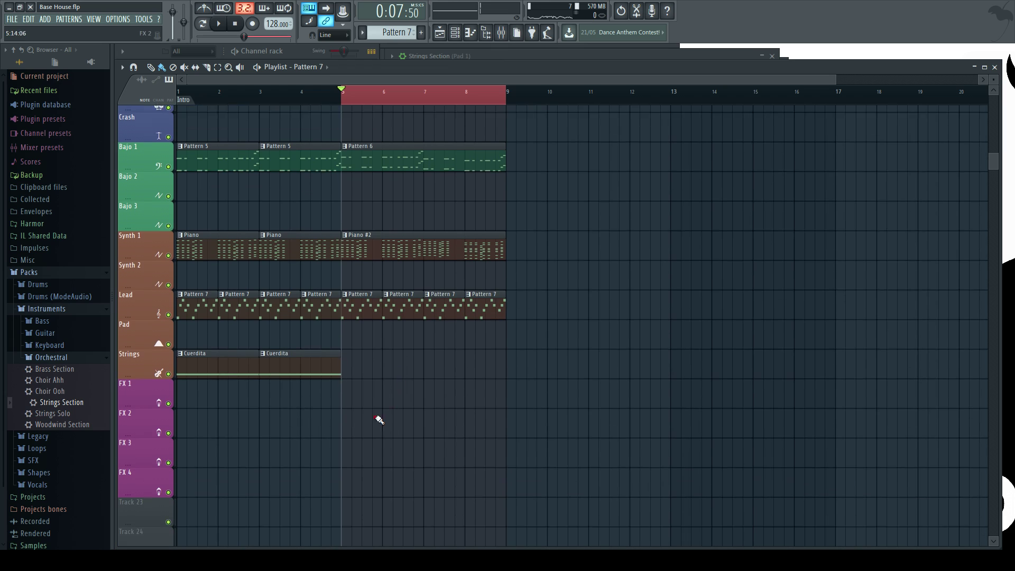
Move the second Cuerdita clip on the Strings track to bar 5, add another at bar 7, and play the loop
{"action": "left_click_drag", "start_coordinate": [309, 356], "coordinate": [390, 355]}
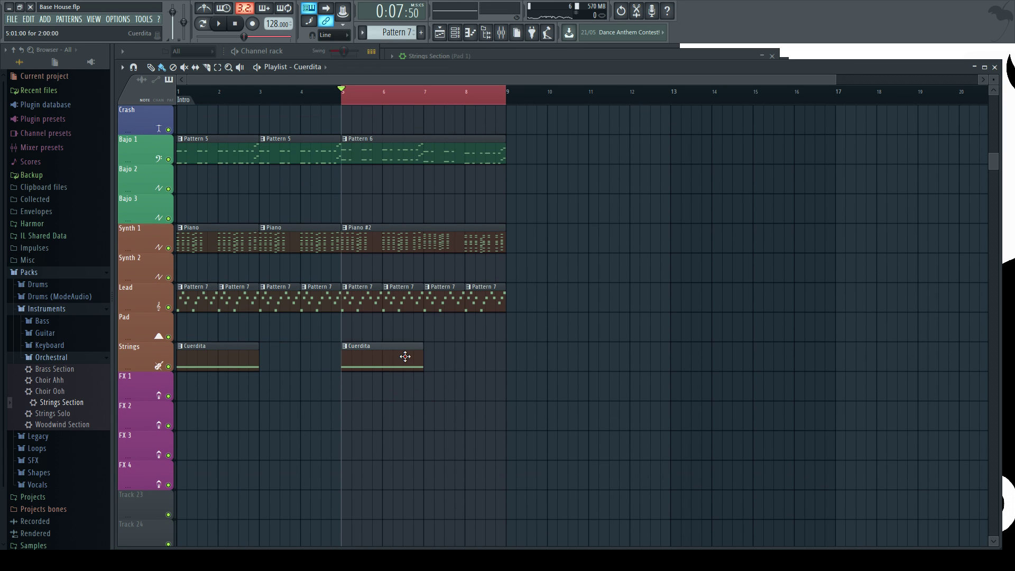
{"action": "left_click", "coordinate": [429, 356]}
{"action": "key", "text": "space"}
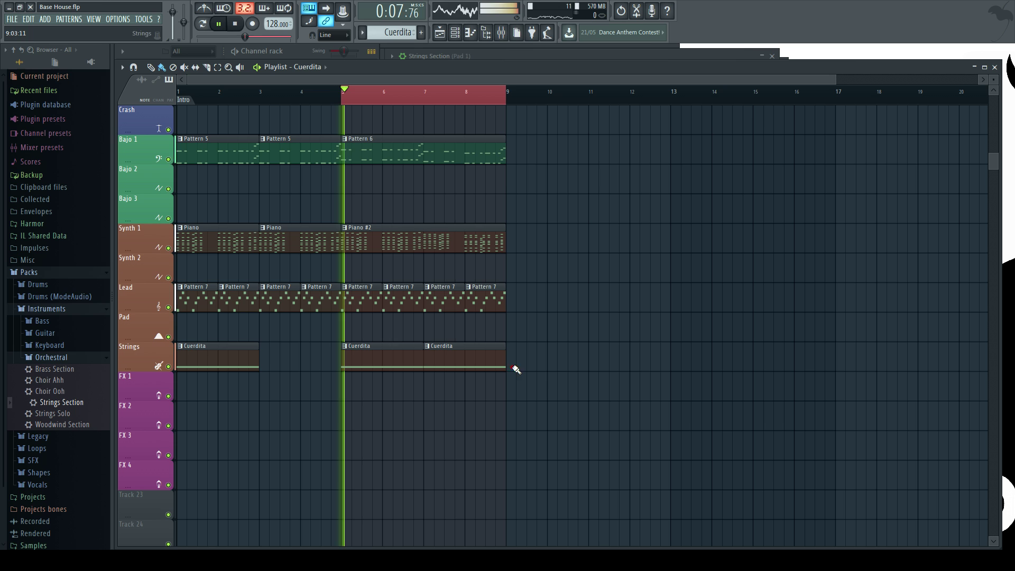
Fill bars 5 to 8 of the Sidechain track with Sidechain pattern clips
{"action": "scroll", "coordinate": [564, 390], "scroll_direction": "up", "scroll_amount": 3}
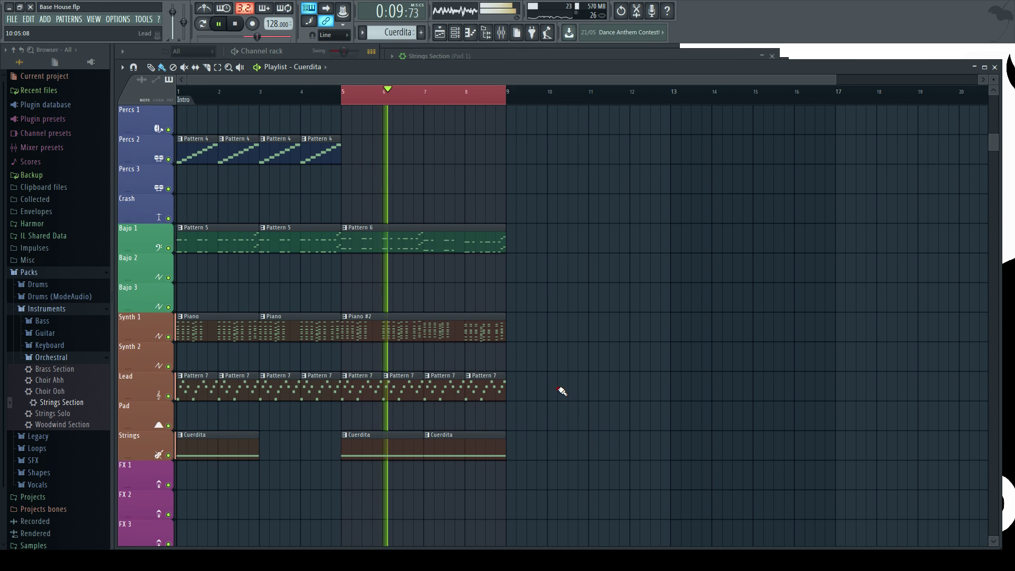
{"action": "scroll", "coordinate": [565, 390], "scroll_direction": "up", "scroll_amount": 6}
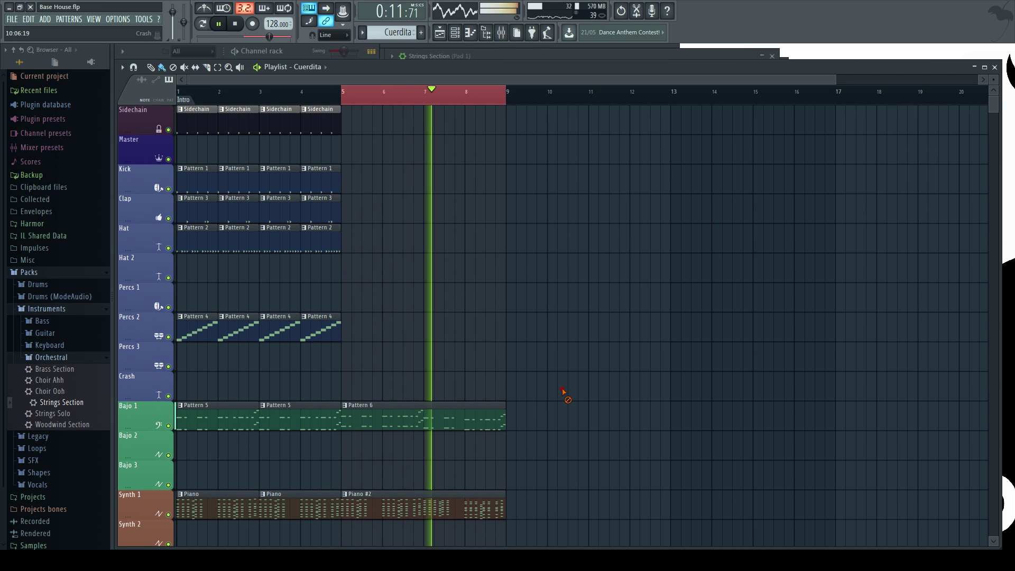
{"action": "left_click", "coordinate": [338, 124]}
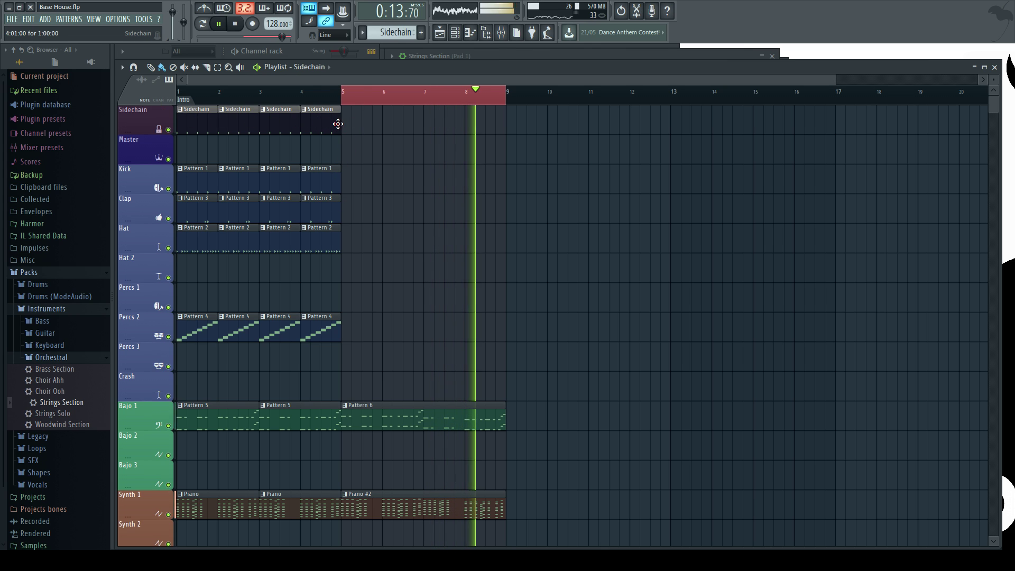
{"action": "left_click_drag", "start_coordinate": [347, 124], "coordinate": [471, 127]}
{"action": "scroll", "coordinate": [328, 79], "scroll_direction": "up", "scroll_amount": 3}
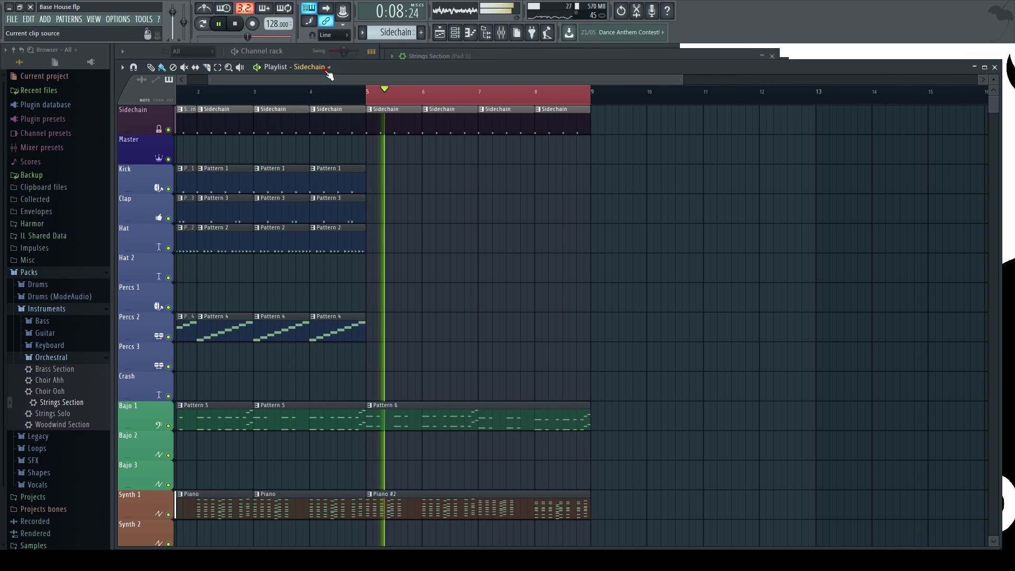
Shorten the Pattern 1 clip at bar 4 on the Kick track to about one beat
{"action": "scroll", "coordinate": [335, 252], "scroll_direction": "down", "scroll_amount": 6}
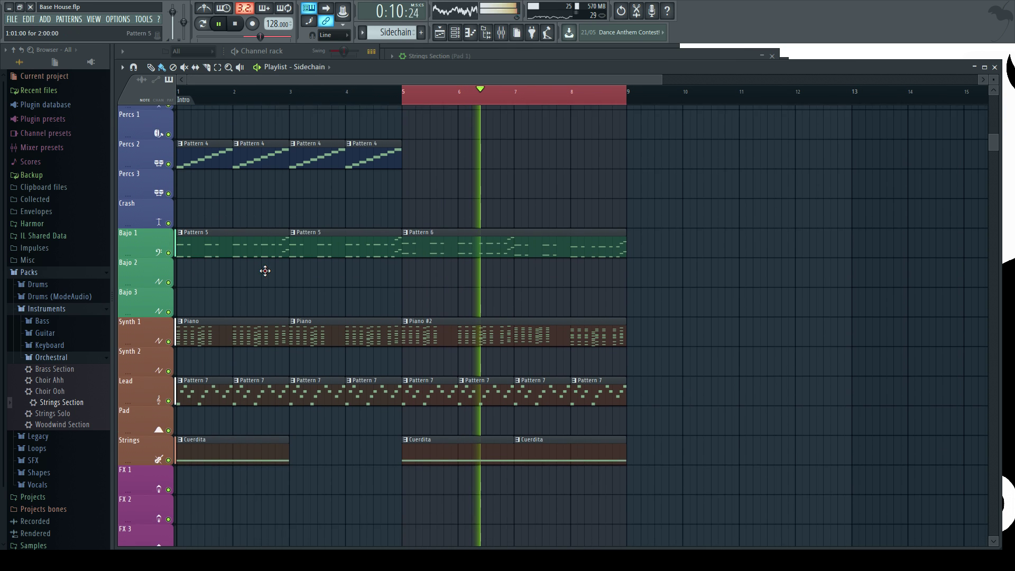
{"action": "scroll", "coordinate": [285, 294], "scroll_direction": "up", "scroll_amount": 6}
{"action": "left_click_drag", "start_coordinate": [456, 281], "coordinate": [193, 170]}
{"action": "left_click", "coordinate": [412, 170]}
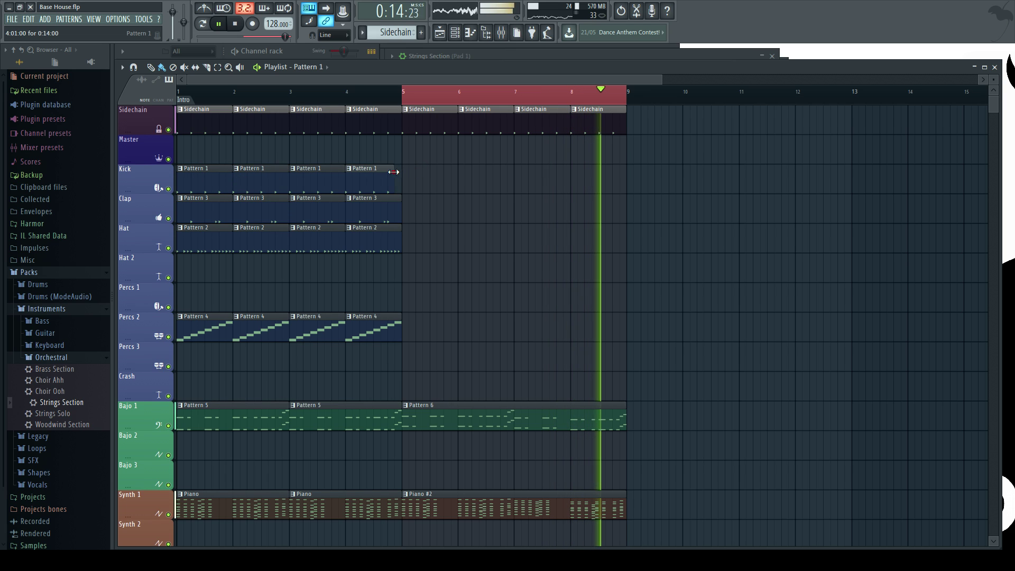
{"action": "left_click_drag", "start_coordinate": [401, 172], "coordinate": [359, 178]}
Place a loop marker at bar 5 and fill bars 5 to 8 of the Kick track with Pattern 1 clips
{"action": "right_click", "coordinate": [404, 103]}
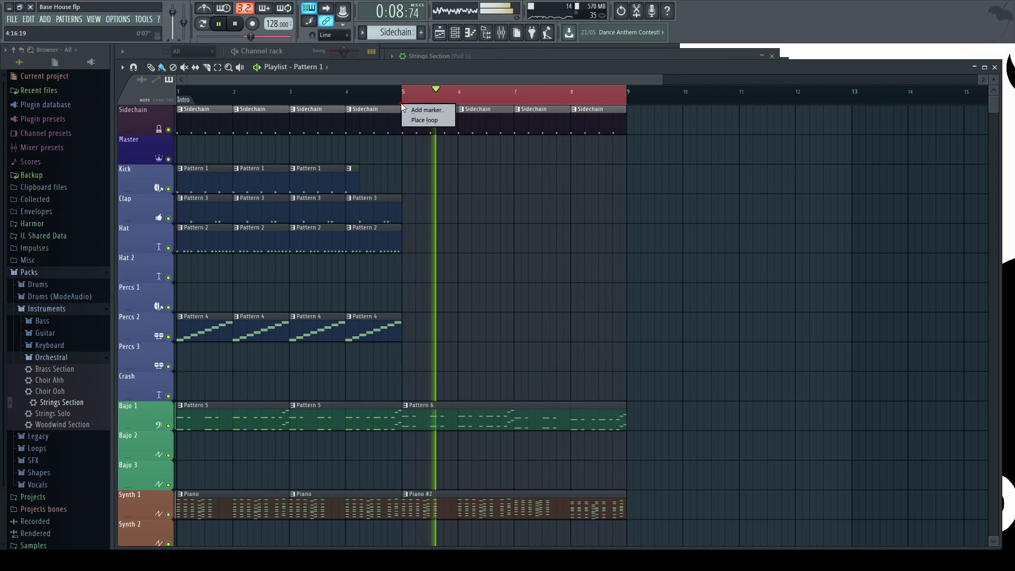
{"action": "left_click", "coordinate": [429, 121]}
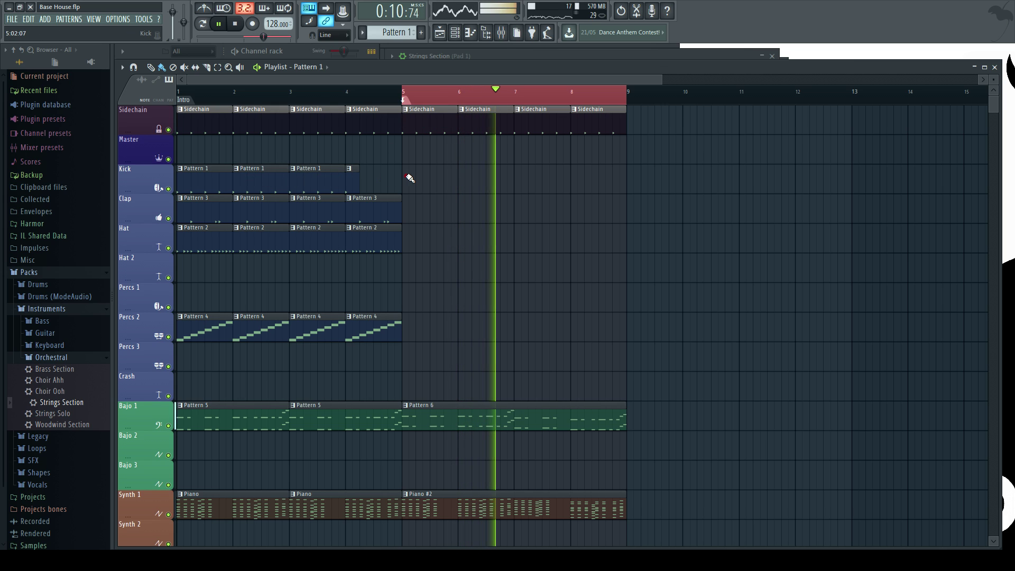
{"action": "left_click_drag", "start_coordinate": [410, 178], "coordinate": [604, 170]}
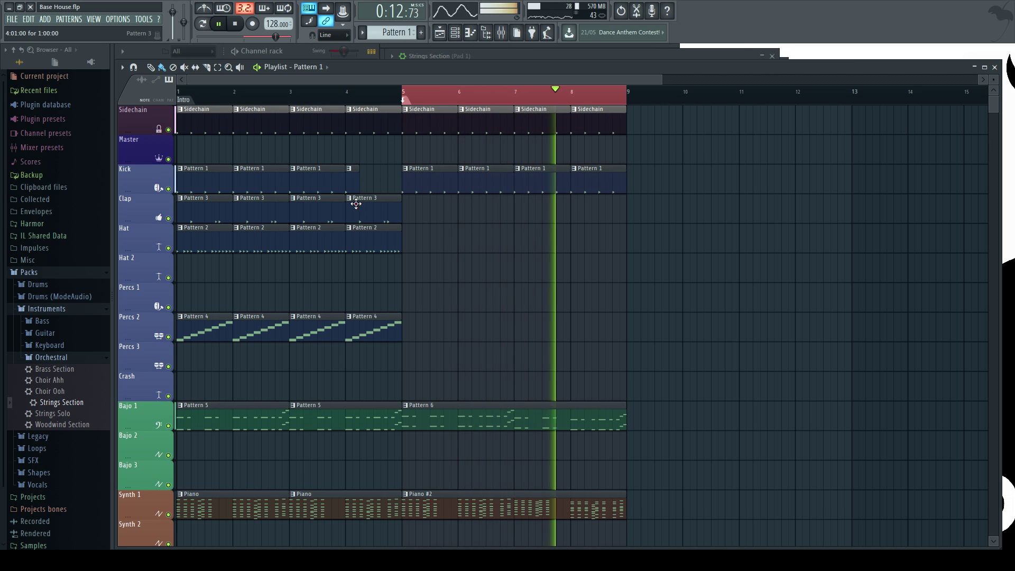
Fill bars 5 to 8 with Pattern 3 on the Clap track, Pattern 4 on Percs 2, and Pattern 2 on Hat
{"action": "left_click", "coordinate": [356, 204]}
{"action": "mouse_move", "coordinate": [410, 211]}
{"action": "left_mouse_down"}
{"action": "mouse_move", "coordinate": [598, 211]}
{"action": "mouse_move", "coordinate": [589, 211]}
{"action": "left_mouse_up"}
{"action": "left_click", "coordinate": [358, 333]}
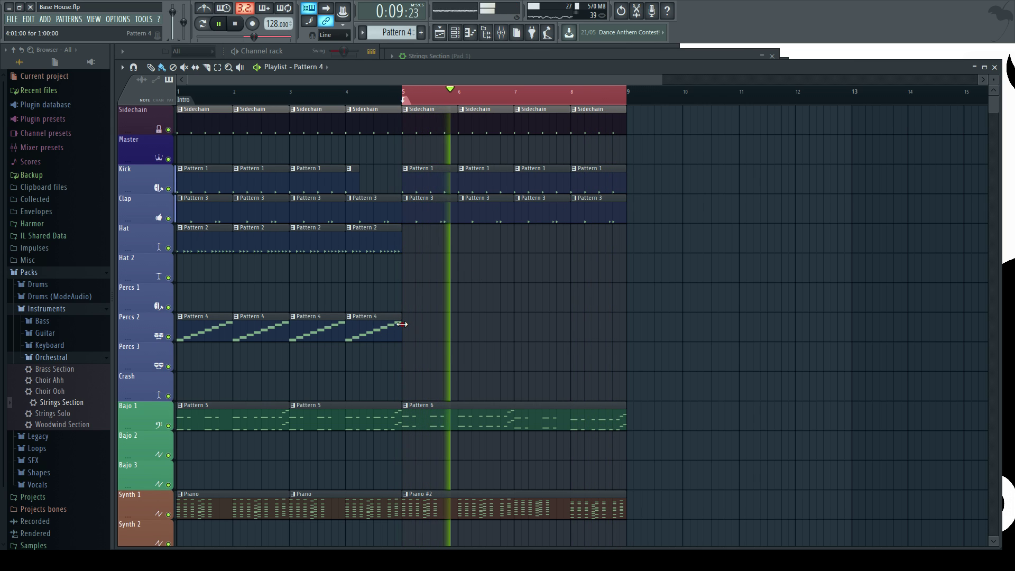
{"action": "mouse_move", "coordinate": [402, 324]}
{"action": "left_mouse_down"}
{"action": "mouse_move", "coordinate": [469, 329]}
{"action": "mouse_move", "coordinate": [404, 340]}
{"action": "mouse_move", "coordinate": [465, 329]}
{"action": "mouse_move", "coordinate": [594, 331]}
{"action": "left_mouse_up"}
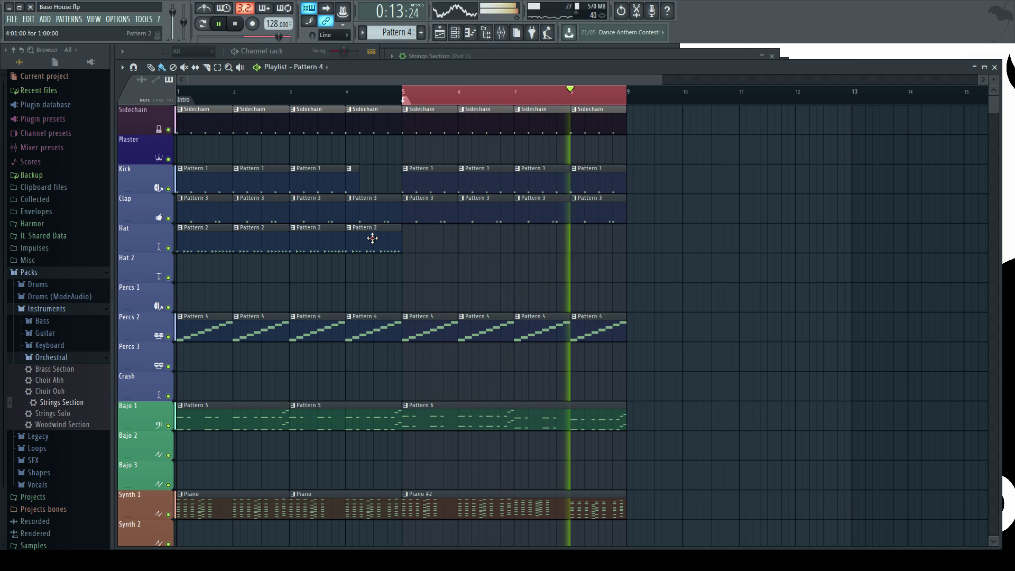
{"action": "left_click_drag", "start_coordinate": [407, 238], "coordinate": [646, 254]}
Place Cuerdita clips at bars 1 and 3 on the Strings track, stop playback, and clear the timeline selection
{"action": "scroll", "coordinate": [667, 286], "scroll_direction": "down", "scroll_amount": 1}
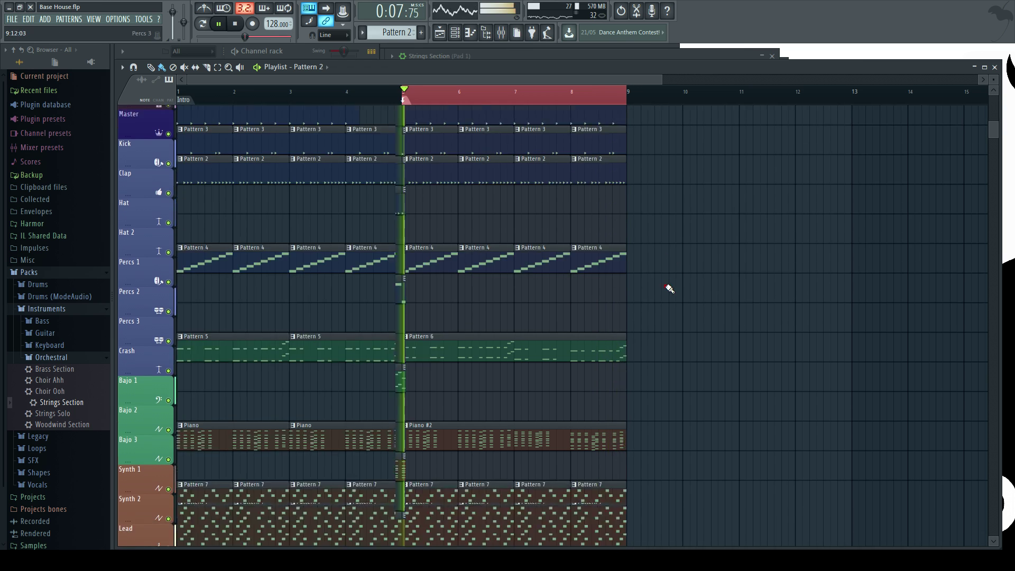
{"action": "scroll", "coordinate": [668, 296], "scroll_direction": "down", "scroll_amount": 3}
{"action": "scroll", "coordinate": [666, 309], "scroll_direction": "up", "scroll_amount": 4}
{"action": "scroll", "coordinate": [641, 344], "scroll_direction": "down", "scroll_amount": 4}
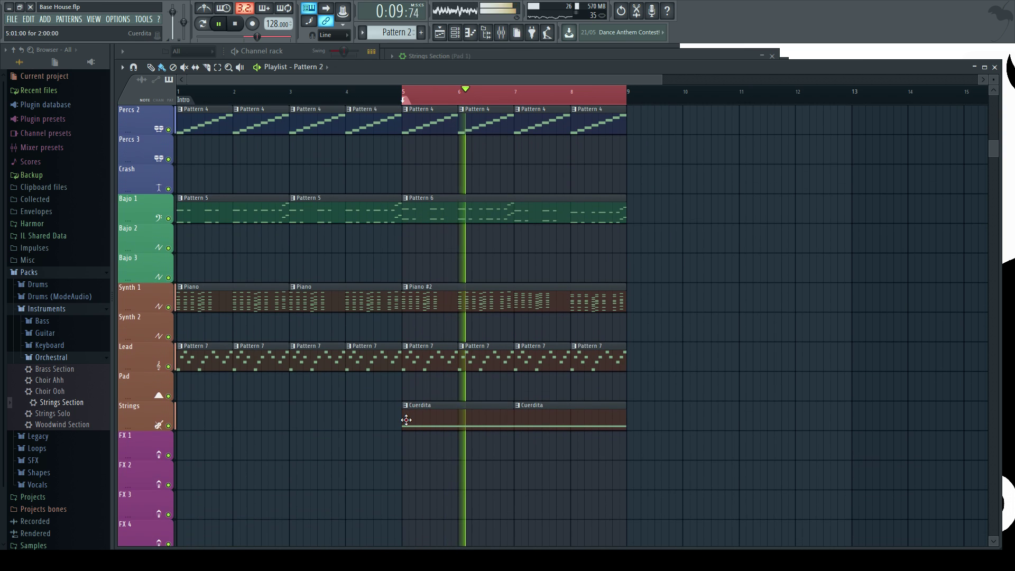
{"action": "left_click", "coordinate": [215, 409]}
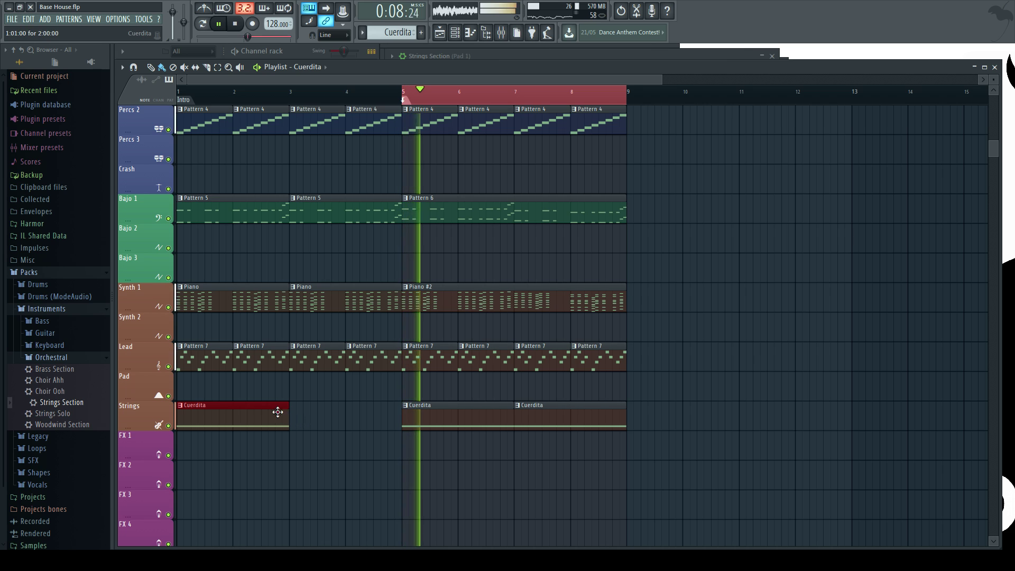
{"action": "left_click", "coordinate": [294, 415]}
{"action": "key", "text": "space"}
{"action": "left_click", "coordinate": [418, 95]}
Delete the Hat clip at bar 4 and mute the remaining Hat and Clap clips before bar 5
{"action": "scroll", "coordinate": [211, 233], "scroll_direction": "up", "scroll_amount": 7}
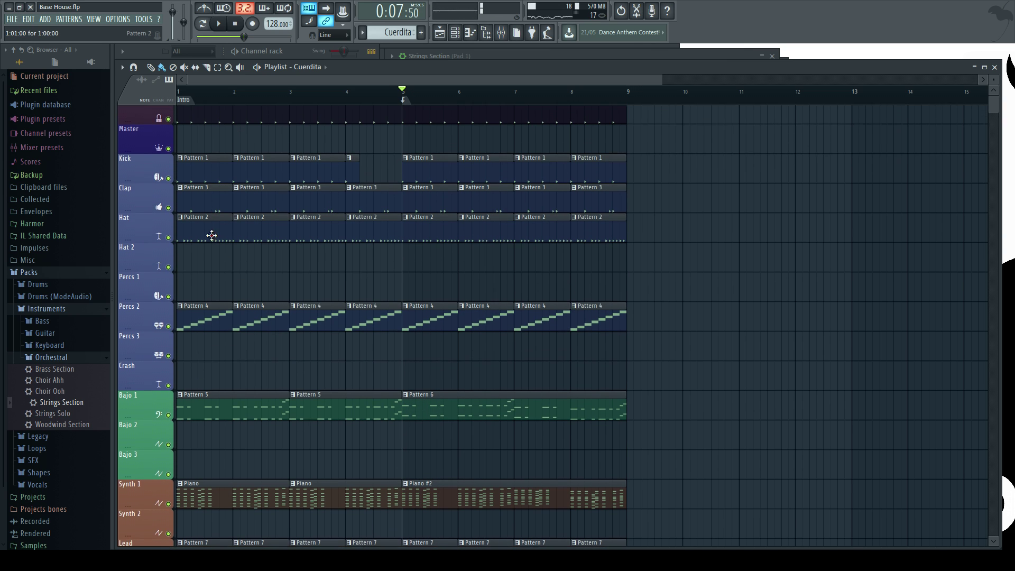
{"action": "right_click", "coordinate": [378, 238]}
{"action": "left_click_drag", "start_coordinate": [200, 228], "coordinate": [375, 225]}
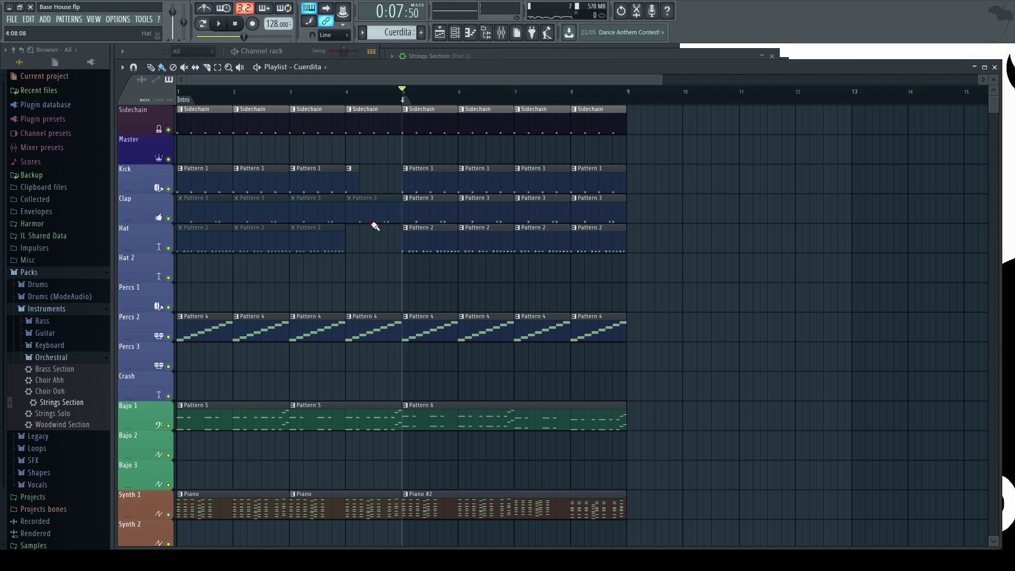
Play the arrangement from the start and review the clips from the Sidechain track down to the Strings track
{"action": "scroll", "coordinate": [243, 168], "scroll_direction": "down", "scroll_amount": 3}
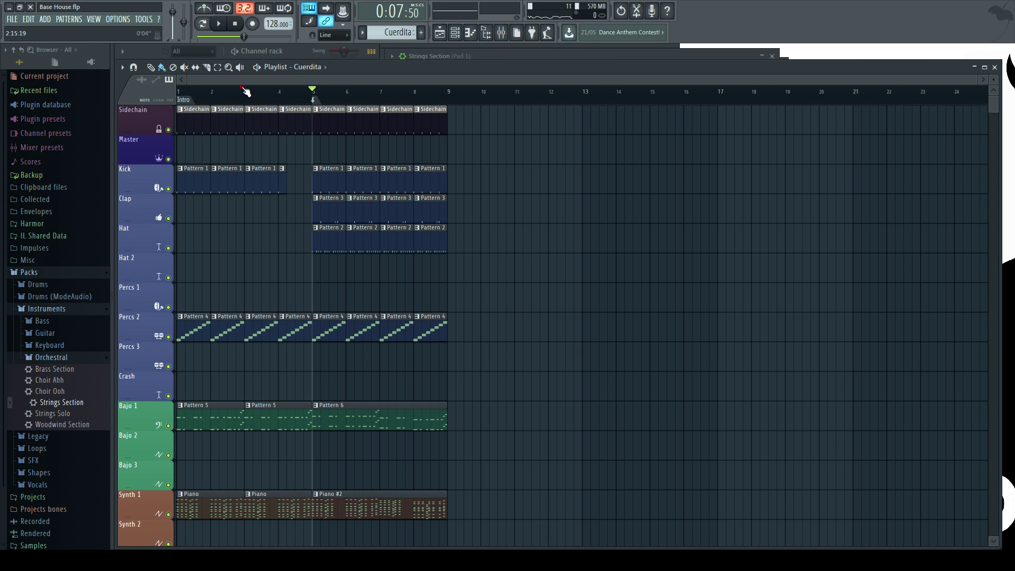
{"action": "scroll", "coordinate": [233, 233], "scroll_direction": "up", "scroll_amount": 3}
{"action": "left_click", "coordinate": [236, 24]}
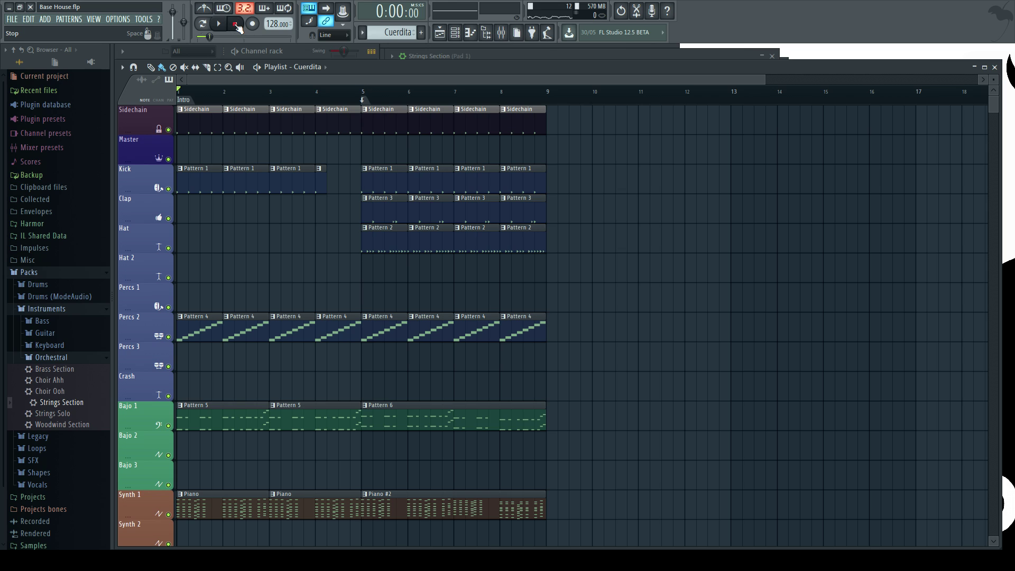
{"action": "scroll", "coordinate": [243, 238], "scroll_direction": "down", "scroll_amount": 4}
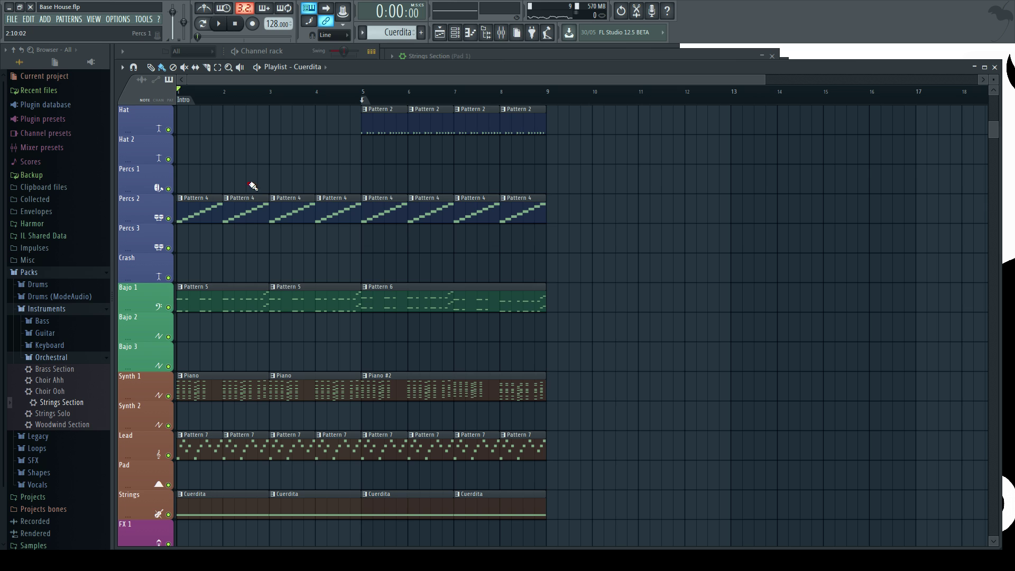
{"action": "scroll", "coordinate": [236, 217], "scroll_direction": "up", "scroll_amount": 4}
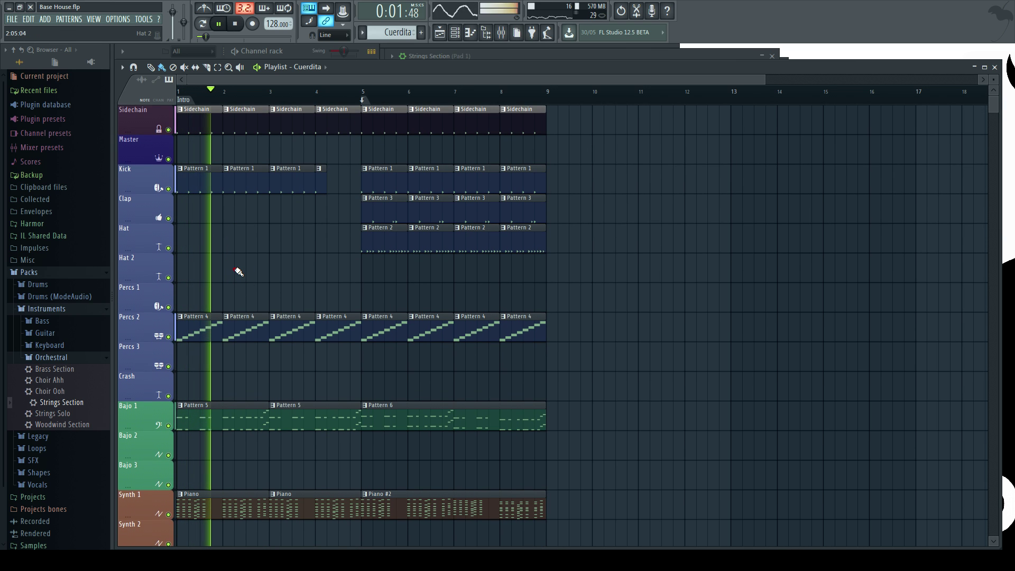
{"action": "scroll", "coordinate": [241, 271], "scroll_direction": "down", "scroll_amount": 4}
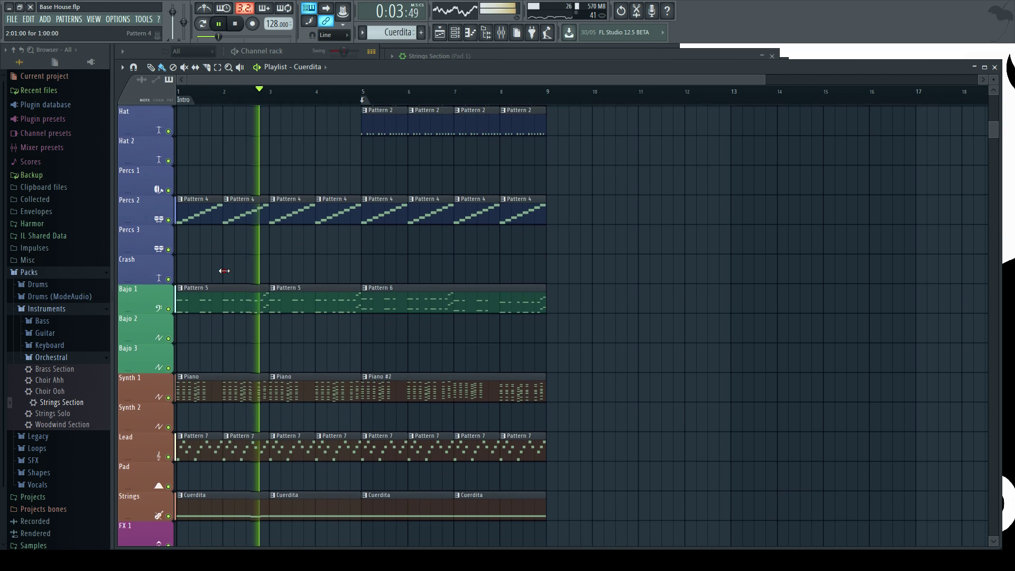
{"action": "scroll", "coordinate": [252, 265], "scroll_direction": "up", "scroll_amount": 4}
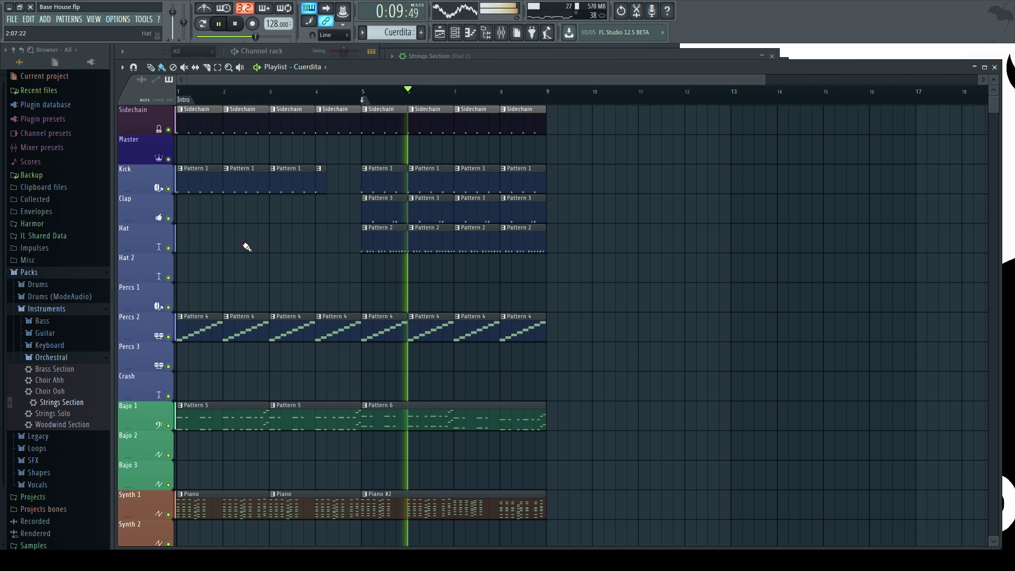
{"action": "scroll", "coordinate": [247, 248], "scroll_direction": "down", "scroll_amount": 4}
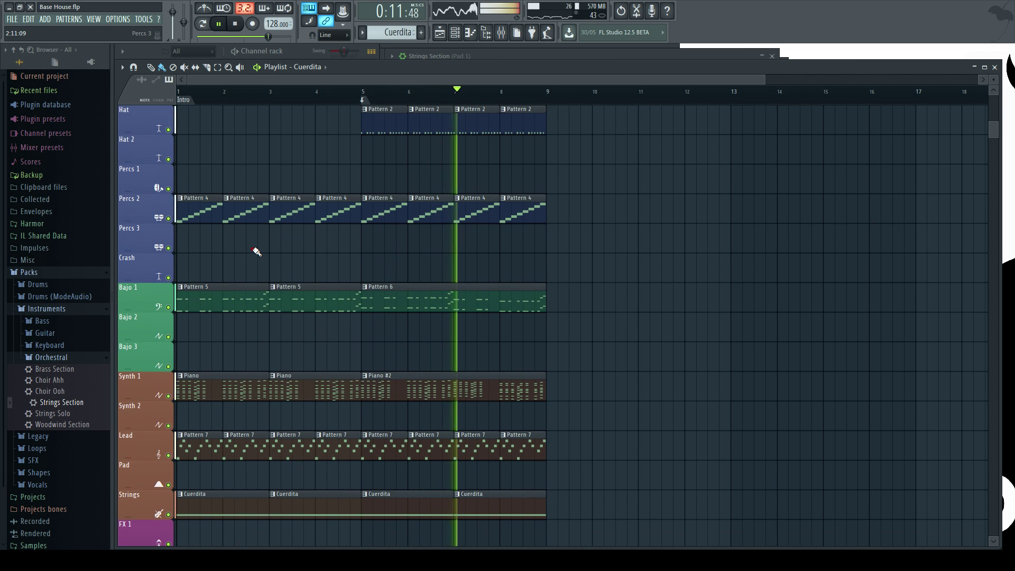
{"action": "scroll", "coordinate": [256, 252], "scroll_direction": "up", "scroll_amount": 4}
{"action": "left_click", "coordinate": [29, 272]}
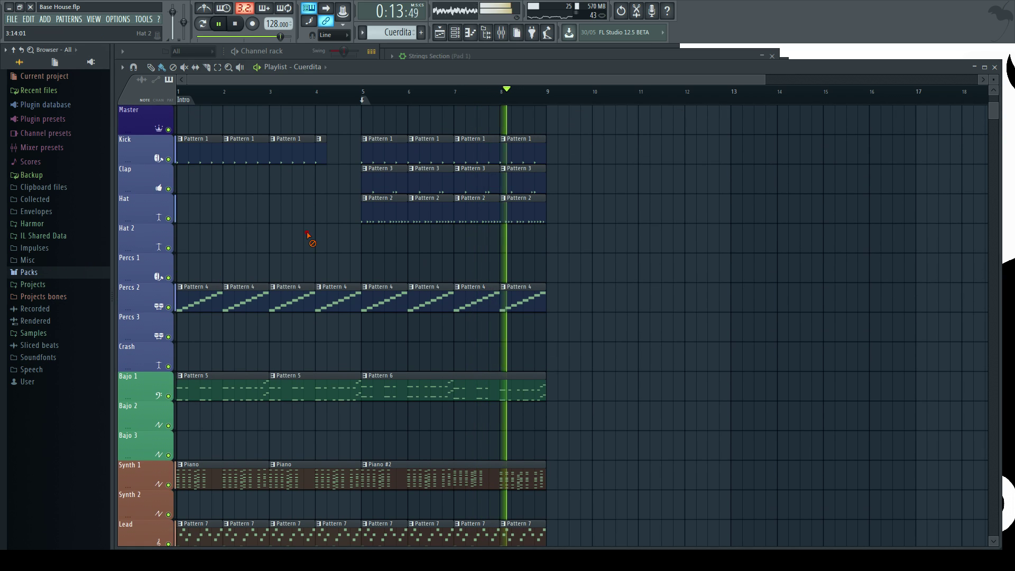
{"action": "key", "text": "alt+Tab"}
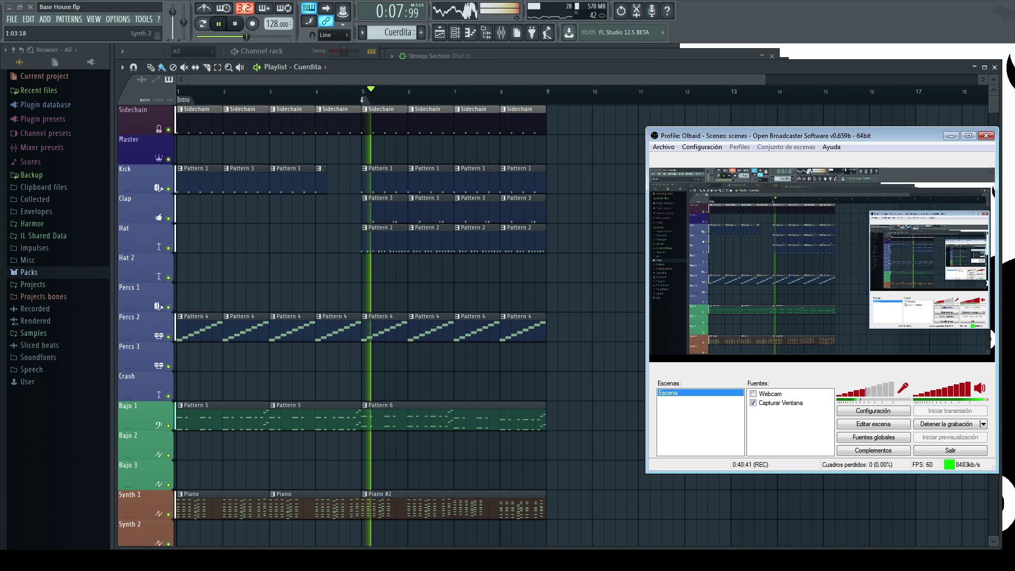
{"action": "key", "text": "alt+Tab"}
{"action": "scroll", "coordinate": [296, 270], "scroll_direction": "down", "scroll_amount": 3}
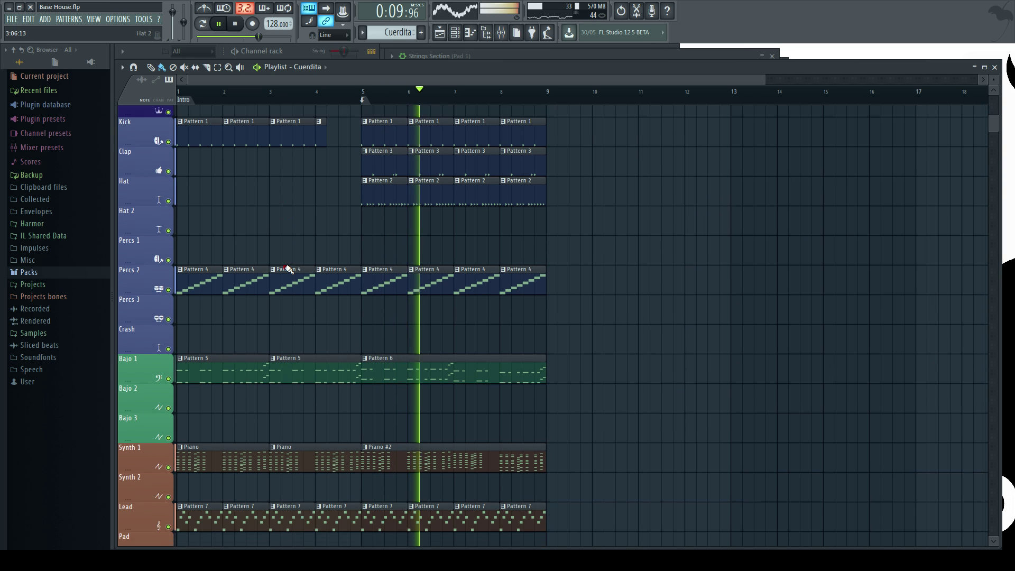
{"action": "scroll", "coordinate": [288, 270], "scroll_direction": "down", "scroll_amount": 2}
{"action": "scroll", "coordinate": [317, 138], "scroll_direction": "up", "scroll_amount": 5}
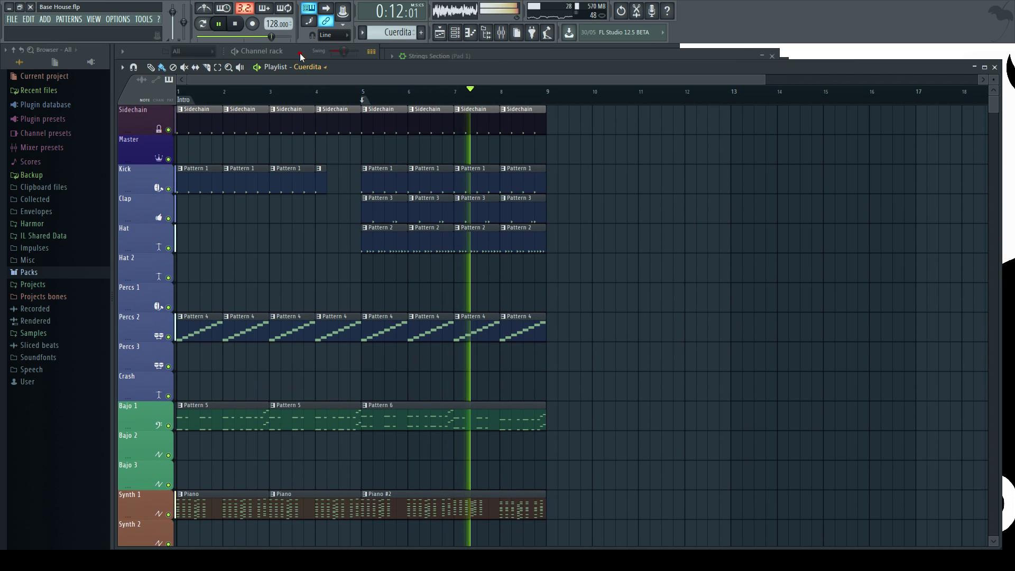
Open the Strings Section instrument, audition notes on it, restart playback, and return to the Playlist
{"action": "left_click", "coordinate": [300, 52]}
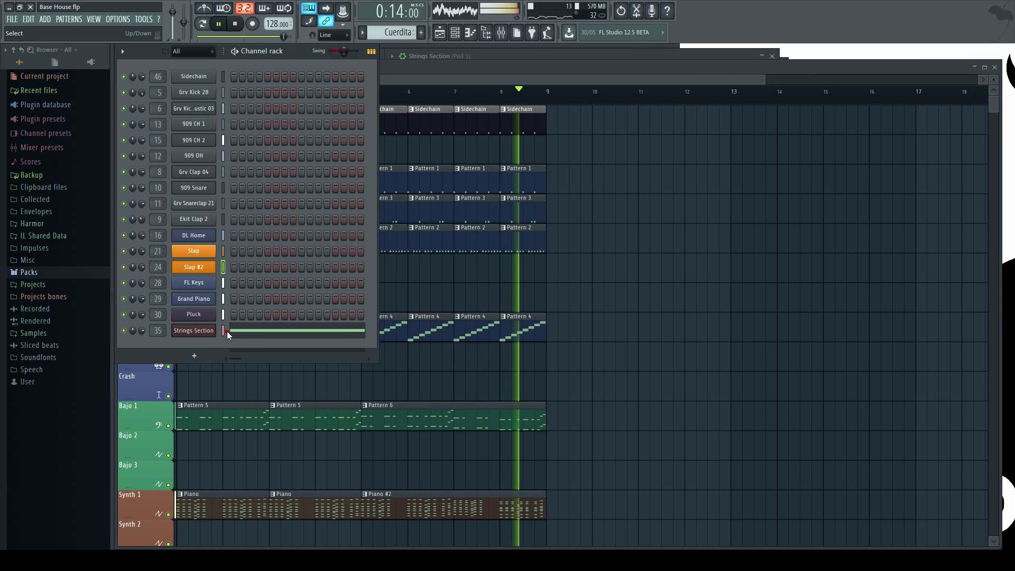
{"action": "left_click", "coordinate": [199, 331]}
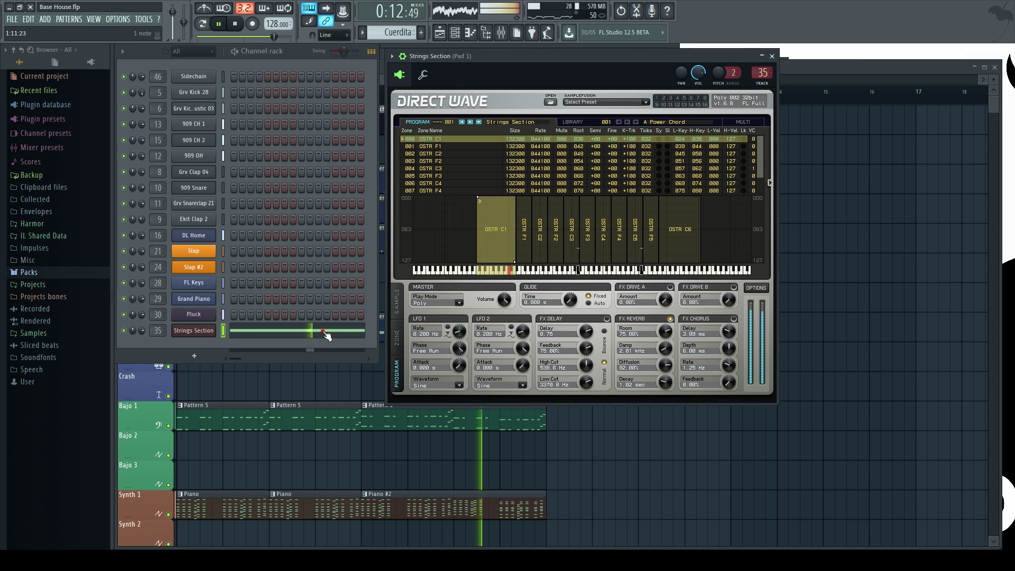
{"action": "left_click", "coordinate": [622, 275]}
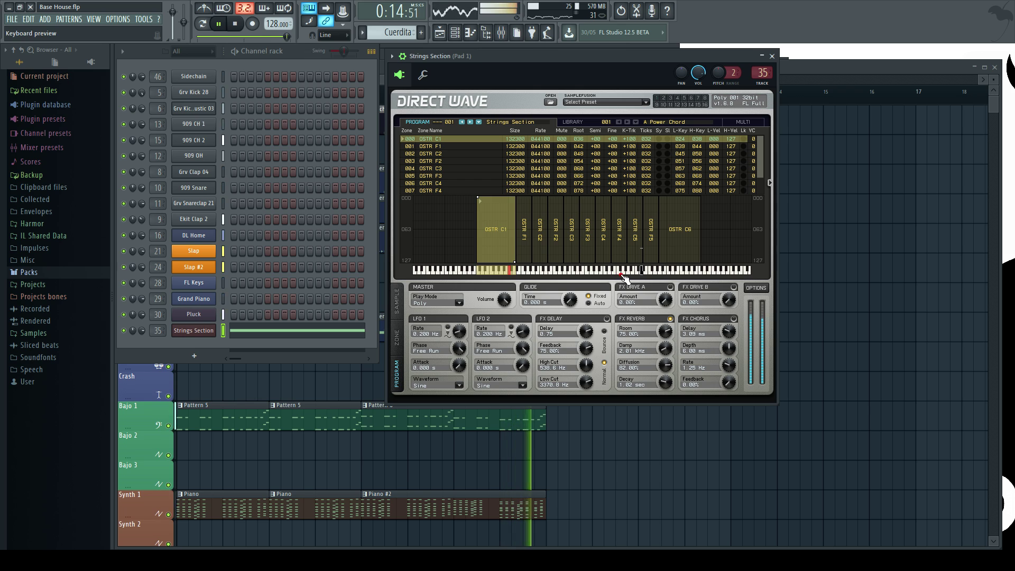
{"action": "key", "text": "space"}
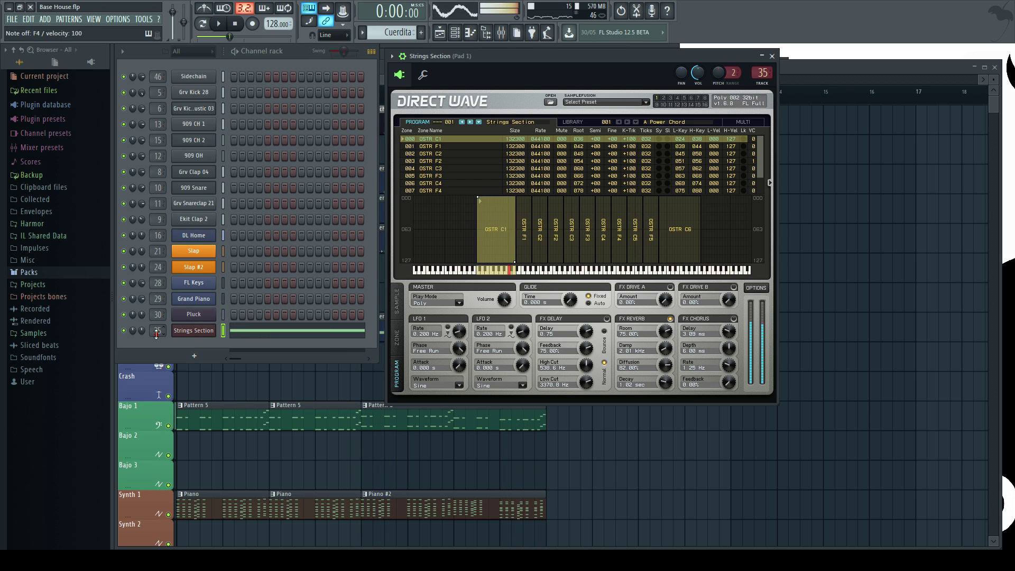
{"action": "key", "text": "space"}
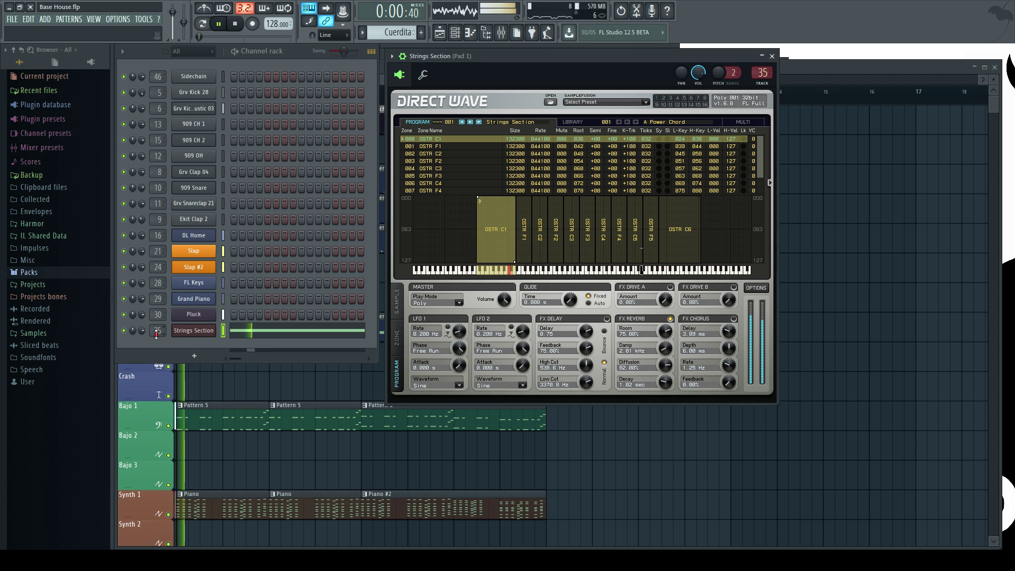
{"action": "left_click", "coordinate": [878, 344]}
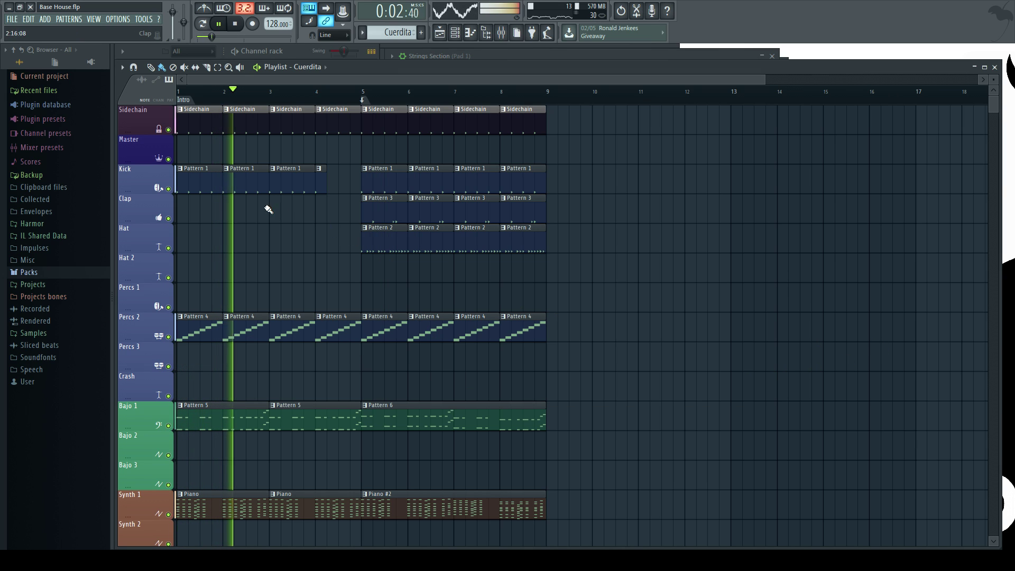
Delete the Pattern 1 clips at bars 1, 2 and 3 on the Kick track and resume playback
{"action": "key", "text": "space"}
{"action": "right_click", "coordinate": [195, 179]}
{"action": "right_click", "coordinate": [246, 180]}
{"action": "right_click", "coordinate": [292, 181]}
{"action": "key", "text": "space"}
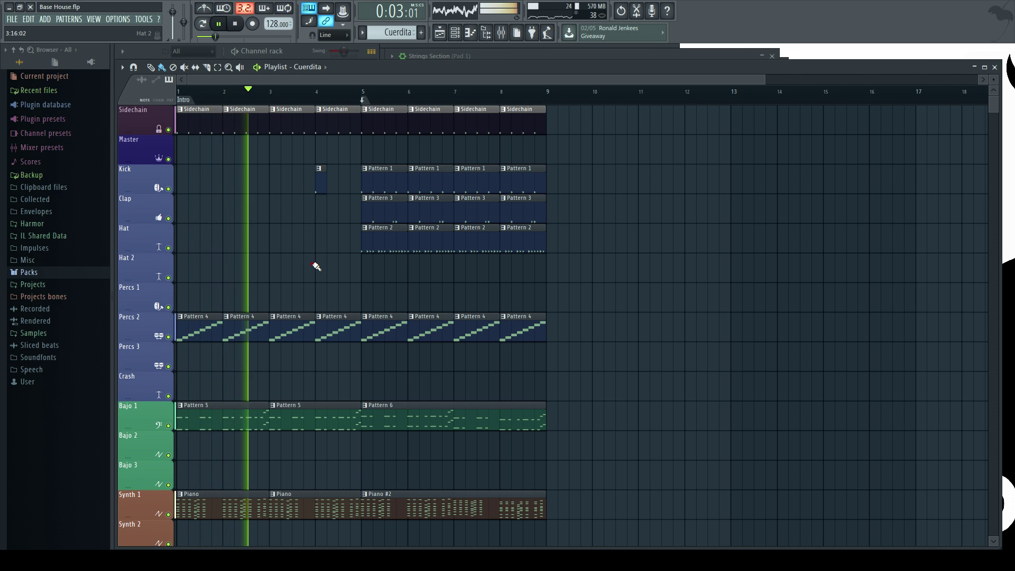
Shorten the Pattern 4 clip at bar 4 on Percs 2 by about one beat, leaving a gap before bar 5
{"action": "scroll", "coordinate": [314, 266], "scroll_direction": "up", "scroll_amount": 2}
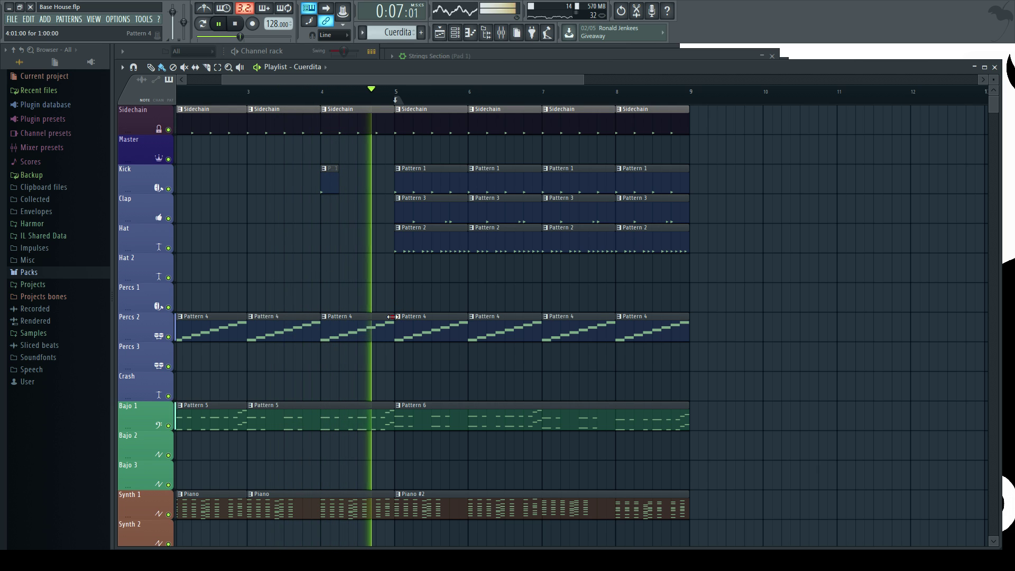
{"action": "left_click_drag", "start_coordinate": [393, 327], "coordinate": [376, 328]}
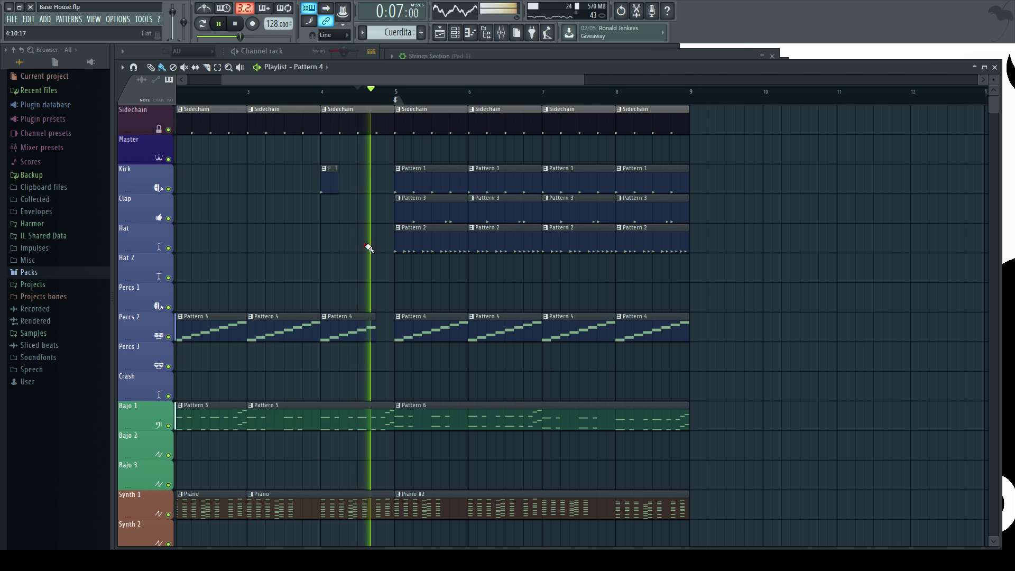
{"action": "scroll", "coordinate": [266, 271], "scroll_direction": "down", "scroll_amount": 2}
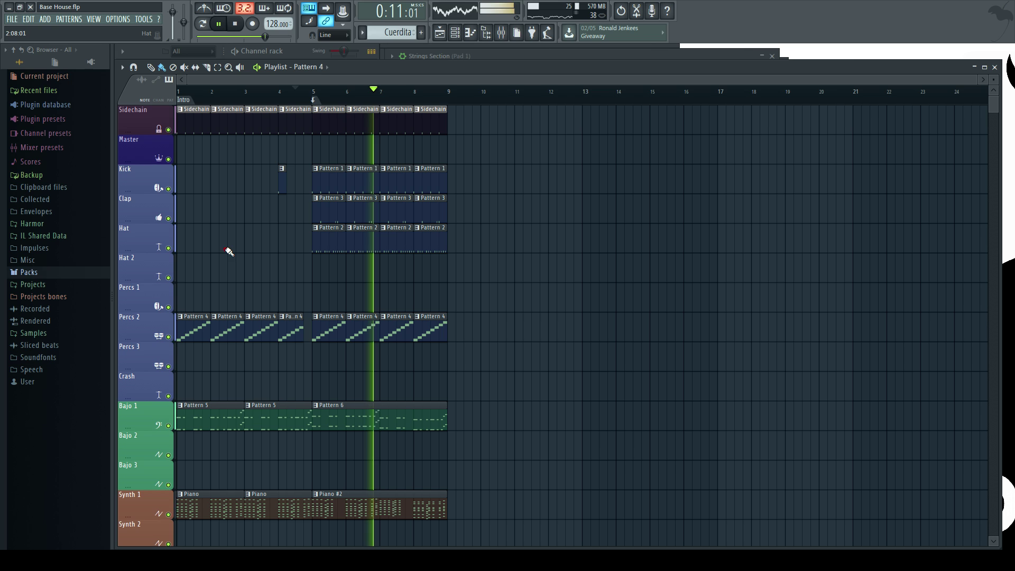
Stop playback and slightly lower the Lead 1 mixer track's volume
{"action": "scroll", "coordinate": [229, 253], "scroll_direction": "down", "scroll_amount": 4}
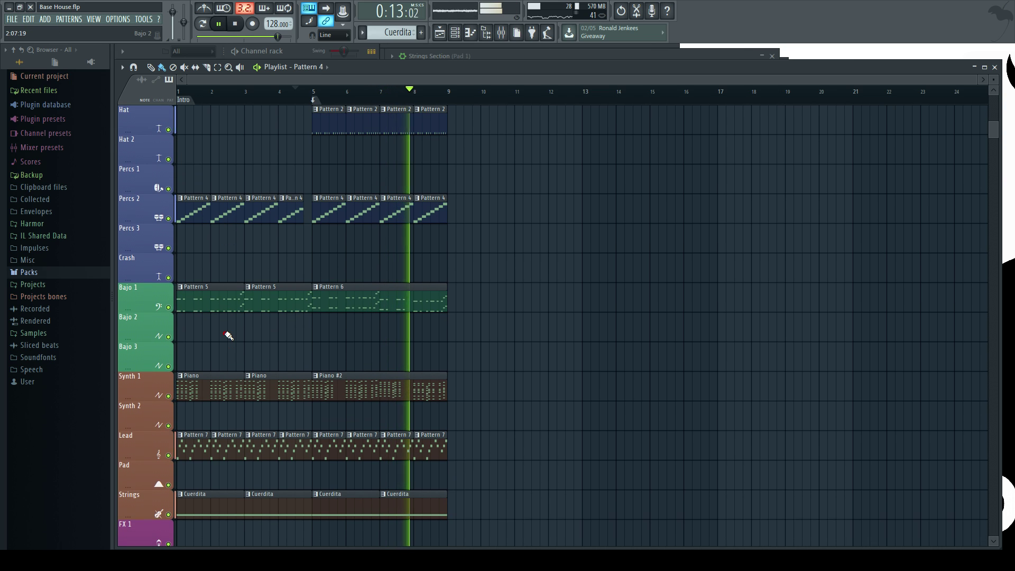
{"action": "key", "text": "F6"}
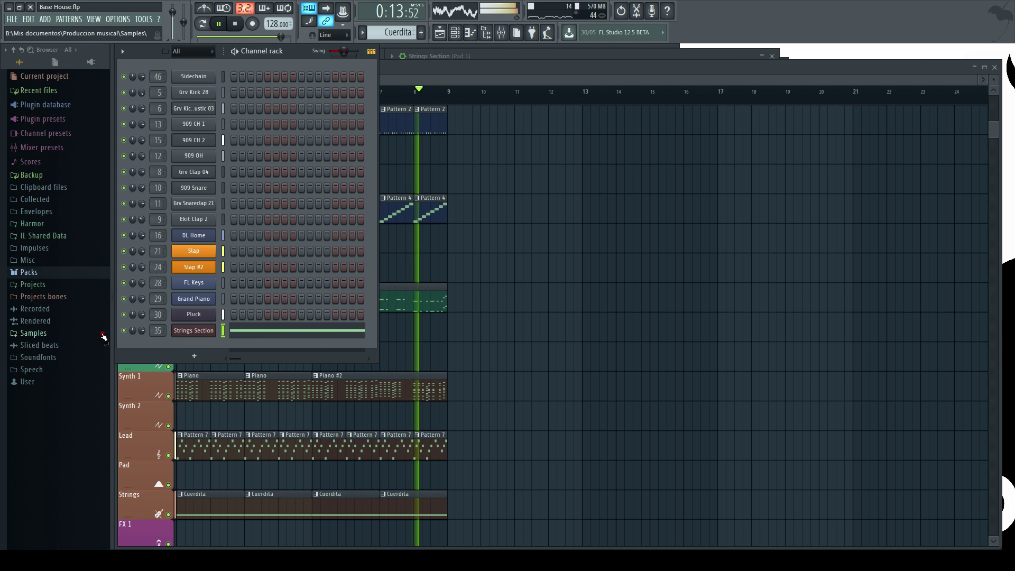
{"action": "key", "text": "space"}
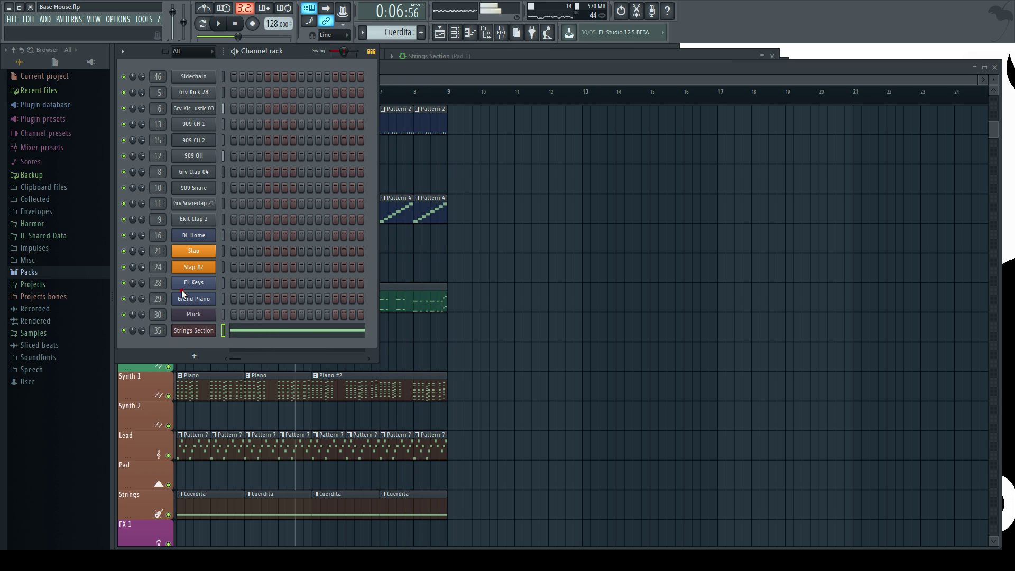
{"action": "key", "text": "F9"}
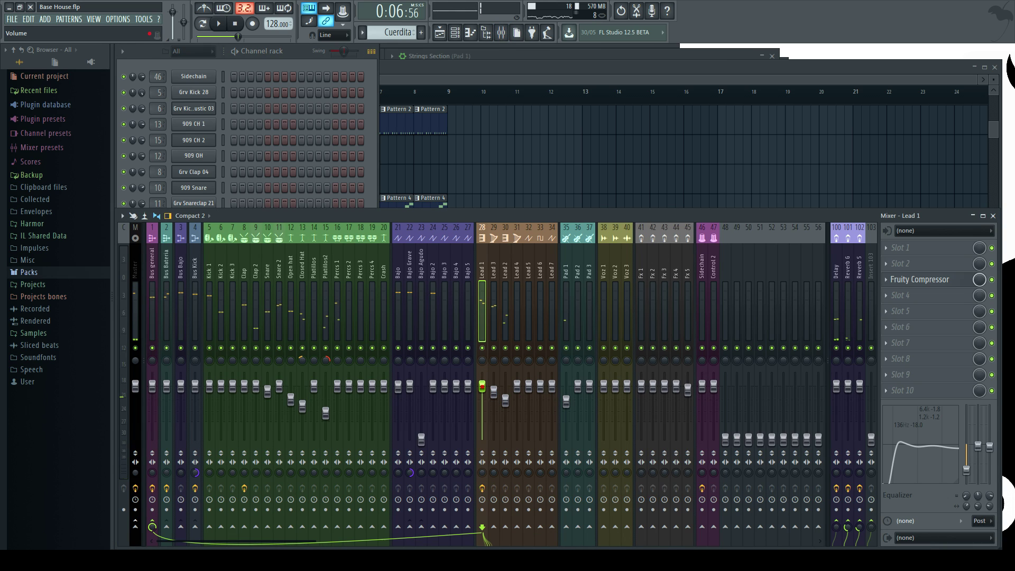
{"action": "left_click", "coordinate": [283, 66]}
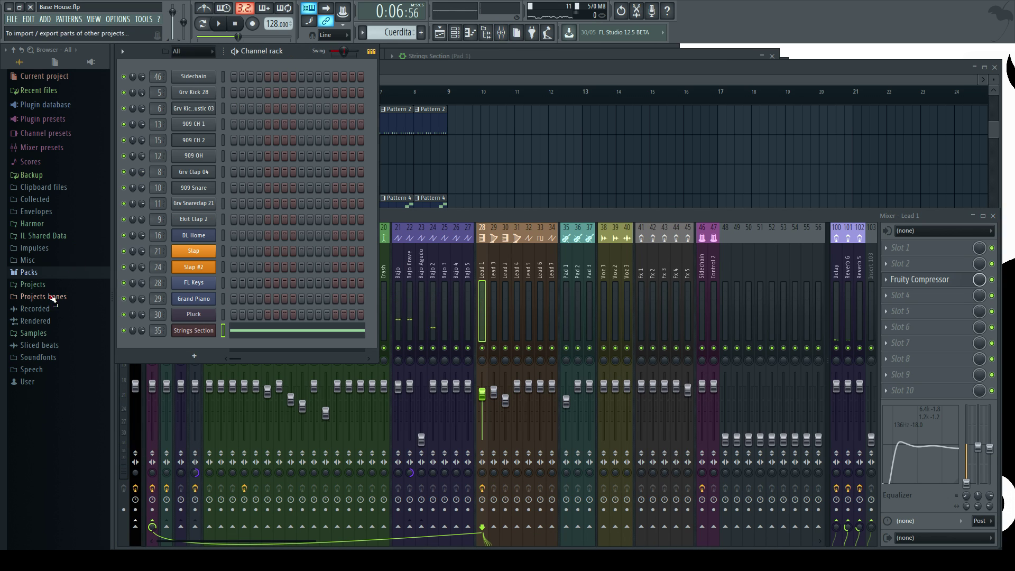
Add the Jazz preset from the Guitar instrument pack as a new channel after Strings Section
{"action": "left_click", "coordinate": [39, 272]}
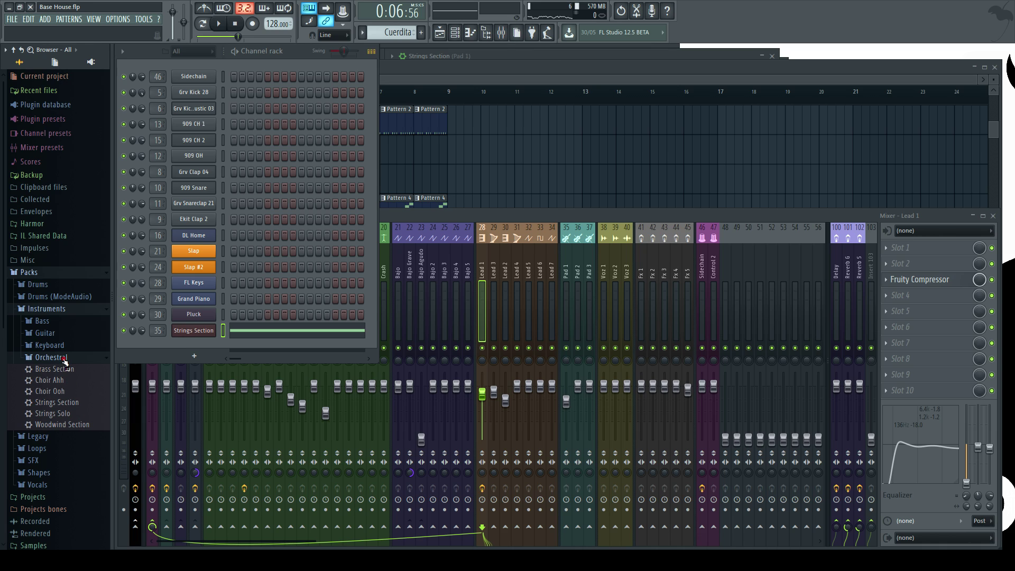
{"action": "left_click", "coordinate": [55, 334]}
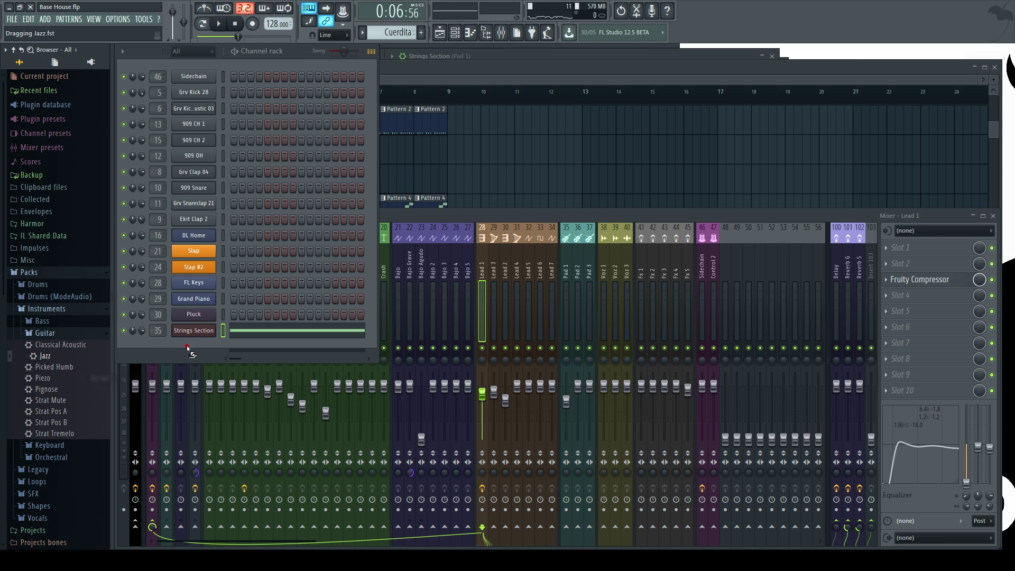
{"action": "left_click_drag", "start_coordinate": [187, 351], "coordinate": [189, 353]}
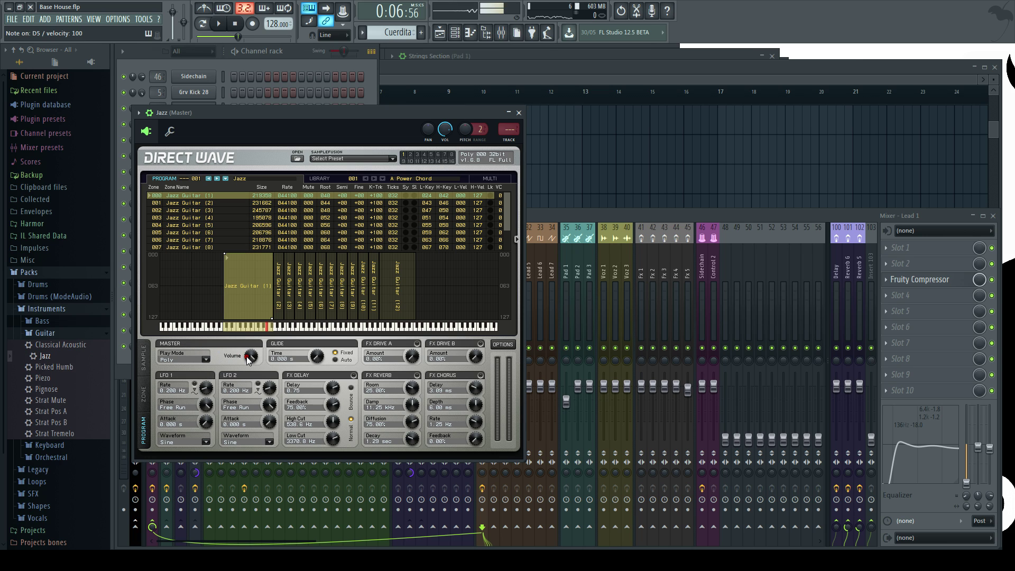
{"action": "left_click_drag", "start_coordinate": [305, 112], "coordinate": [451, 127]}
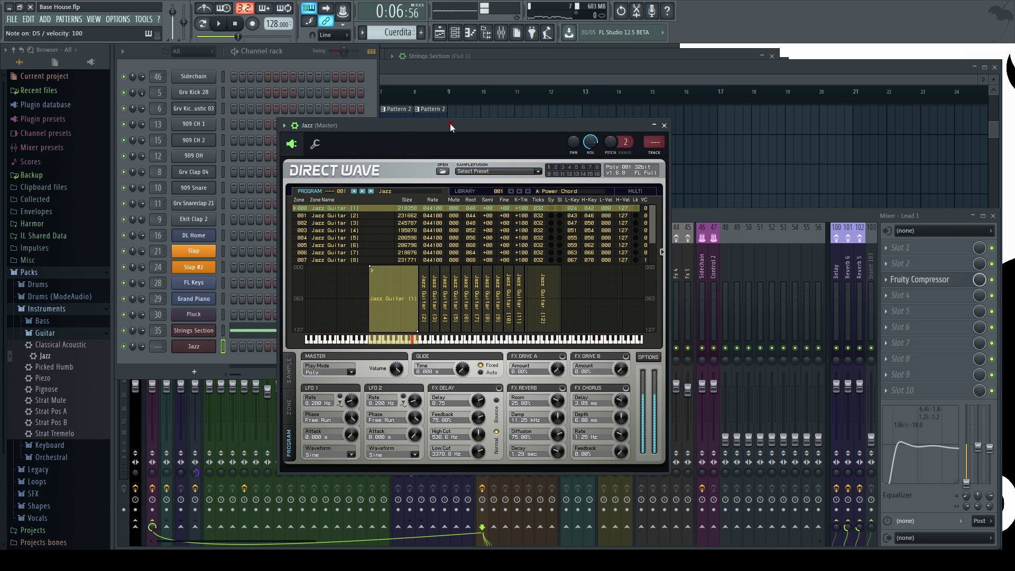
Replace the new guitar channel's preset with Picked Humb and then with Strat Mute
{"action": "left_click_drag", "start_coordinate": [54, 367], "coordinate": [203, 353]}
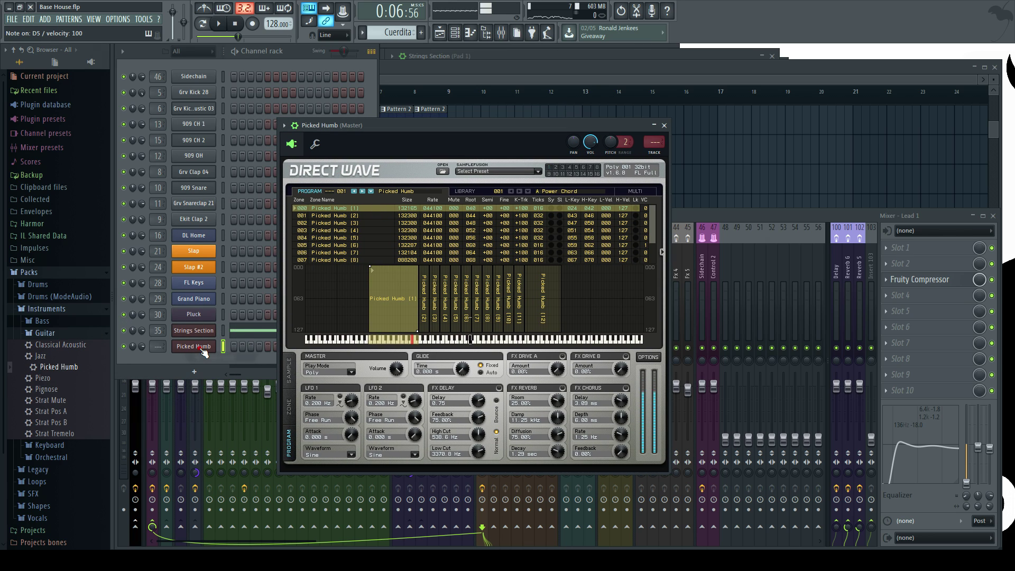
{"action": "left_click_drag", "start_coordinate": [62, 403], "coordinate": [196, 349]}
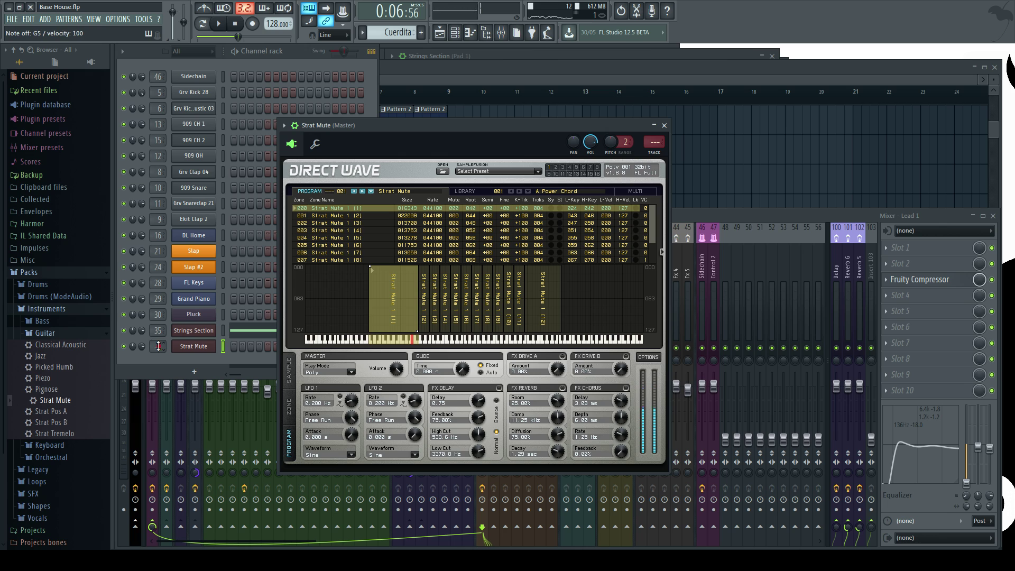
Route the Strat Mute channel to mixer track 33, Lead 6, and audition notes on it
{"action": "left_click_drag", "start_coordinate": [158, 346], "coordinate": [158, 328]}
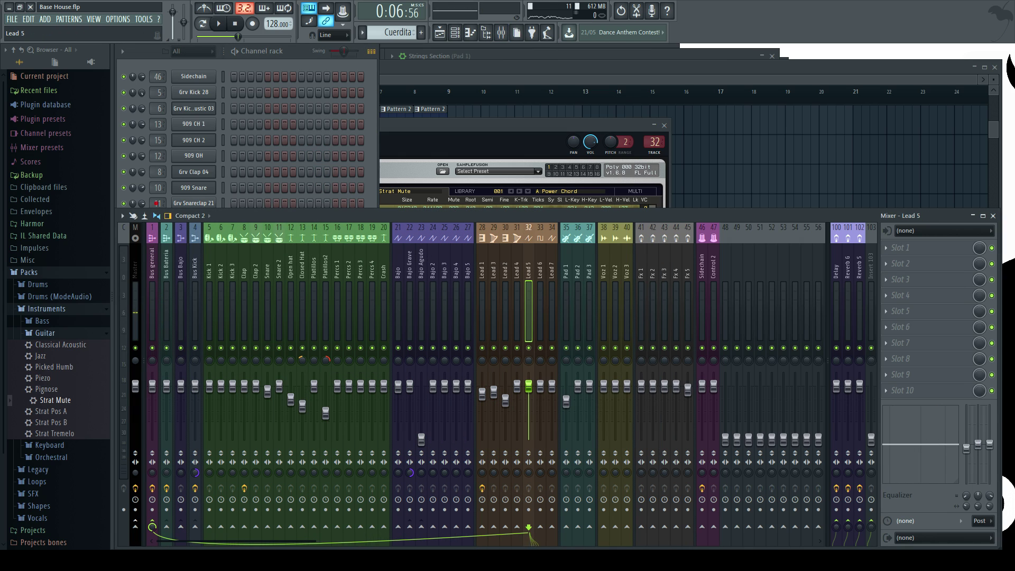
{"action": "left_click_drag", "start_coordinate": [157, 203], "coordinate": [157, 199]}
{"action": "key", "text": "c"}
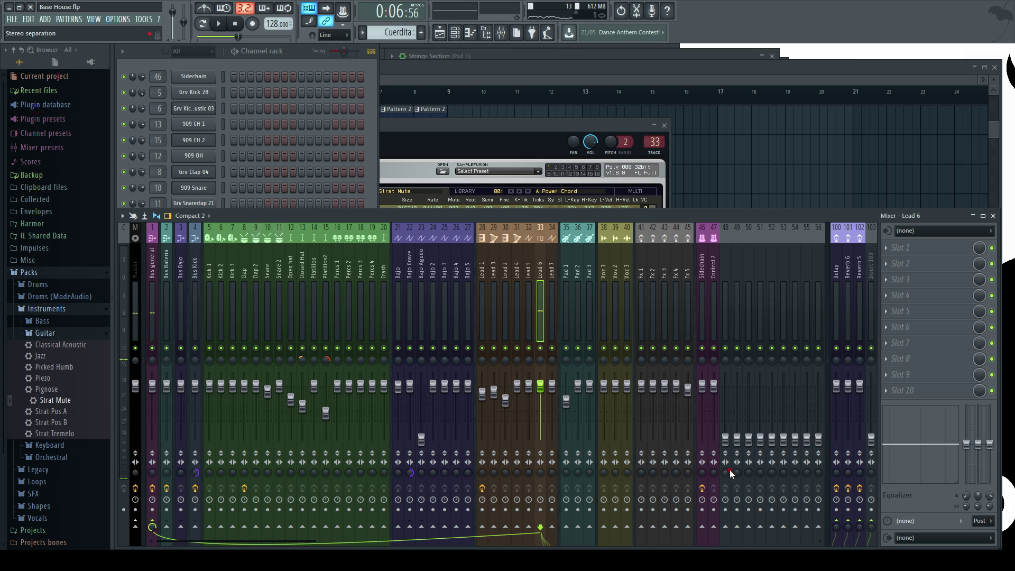
{"action": "key", "text": "c"}
{"action": "key", "text": "c"}
{"action": "key", "text": "c"}
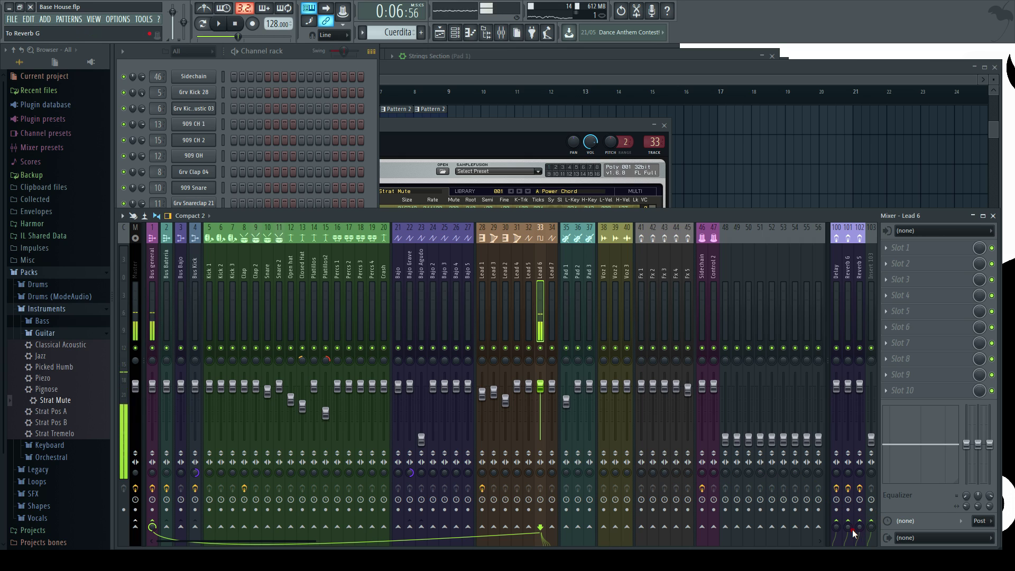
Send the Lead 6 mixer track to the Reverb G and Delay tracks while auditioning guitar notes
{"action": "key", "text": "c"}
{"action": "scroll", "coordinate": [848, 529], "scroll_direction": "up", "scroll_amount": 5}
{"action": "key", "text": "c"}
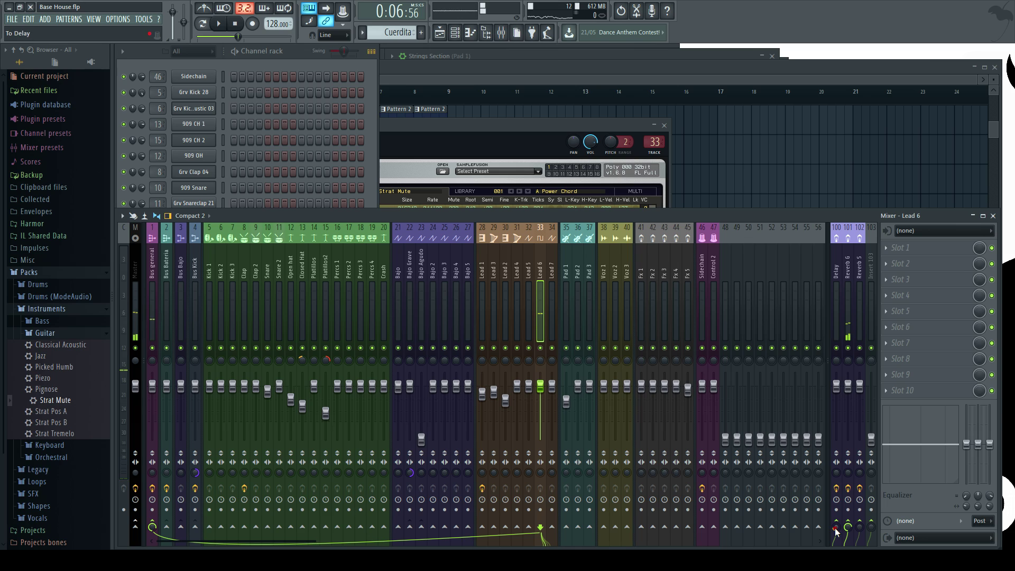
{"action": "key", "text": "r"}
{"action": "key", "text": "t"}
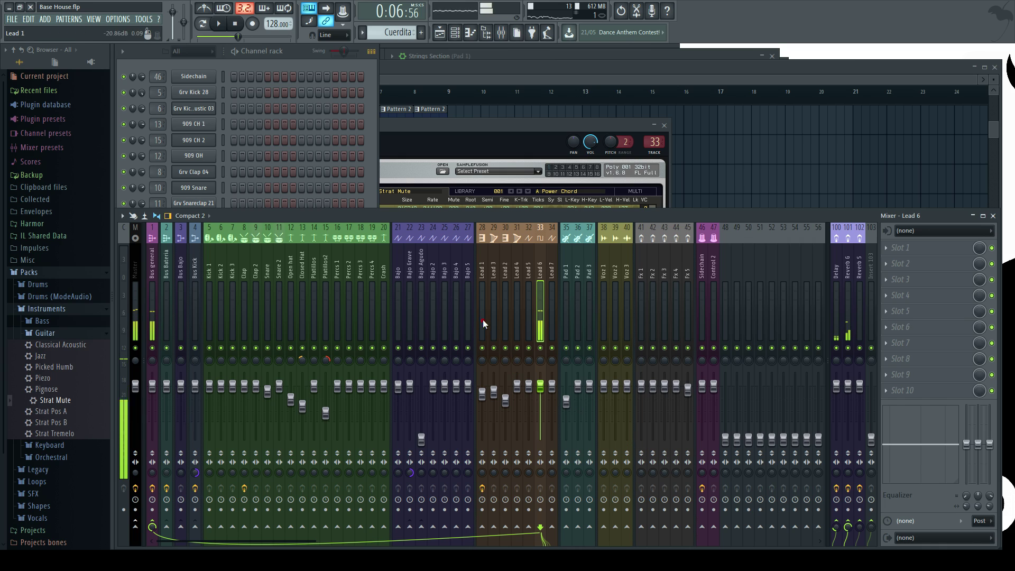
Play the song and audition Strat Mute notes over the arrangement
{"action": "key", "text": "space"}
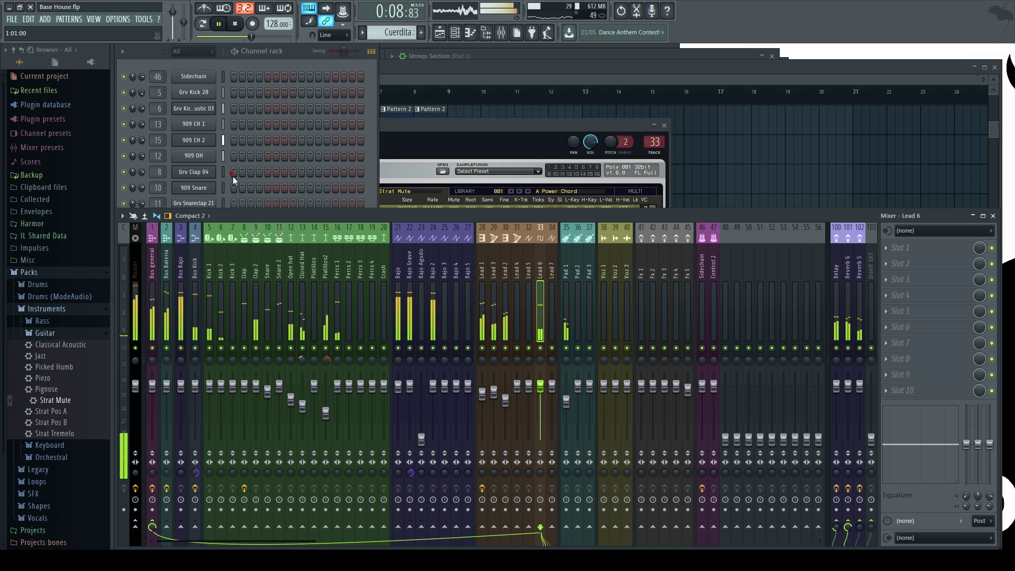
{"action": "left_click", "coordinate": [316, 55]}
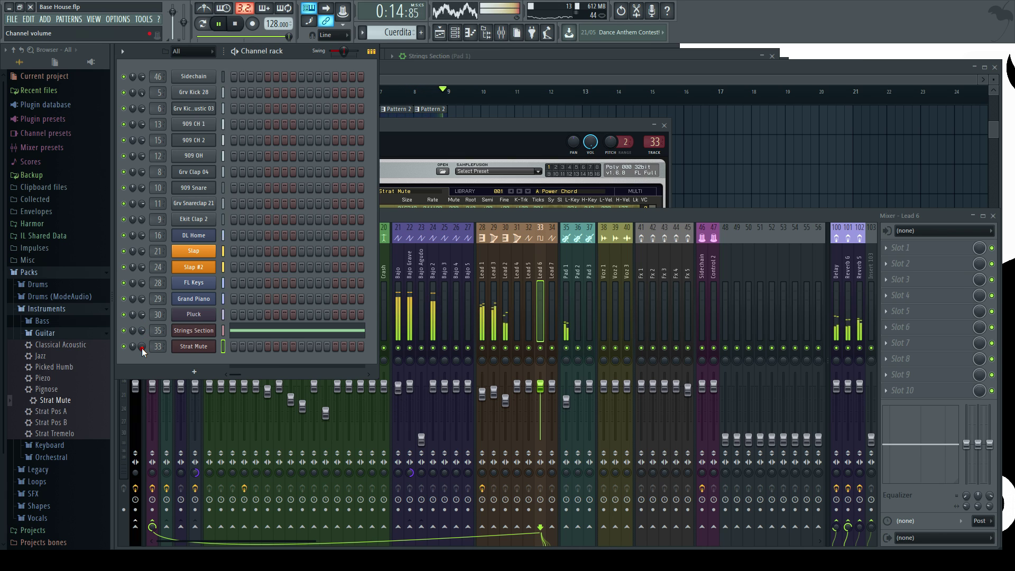
{"action": "key", "text": "w"}
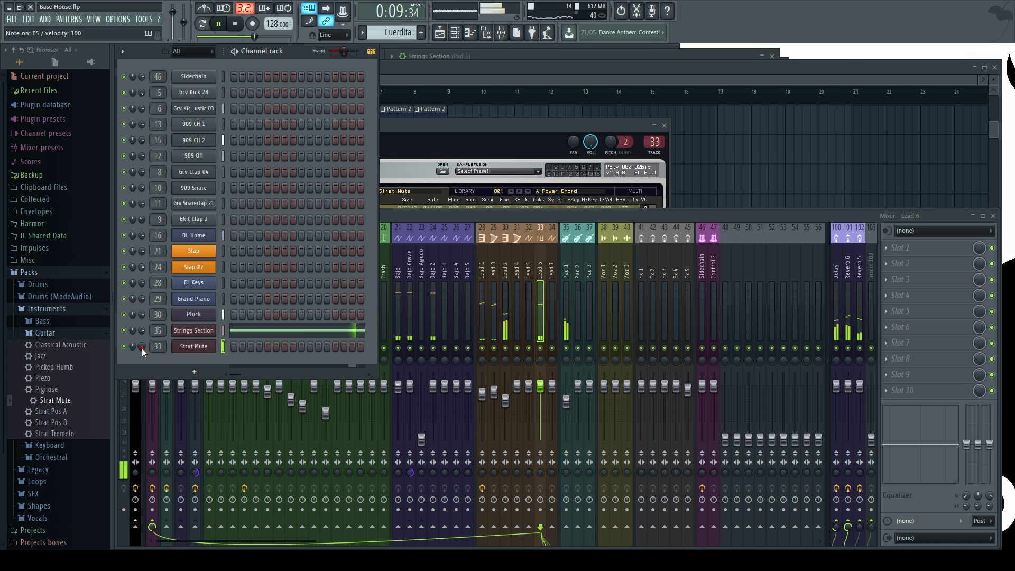
{"action": "key", "text": "r"}
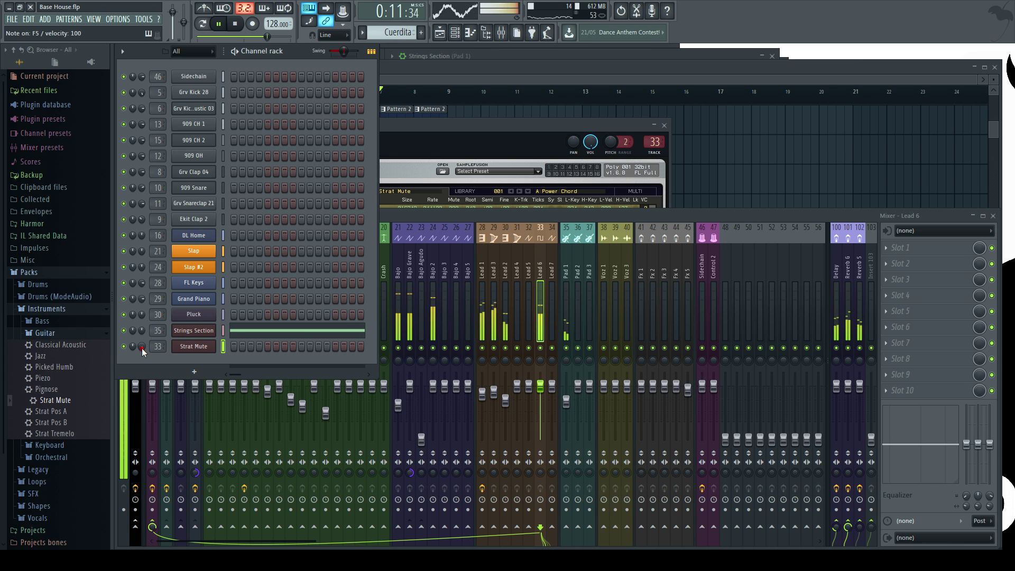
{"action": "key", "text": "x"}
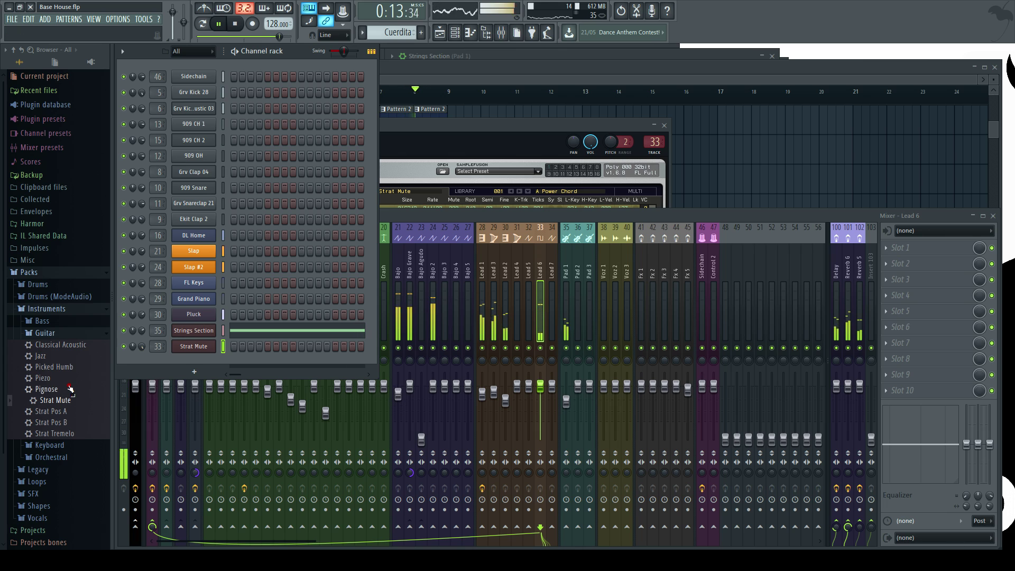
{"action": "key", "text": "x"}
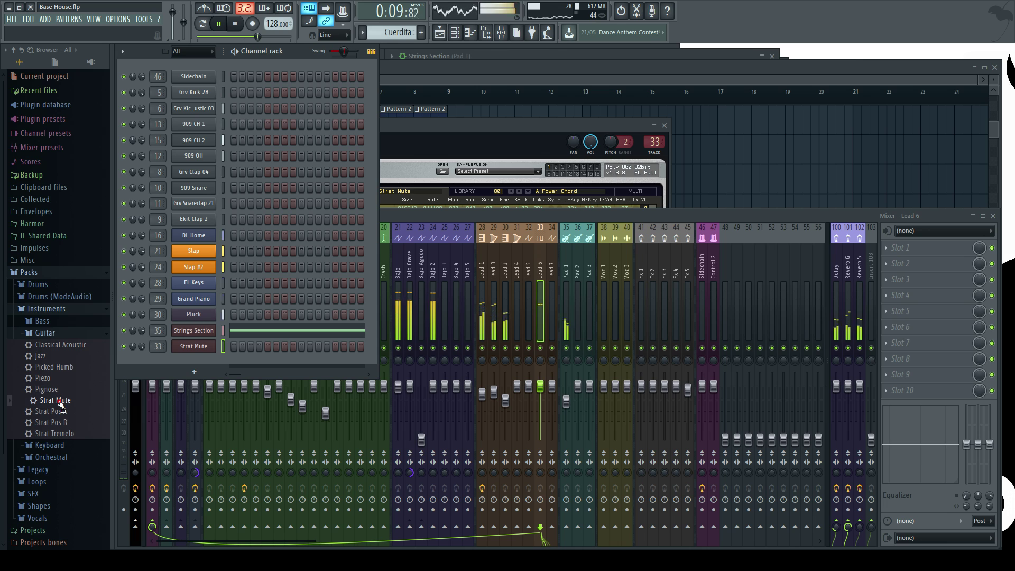
{"action": "key", "text": "x"}
{"action": "key", "text": "b"}
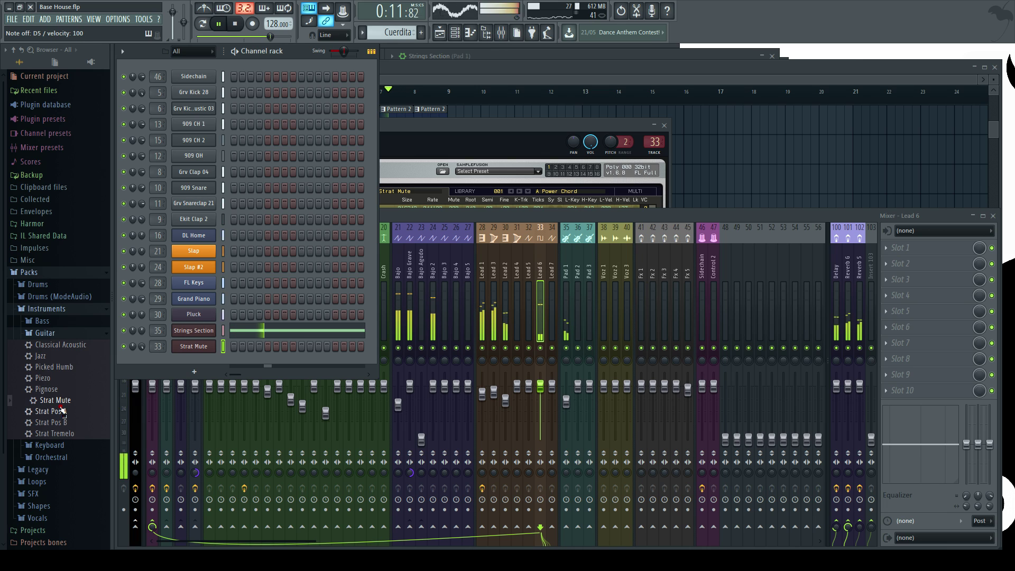
Replace the Strat Mute channel's preset with Strat Pos A and audition its notes over the playing song
{"action": "left_click_drag", "start_coordinate": [61, 410], "coordinate": [192, 356]}
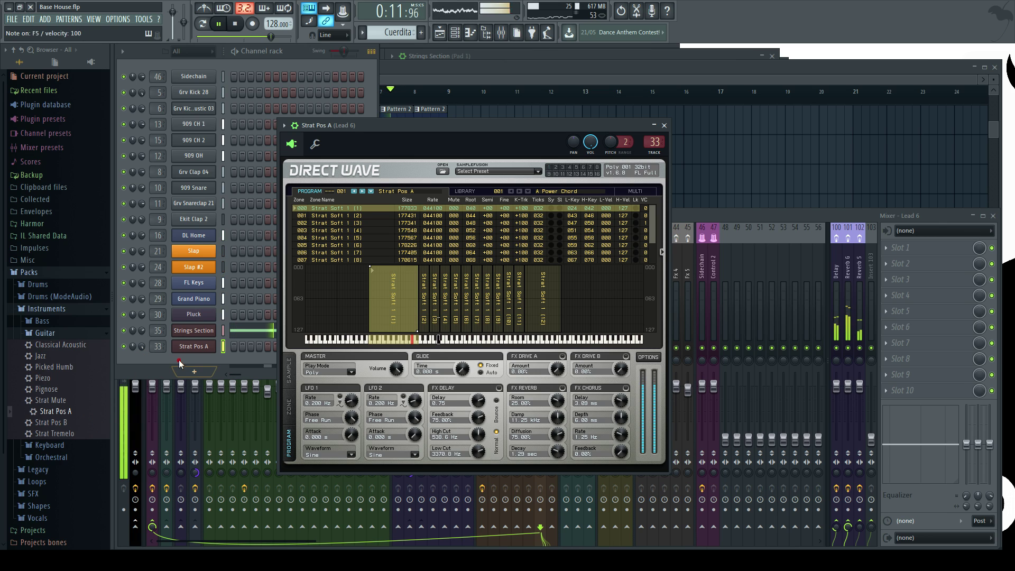
{"action": "left_click", "coordinate": [143, 347]}
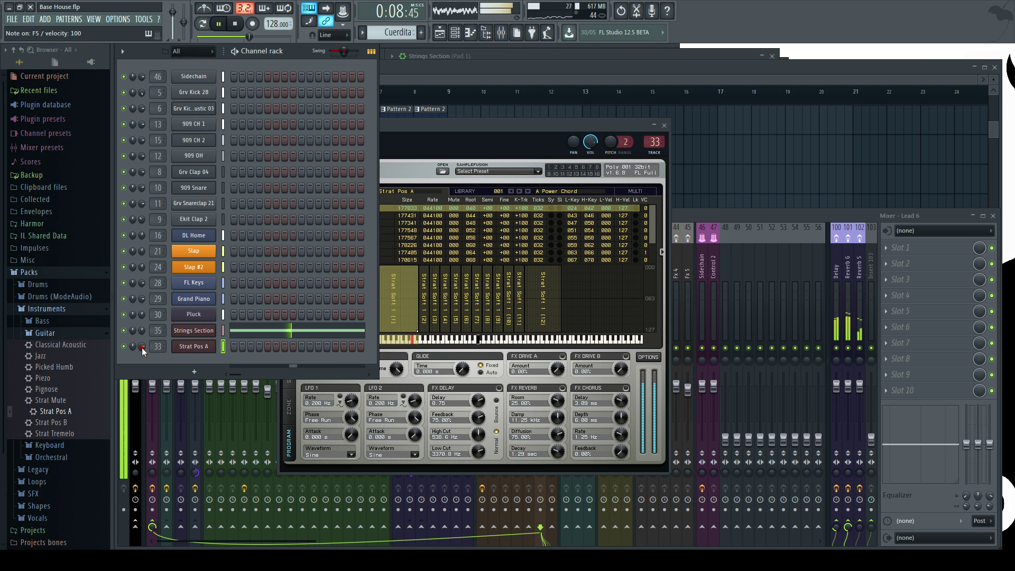
{"action": "key", "text": "v"}
{"action": "key", "text": "b"}
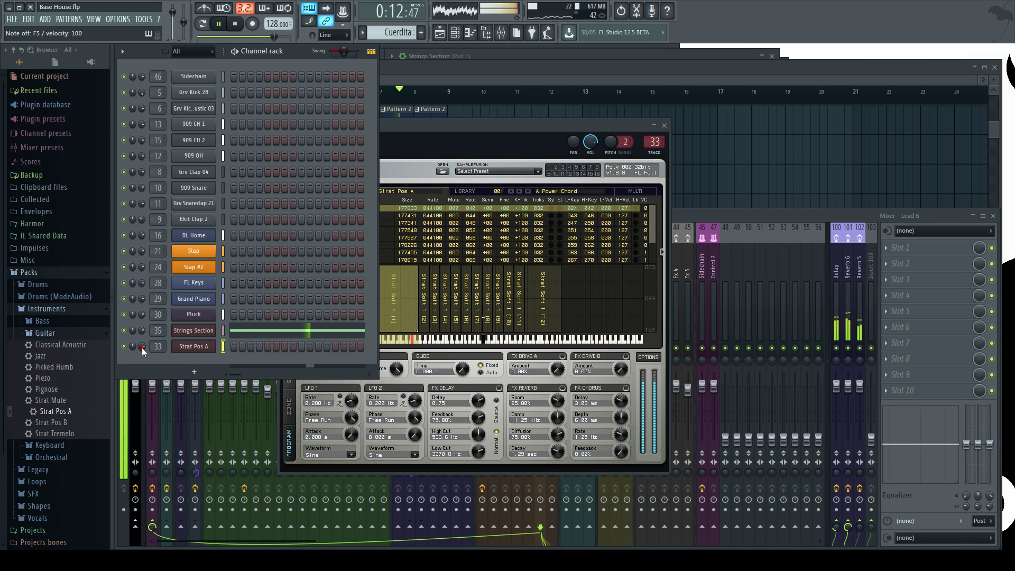
{"action": "key", "text": "b"}
{"action": "key", "text": "x"}
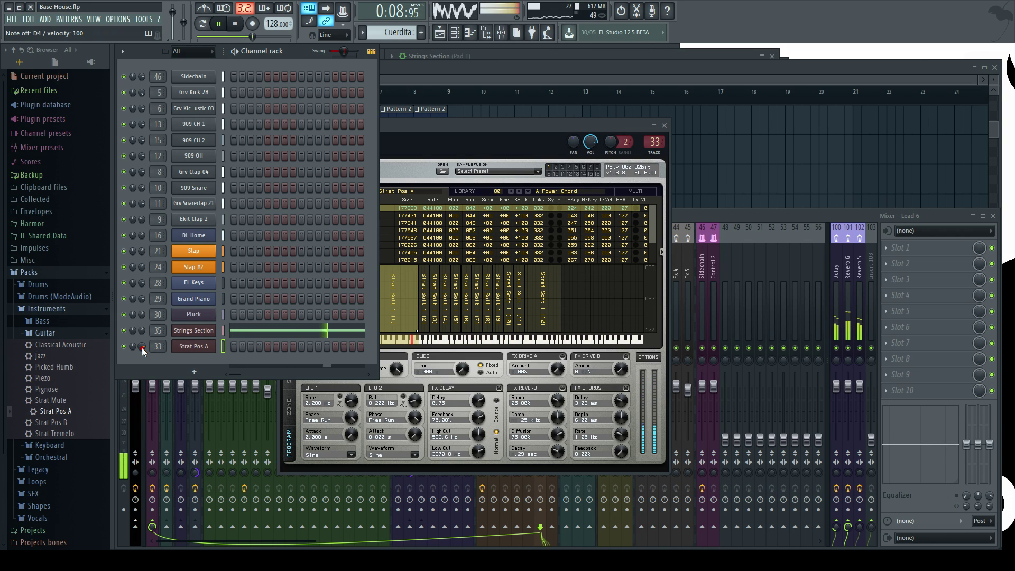
{"action": "key", "text": "x"}
{"action": "key", "text": "w"}
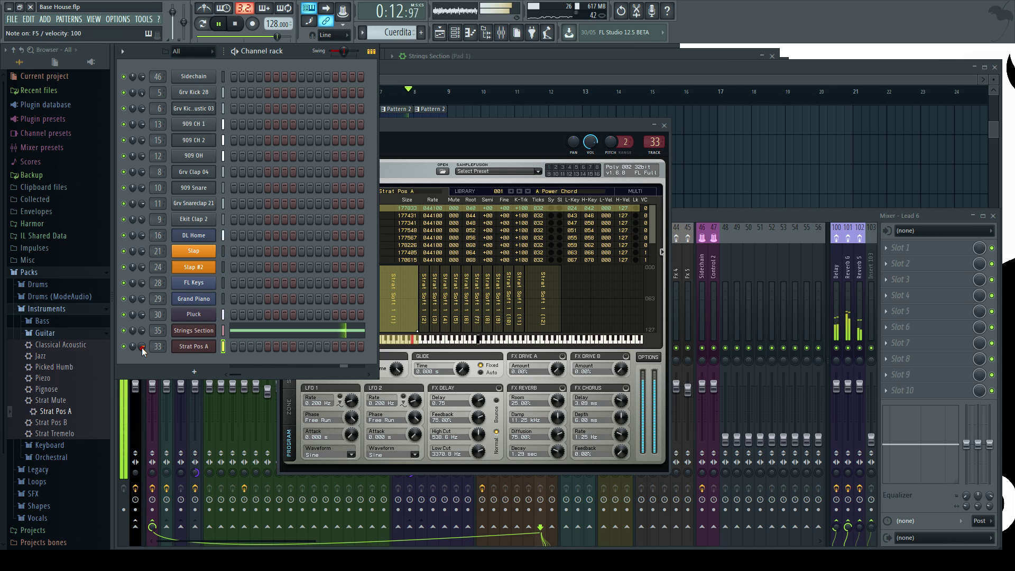
{"action": "key", "text": "y"}
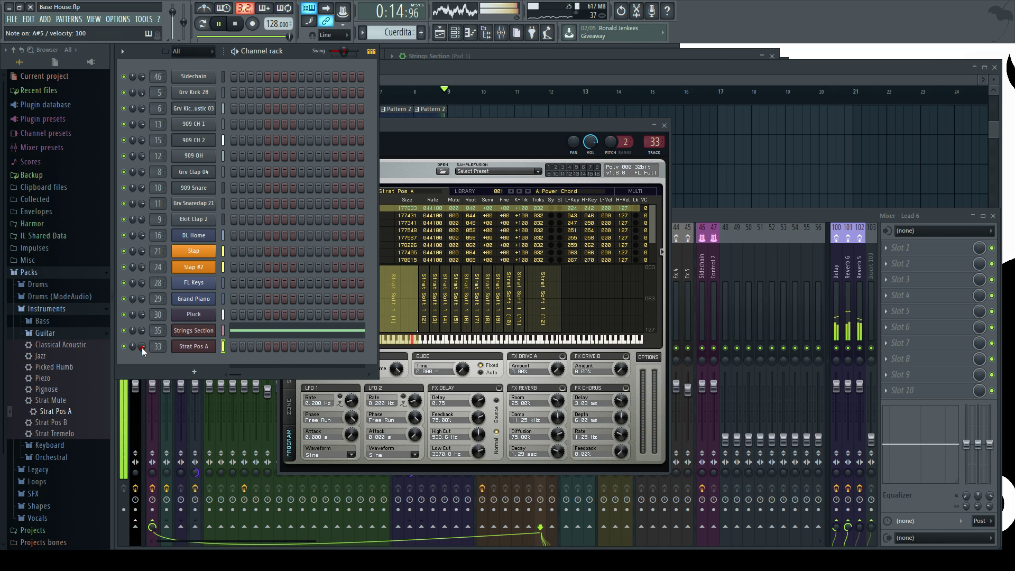
Load the Strat Pos B guitar preset onto the Strings Section channel and stop playback
{"action": "left_click_drag", "start_coordinate": [55, 422], "coordinate": [190, 332]}
{"action": "key", "text": "space"}
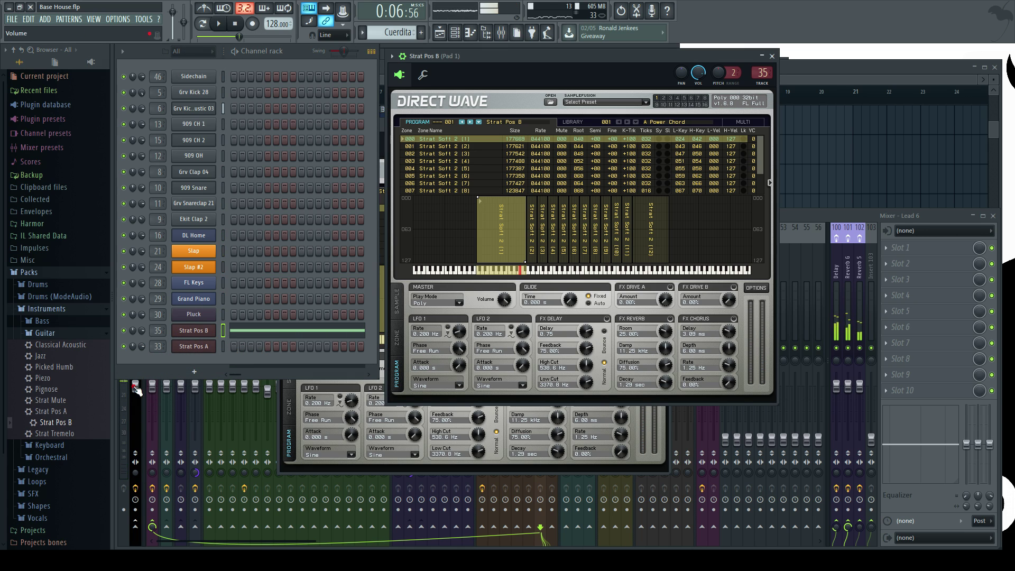
Restore the Orchestral pack's Strings Section preset on the channel routed to track 35 and check it in playback
{"action": "left_click", "coordinate": [55, 334]}
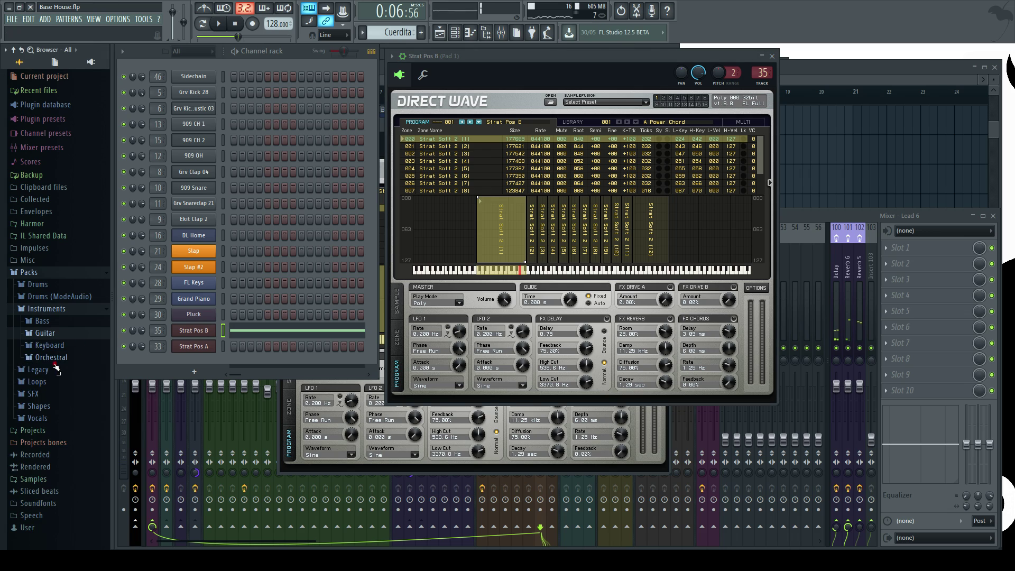
{"action": "left_click", "coordinate": [53, 358]}
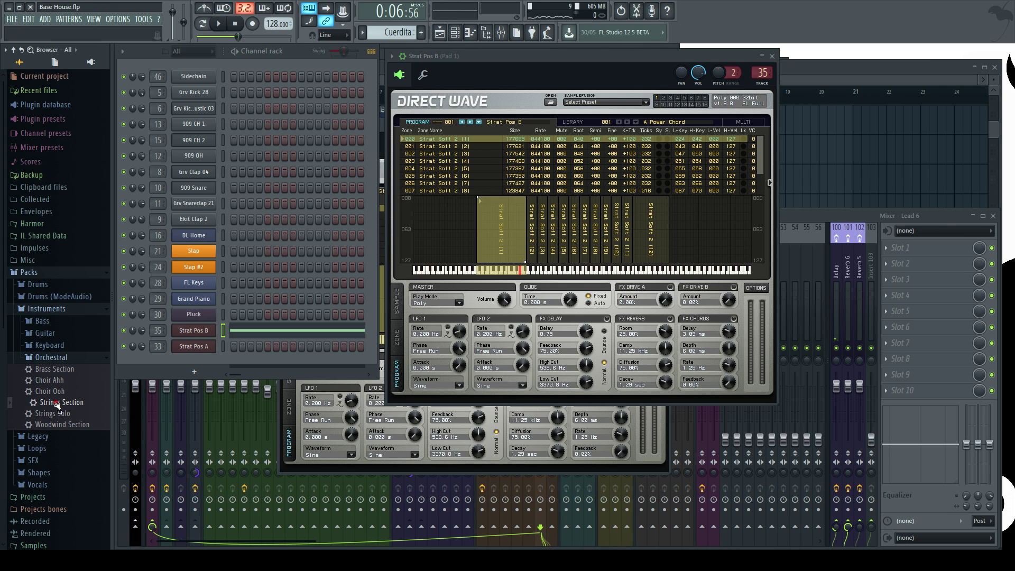
{"action": "left_click_drag", "start_coordinate": [56, 404], "coordinate": [191, 332]}
{"action": "key", "text": "space"}
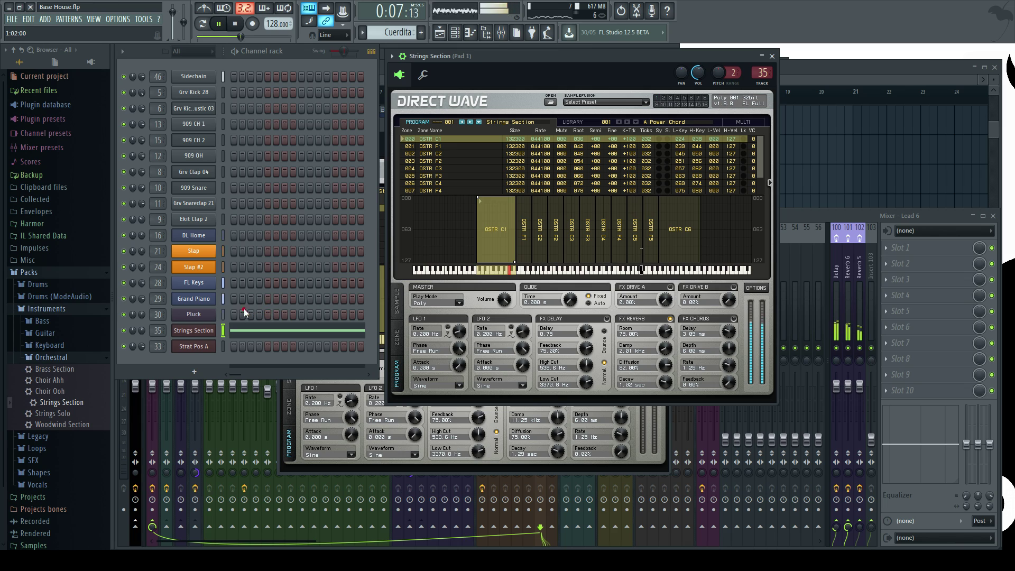
{"action": "key", "text": "space"}
{"action": "left_click", "coordinate": [56, 358]}
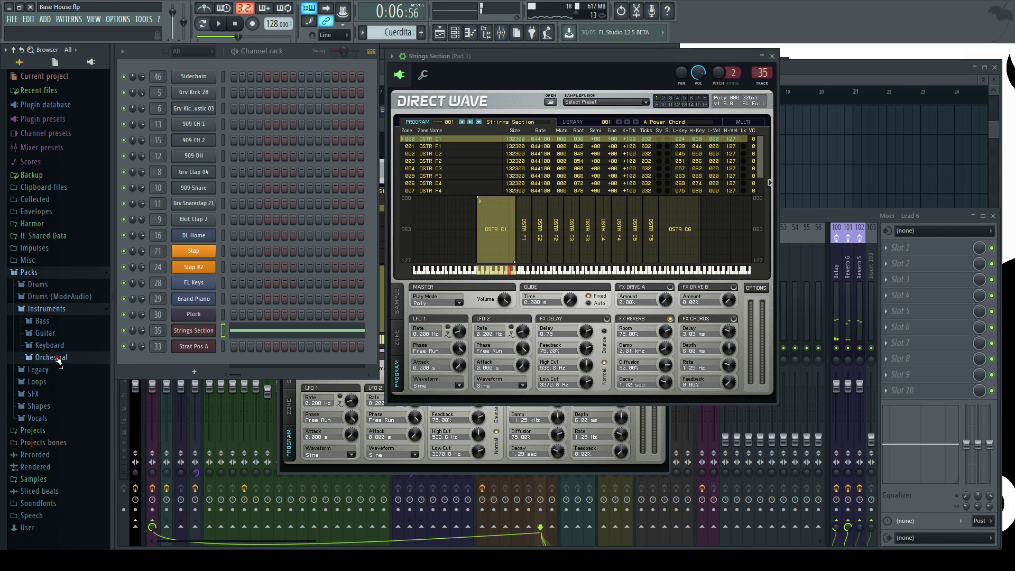
Replace the Strat Pos A channel's preset with Strat Tremolo and audition it over the playing song
{"action": "left_click", "coordinate": [45, 334]}
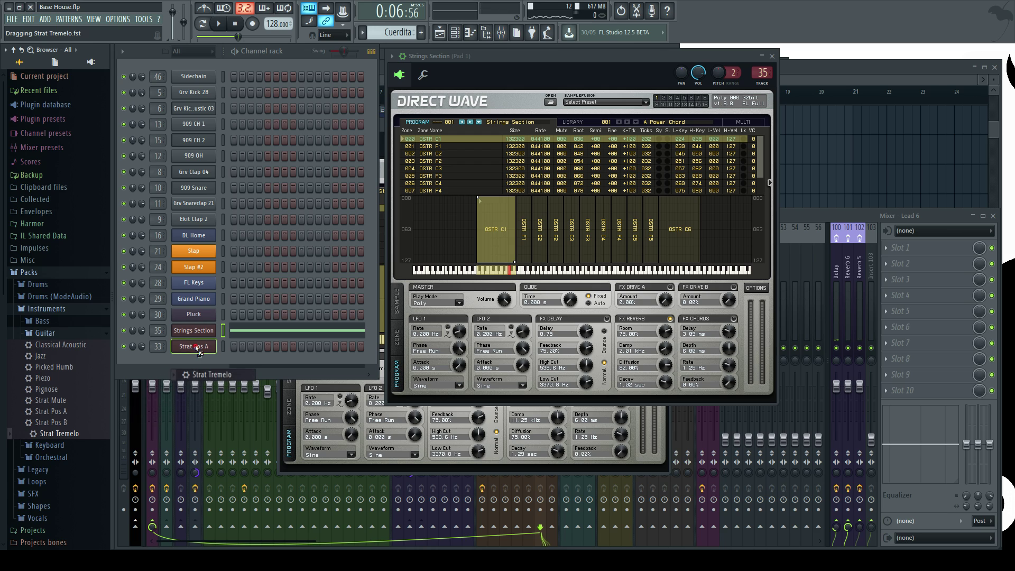
{"action": "left_click_drag", "start_coordinate": [196, 348], "coordinate": [196, 349]}
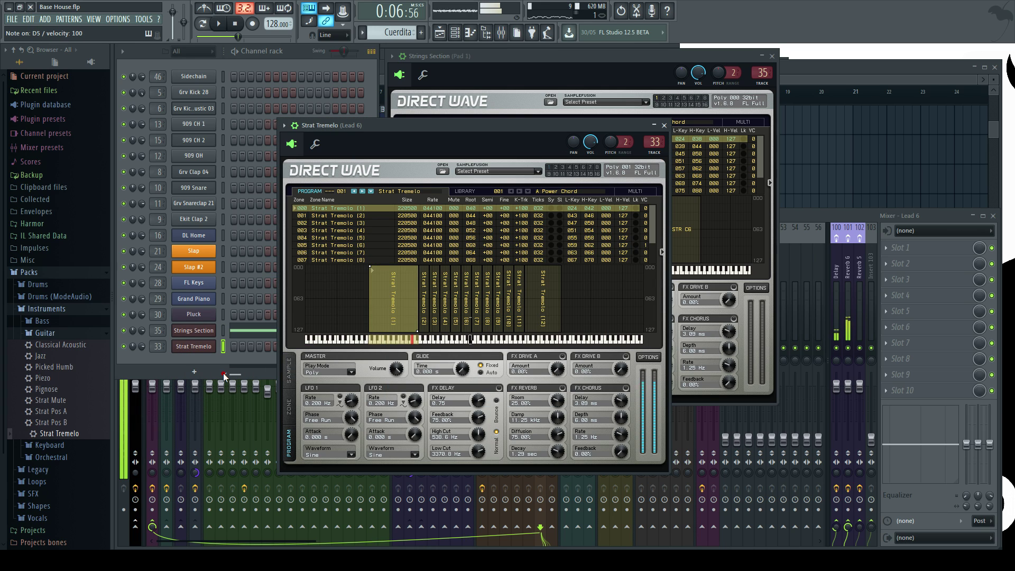
{"action": "key", "text": "space"}
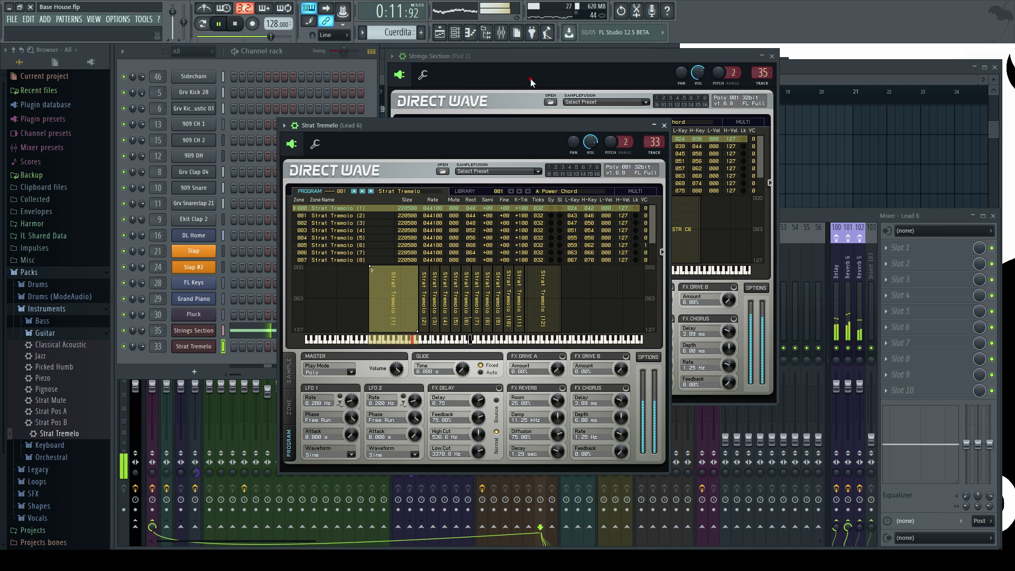
{"action": "left_click", "coordinate": [329, 64]}
{"action": "left_click", "coordinate": [802, 212]}
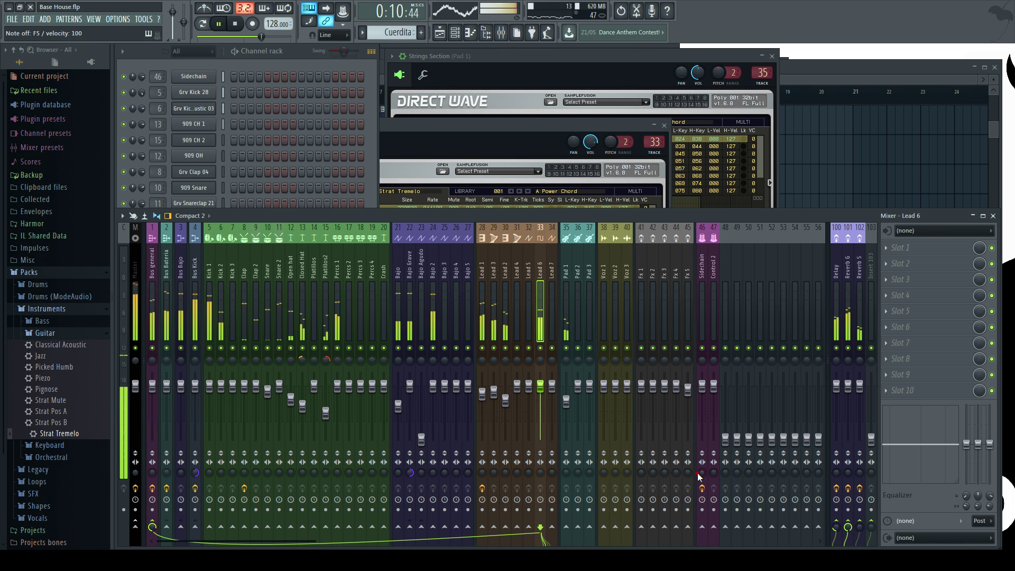
{"action": "left_click", "coordinate": [297, 54]}
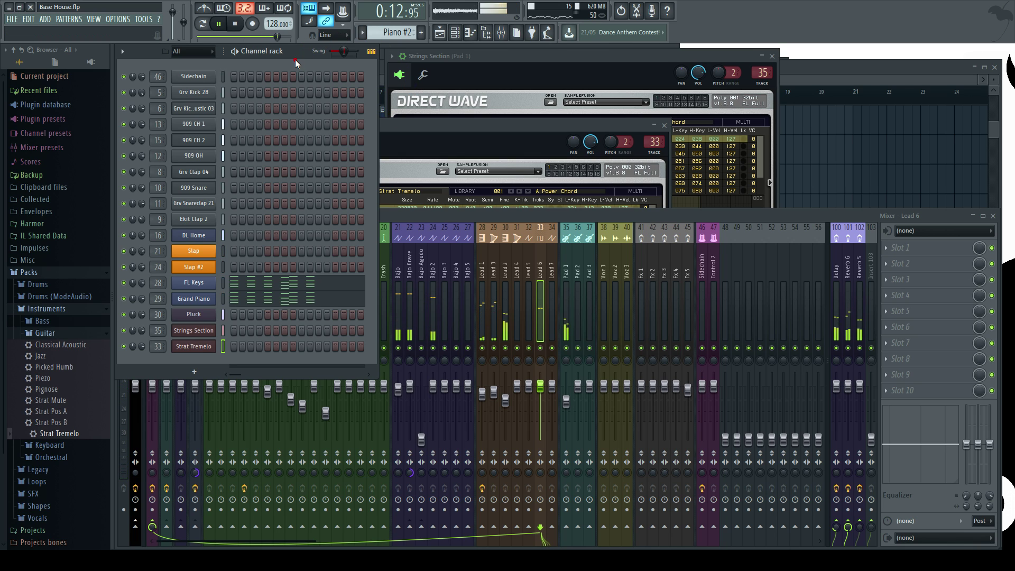
Stop playback and create a new pattern named Guitarra
{"action": "left_click", "coordinate": [793, 68]}
{"action": "key", "text": "space"}
{"action": "left_click", "coordinate": [459, 34]}
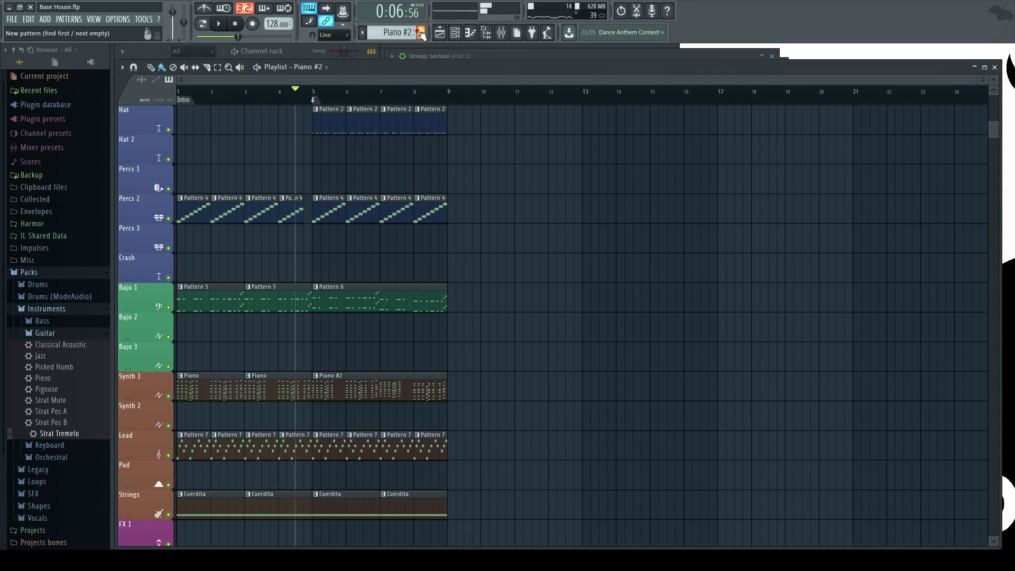
{"action": "left_click", "coordinate": [421, 32]}
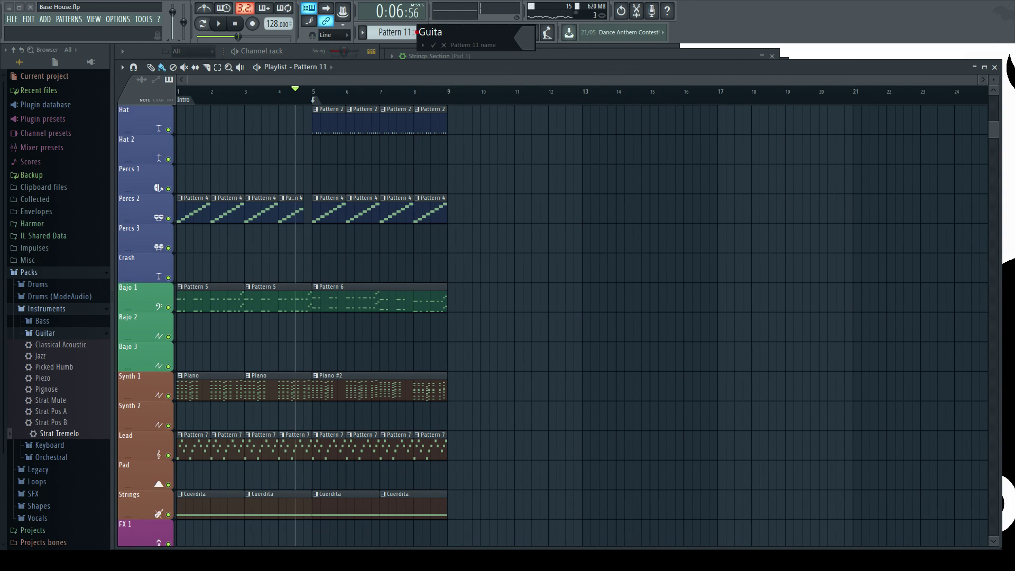
{"action": "type", "text": "Guitarra"}
{"action": "key", "text": "Return"}
Open the Strat Tremolo channel's piano roll and prepare to record with the metronome on in pattern mode
{"action": "left_click", "coordinate": [294, 55]}
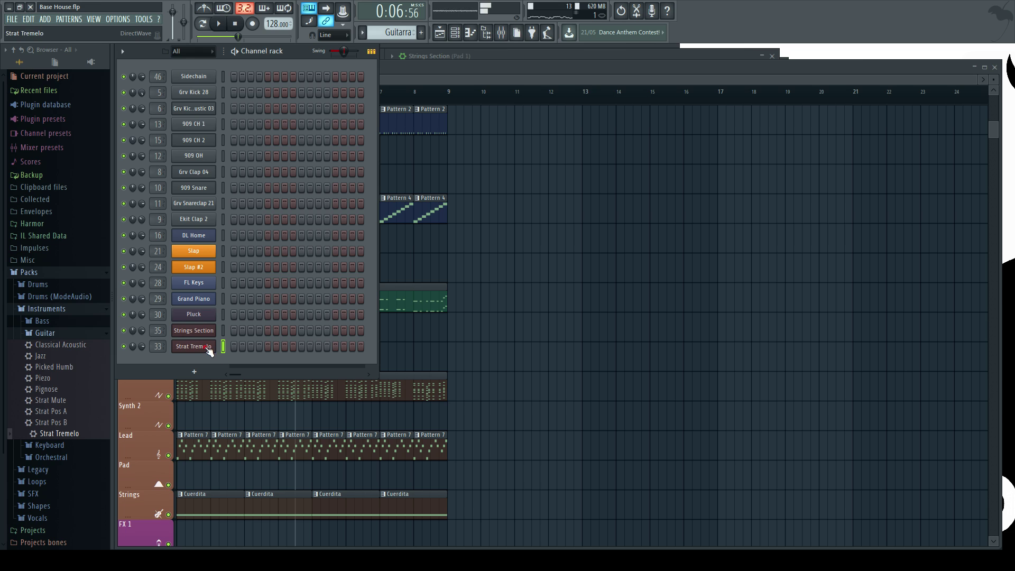
{"action": "right_click", "coordinate": [215, 346]}
{"action": "left_click", "coordinate": [227, 350]}
{"action": "left_click", "coordinate": [204, 9]}
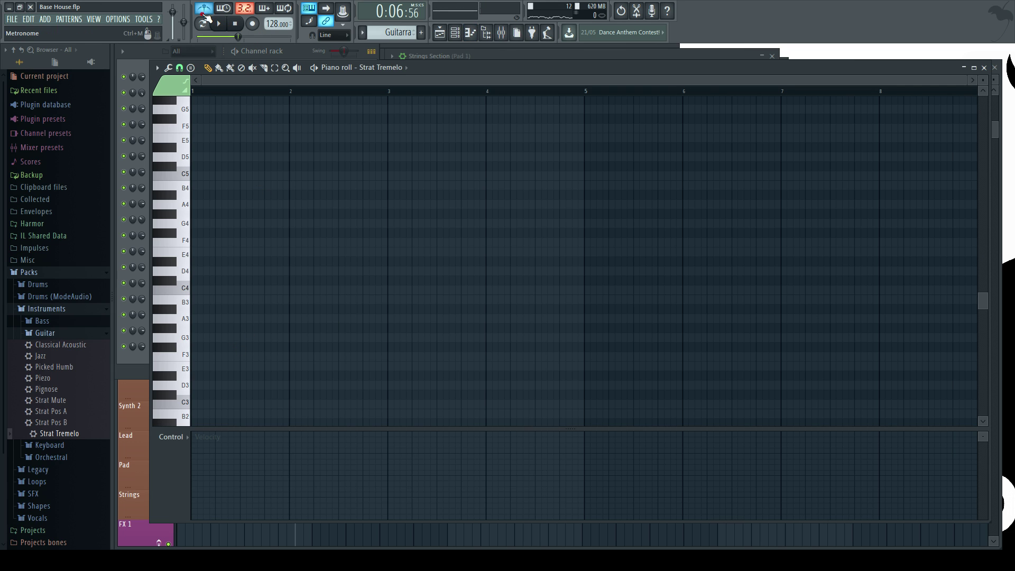
{"action": "left_click", "coordinate": [203, 25]}
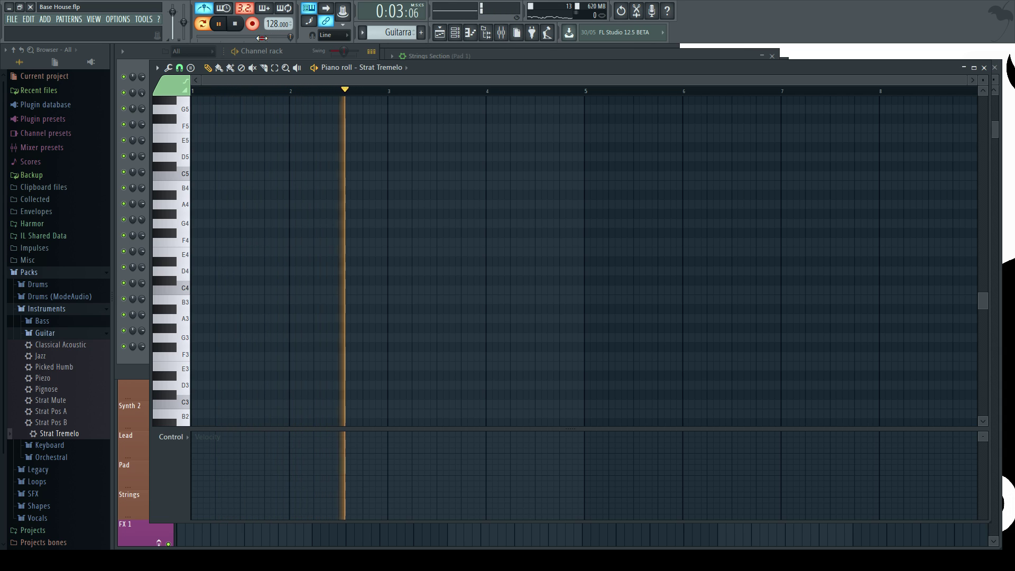
Record a guitar phrase of D4, D5, F5, G5 and D5 from late bar 2 through bar 4
{"action": "key", "text": "w"}
{"action": "key", "text": "r"}
{"action": "key", "text": "t"}
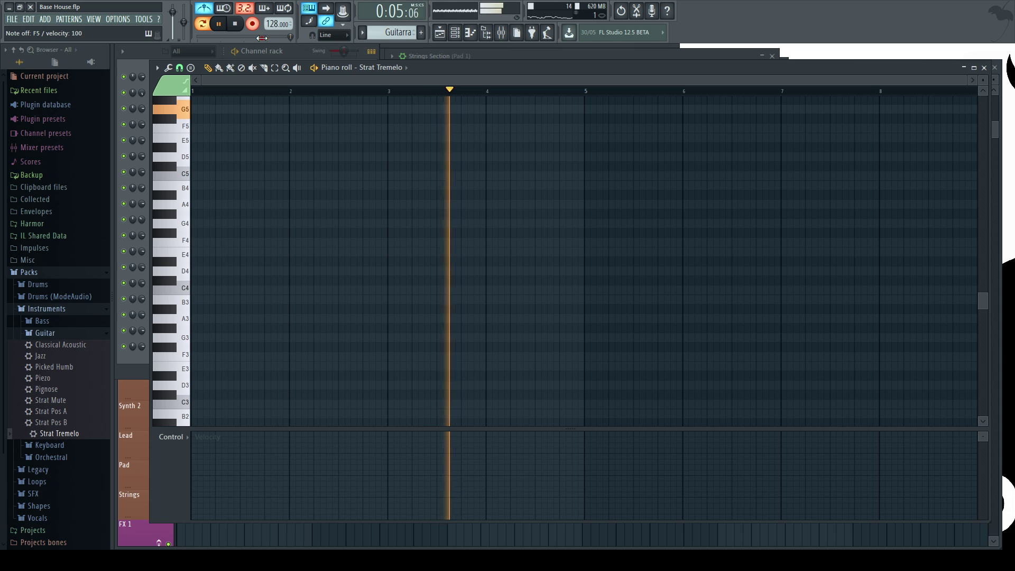
{"action": "key", "text": "w"}
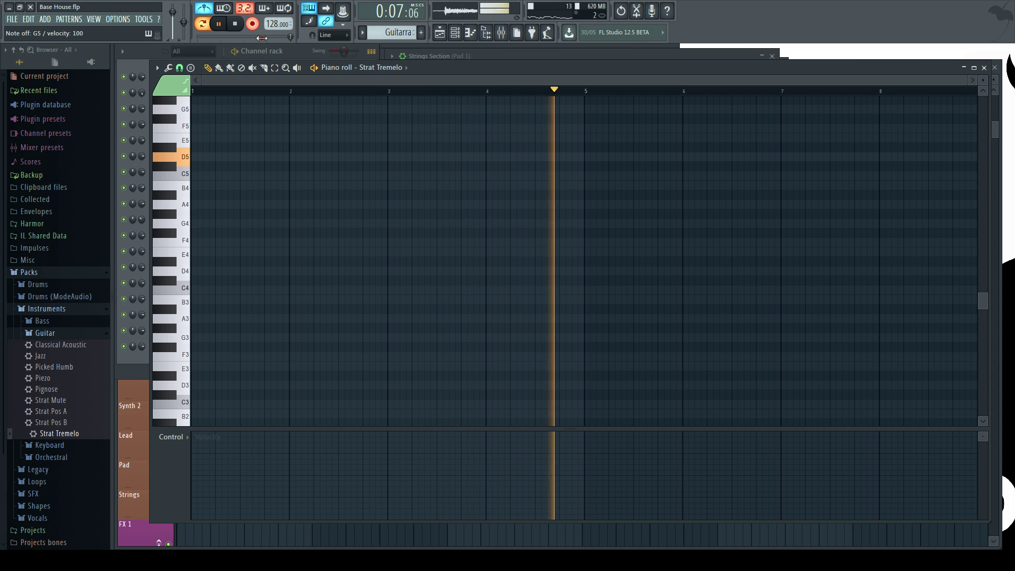
{"action": "key", "text": "space"}
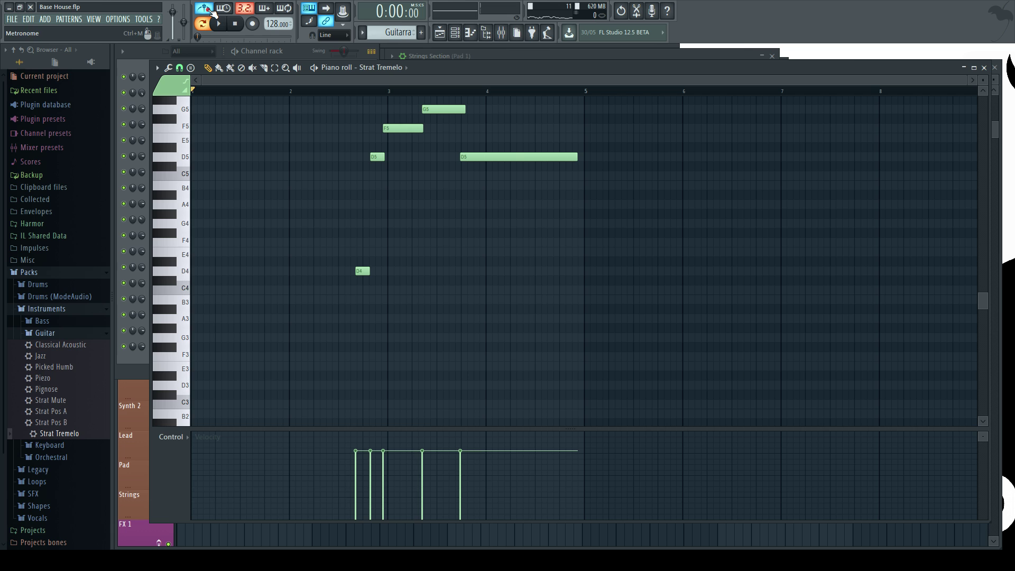
Play back the recorded phrase and move the D4 note slightly later, to start at 2:13:01
{"action": "key", "text": "space"}
{"action": "scroll", "coordinate": [370, 365], "scroll_direction": "up", "scroll_amount": 3, "text": "ctrl"}
{"action": "scroll", "coordinate": [360, 384], "scroll_direction": "up", "scroll_amount": 3}
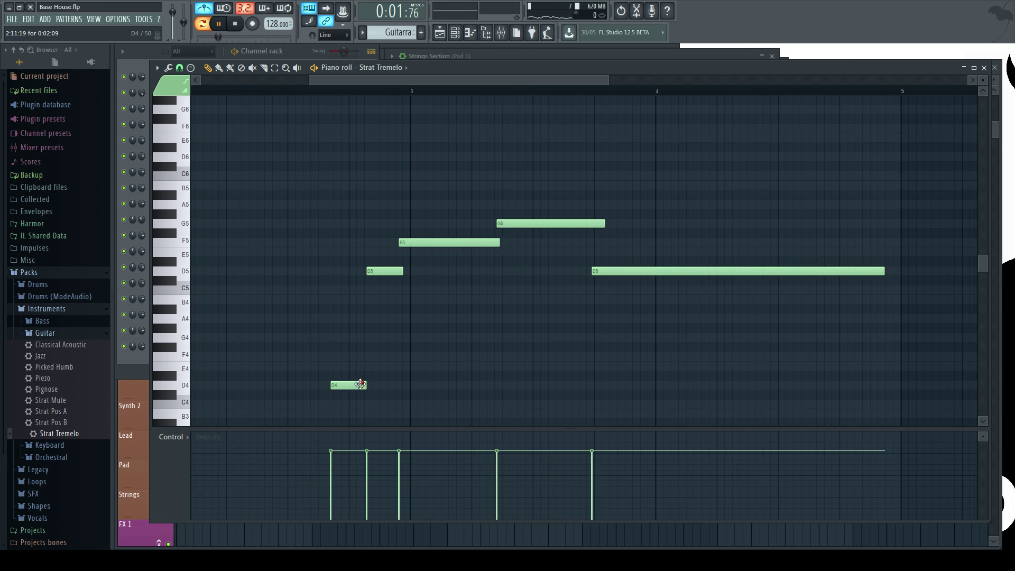
{"action": "left_click_drag", "start_coordinate": [360, 384], "coordinate": [379, 386]}
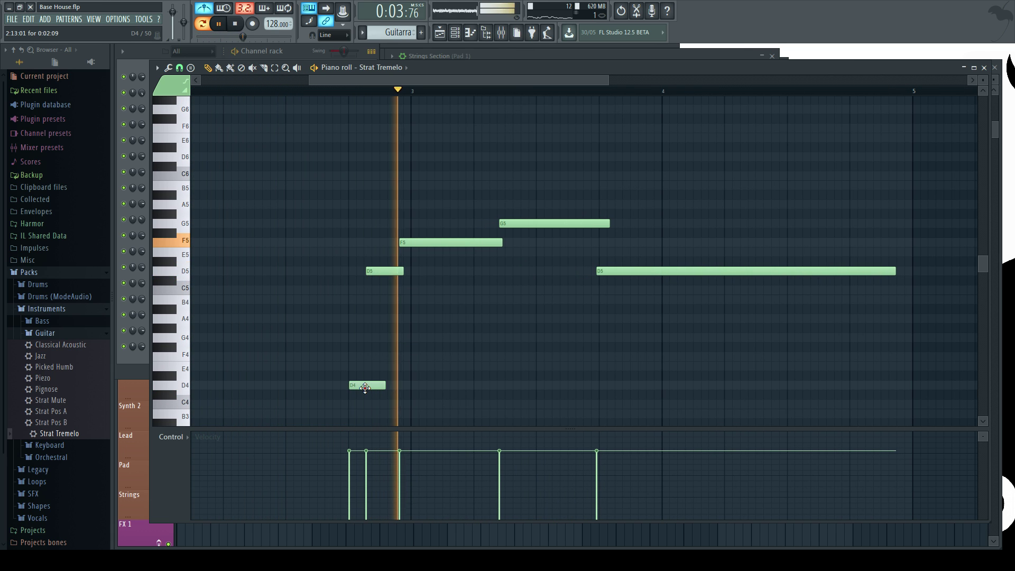
Redraw the opening D4 and first D5 as two-step notes, back to back and ending near bar 3
{"action": "right_click", "coordinate": [383, 272]}
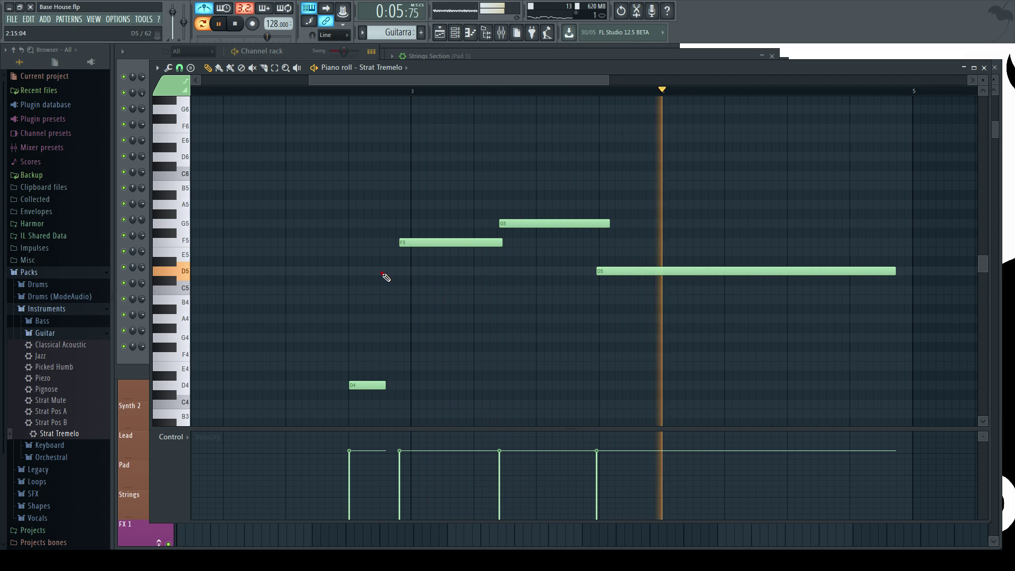
{"action": "left_click", "coordinate": [383, 273]}
{"action": "left_click_drag", "start_coordinate": [415, 272], "coordinate": [410, 272]}
{"action": "right_click", "coordinate": [362, 386]}
{"action": "left_click", "coordinate": [360, 386]}
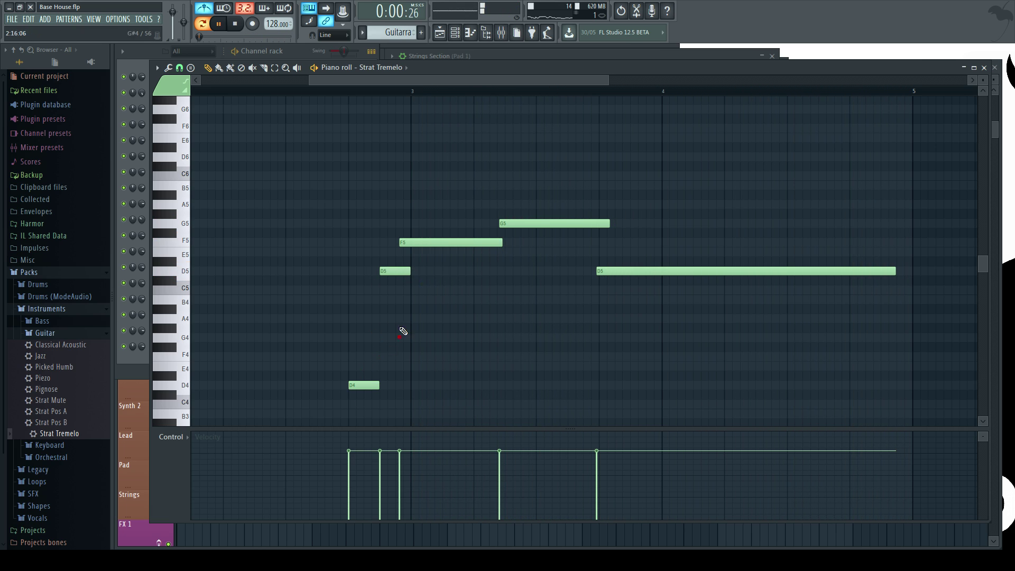
Redraw F5 for six steps from bar 3, G5 for eight steps after it, and a final D5 held until bar 5
{"action": "left_click_drag", "start_coordinate": [511, 249], "coordinate": [537, 246]}
{"action": "right_click", "coordinate": [548, 222]}
{"action": "left_click", "coordinate": [540, 227]}
{"action": "left_click_drag", "start_coordinate": [660, 225], "coordinate": [566, 225]}
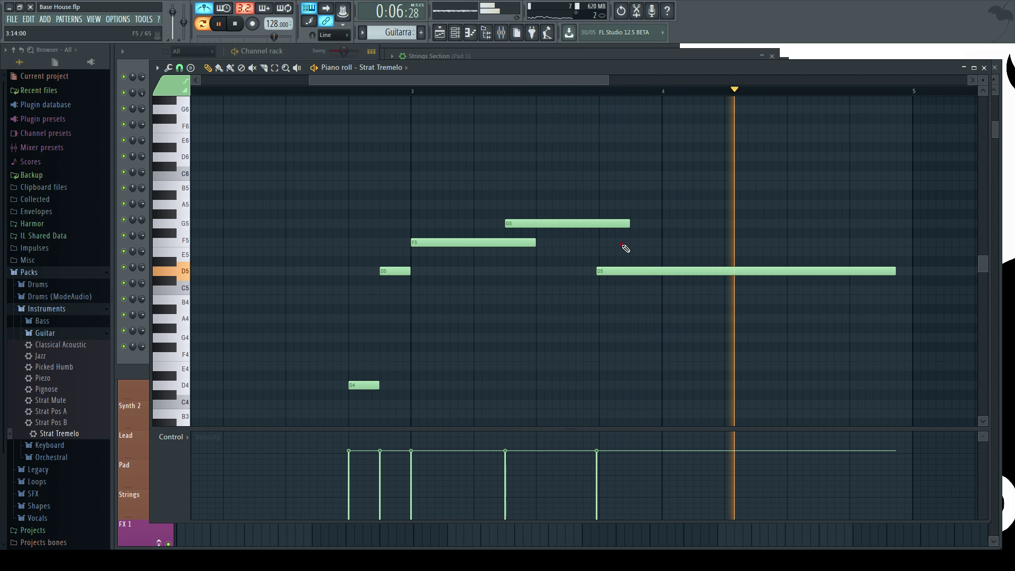
{"action": "right_click", "coordinate": [627, 272]}
{"action": "left_click_drag", "start_coordinate": [753, 287], "coordinate": [911, 296]}
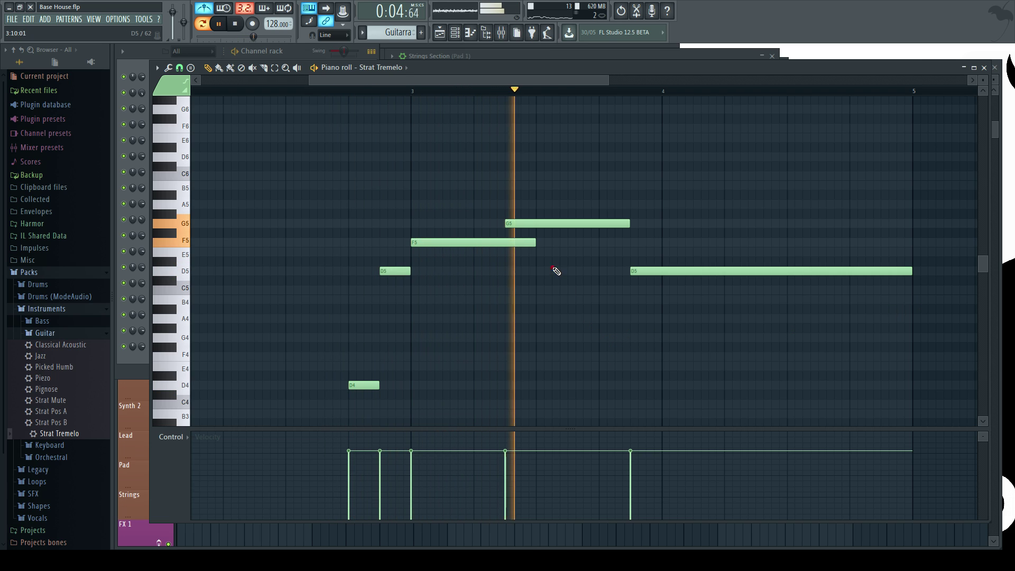
{"action": "left_click_drag", "start_coordinate": [534, 242], "coordinate": [505, 243]}
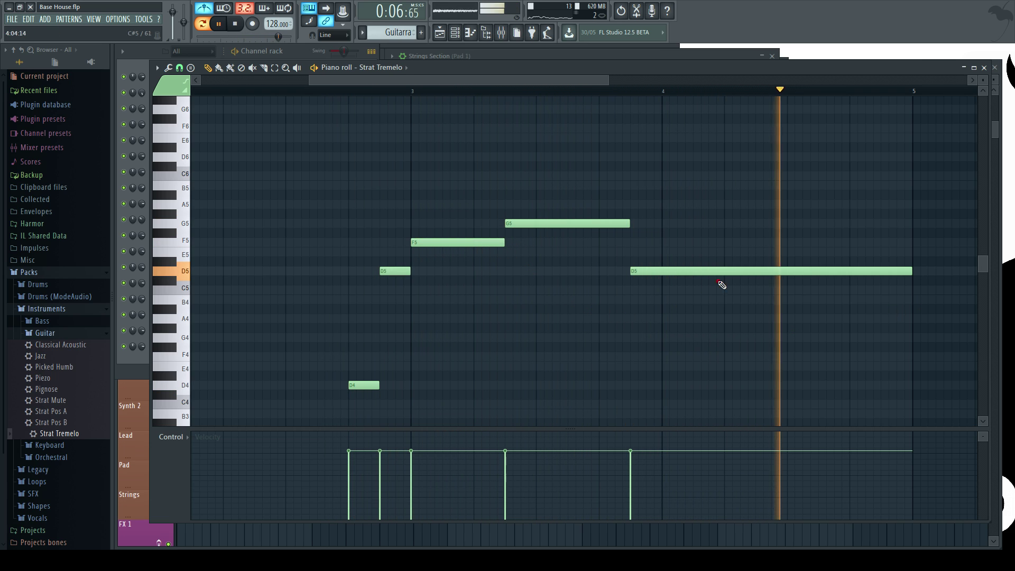
Close the piano roll and place two Guitarra clips on the Synth 2 track, starting at bars 1 and 5
{"action": "left_click", "coordinate": [984, 67]}
{"action": "left_click", "coordinate": [661, 85]}
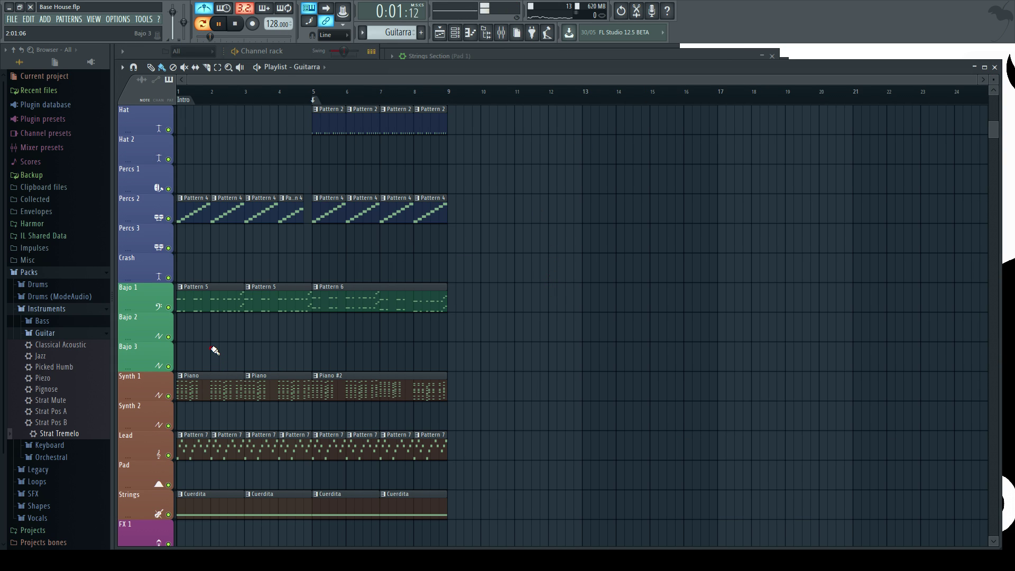
{"action": "scroll", "coordinate": [210, 430], "scroll_direction": "down", "scroll_amount": 2}
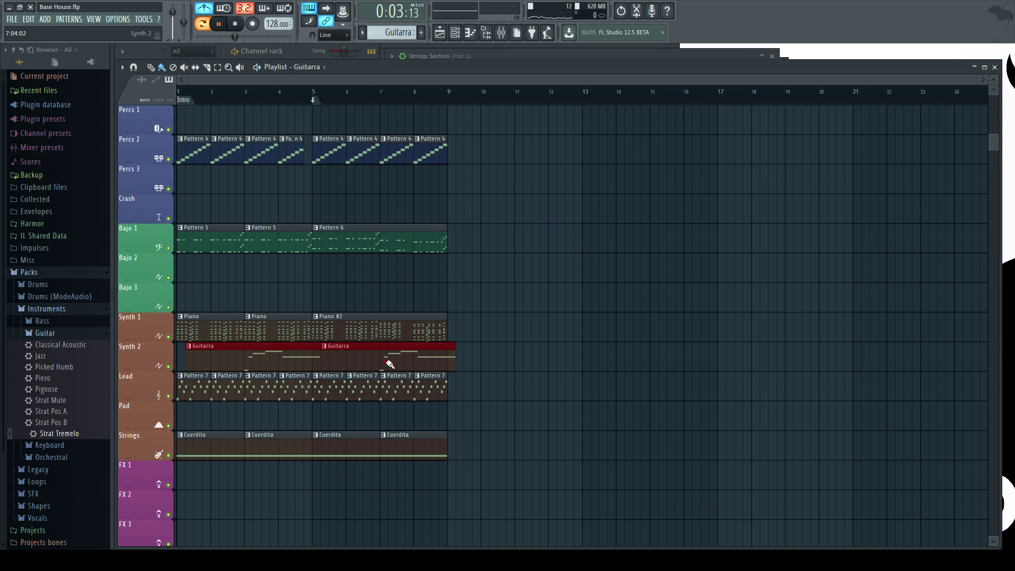
{"action": "left_click", "coordinate": [259, 294], "text": "ctrl"}
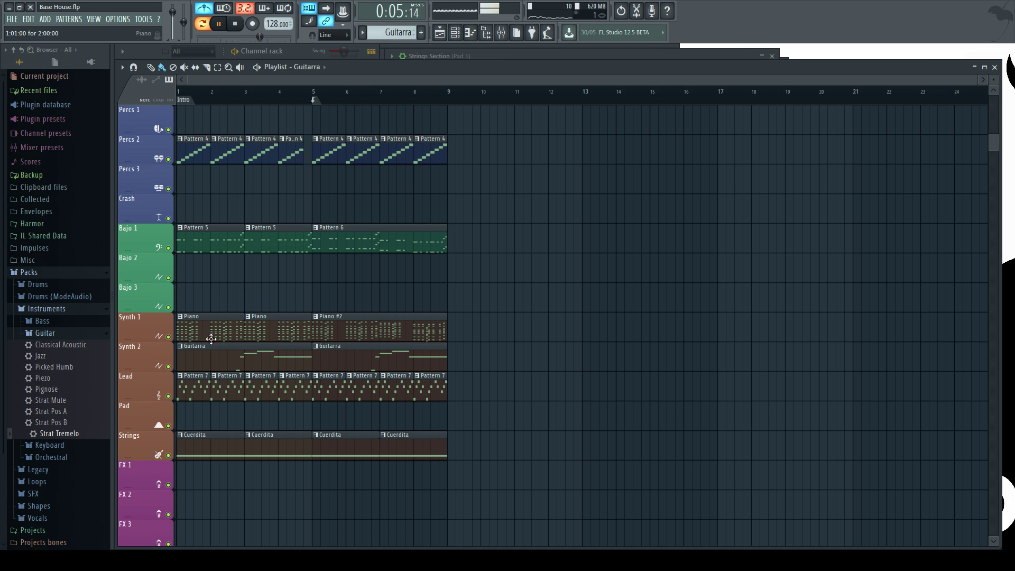
Isolate the Synth 1 and Synth 2 tracks and loop playback over bars 1 to 4
{"action": "left_click", "coordinate": [168, 336], "text": "ctrl"}
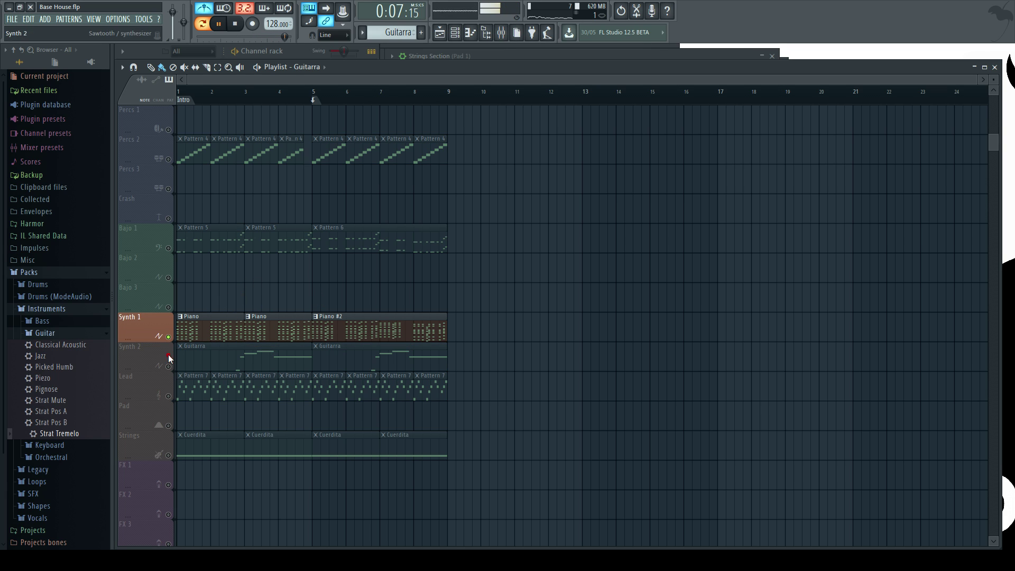
{"action": "left_click", "coordinate": [168, 367]}
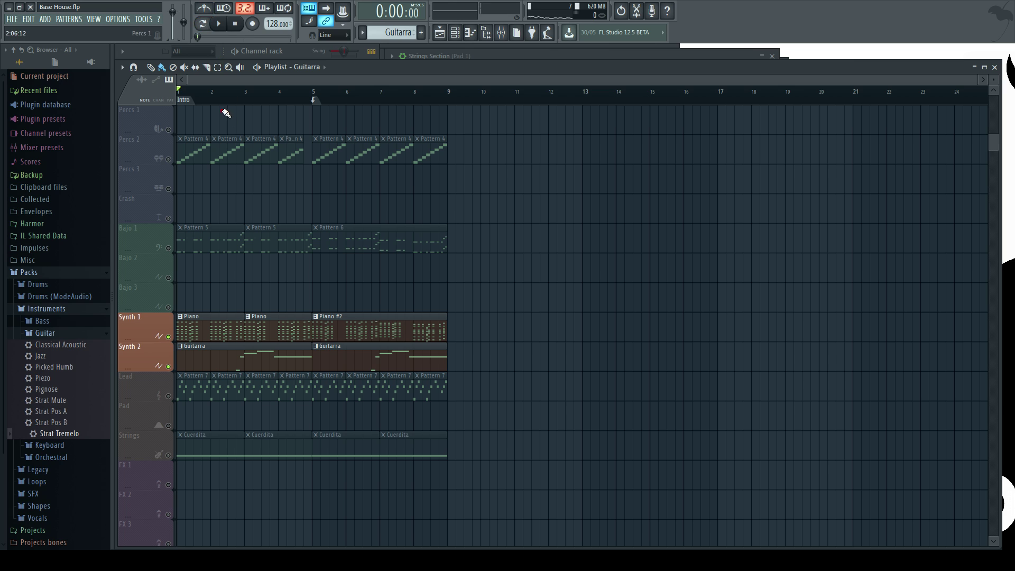
{"action": "left_click_drag", "start_coordinate": [312, 97], "coordinate": [178, 97]}
{"action": "key", "text": "space"}
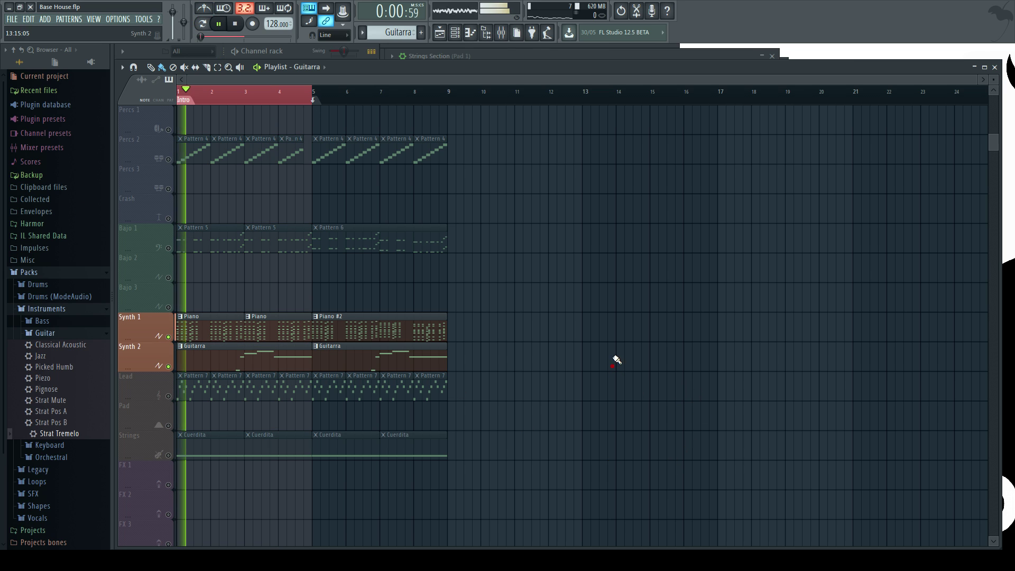
Shift all notes of the Guitarra phrase earlier so its first D5 starts on bar 2, and close the piano roll
{"action": "double_click", "coordinate": [217, 351]}
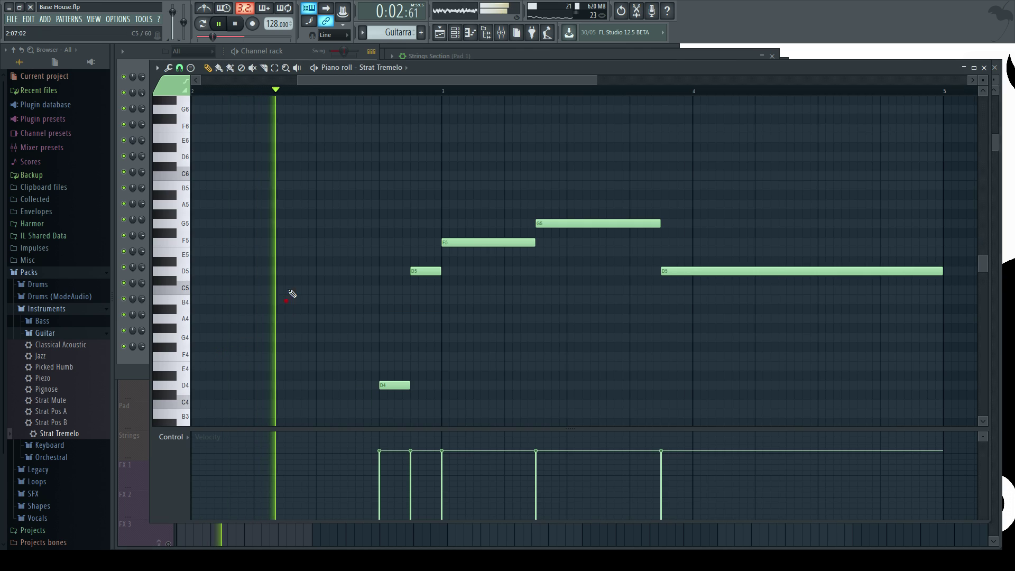
{"action": "scroll", "coordinate": [298, 358], "scroll_direction": "down", "scroll_amount": 3}
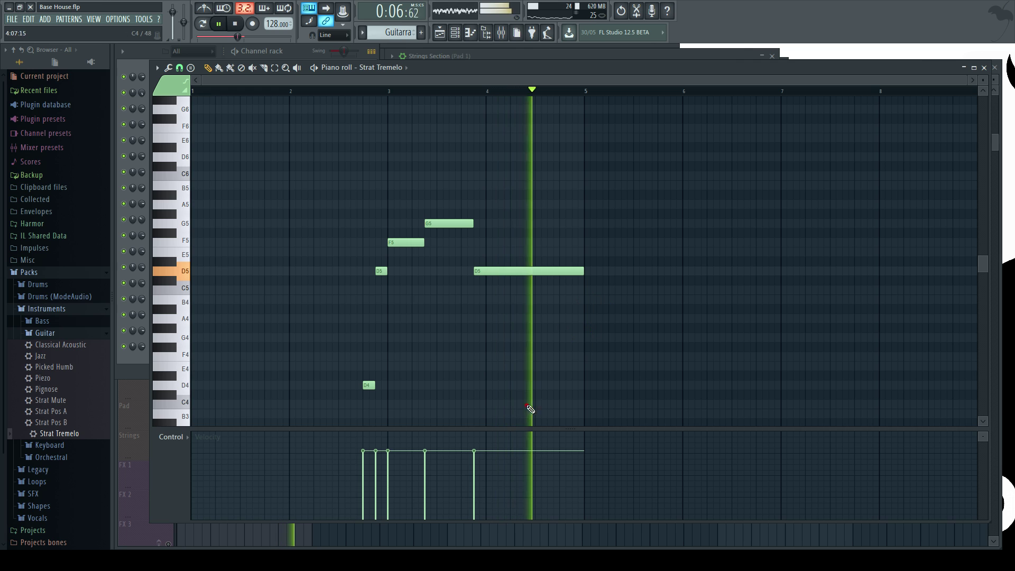
{"action": "left_click_drag", "start_coordinate": [632, 417], "coordinate": [281, 218]}
{"action": "scroll", "coordinate": [253, 129], "scroll_direction": "up", "scroll_amount": 1}
{"action": "scroll", "coordinate": [256, 129], "scroll_direction": "up", "scroll_amount": 2}
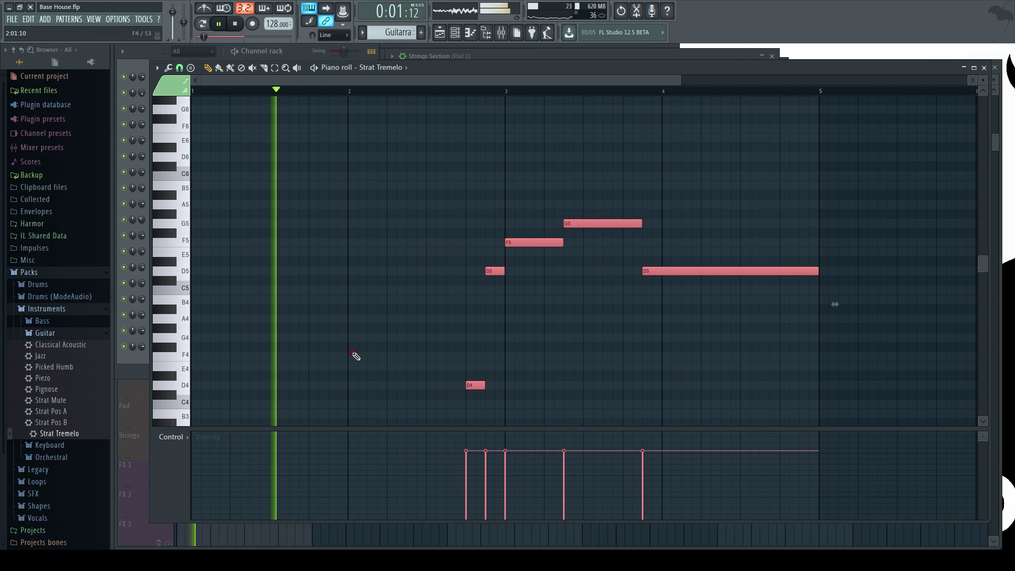
{"action": "left_click_drag", "start_coordinate": [475, 384], "coordinate": [339, 384]}
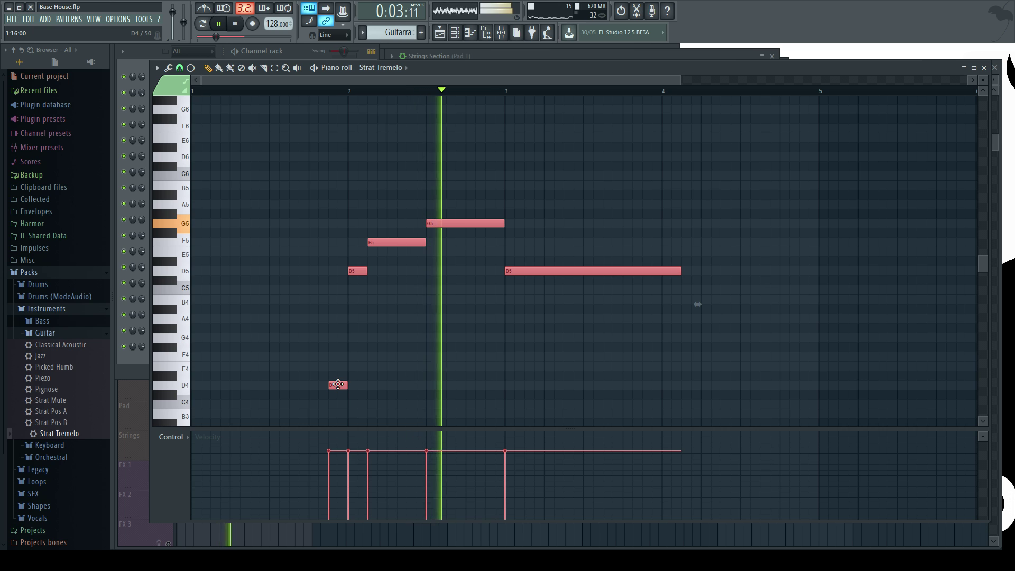
{"action": "left_click", "coordinate": [478, 360], "text": "ctrl"}
{"action": "left_click", "coordinate": [984, 68]}
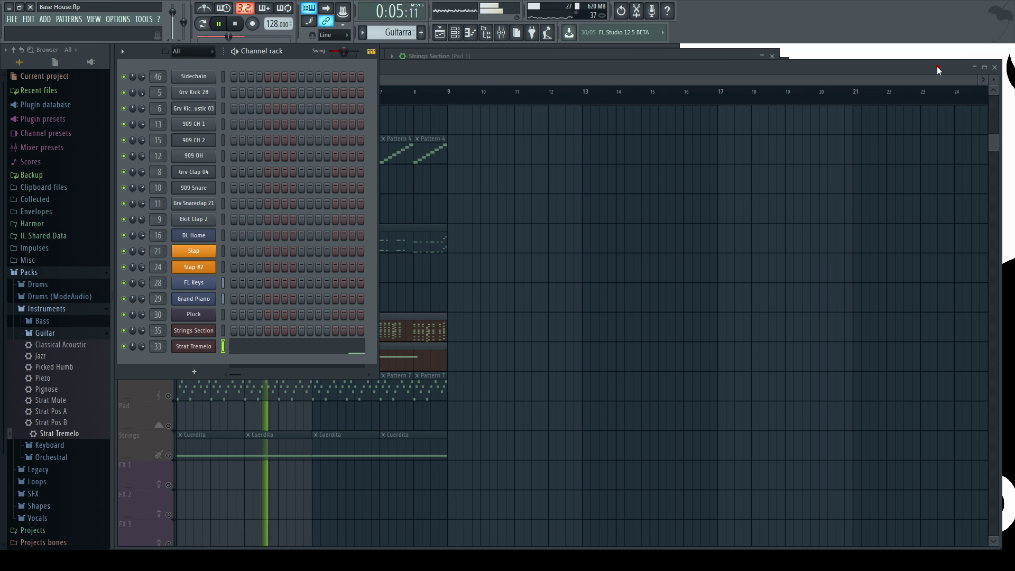
Clear the playlist time selection and shift the whole Guitarra phrase two steps earlier so F5 starts on bar 2
{"action": "left_click", "coordinate": [939, 68]}
{"action": "right_click", "coordinate": [327, 103]}
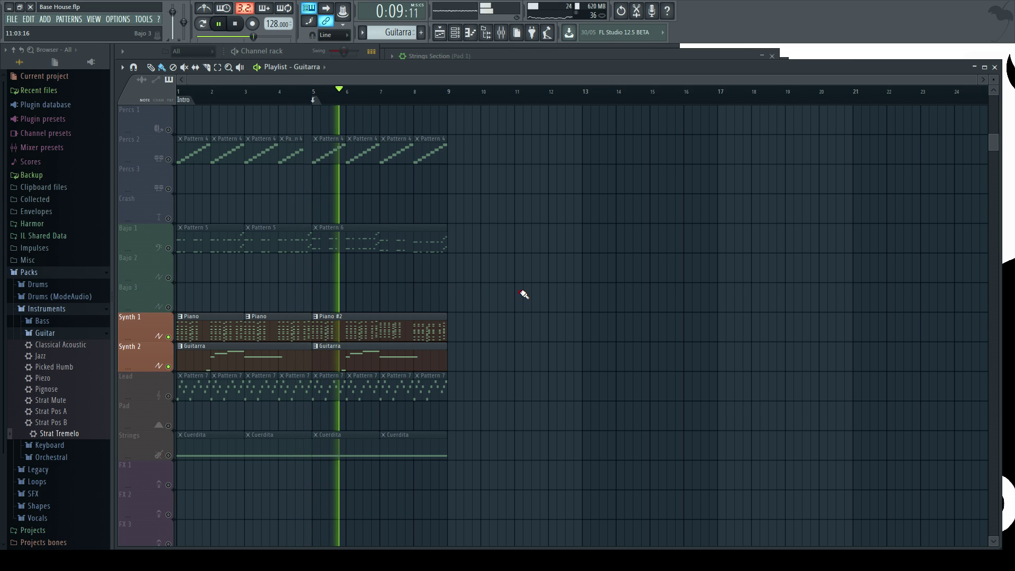
{"action": "double_click", "coordinate": [328, 357]}
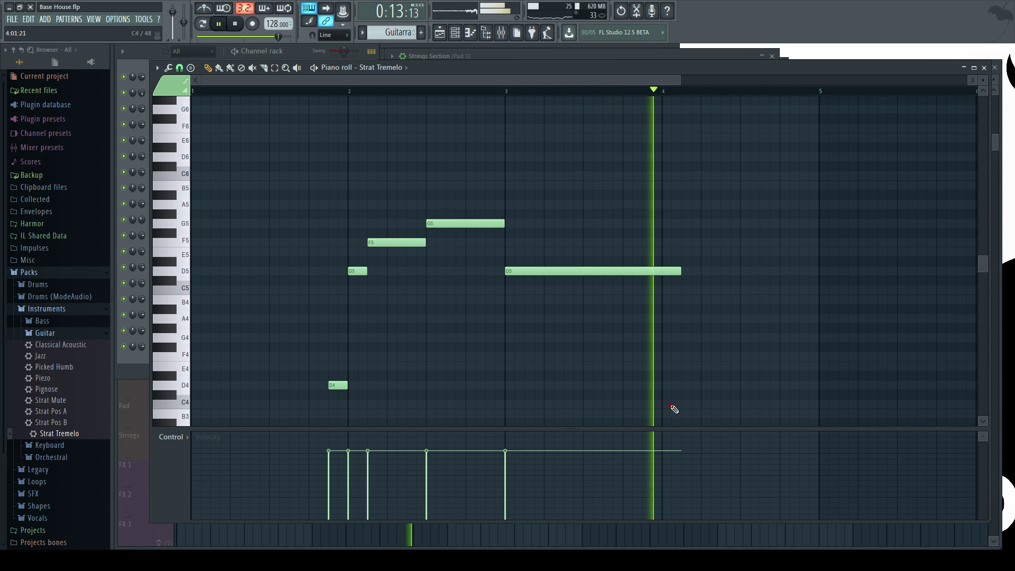
{"action": "left_click_drag", "start_coordinate": [684, 411], "coordinate": [286, 224]}
{"action": "left_click_drag", "start_coordinate": [388, 242], "coordinate": [369, 242]}
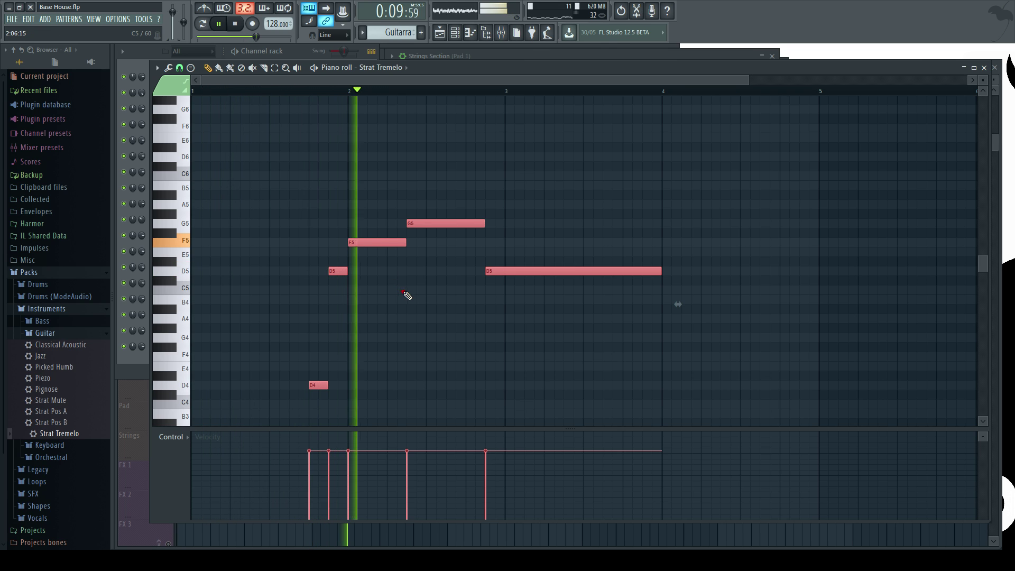
{"action": "left_click", "coordinate": [410, 297]}
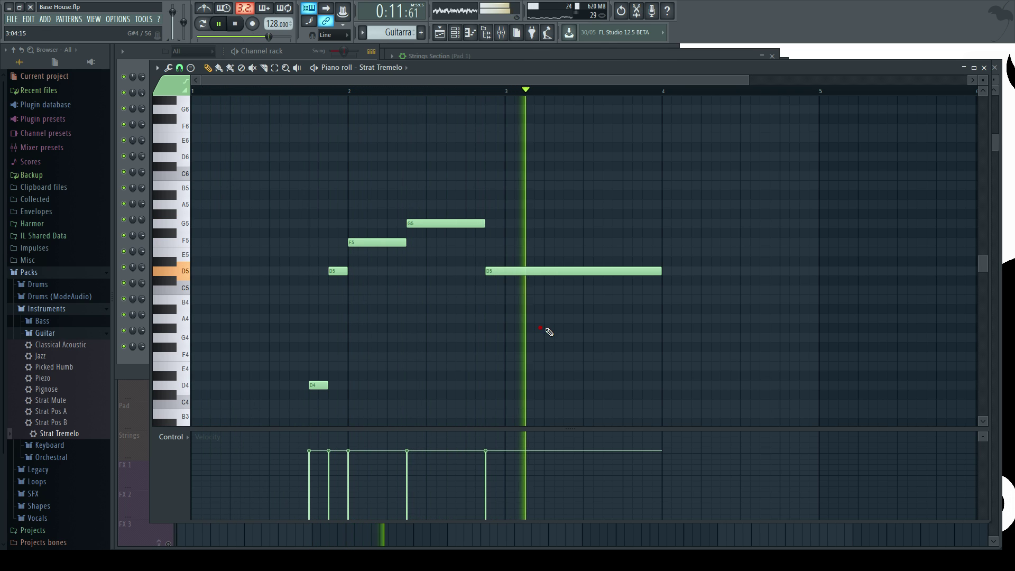
{"action": "left_click", "coordinate": [985, 68]}
{"action": "left_click", "coordinate": [392, 352]}
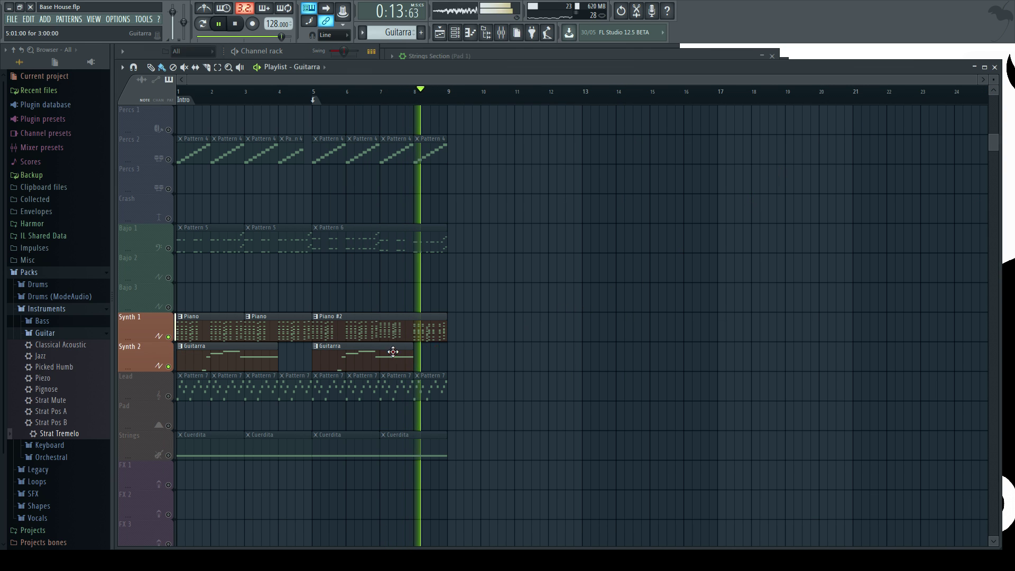
Unmute the Bajo 1 track so the bass plays along with the piano and guitar
{"action": "left_click", "coordinate": [168, 248]}
{"action": "scroll", "coordinate": [602, 388], "scroll_direction": "up", "scroll_amount": 6}
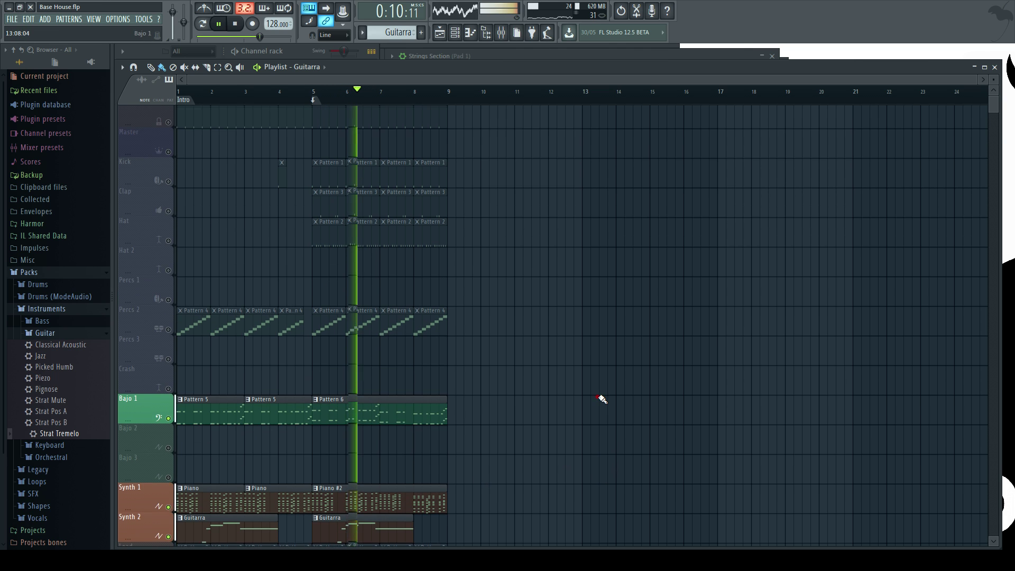
{"action": "scroll", "coordinate": [601, 394], "scroll_direction": "down", "scroll_amount": 6}
Stop playback and load Woodwind Section from the Orchestral instruments folder as a new channel beneath Strat Tremelo
{"action": "left_click", "coordinate": [297, 54]}
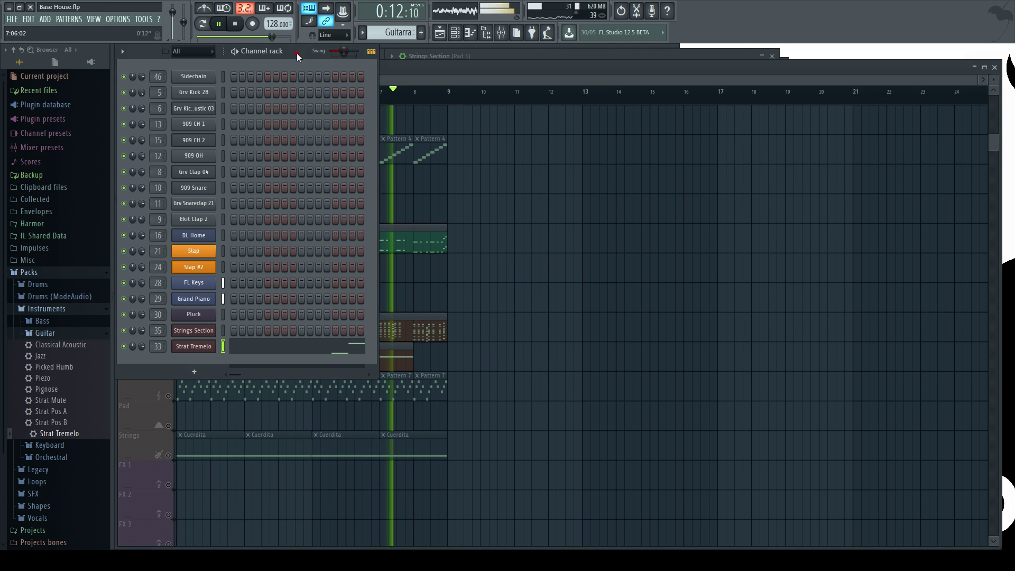
{"action": "left_click", "coordinate": [45, 333]}
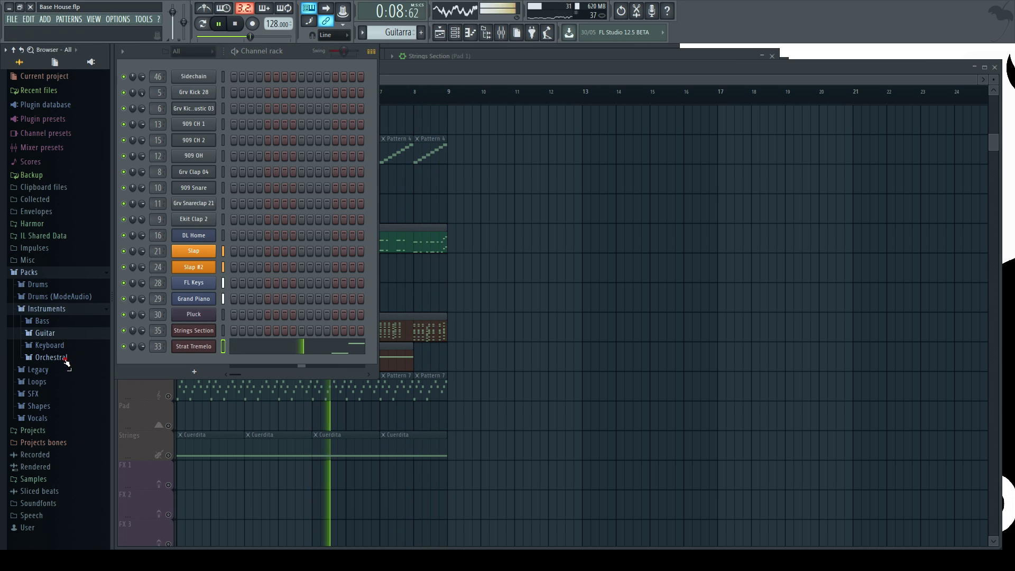
{"action": "left_click", "coordinate": [66, 360]}
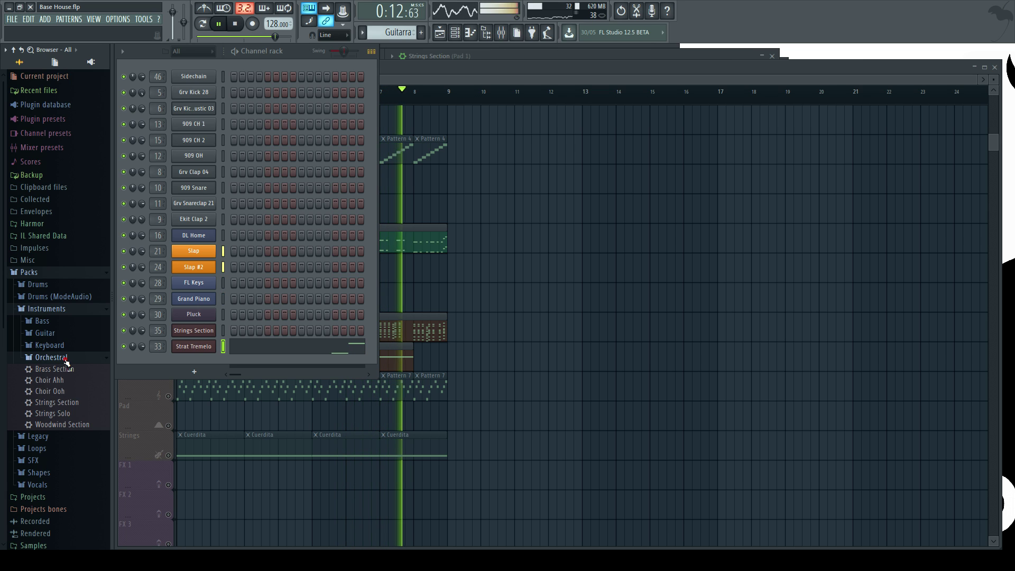
{"action": "key", "text": "space"}
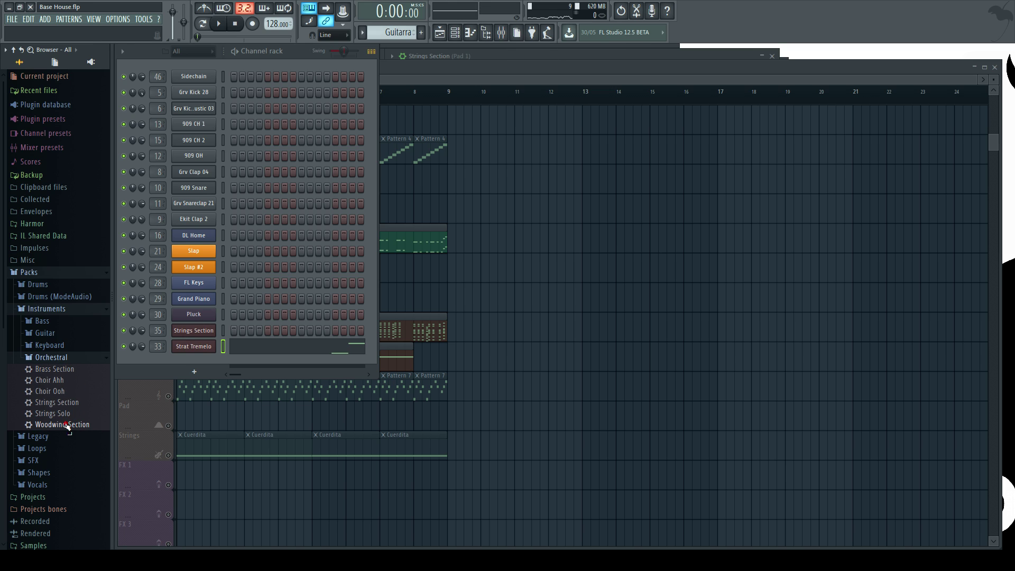
{"action": "left_click_drag", "start_coordinate": [197, 359], "coordinate": [197, 360]}
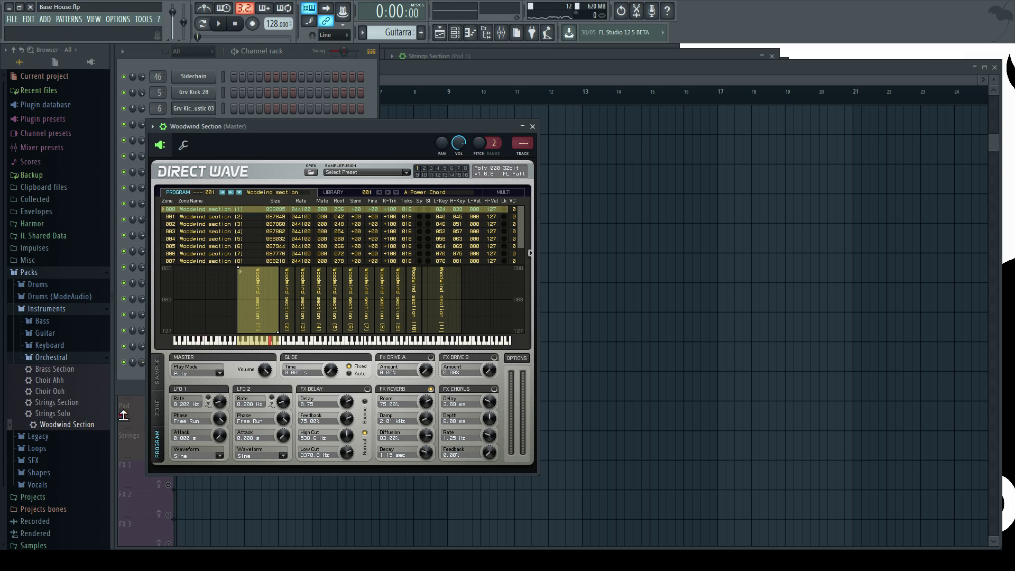
{"action": "left_click_drag", "start_coordinate": [282, 147], "coordinate": [503, 58]}
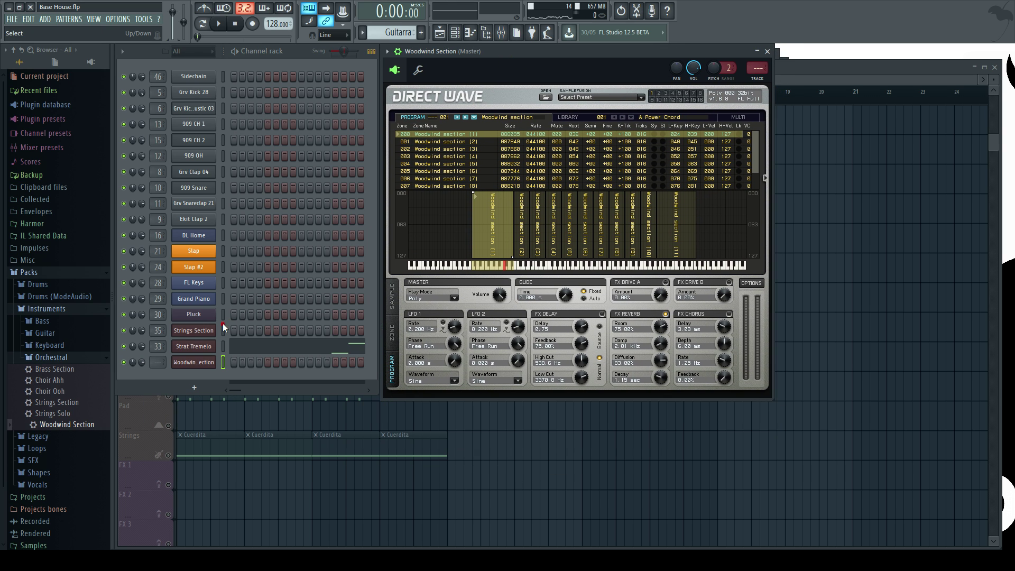
Copy the guitar phrase into the Woodwind Section channel and route that channel to mixer track 33, Lead 6
{"action": "left_click", "coordinate": [223, 361]}
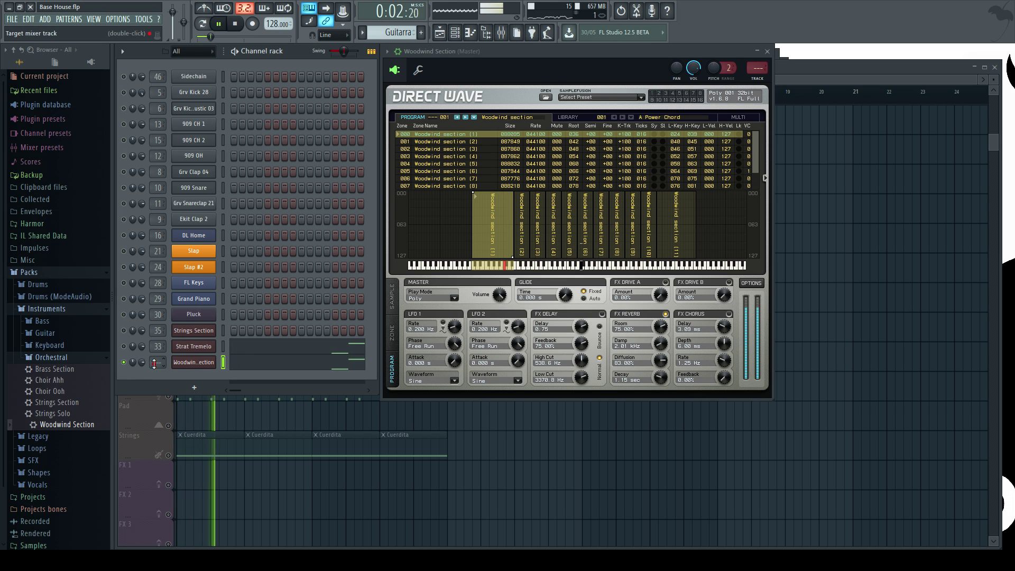
{"action": "double_click", "coordinate": [157, 361]}
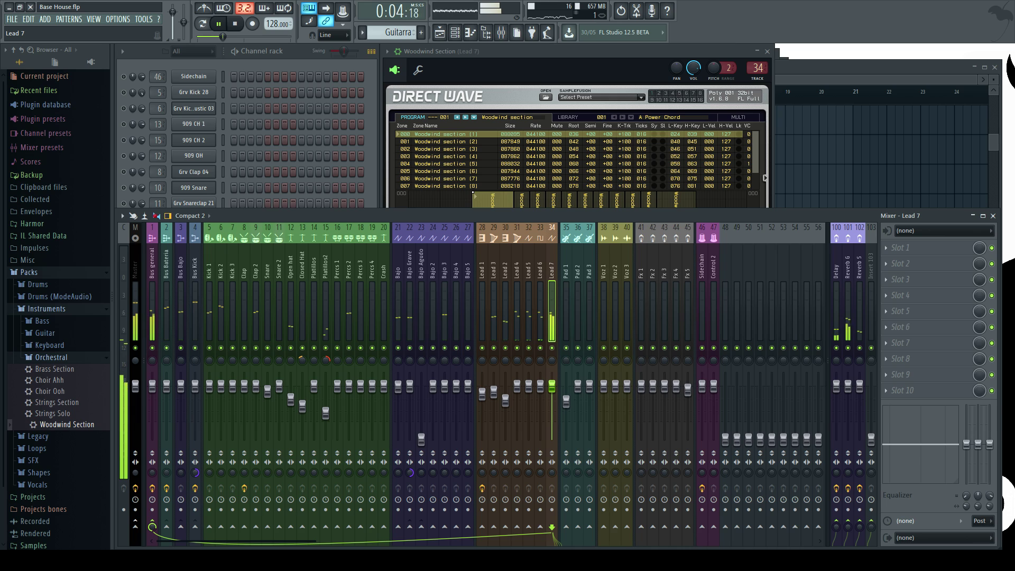
{"action": "left_click_drag", "start_coordinate": [158, 361], "coordinate": [158, 365]}
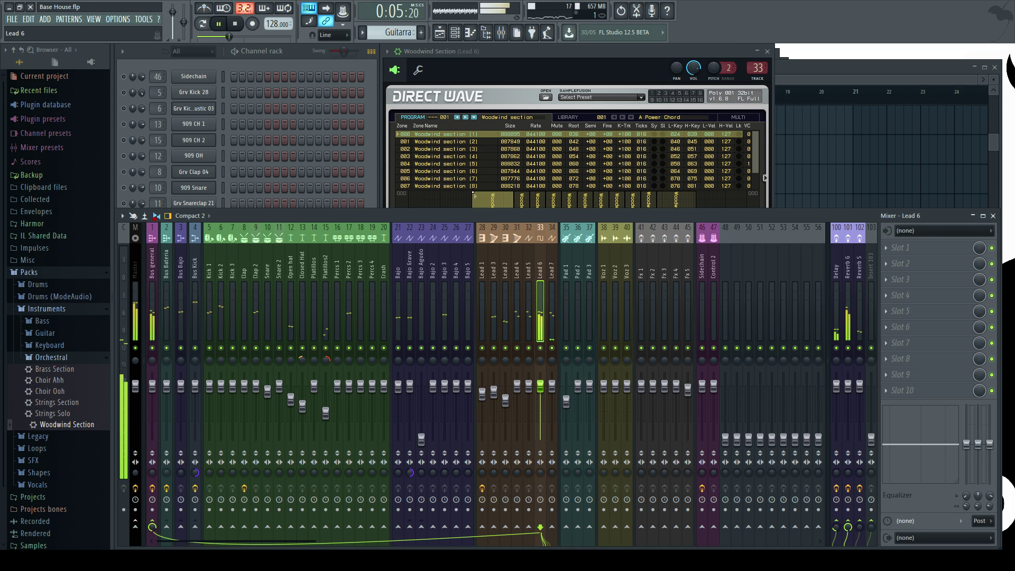
Transpose all Woodwind Section notes up one octave in the piano roll and play the result
{"action": "left_click", "coordinate": [306, 55]}
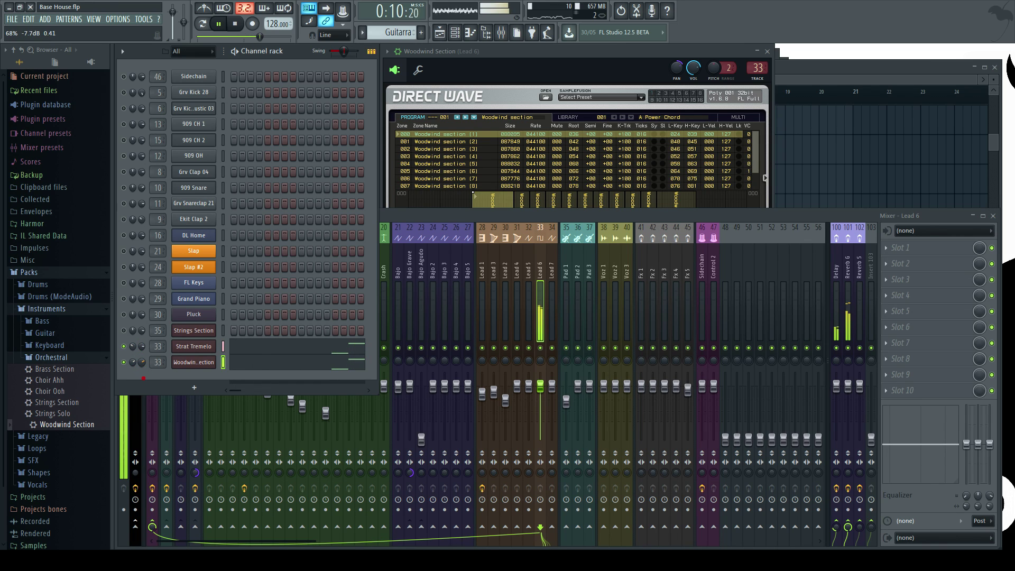
{"action": "left_click", "coordinate": [192, 363]}
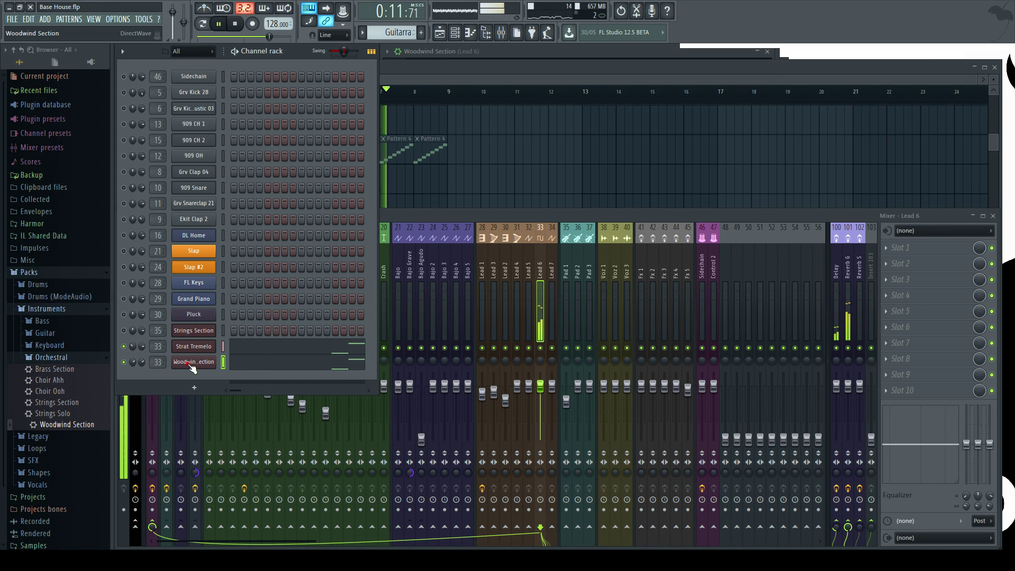
{"action": "left_click", "coordinate": [258, 364]}
{"action": "key", "text": "space"}
{"action": "left_click_drag", "start_coordinate": [718, 396], "coordinate": [208, 212]}
{"action": "key", "text": "ctrl+Up"}
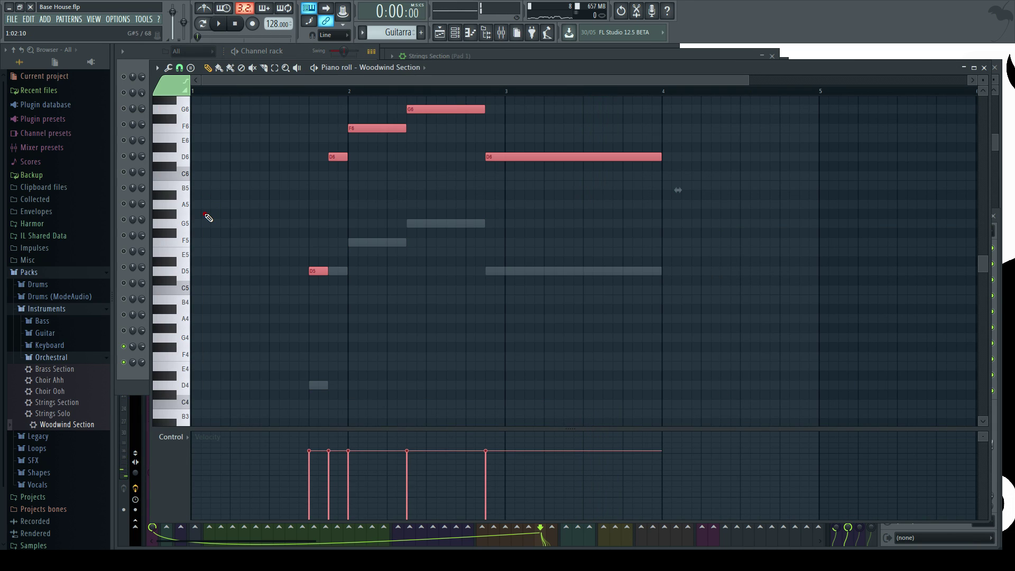
{"action": "key", "text": "space"}
{"action": "left_click", "coordinate": [375, 218], "text": "ctrl"}
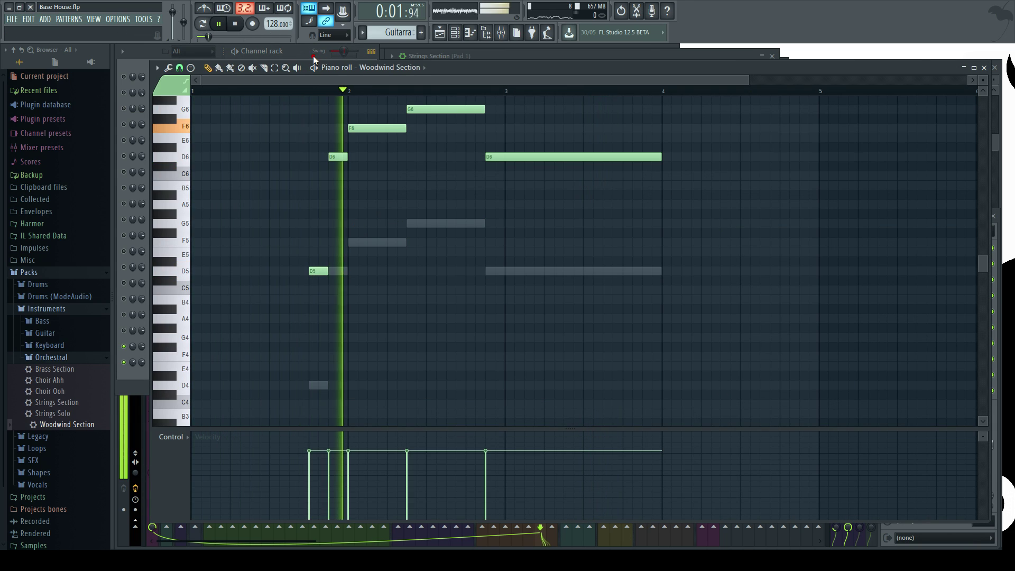
Mute the Strat Tremelo channel and play the pattern from the start to hear Woodwind Section alone
{"action": "left_click", "coordinate": [143, 350]}
{"action": "key", "text": "space"}
{"action": "left_click", "coordinate": [124, 346]}
{"action": "left_click", "coordinate": [283, 363]}
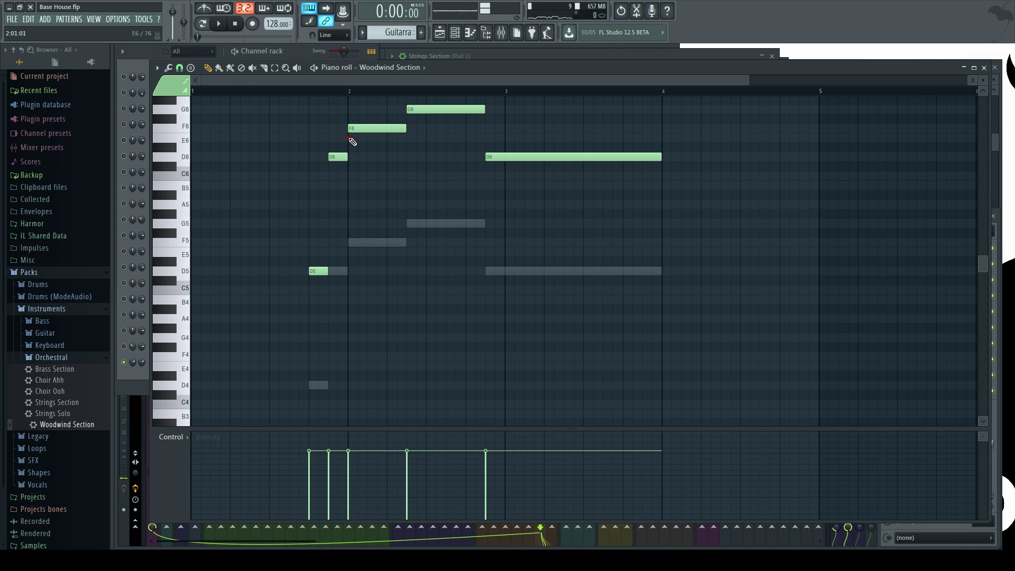
{"action": "key", "text": "space"}
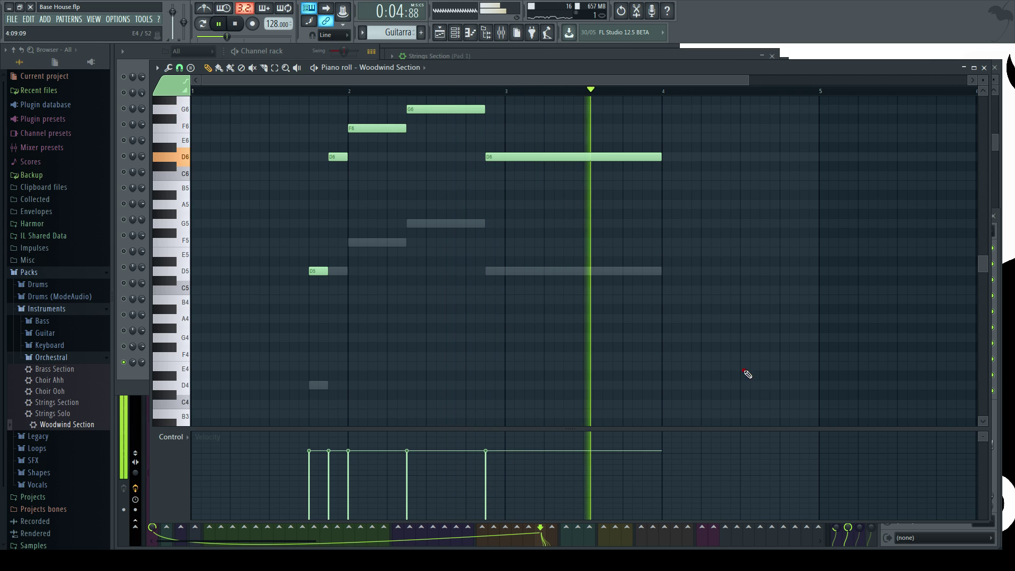
Transpose all Woodwind Section notes down one octave, and unmute all the other channels in the channel rack
{"action": "left_click_drag", "start_coordinate": [732, 370], "coordinate": [226, 108]}
{"action": "key", "text": "ctrl+Down"}
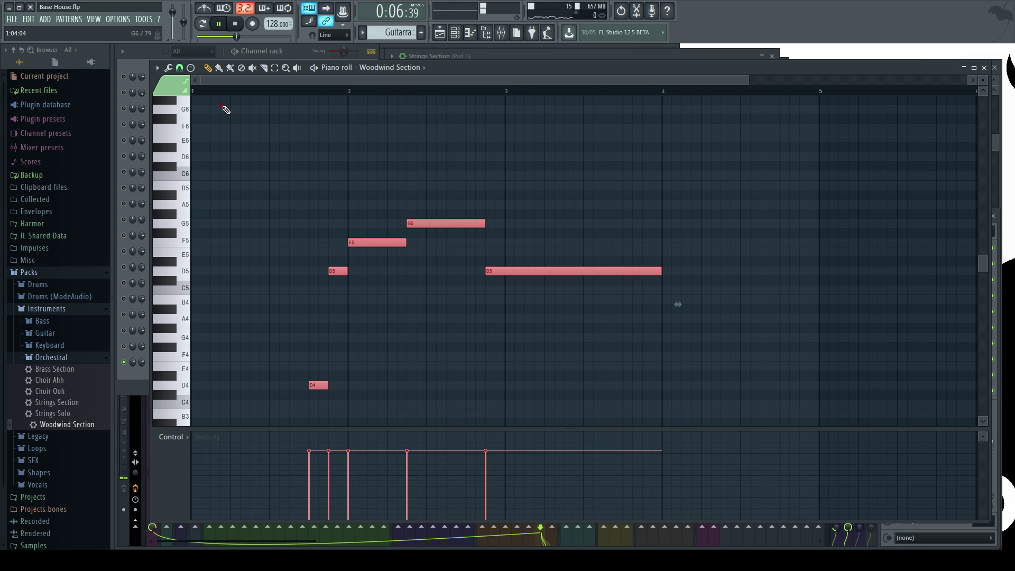
{"action": "left_click", "coordinate": [305, 51]}
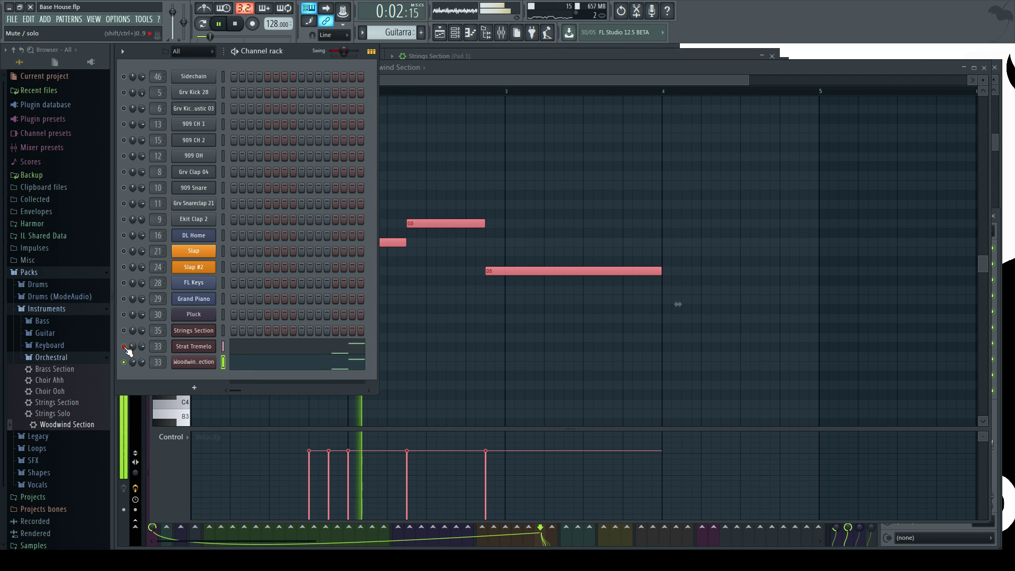
{"action": "right_click", "coordinate": [125, 346]}
{"action": "left_click", "coordinate": [394, 311], "text": "ctrl"}
{"action": "left_click", "coordinate": [986, 69]}
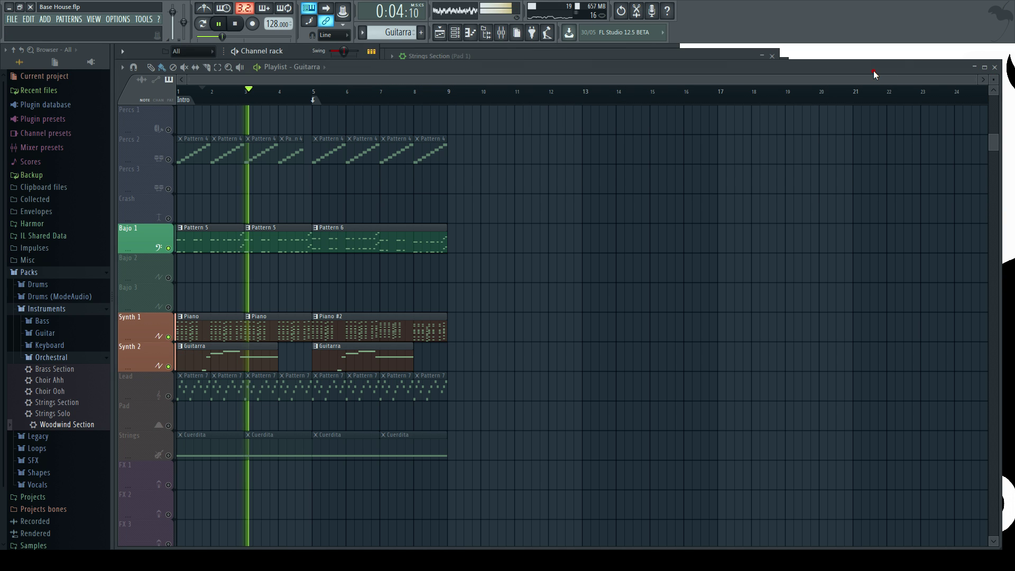
Unmute all playlist tracks so the whole arrangement plays together
{"action": "scroll", "coordinate": [170, 290], "scroll_direction": "up", "scroll_amount": 3}
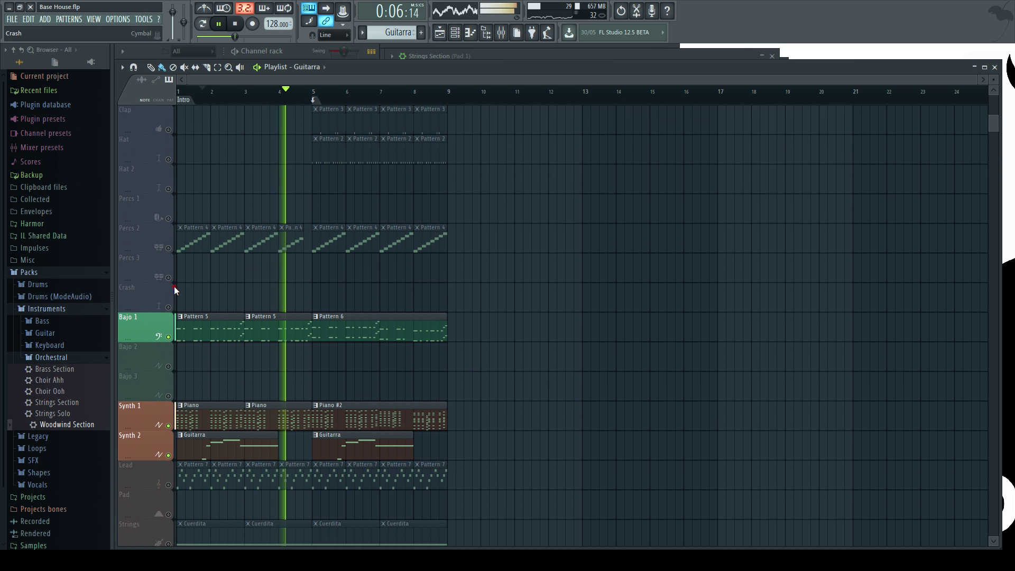
{"action": "right_click", "coordinate": [169, 366]}
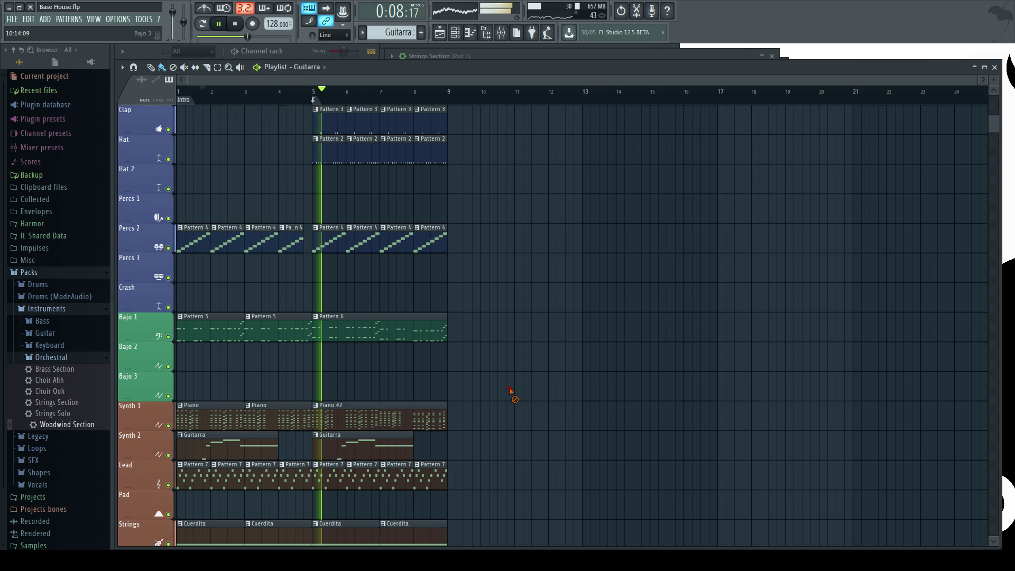
{"action": "scroll", "coordinate": [510, 392], "scroll_direction": "up", "scroll_amount": 2}
{"action": "scroll", "coordinate": [511, 392], "scroll_direction": "down", "scroll_amount": 5}
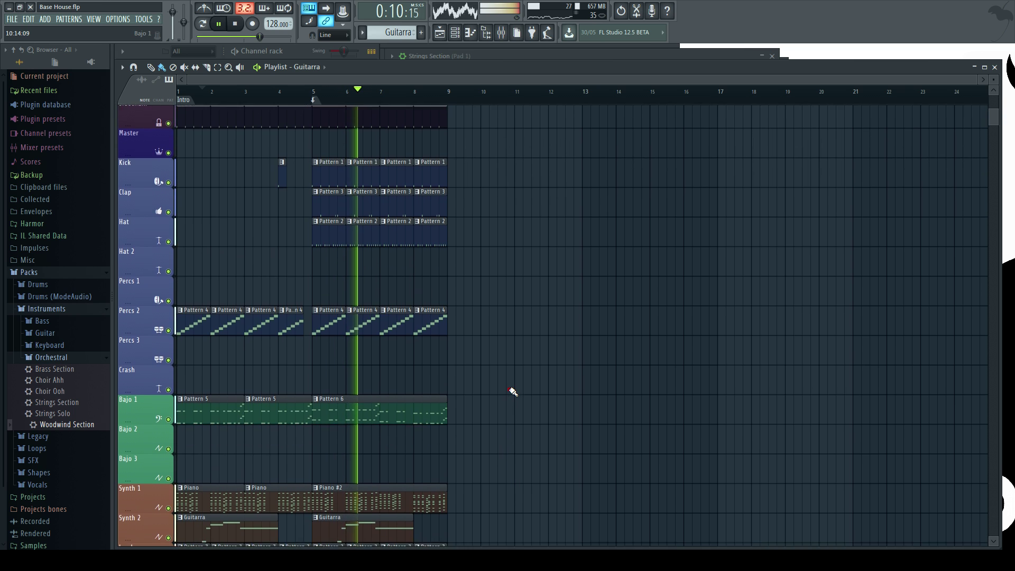
Lower the Lead 6 mixer track's volume to about -6.4 dB and stop playback
{"action": "key", "text": "F9"}
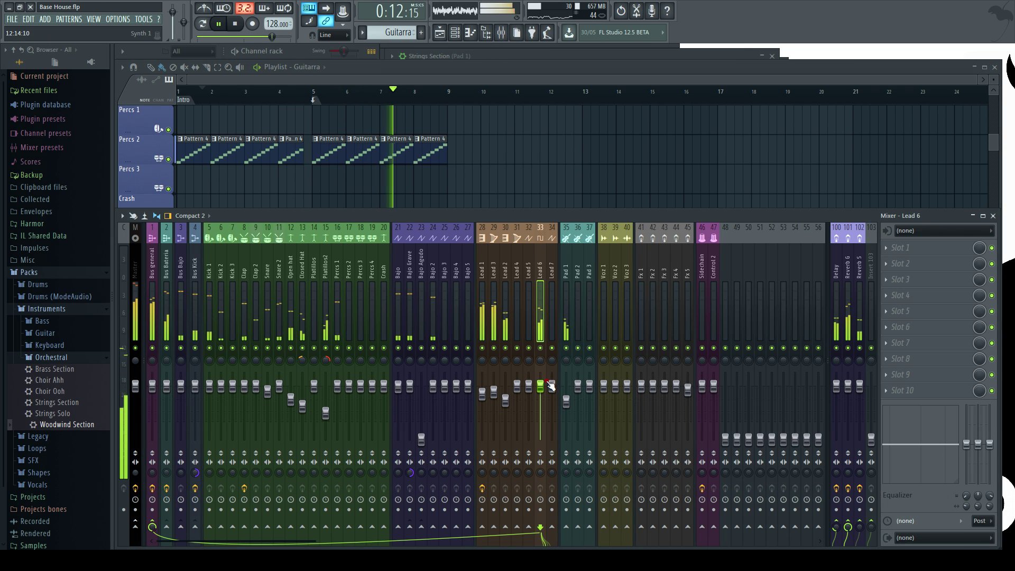
{"action": "left_click_drag", "start_coordinate": [541, 389], "coordinate": [540, 403]}
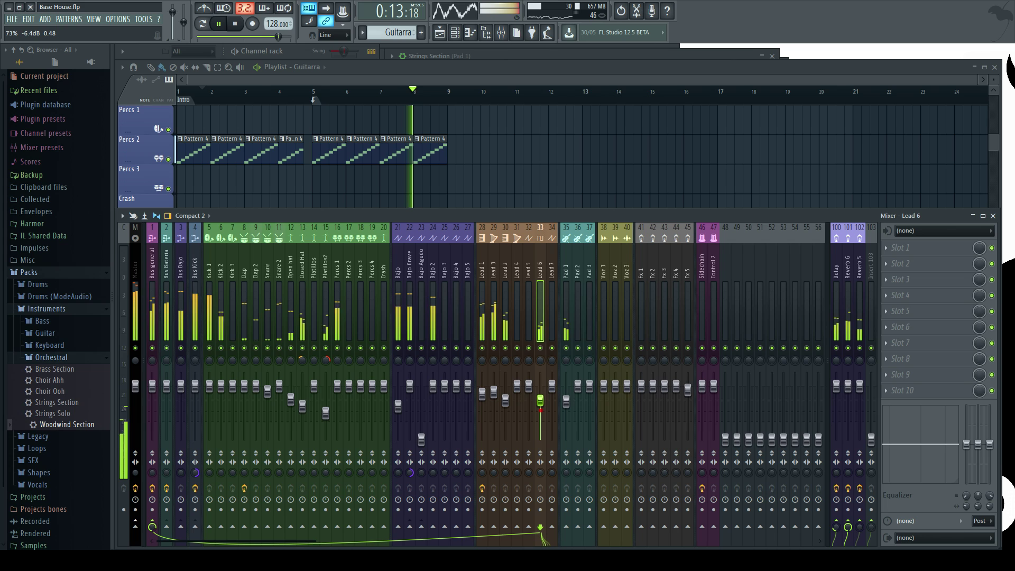
{"action": "left_click", "coordinate": [29, 273]}
{"action": "key", "text": "F9"}
{"action": "scroll", "coordinate": [538, 349], "scroll_direction": "up", "scroll_amount": 6}
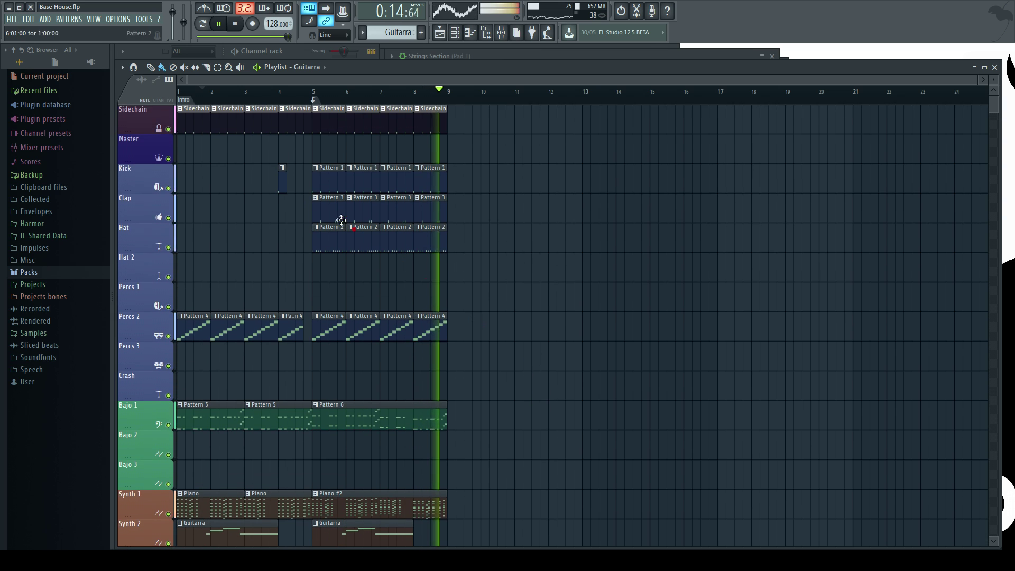
{"action": "left_click", "coordinate": [236, 25]}
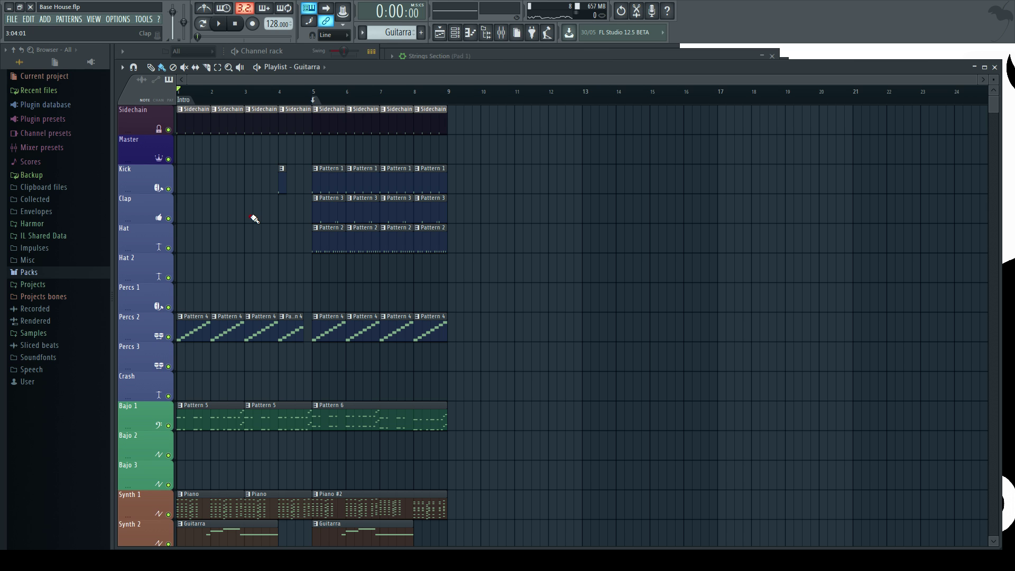
{"action": "scroll", "coordinate": [246, 326], "scroll_direction": "down", "scroll_amount": 6}
{"action": "scroll", "coordinate": [245, 326], "scroll_direction": "up", "scroll_amount": 6}
{"action": "key", "text": "alt+Tab"}
{"action": "scroll", "coordinate": [235, 244], "scroll_direction": "up", "scroll_amount": 2}
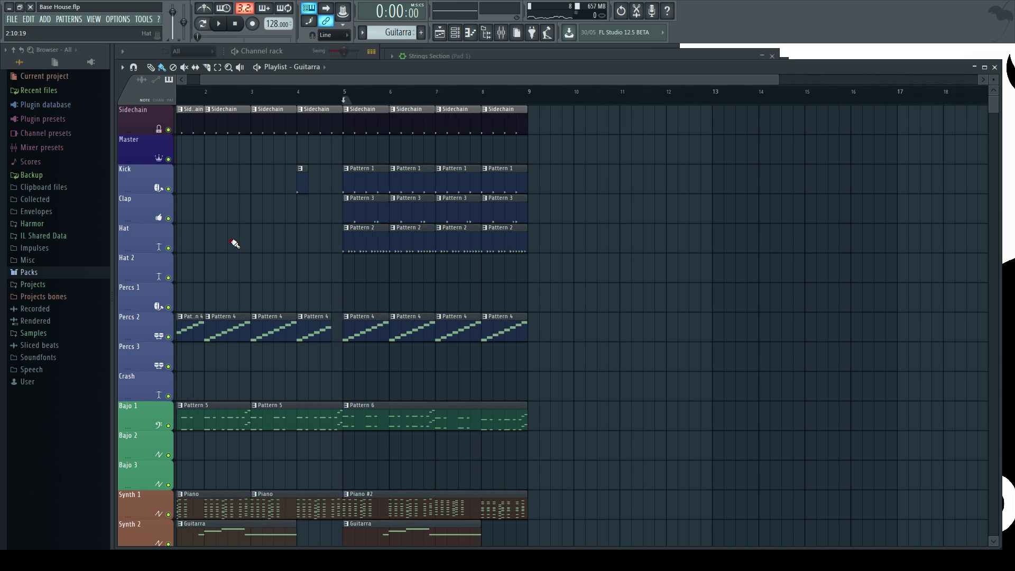
{"action": "scroll", "coordinate": [236, 237], "scroll_direction": "down", "scroll_amount": 6}
{"action": "scroll", "coordinate": [224, 227], "scroll_direction": "up", "scroll_amount": 4}
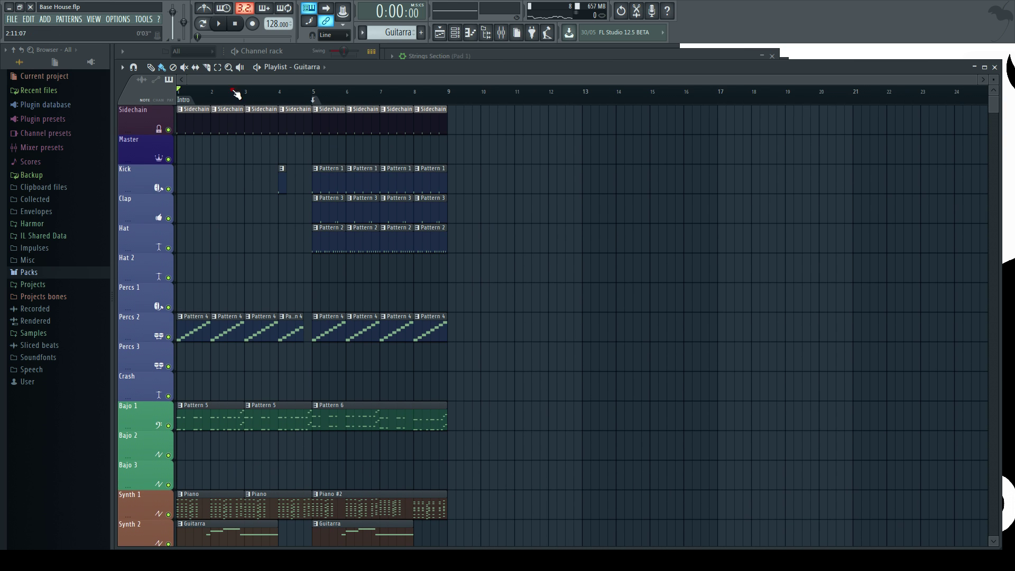
Save the project and play the full arrangement from the start
{"action": "key", "text": "ctrl+s"}
{"action": "left_click", "coordinate": [268, 52]}
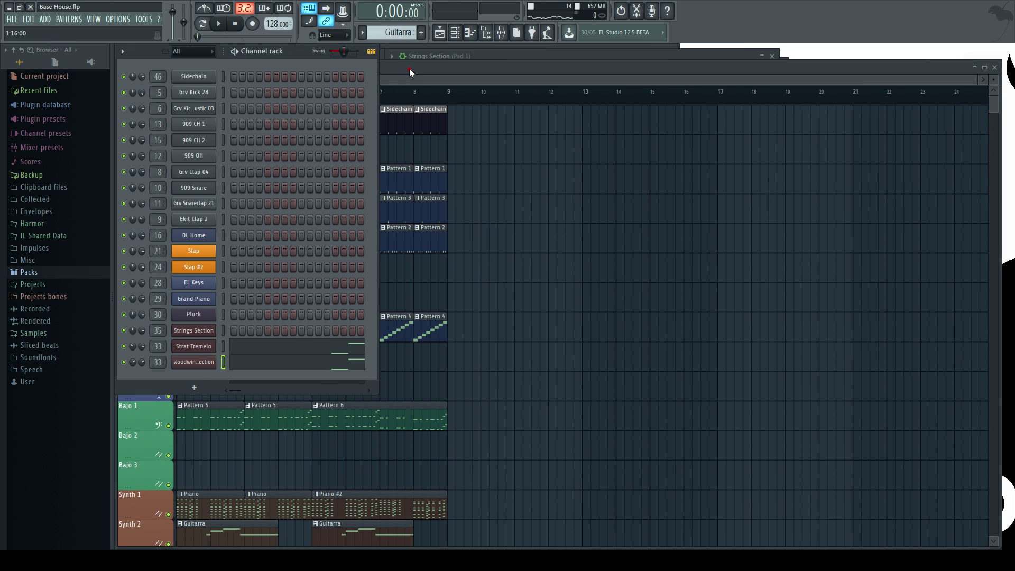
{"action": "left_click", "coordinate": [412, 71]}
{"action": "key", "text": "space"}
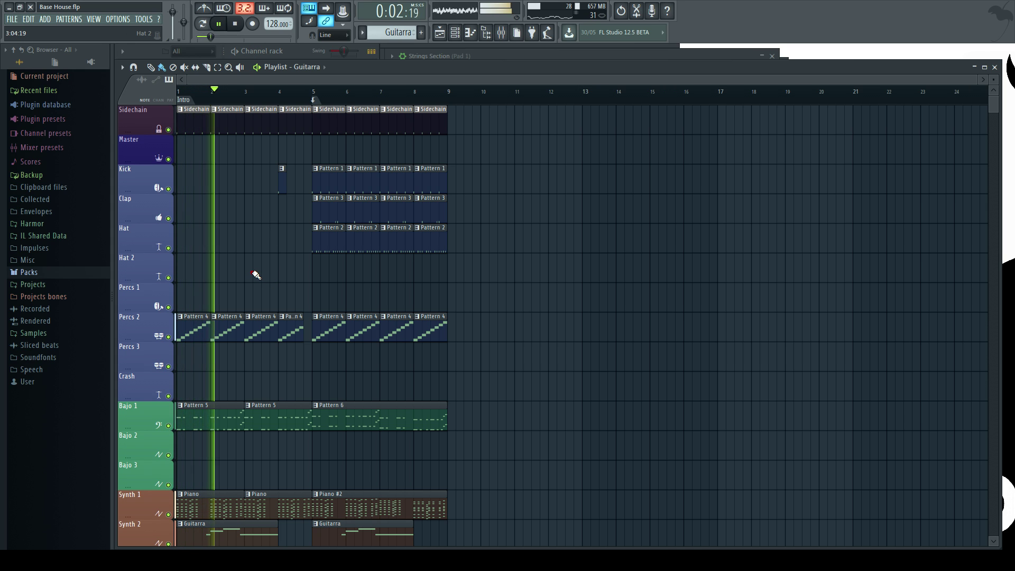
{"action": "scroll", "coordinate": [235, 233], "scroll_direction": "down", "scroll_amount": 4}
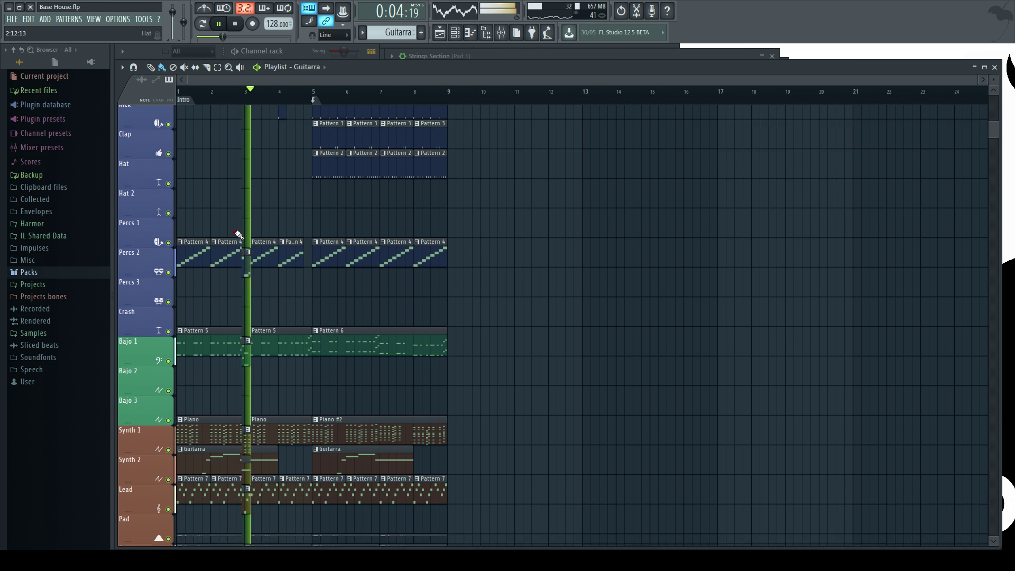
{"action": "scroll", "coordinate": [542, 330], "scroll_direction": "up", "scroll_amount": 4}
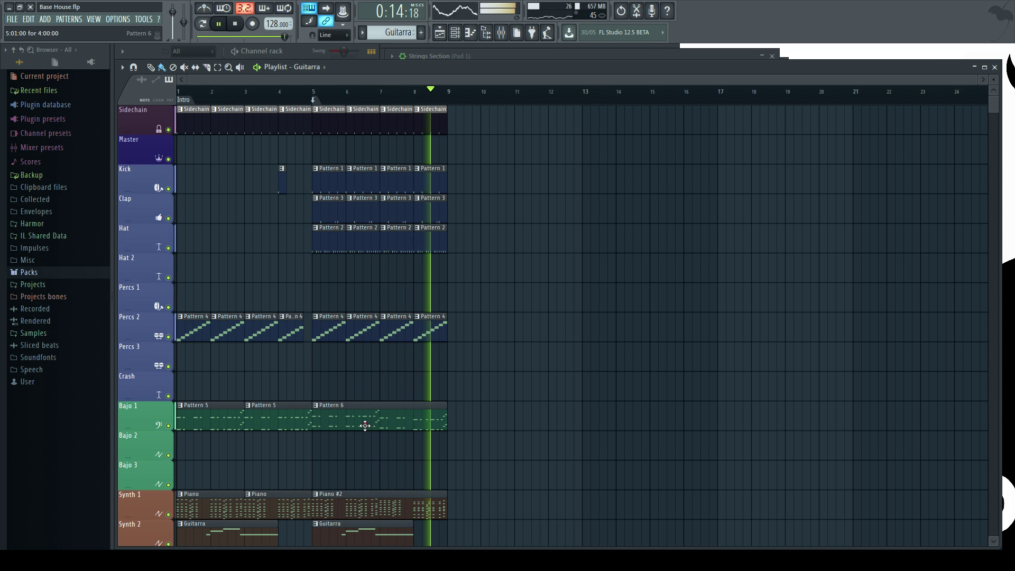
Try the arrangement without the Pattern 1 clip at bar 8 on the Kick track, and restore the clip
{"action": "left_click", "coordinate": [299, 52]}
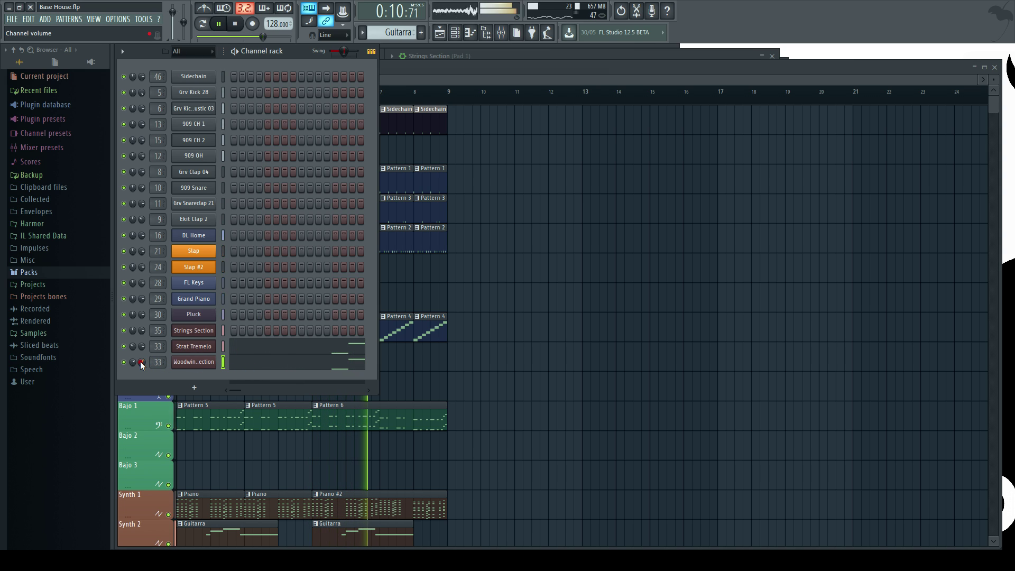
{"action": "left_click", "coordinate": [578, 363]}
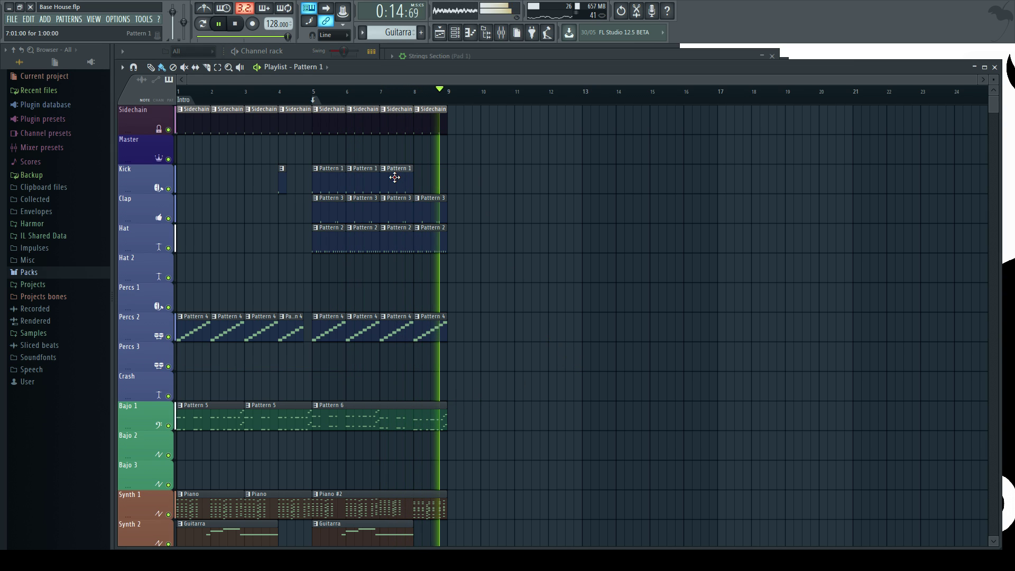
{"action": "right_click", "coordinate": [421, 181]}
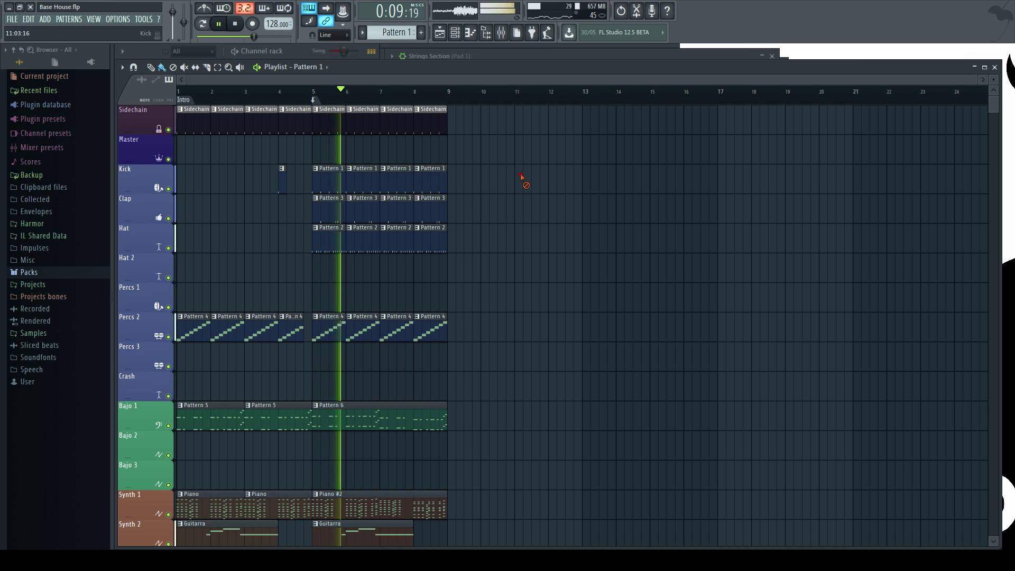
Open the Grand Piano channel's miscellaneous settings and examine the notes on its keyboard during playback
{"action": "scroll", "coordinate": [522, 246], "scroll_direction": "down", "scroll_amount": 4}
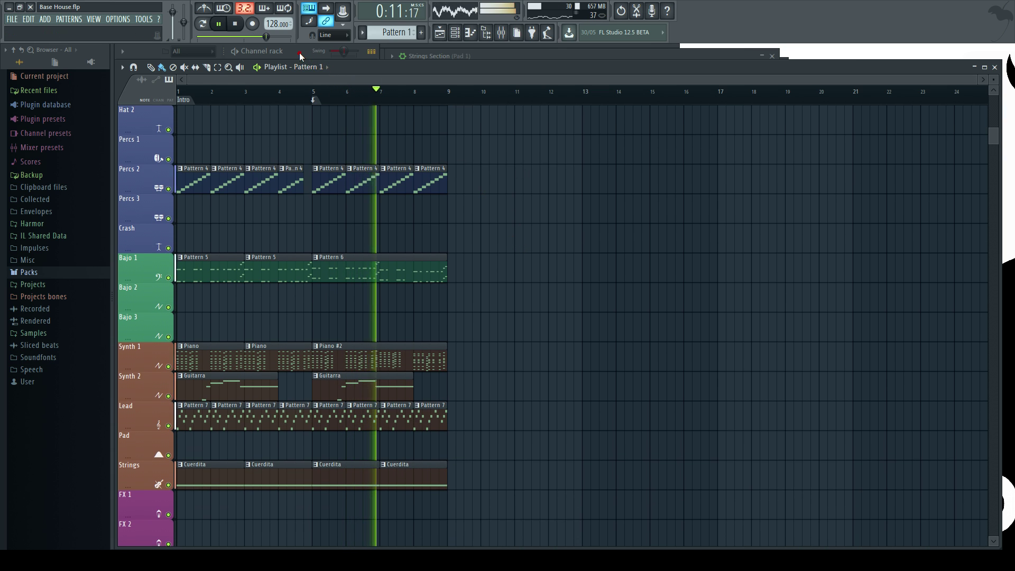
{"action": "left_click", "coordinate": [301, 54]}
{"action": "left_click", "coordinate": [196, 299]}
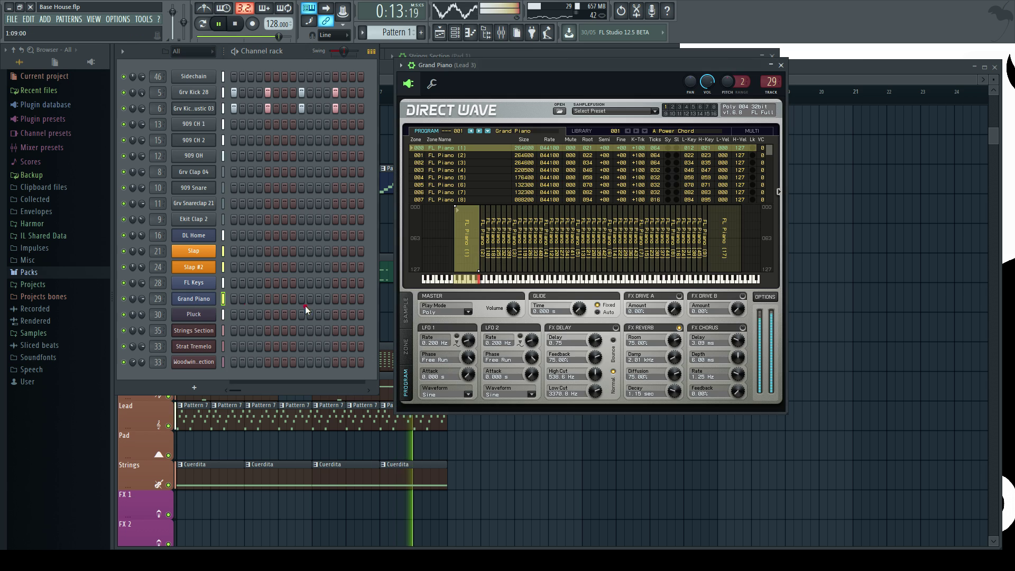
{"action": "left_click", "coordinate": [432, 83]}
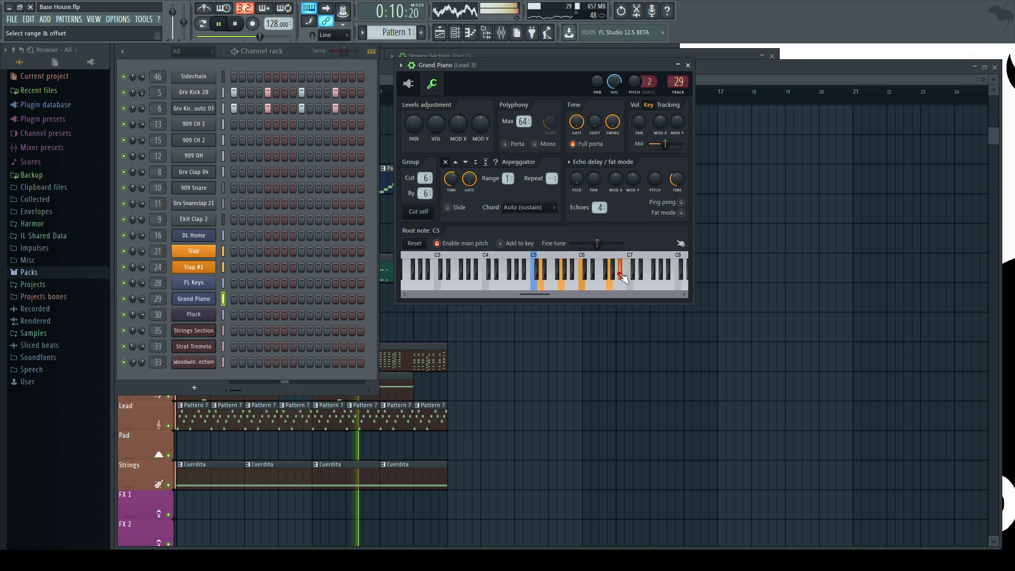
{"action": "left_click", "coordinate": [591, 293]}
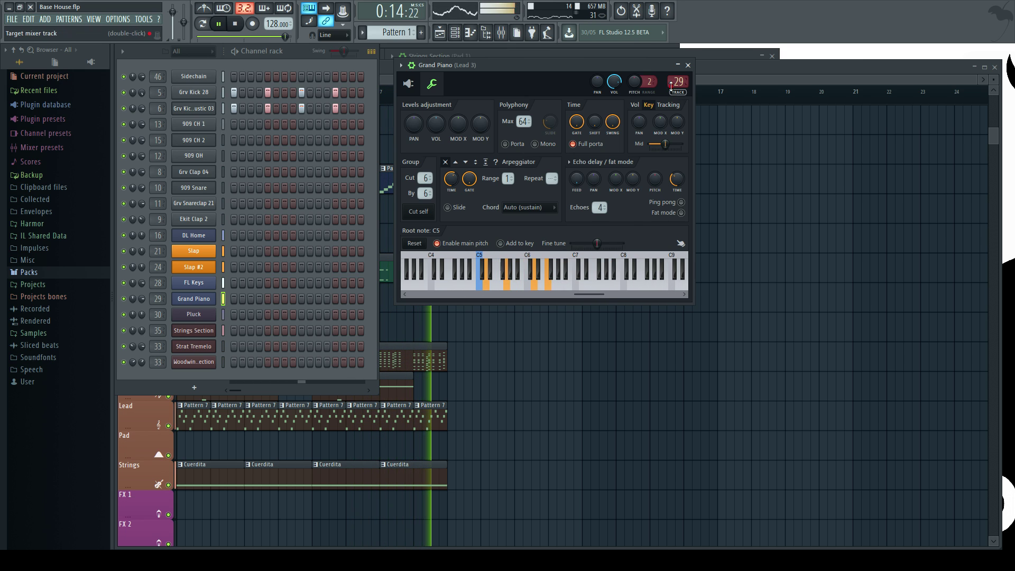
{"action": "mouse_move", "coordinate": [626, 65]}
{"action": "left_mouse_down"}
{"action": "mouse_move", "coordinate": [612, 66]}
{"action": "mouse_move", "coordinate": [610, 52]}
{"action": "left_mouse_up"}
{"action": "left_click", "coordinate": [636, 311]}
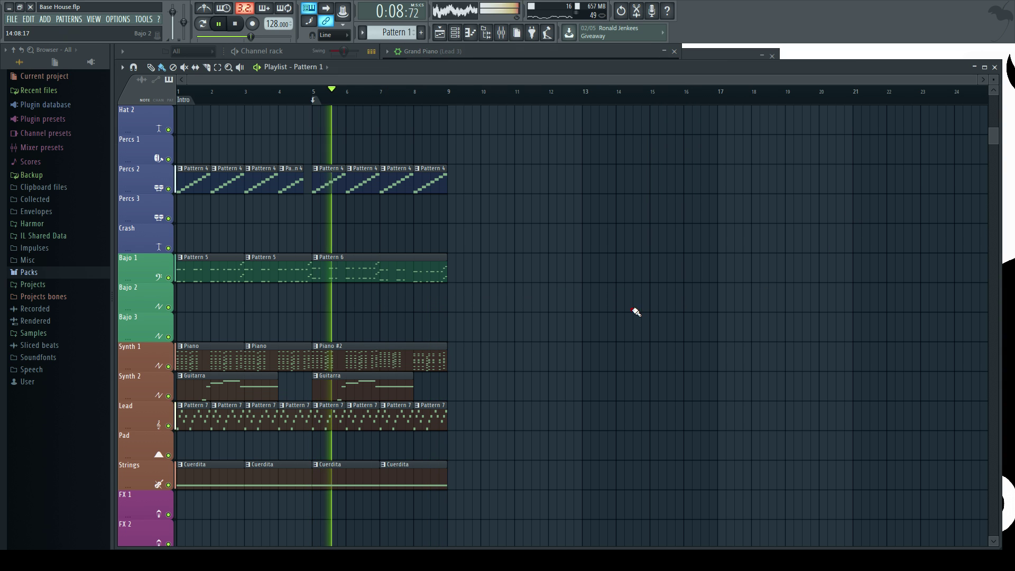
Drop the kick for bar 8 during one more playback pass, and place its Pattern 1 clip back
{"action": "scroll", "coordinate": [502, 292], "scroll_direction": "up", "scroll_amount": 5}
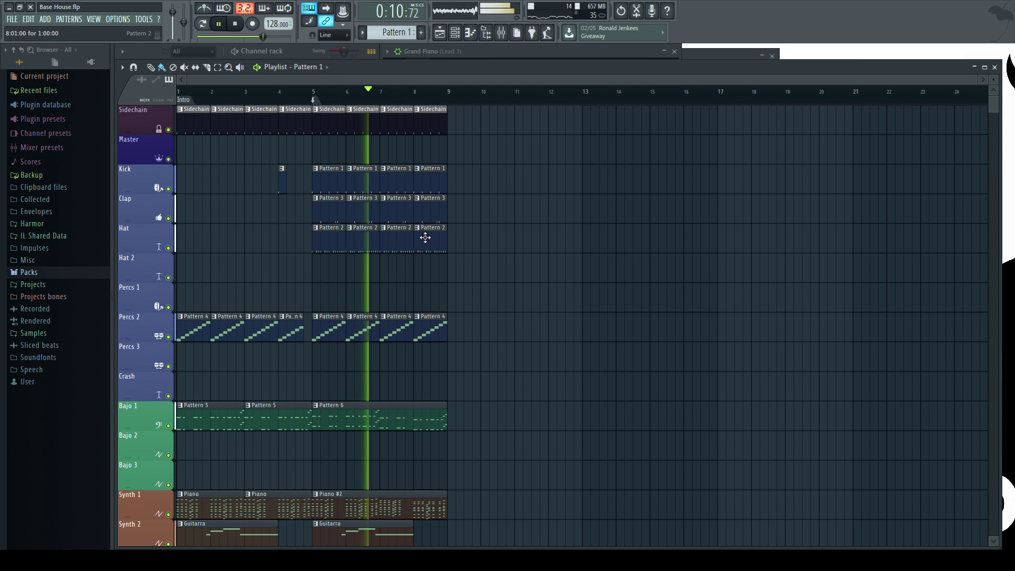
{"action": "right_click", "coordinate": [430, 179]}
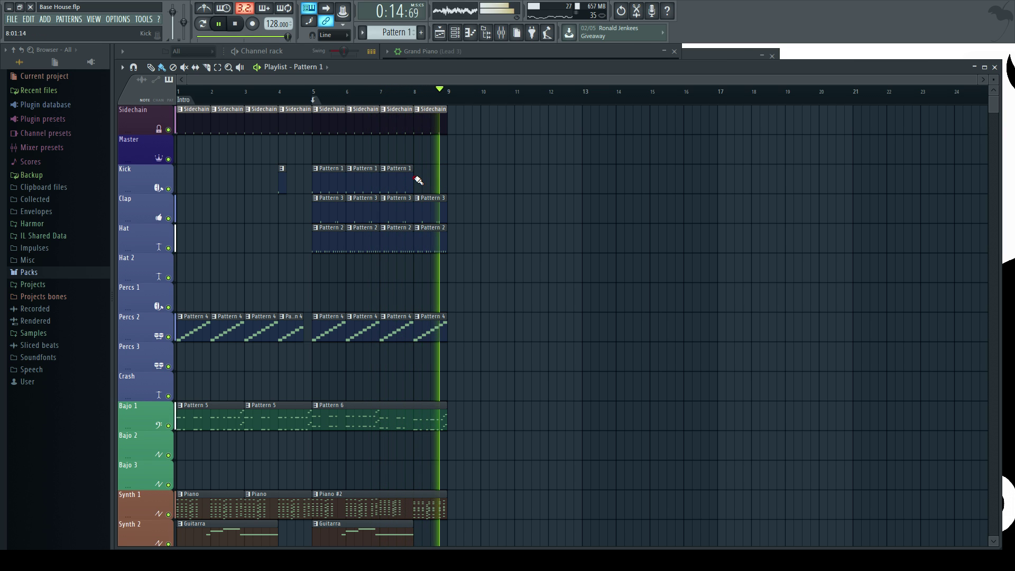
{"action": "left_click", "coordinate": [418, 180]}
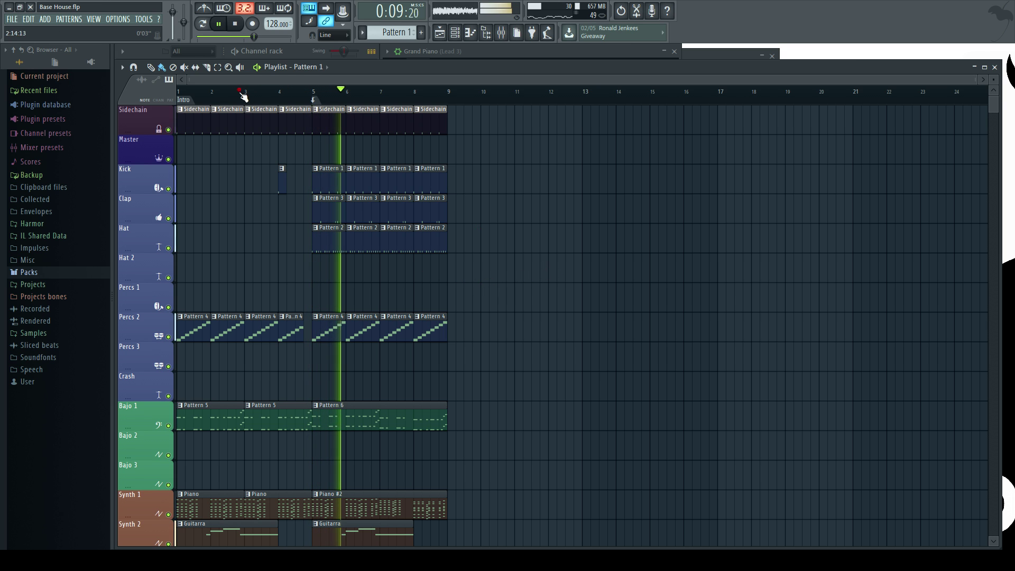
Save the project and stop playback of the arrangement
{"action": "scroll", "coordinate": [239, 198], "scroll_direction": "down", "scroll_amount": 5}
{"action": "scroll", "coordinate": [239, 200], "scroll_direction": "up", "scroll_amount": 5}
{"action": "key", "text": "ctrl+s"}
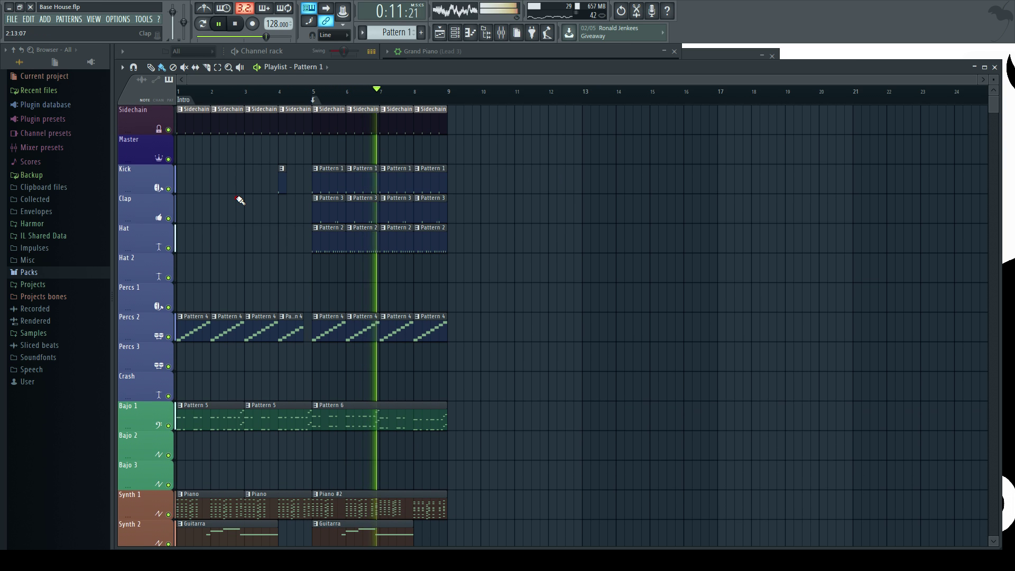
{"action": "left_click", "coordinate": [237, 24]}
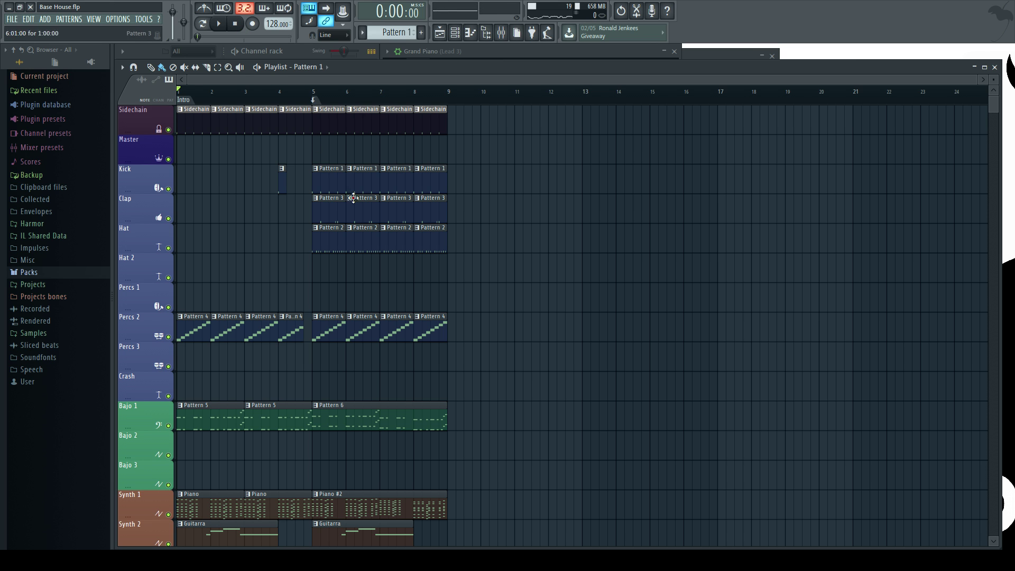
{"action": "scroll", "coordinate": [539, 285], "scroll_direction": "down", "scroll_amount": 5}
{"action": "scroll", "coordinate": [535, 287], "scroll_direction": "up", "scroll_amount": 5}
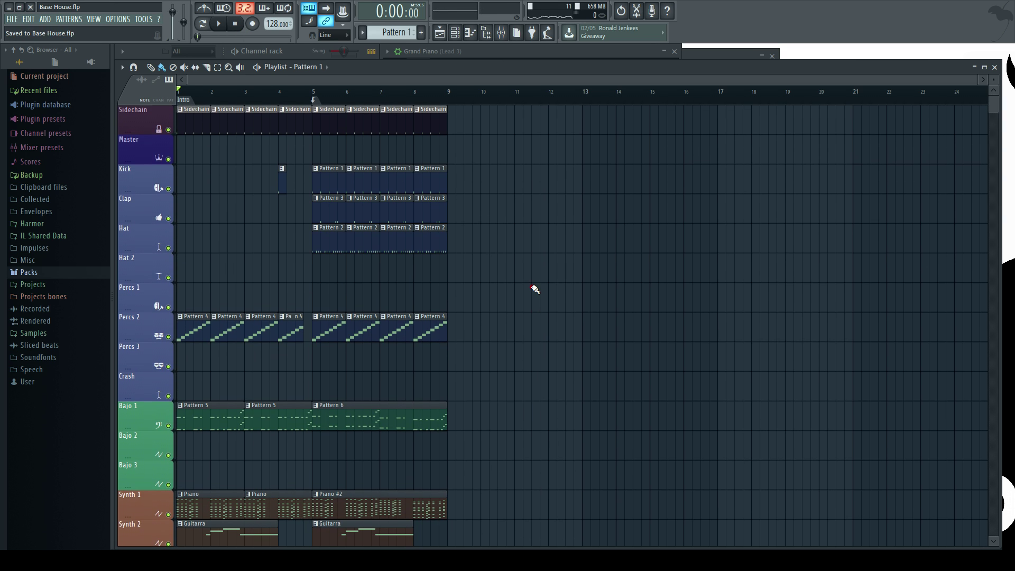